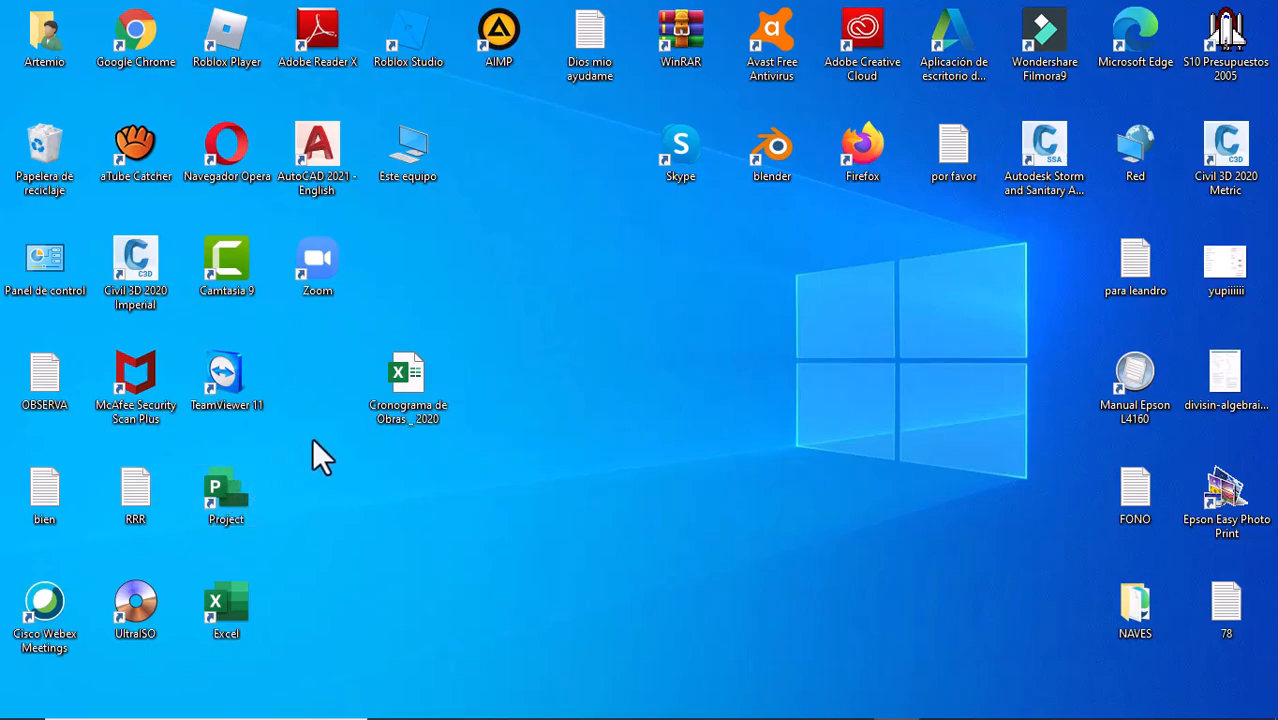
Step: Open Microsoft Project, create a blank project, and widen the task table to uncover the resource names column
click(228, 490)
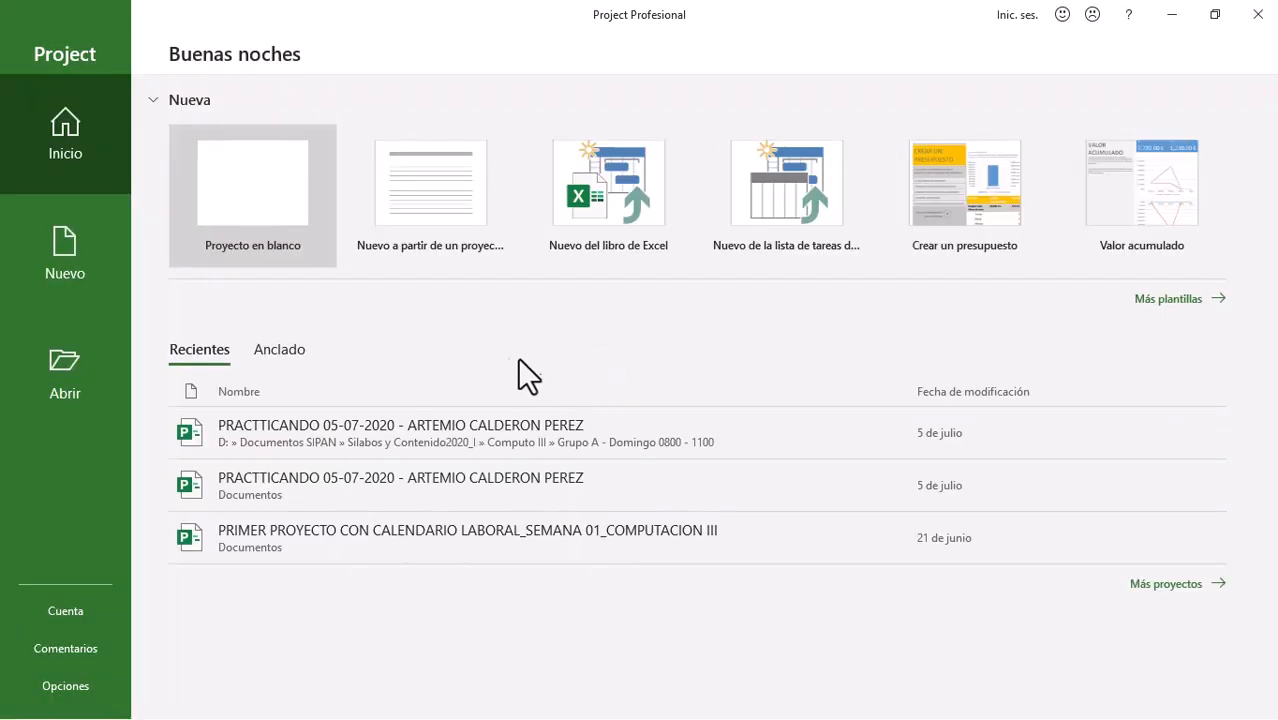
click(252, 186)
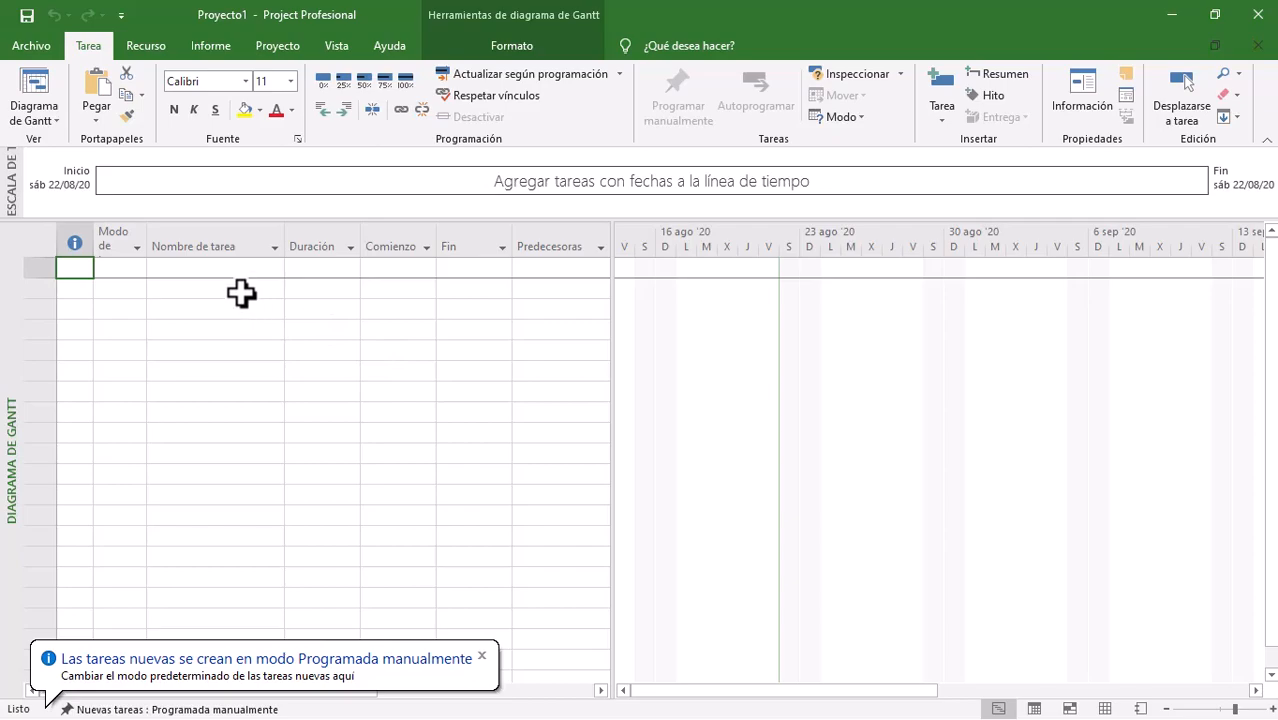
drag(611, 306, 673, 317)
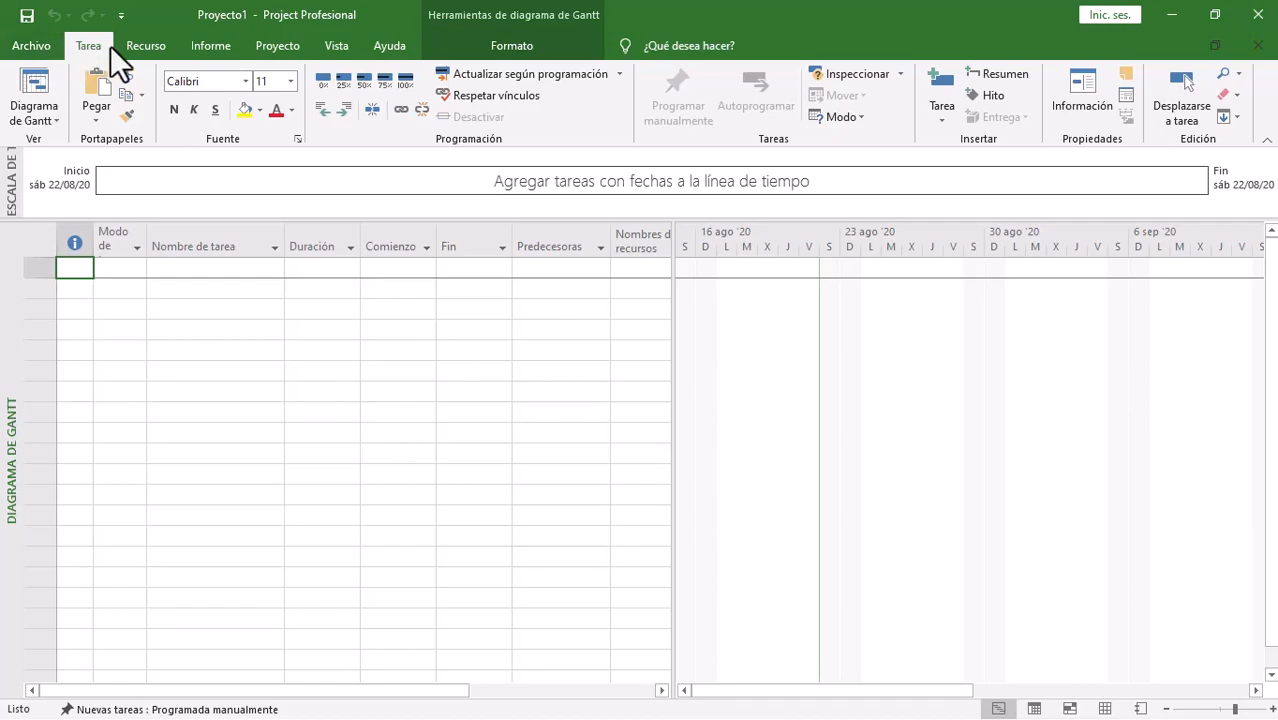
Step: Examine the command groups available for tasks, resources, reports, project, view, help and Gantt formatting
click(139, 45)
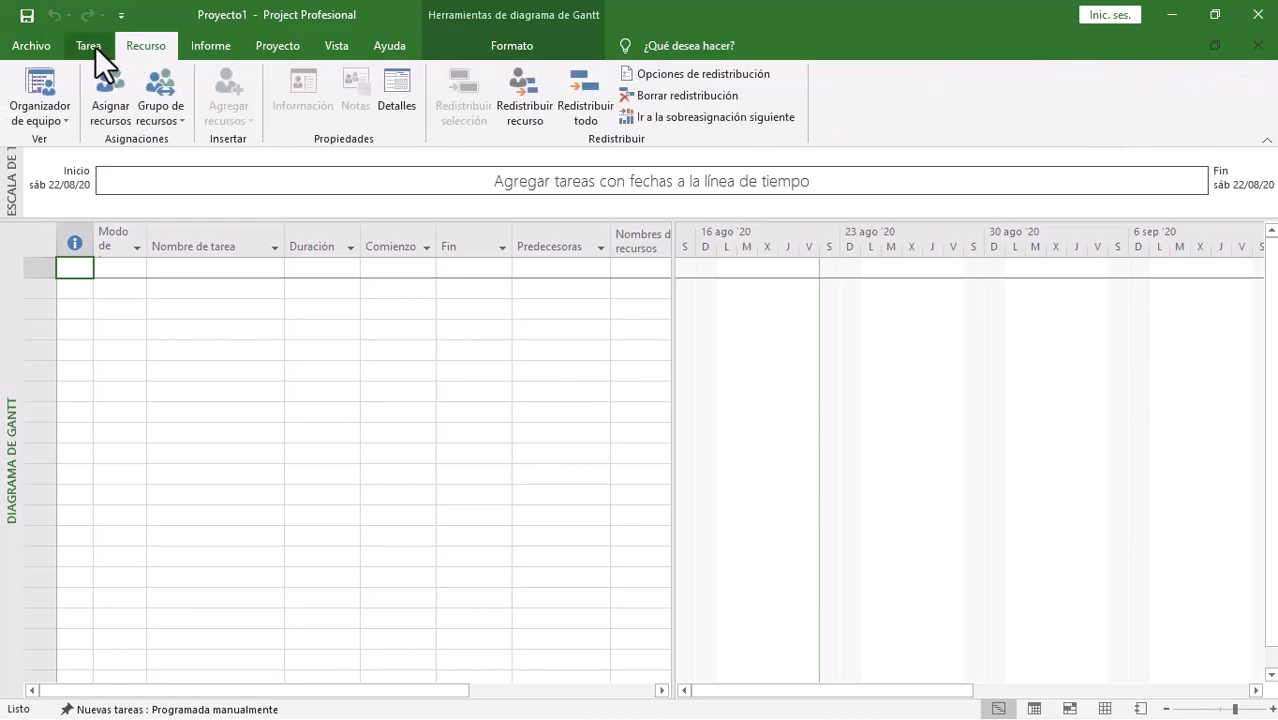
click(95, 46)
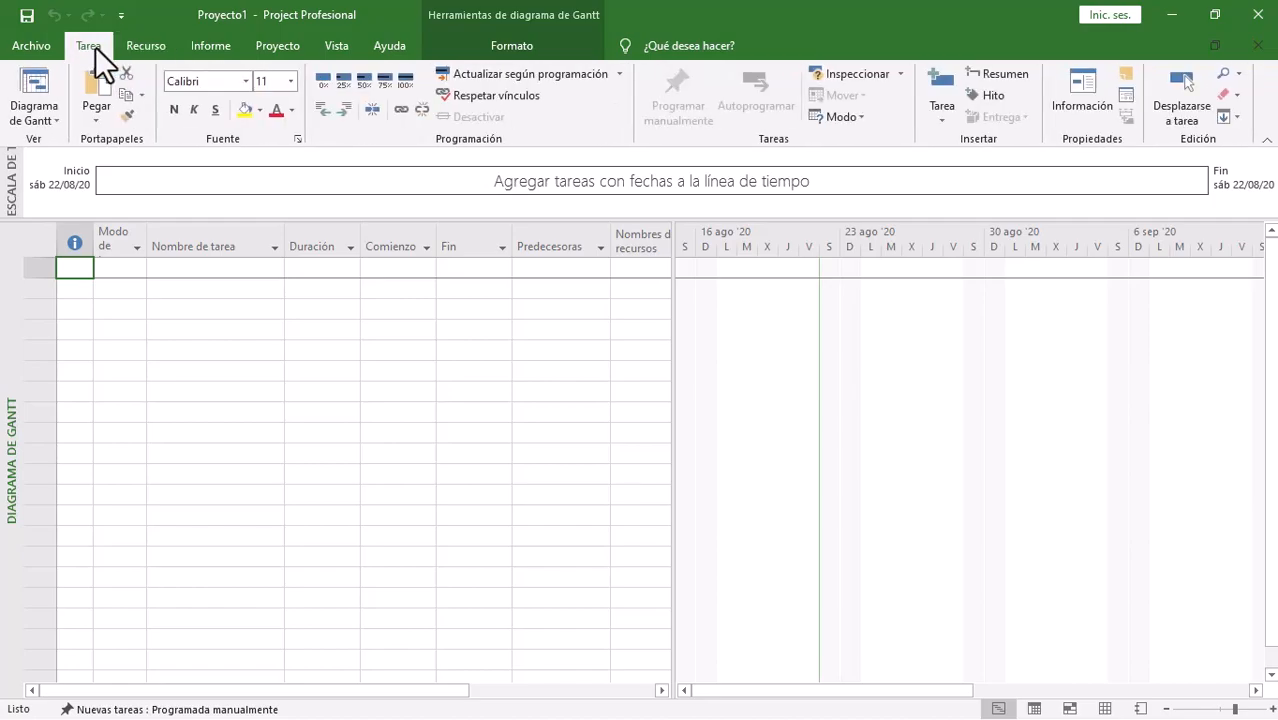
click(146, 42)
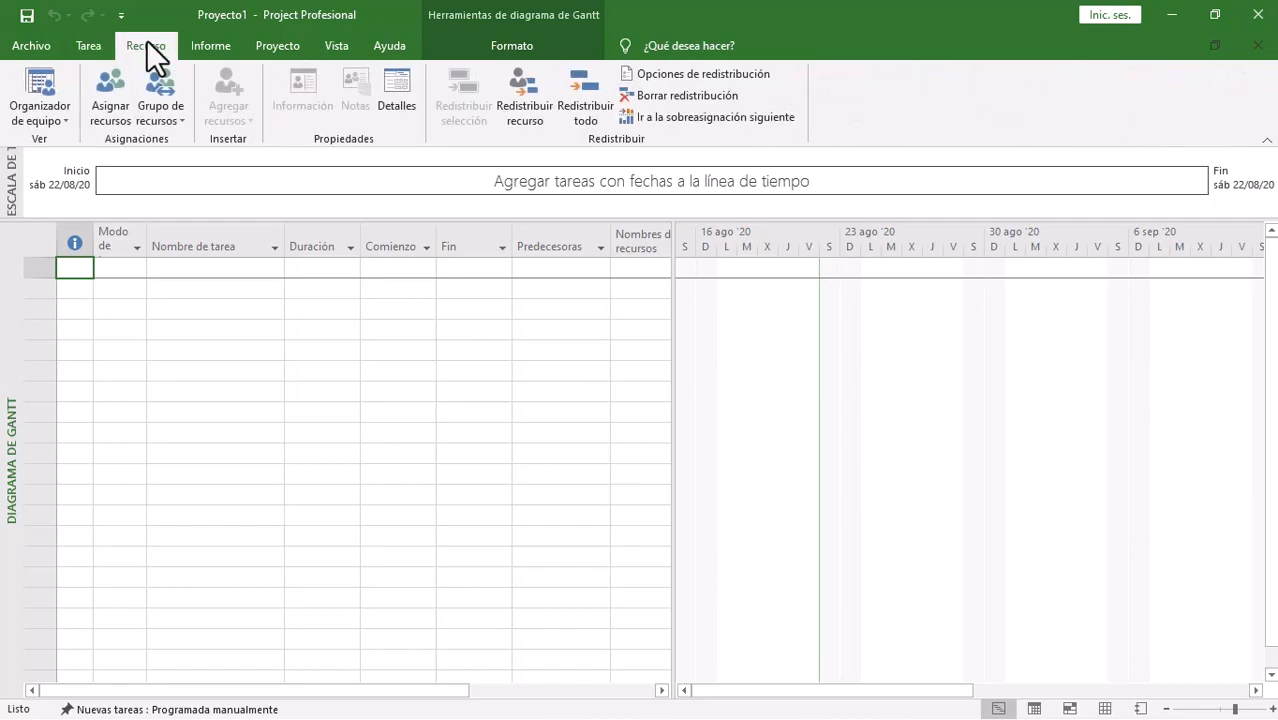
click(206, 45)
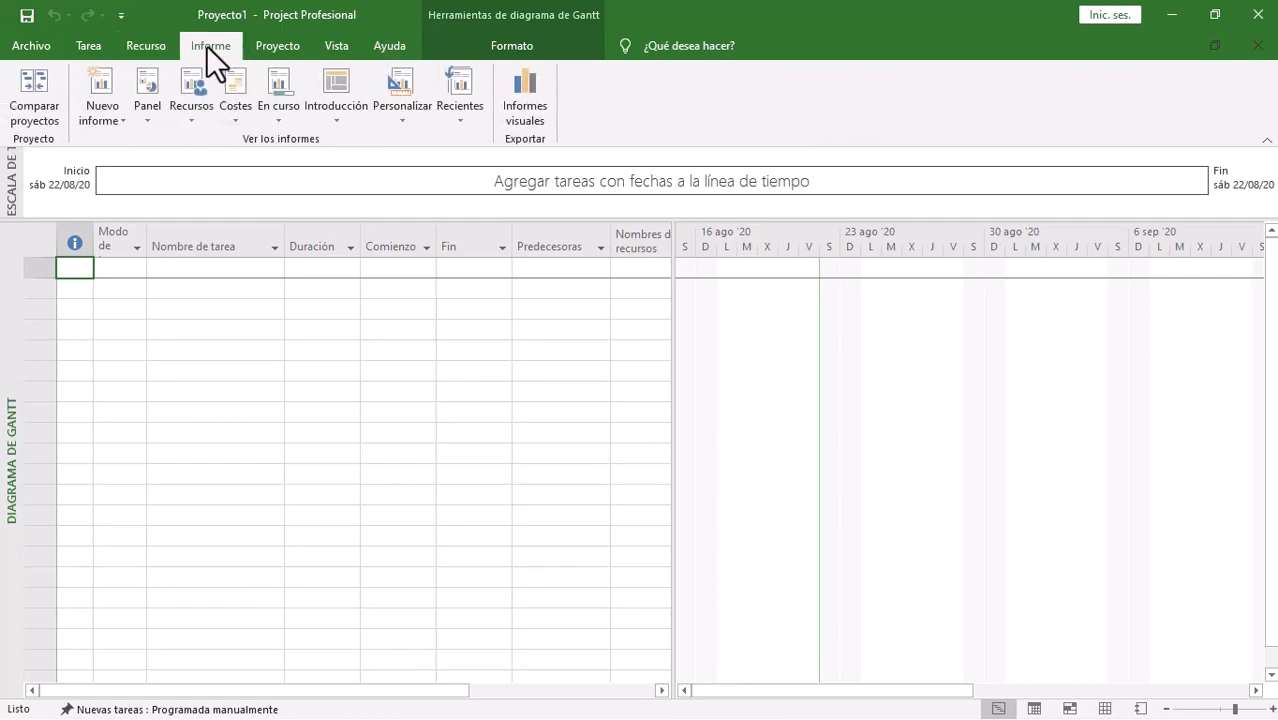
click(265, 44)
click(328, 45)
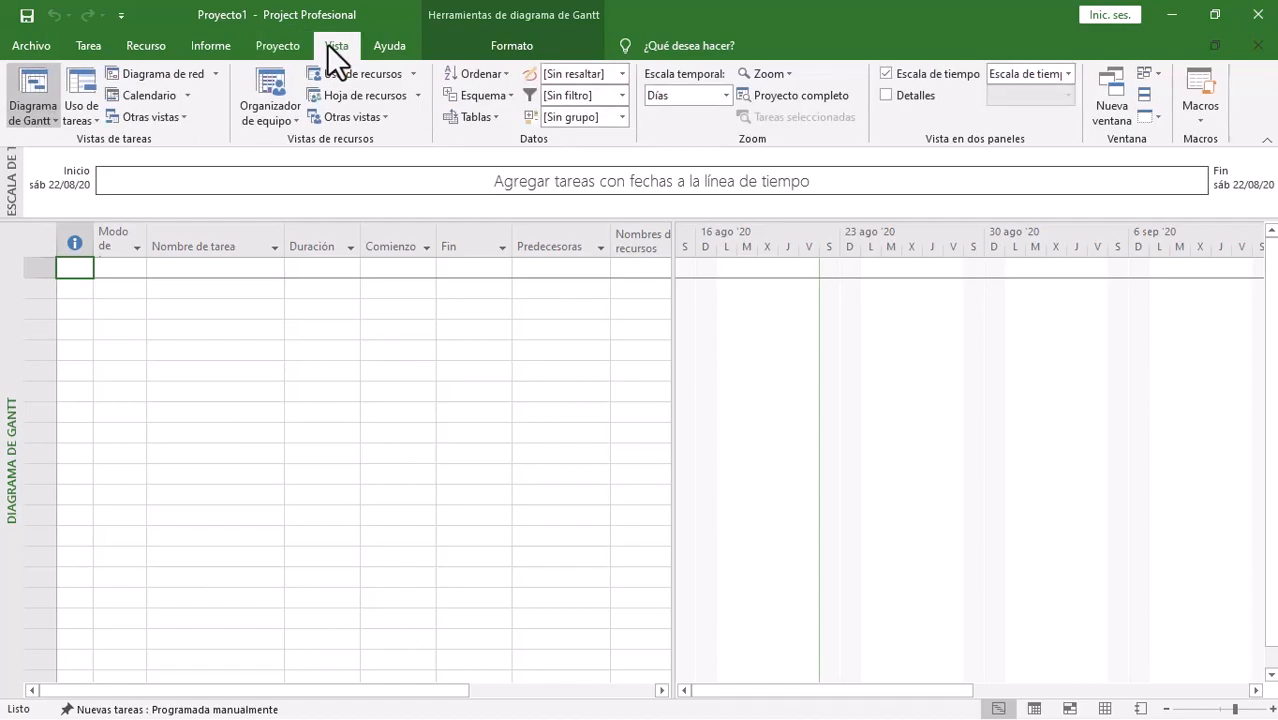
click(389, 45)
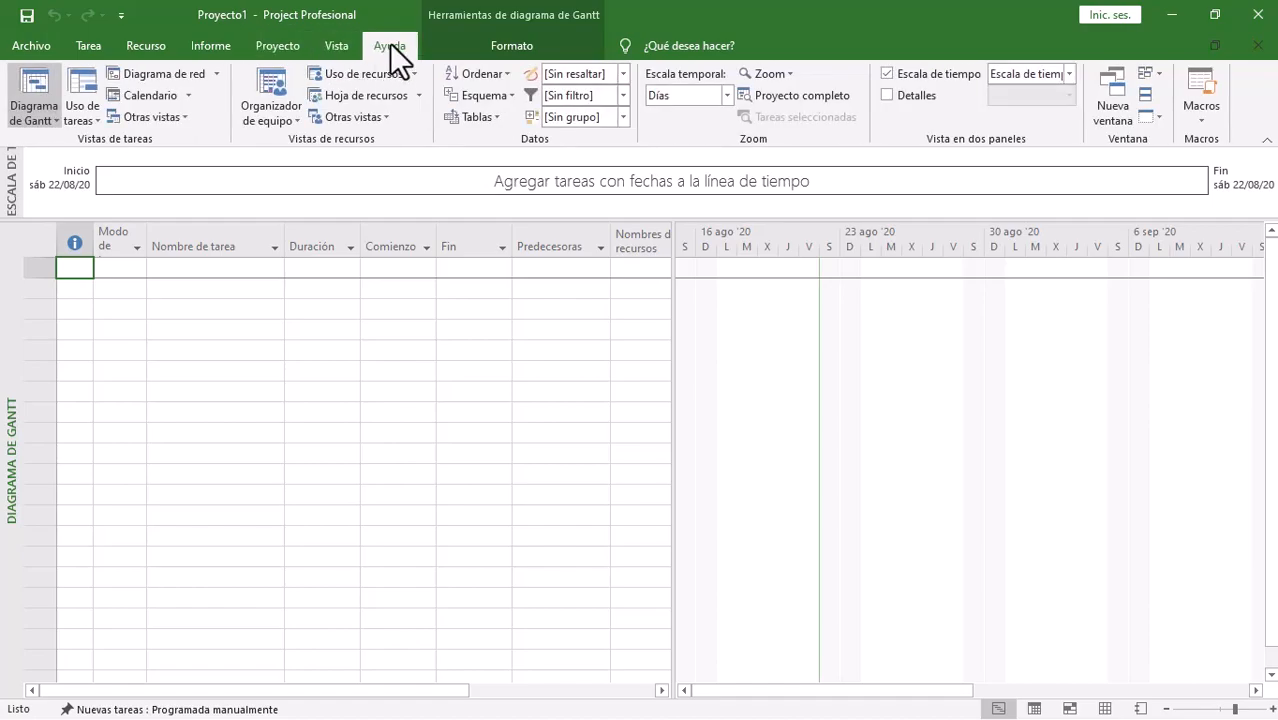
click(473, 50)
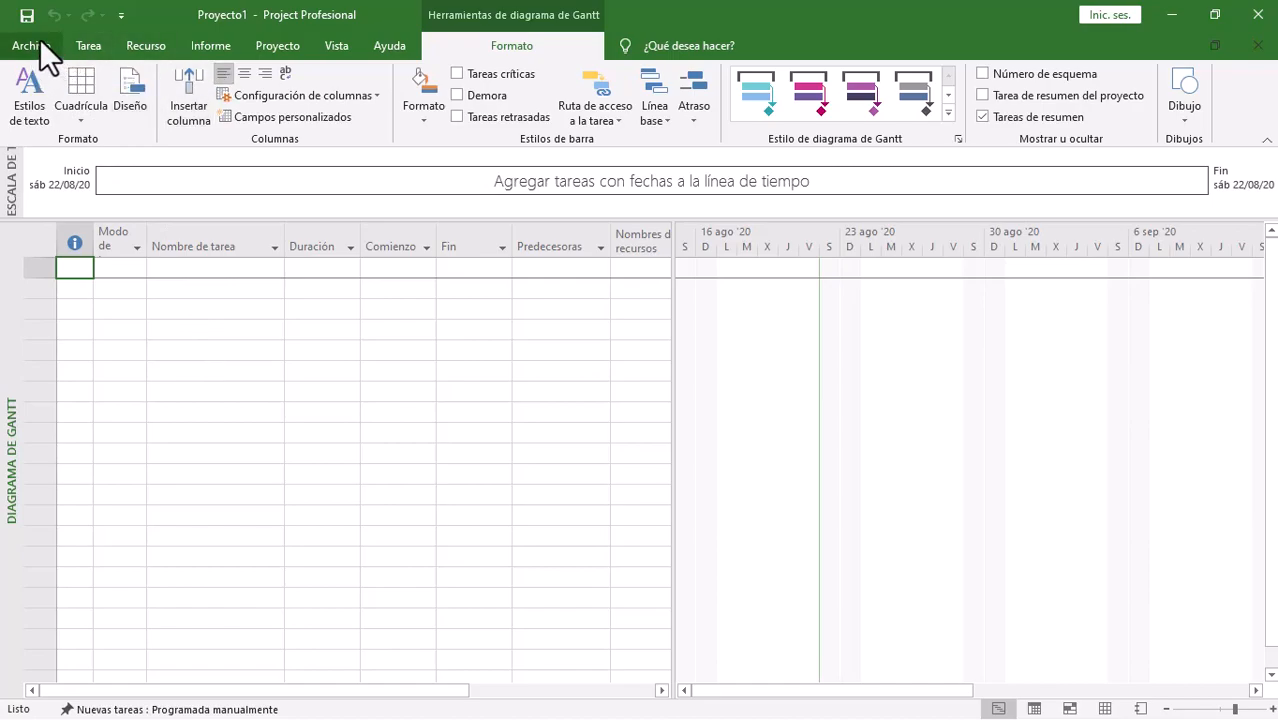
click(237, 285)
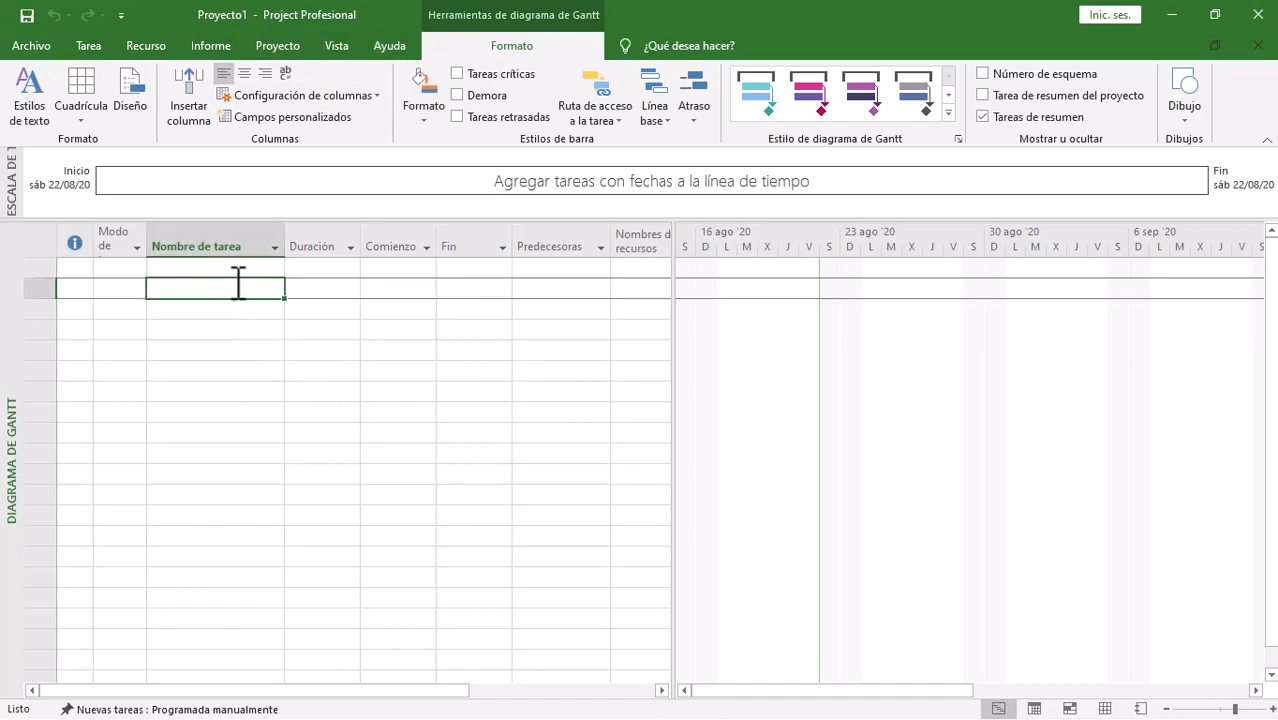
click(225, 352)
click(217, 412)
click(225, 352)
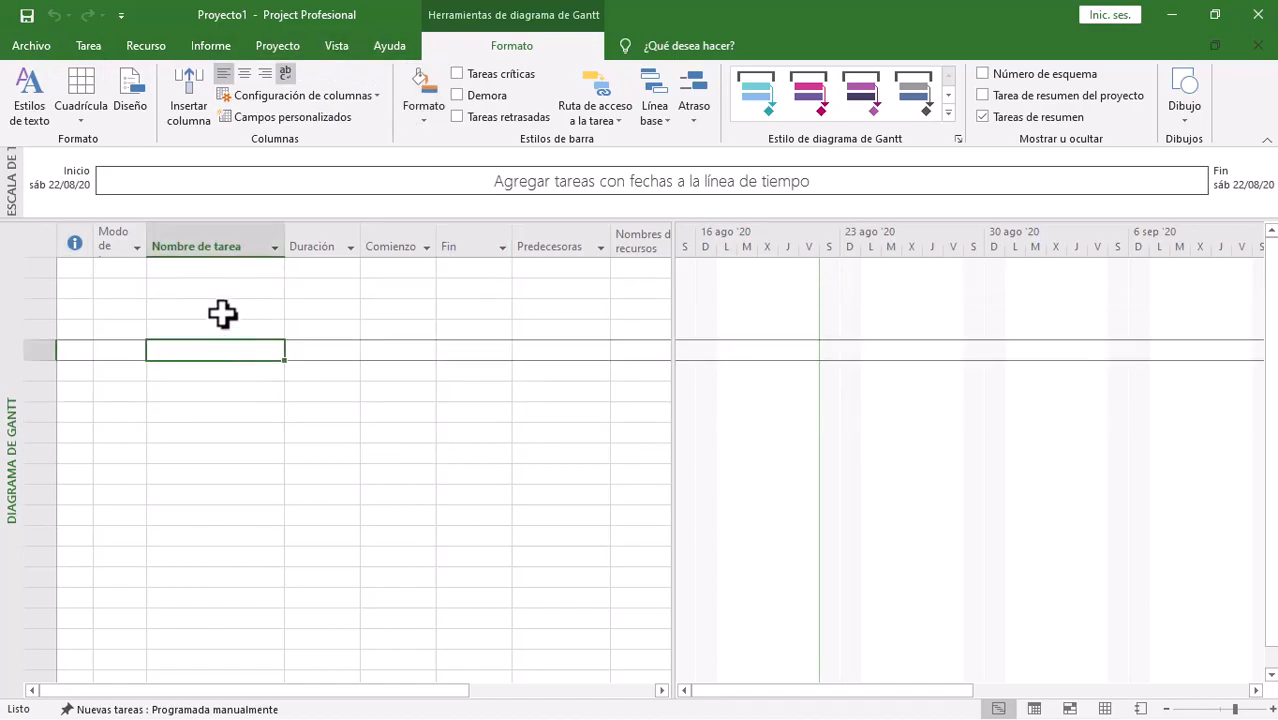
click(222, 308)
click(219, 272)
click(214, 318)
click(208, 355)
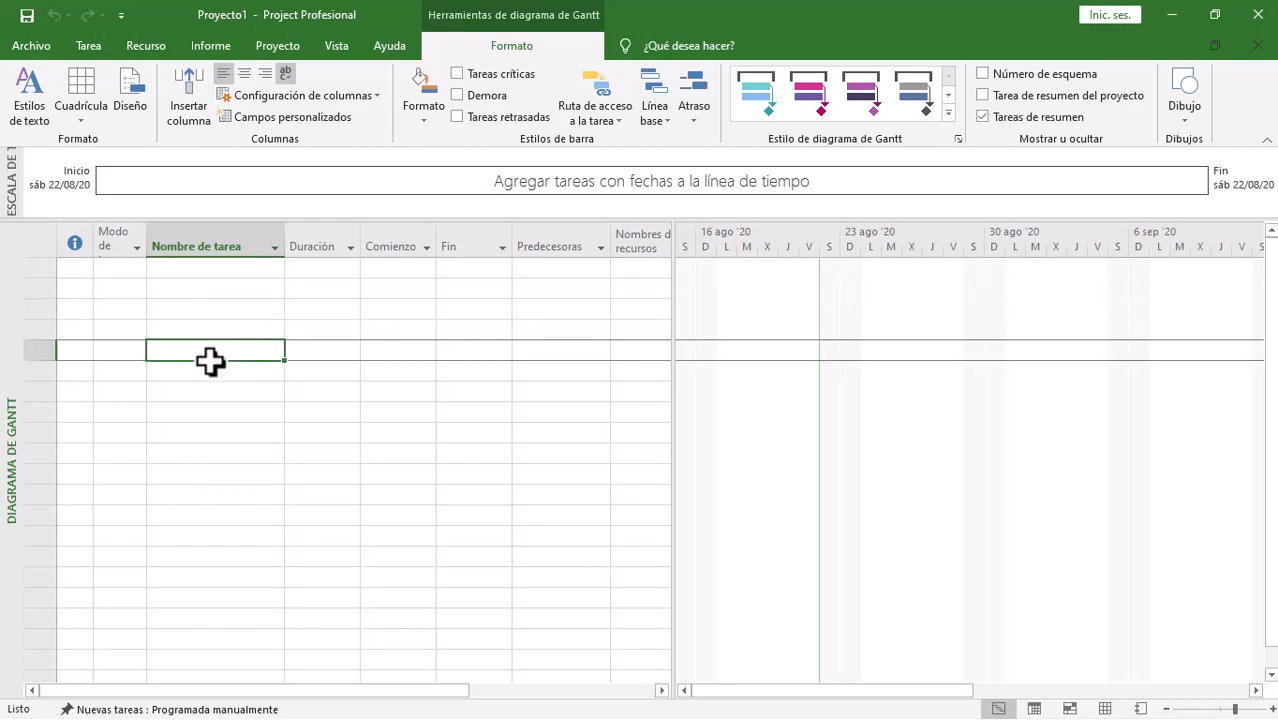
click(206, 310)
click(211, 272)
click(211, 318)
click(228, 370)
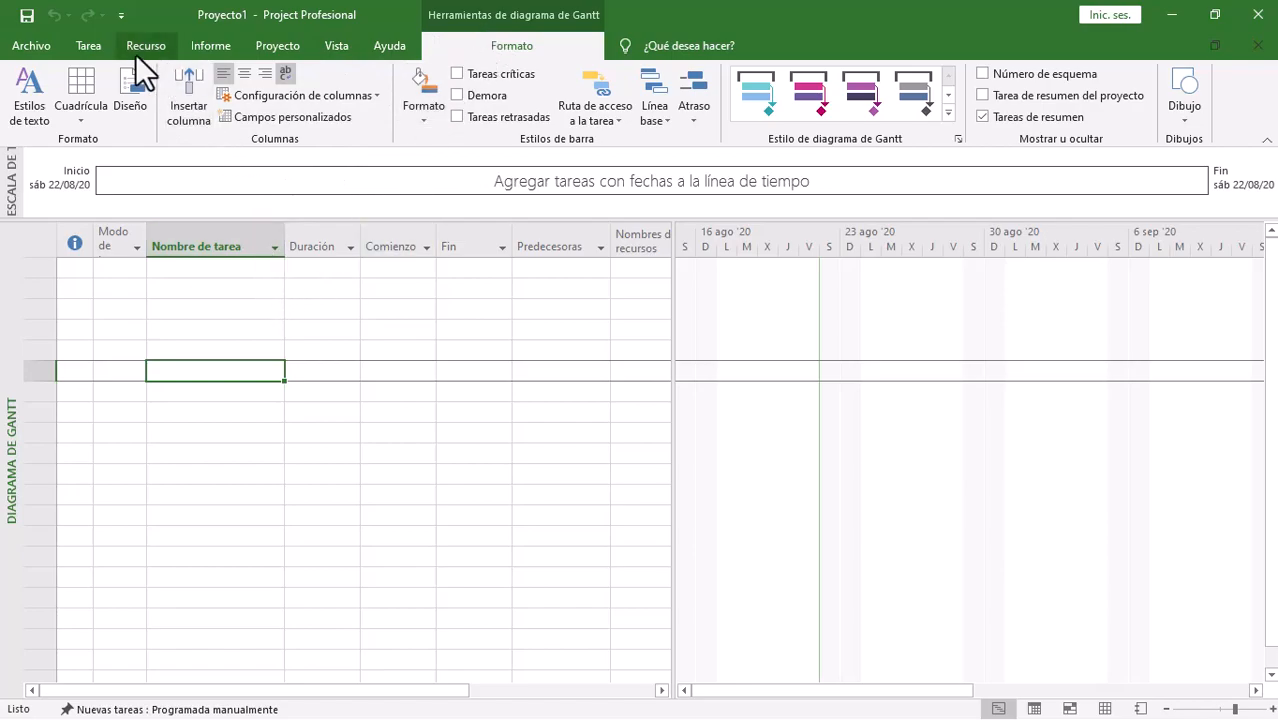
Step: Save the project to the desktop (Escritorio) under the file name MI PRIMER PROYECTO
click(36, 43)
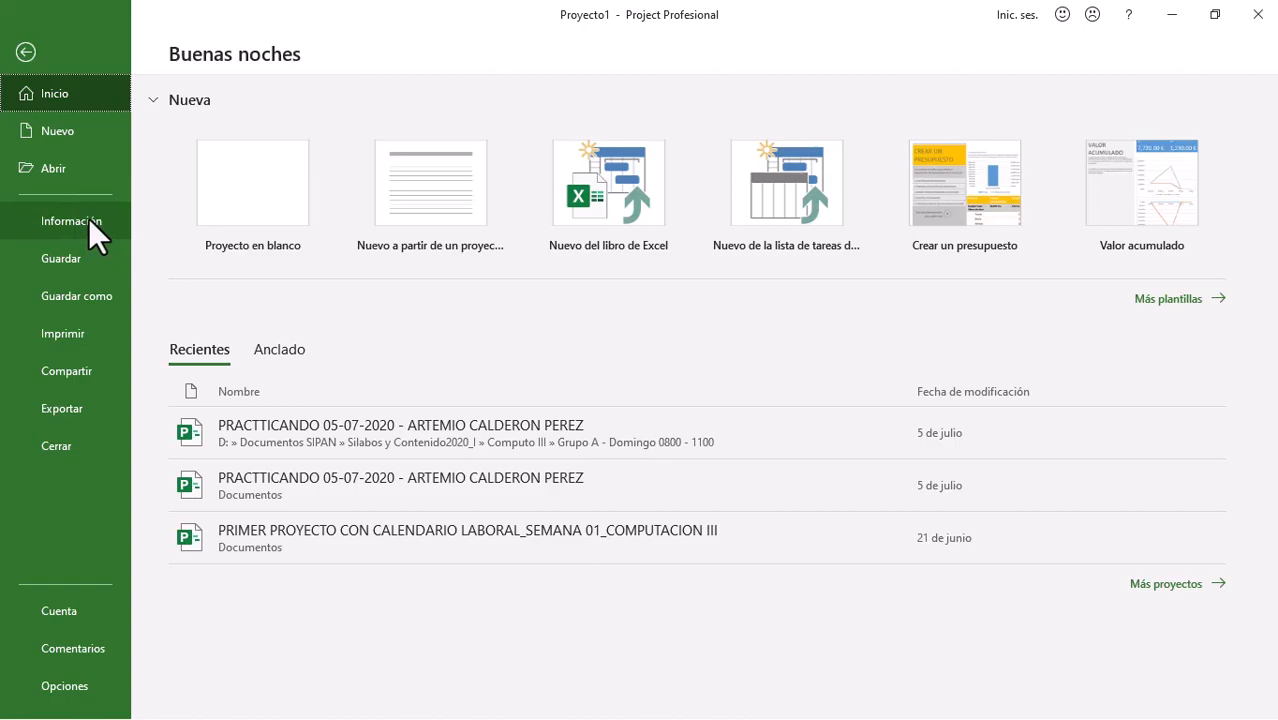
click(50, 292)
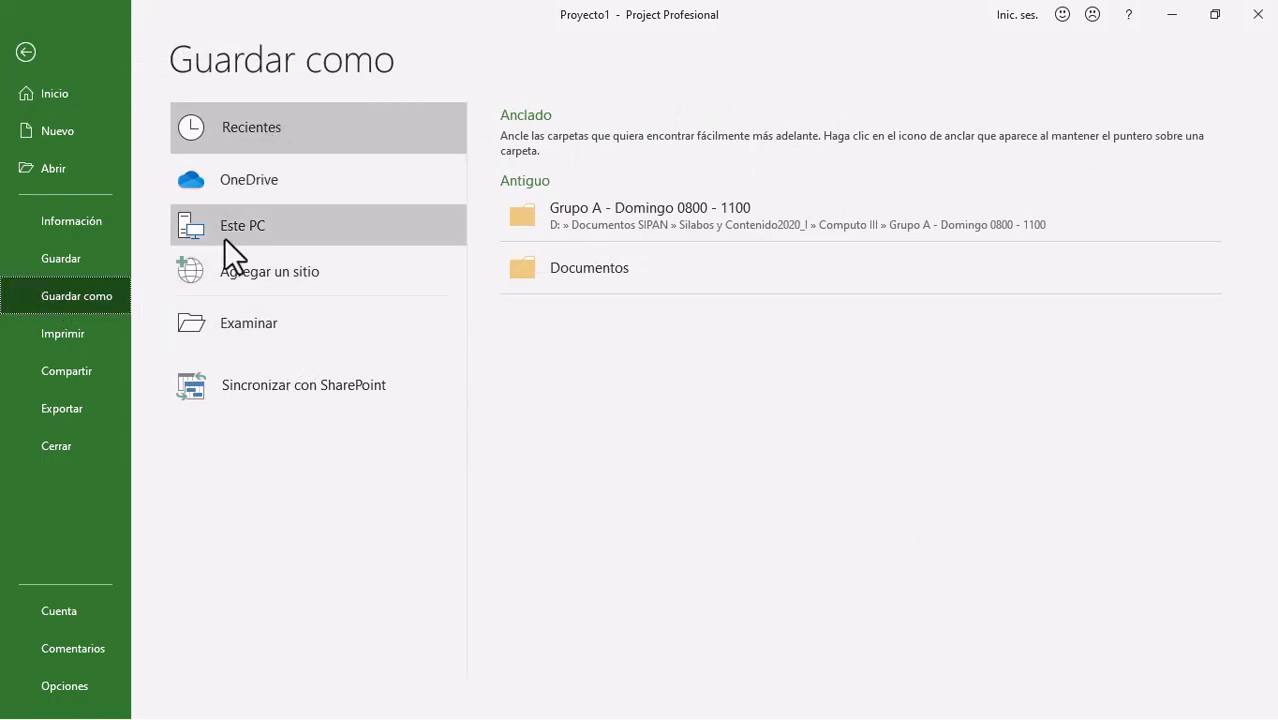
click(243, 315)
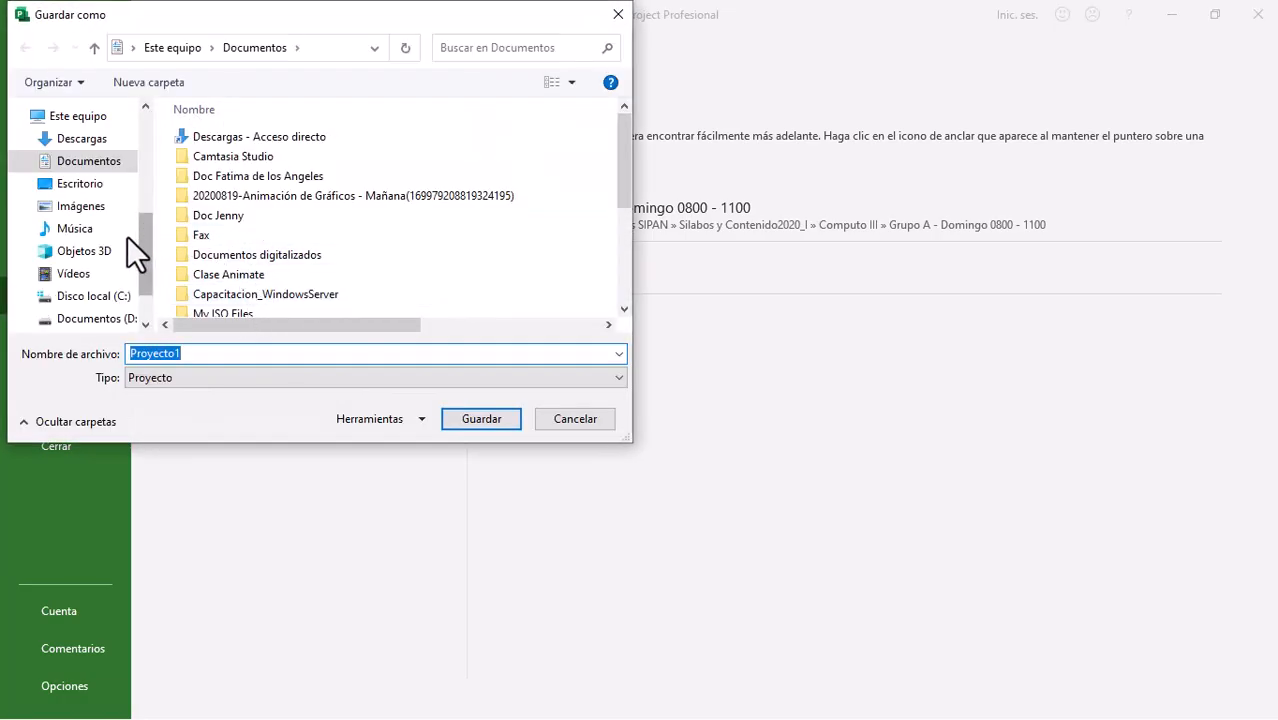
click(82, 184)
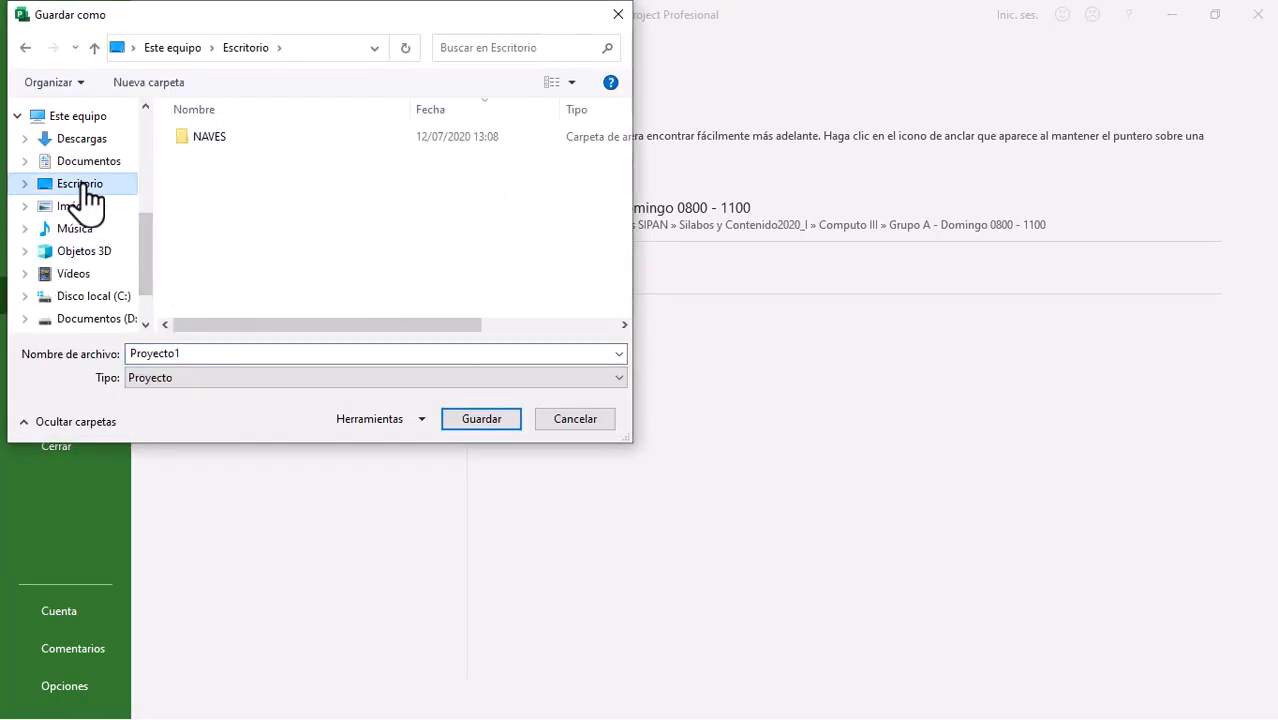
click(188, 353)
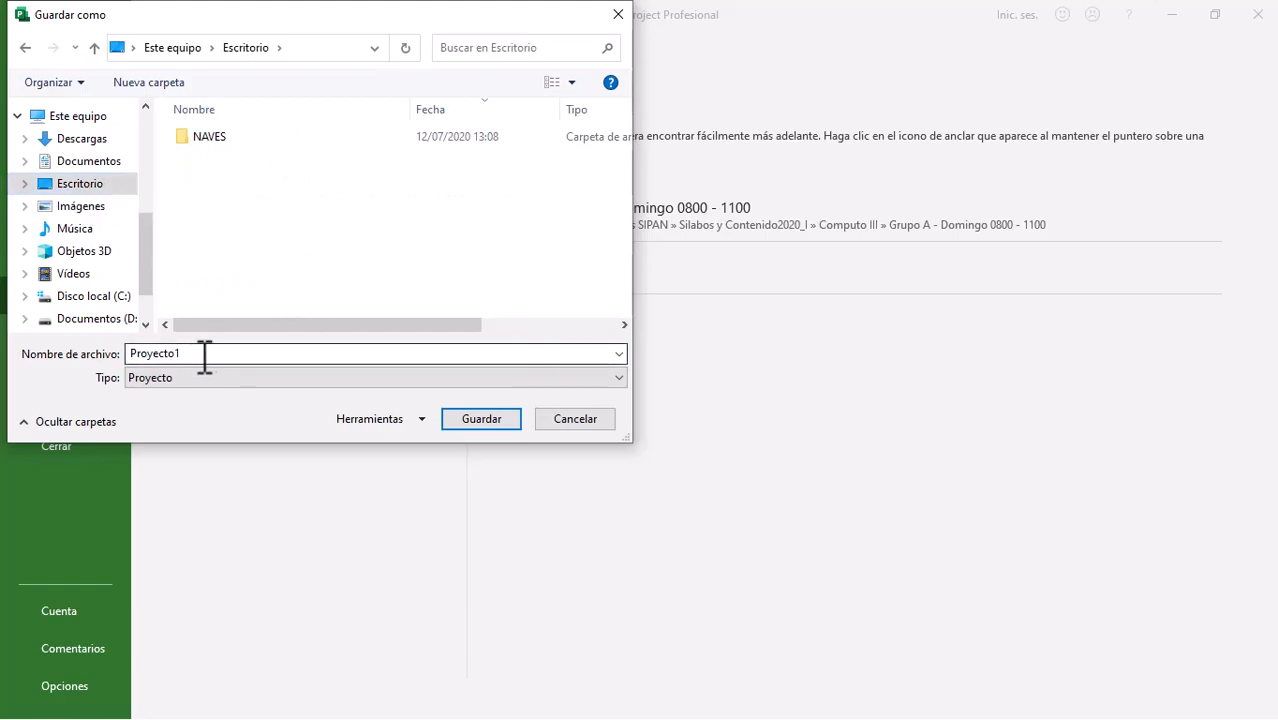
double_click(161, 353)
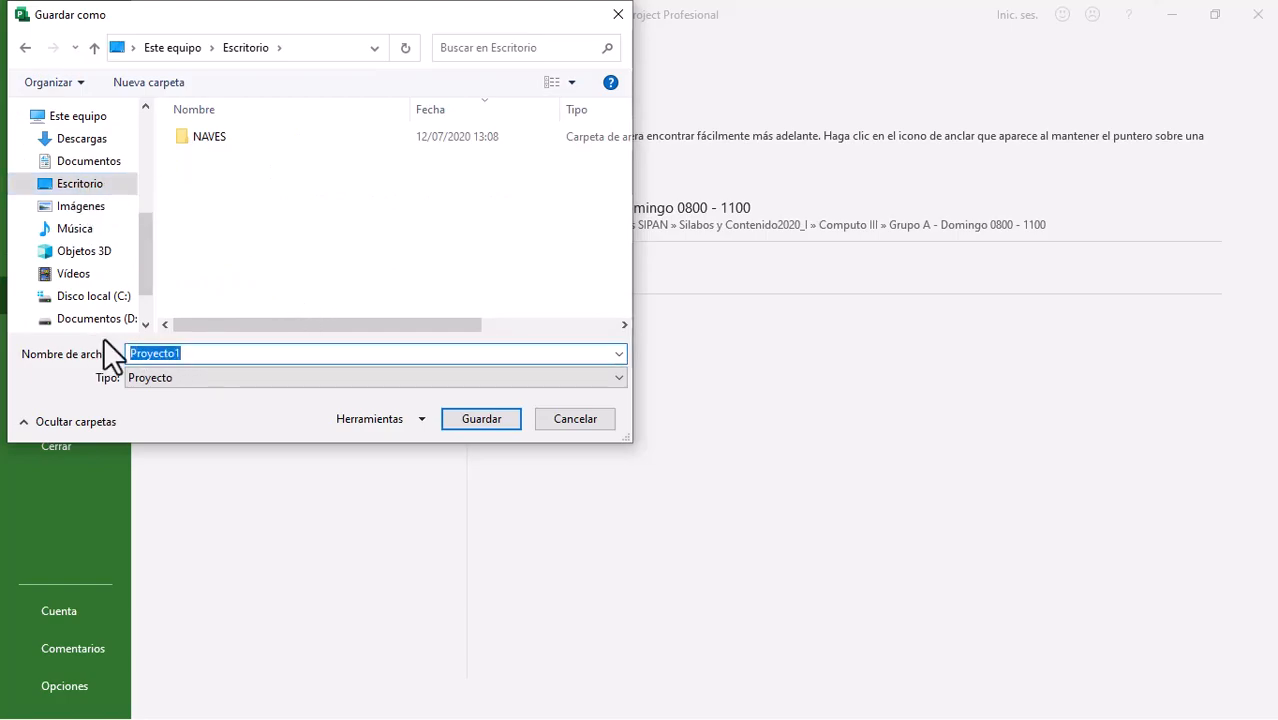
text(MI PRIMER PROYECTO)
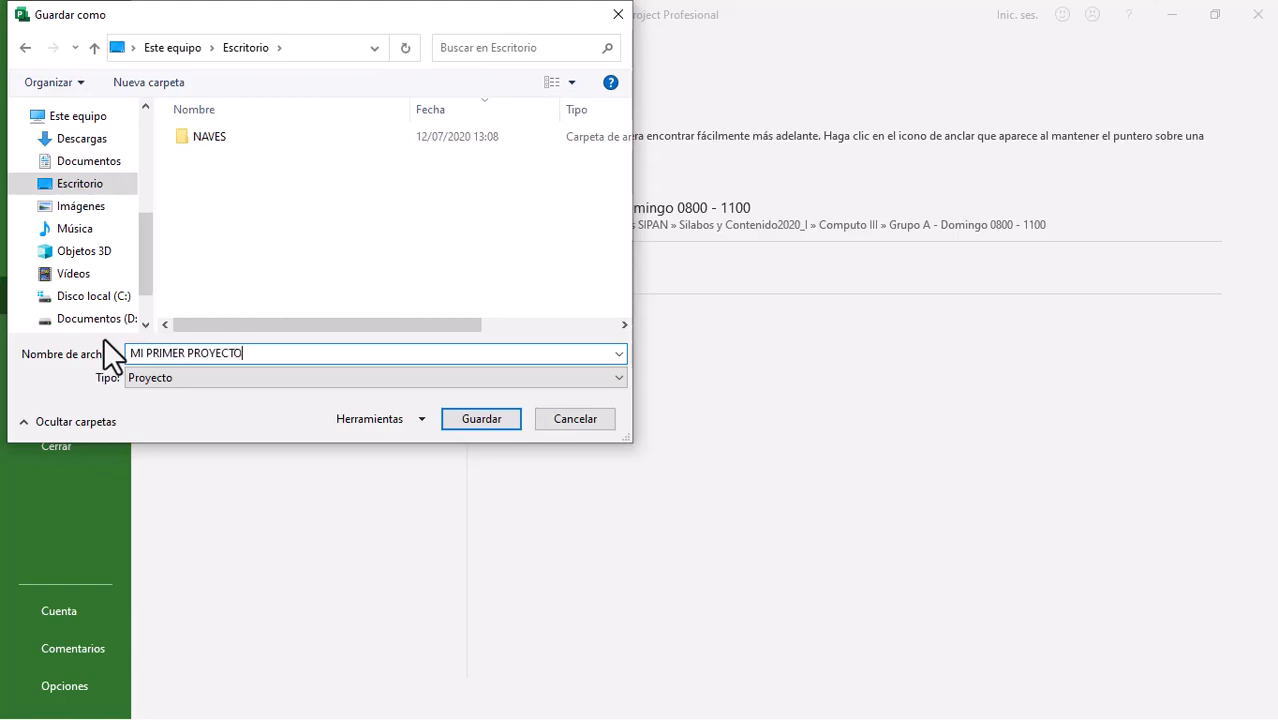
click(482, 418)
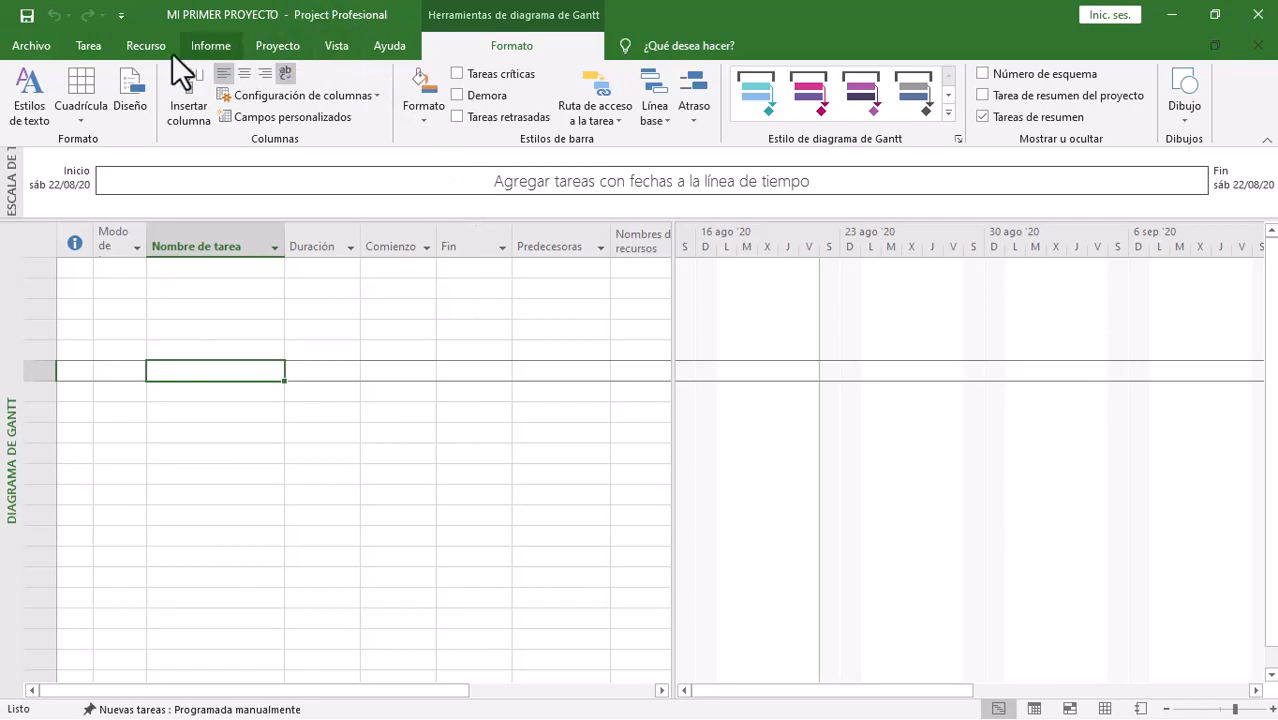
Step: Open the advanced properties (Propiedades avanzadas) of the project from its project information
click(28, 43)
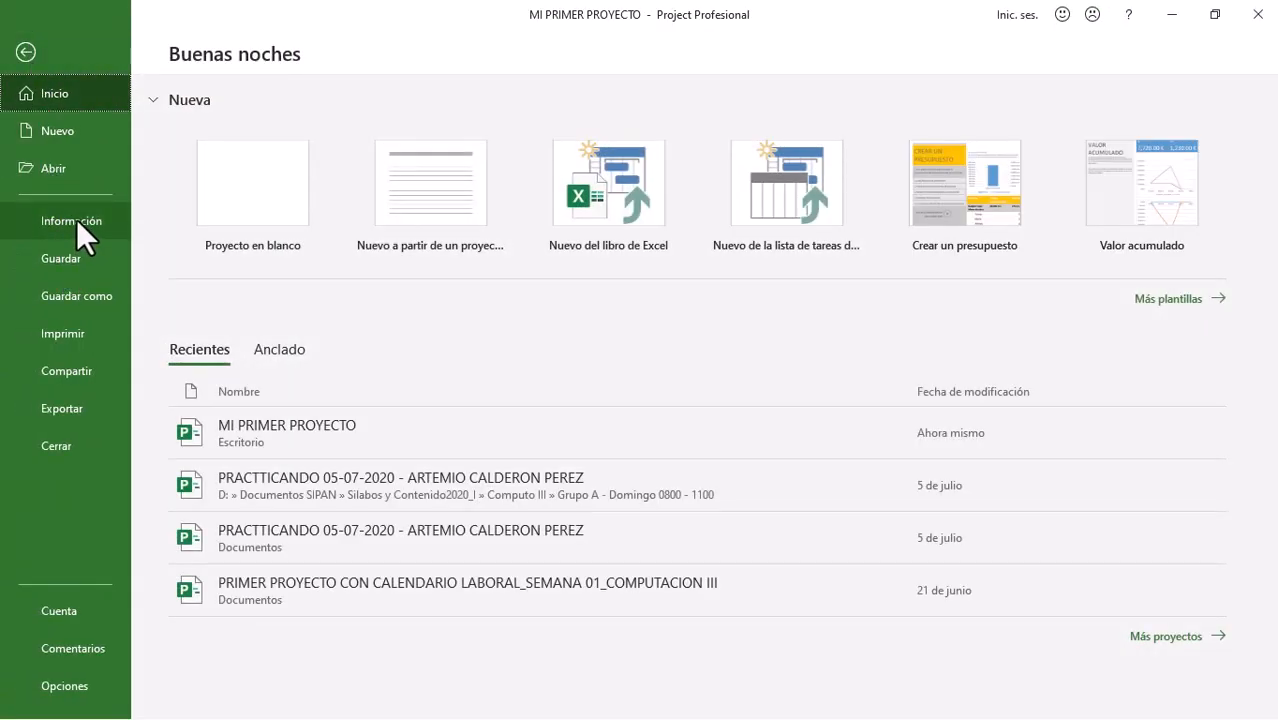
click(75, 218)
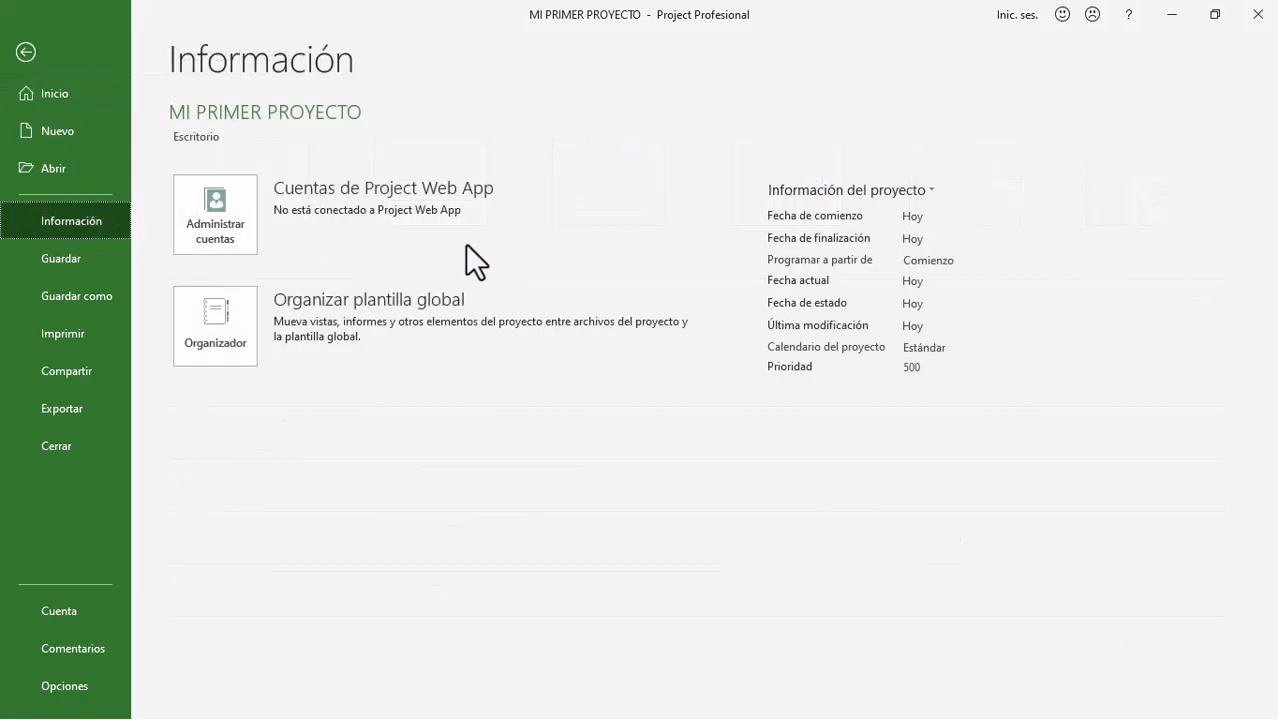
click(914, 187)
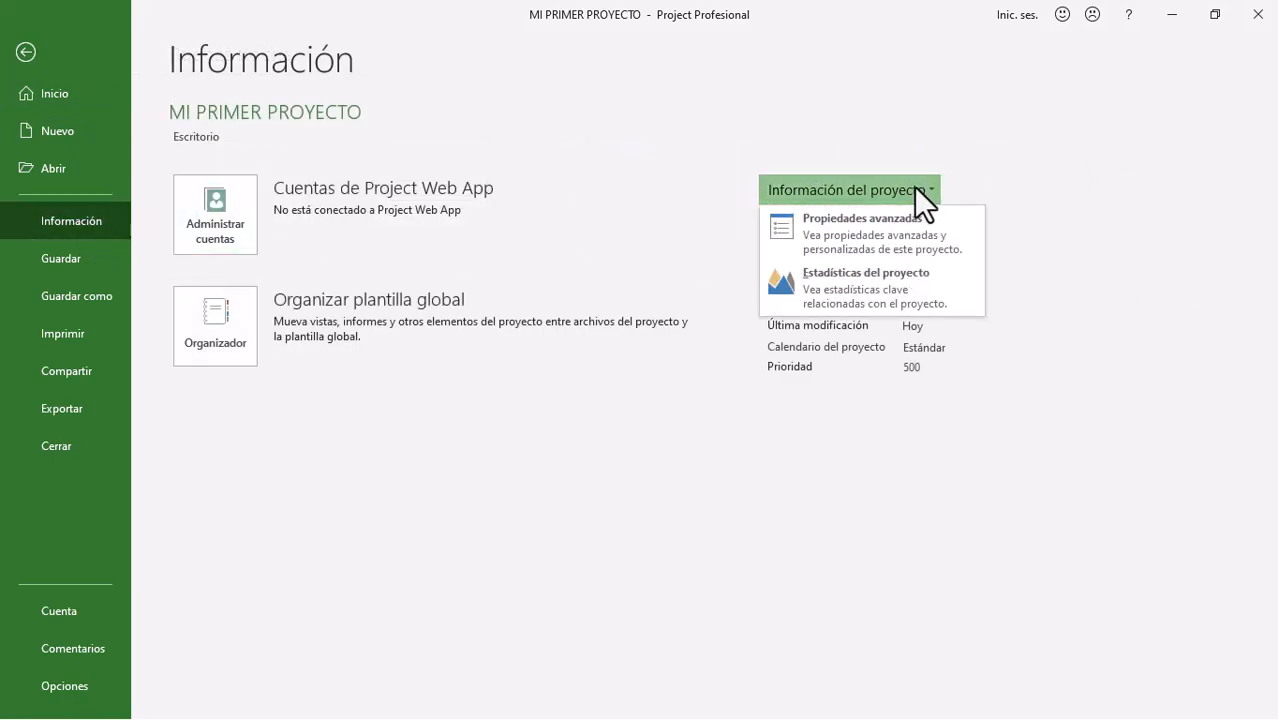
click(905, 240)
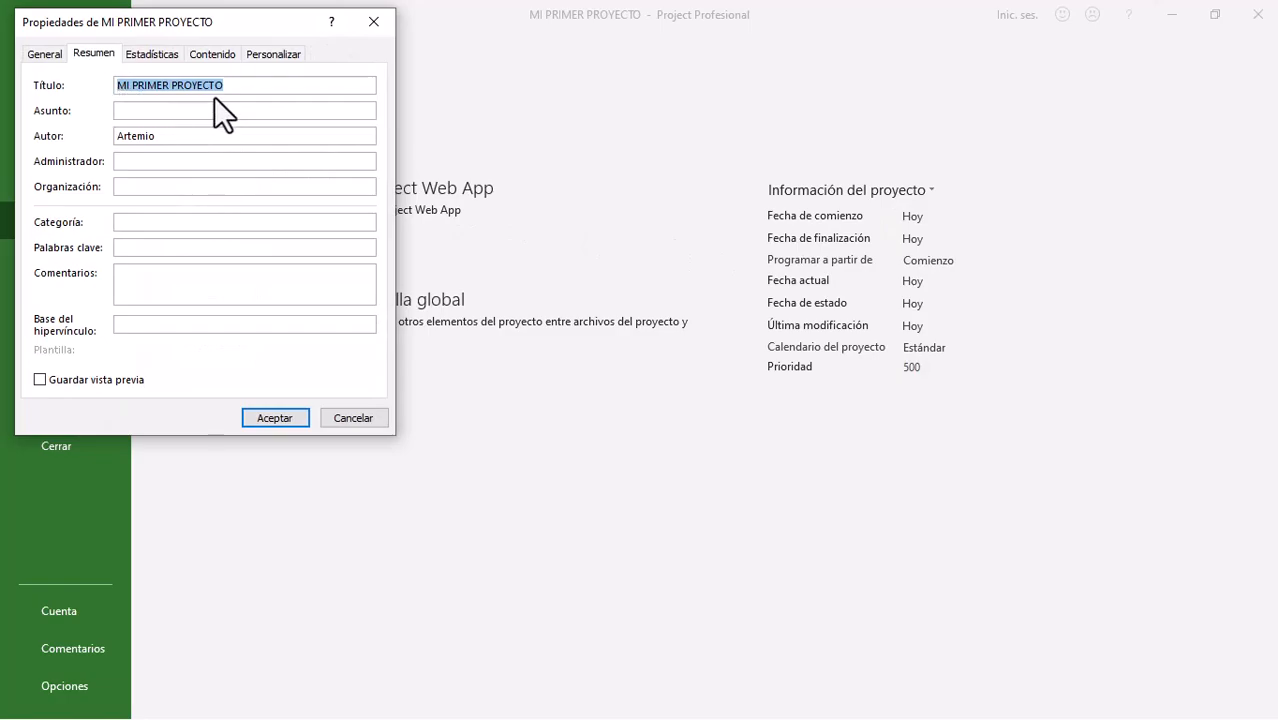
click(145, 110)
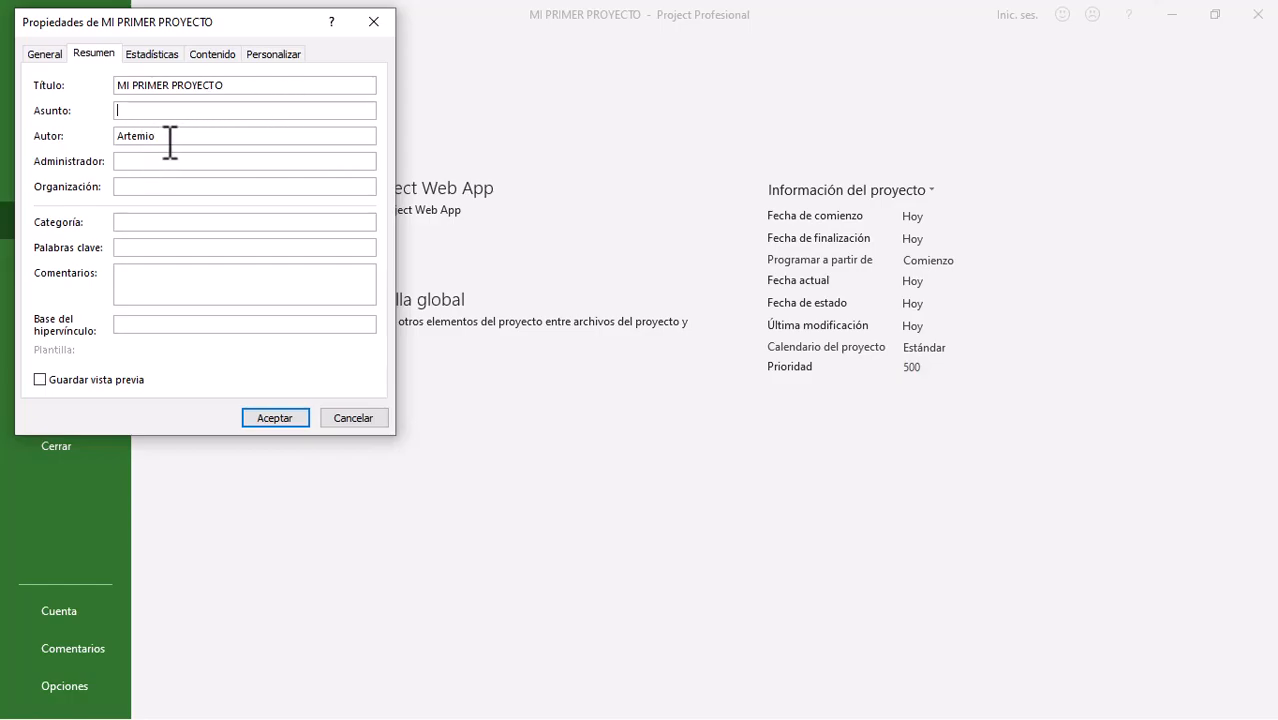
drag(191, 137, 83, 137)
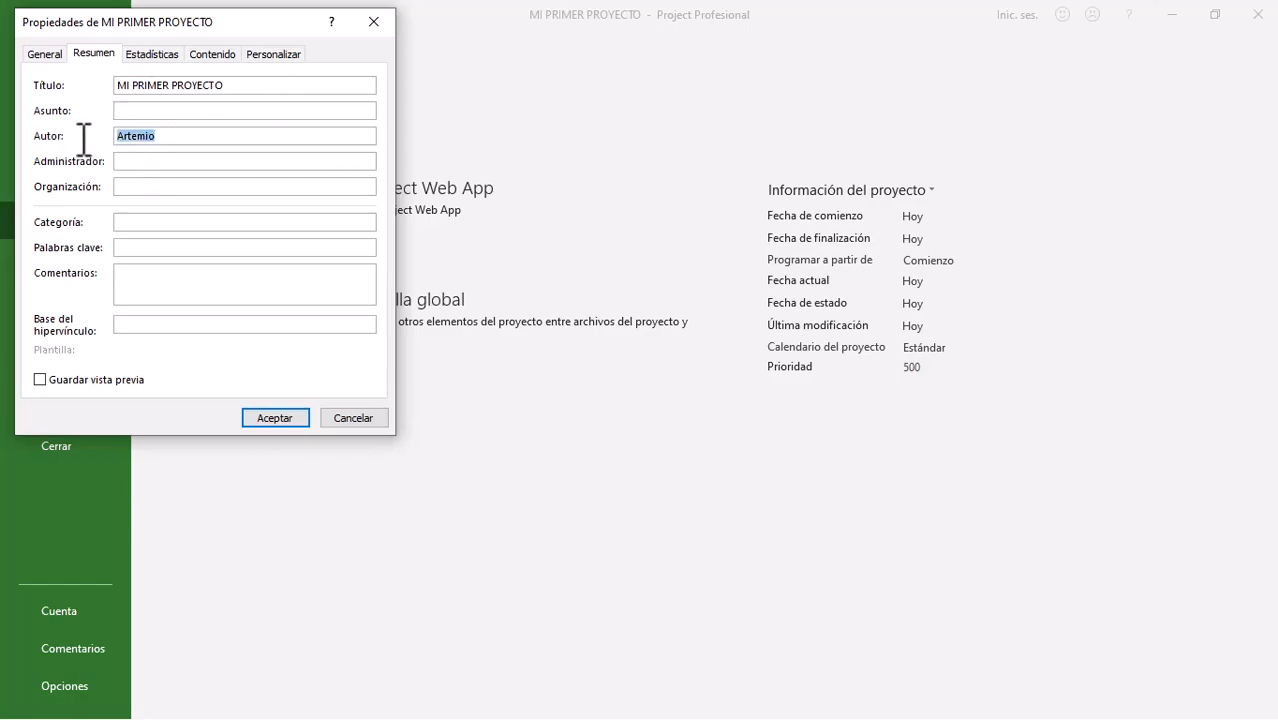
click(135, 160)
click(133, 222)
click(142, 285)
click(149, 283)
click(146, 250)
click(144, 223)
Step: Set the project's subject to PLANEAMIENTO DE UNA OBRA VIAL and enter the author's full name
click(168, 110)
text(PLANEAMIENTO DE UNA OBRA V)
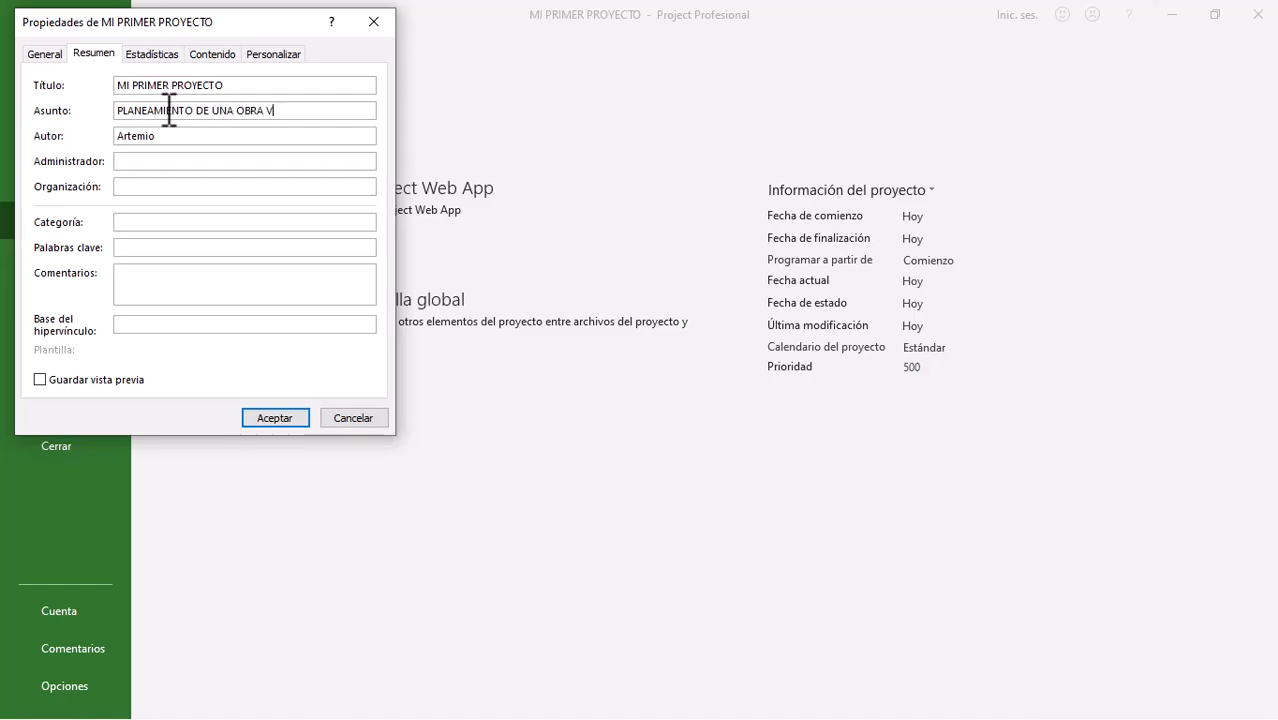
text(IAL)
key(Tab)
text(ARTEMIO CALDERON PEE)
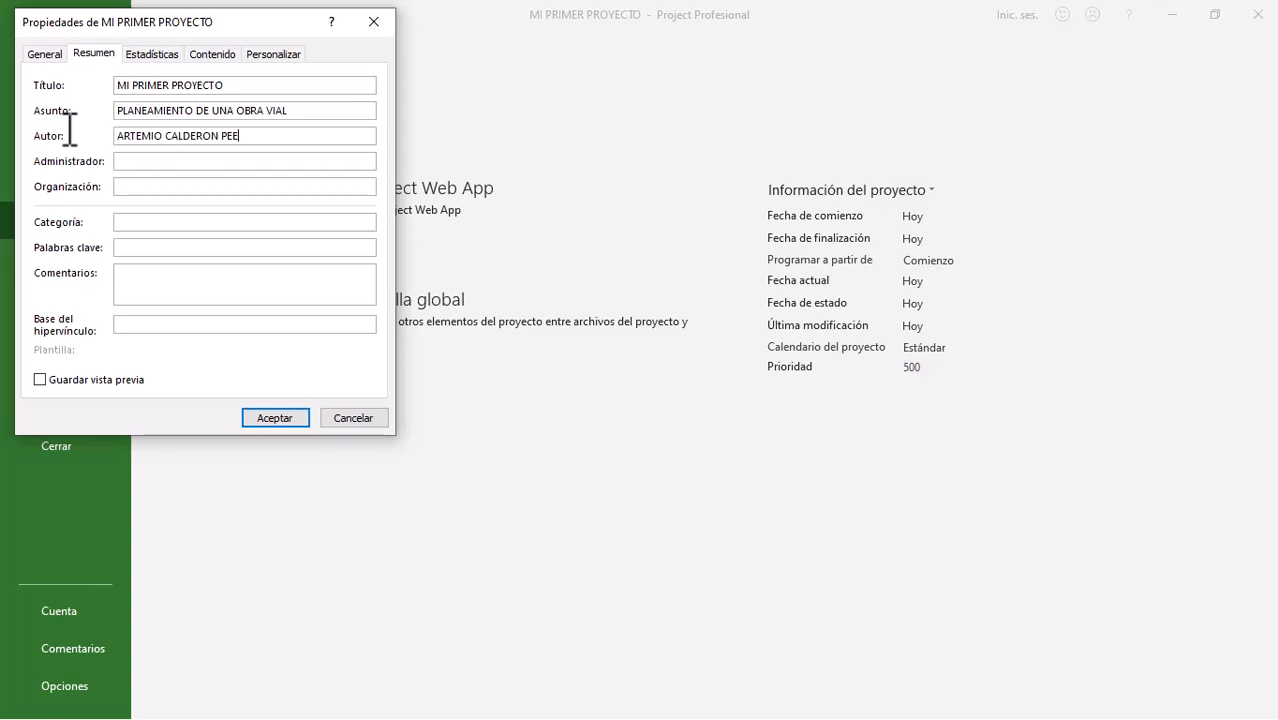
key(BackSpace)
Step: Set the organization to MASTER GIS, leave the administrator blank, and accept the project properties
click(152, 160)
click(151, 186)
text(MASTER GIS)
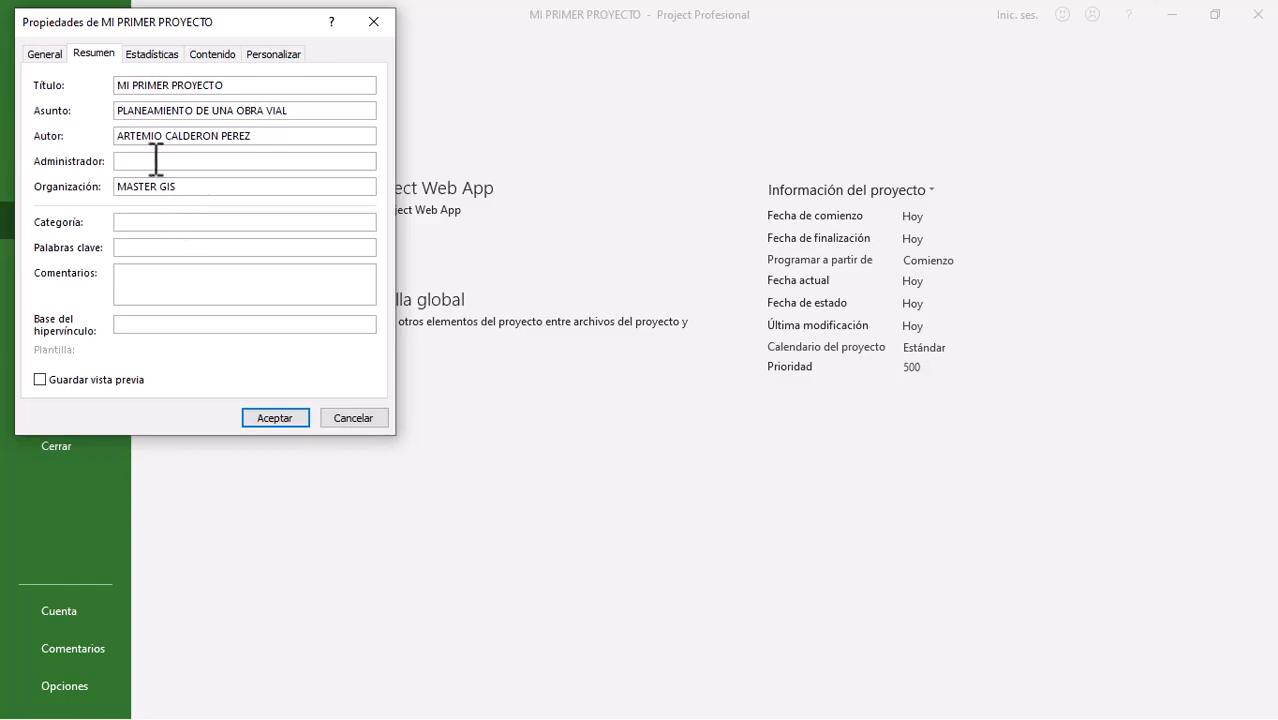
click(155, 160)
click(274, 417)
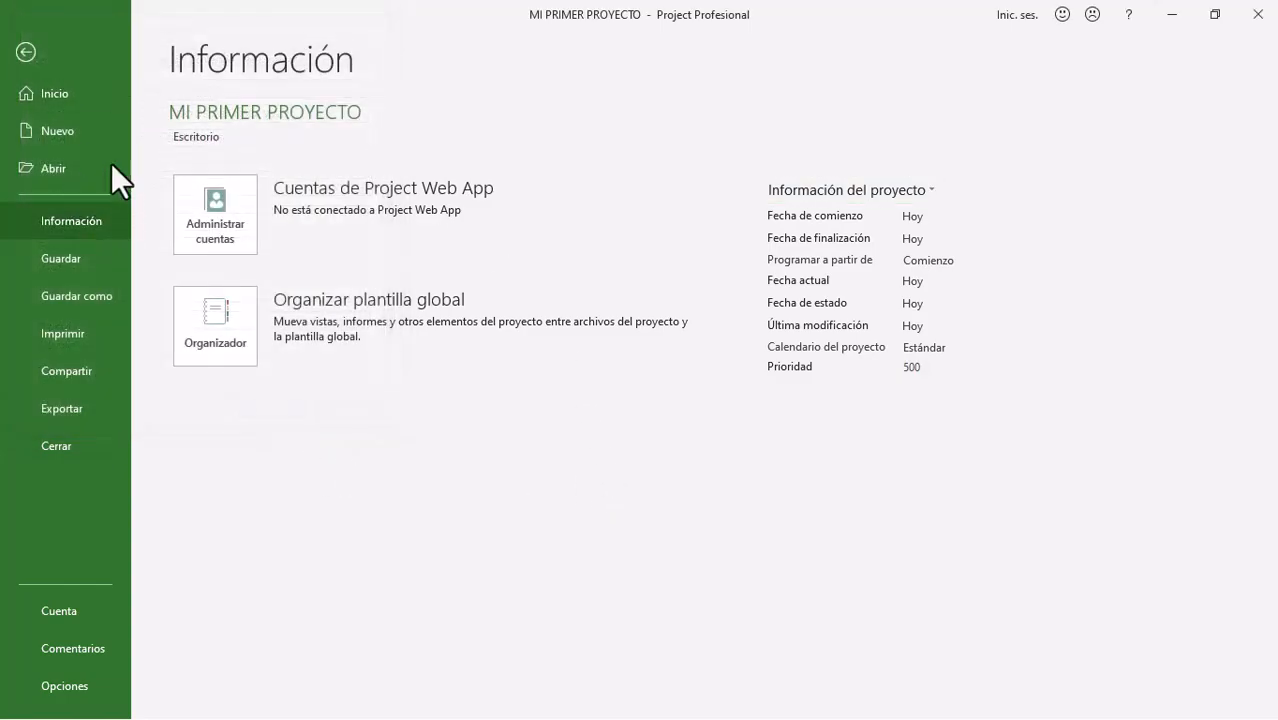
Step: Return to the project from its information page and view it as Calendario and as Diagrama de red
click(25, 51)
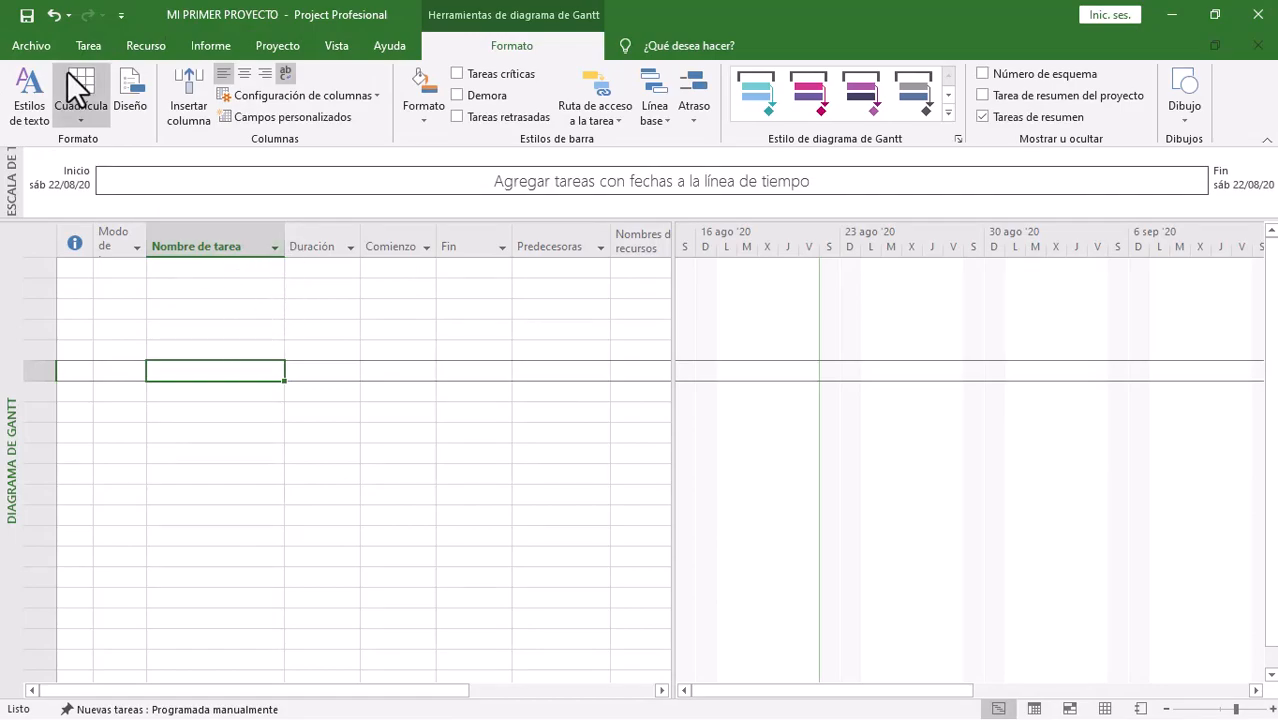
click(96, 46)
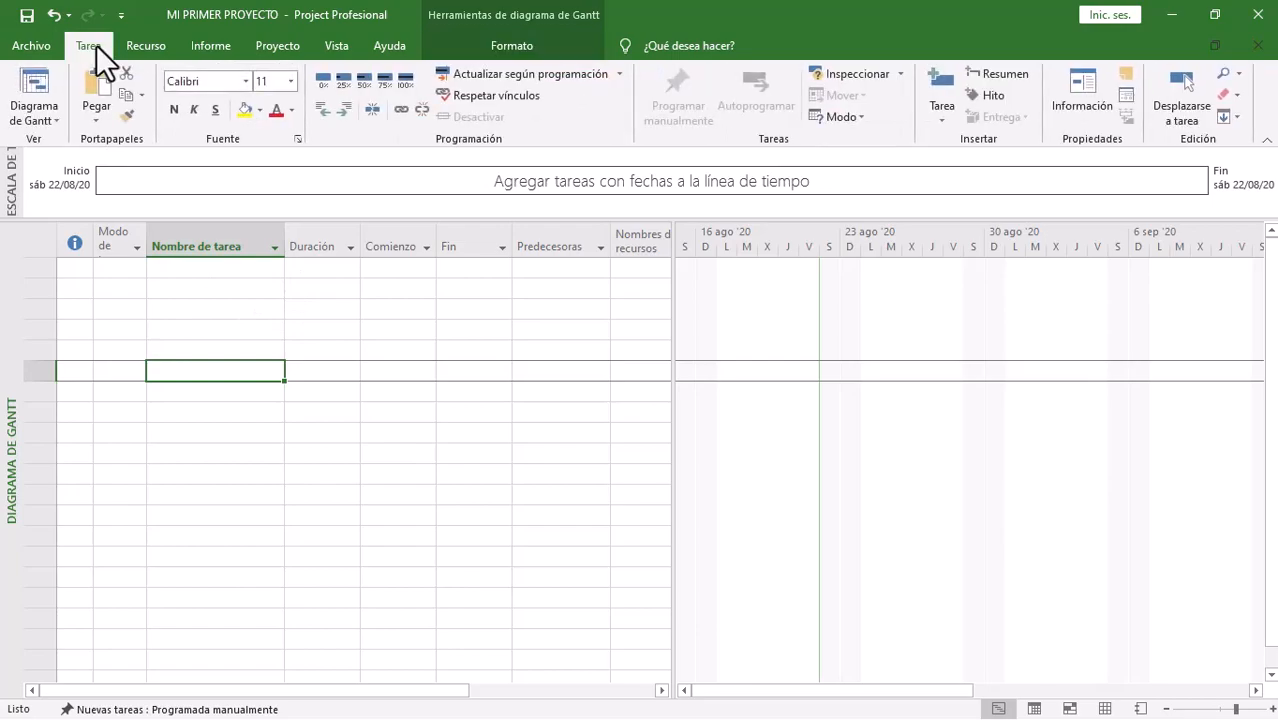
click(48, 121)
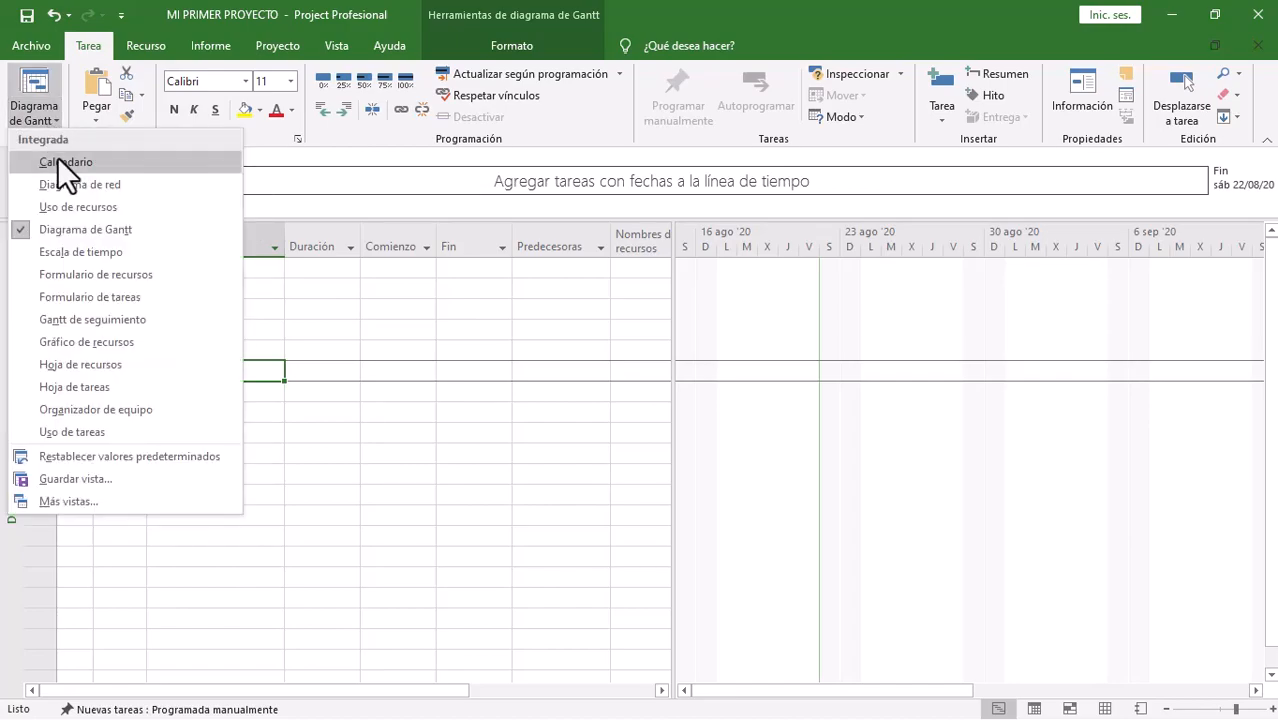
click(57, 160)
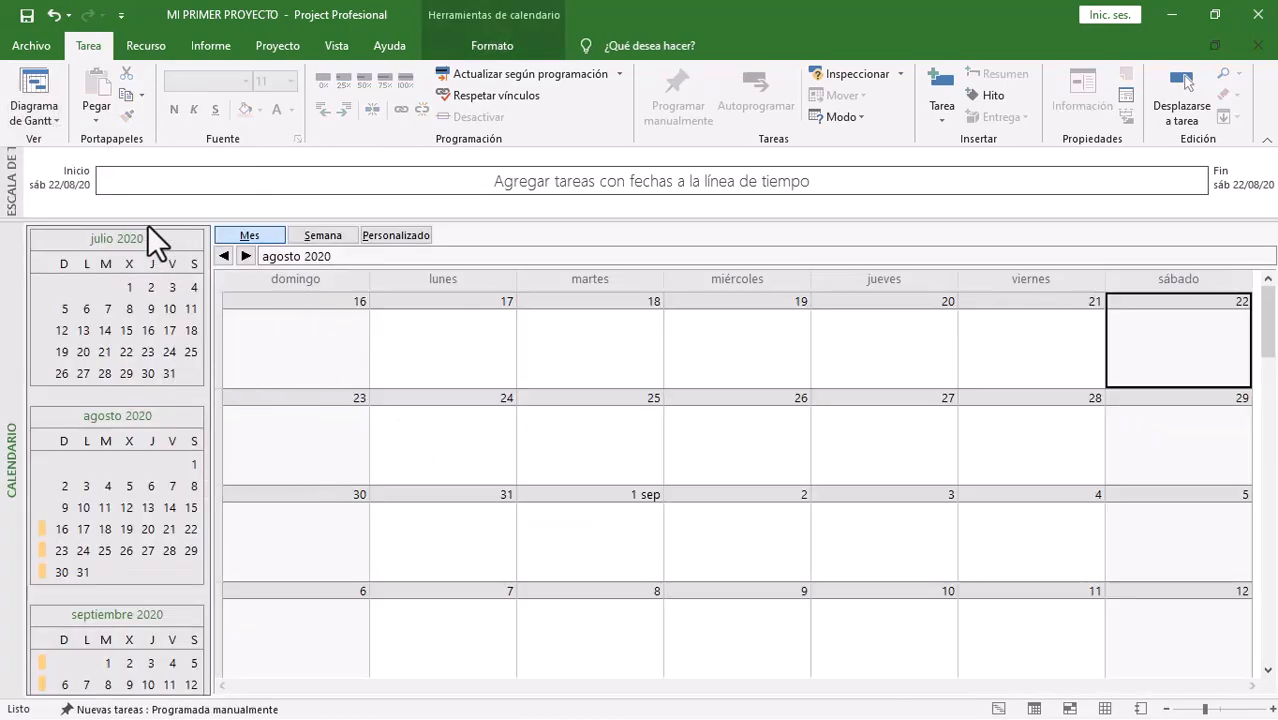
click(49, 119)
click(60, 185)
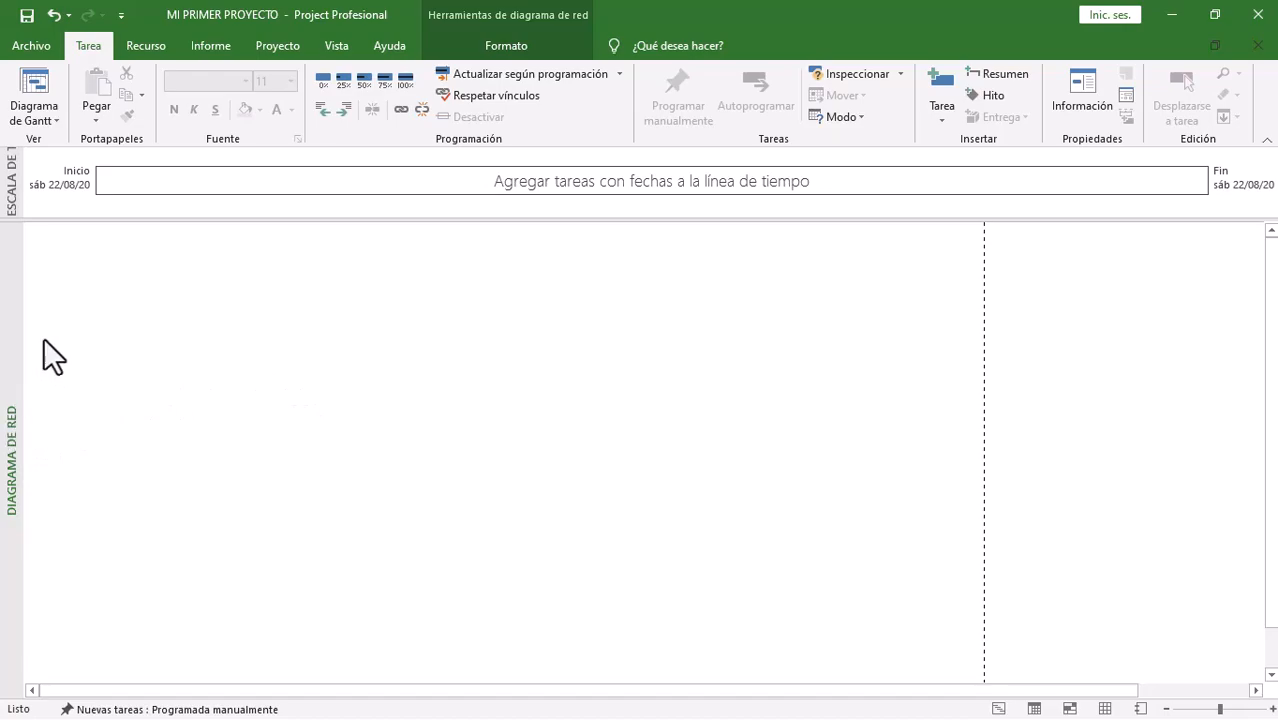
Step: View the project as Uso de recursos and switch back to Diagrama de Gantt
click(54, 123)
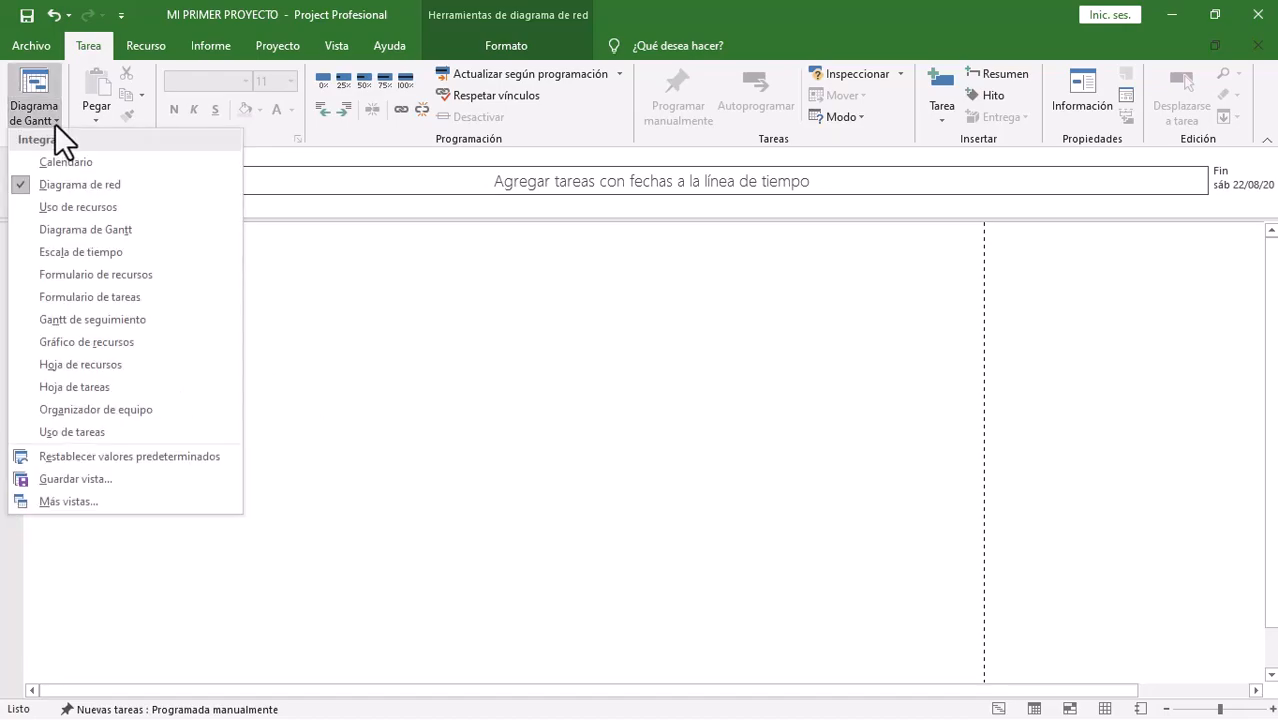
click(90, 206)
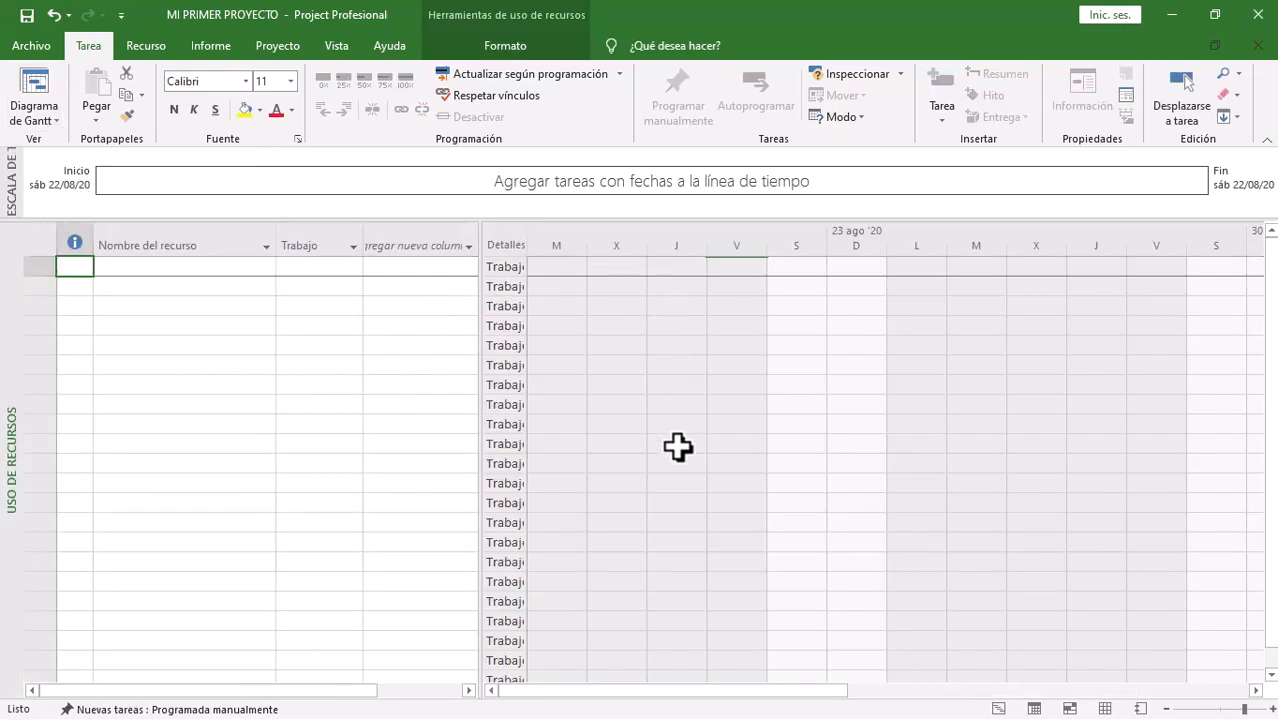
click(40, 118)
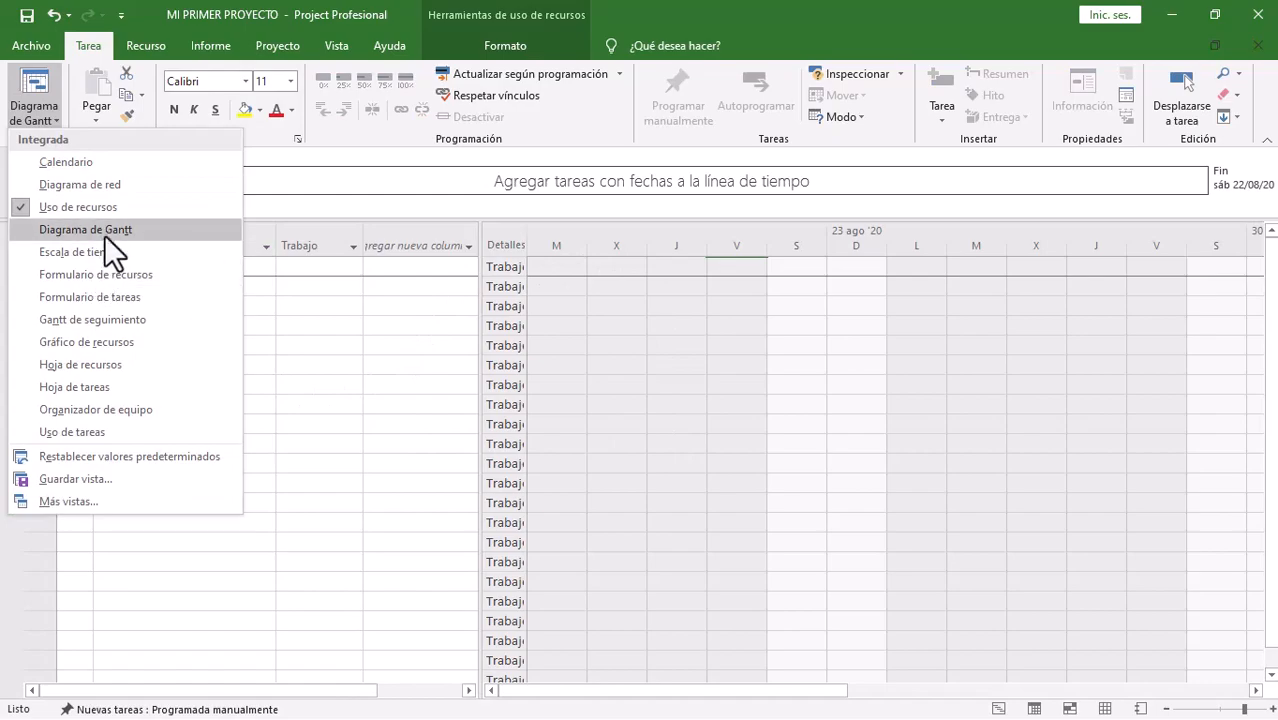
click(105, 229)
Step: View the project as Escala de tiempo and as Formulario de recursos
click(39, 120)
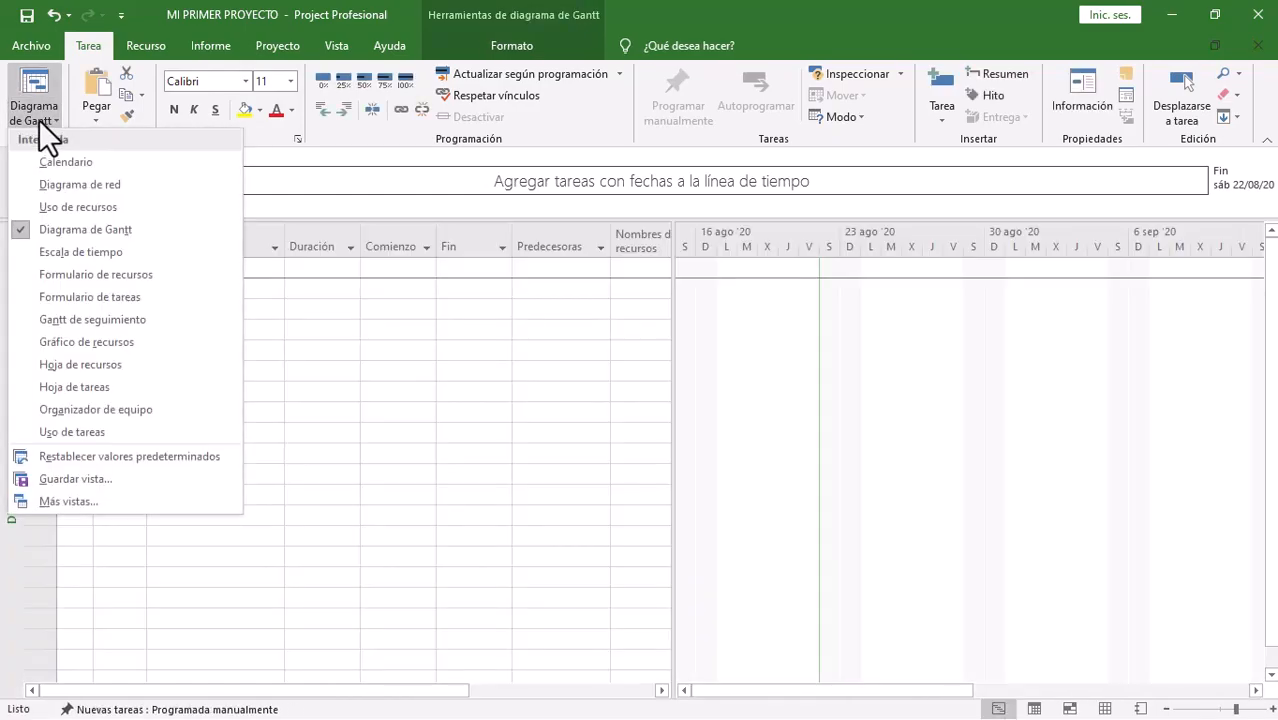
click(87, 253)
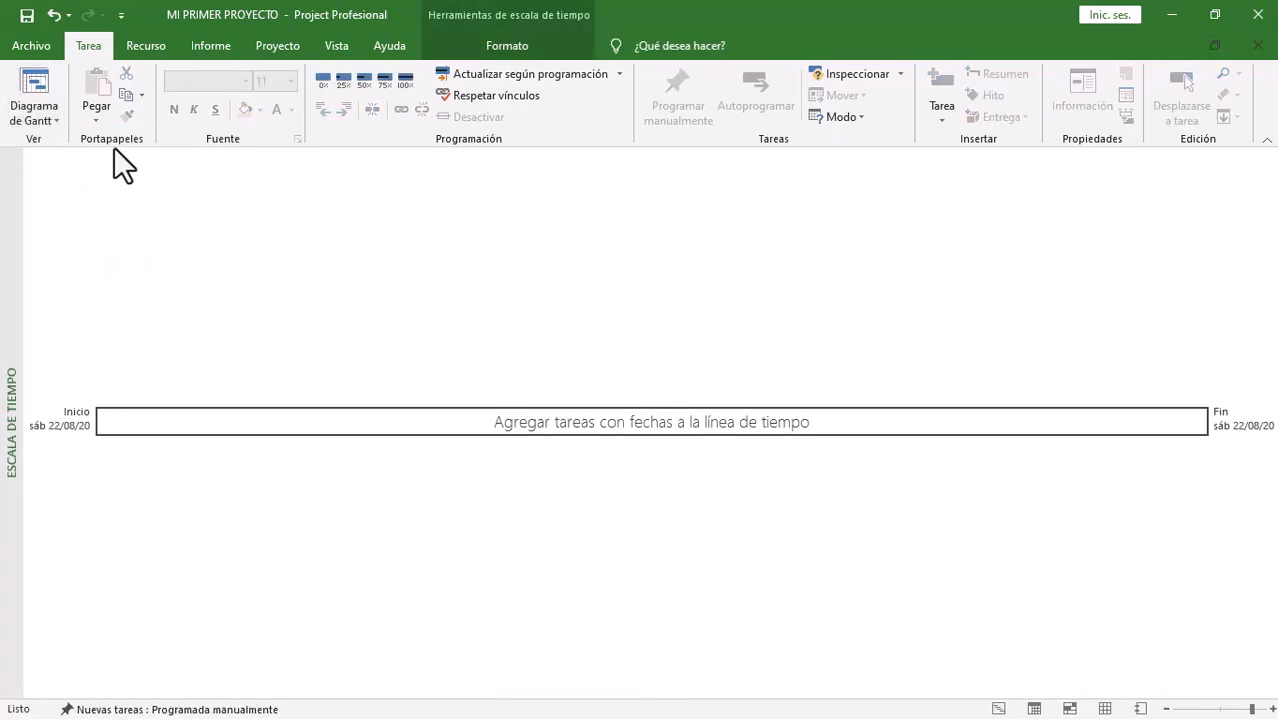
click(39, 118)
click(78, 274)
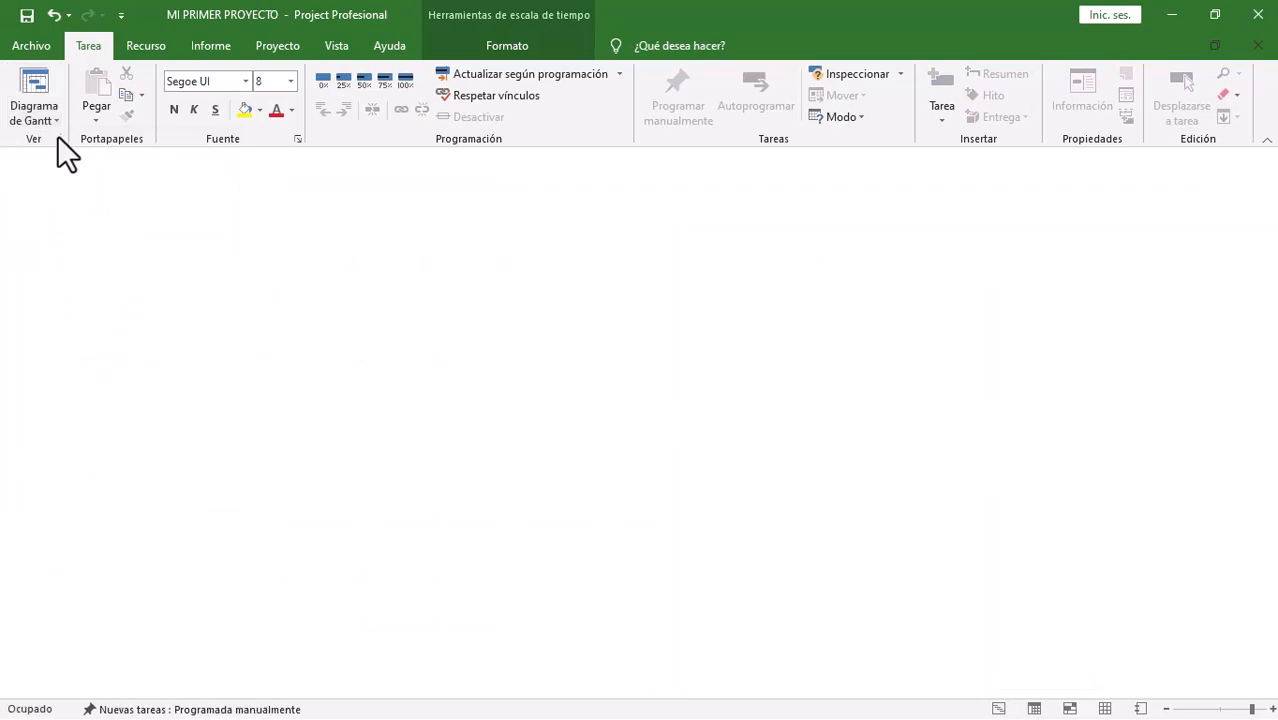
Step: View the project as Diagrama de red and Calendario, and return to the Diagrama de Gantt view
click(47, 111)
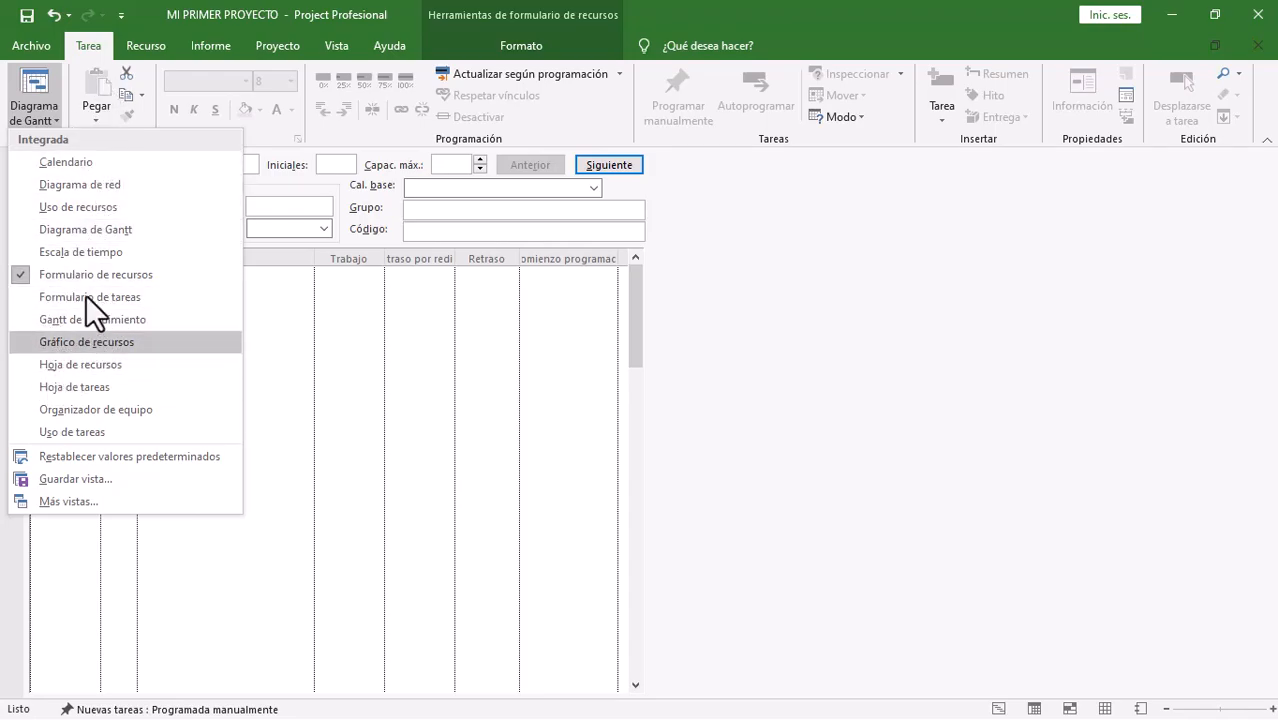
click(103, 182)
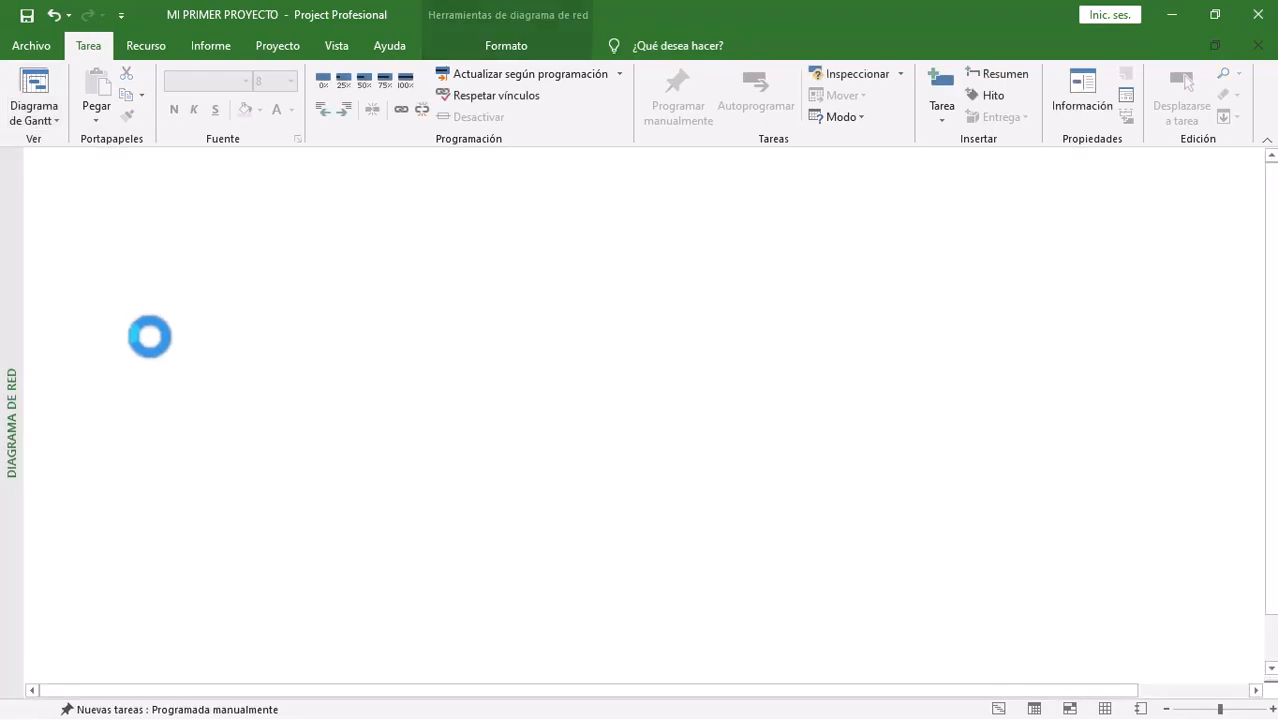
right_click(13, 250)
click(67, 263)
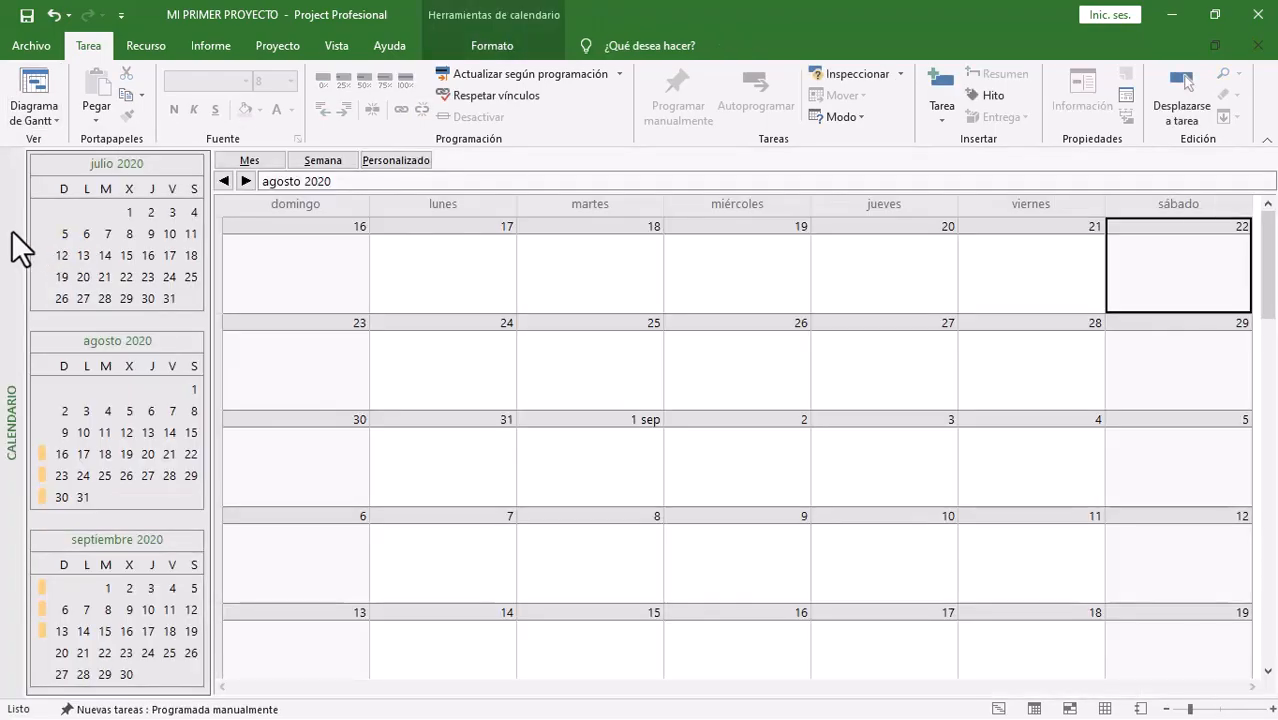
right_click(11, 232)
click(49, 264)
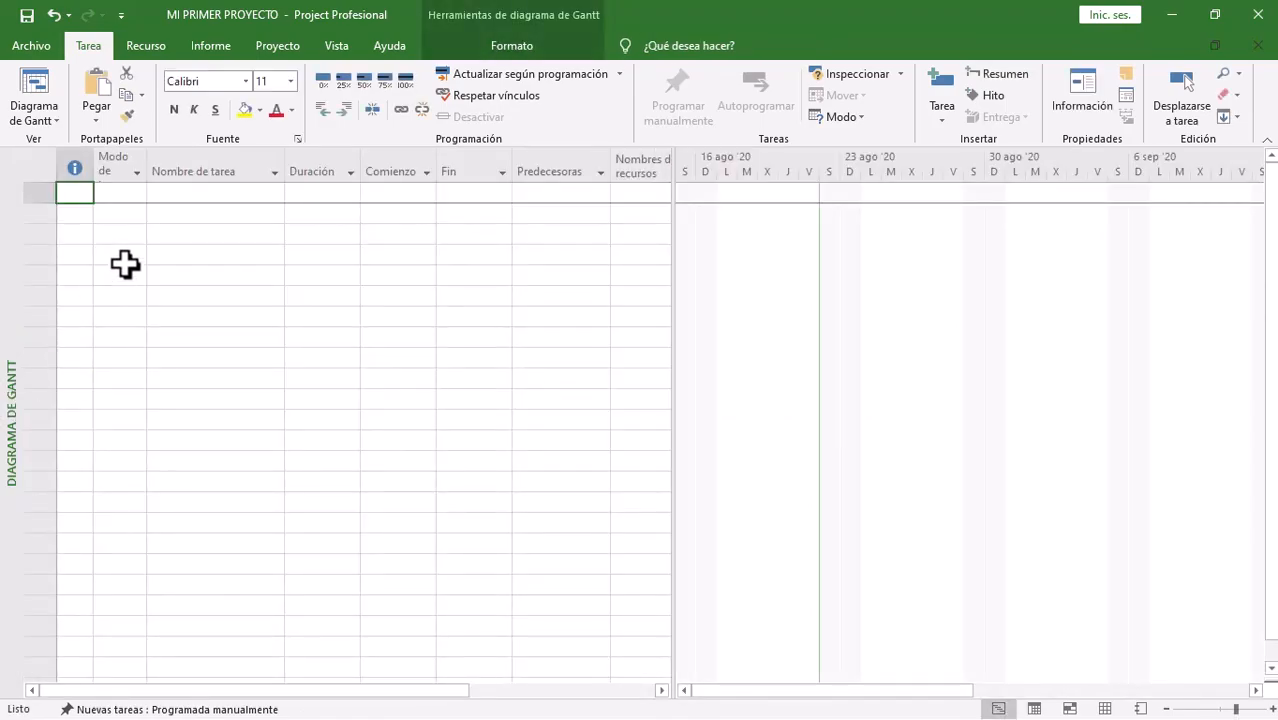
Step: Using the resource commands, view the project as Uso de recursos and Diagrama de red, and return to Diagrama de Gantt
click(153, 47)
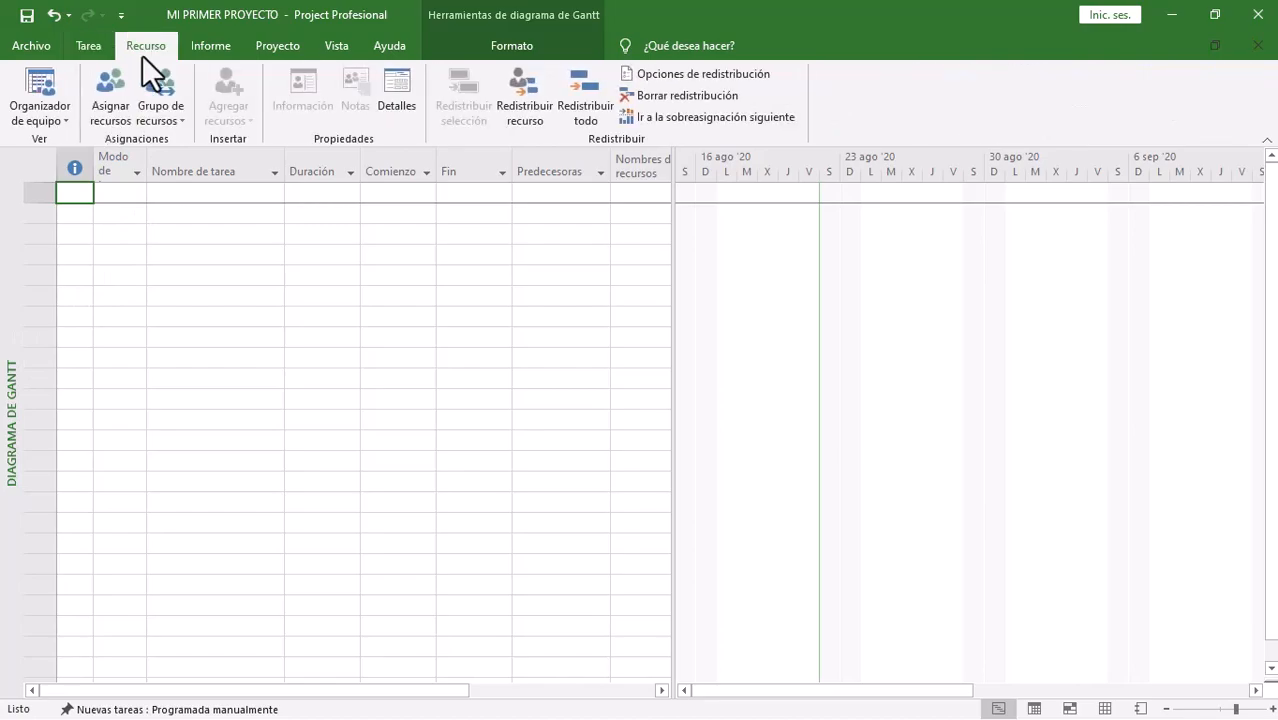
click(52, 117)
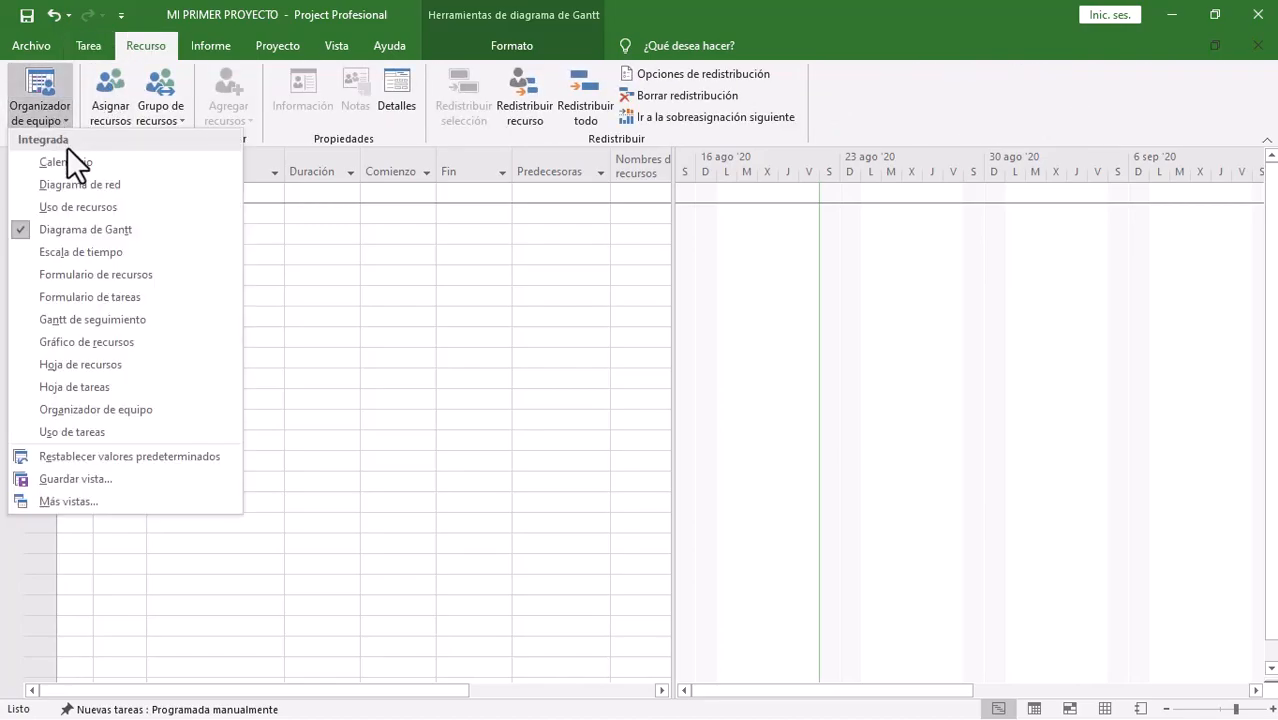
click(85, 207)
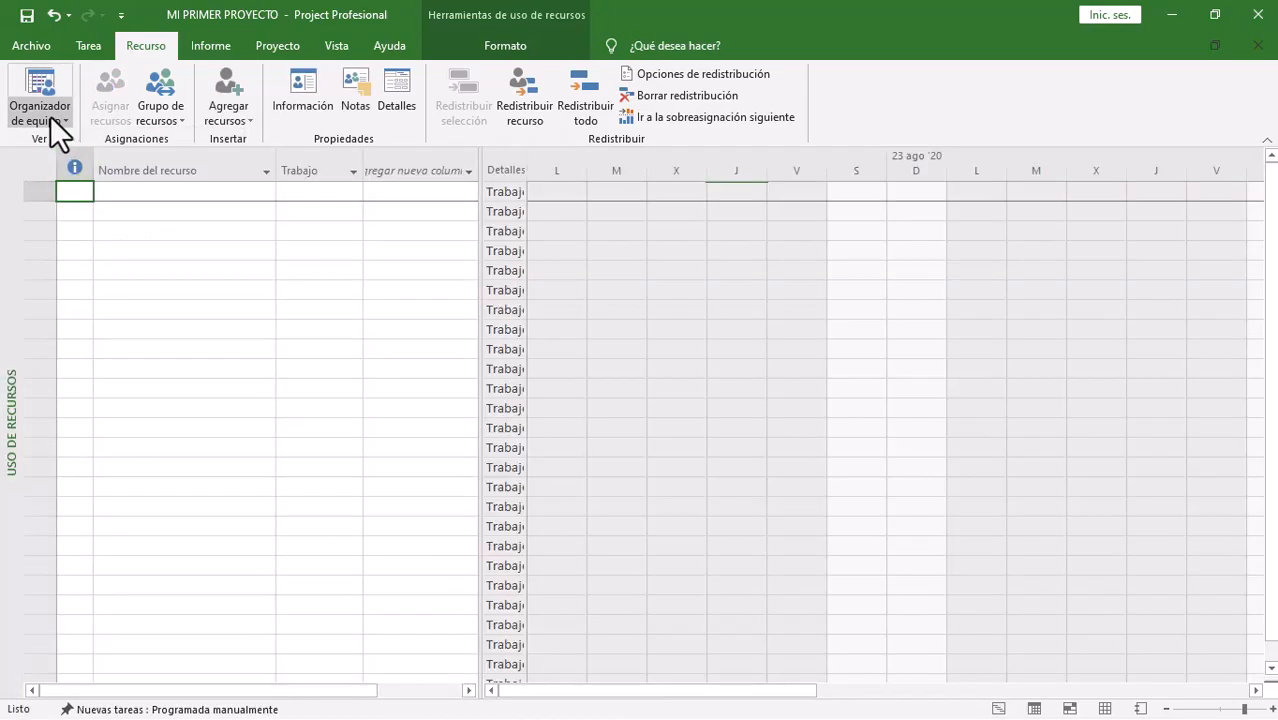
click(50, 116)
click(84, 188)
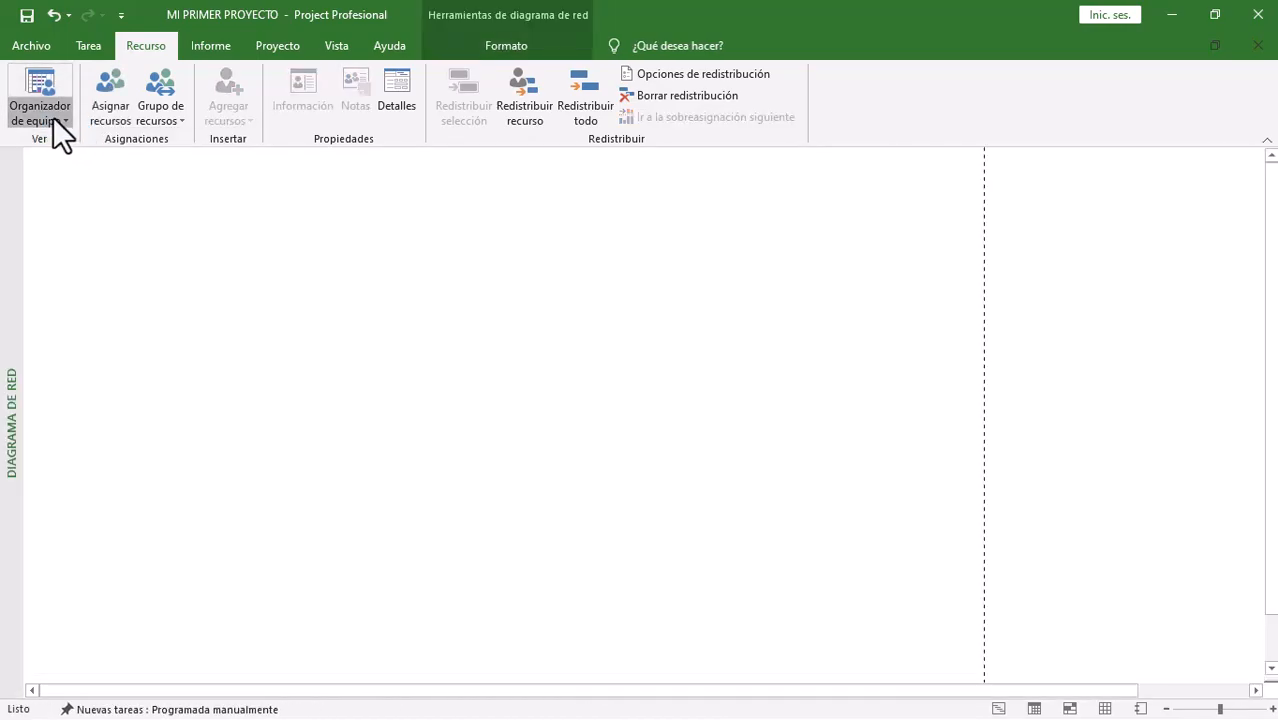
click(53, 117)
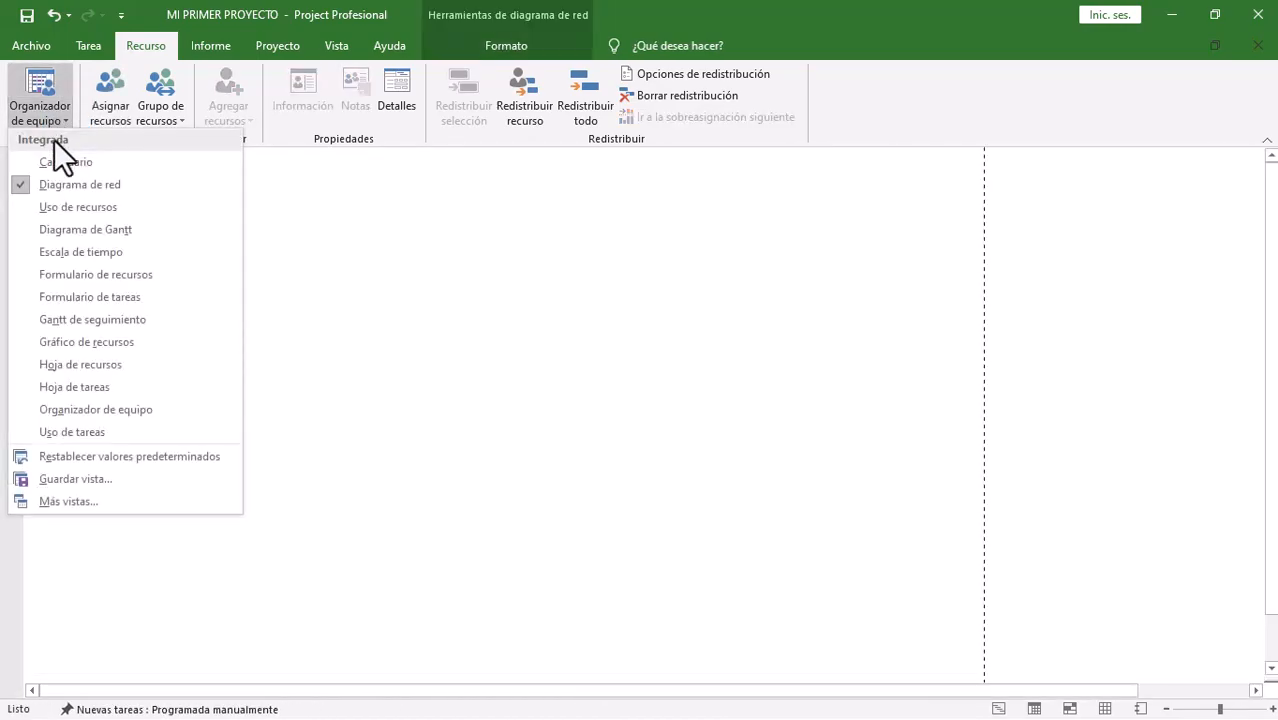
click(50, 228)
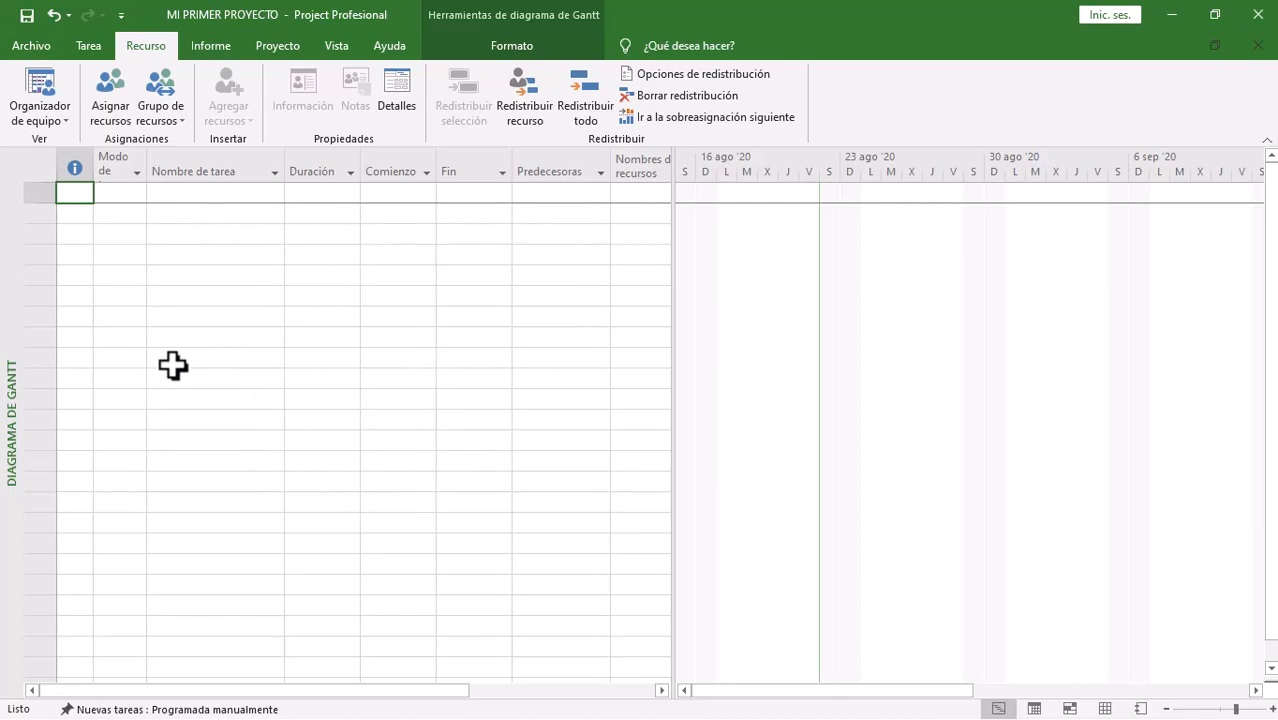
click(220, 234)
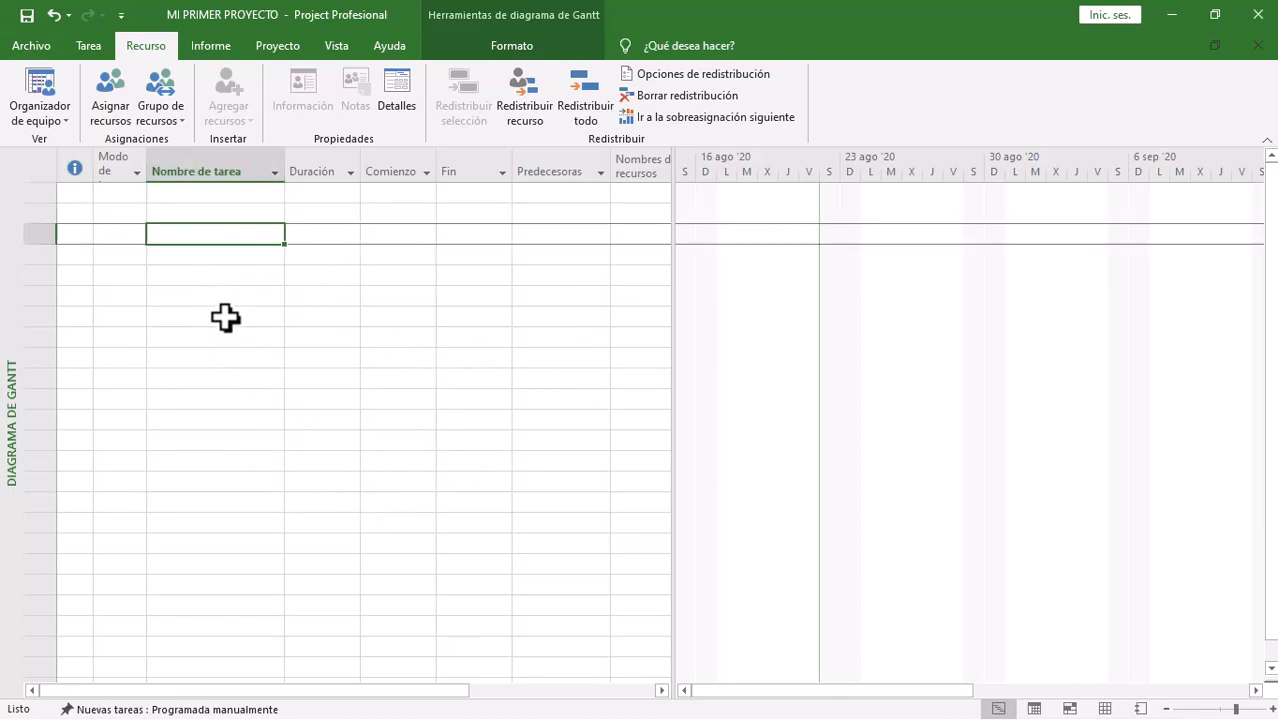
click(226, 337)
click(215, 419)
click(214, 280)
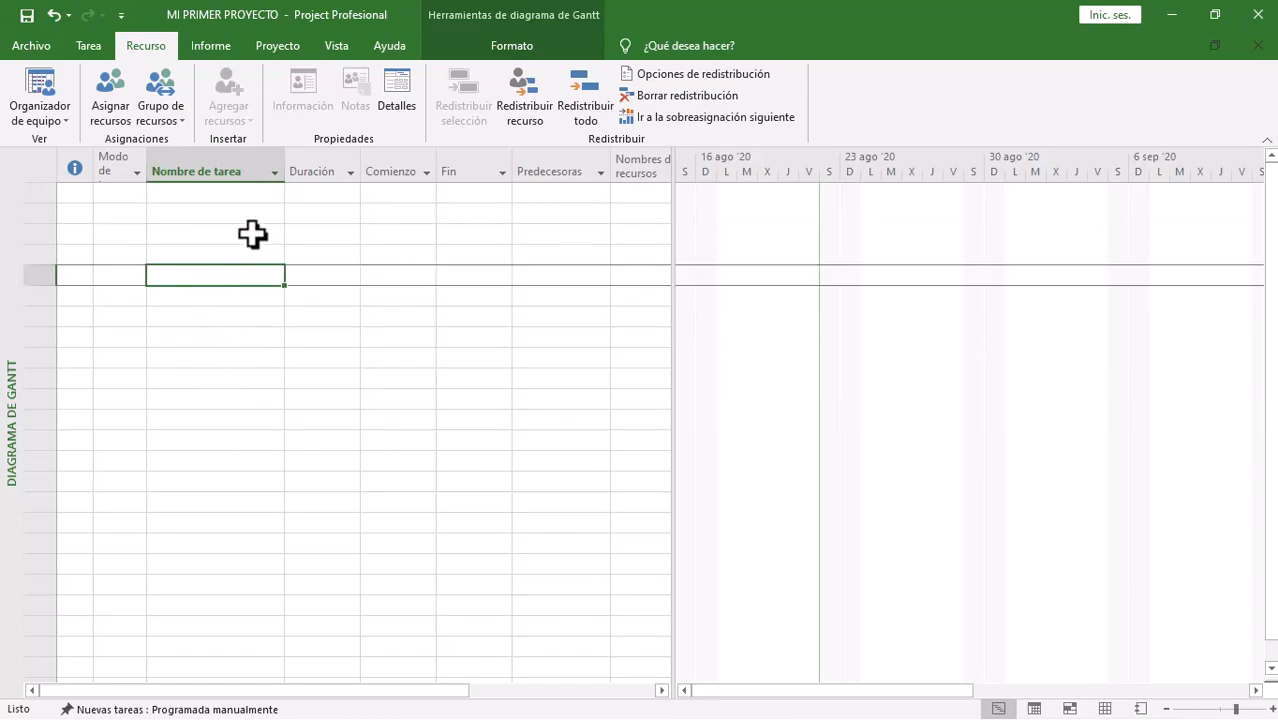
click(209, 197)
click(208, 275)
click(220, 375)
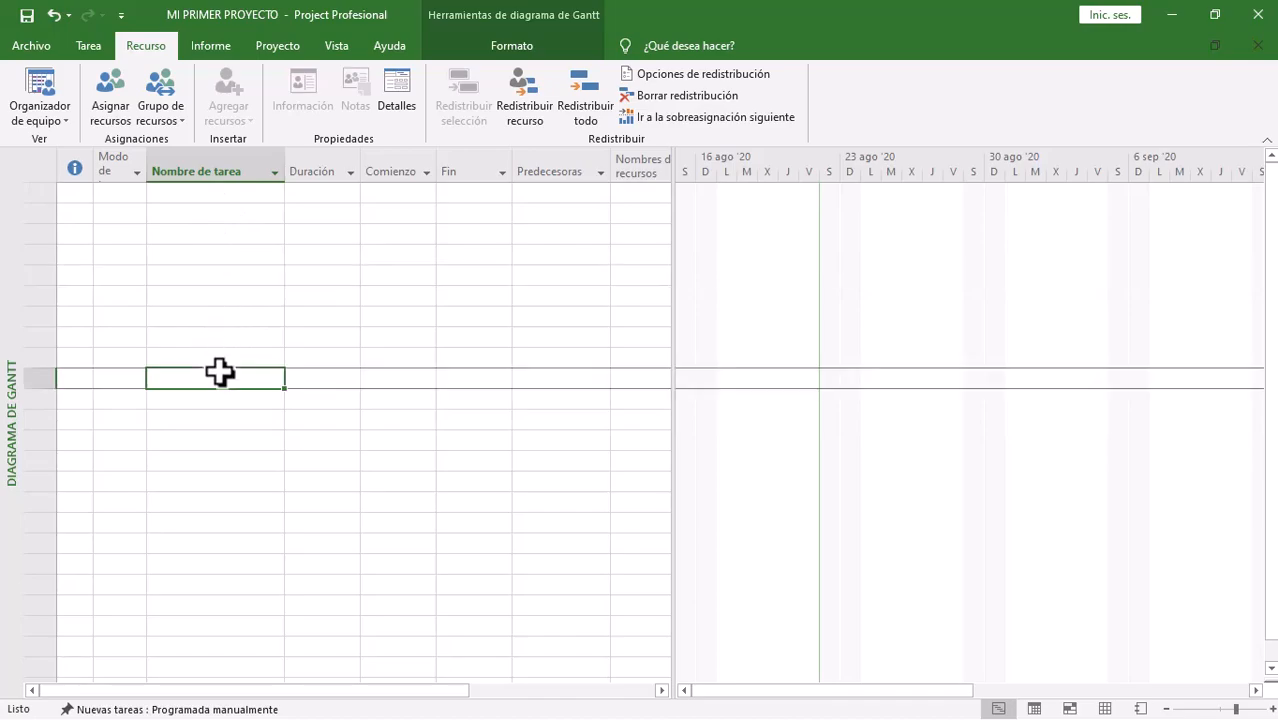
click(218, 255)
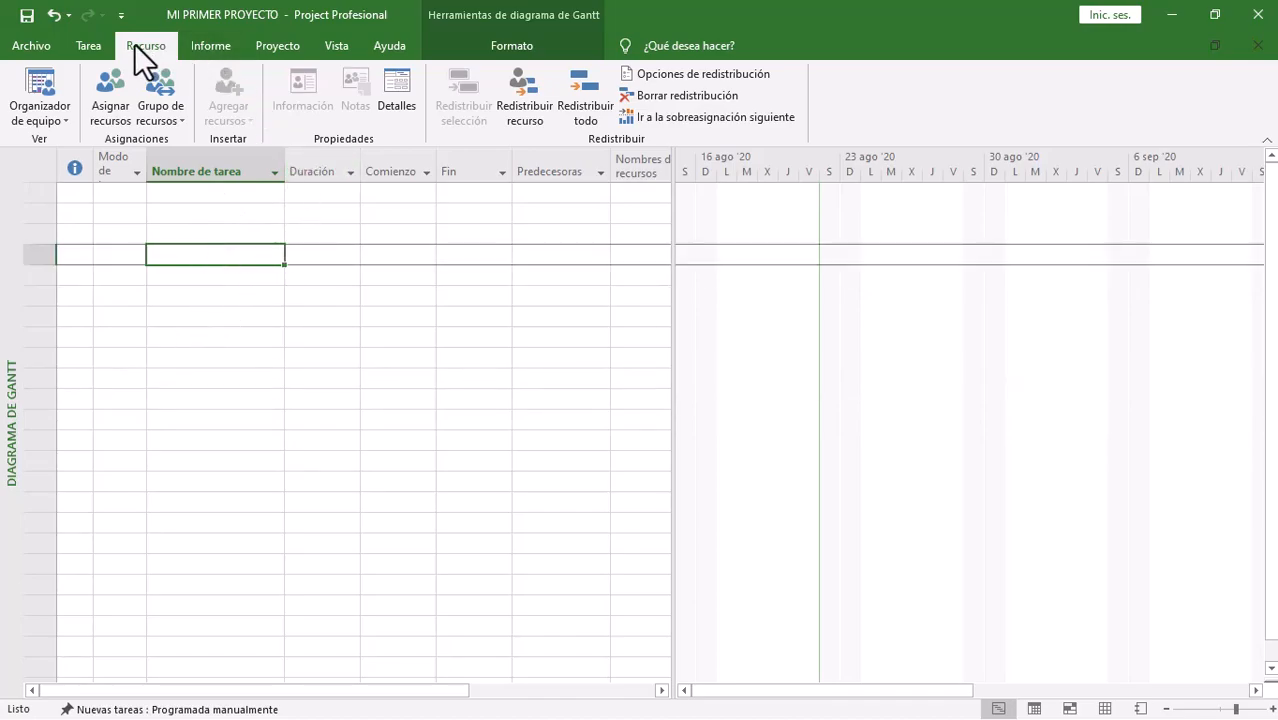
Step: Examine the report commands, including the new report types and the predefined Panel reports
click(197, 47)
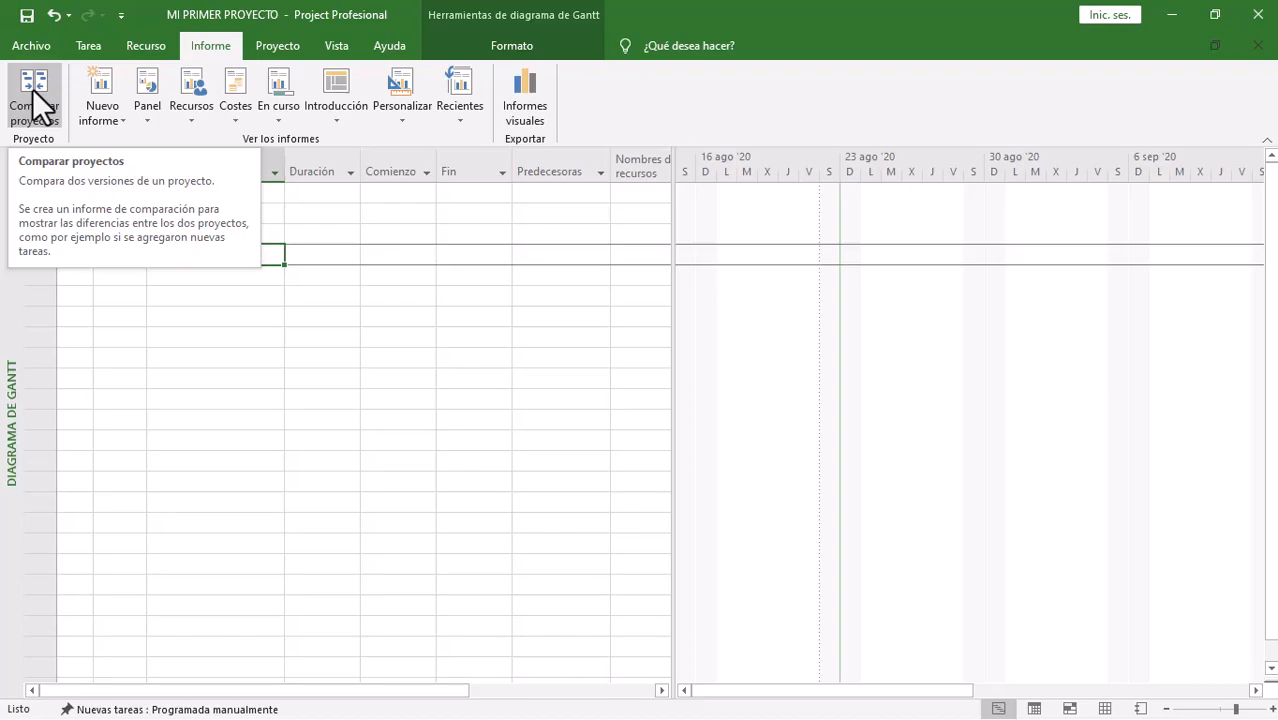
click(116, 123)
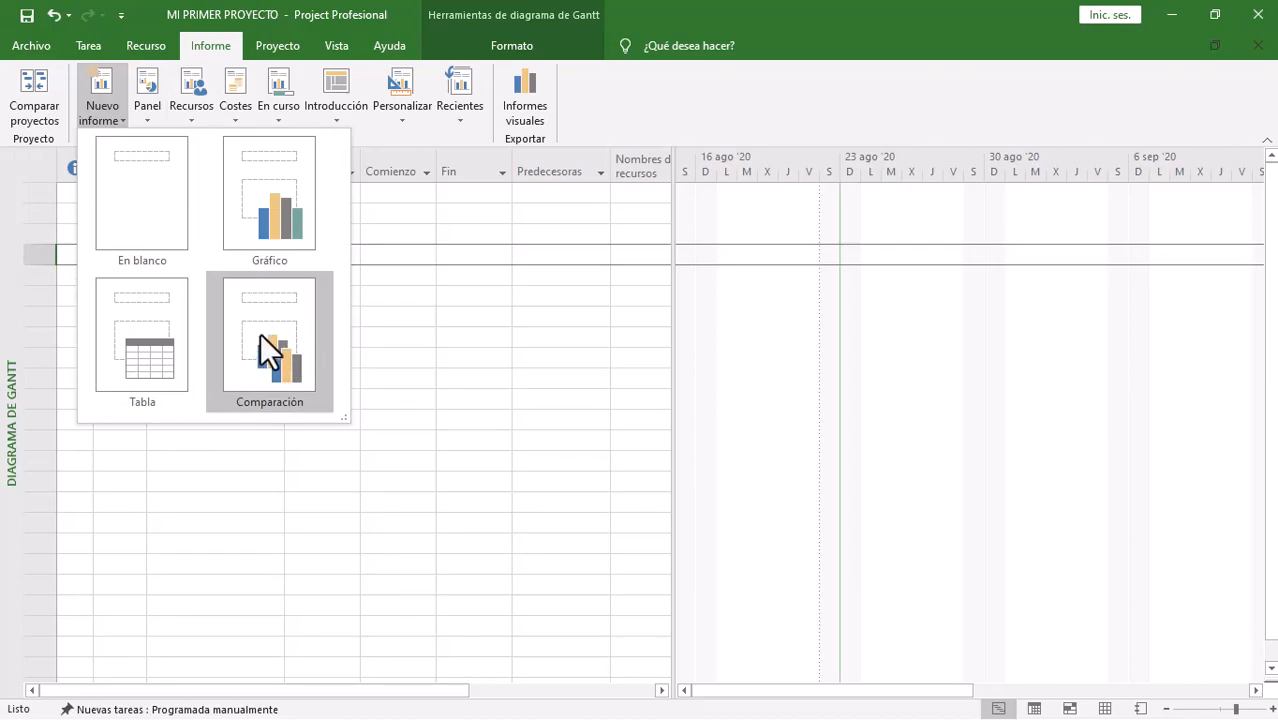
click(153, 119)
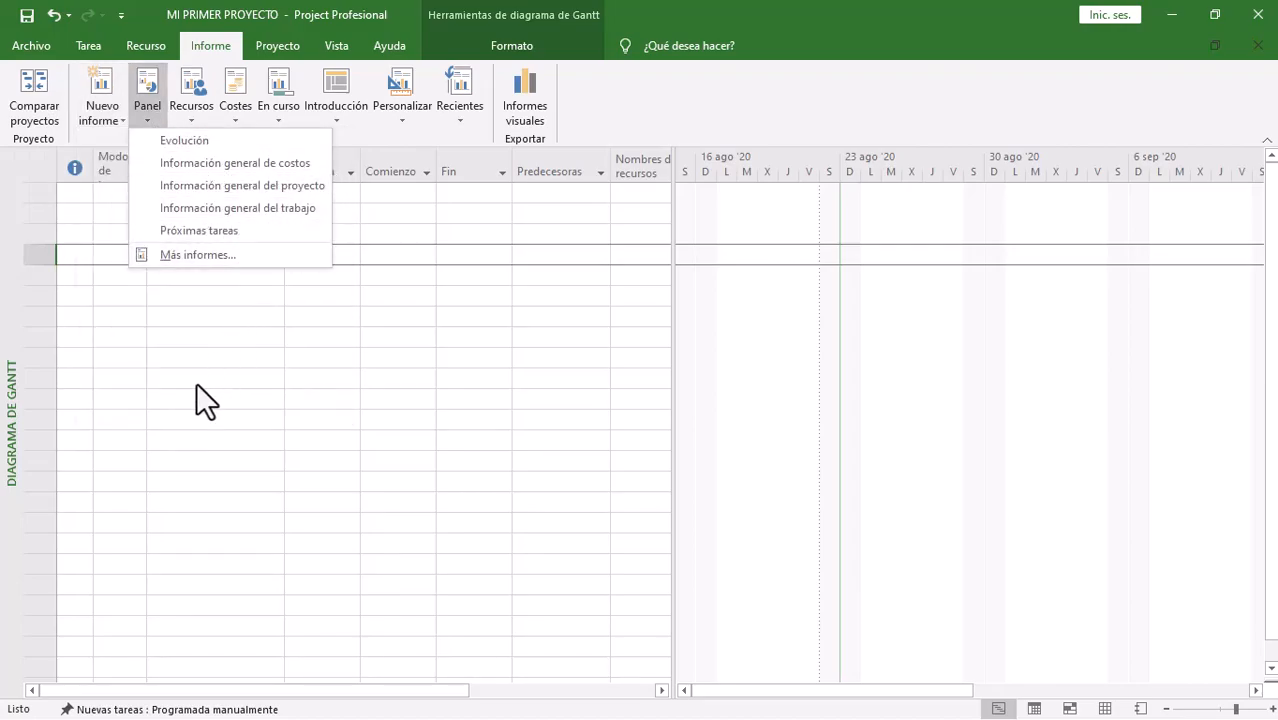
click(577, 137)
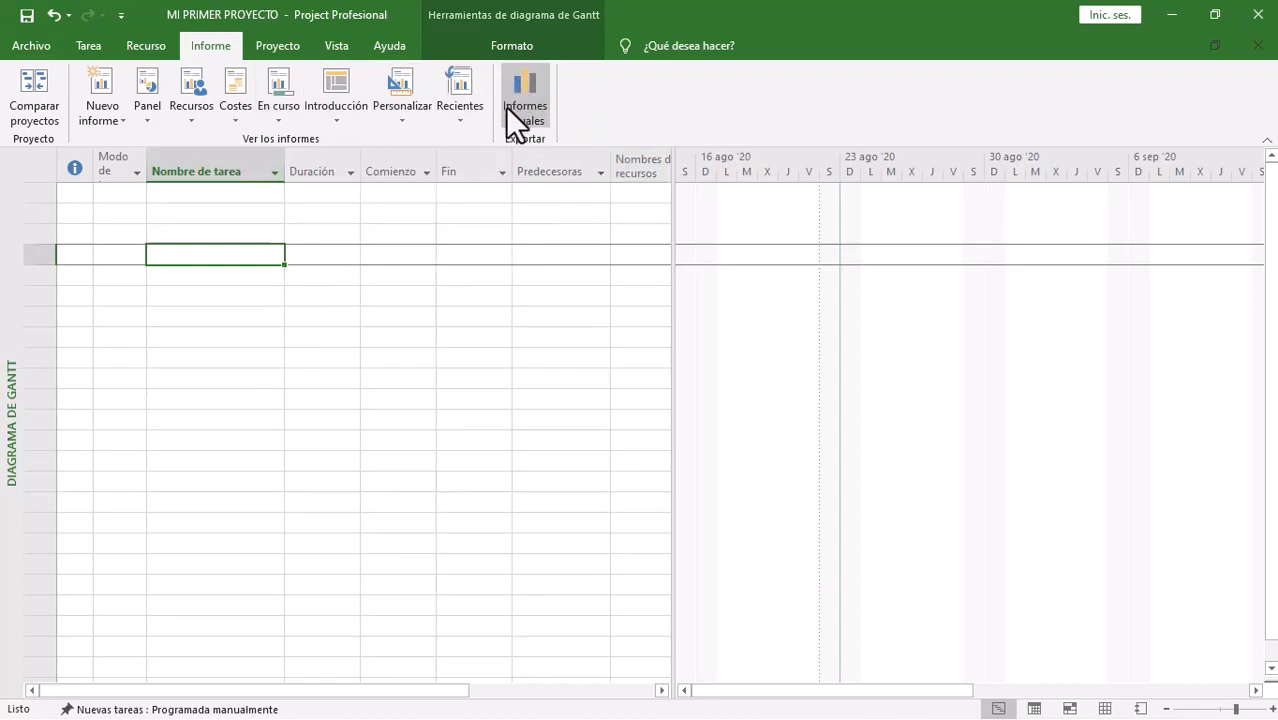
Step: Open the visual reports and preview several templates, including Informe del costo previsto and Informe de flujo de efectivo
click(527, 88)
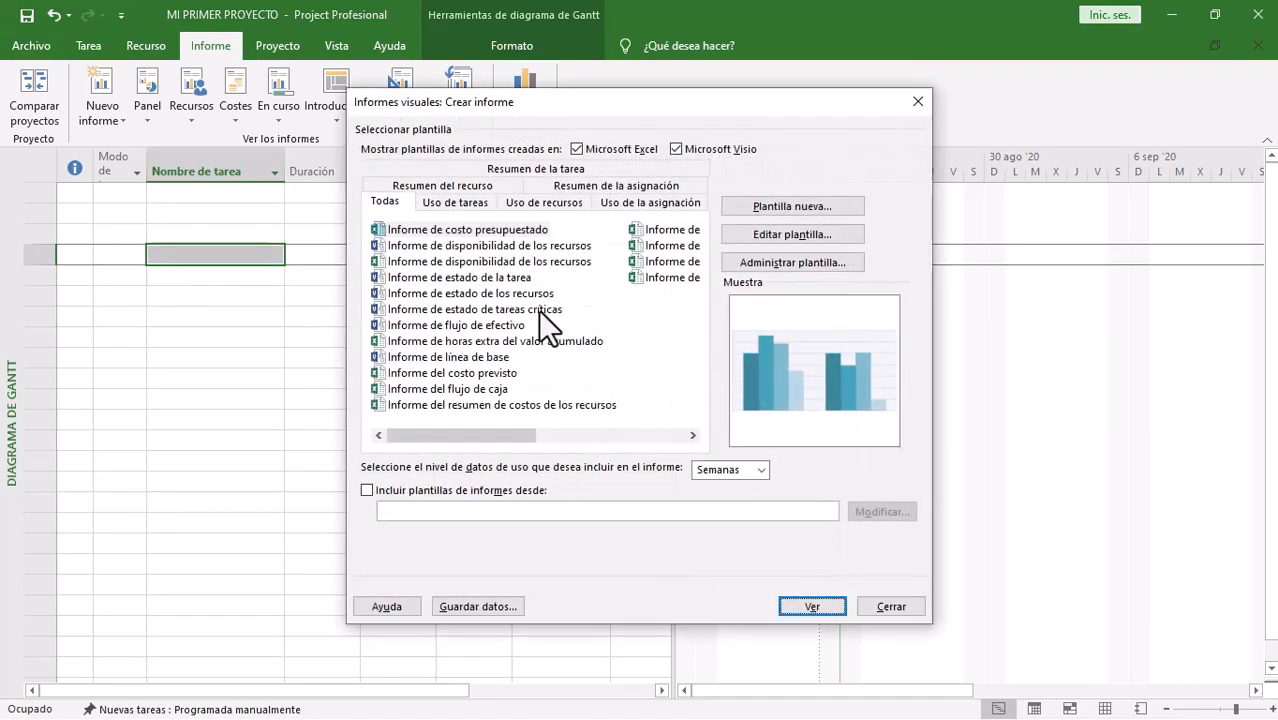
click(500, 245)
click(481, 293)
click(456, 341)
click(456, 373)
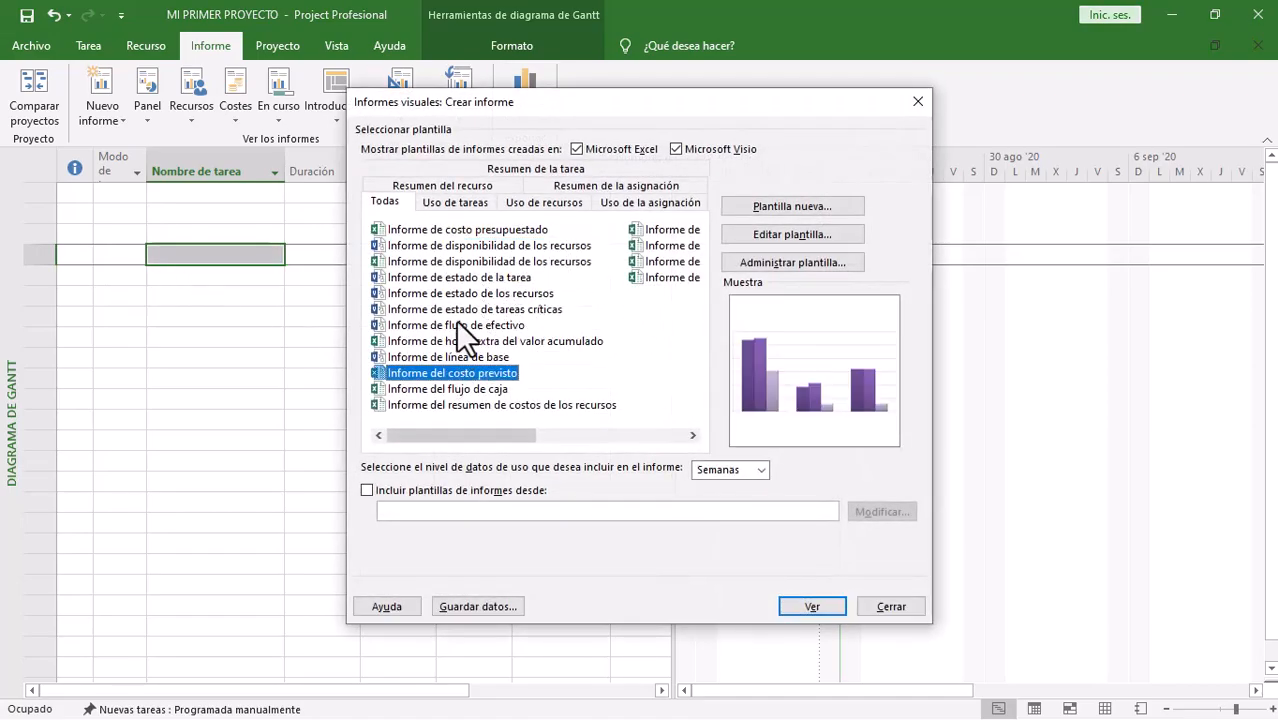
click(456, 325)
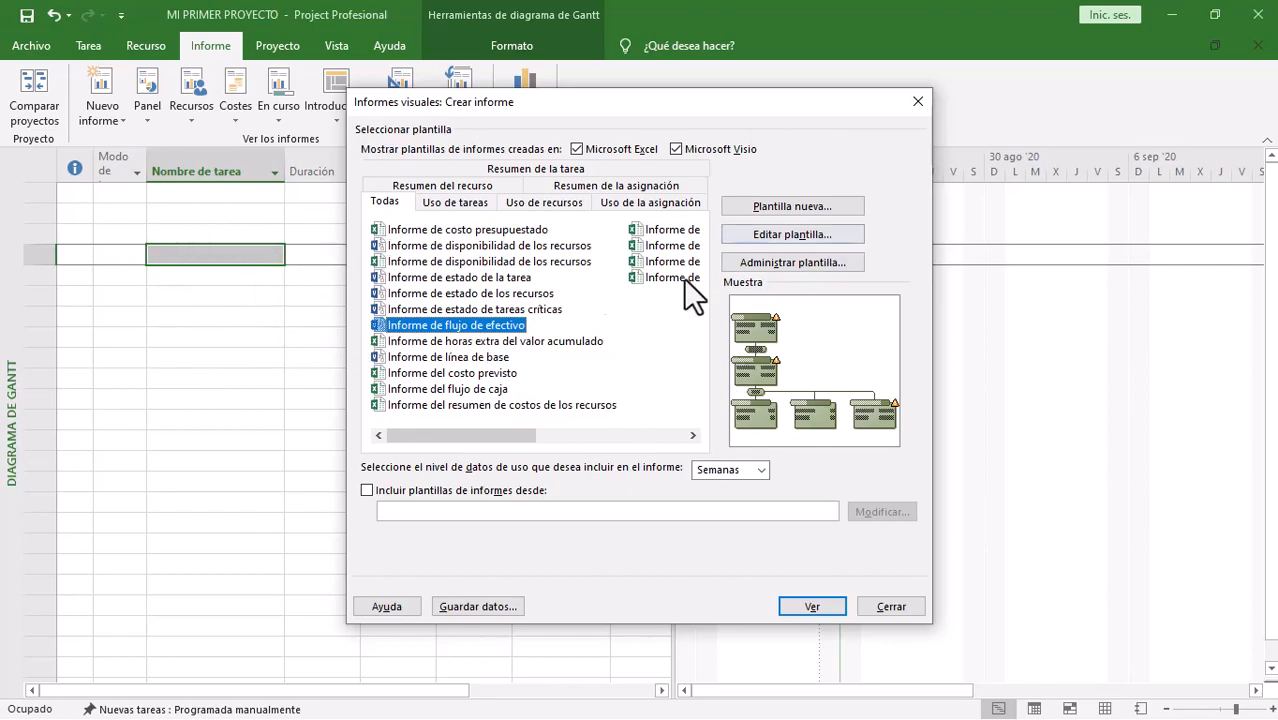
Step: Exclude the Microsoft Visio templates from the visual reports list, look over the Microsoft Excel ones and close the dialog
click(677, 148)
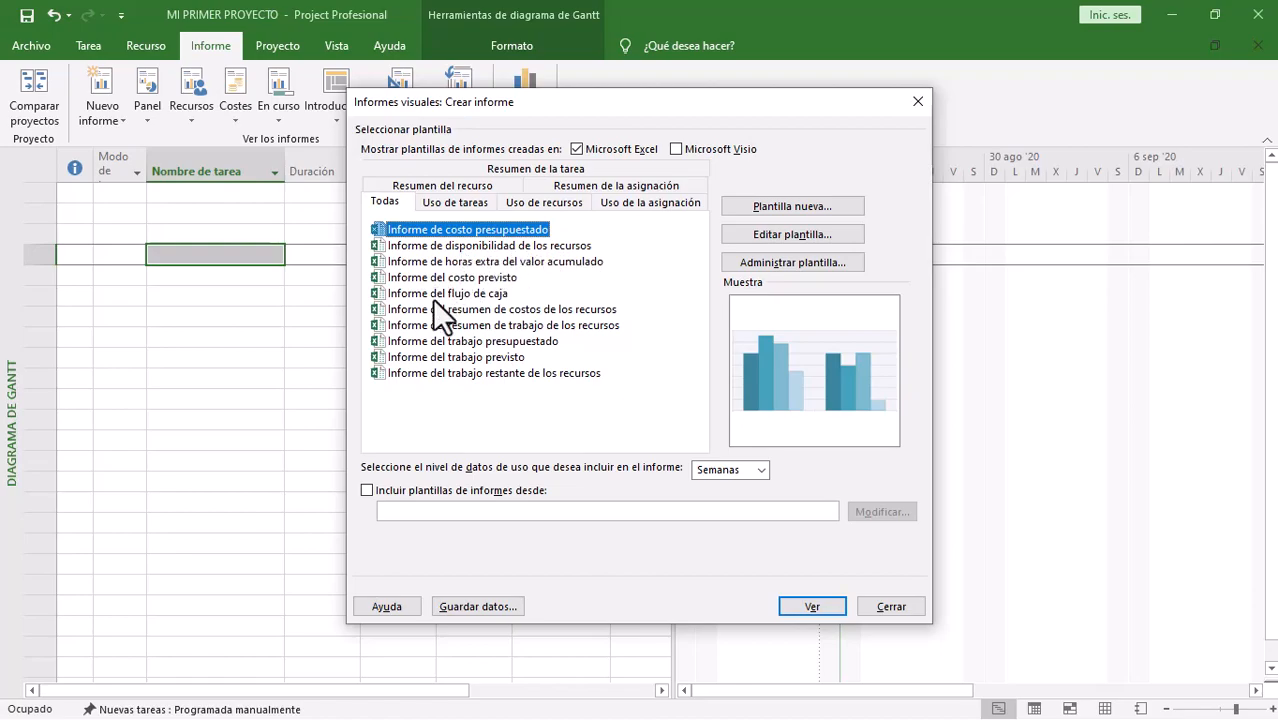
click(918, 101)
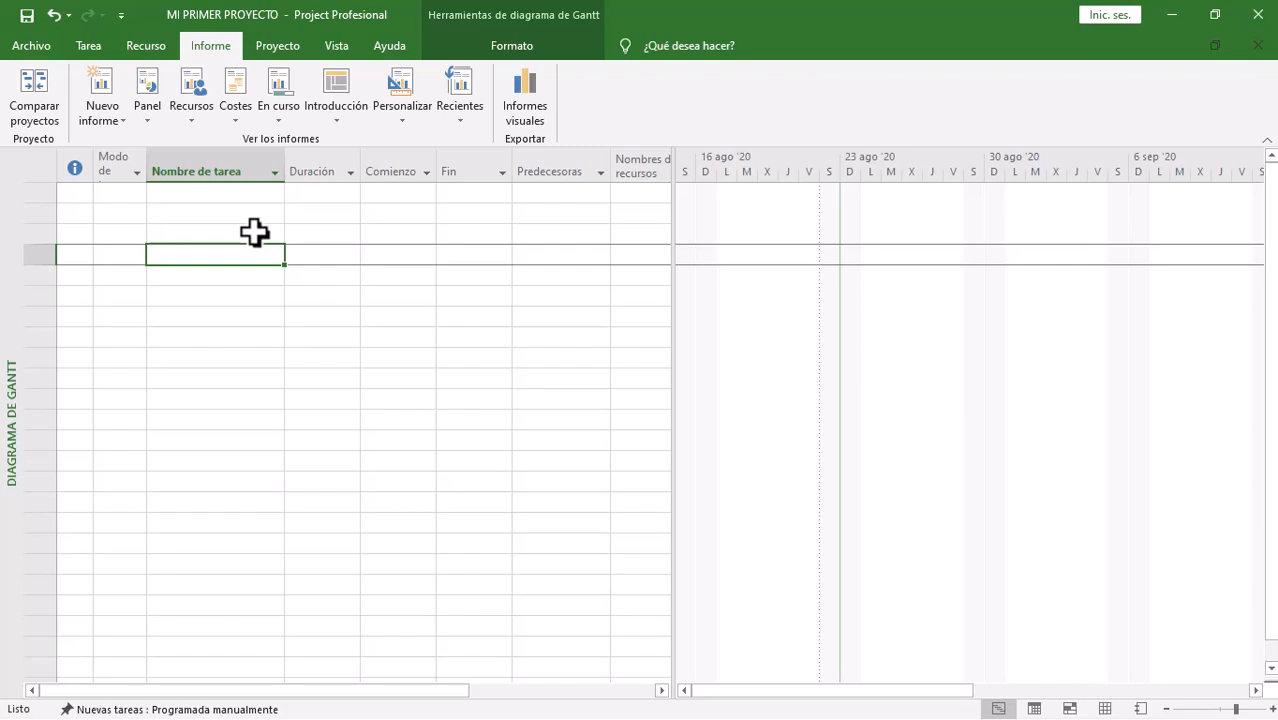
Step: Look over the project commands, examine the project information and its statistics, and close the statistics
click(271, 42)
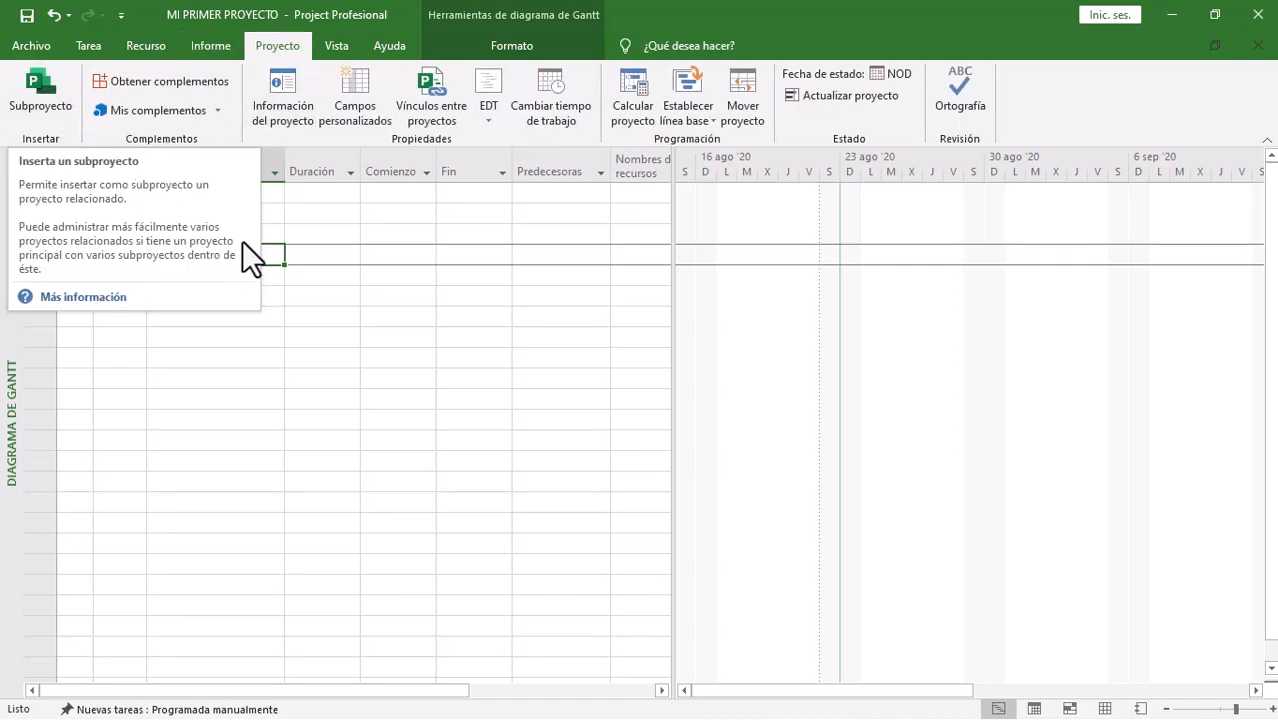
key(F1)
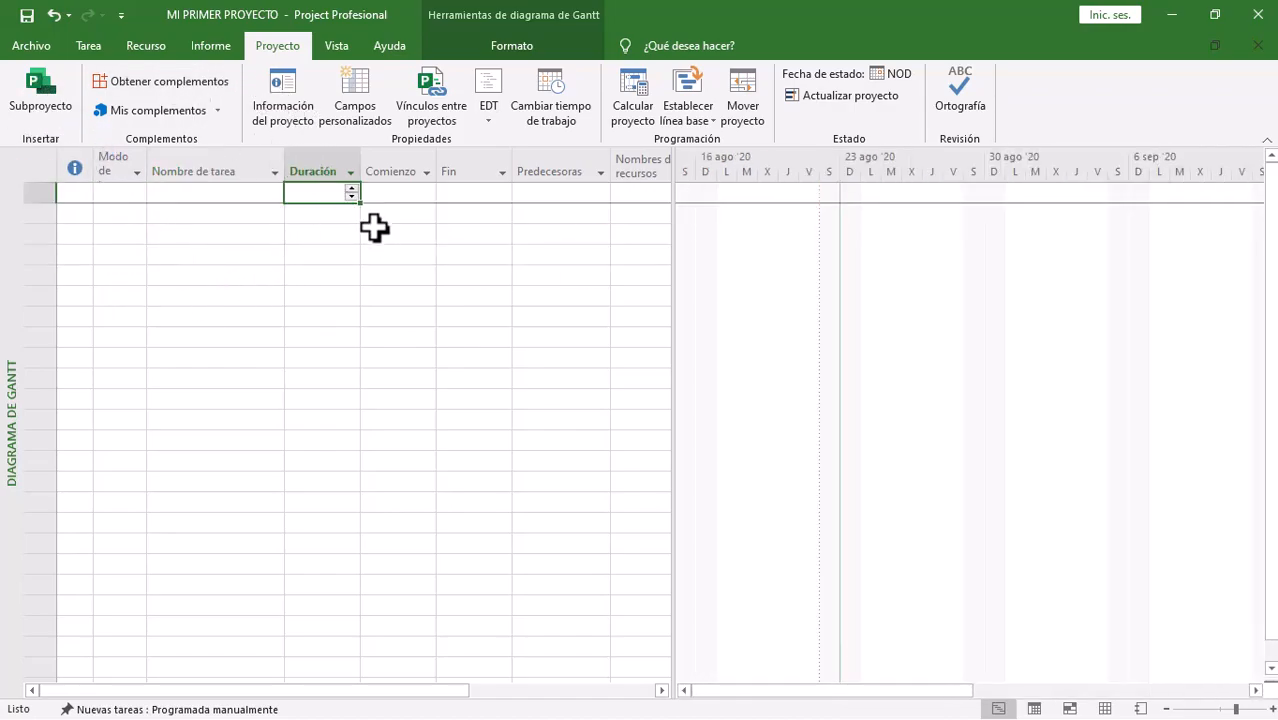
click(280, 88)
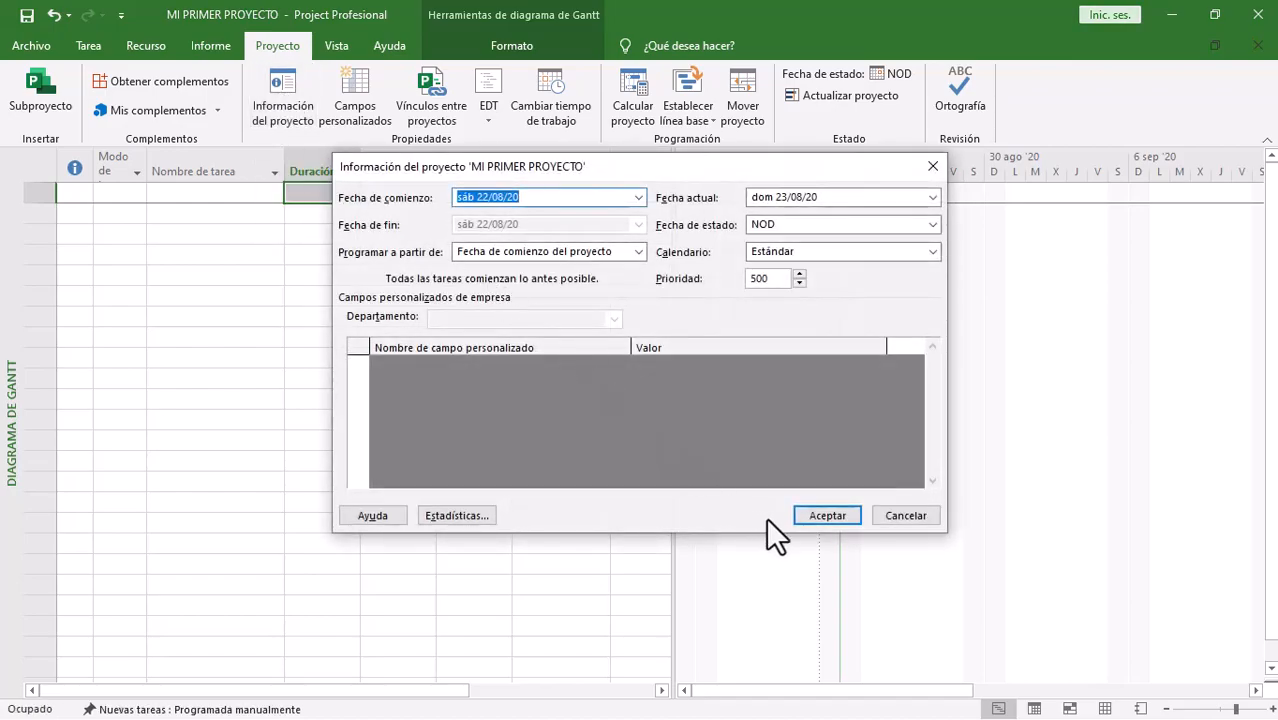
click(462, 512)
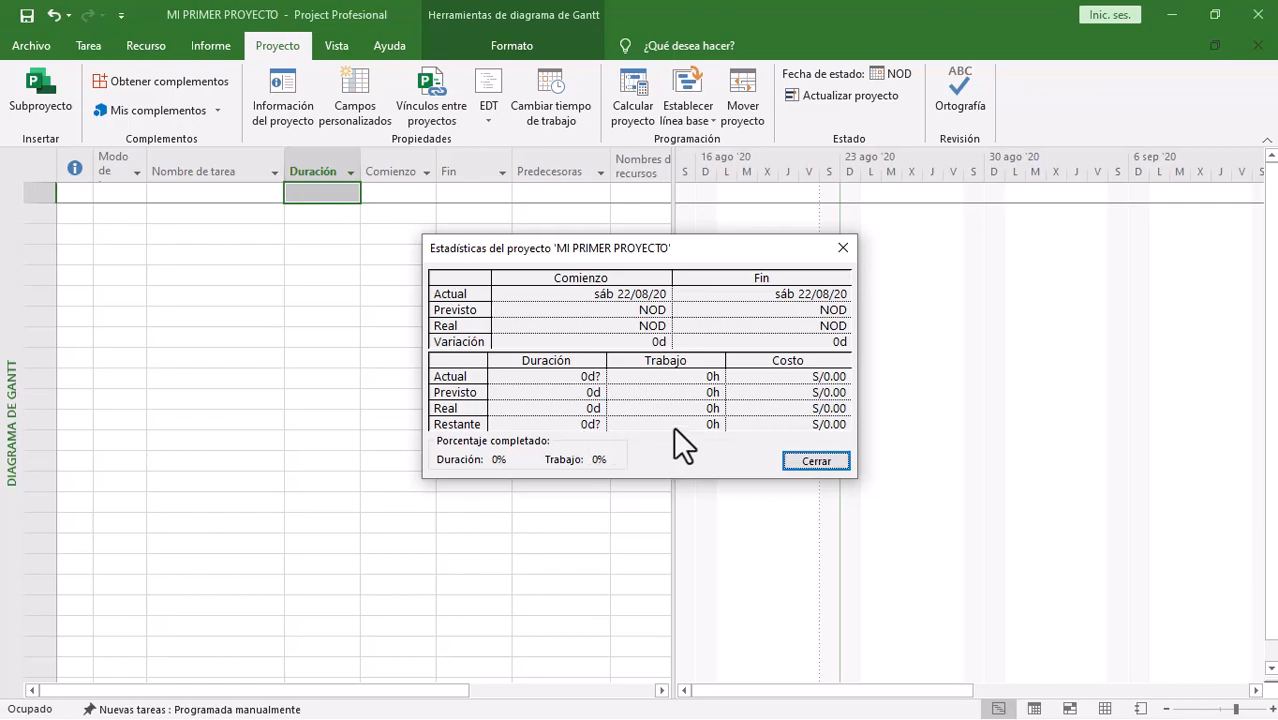
click(816, 461)
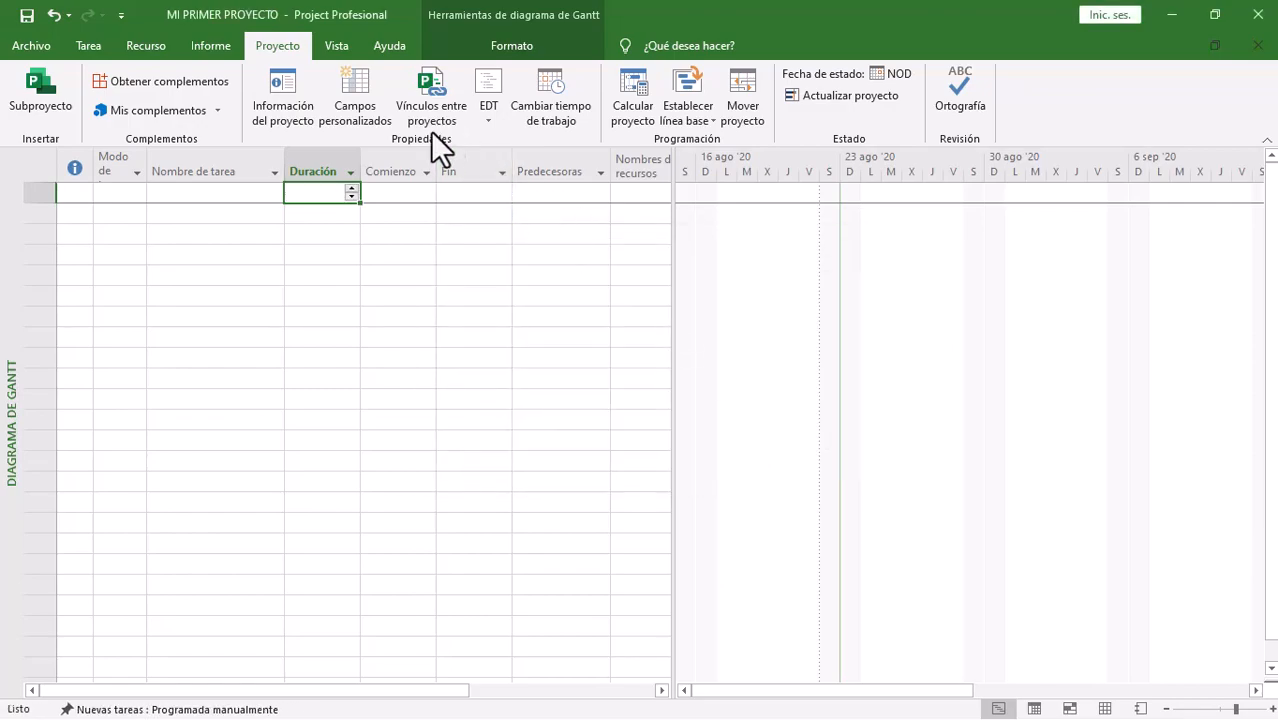
Step: Look over the EDT code options and the description of the Cambiar tiempo de trabajo command
click(487, 118)
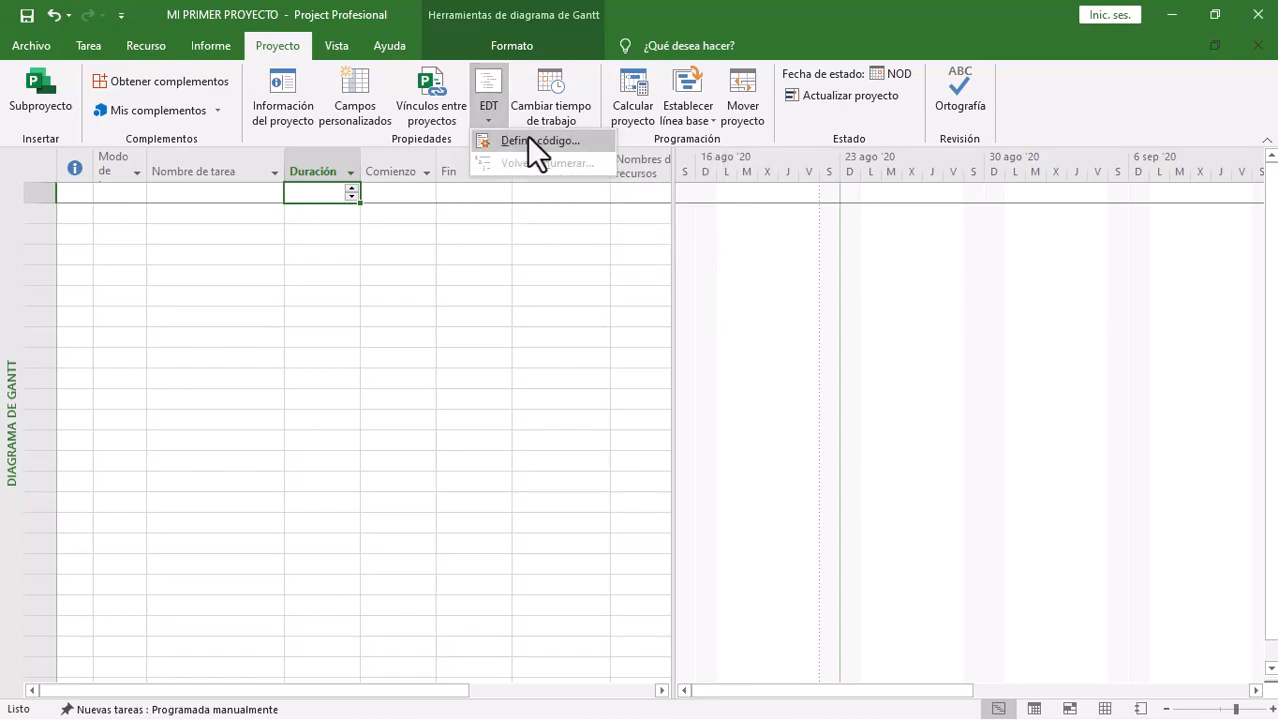
click(722, 13)
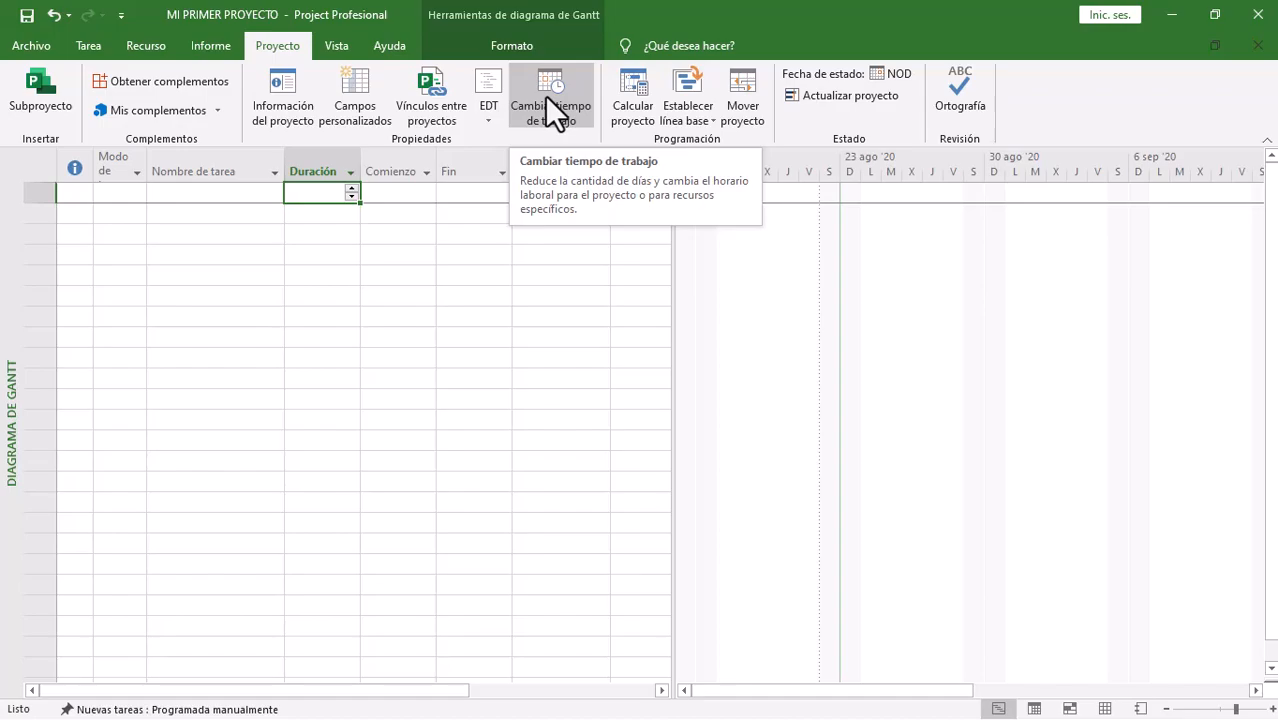
key(Down)
key(Down)
key(Down)
key(Down)
key(Down)
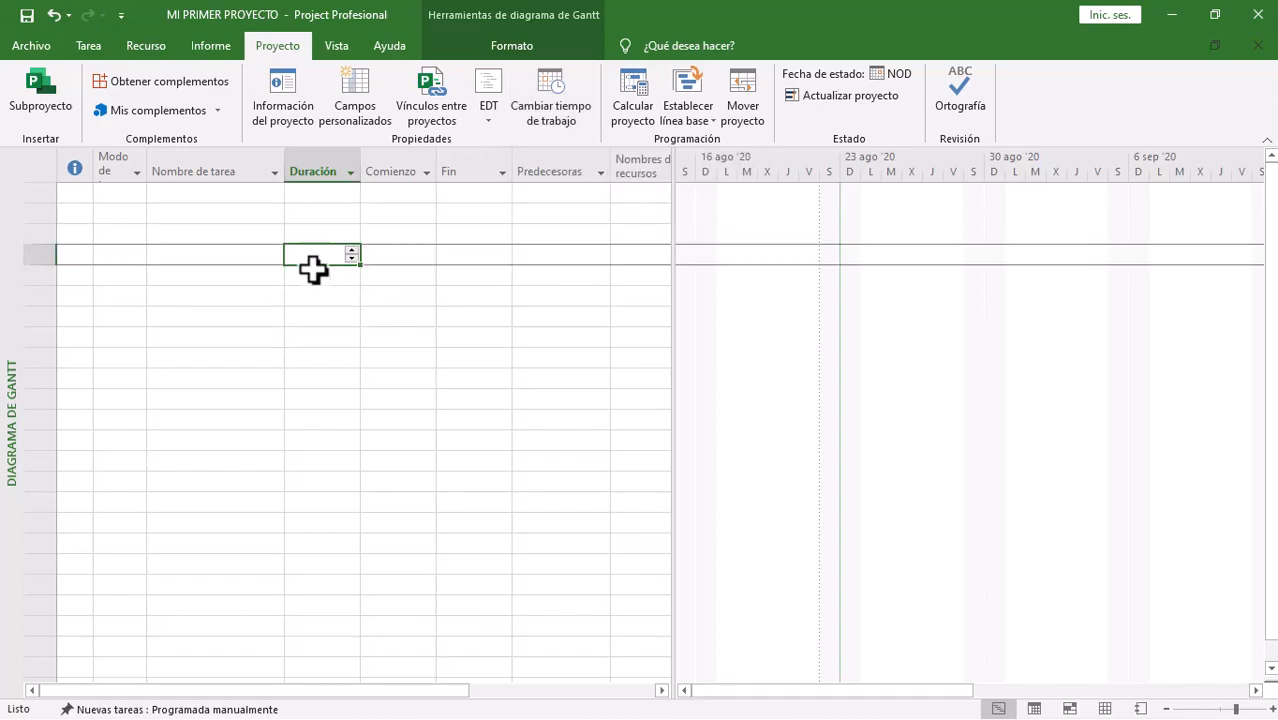
click(321, 237)
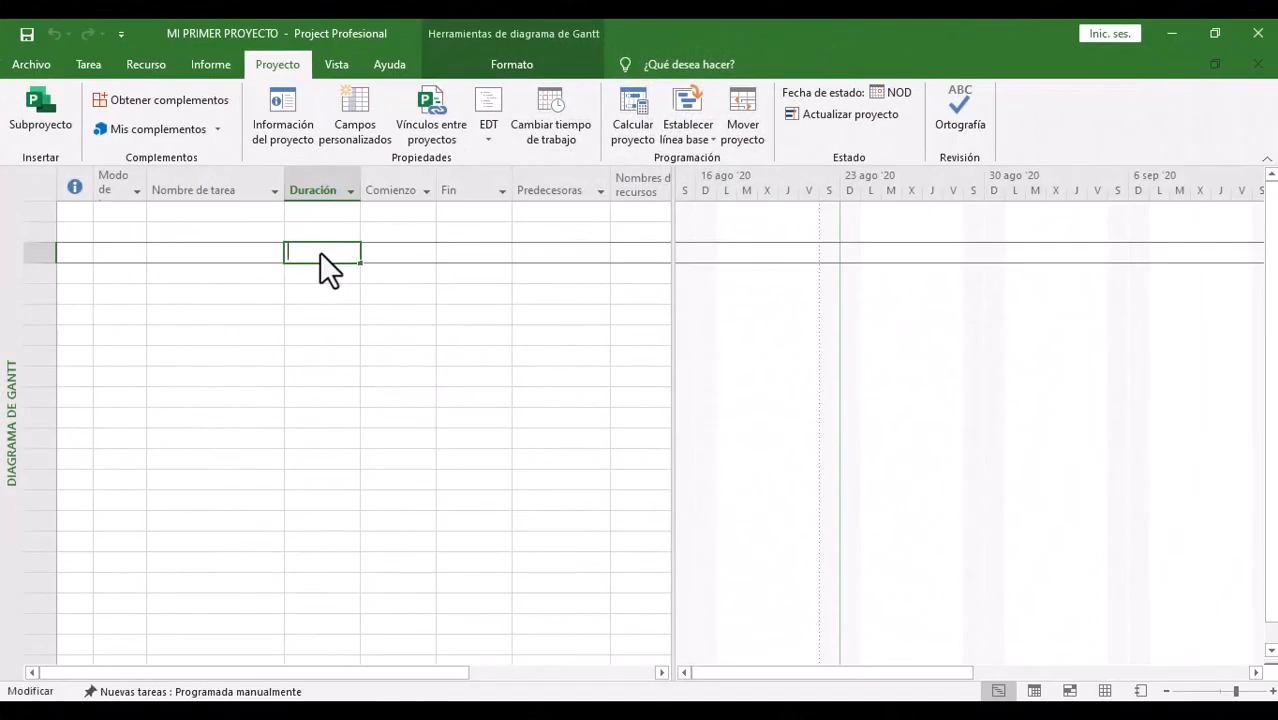
click(377, 250)
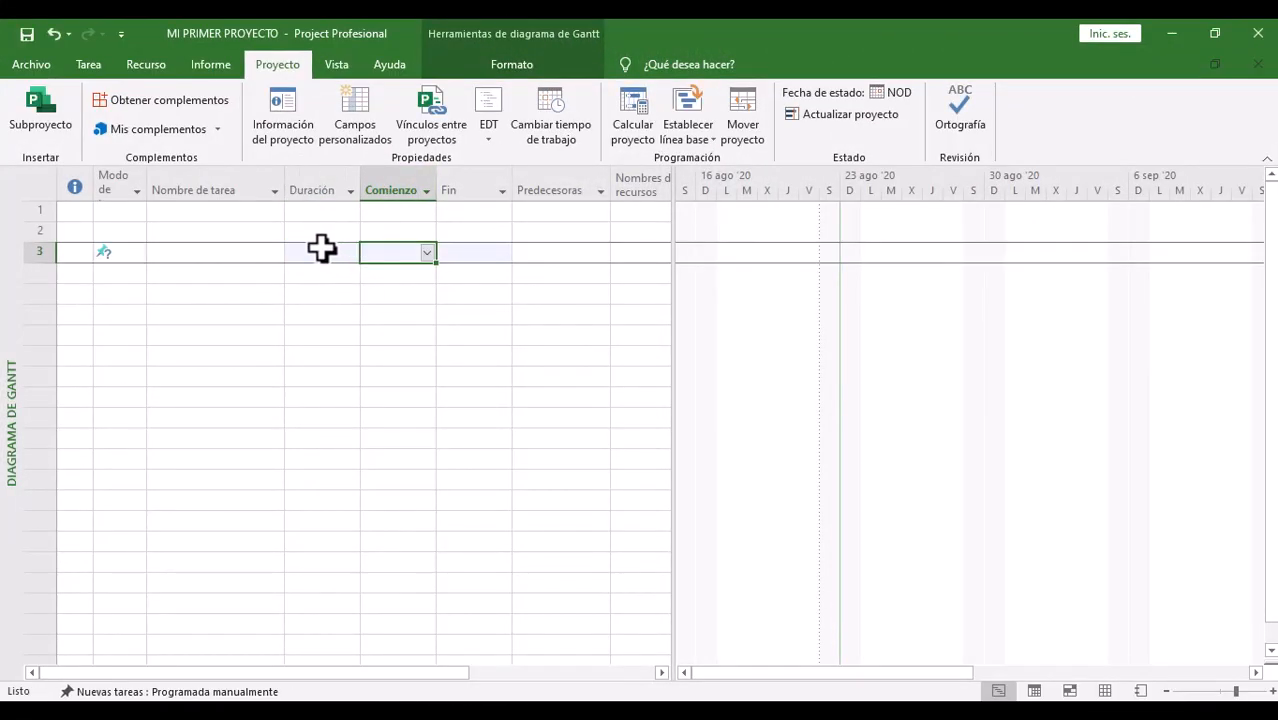
click(321, 250)
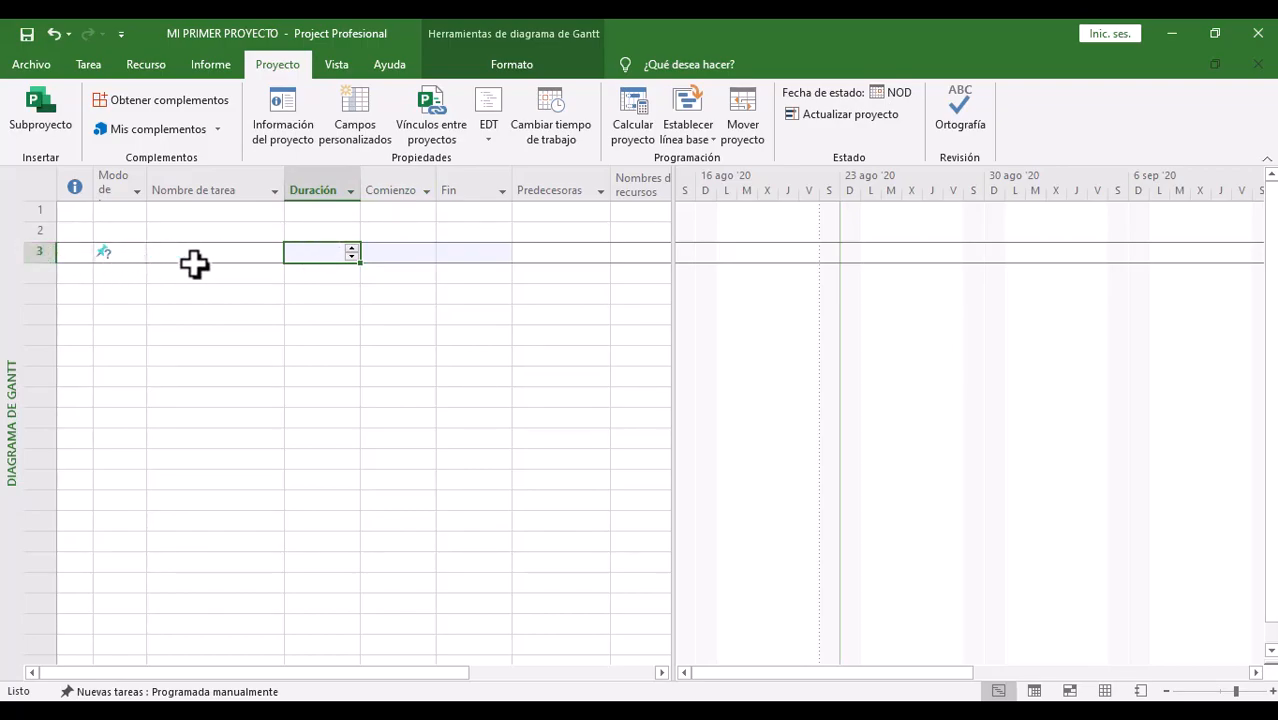
right_click(44, 252)
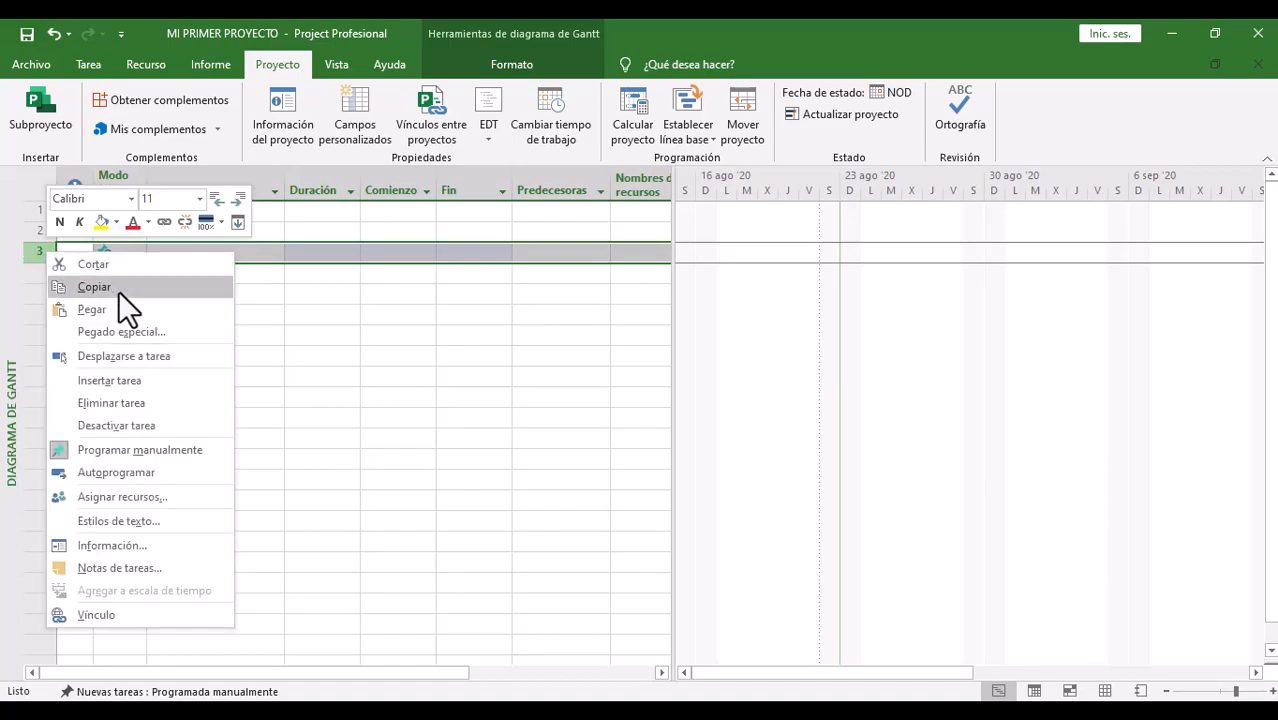
click(120, 402)
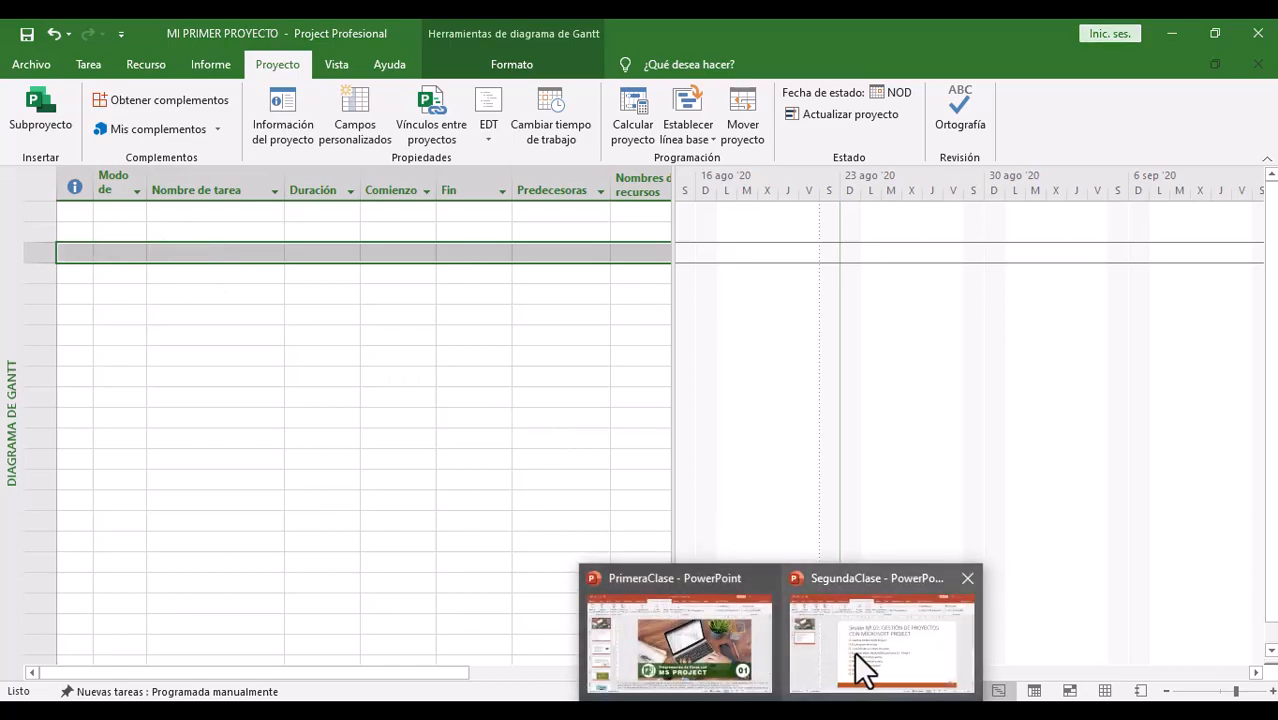
Step: Switch to the SegundaClase presentation in PowerPoint to check the session topics, and return to Microsoft Project
click(862, 652)
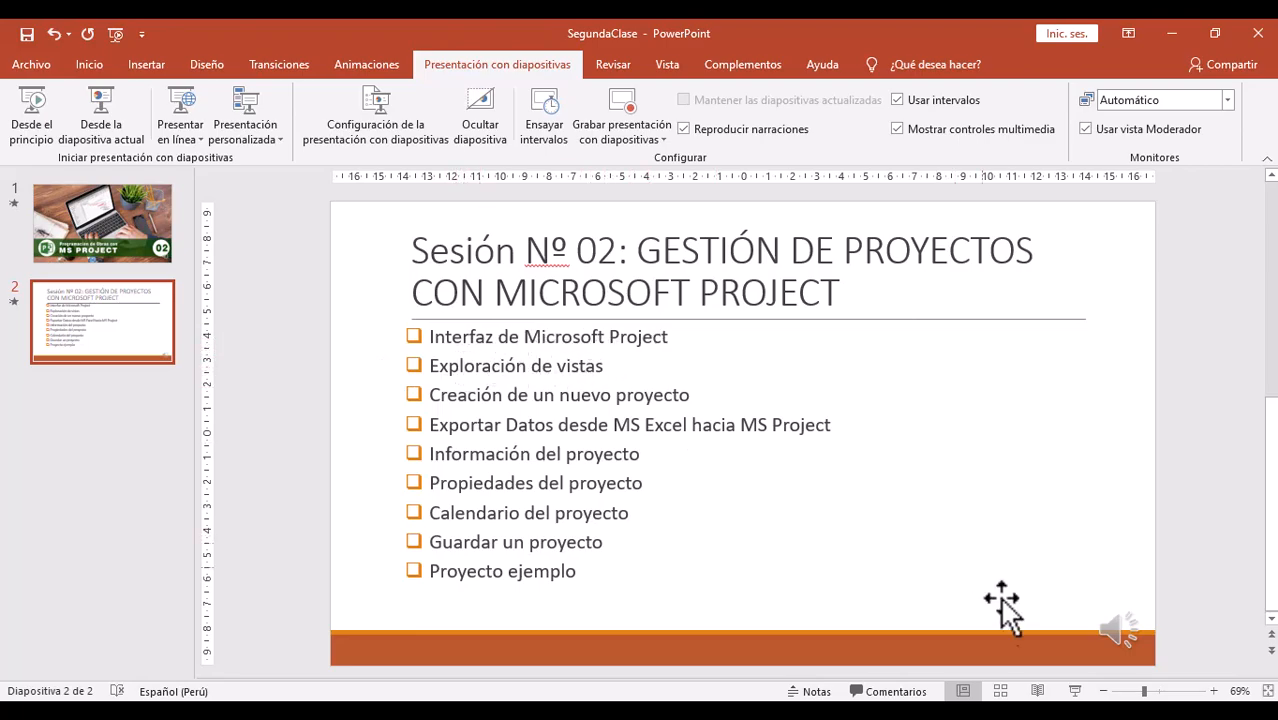
click(866, 708)
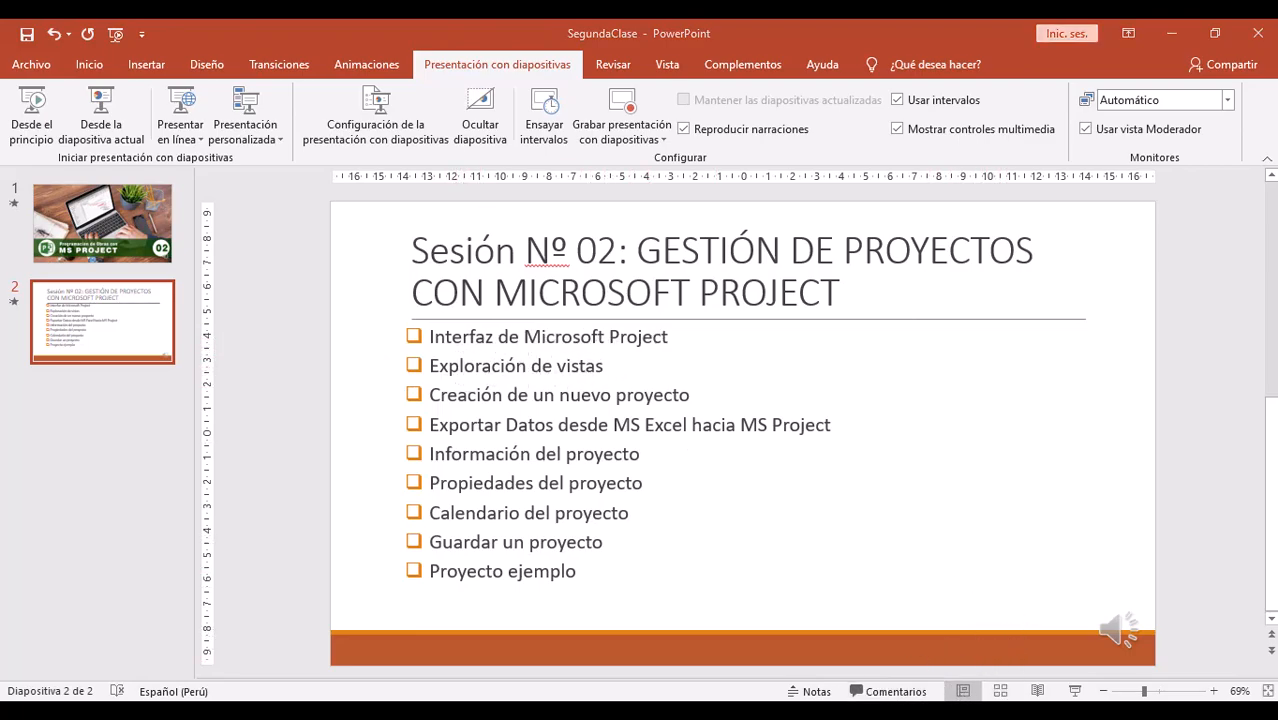
click(197, 233)
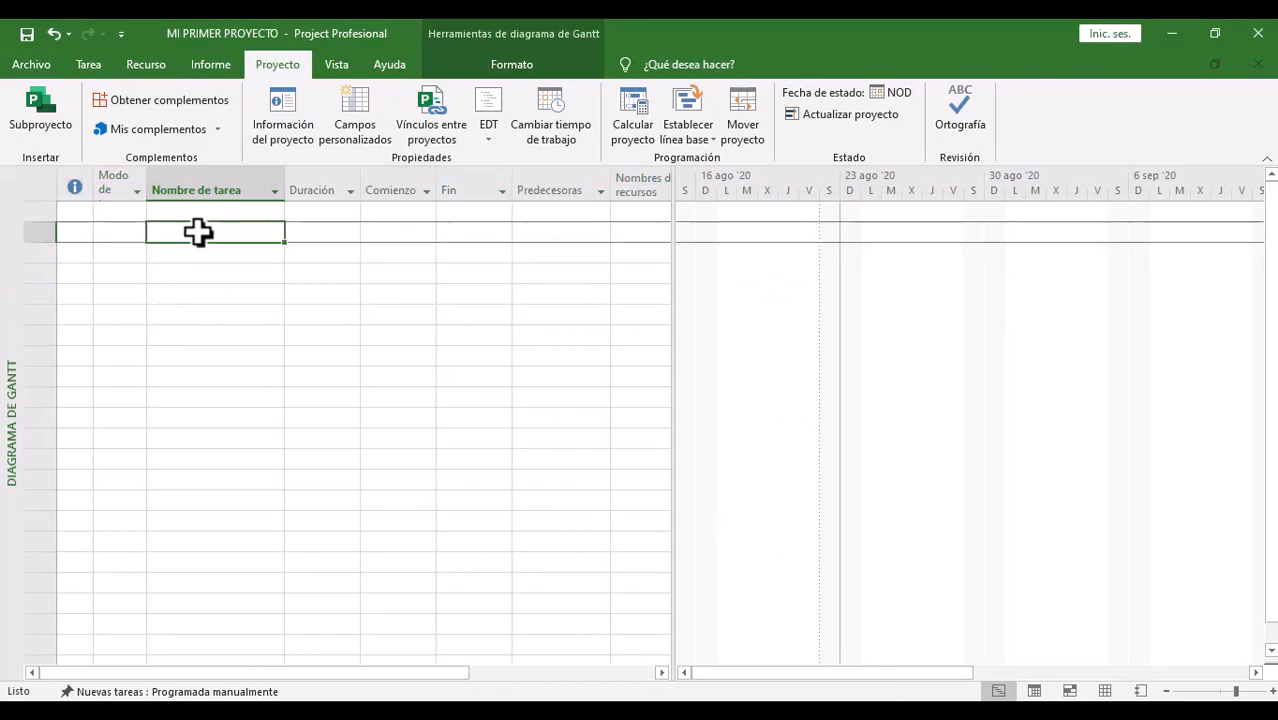
click(88, 66)
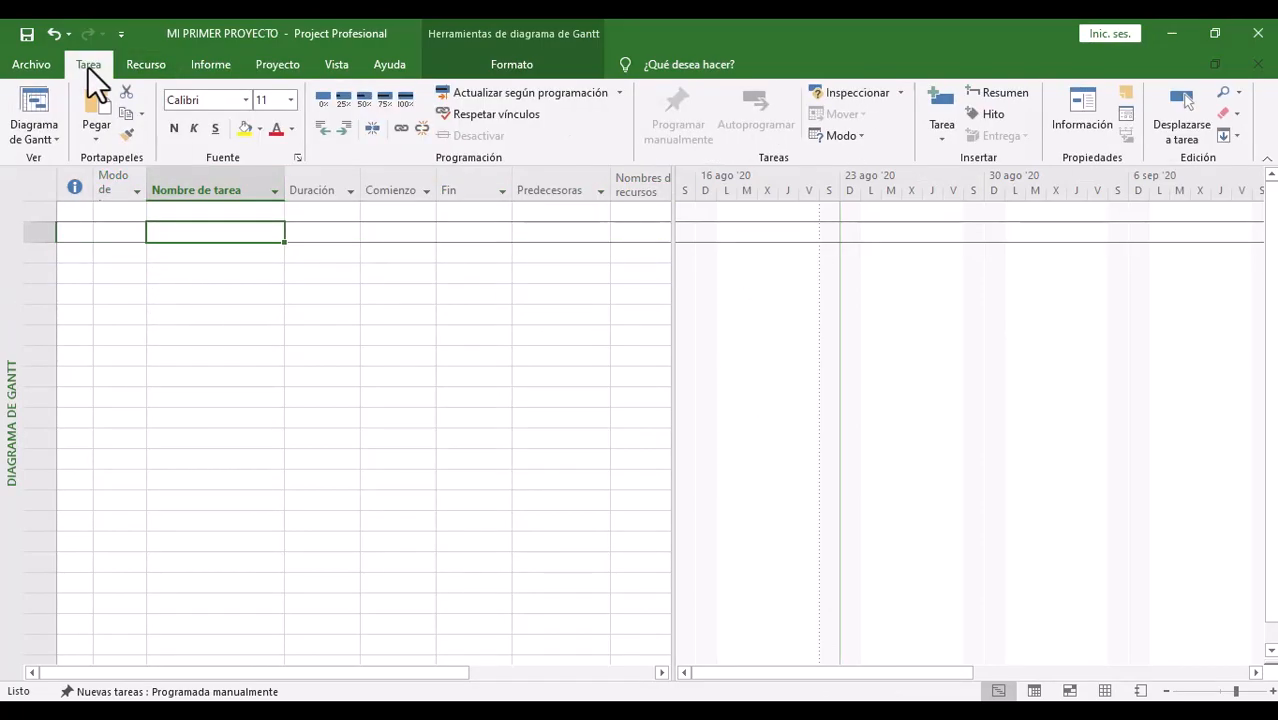
click(26, 139)
click(281, 293)
click(238, 251)
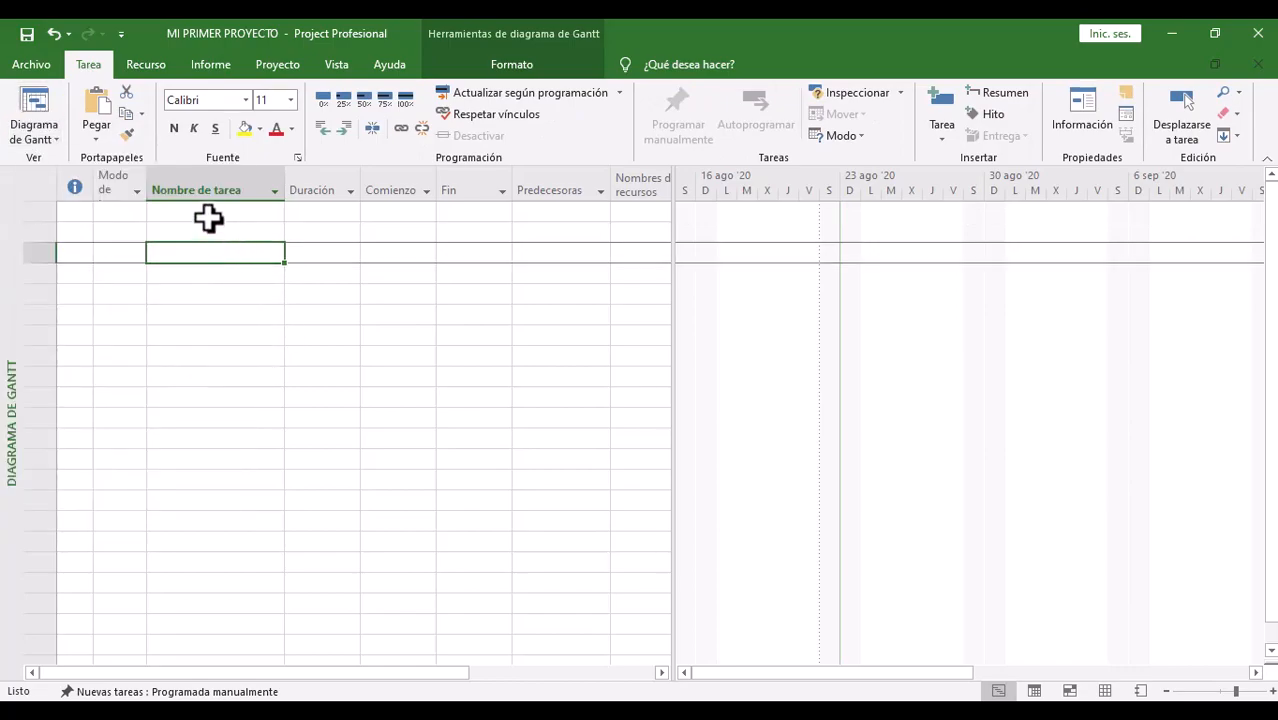
click(208, 218)
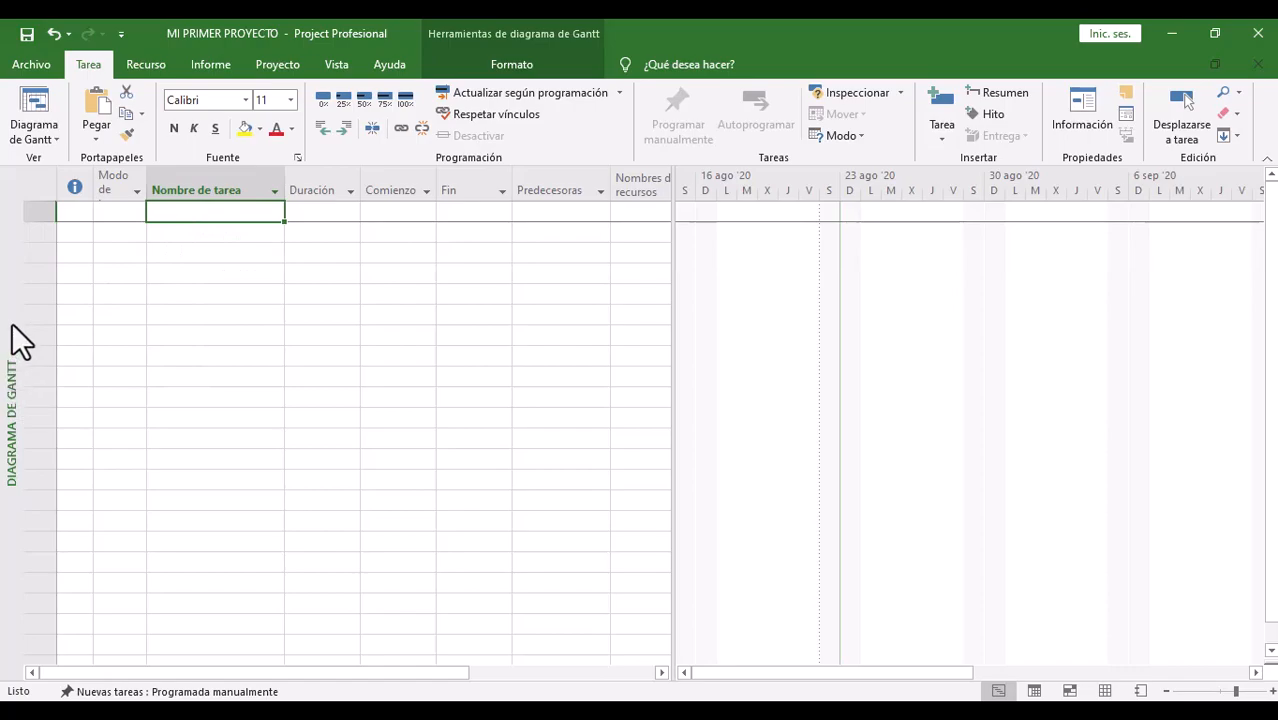
click(130, 332)
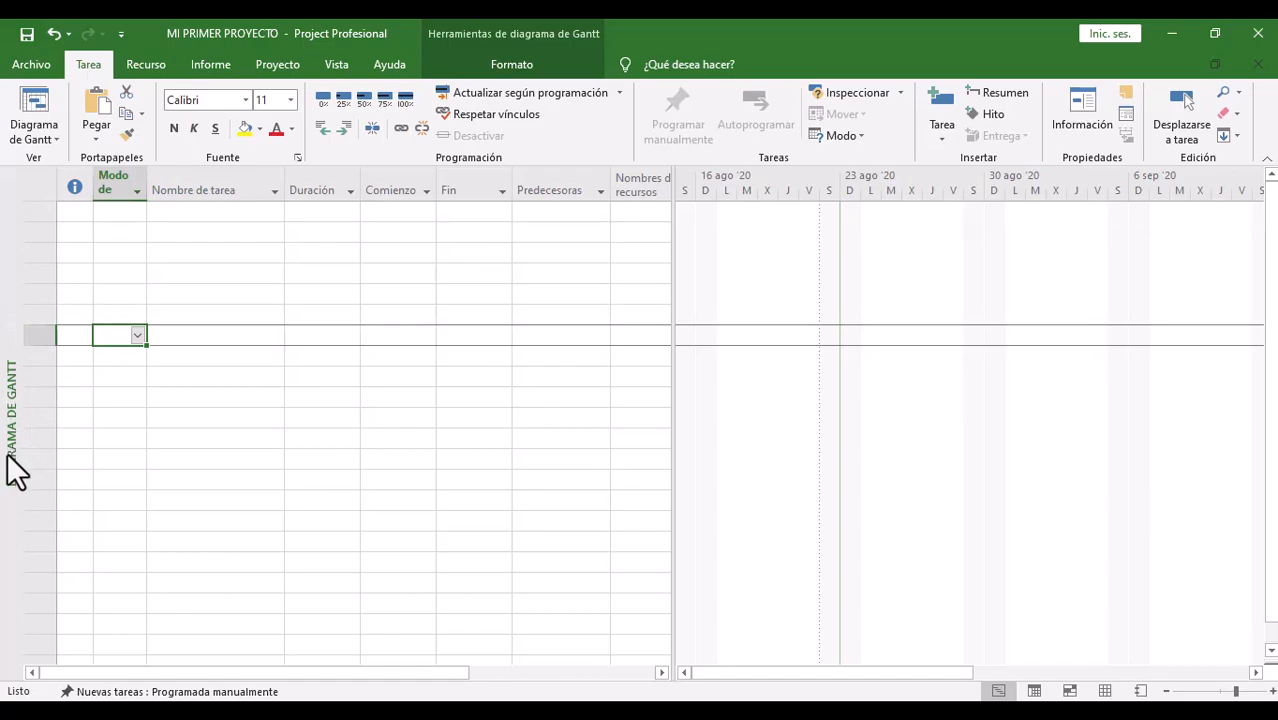
Step: View the project as Diagrama de red, Formulario de tareas and Hoja de recursos in turn
right_click(12, 378)
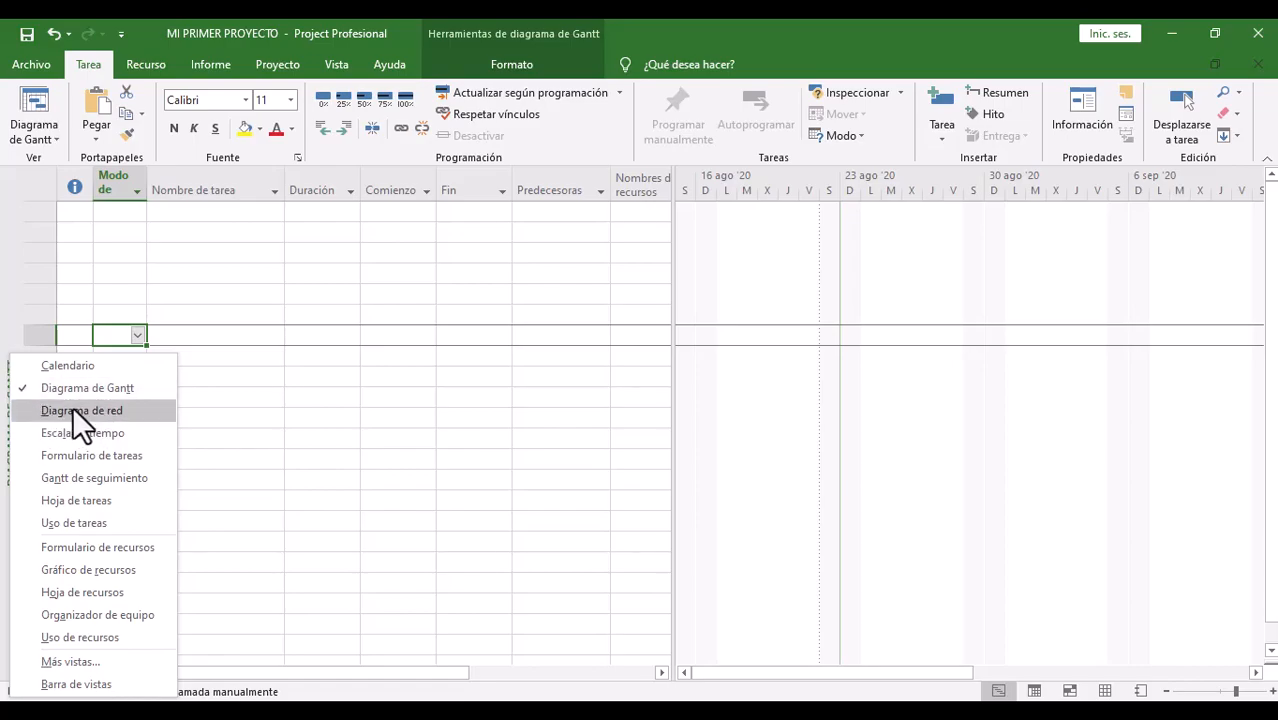
click(102, 413)
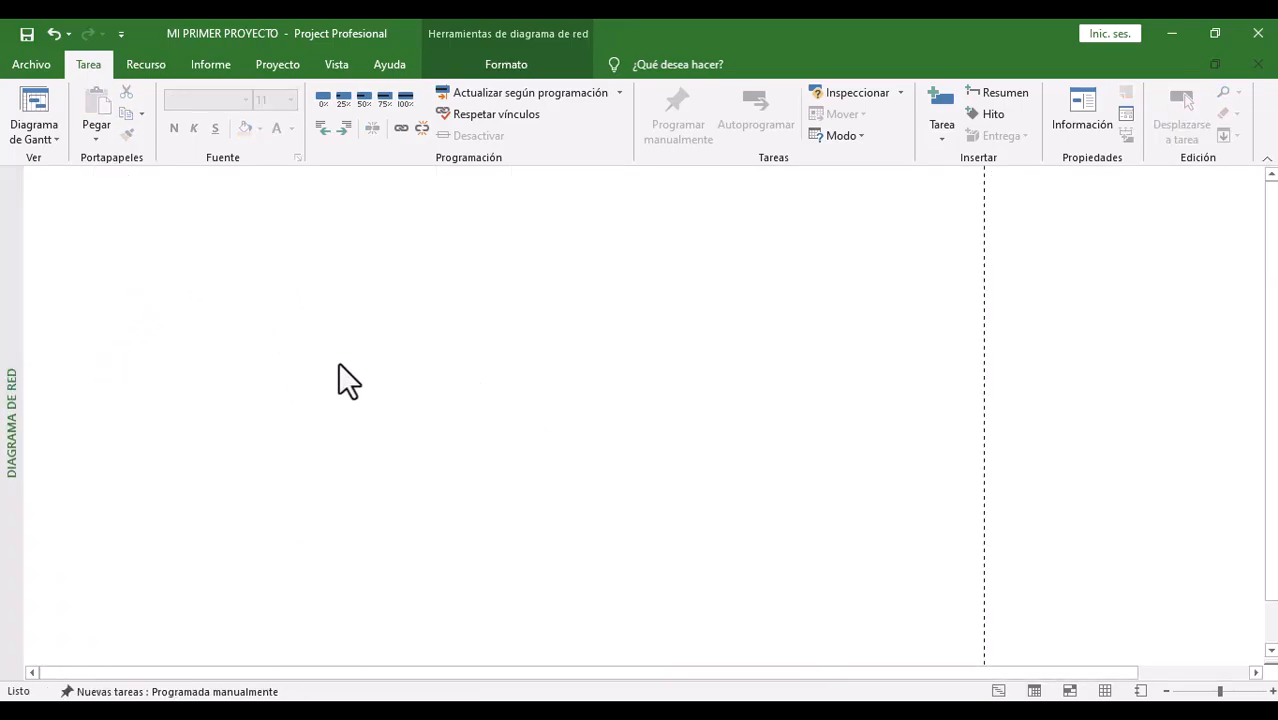
right_click(11, 391)
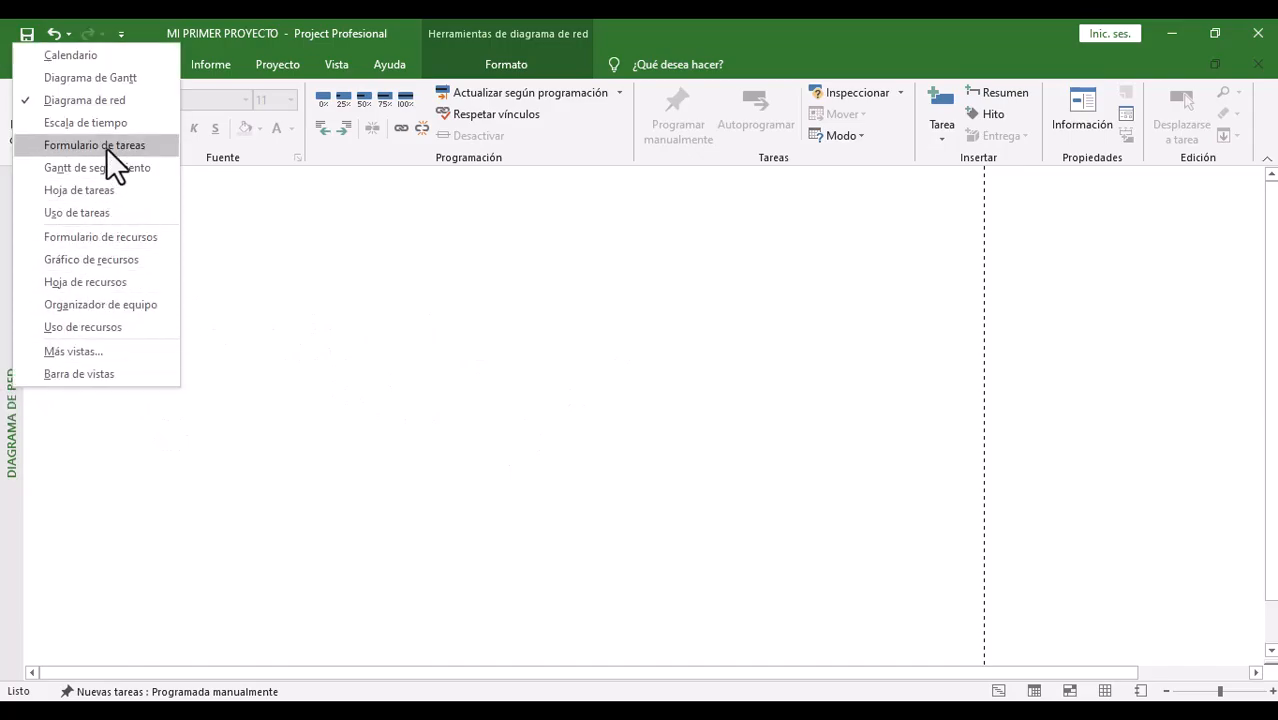
click(106, 147)
right_click(12, 428)
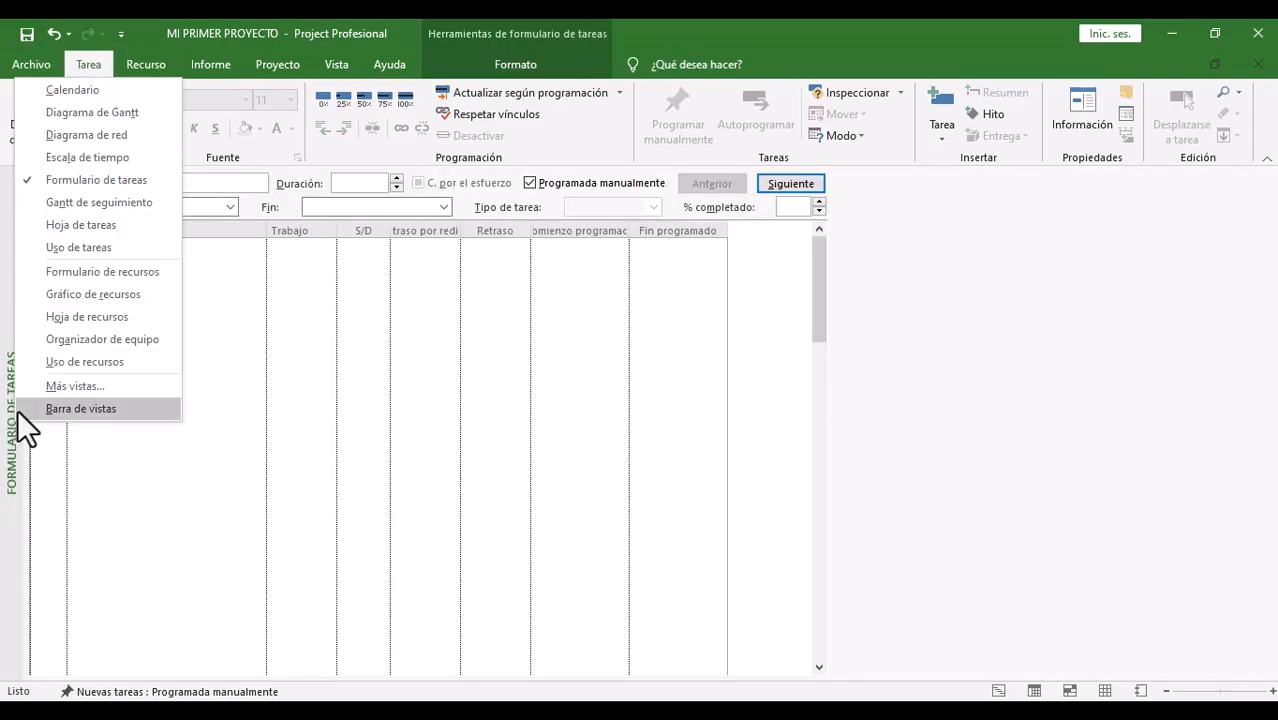
click(76, 319)
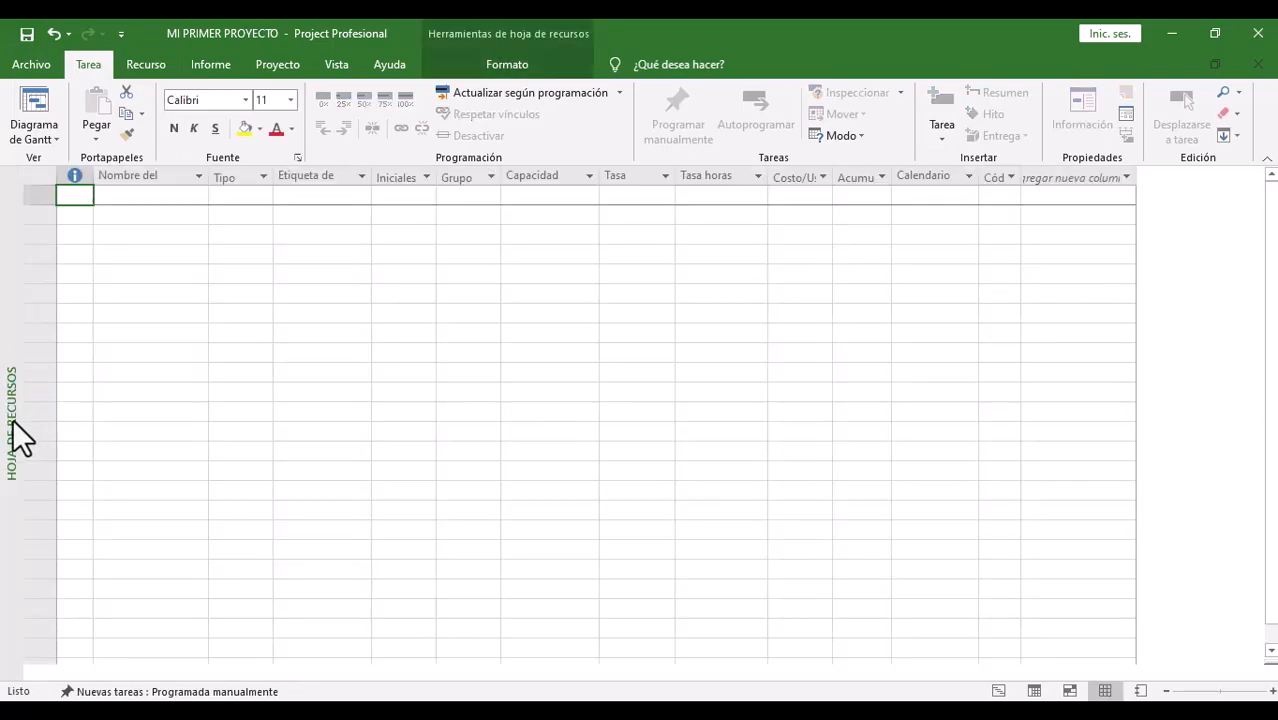
Step: Examine the resource type options for the first row of the resource sheet
right_click(13, 432)
click(186, 292)
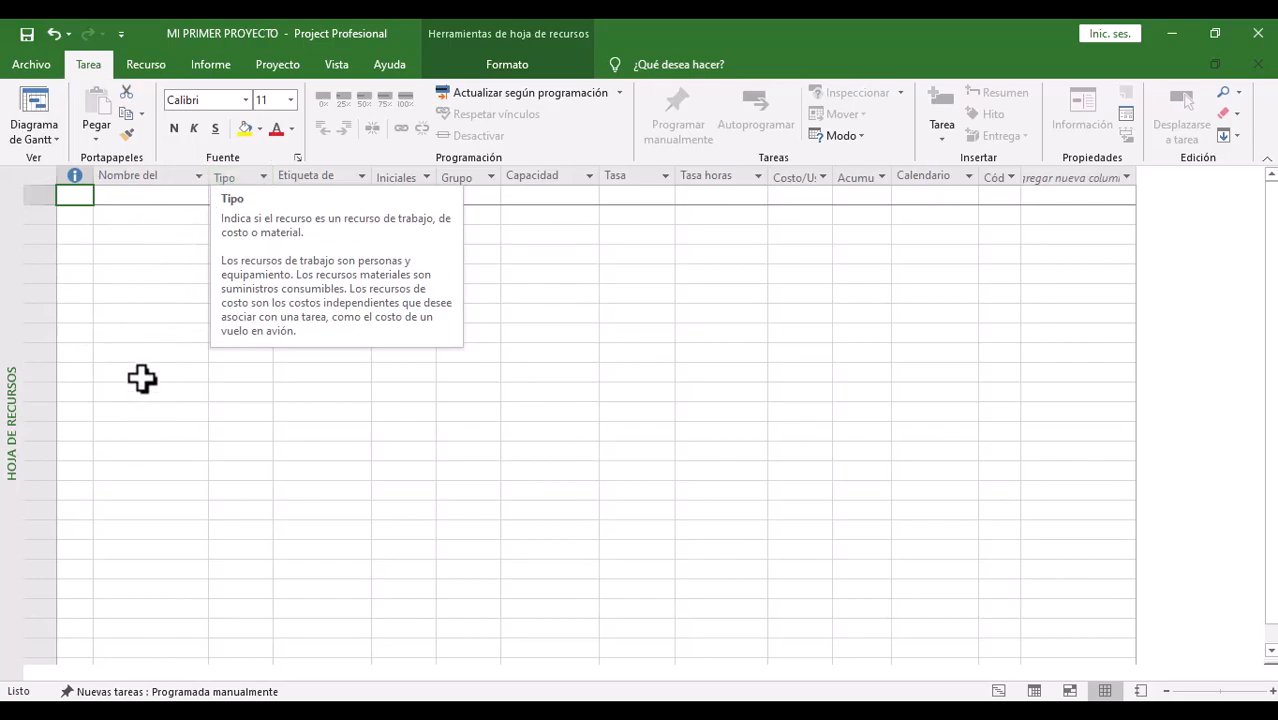
click(157, 267)
click(240, 196)
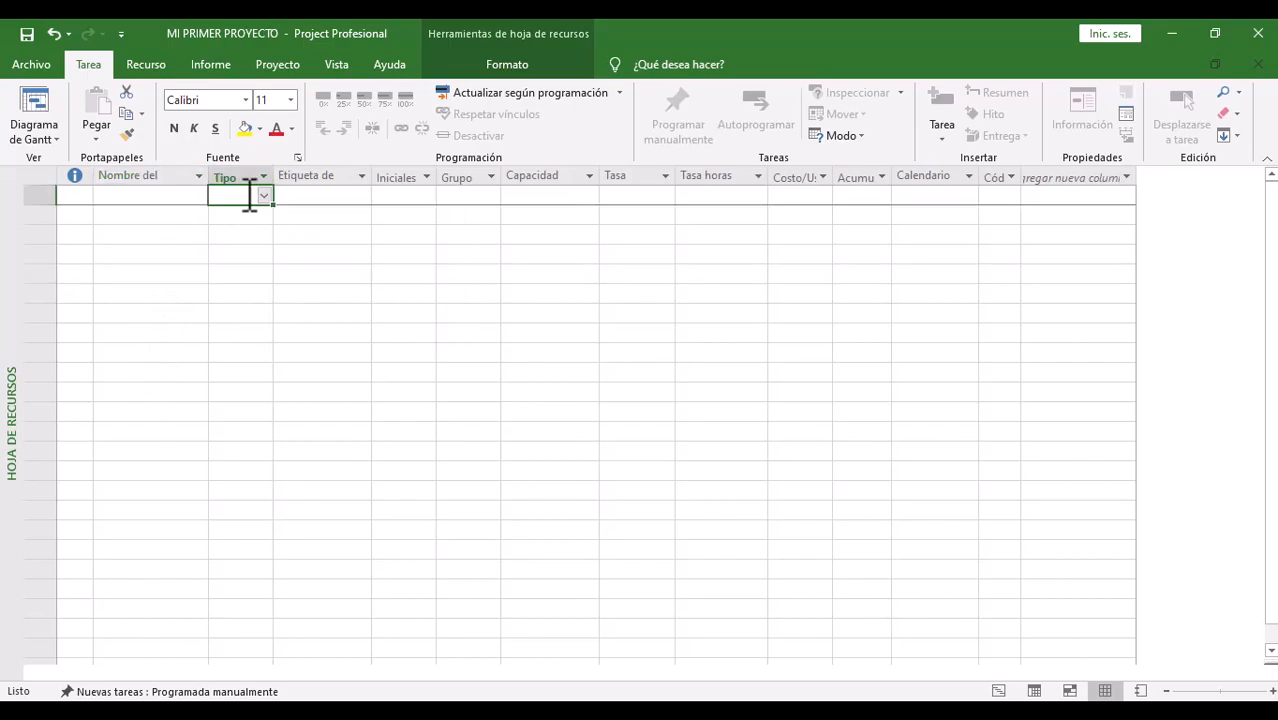
click(265, 193)
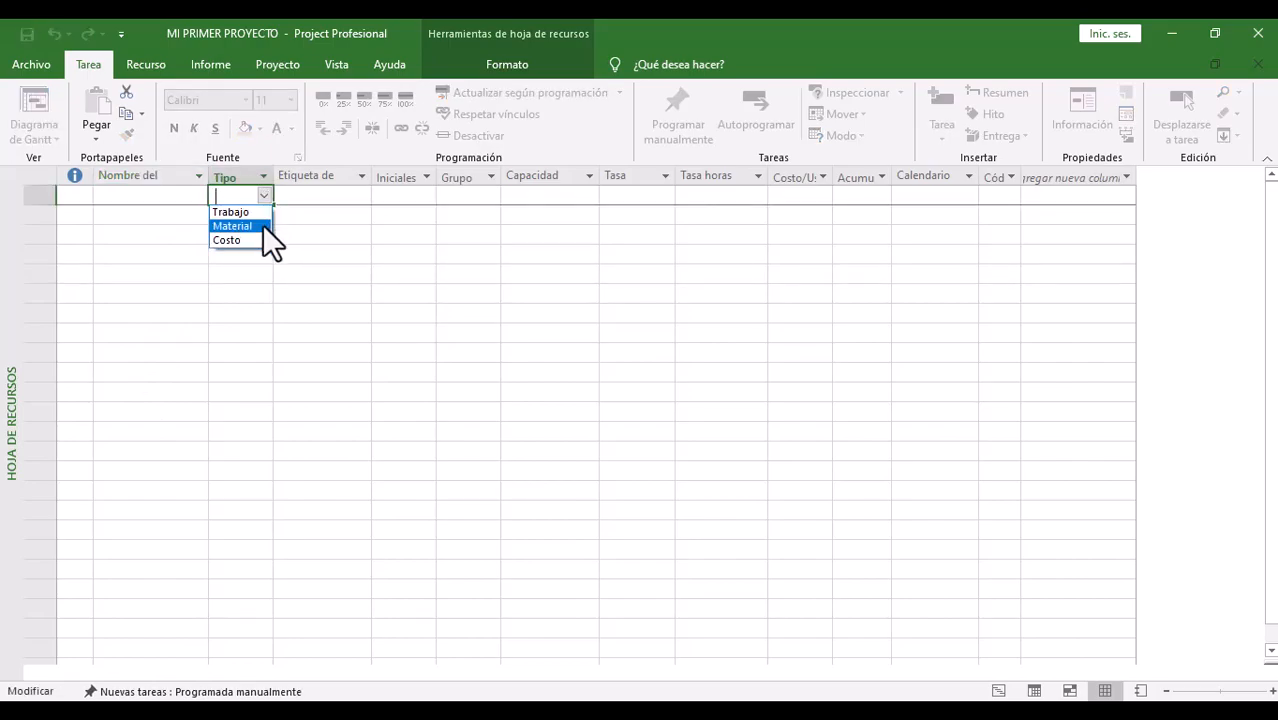
click(222, 268)
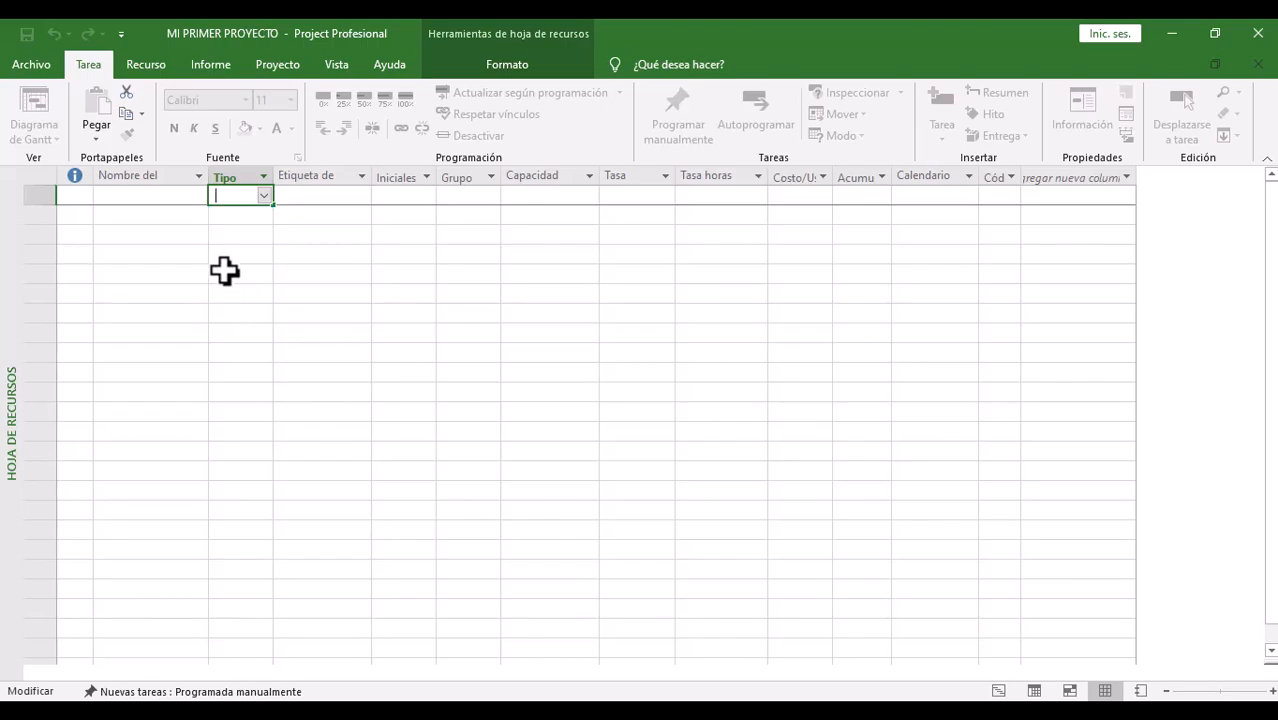
Step: Leave the type cell and delete the stray resource in the first row of the resource sheet
right_click(4, 404)
click(212, 383)
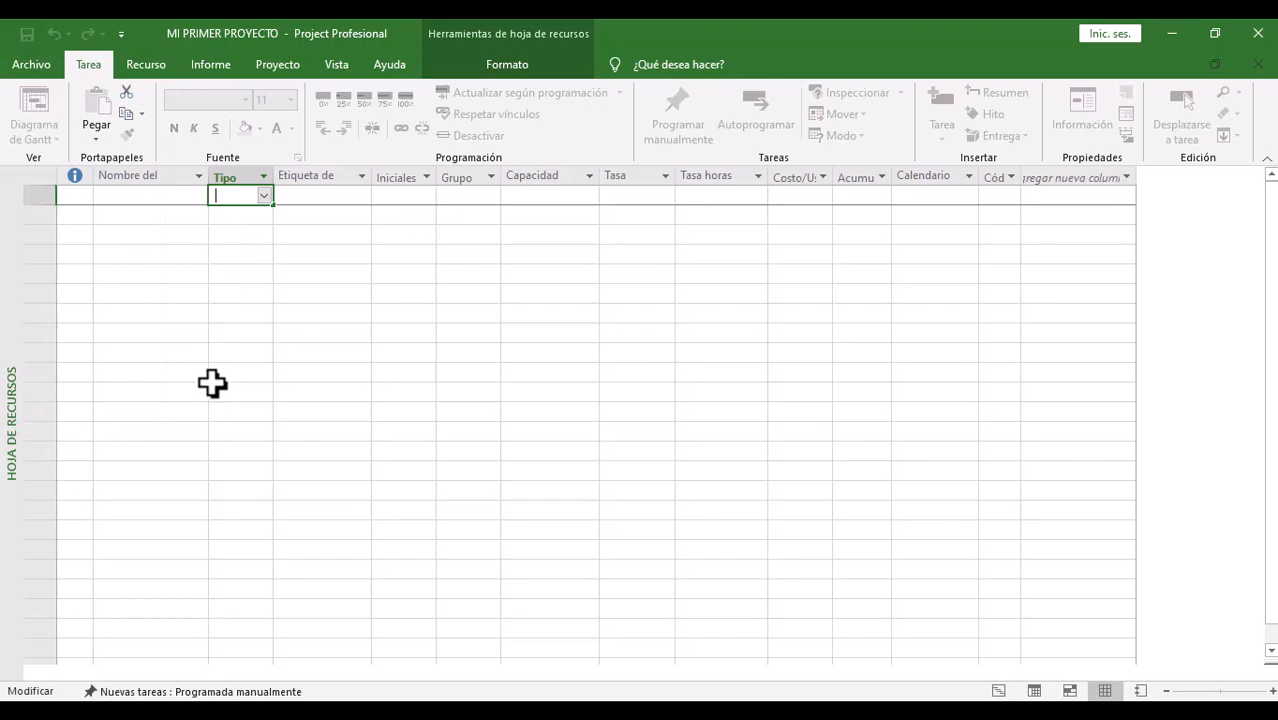
click(242, 254)
right_click(36, 196)
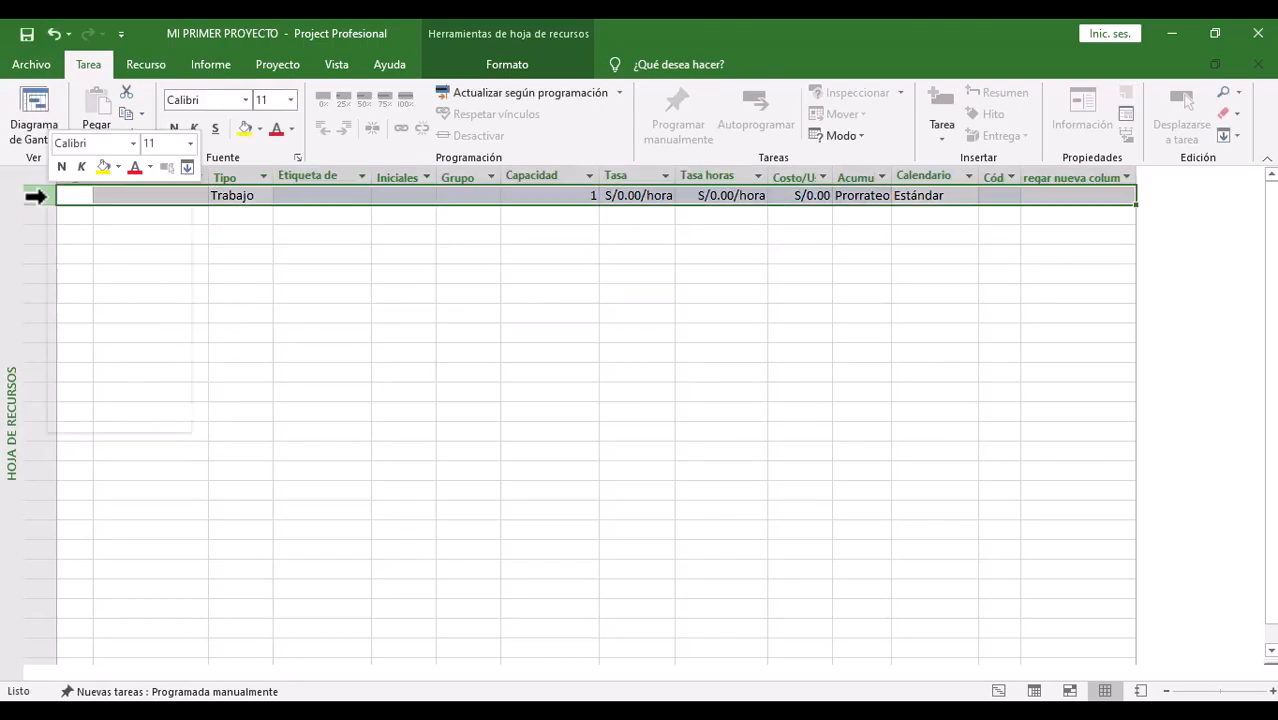
click(111, 321)
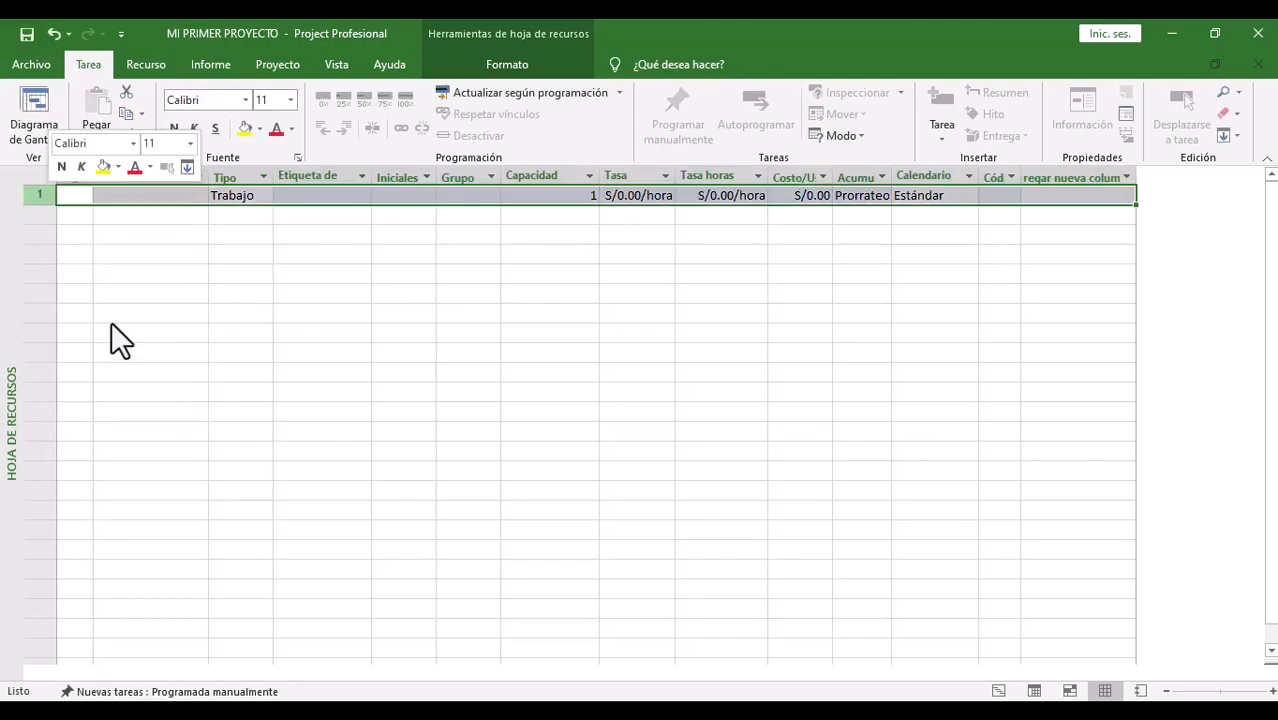
Step: View the project as Organizador de equipo and return to Diagrama de Gantt
right_click(14, 430)
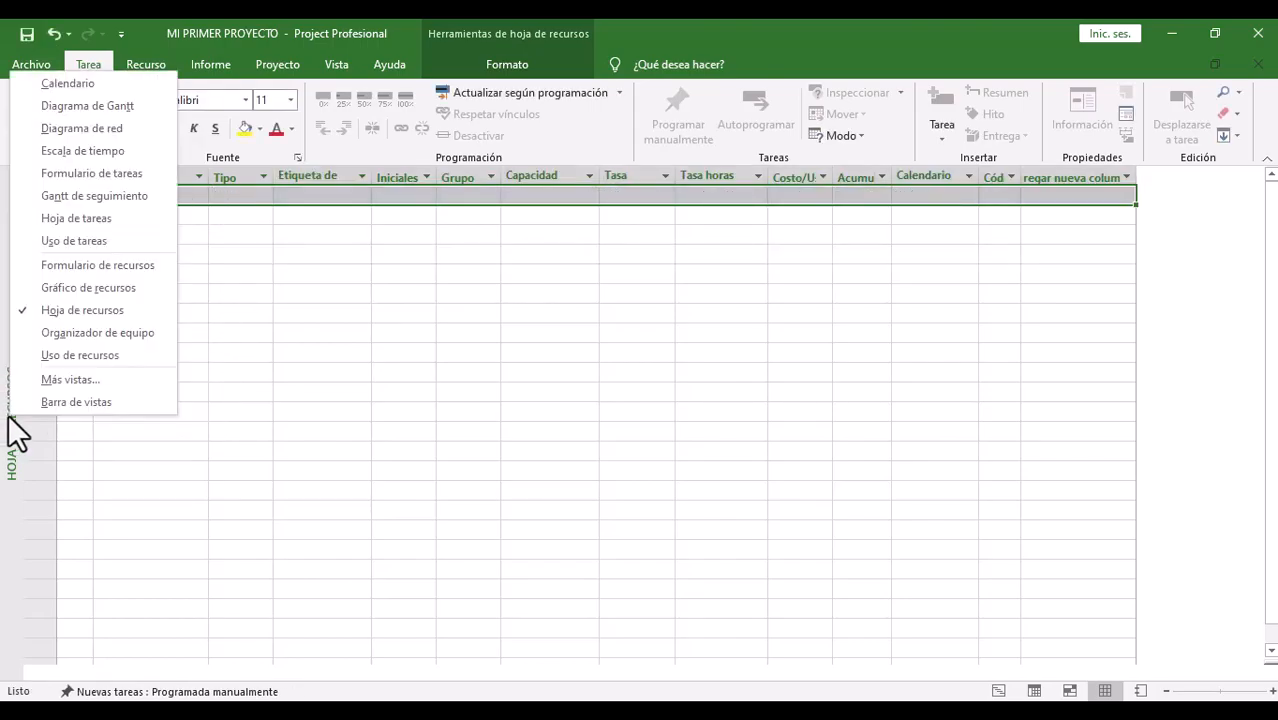
click(86, 332)
right_click(10, 355)
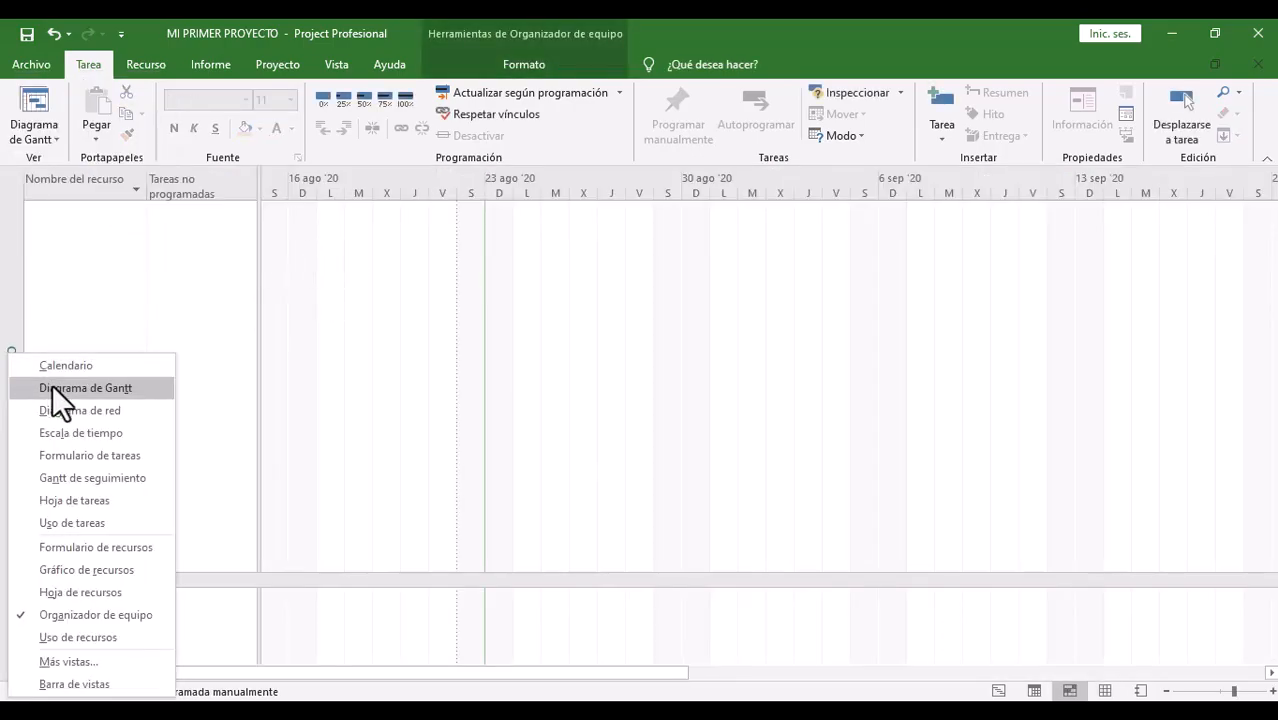
click(99, 388)
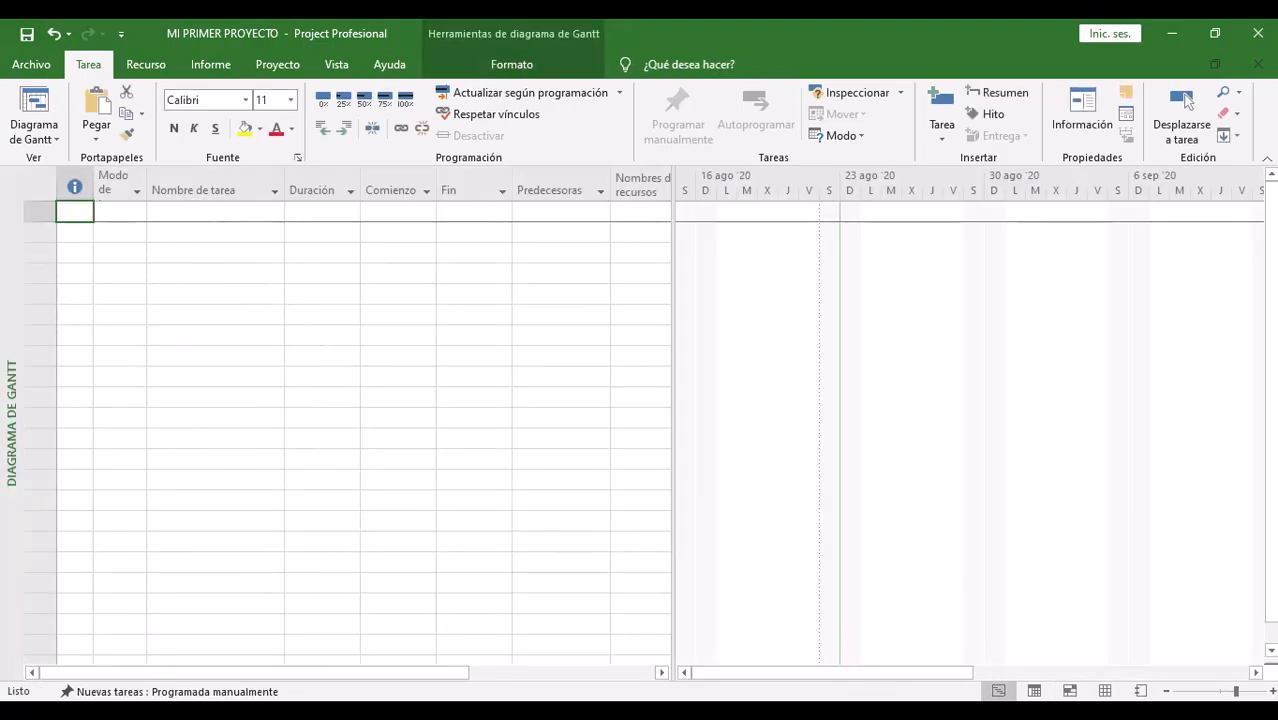
Step: Check the session outline slide in PowerPoint and return to the task table of MI PRIMER PROYECTO in Microsoft Project
click(856, 662)
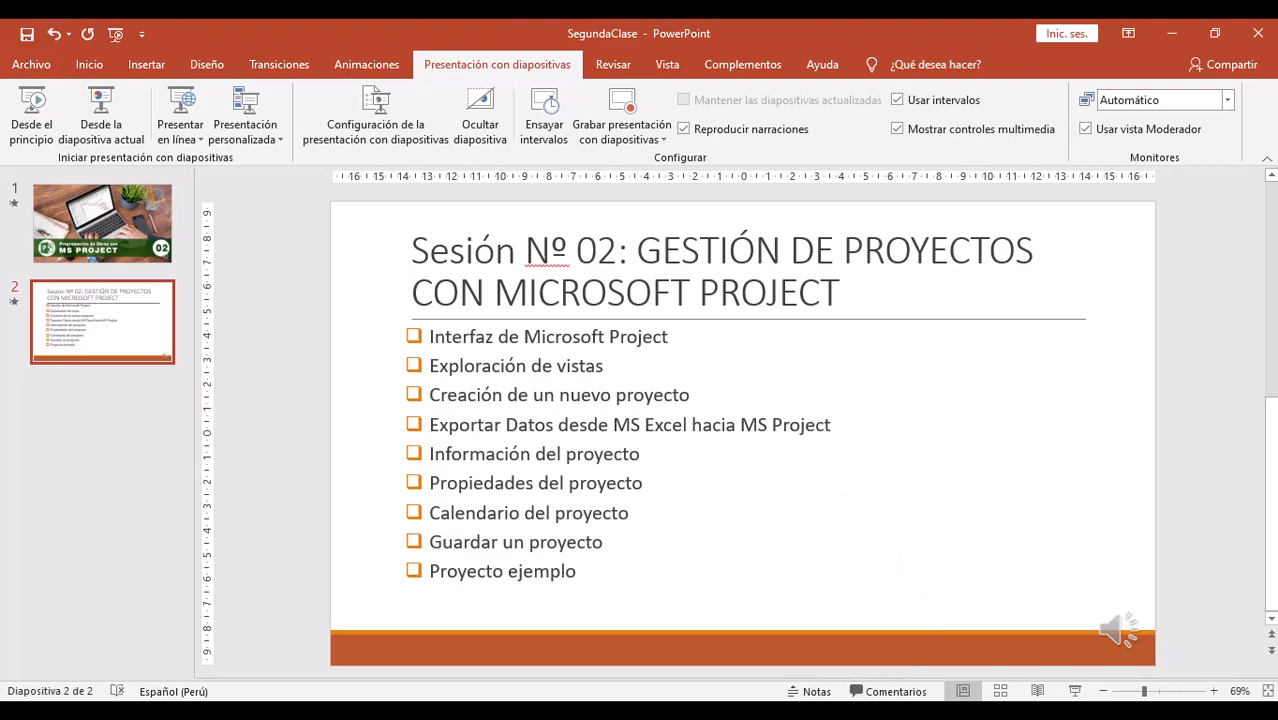
key(alt+Tab)
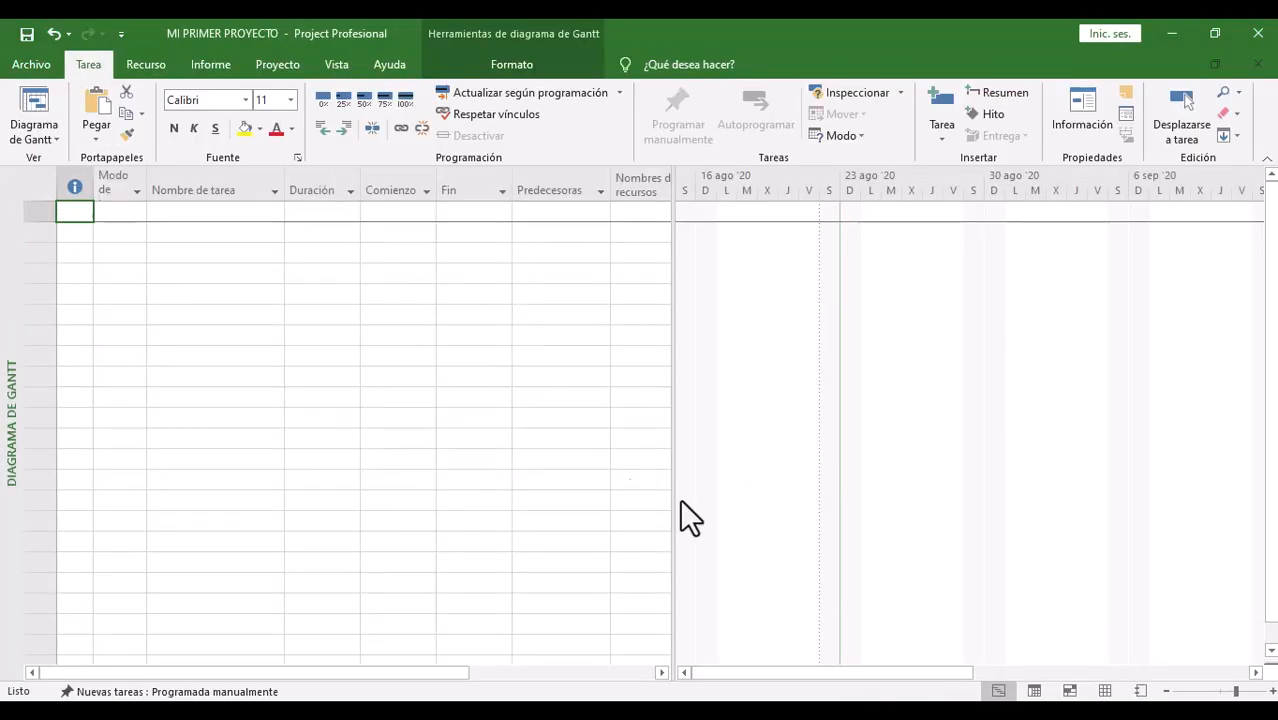
click(221, 250)
click(209, 338)
click(205, 212)
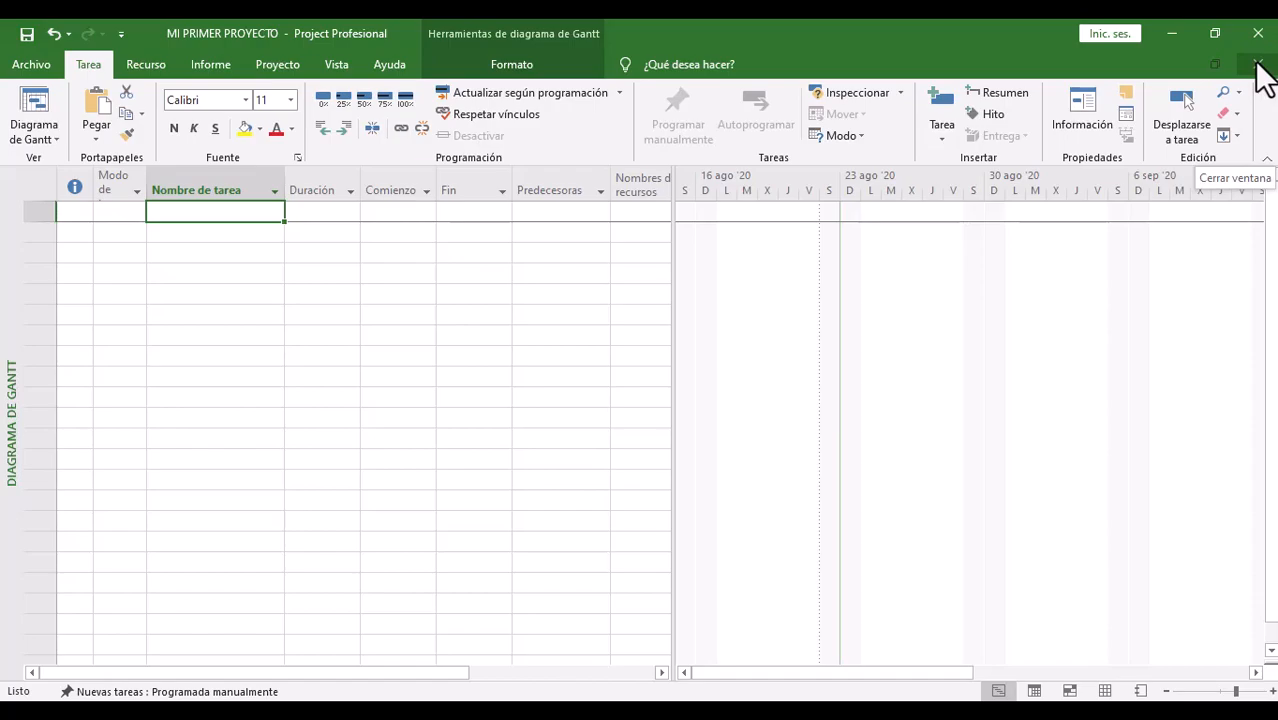
Step: Close MI PRIMER PROYECTO with its changes saved and create a new blank project
click(1257, 64)
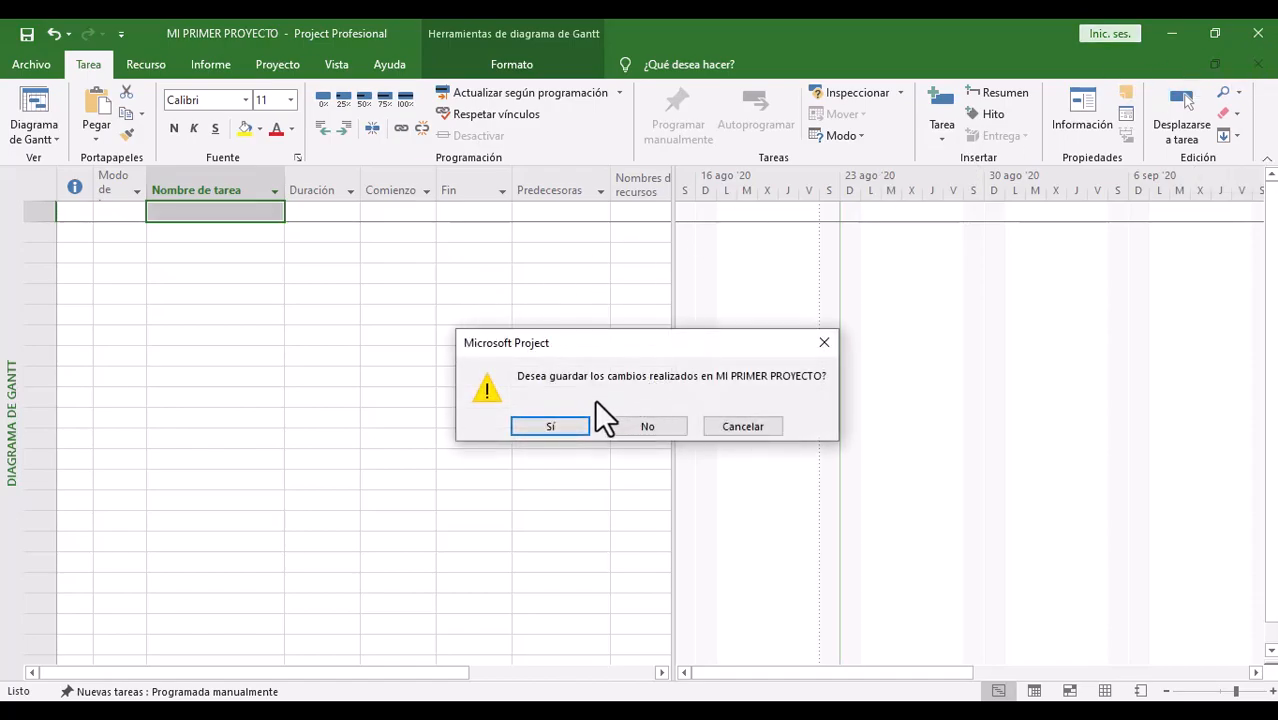
click(554, 425)
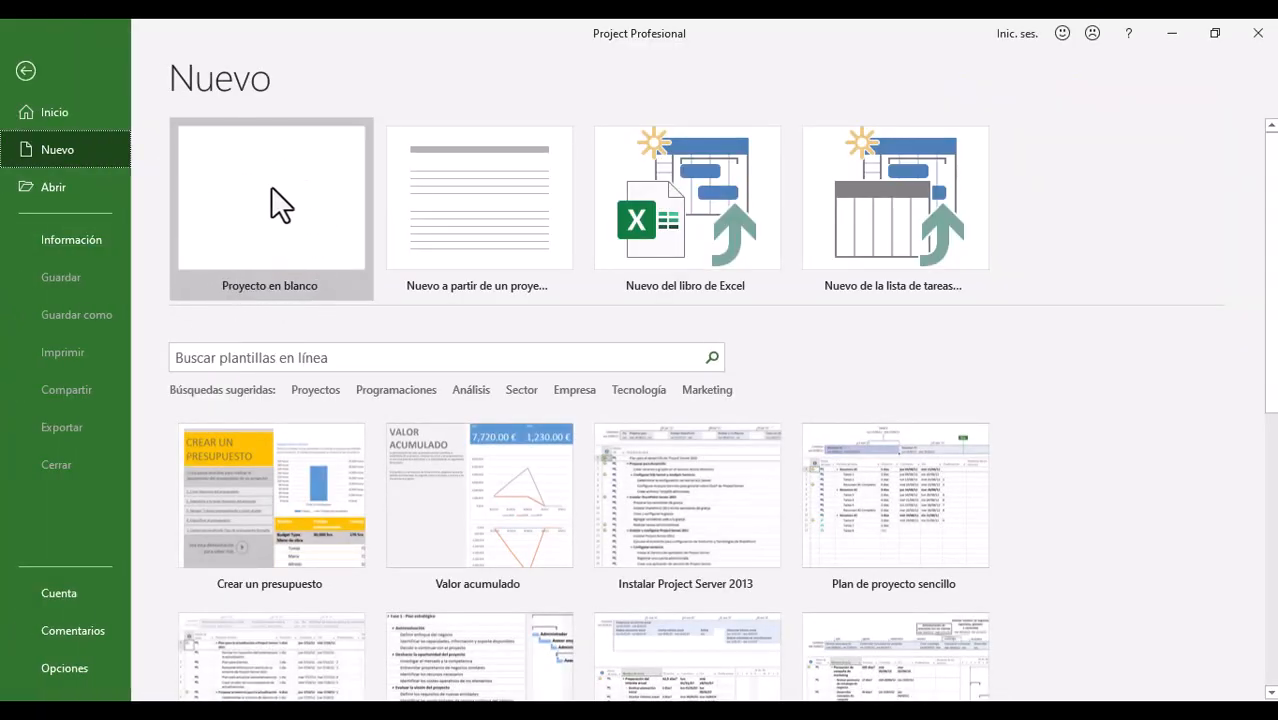
click(270, 175)
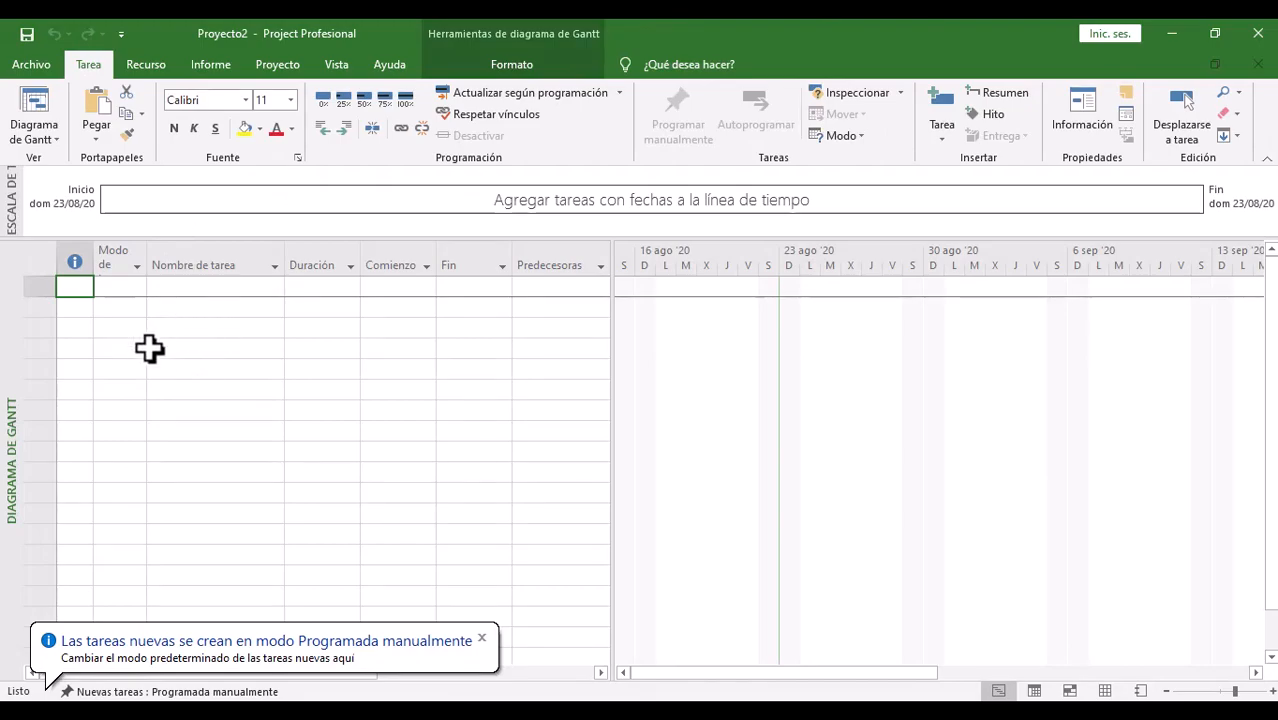
Step: Save the new project in the Escritorio folder as MI SEGUNDO PROYECTO
click(33, 66)
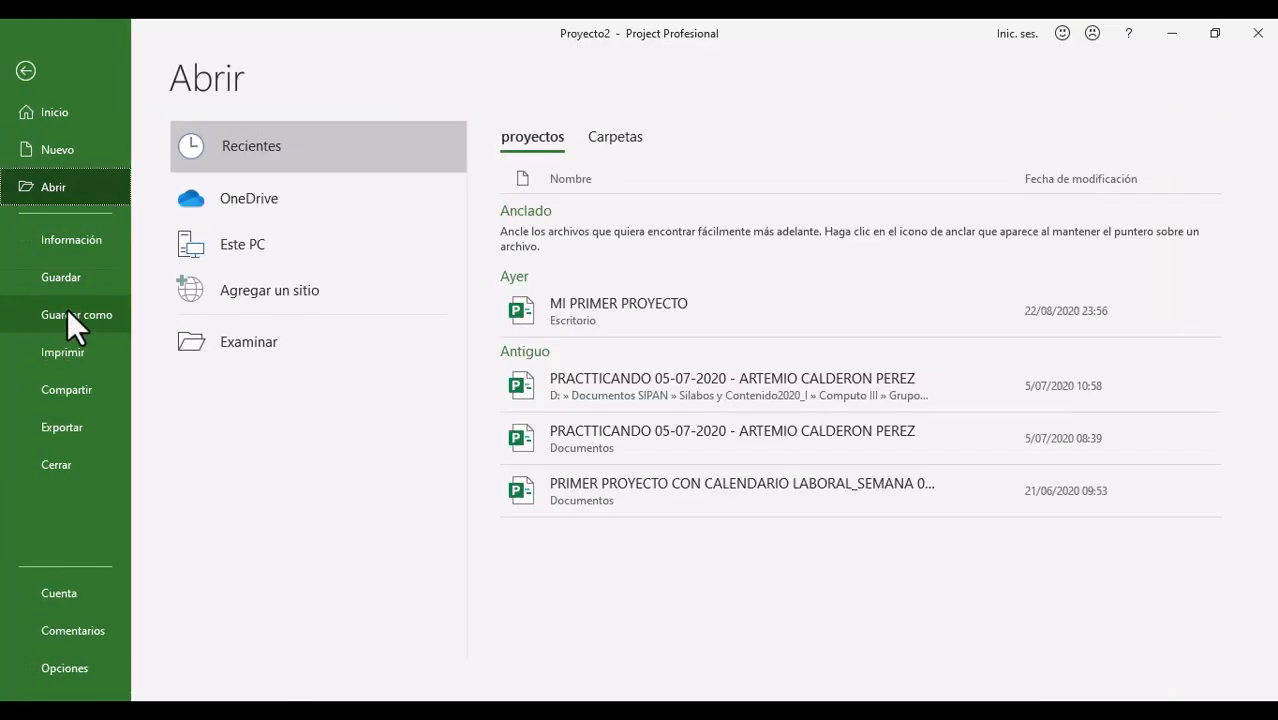
click(69, 312)
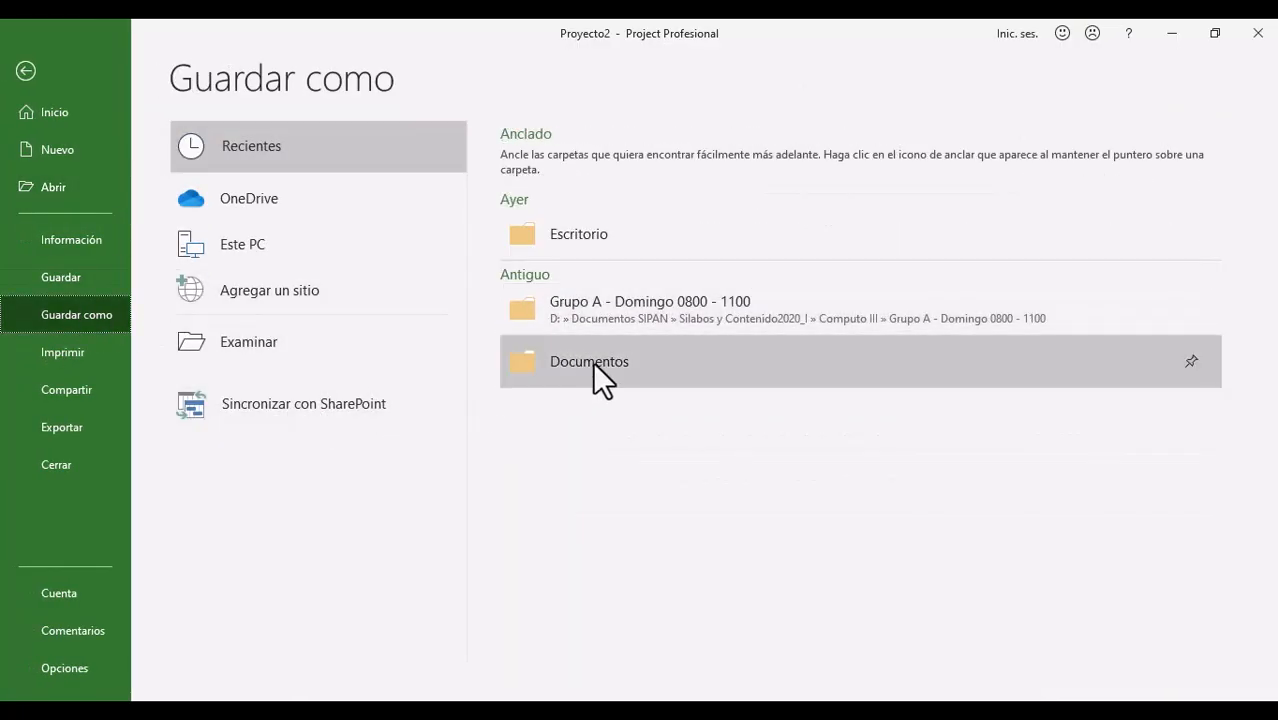
click(261, 338)
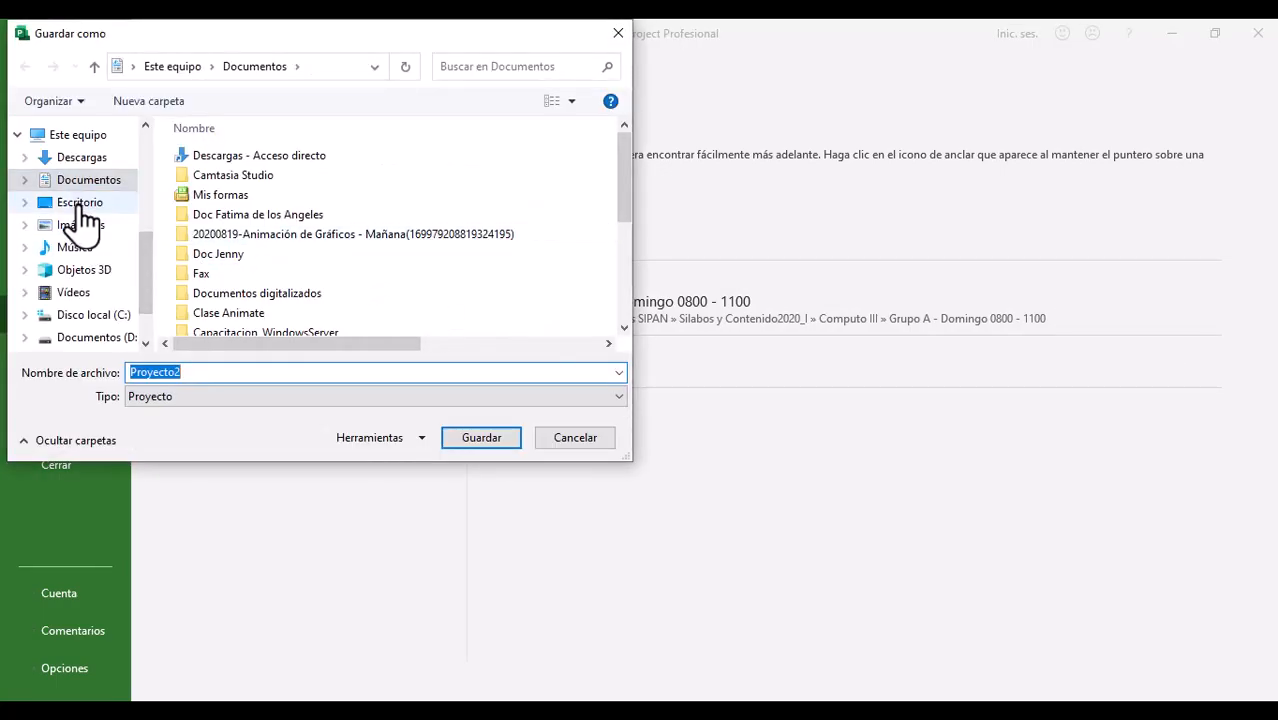
click(82, 202)
click(228, 176)
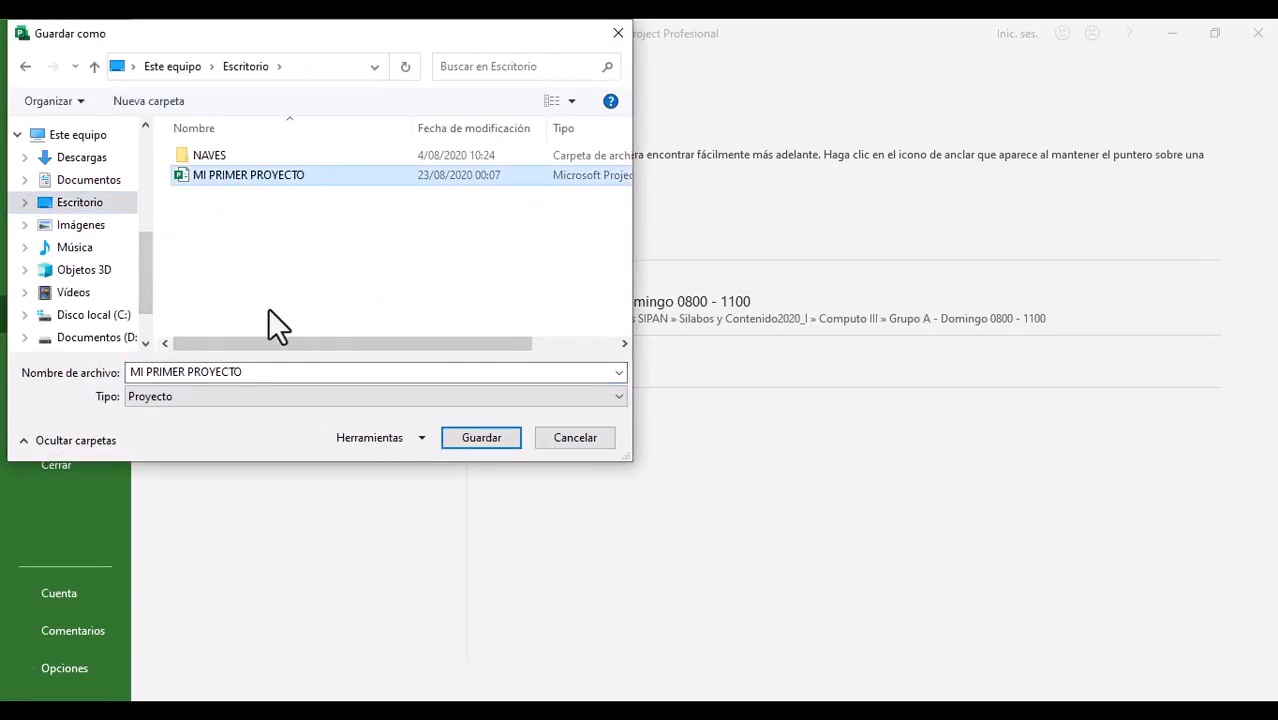
click(265, 371)
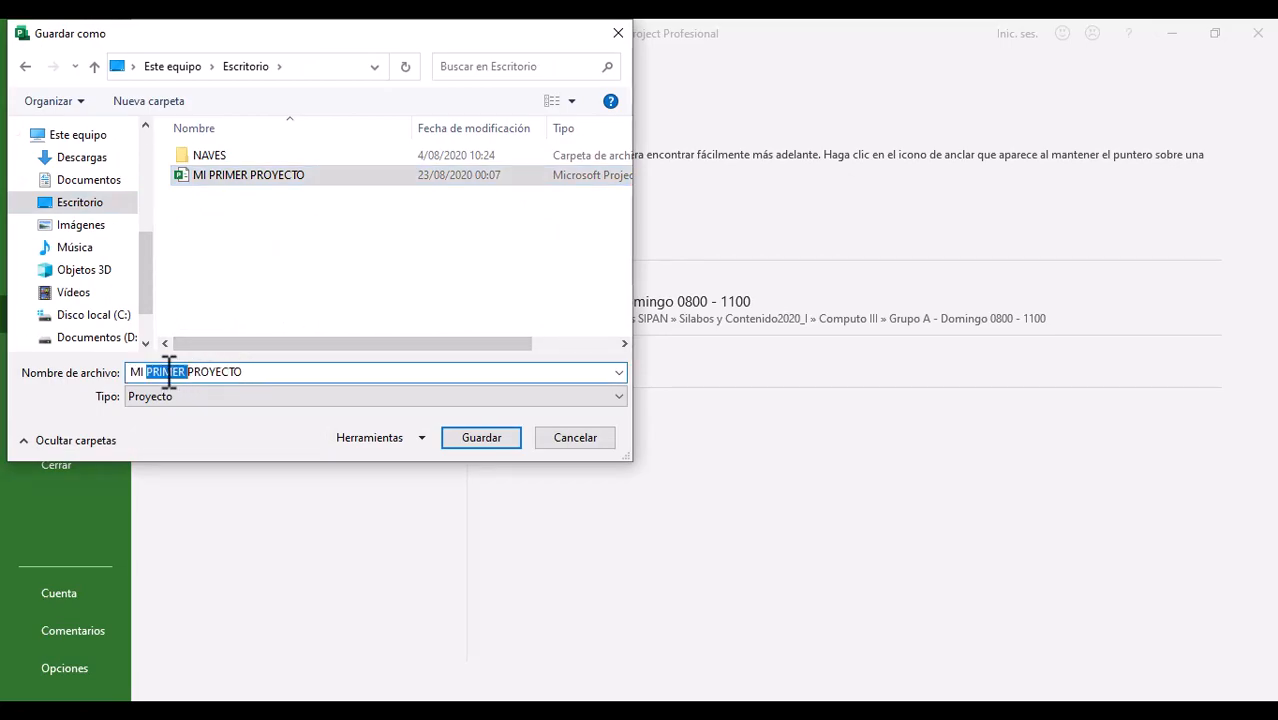
text(SEGUNDO)
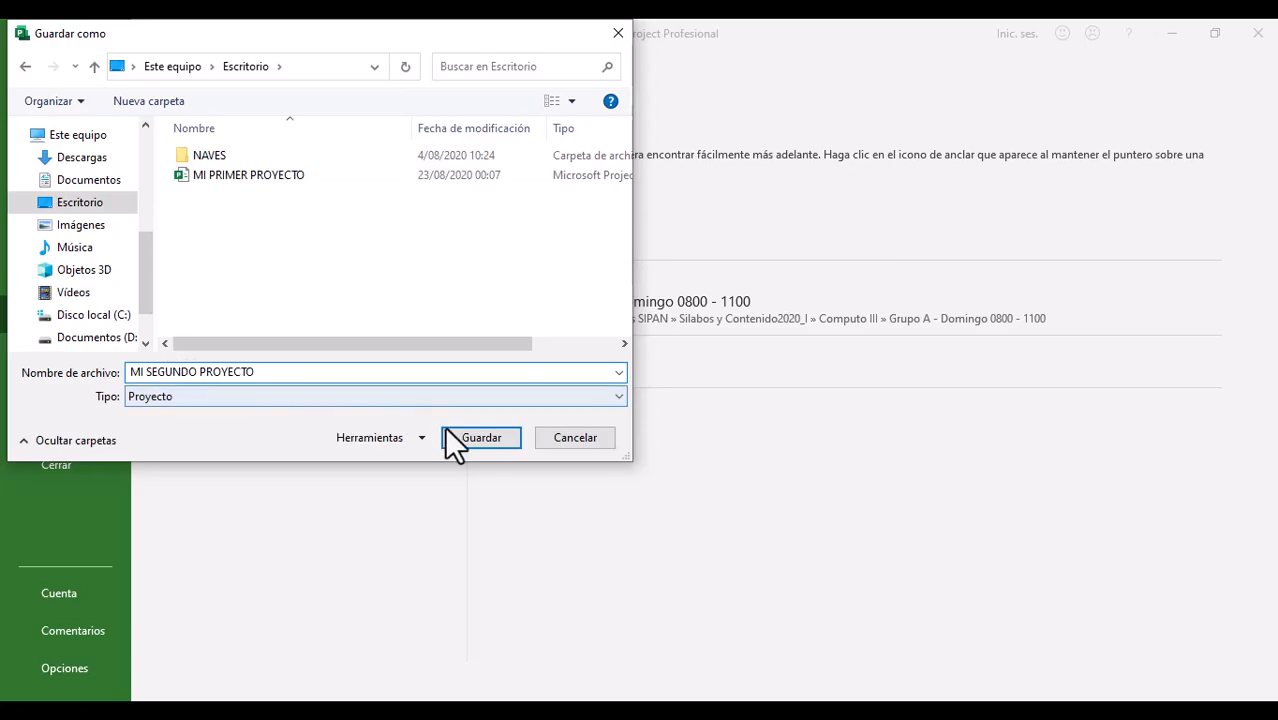
click(470, 439)
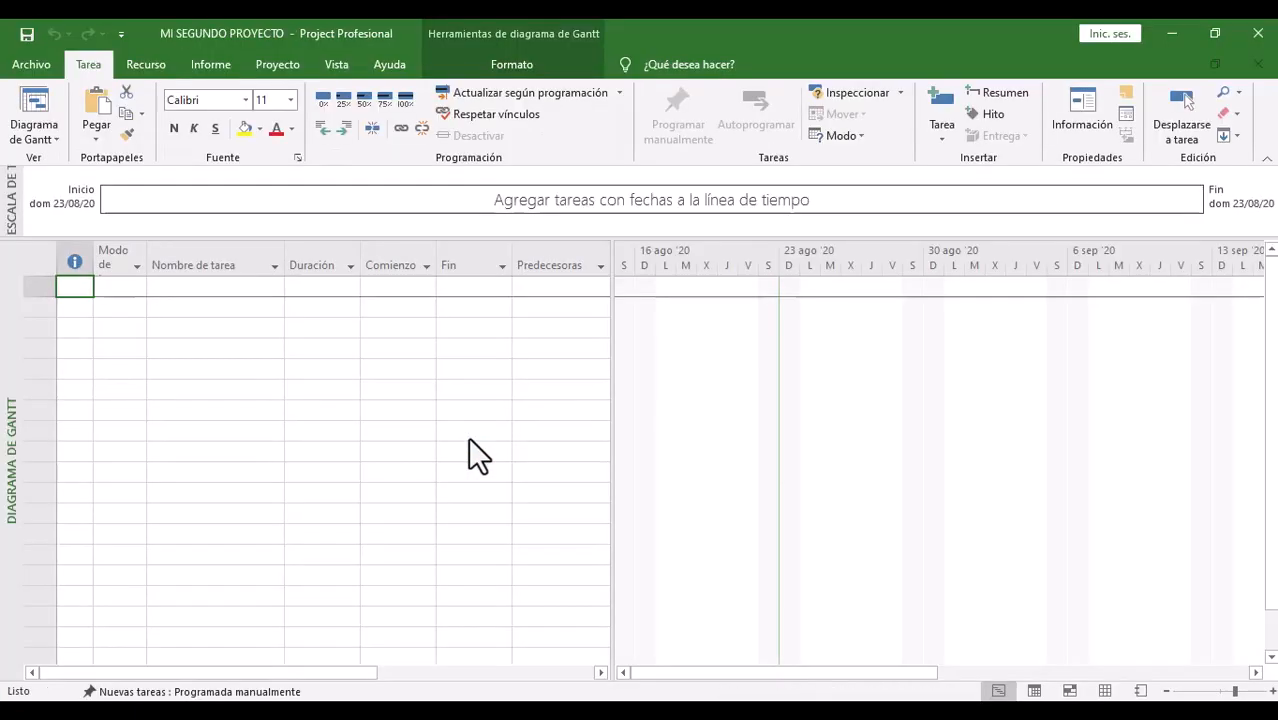
Step: In the project's advanced properties, enter the author's full name and the organization MASTER GIS, and return to the Gantt chart
click(40, 65)
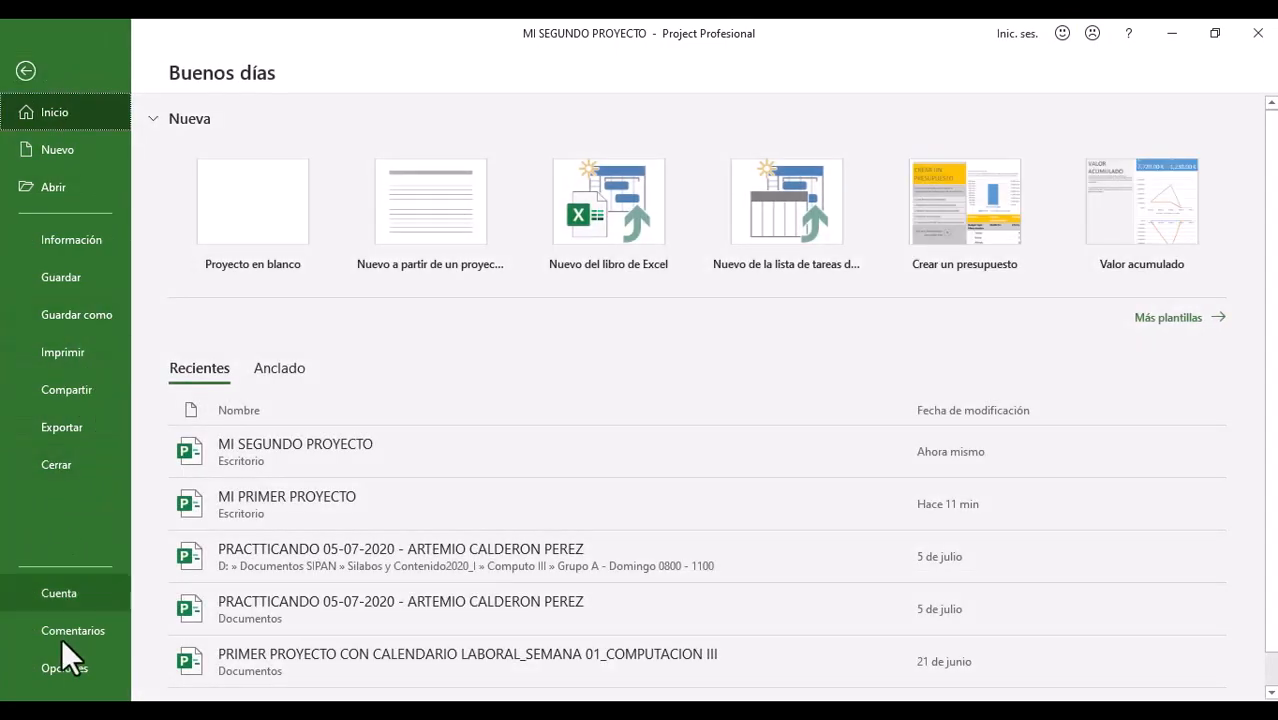
click(92, 241)
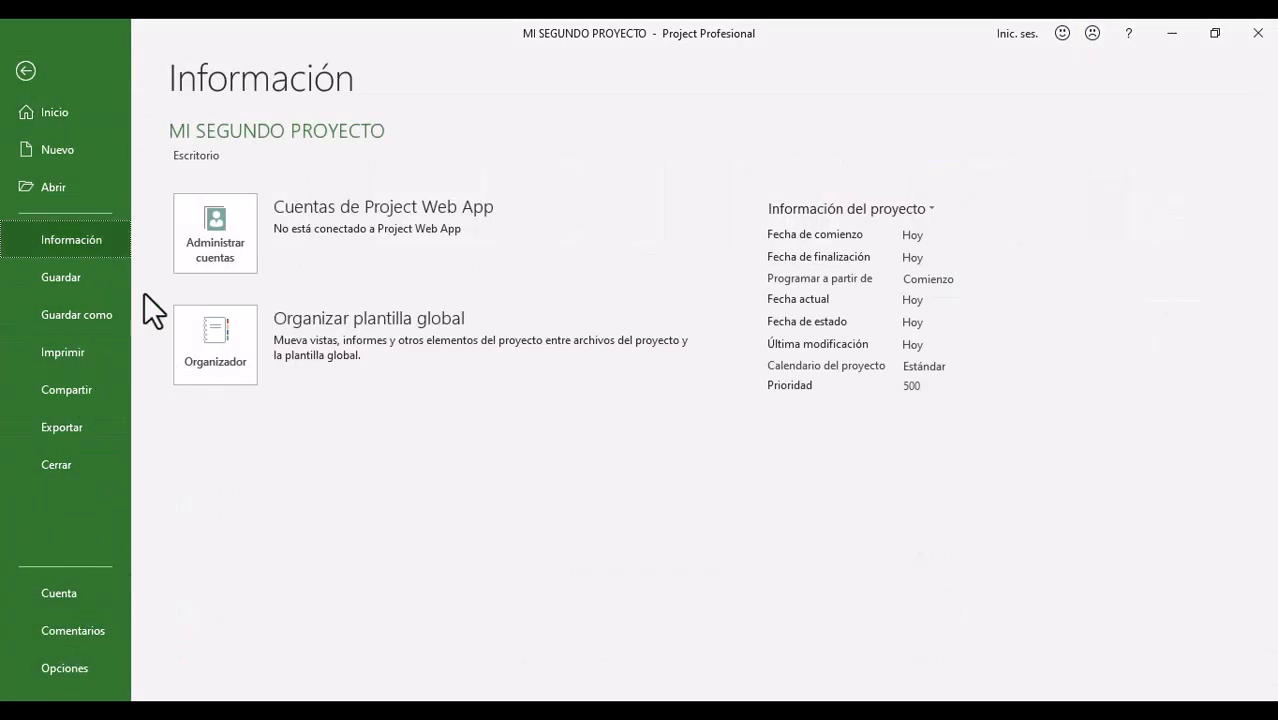
click(917, 213)
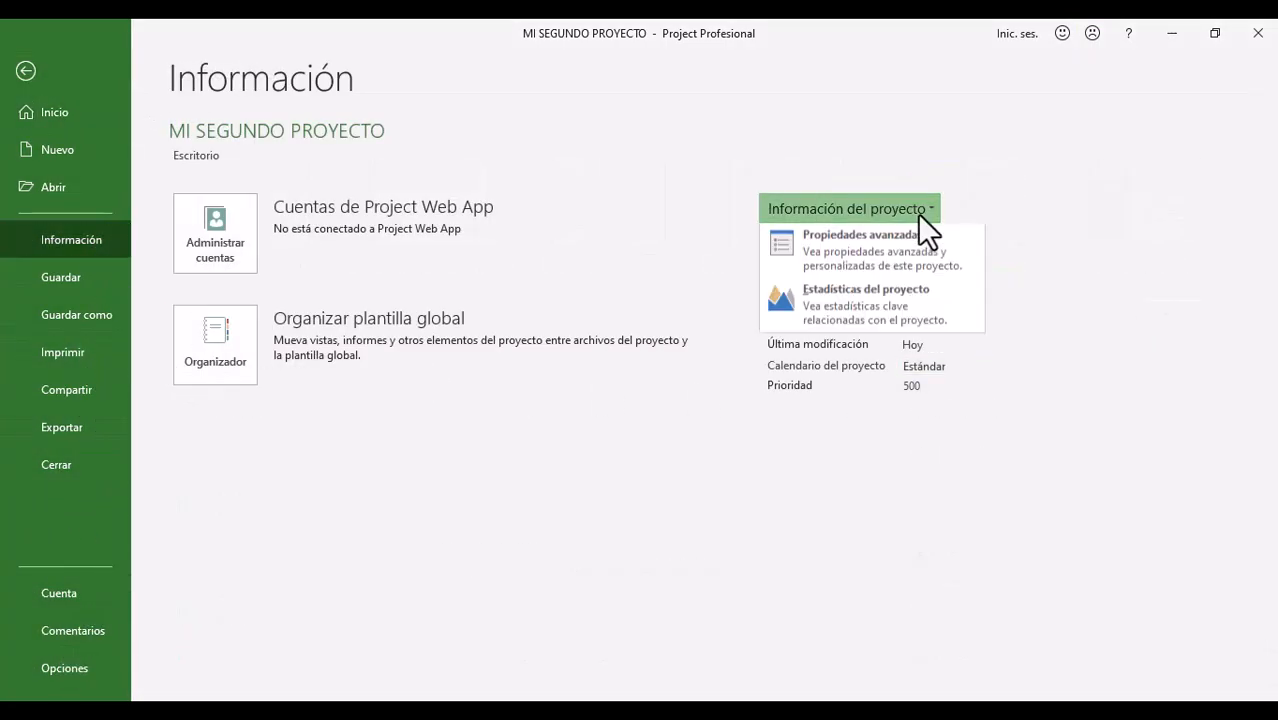
click(877, 243)
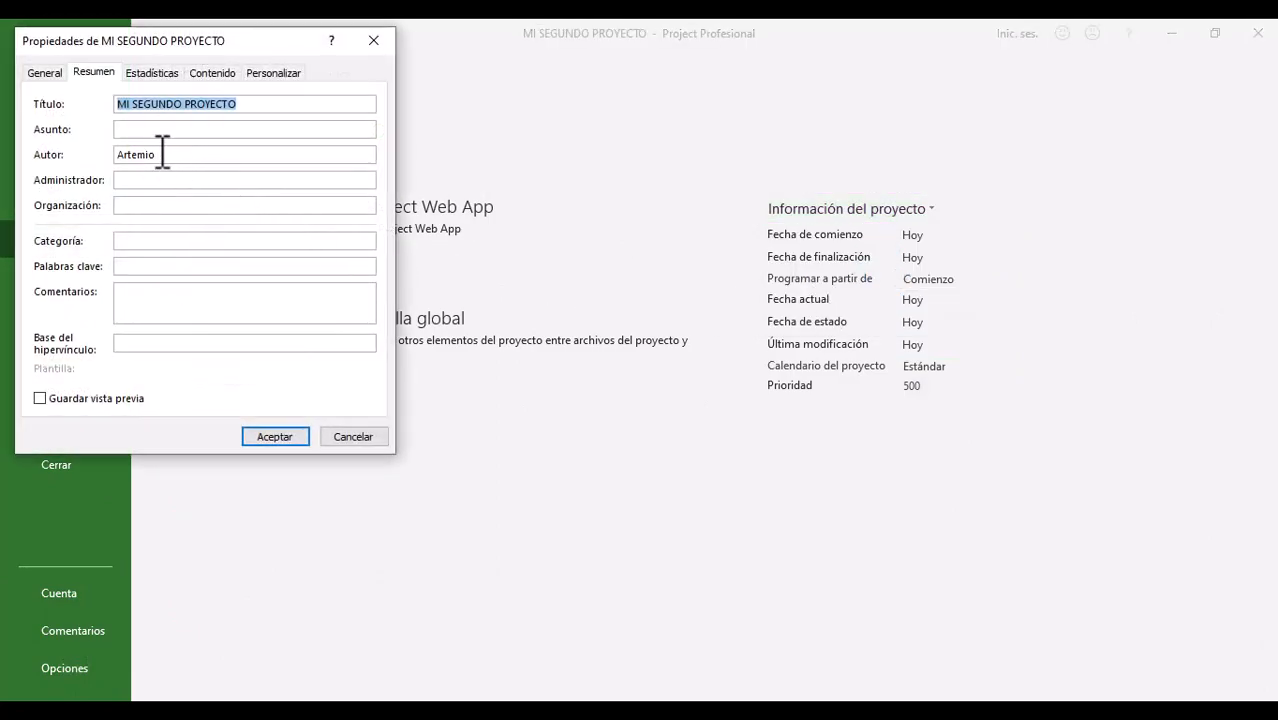
drag(175, 154, 106, 154)
text(ART)
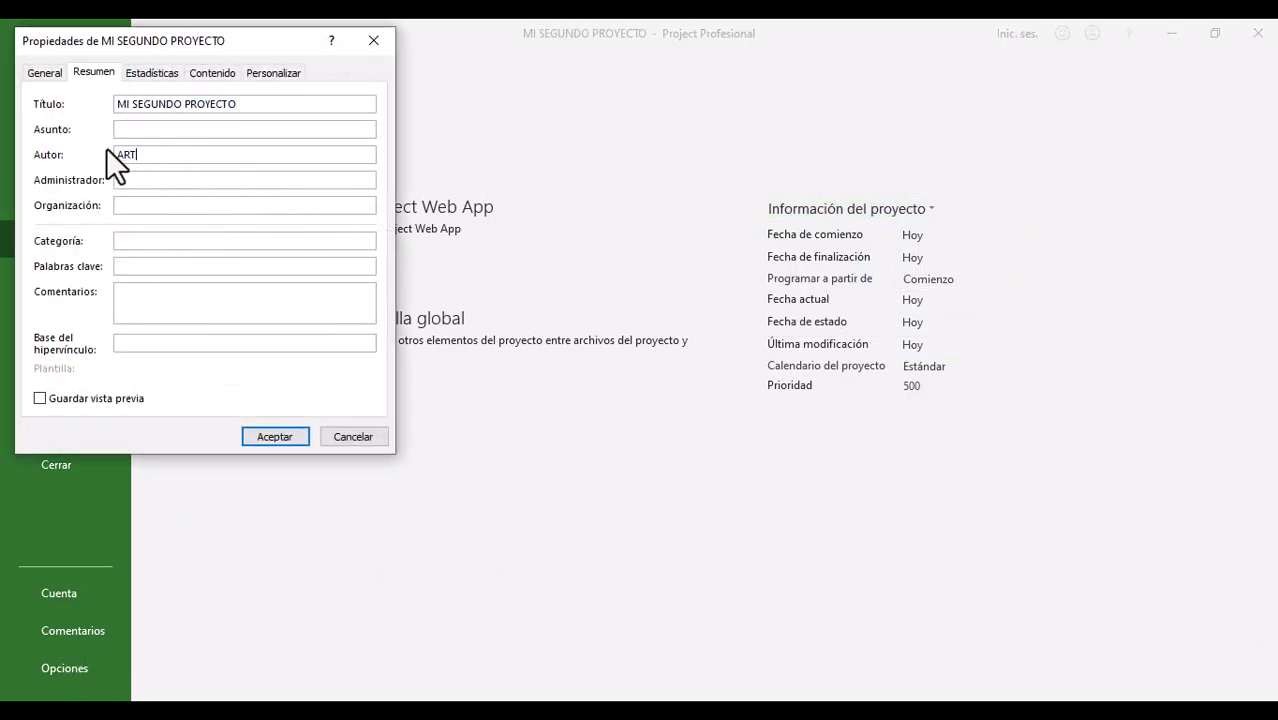
text(EMIO CALDERON PEREZ)
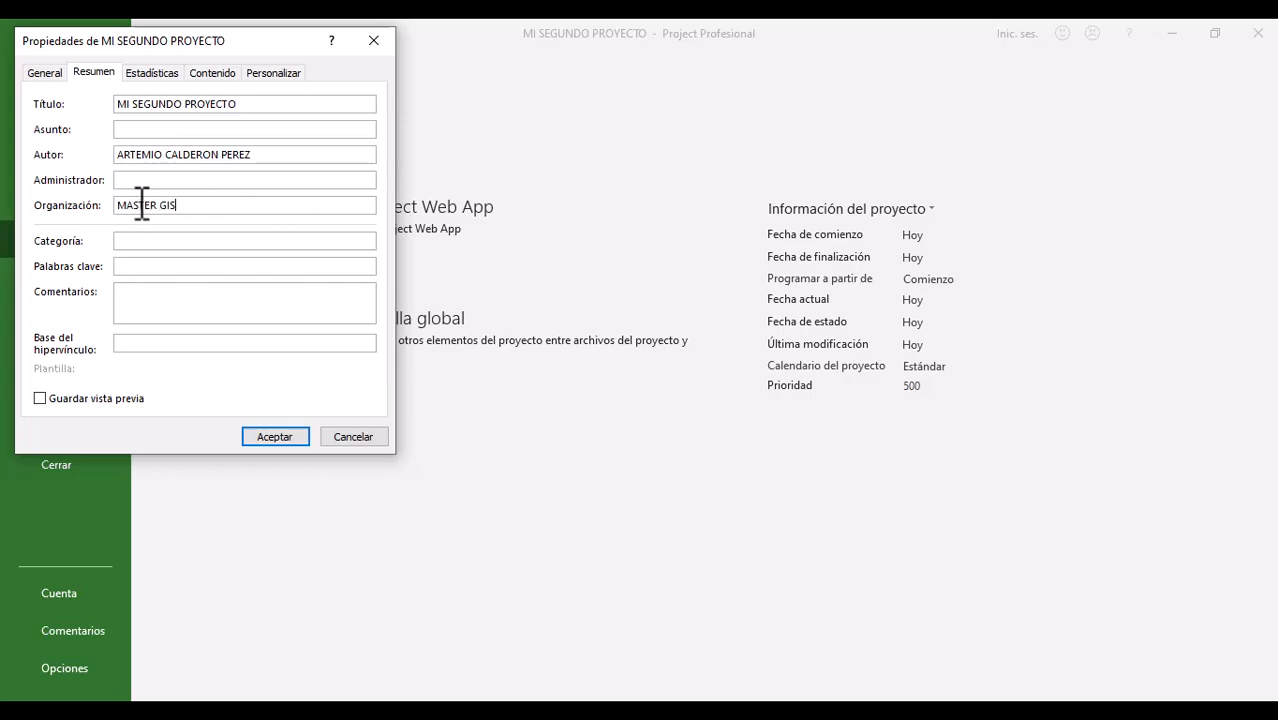
click(270, 437)
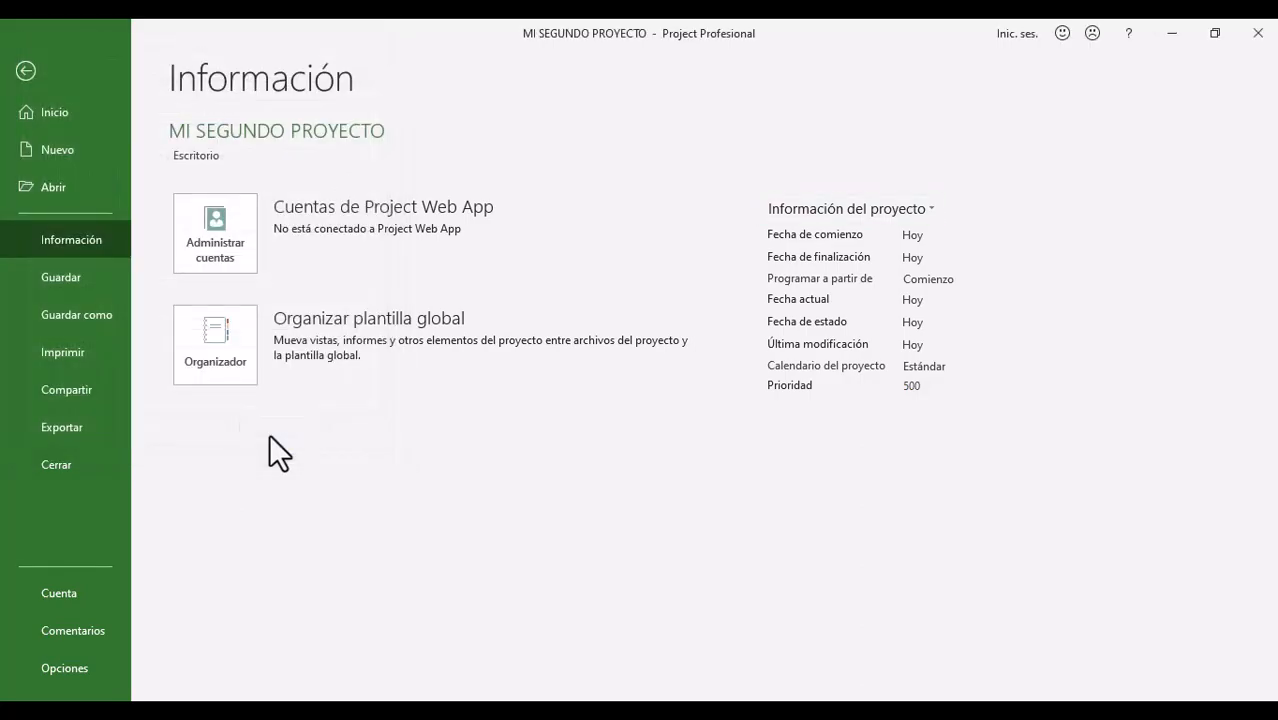
click(61, 114)
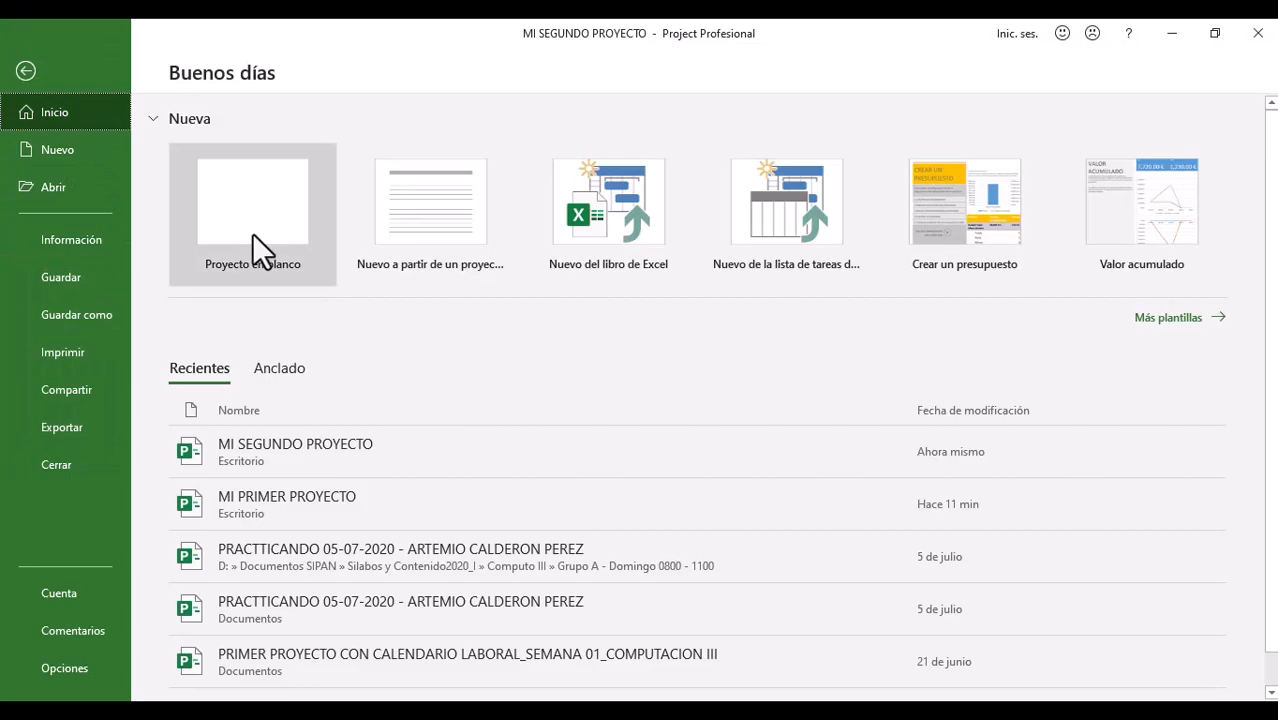
click(26, 70)
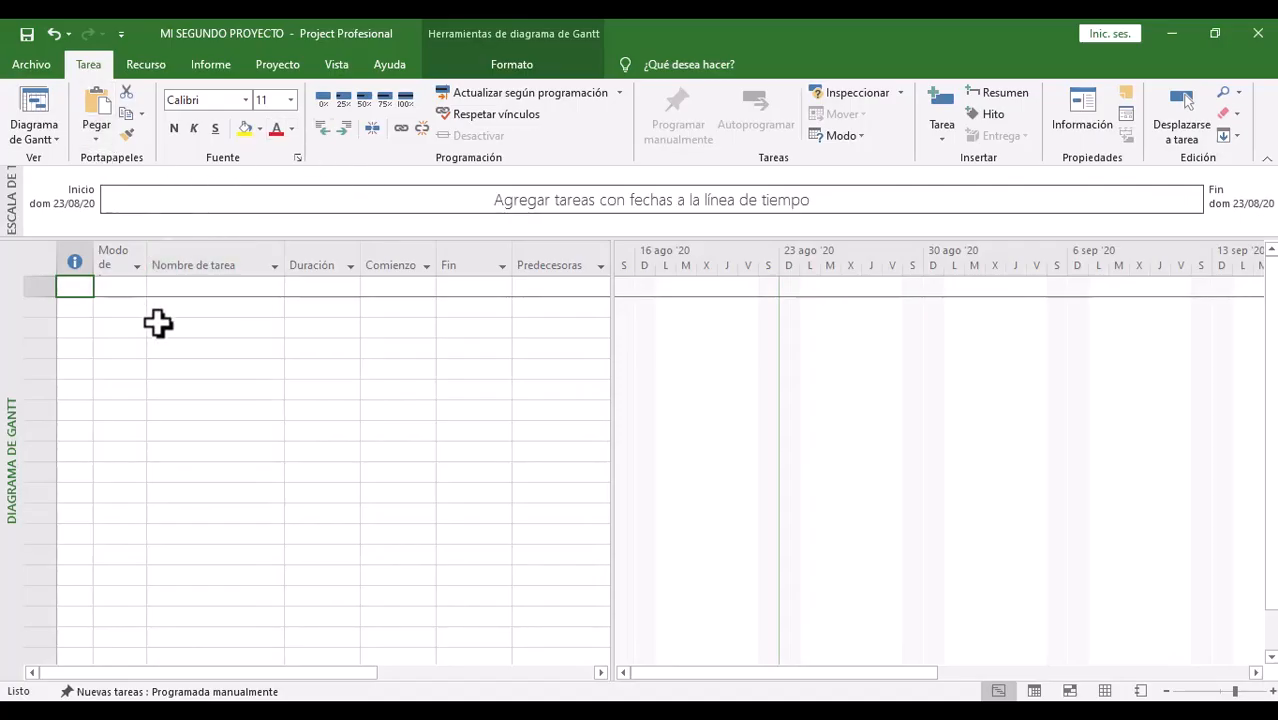
click(188, 290)
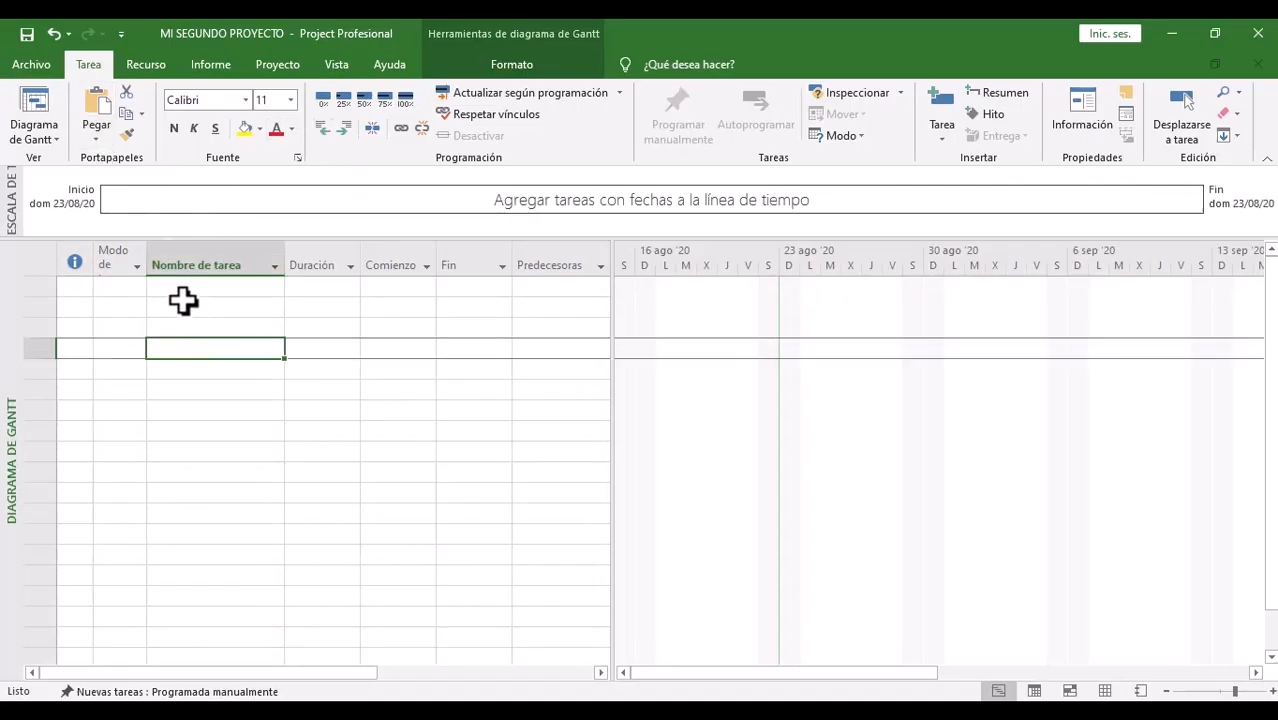
click(180, 328)
click(183, 389)
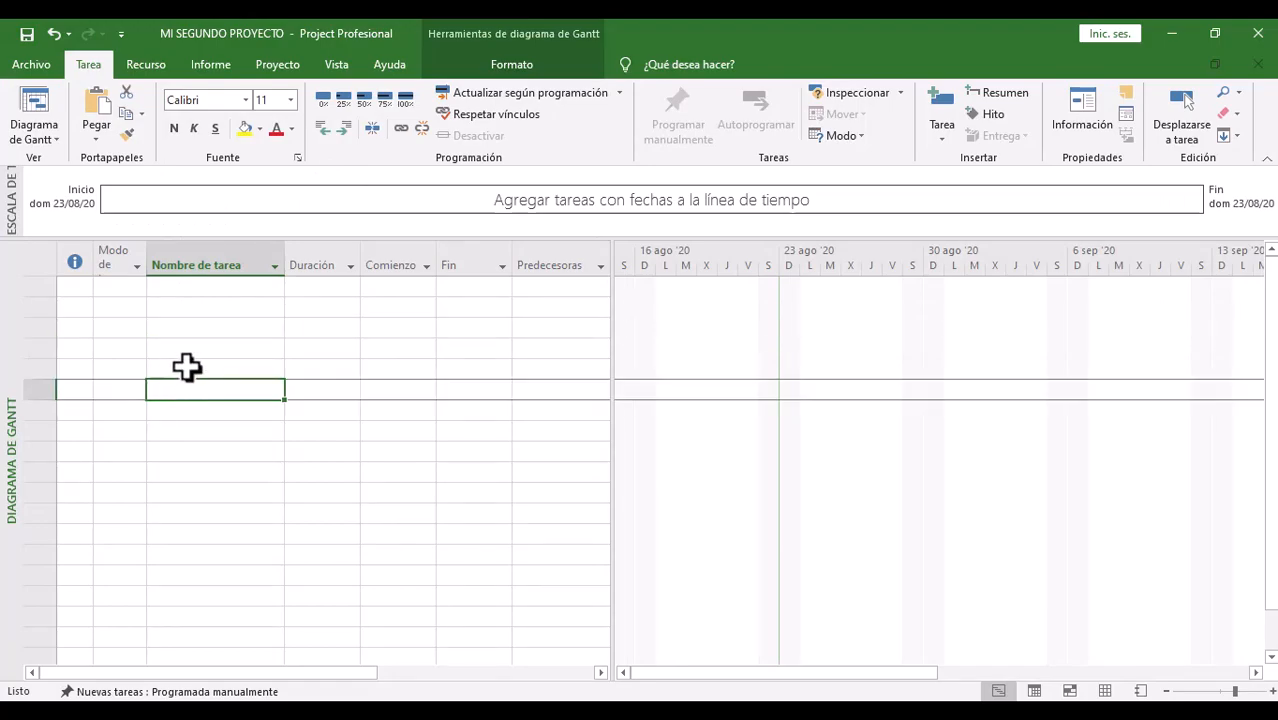
click(181, 307)
click(191, 349)
click(205, 290)
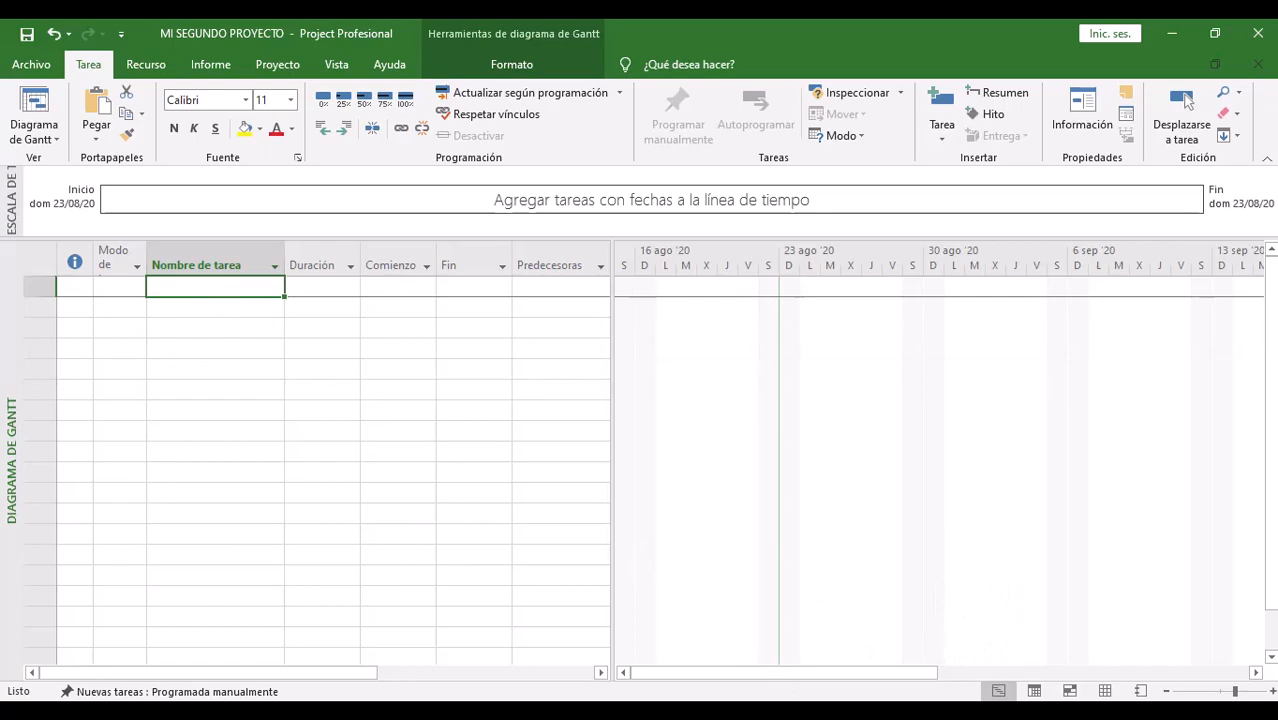
click(844, 630)
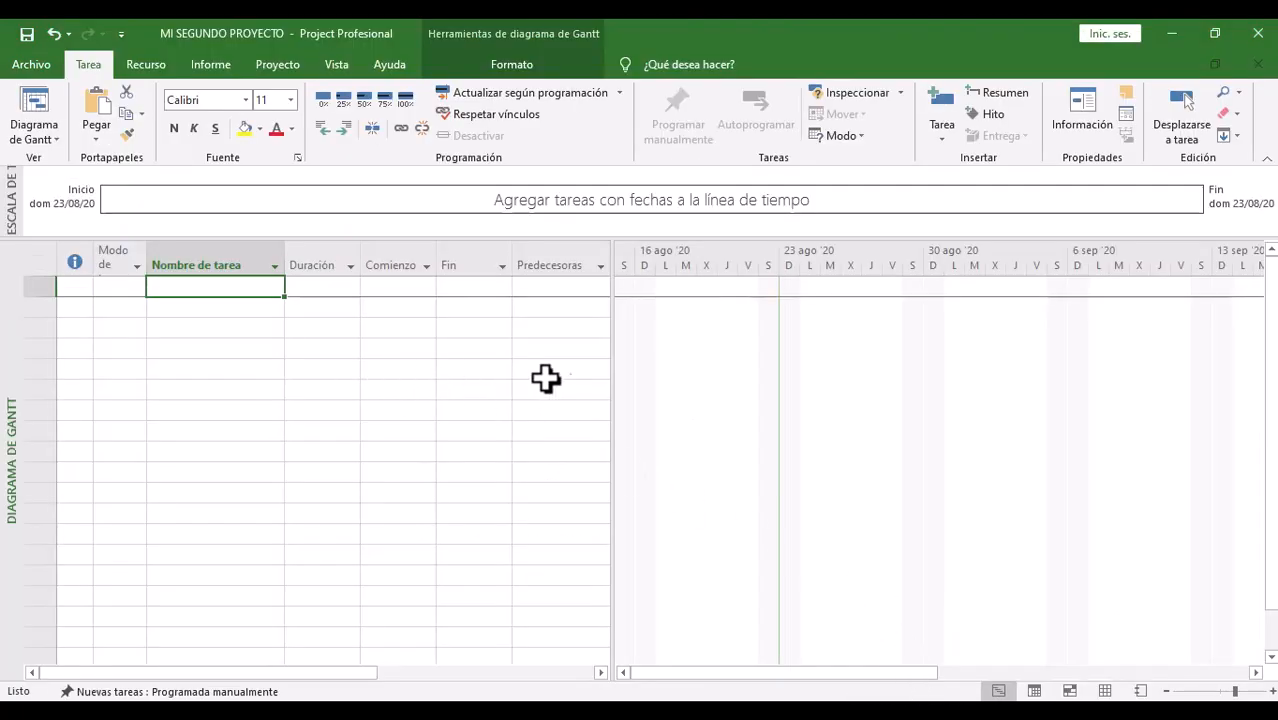
Step: Widen the task table beside the Gantt chart to reveal the resource names column
drag(609, 336, 690, 332)
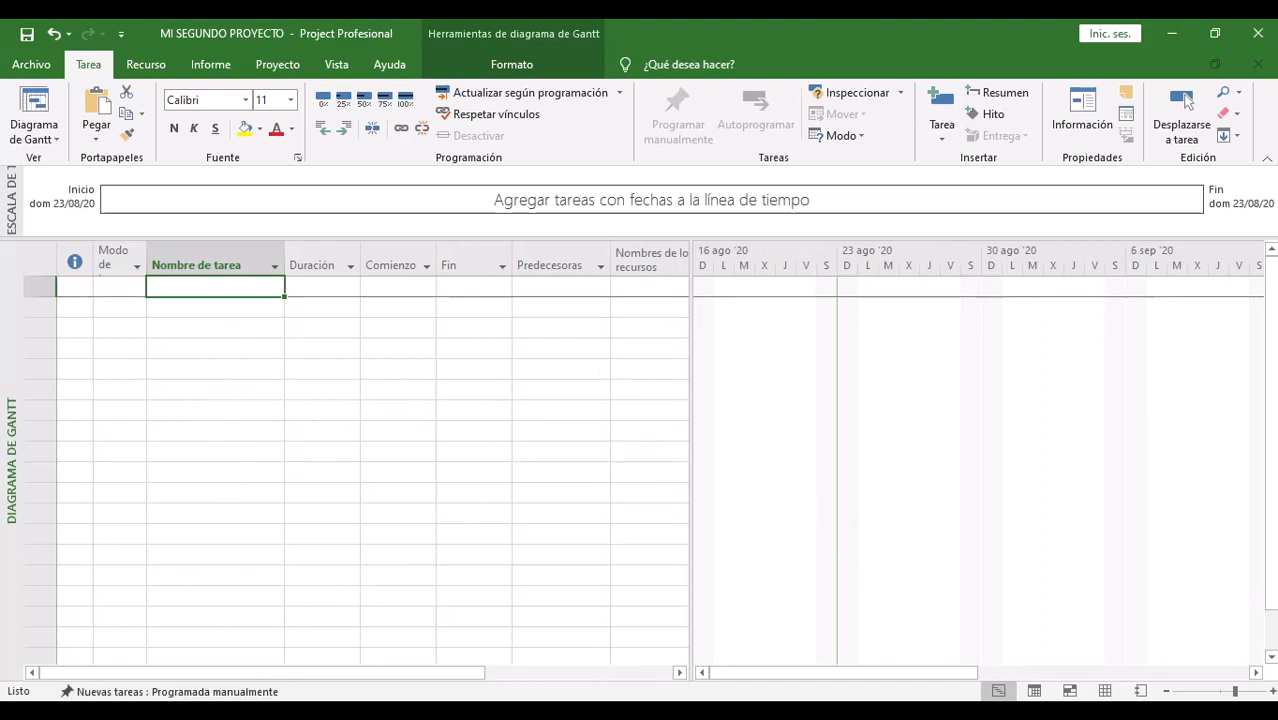
Step: Switch to Excel and open the workbook Cronograma de Obras _ 2020 from the Escritorio folder
click(1115, 715)
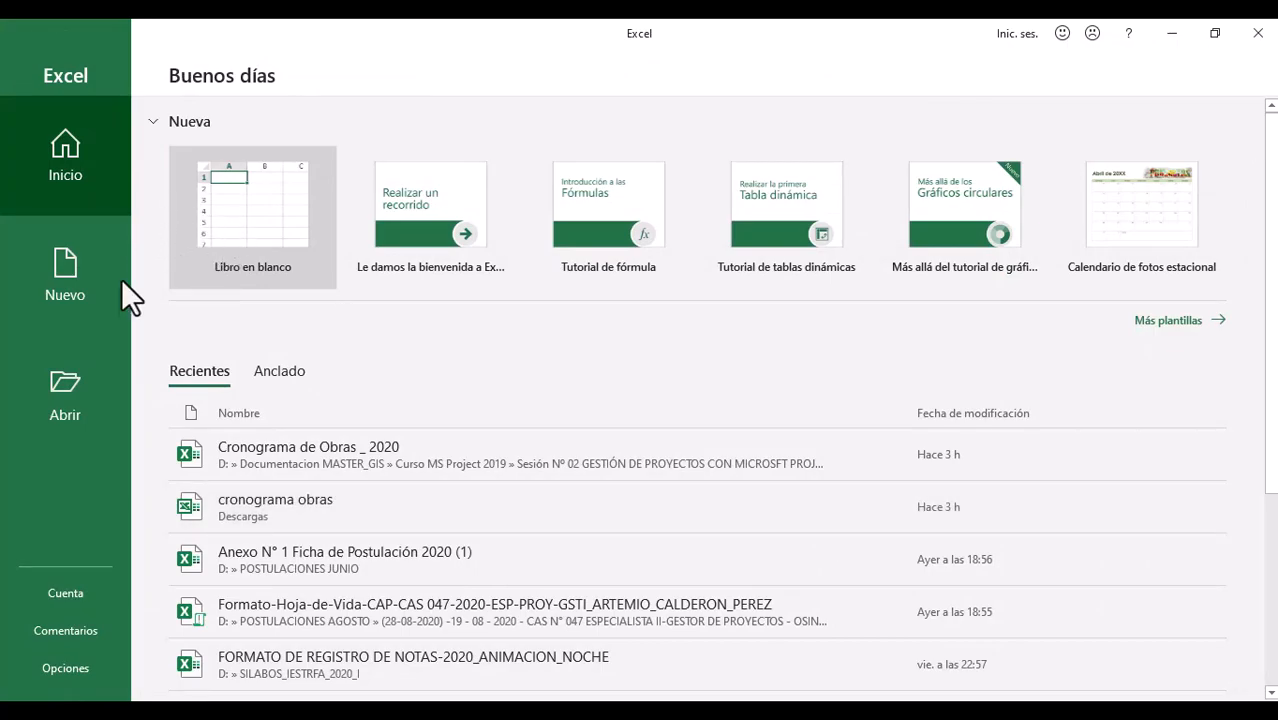
click(63, 396)
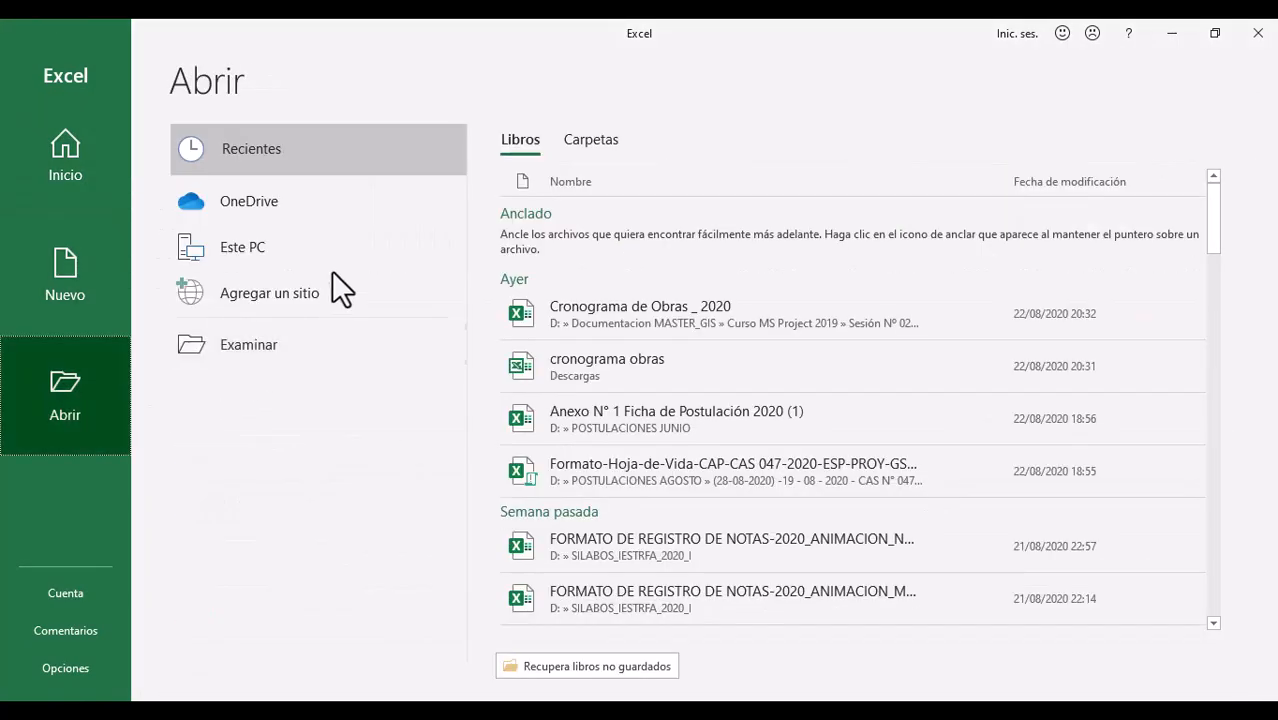
click(233, 346)
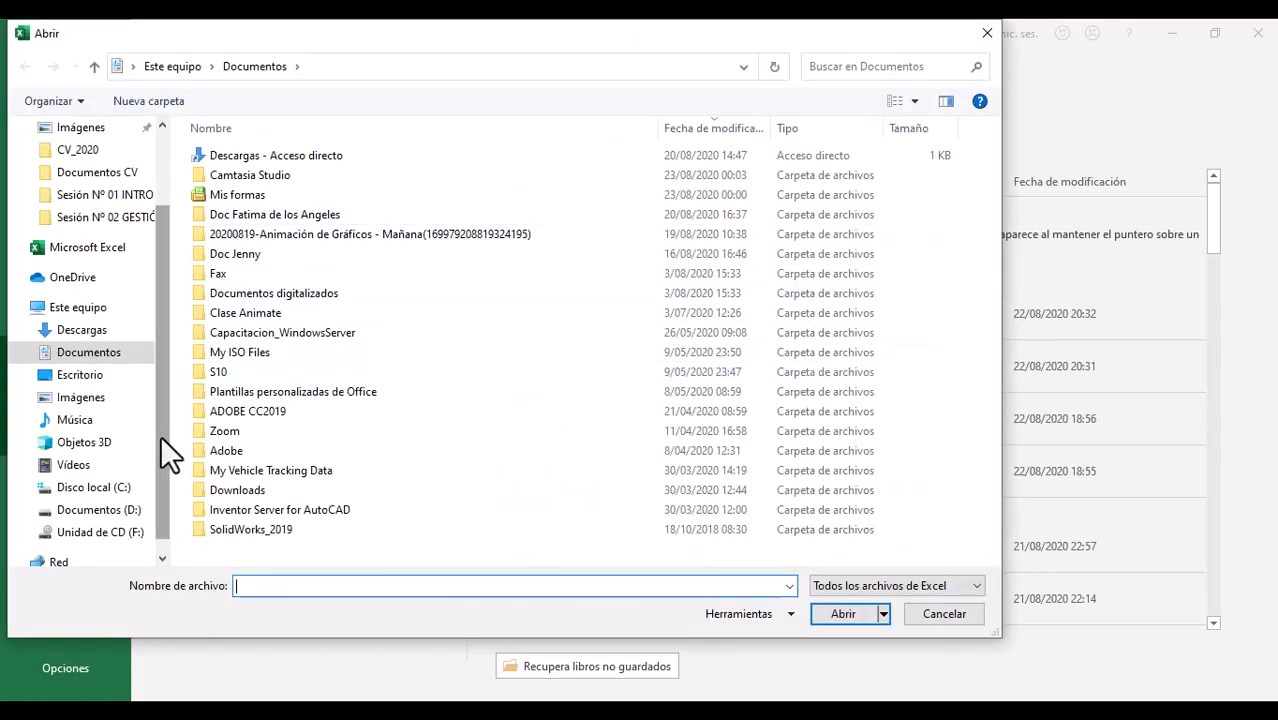
click(78, 376)
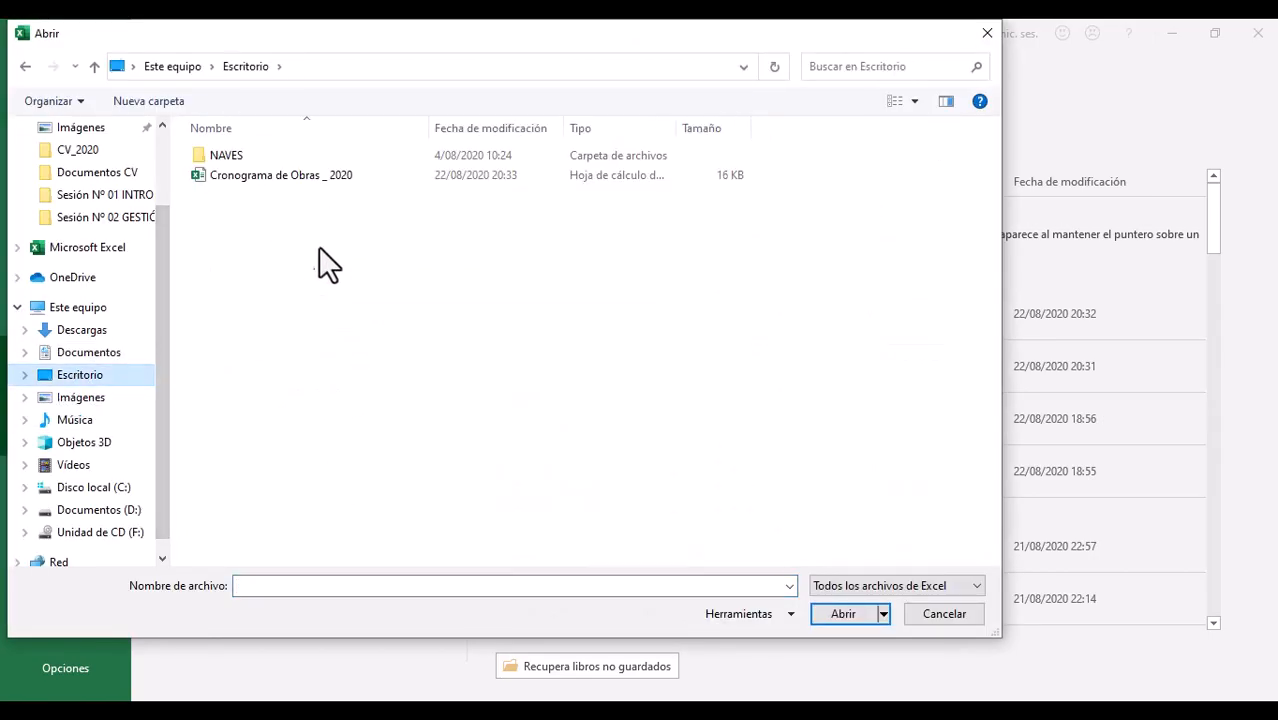
click(298, 175)
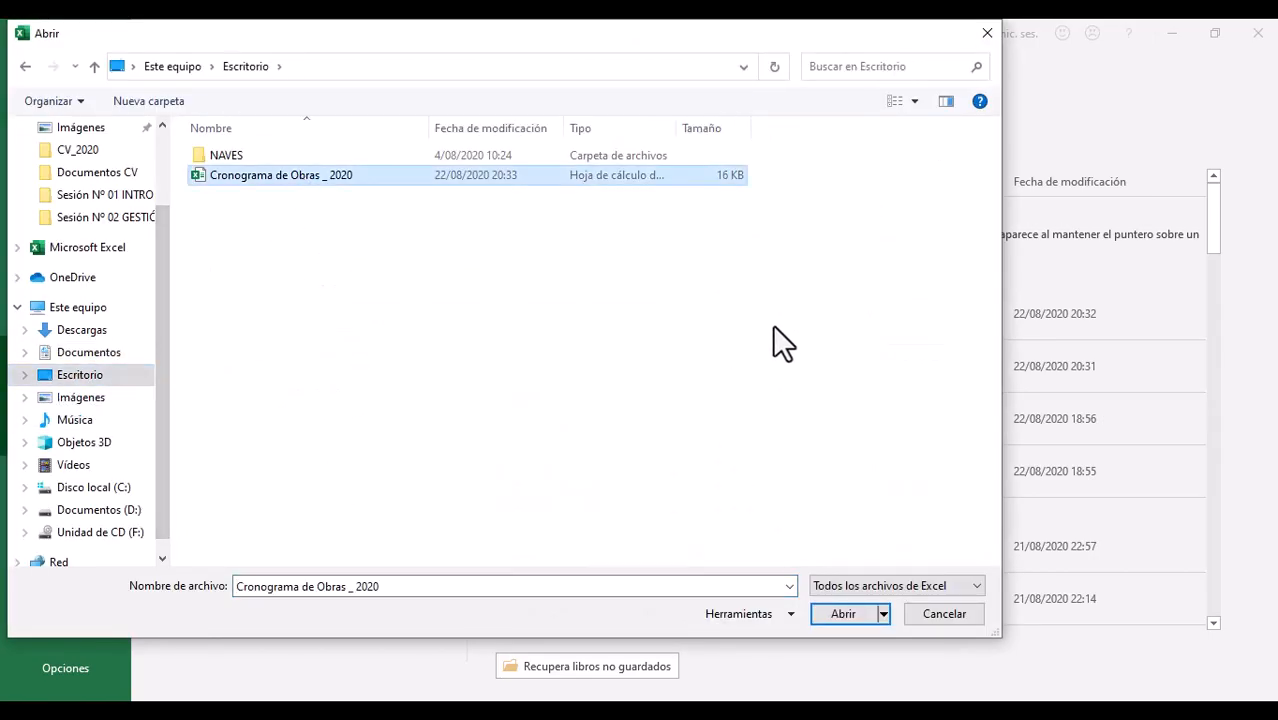
click(837, 612)
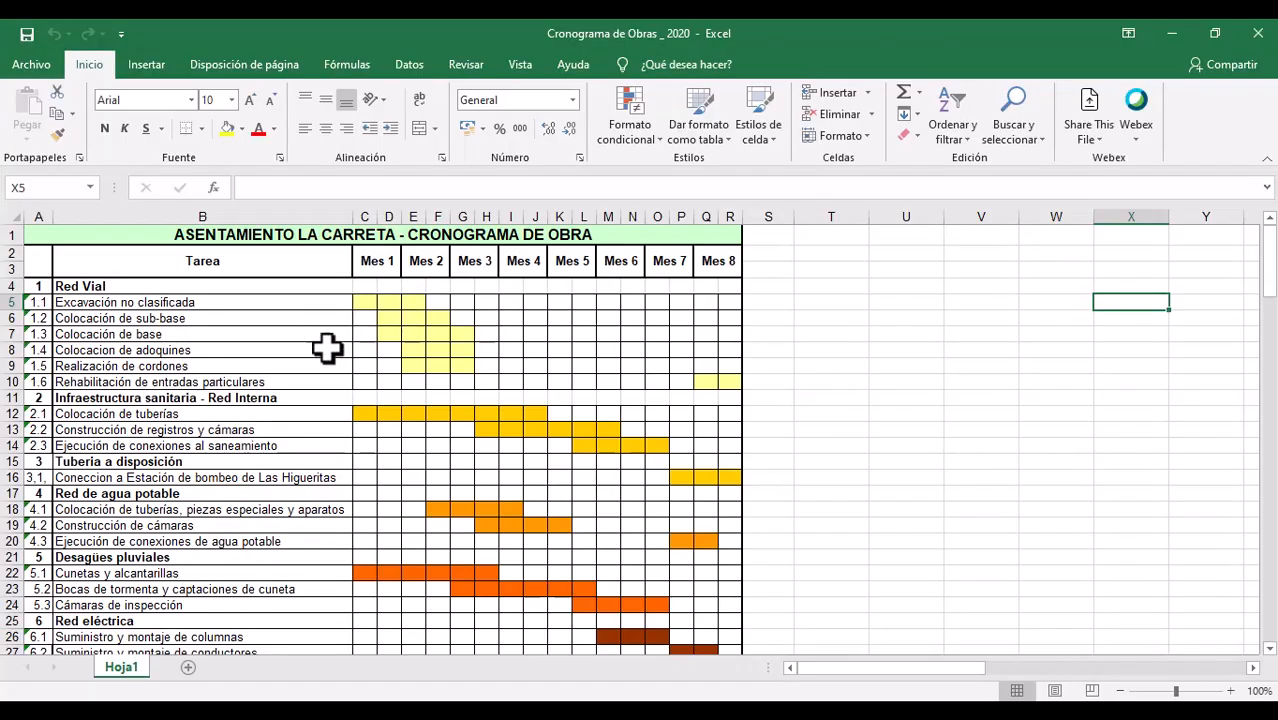
Step: Look through the task names listed in the Tarea column of the work schedule
click(171, 380)
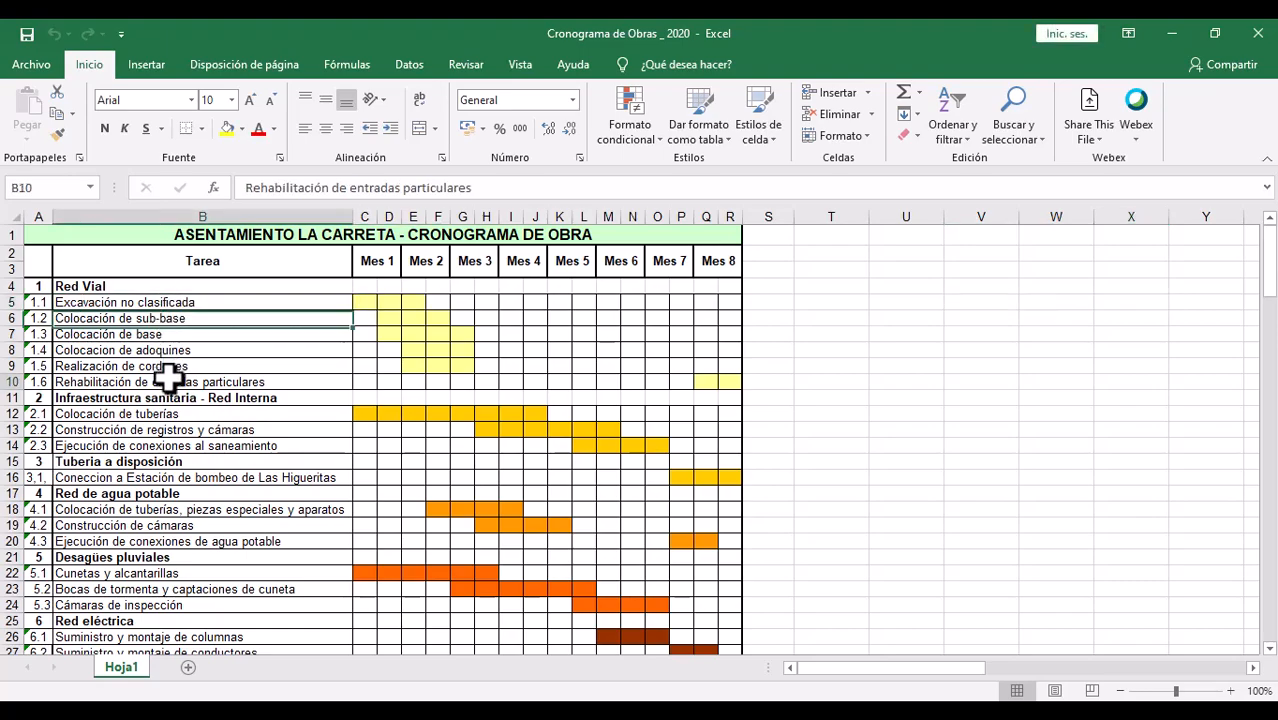
click(153, 459)
click(148, 537)
click(194, 489)
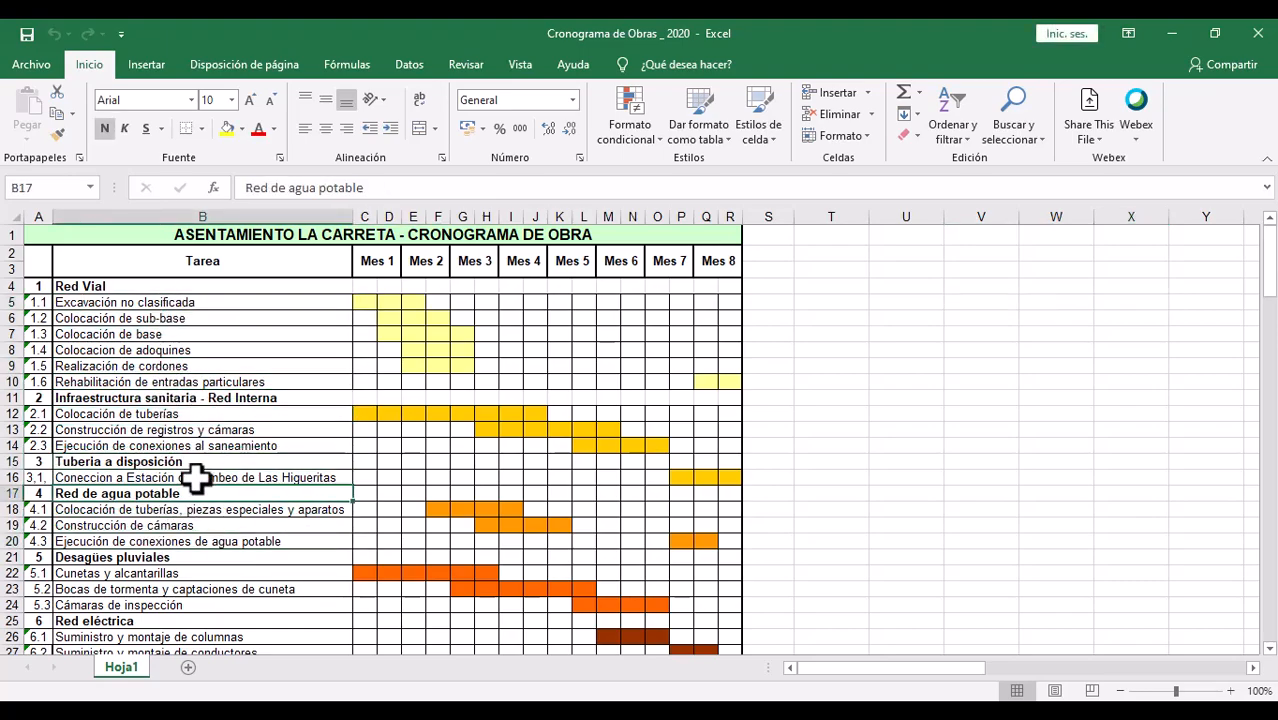
Step: Examine the monthly schedule bars and the task groups of the work schedule, from Red Vial down through the remaining rows
scroll(196, 478, down, 4)
scroll(196, 478, up, 4)
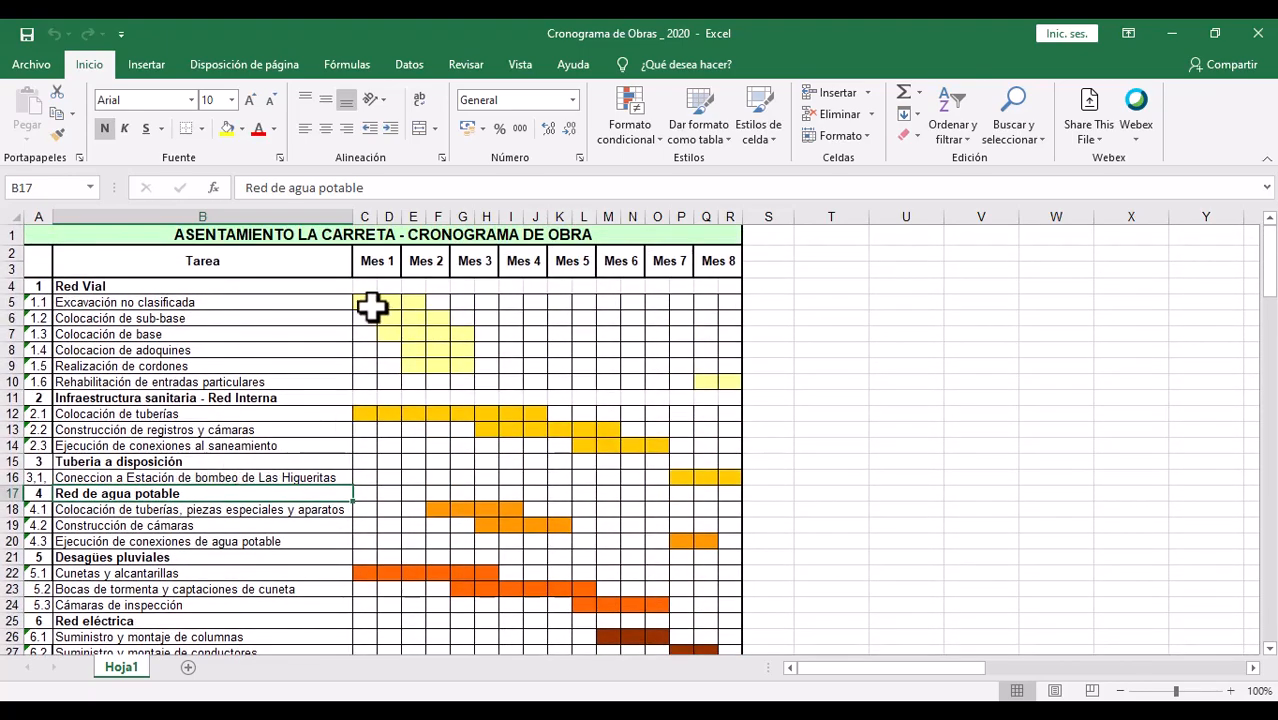
scroll(402, 408, down, 4)
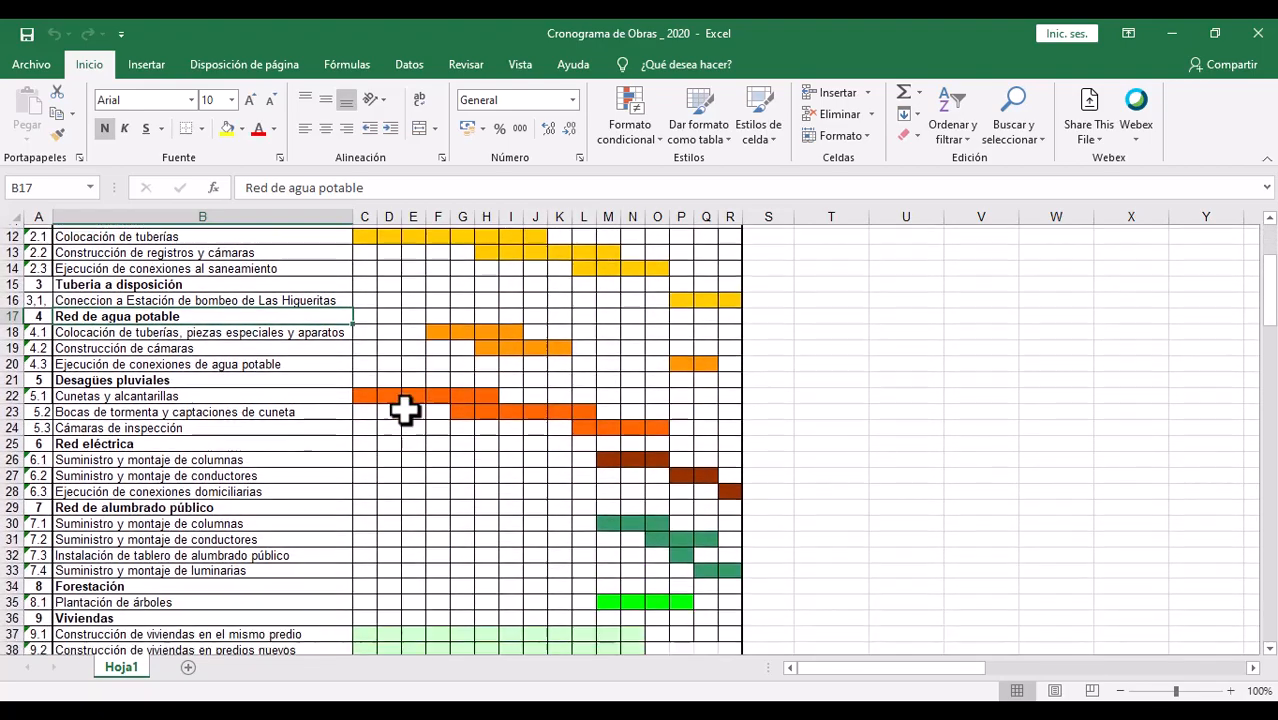
scroll(405, 408, down, 3)
scroll(280, 460, up, 5)
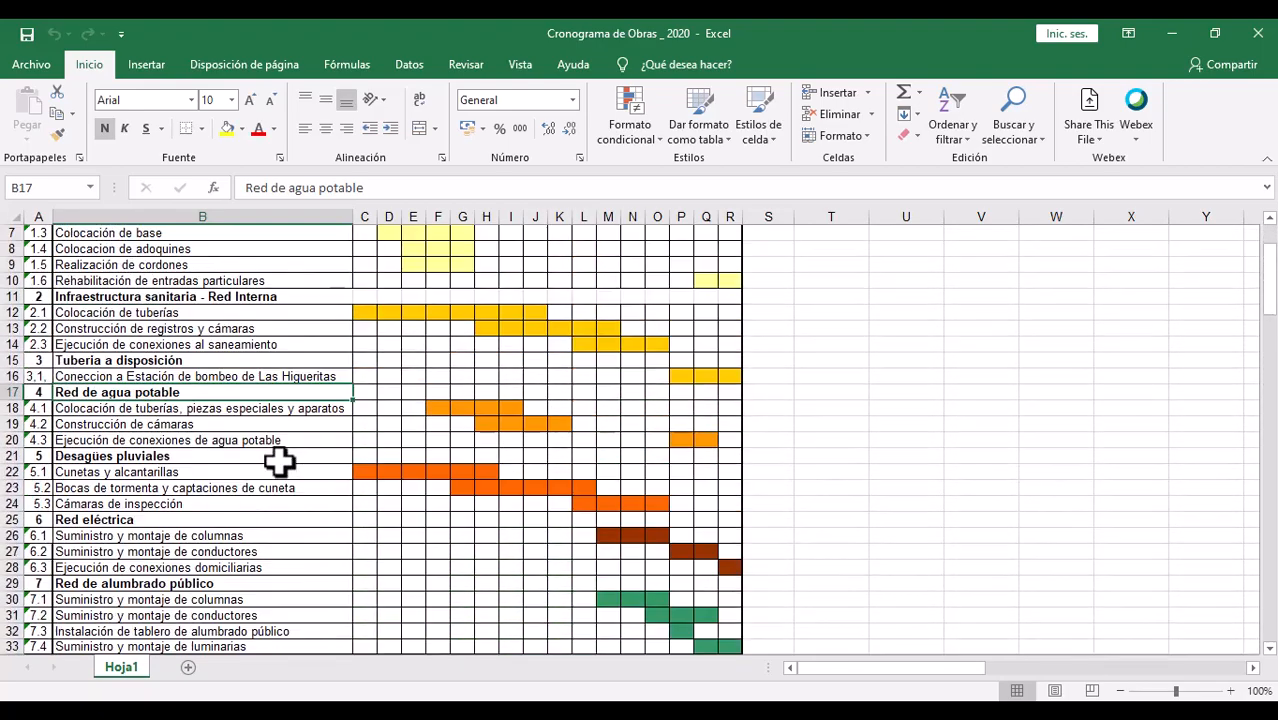
scroll(280, 460, up, 2)
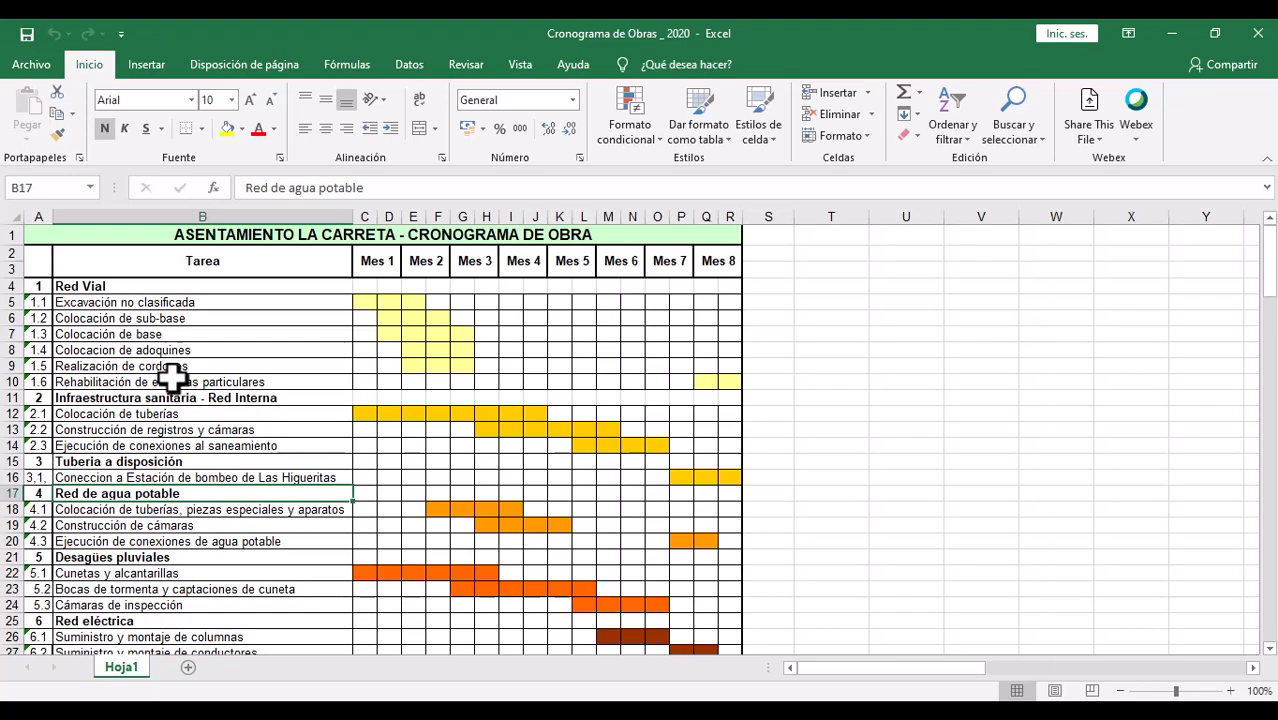
click(96, 287)
click(106, 318)
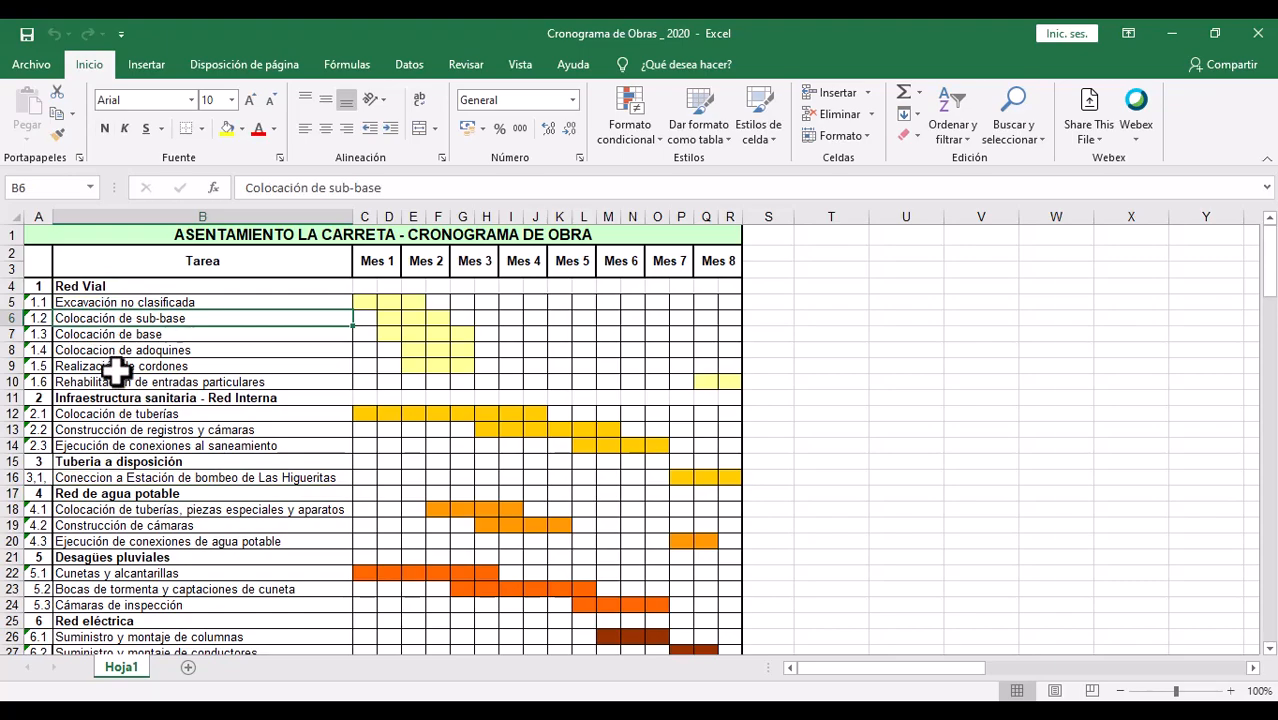
click(114, 366)
click(125, 472)
click(128, 380)
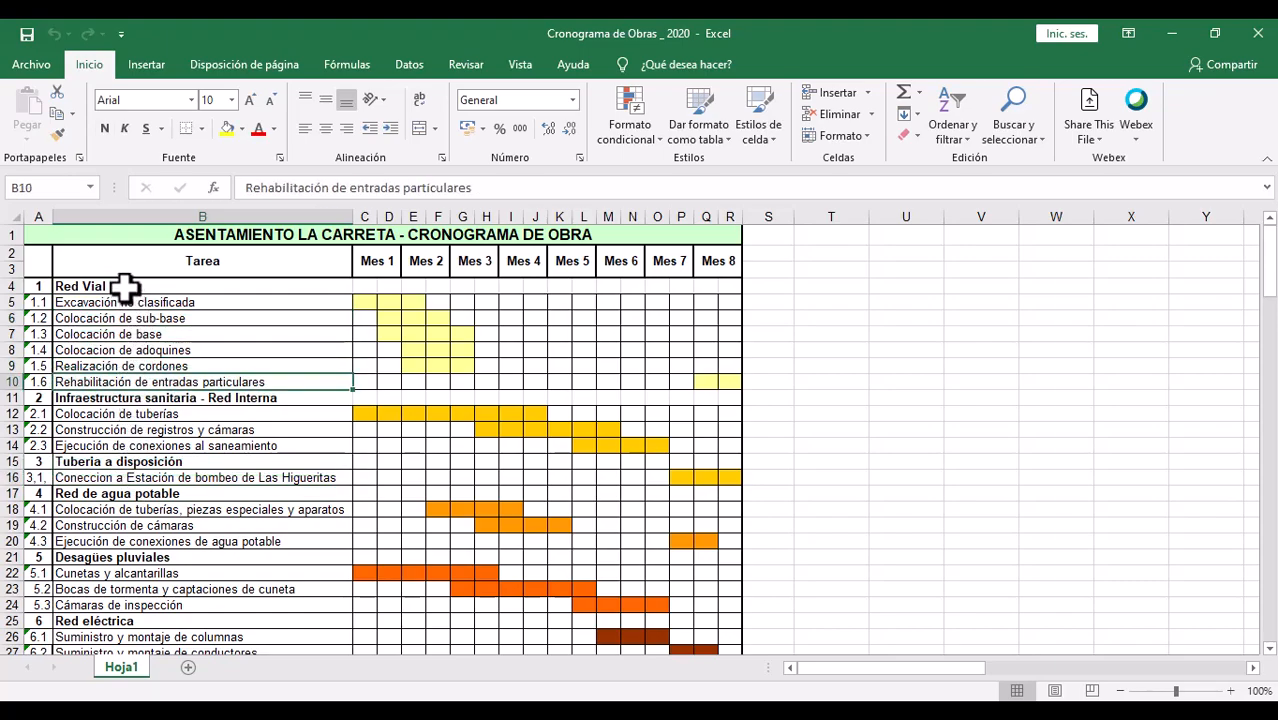
click(125, 287)
click(153, 363)
click(157, 476)
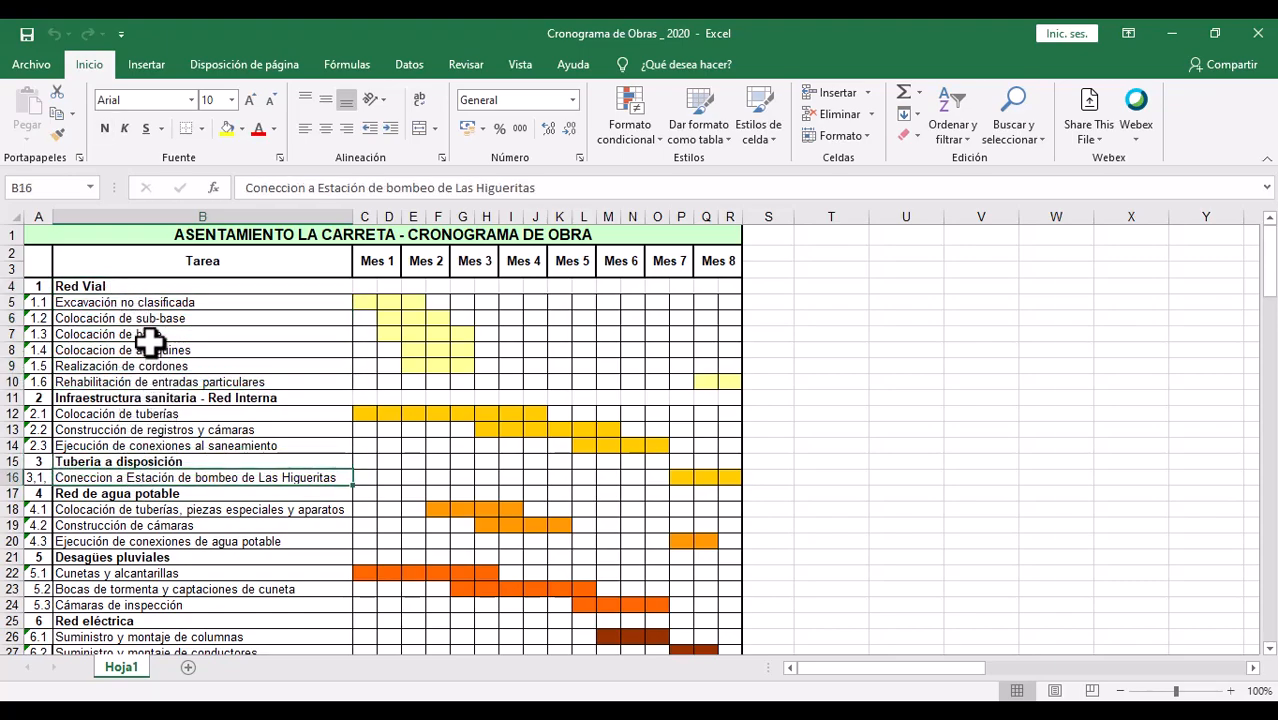
Step: Copy the Red Vial heading and its six tasks, cells B4 to B10 of the work schedule
click(130, 286)
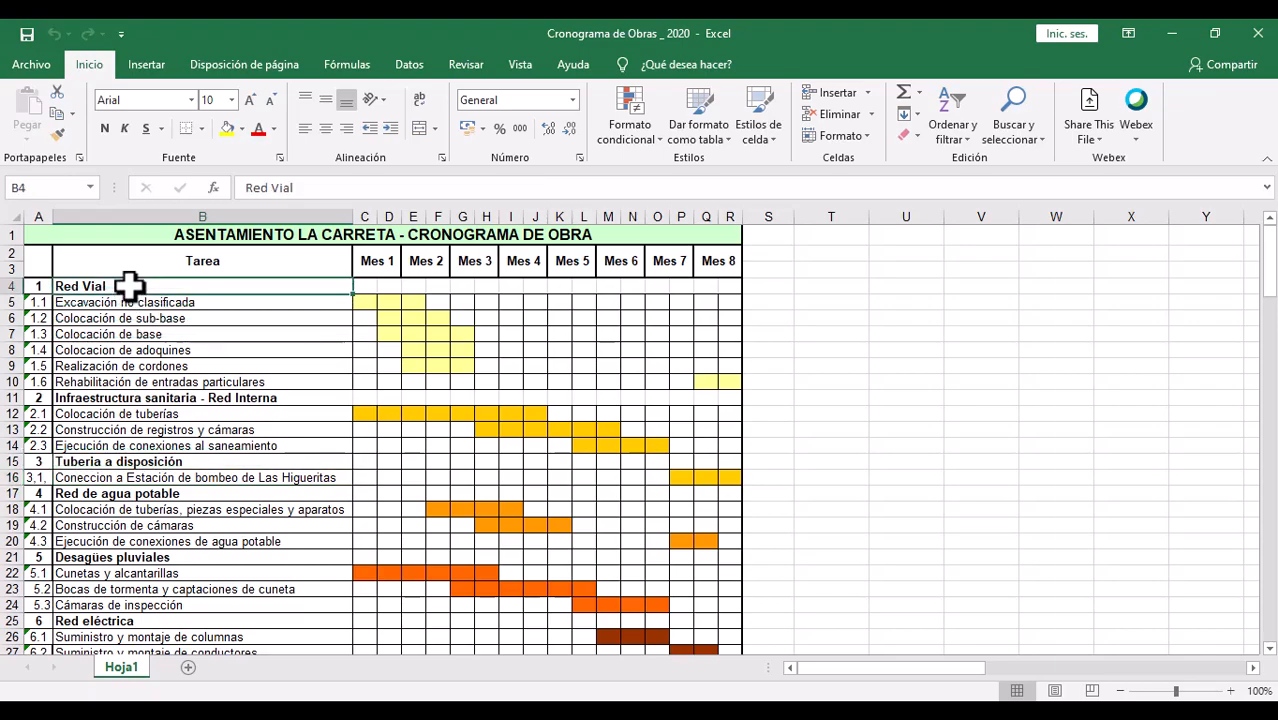
drag(130, 286, 124, 378)
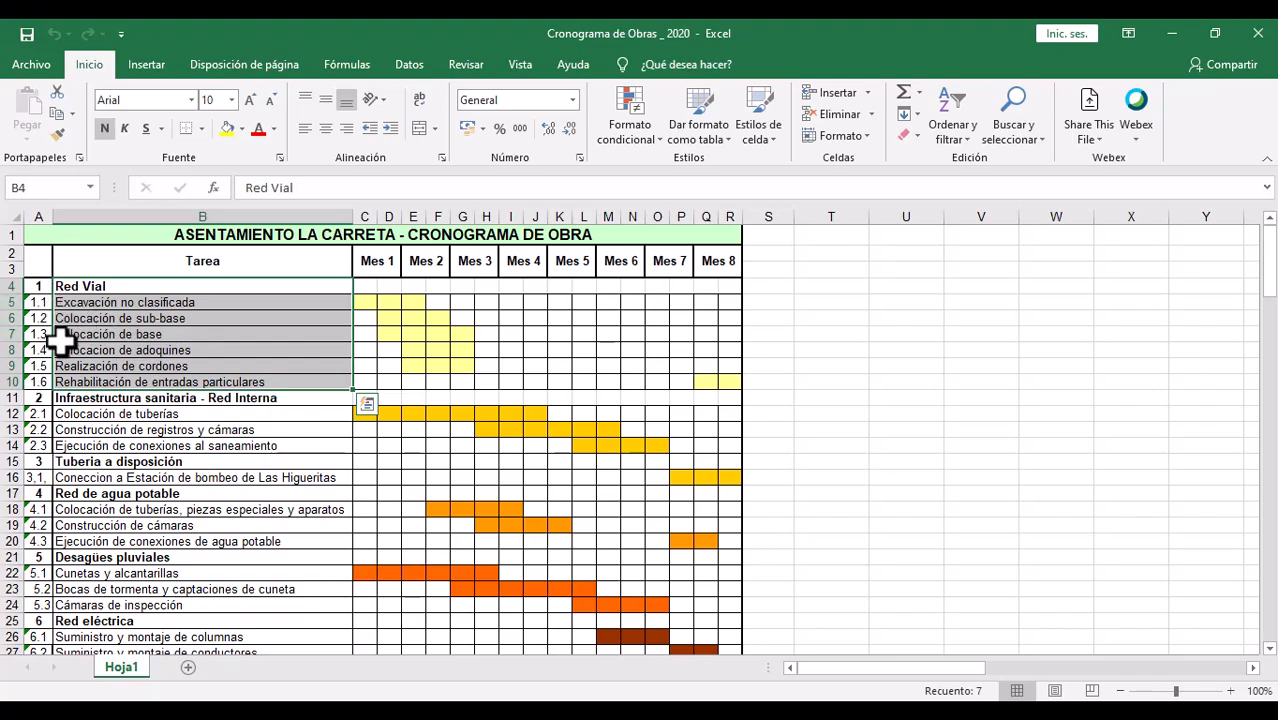
right_click(122, 302)
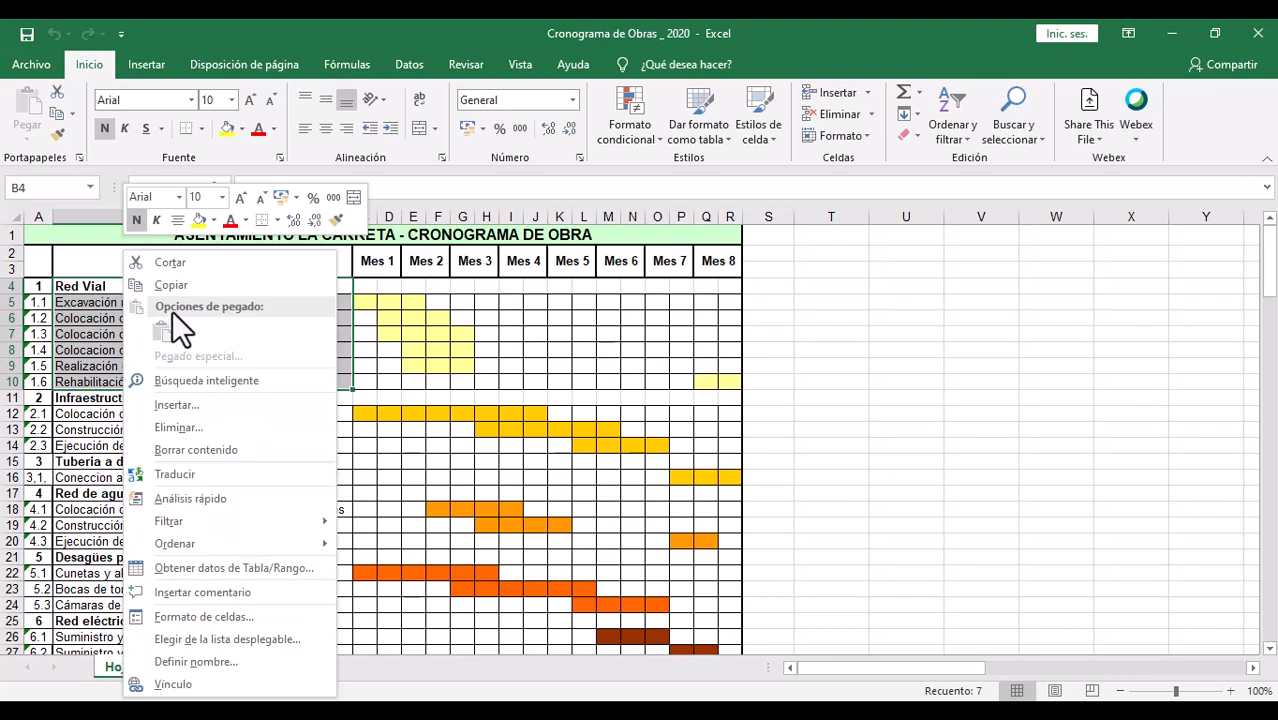
click(170, 285)
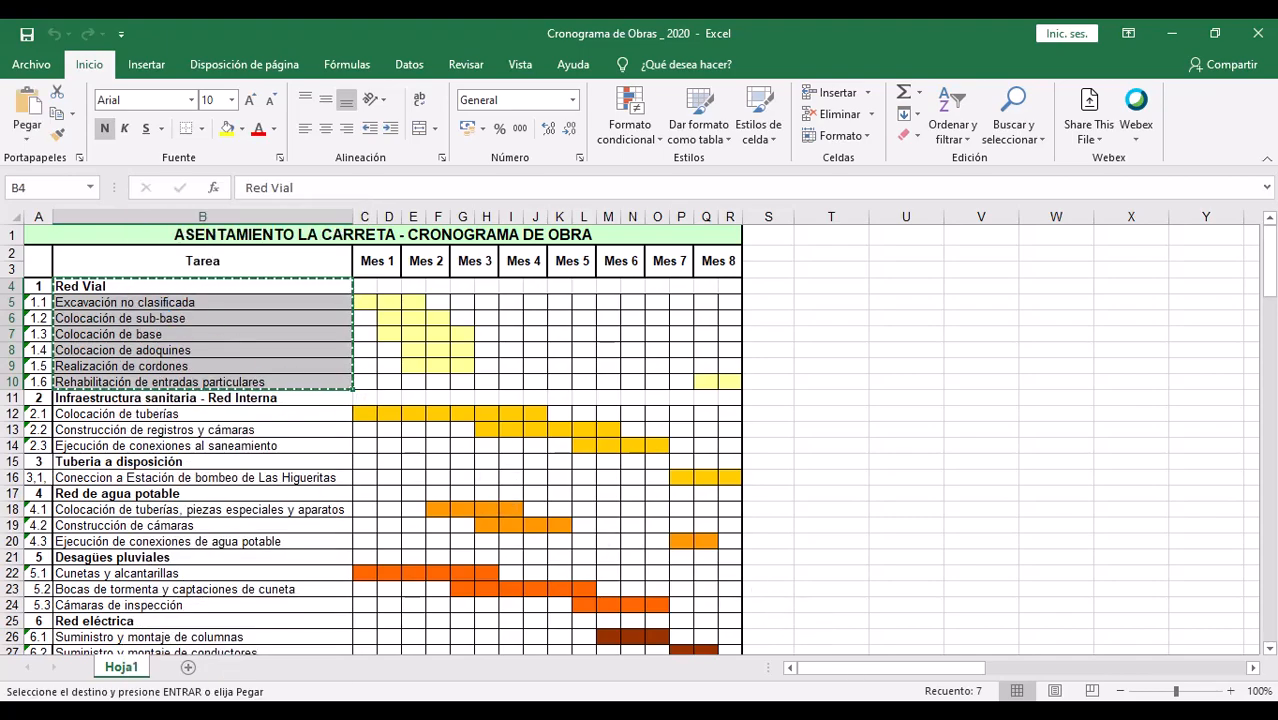
Step: Switch to Project, paste the copied Red Vial tasks from the first row of Nombre de tarea, and widen that column to fit the names
key(alt+Tab)
click(240, 308)
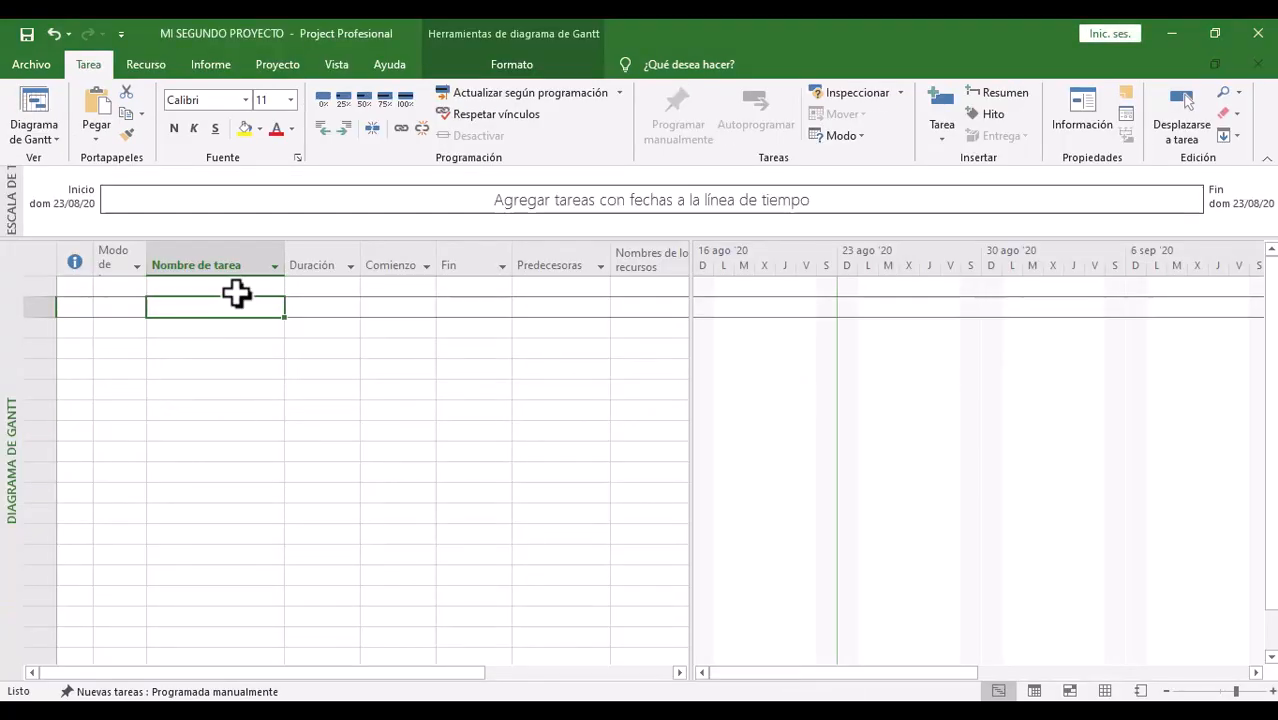
click(221, 288)
right_click(221, 288)
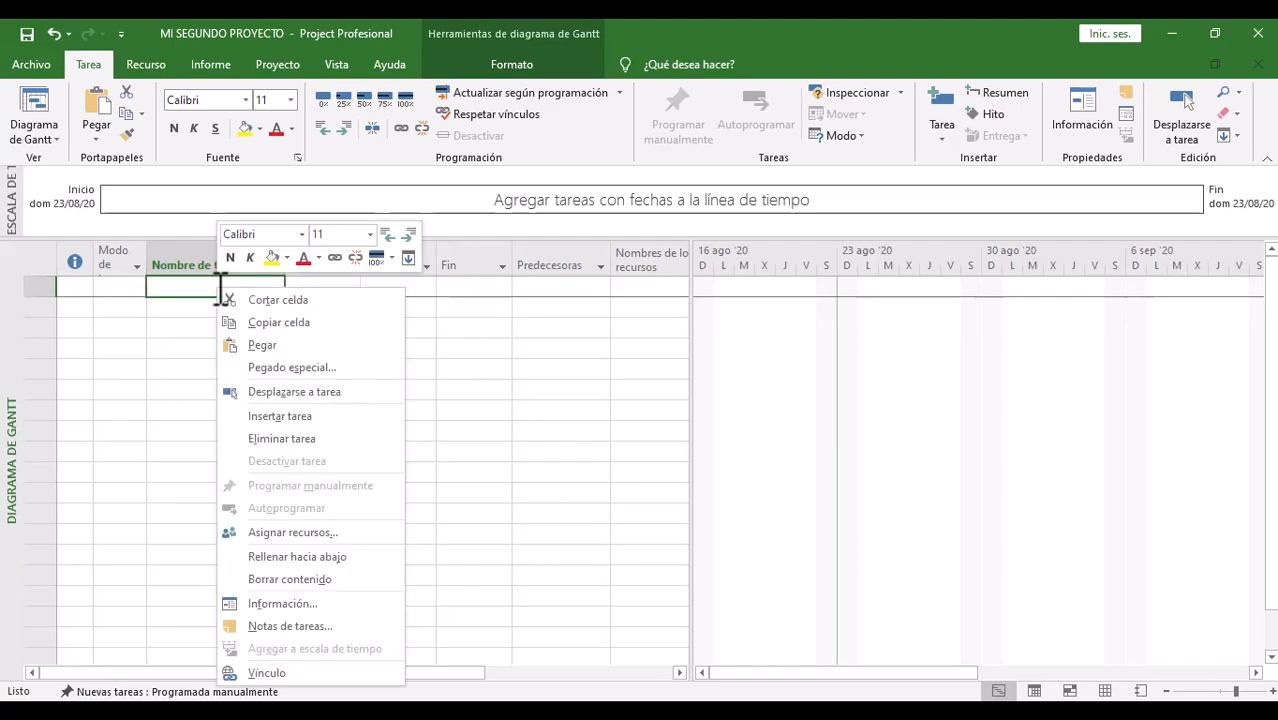
click(260, 343)
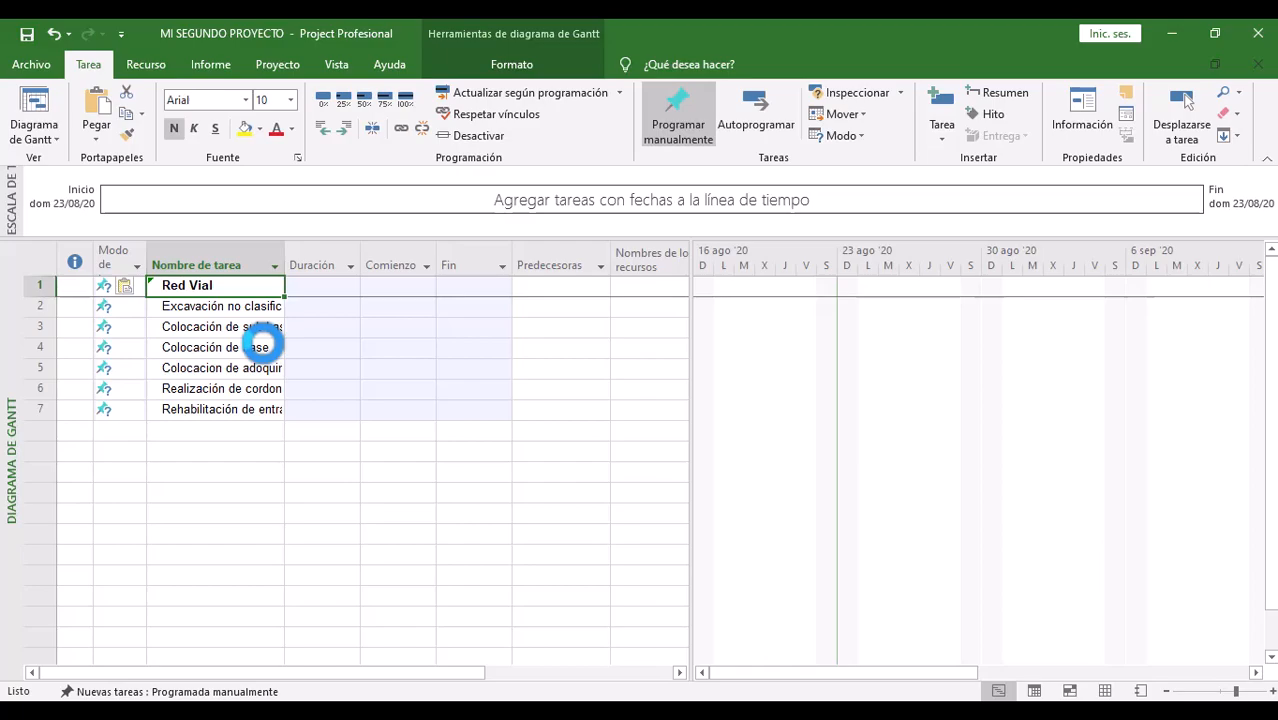
drag(285, 256, 407, 255)
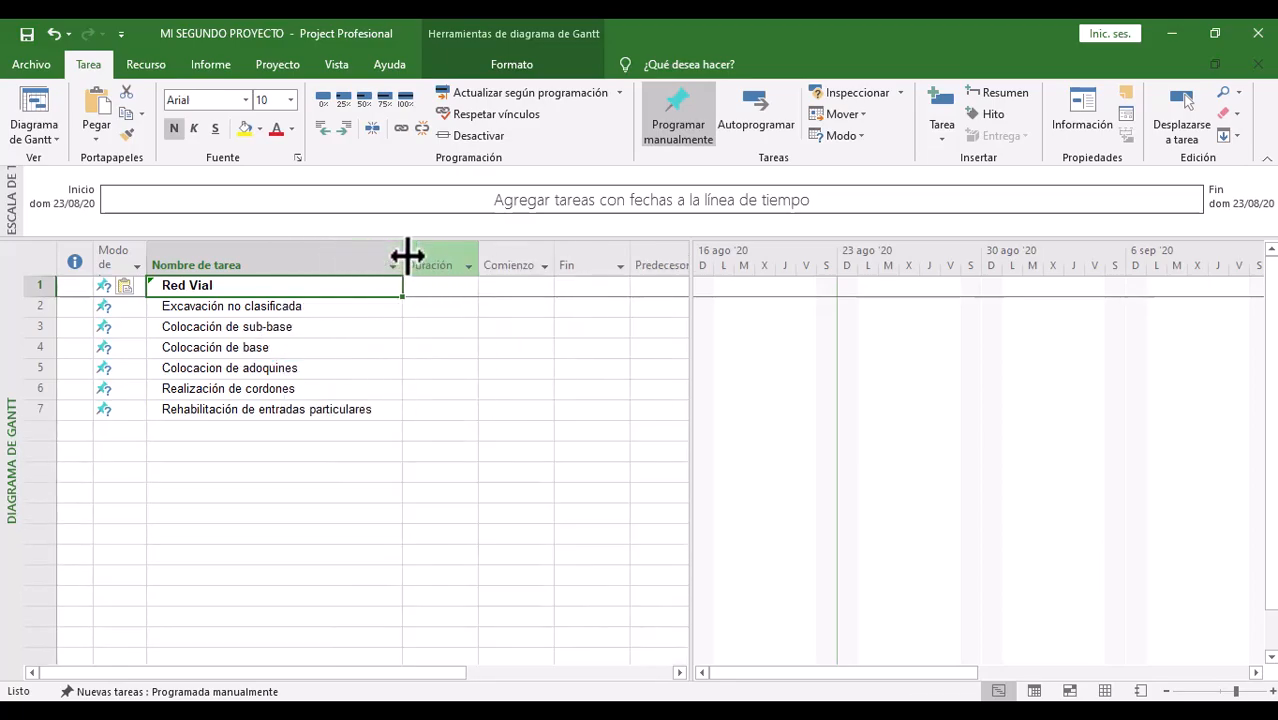
click(295, 432)
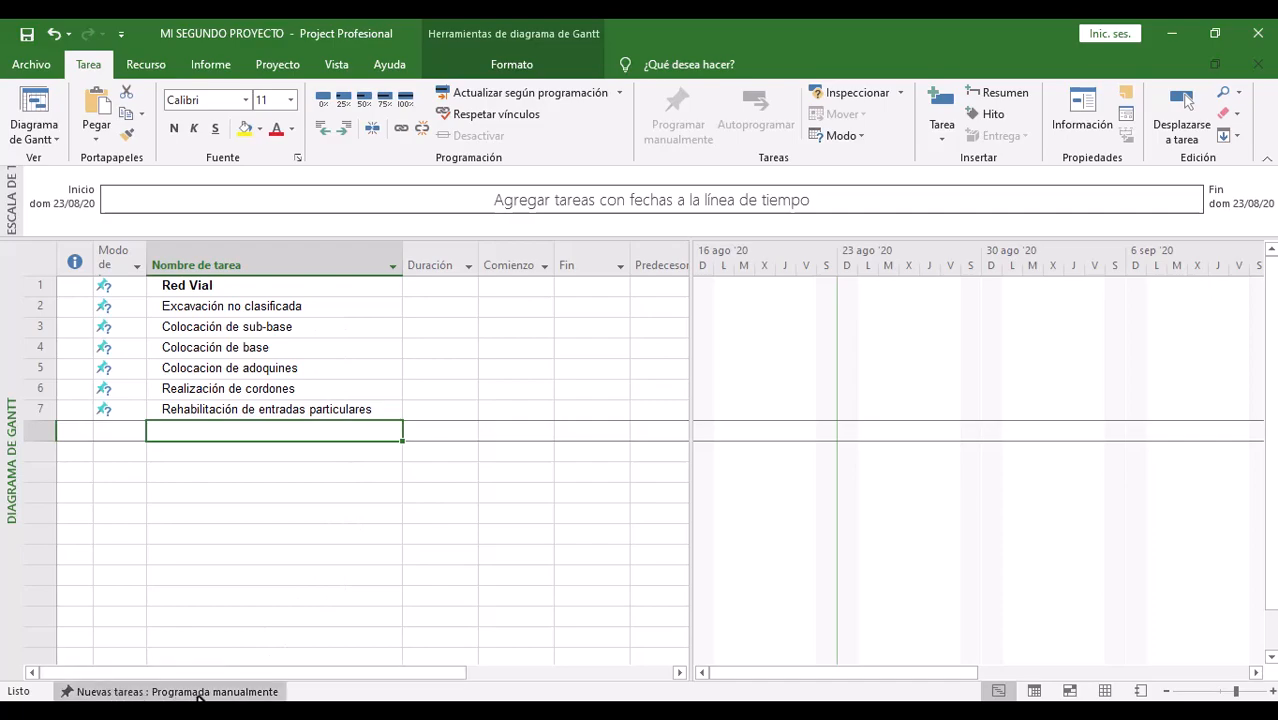
Step: Examine the Duración, Comienzo and Fin cells of the manually scheduled task Excavación no clasificada and the rows around it
click(272, 312)
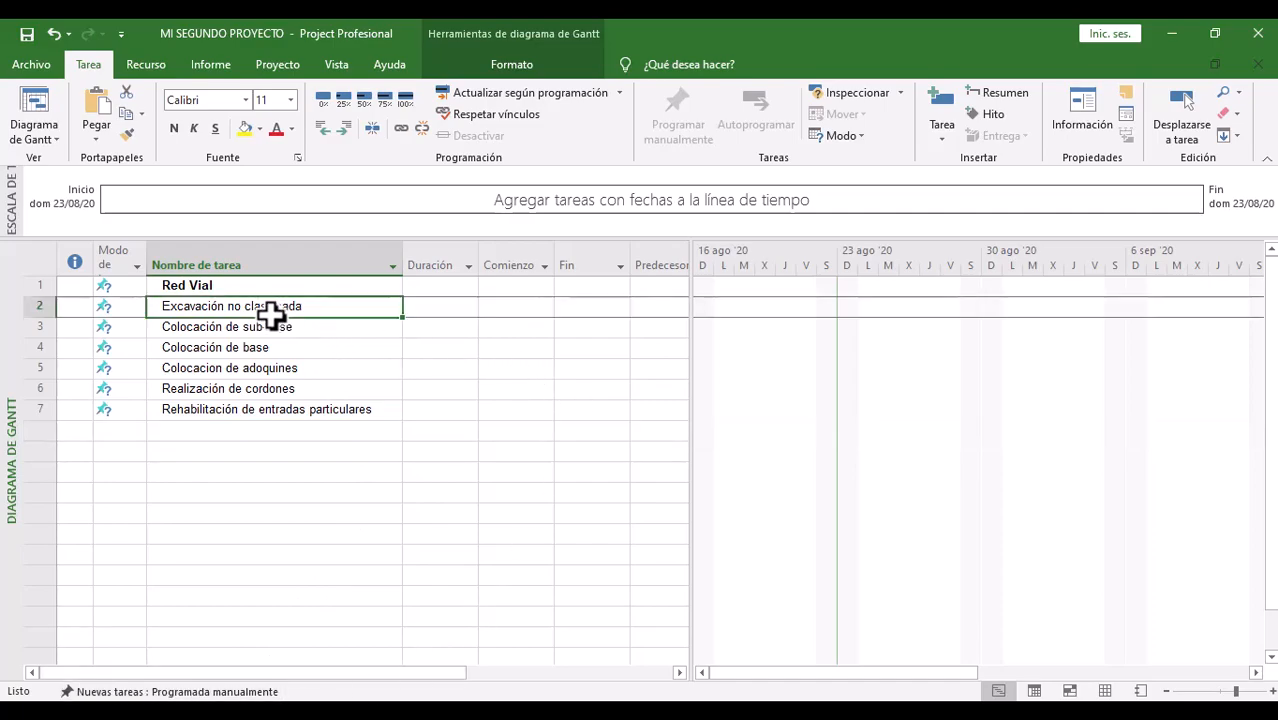
click(430, 306)
click(494, 304)
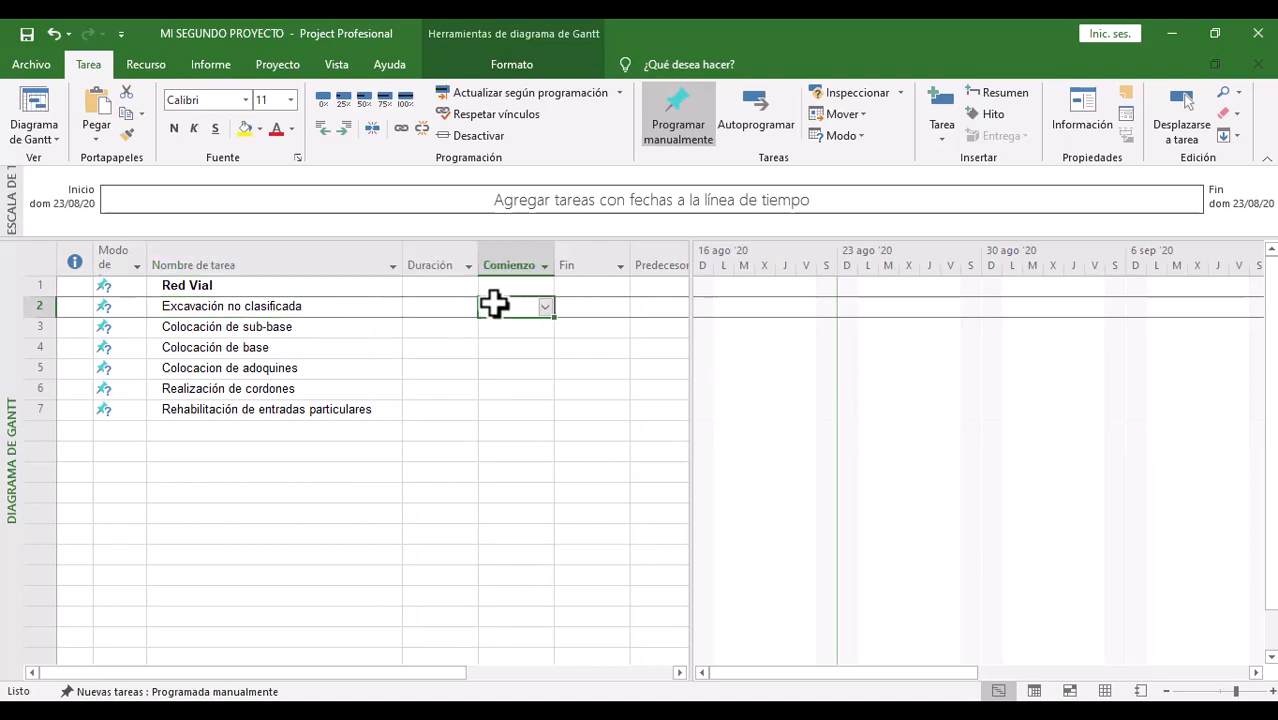
click(579, 305)
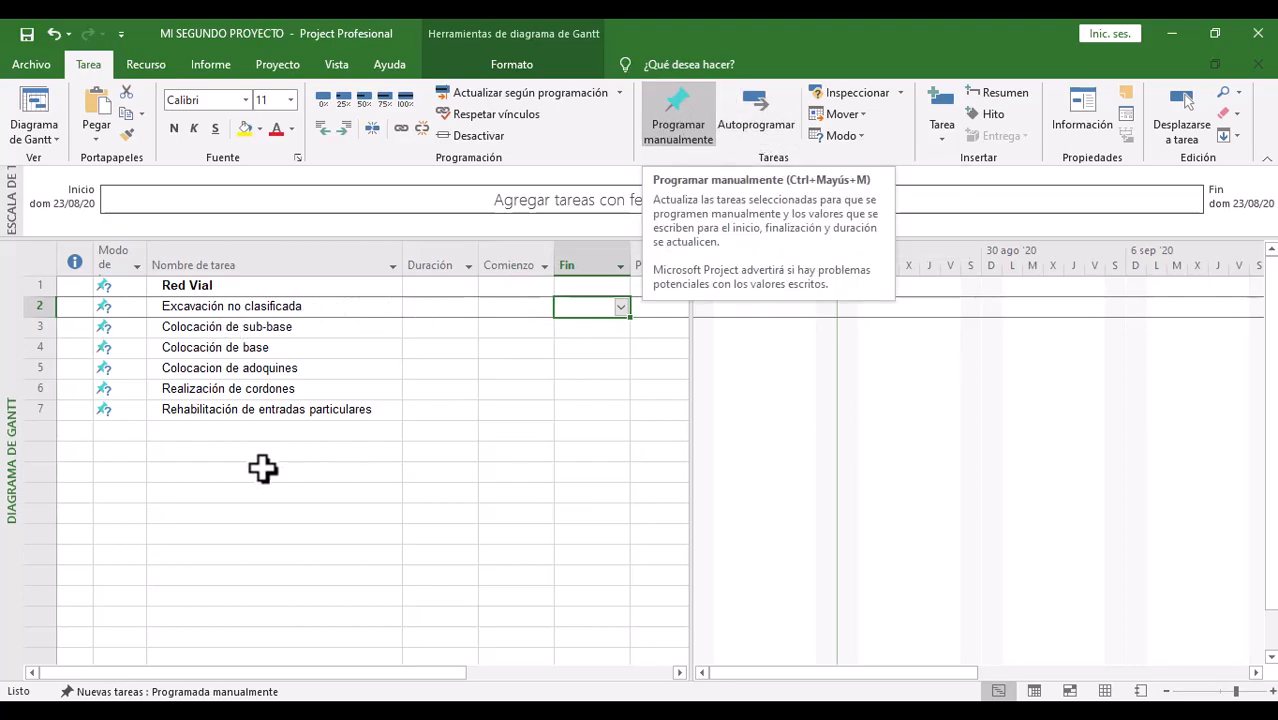
click(188, 433)
click(184, 432)
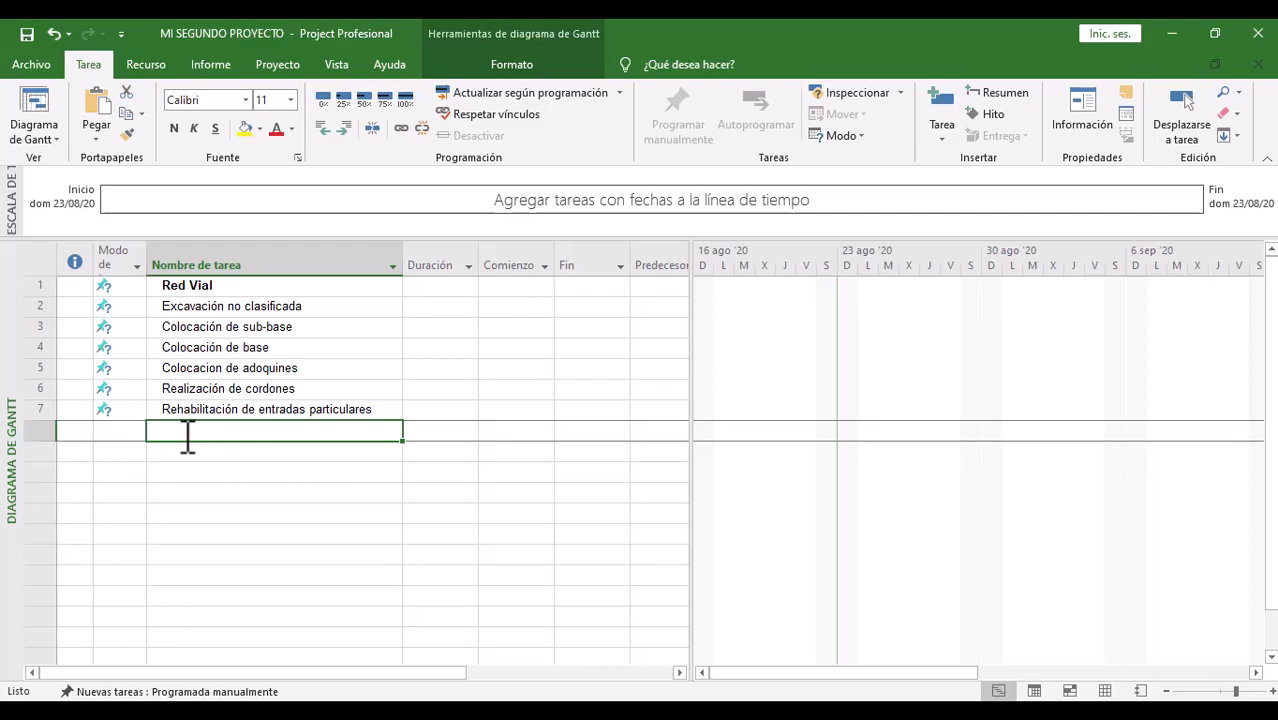
click(210, 366)
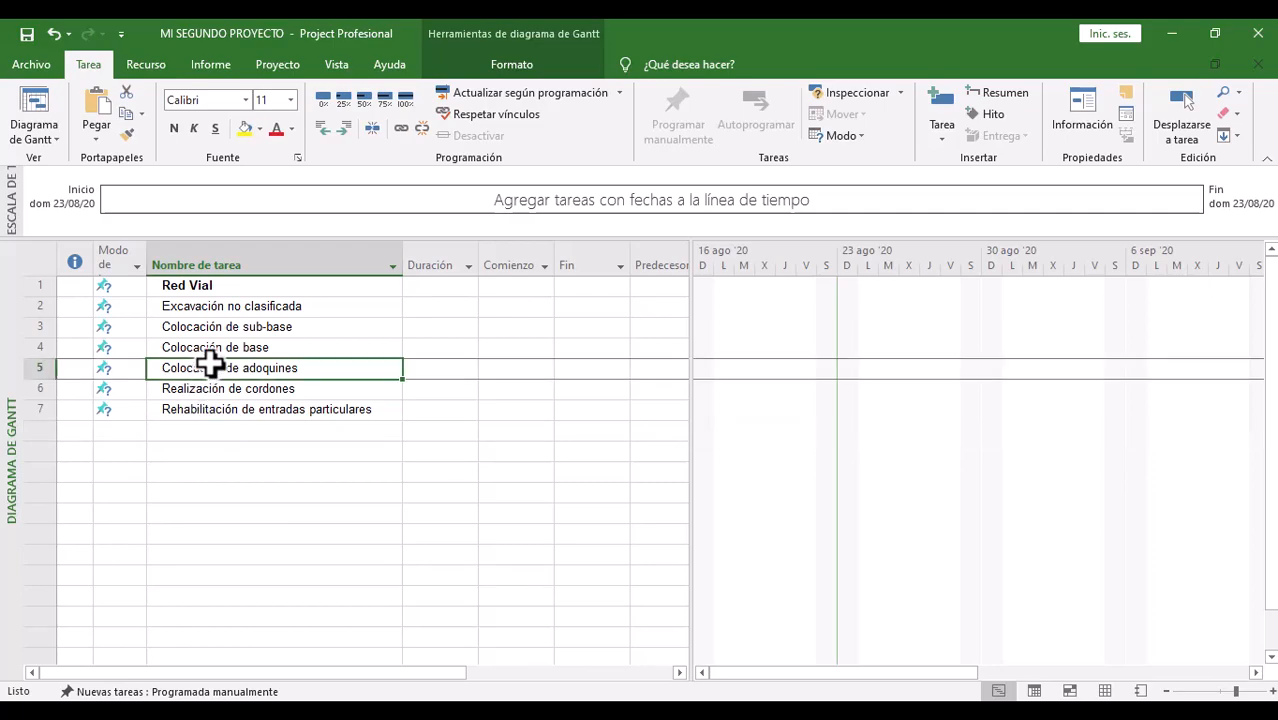
click(247, 436)
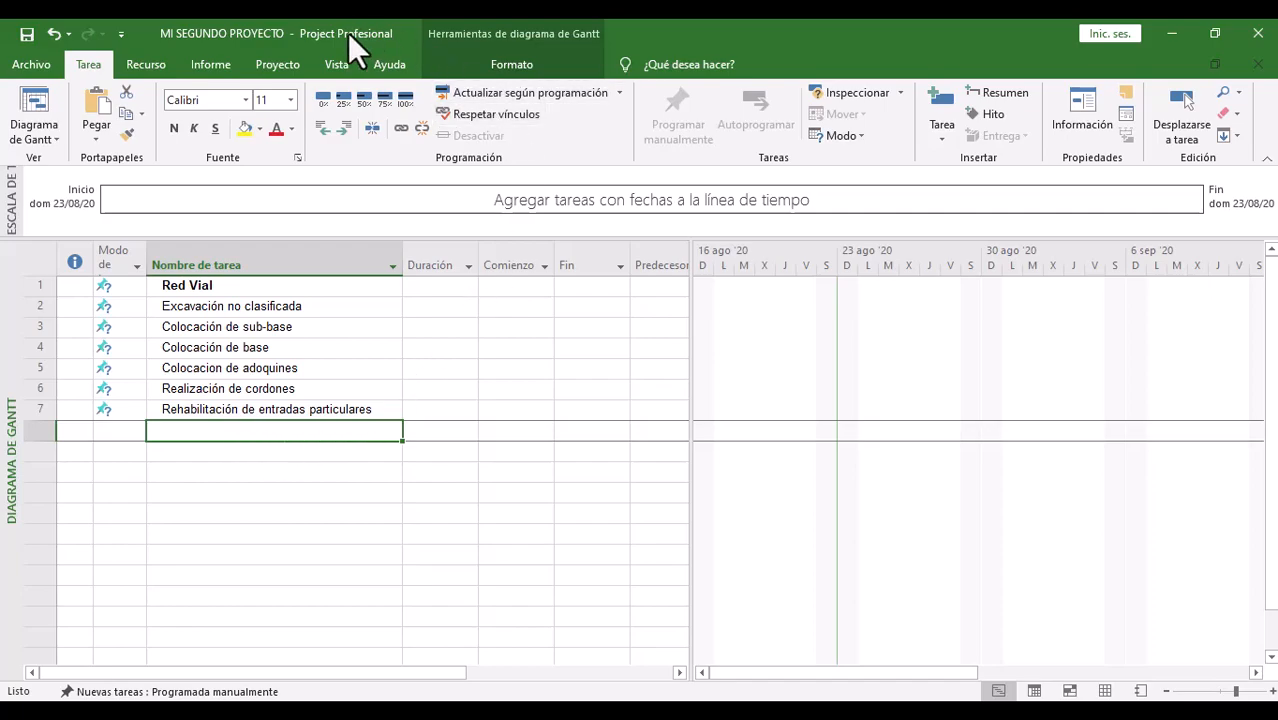
Step: Set the project's start date to lun 31/08/2020 and the scheduling mode for new tasks to Programada automáticamente
click(284, 64)
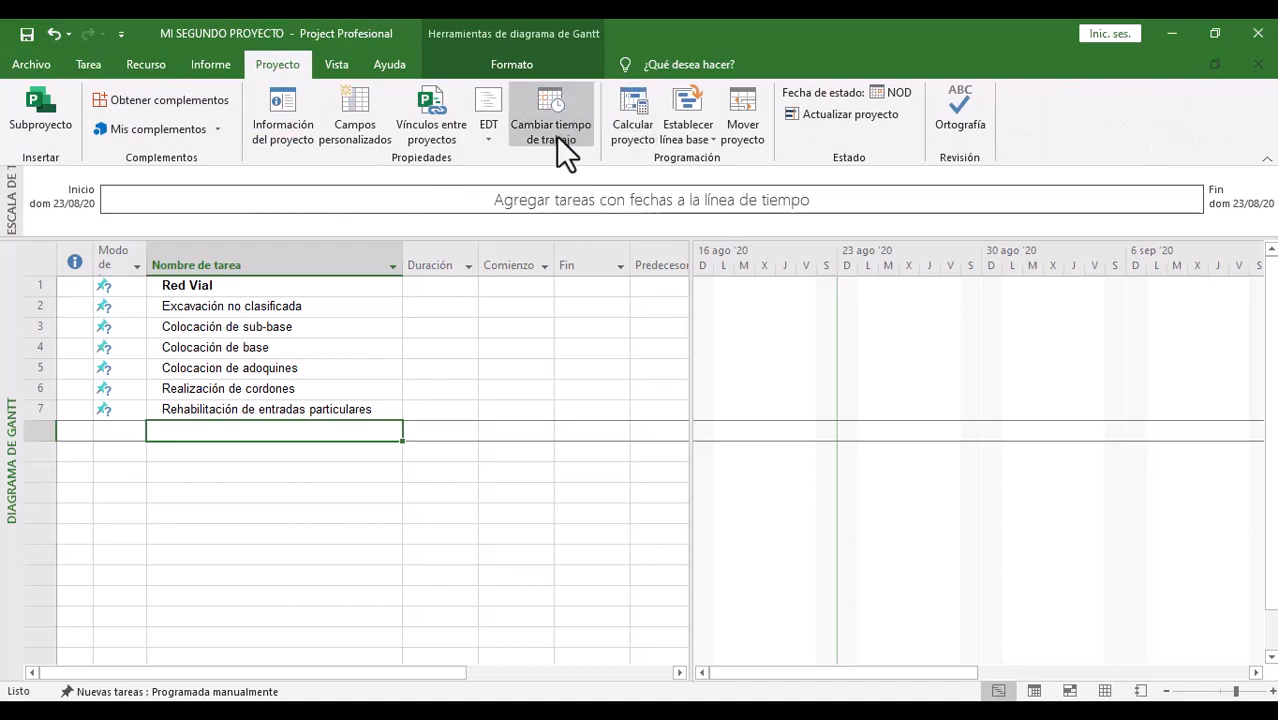
click(282, 111)
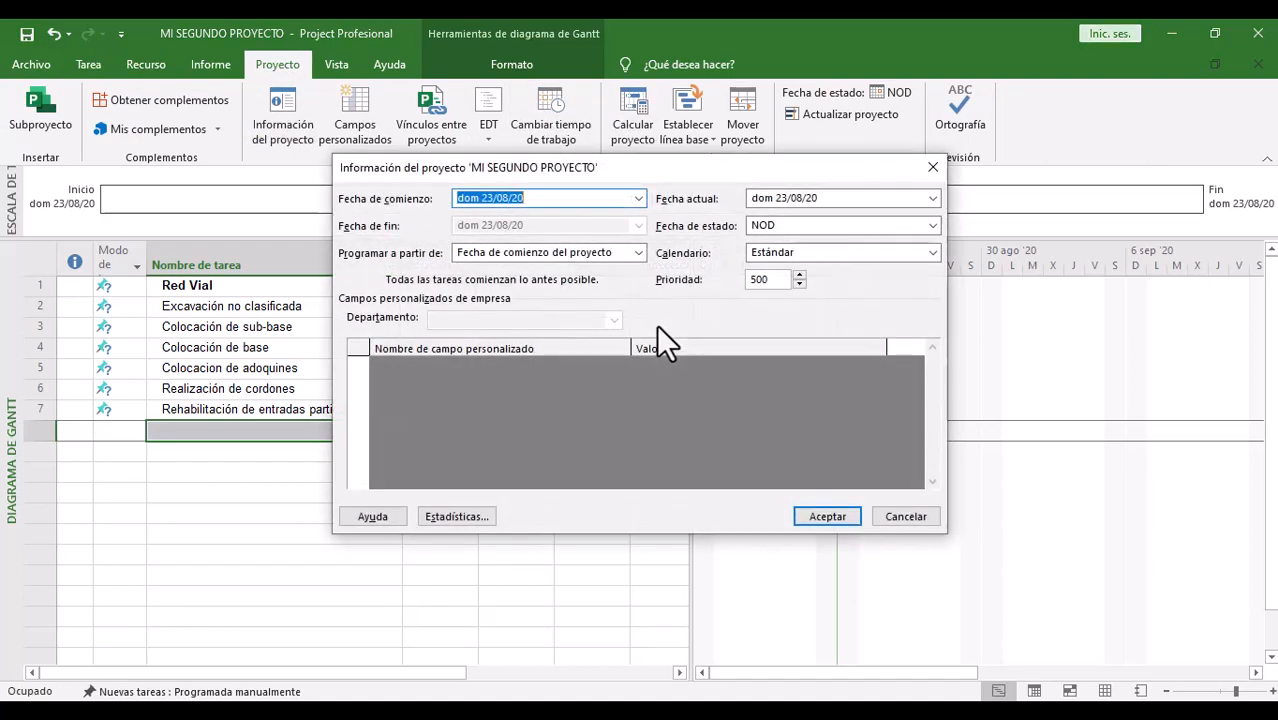
click(639, 199)
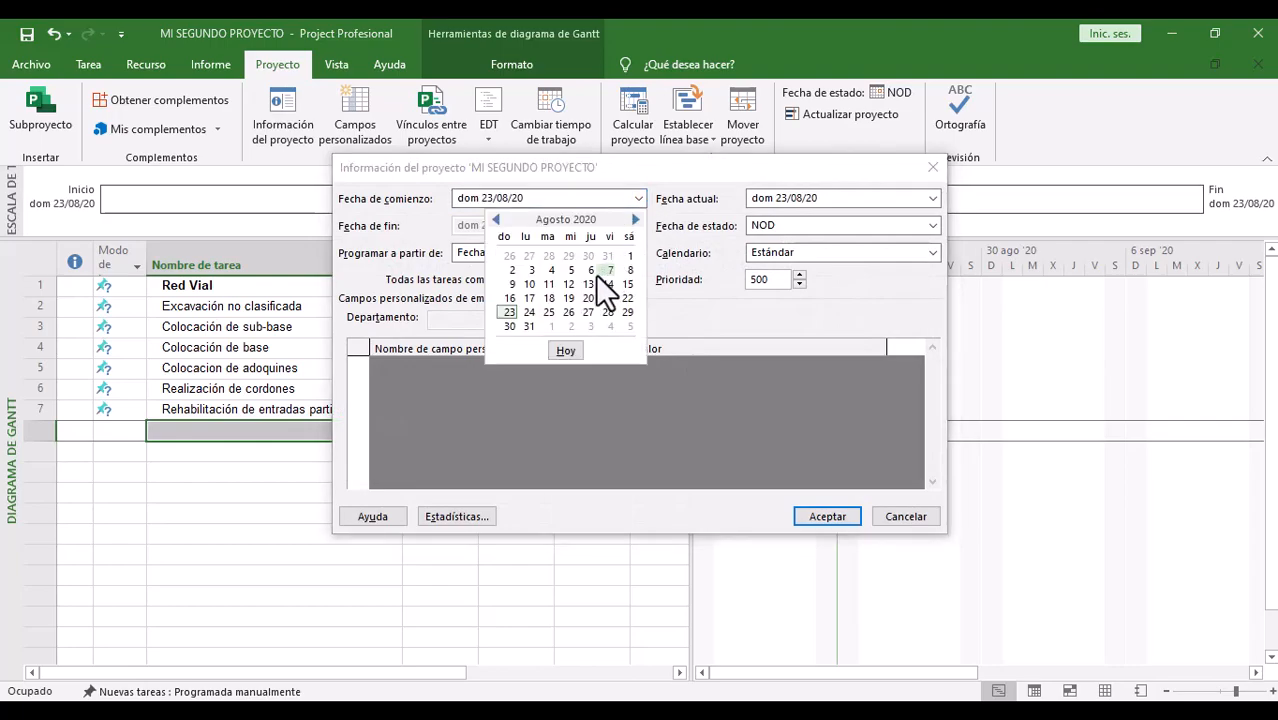
click(527, 326)
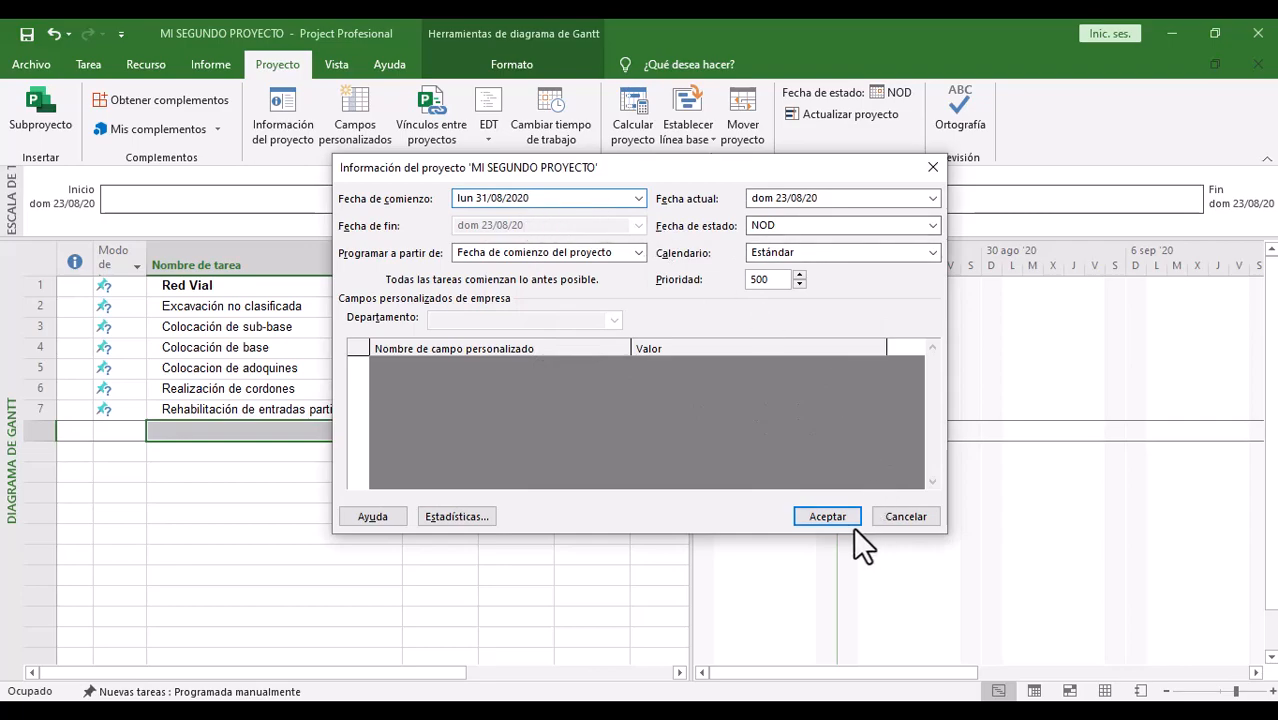
click(826, 516)
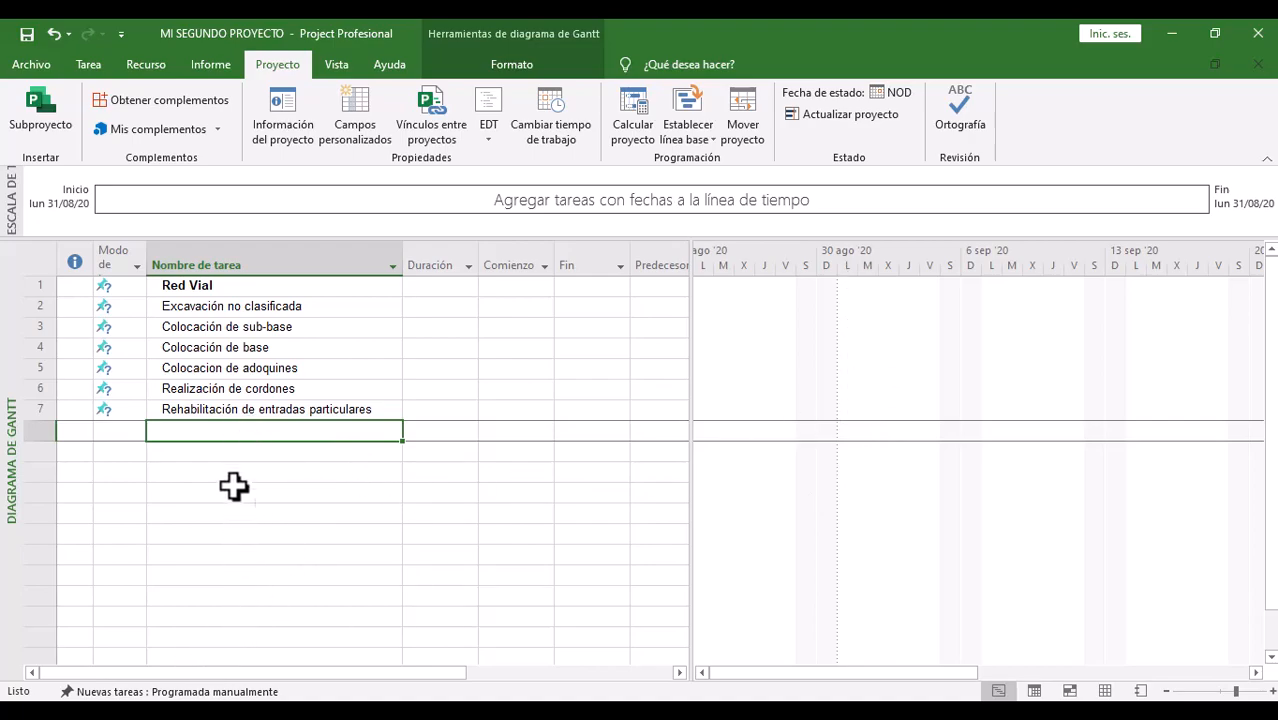
click(176, 694)
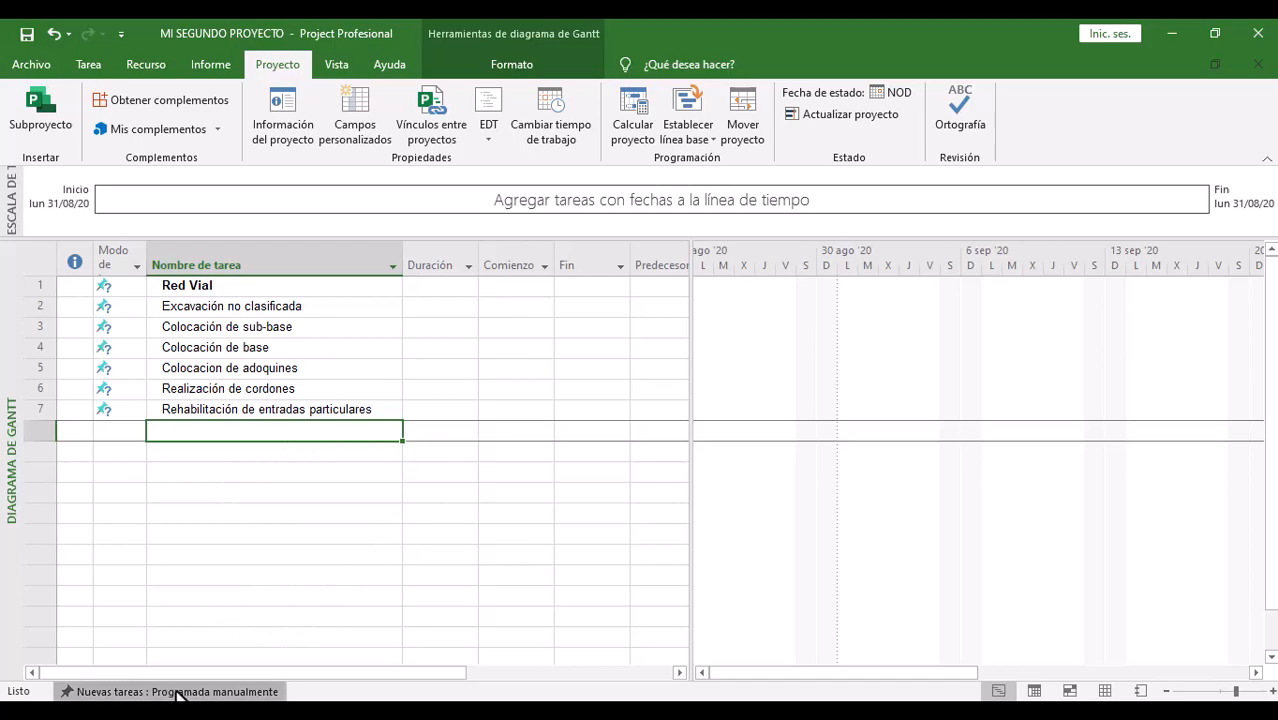
click(193, 647)
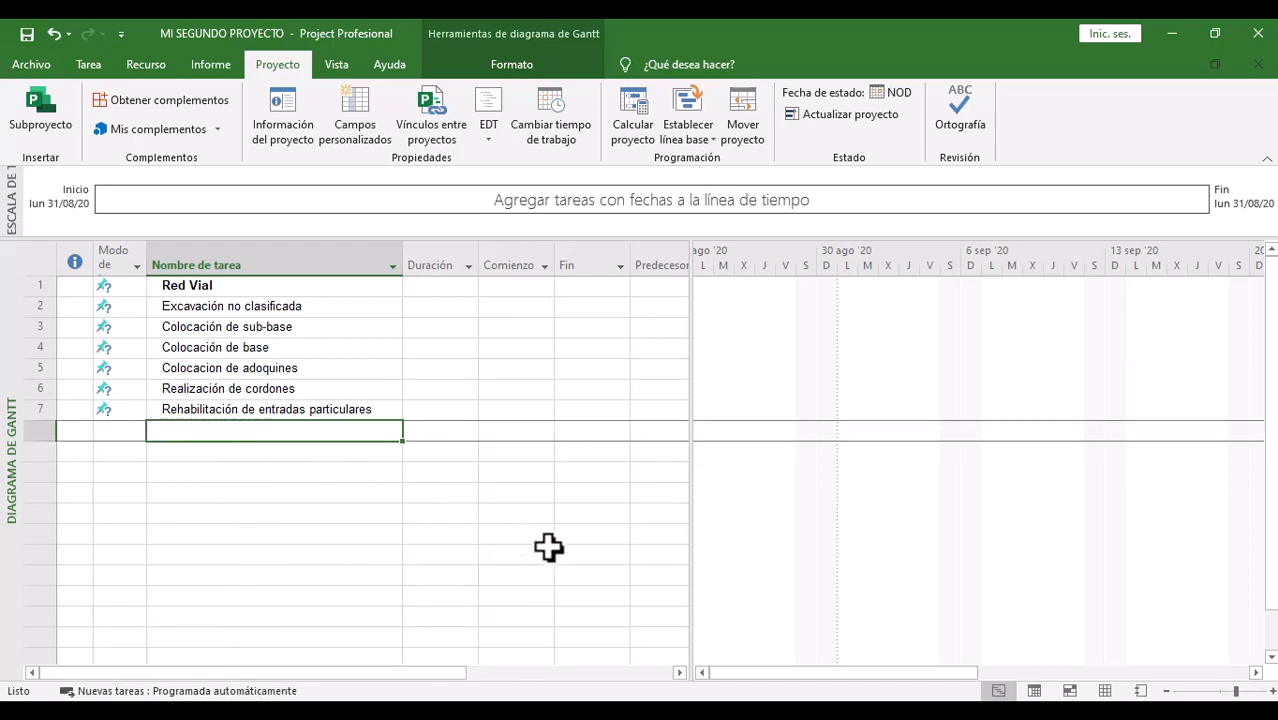
Step: Switch to the Excel work schedule and copy the remaining task names, from Infraestructura sanitaria - Red Interna in B11 to Cañada in B43
key(alt+Tab)
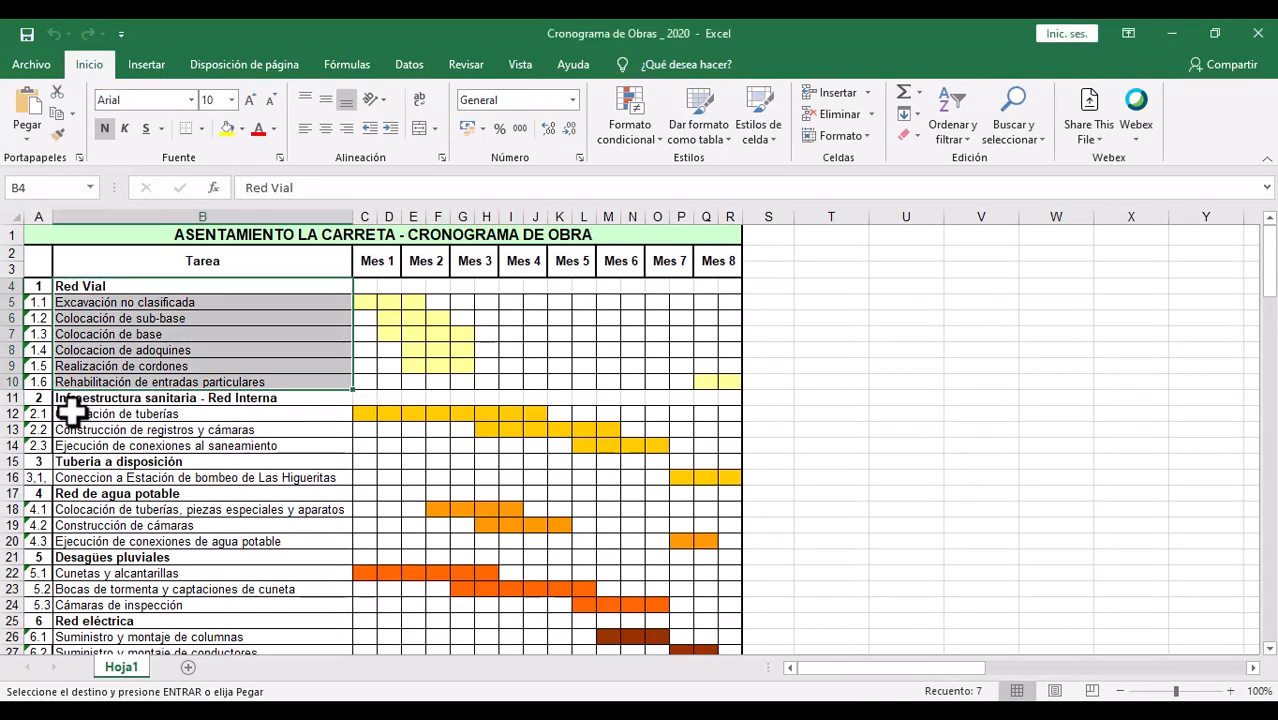
drag(90, 399, 167, 628)
right_click(216, 398)
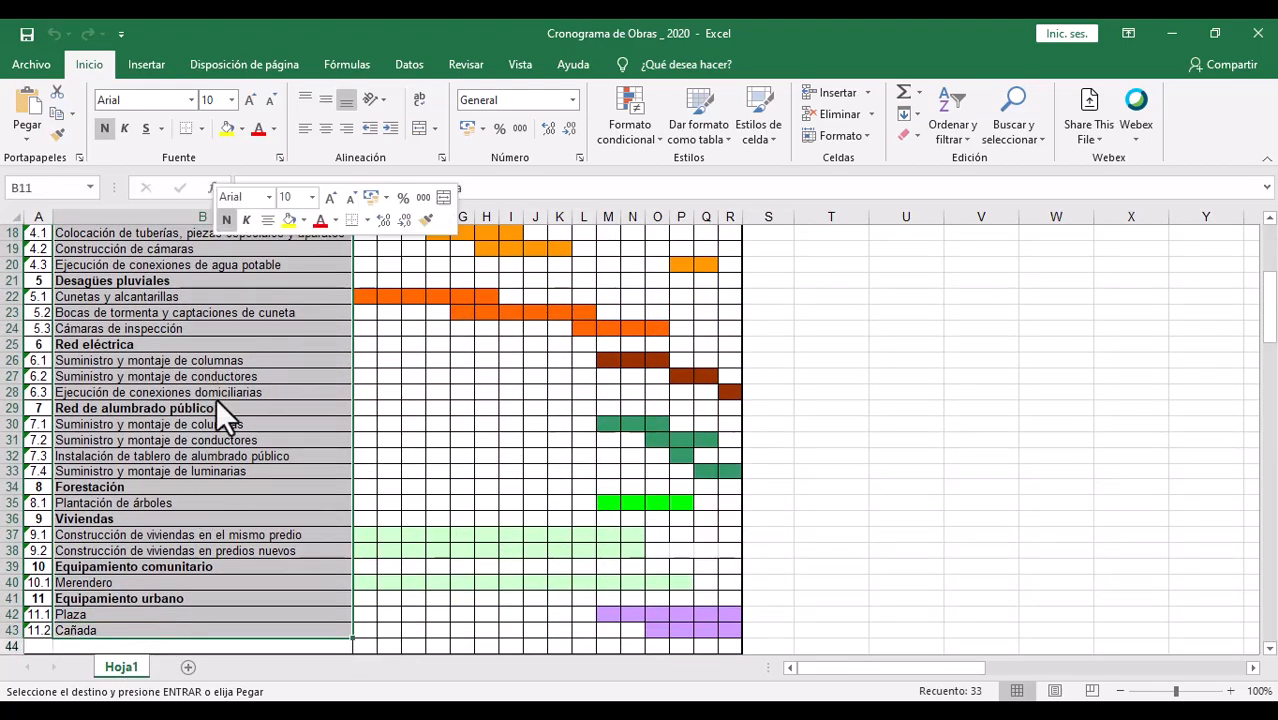
click(262, 286)
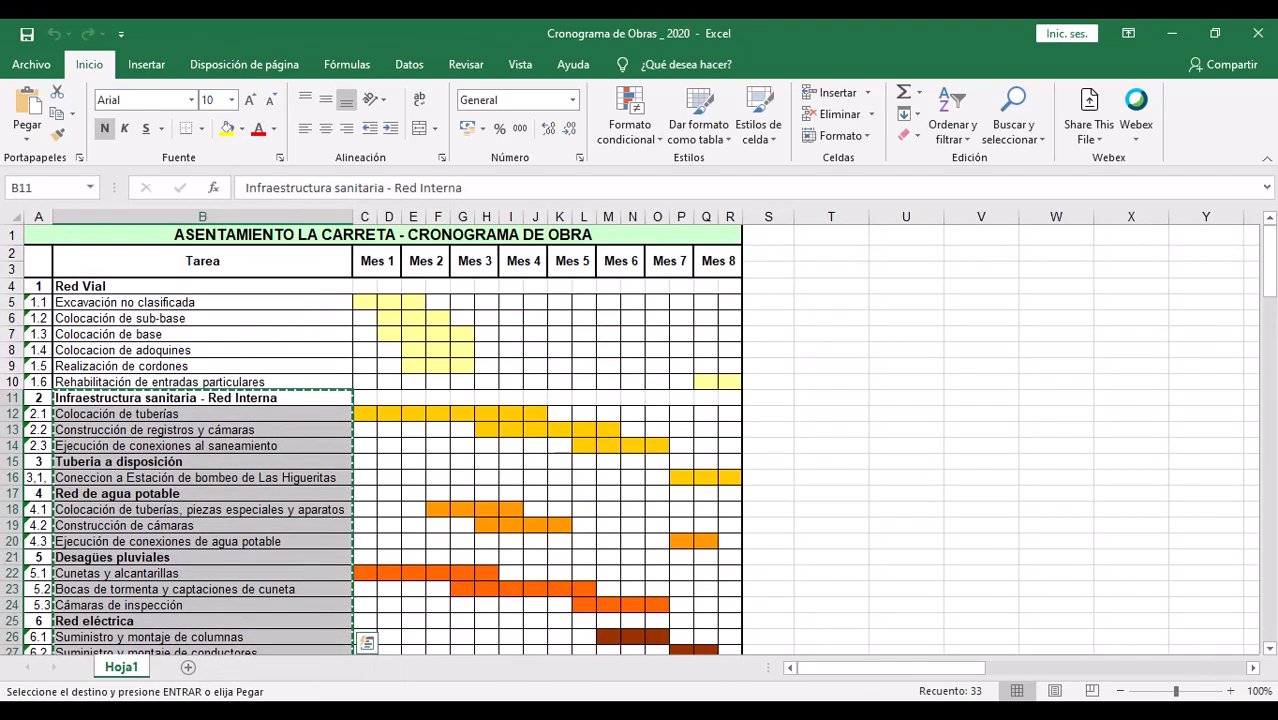
Step: Switch to Project and paste the copied tasks into the empty row below Rehabilitación de entradas particulares
key(alt+Tab)
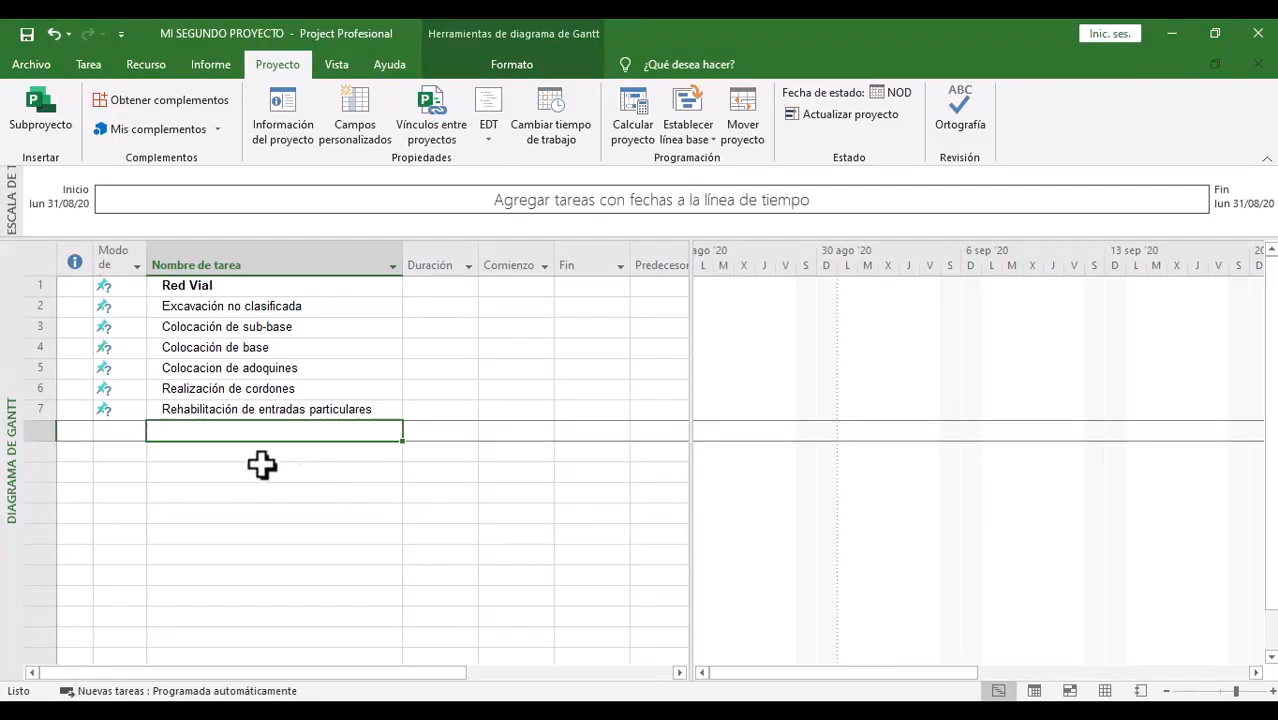
right_click(200, 433)
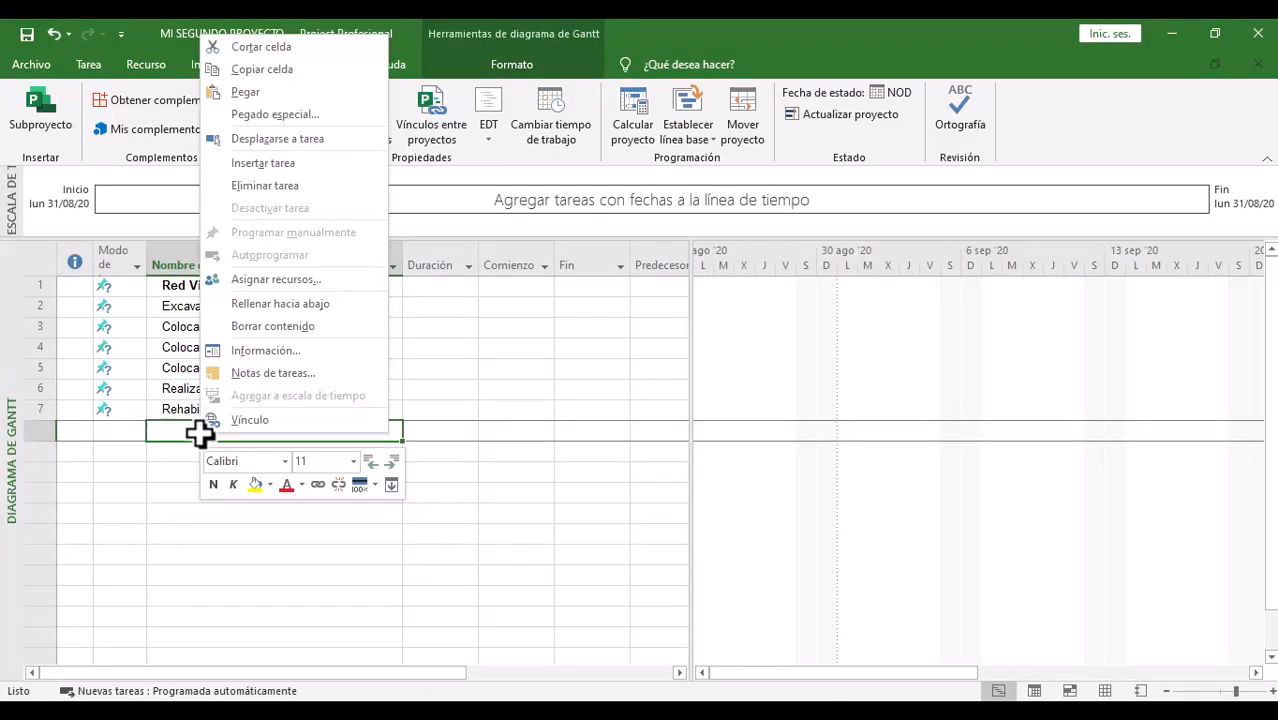
click(264, 95)
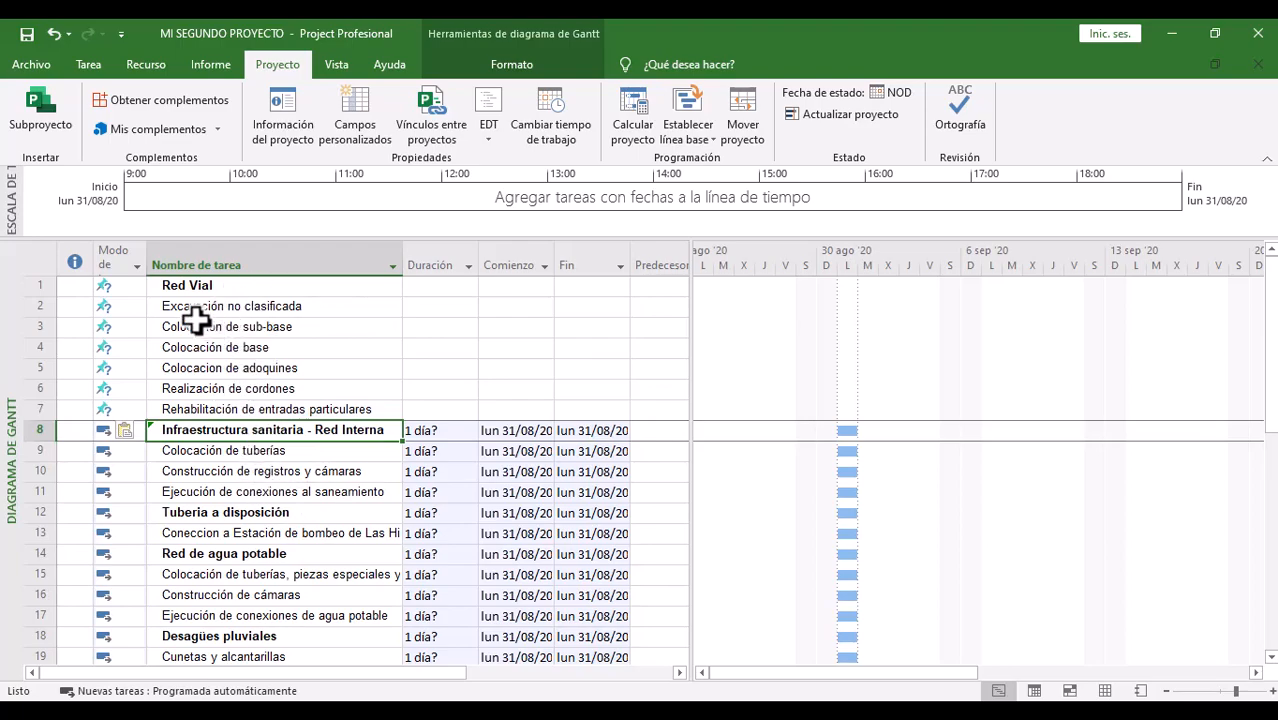
Step: Change the tasks from Red Vial to Rehabilitación de entradas particulares to automatic scheduling and save the project
click(243, 533)
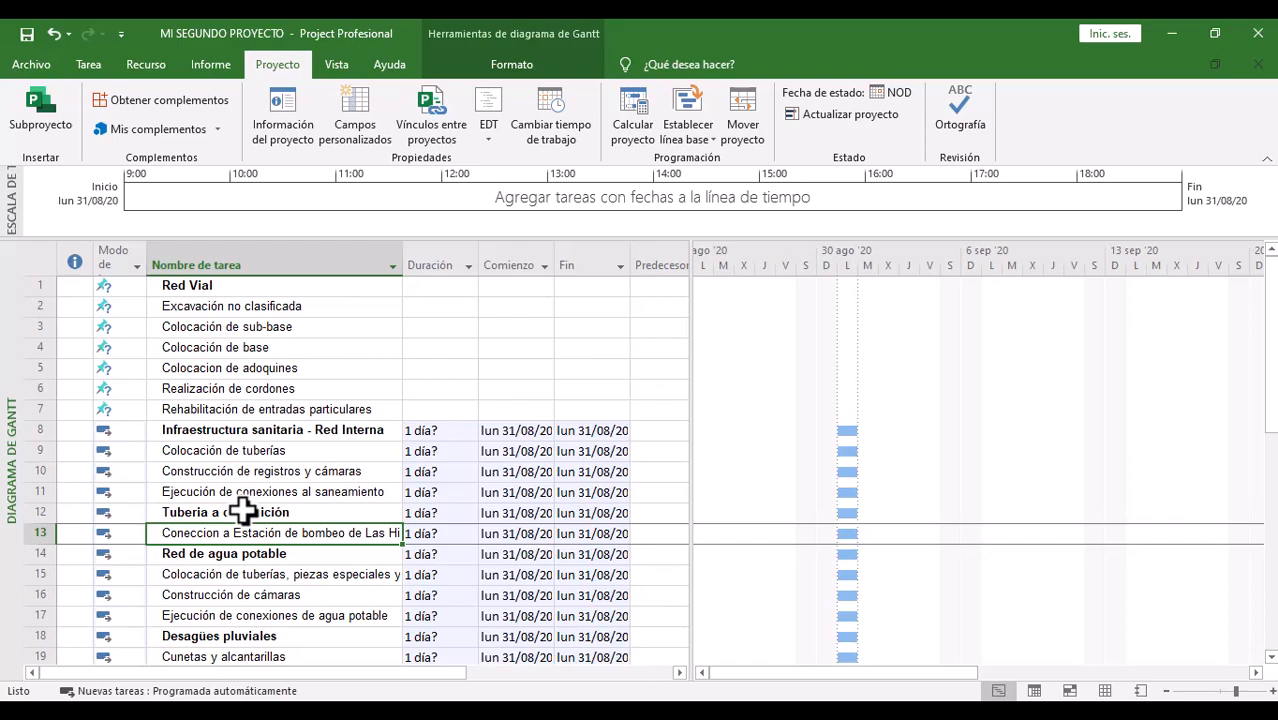
click(33, 290)
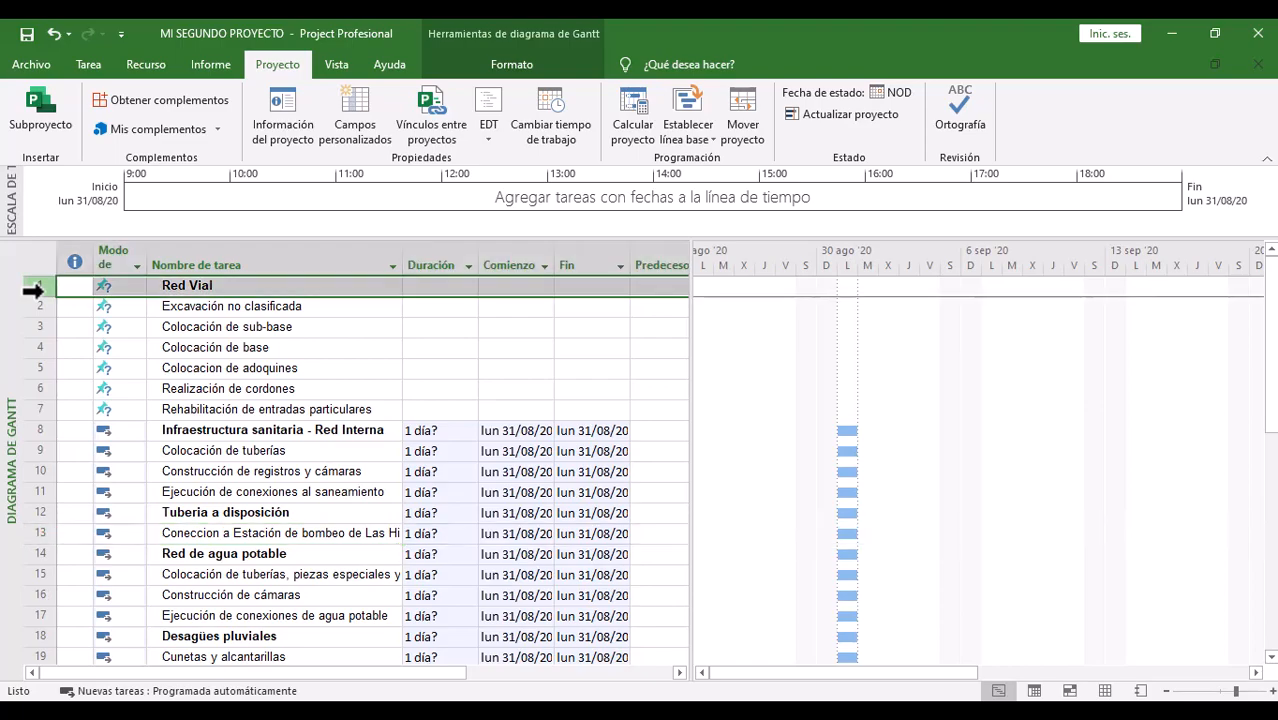
drag(33, 290, 35, 408)
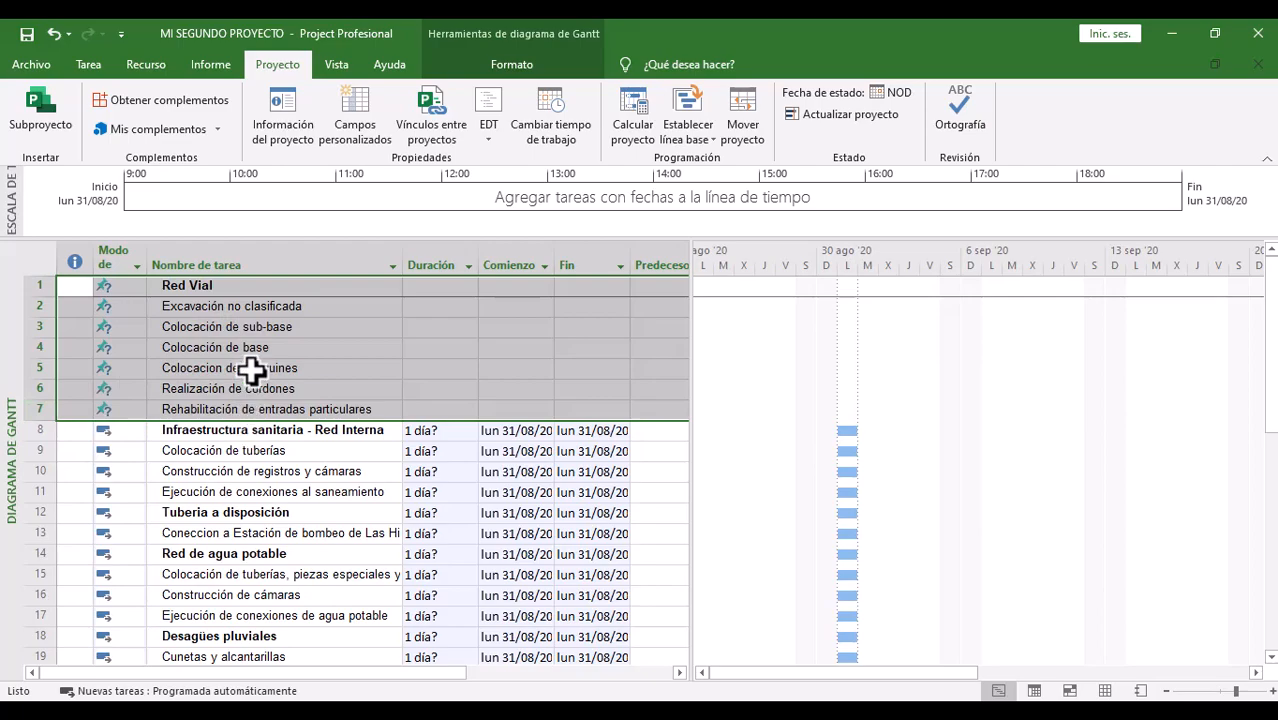
click(95, 62)
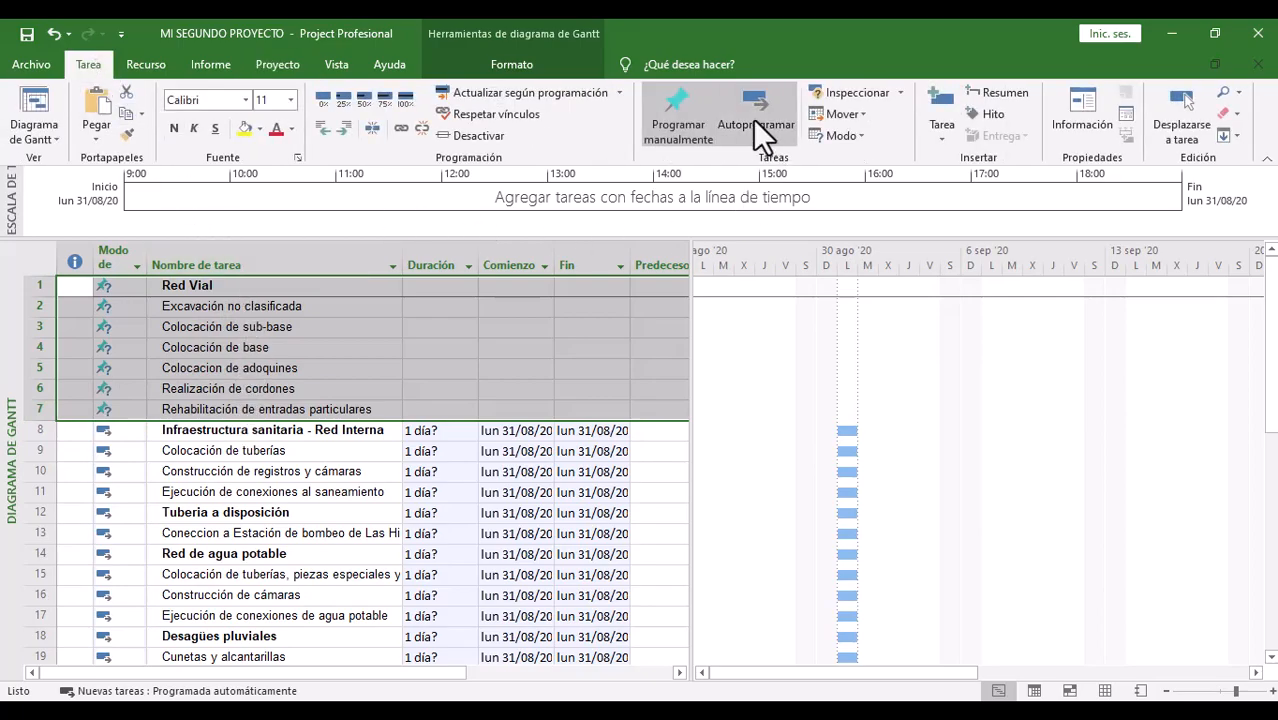
click(756, 117)
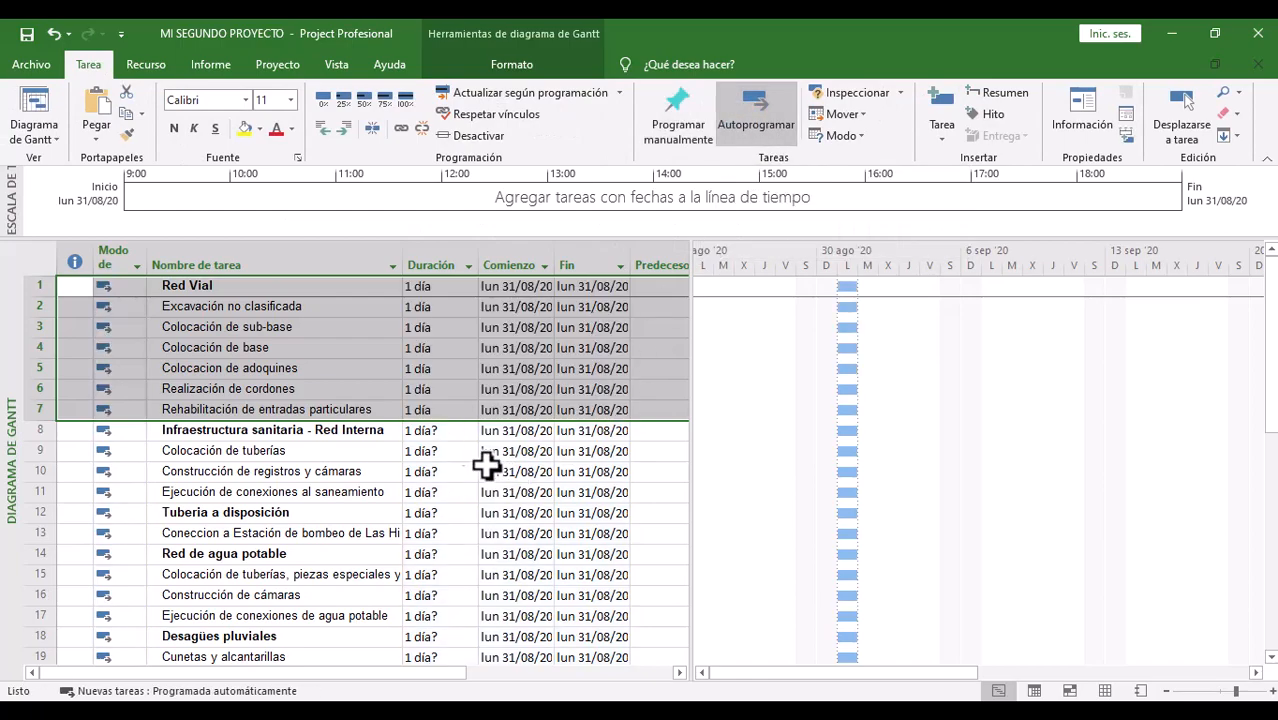
click(330, 333)
click(318, 386)
click(315, 407)
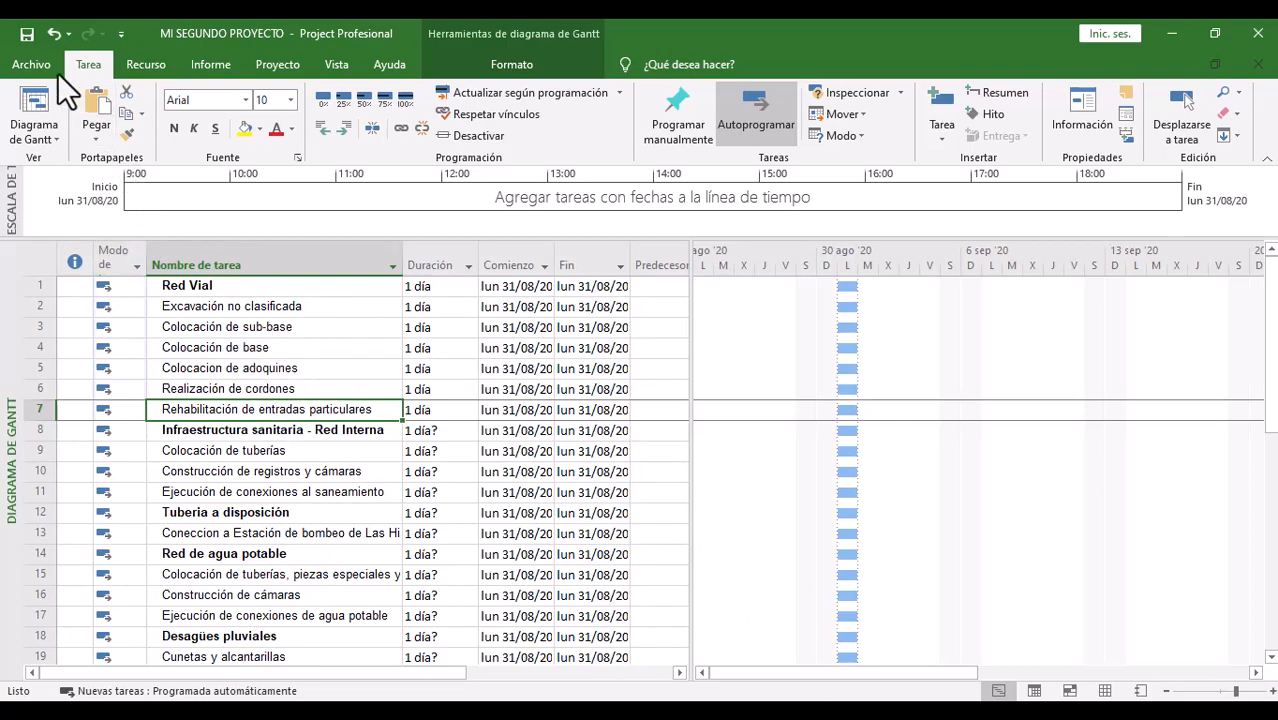
click(31, 66)
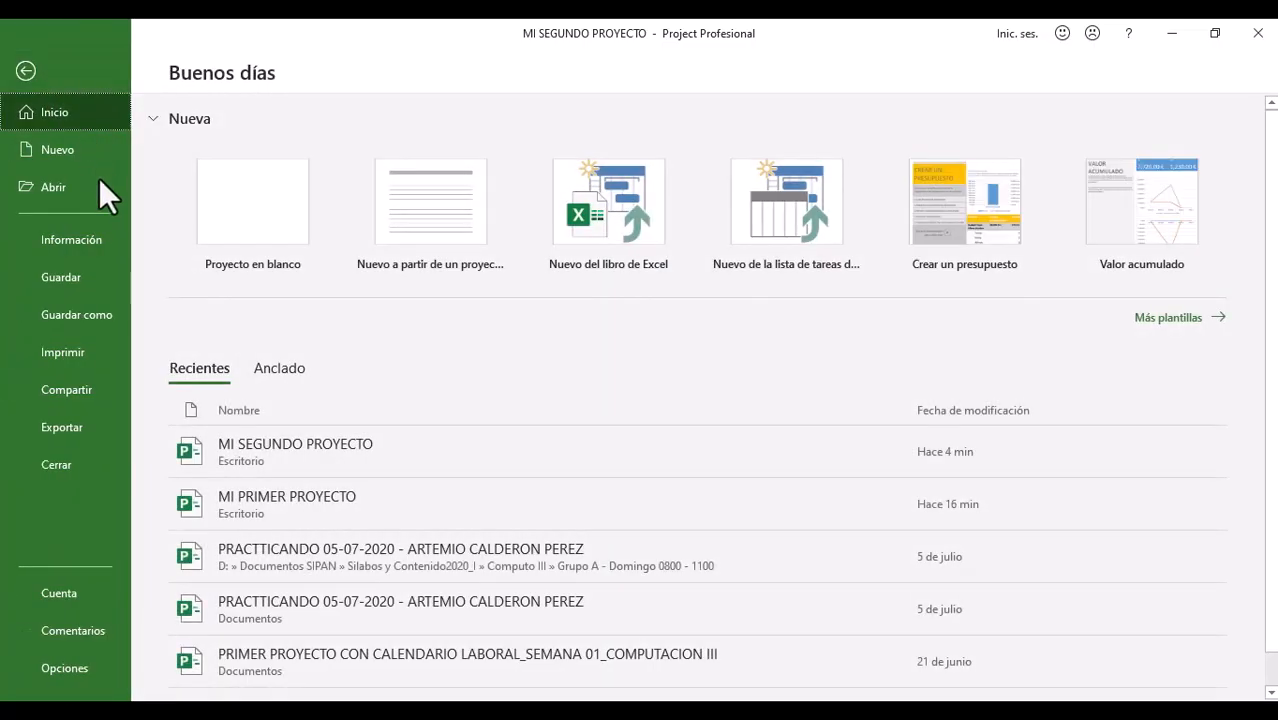
click(77, 277)
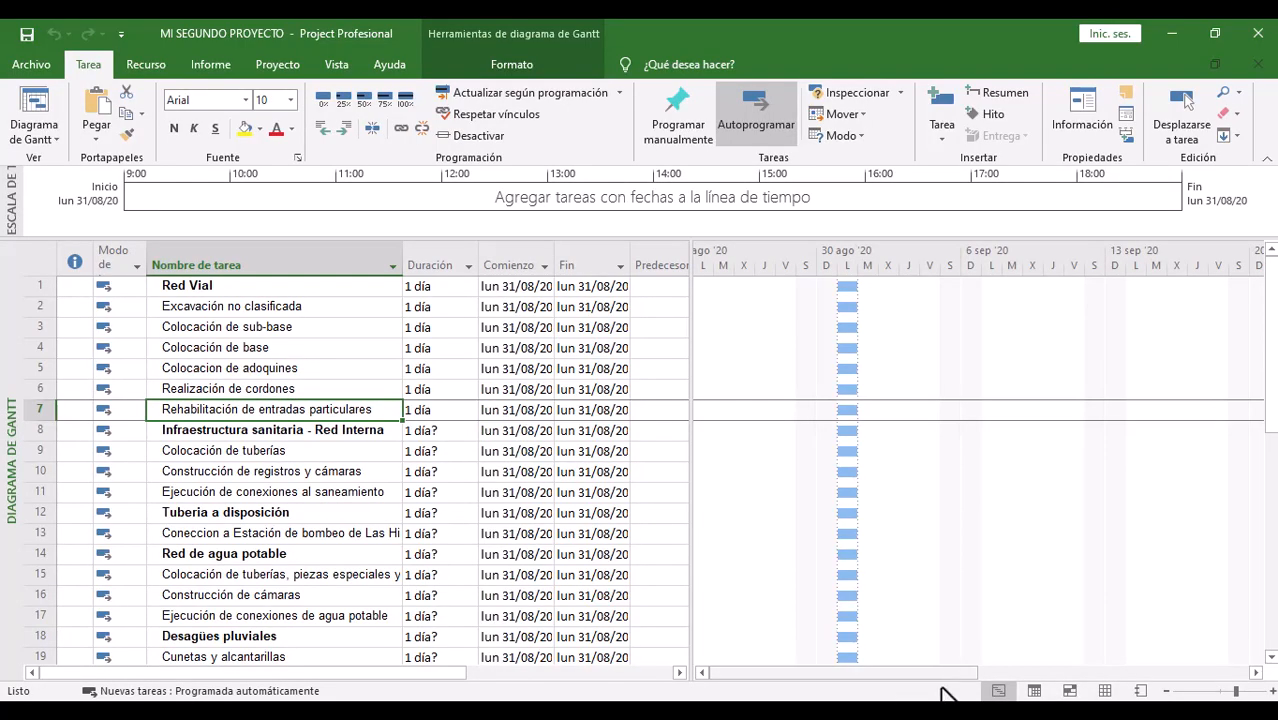
Step: Switch to PowerPoint to review the Sesión Nº 02 topic list, look at the Excel work schedule and return to Project
mouse_move(830, 690)
click(860, 650)
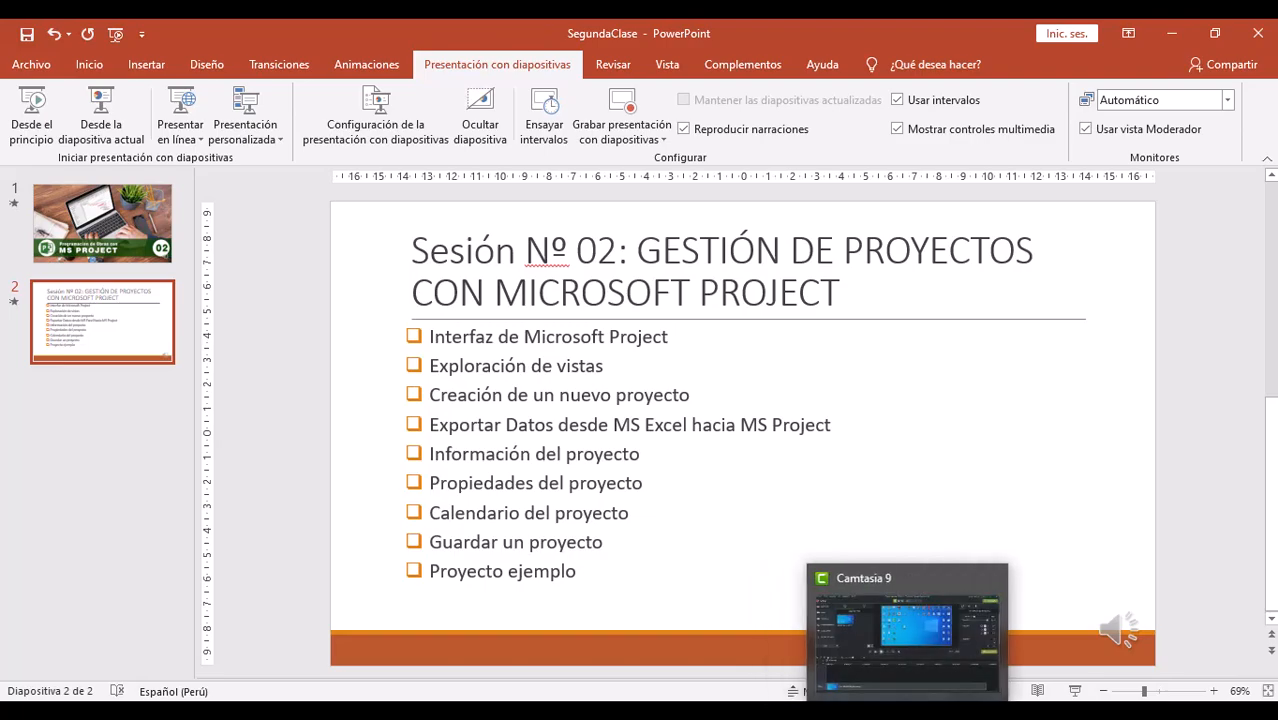
click(952, 712)
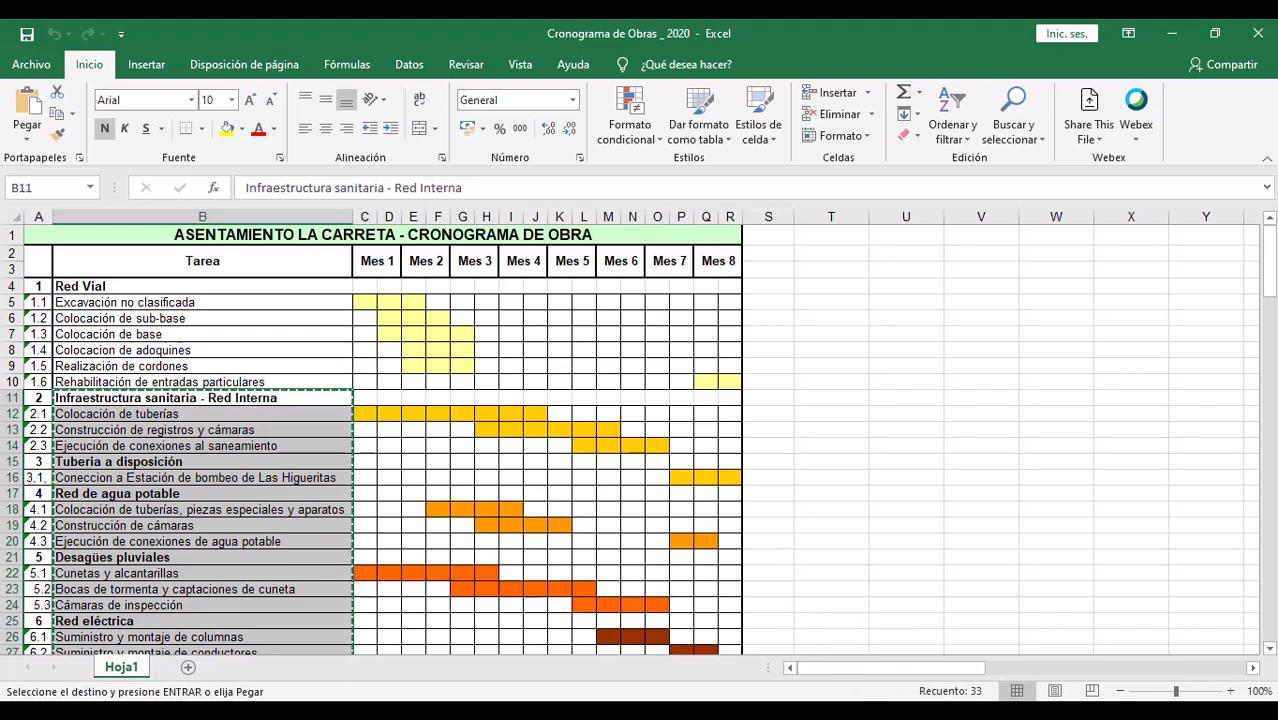
click(855, 649)
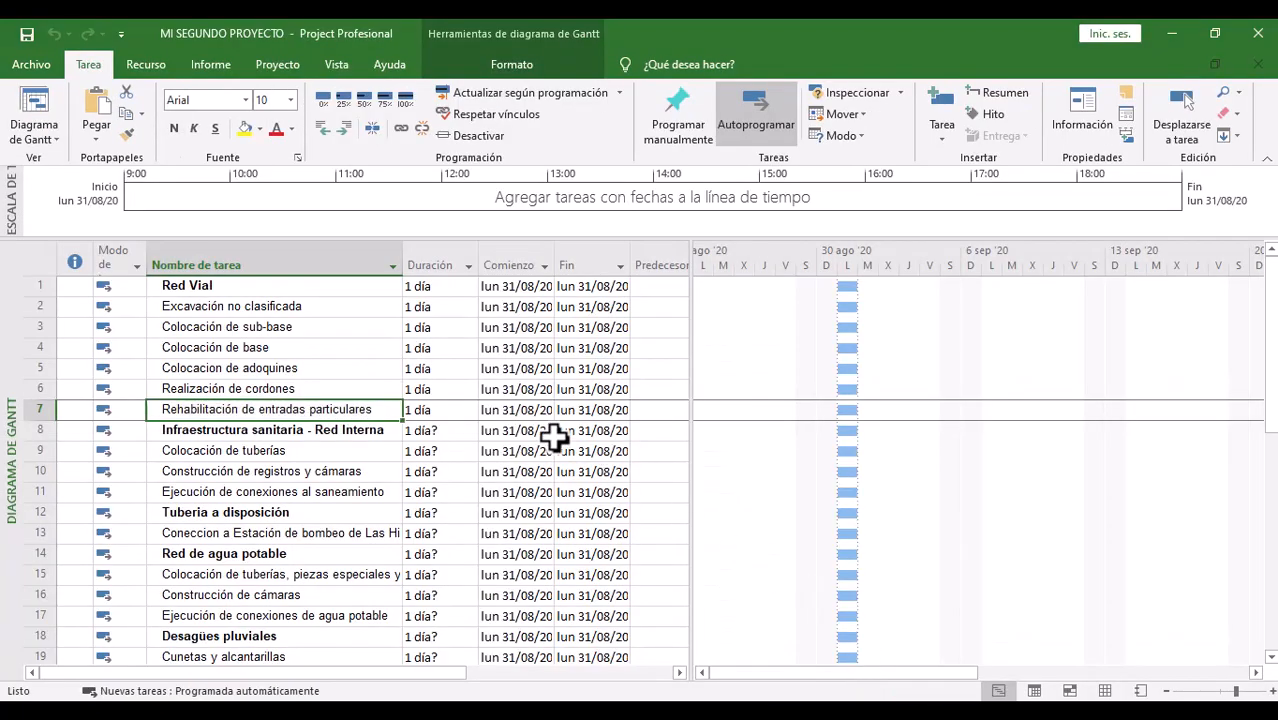
Step: Review the statistics of MI SEGUNDO PROYECTO through the project information
click(440, 307)
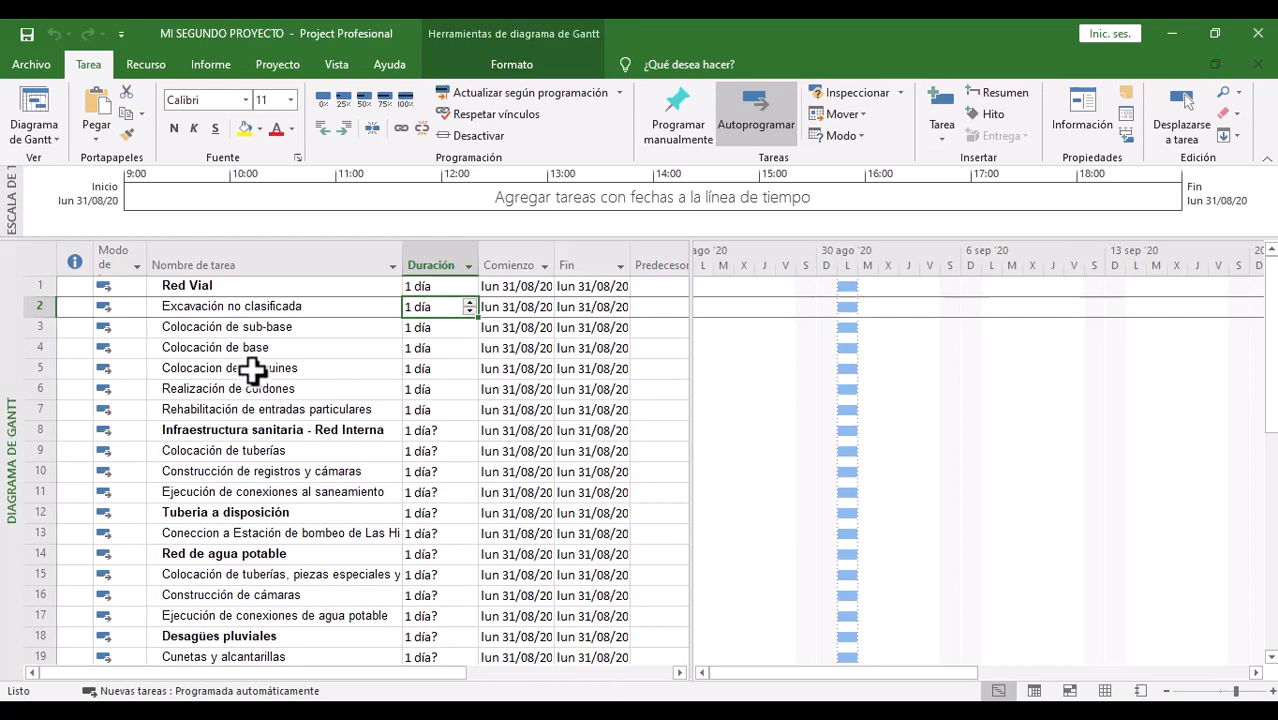
click(232, 327)
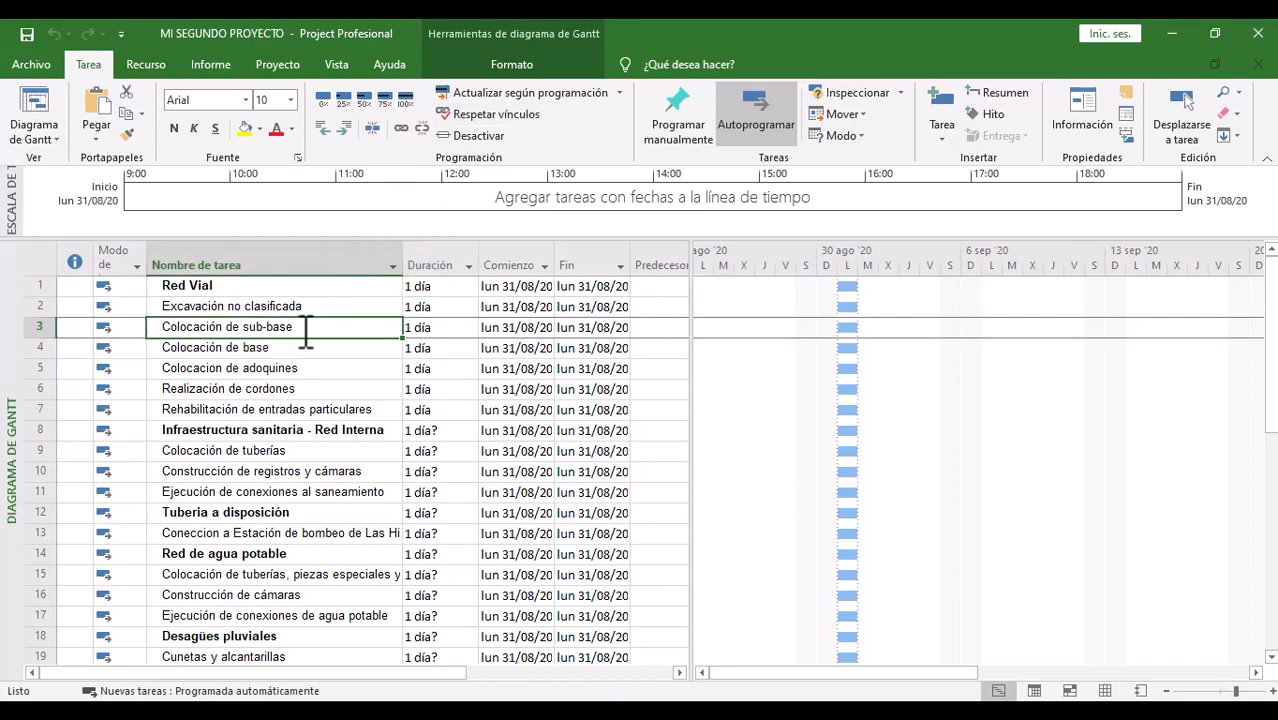
click(278, 65)
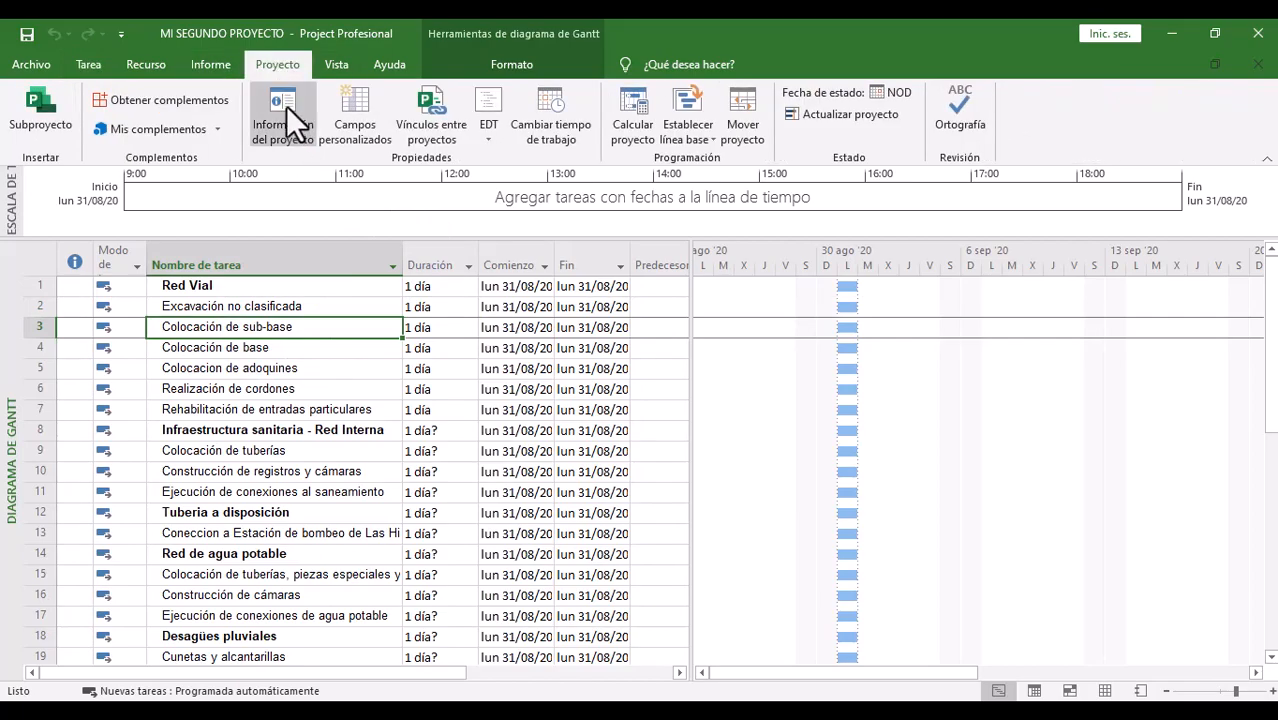
click(285, 107)
click(458, 516)
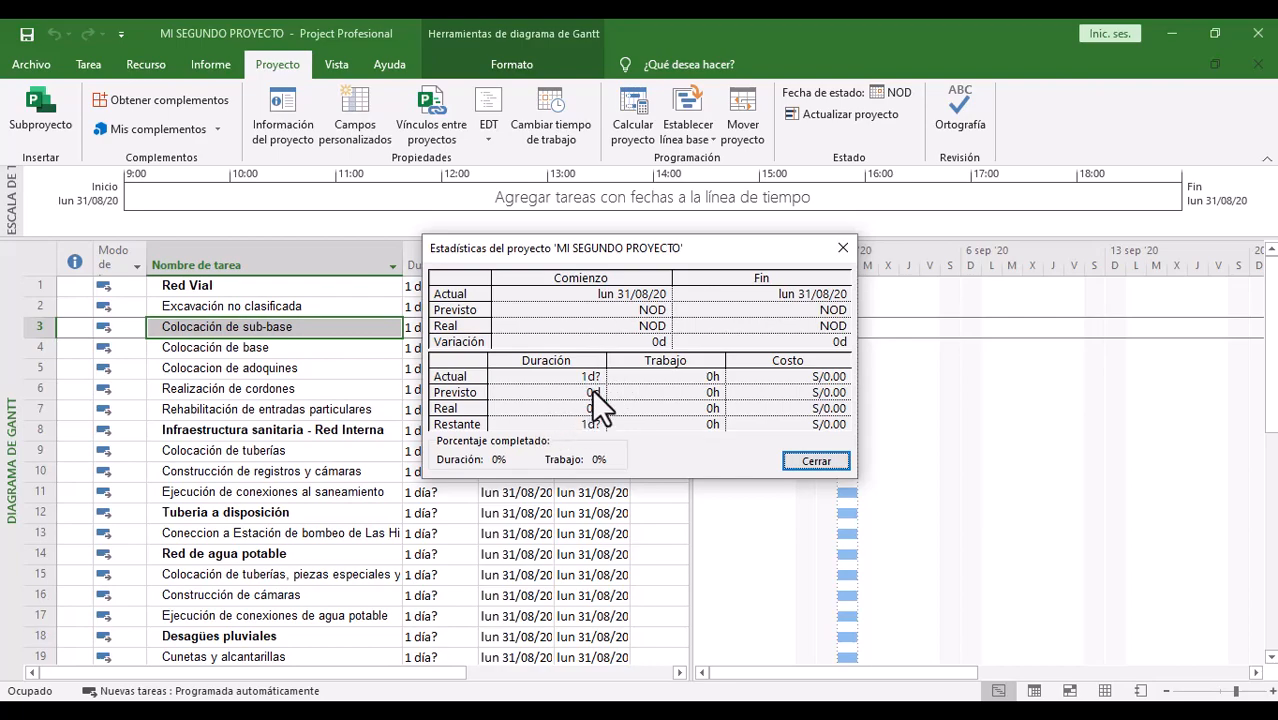
click(812, 462)
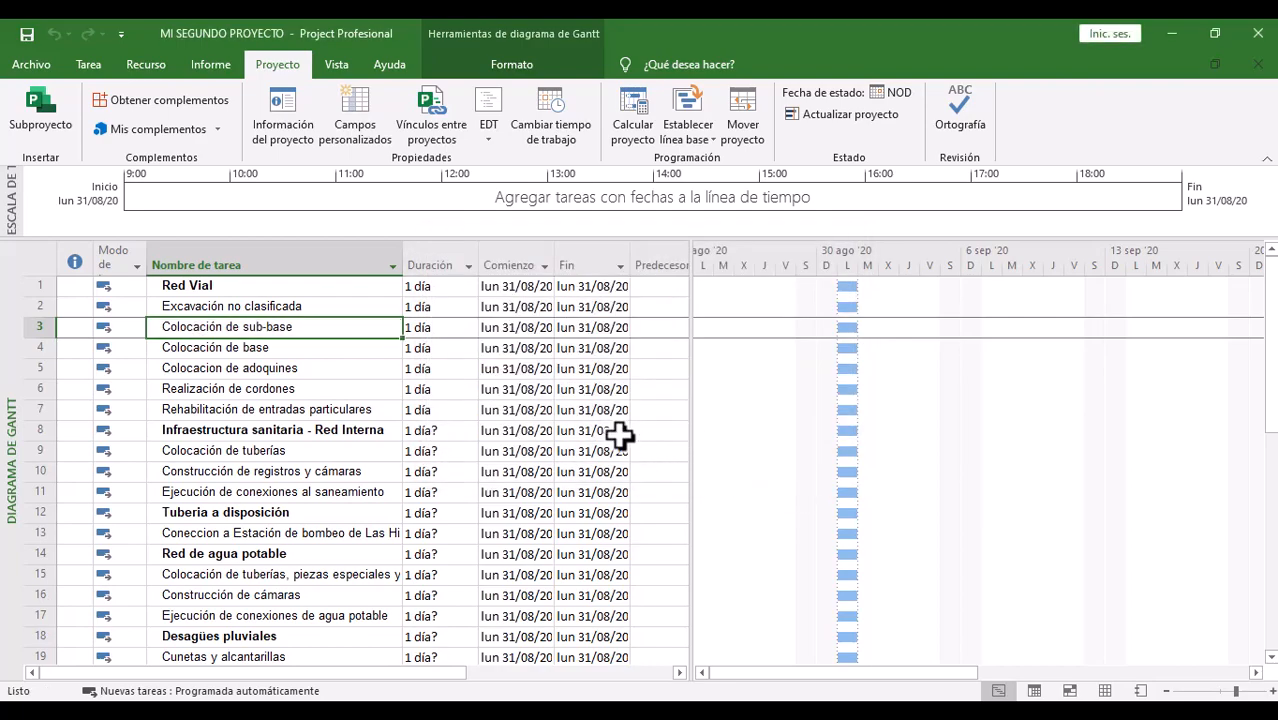
Step: Set the durations of the six tasks from Excavación no clasificada to Rehabilitación de entradas particulares to 5, 4, 3, 2, 5 and 6 days
click(448, 431)
click(448, 471)
click(445, 511)
click(437, 431)
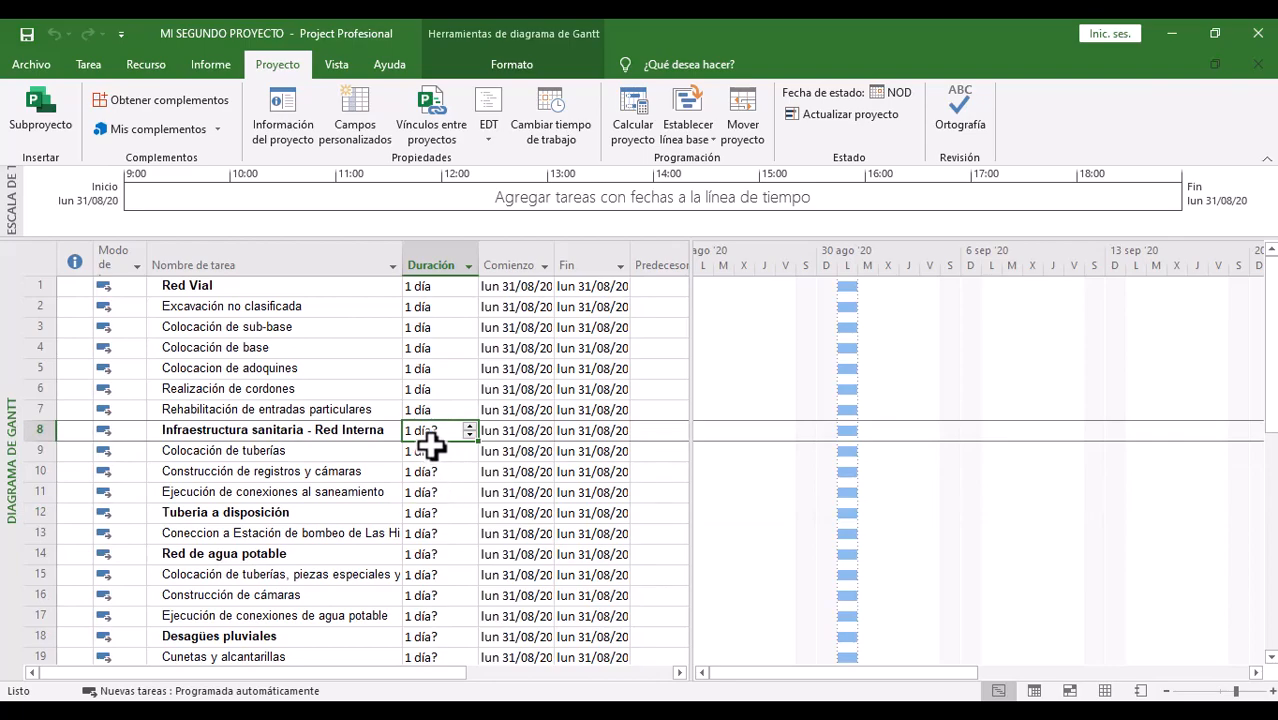
click(424, 309)
text(5)
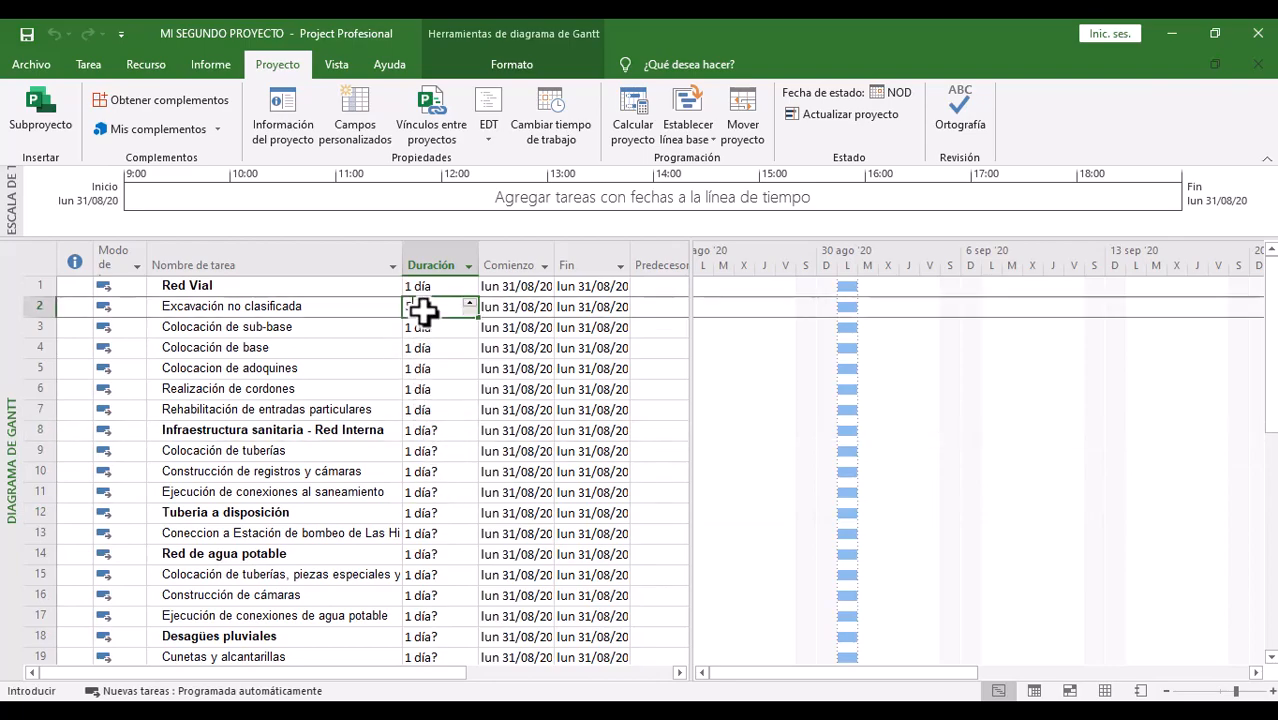
key(Return)
text(4)
key(Return)
text(3)
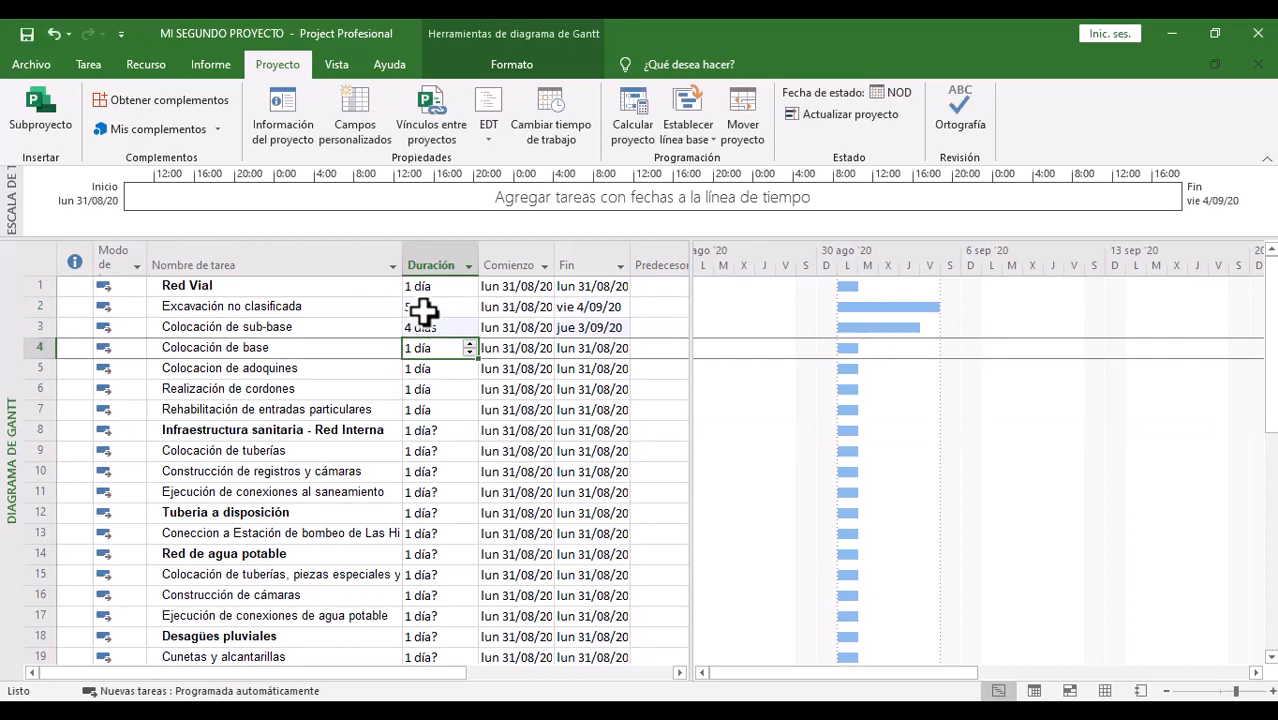
key(Return)
text(2)
key(Return)
text(5)
key(Return)
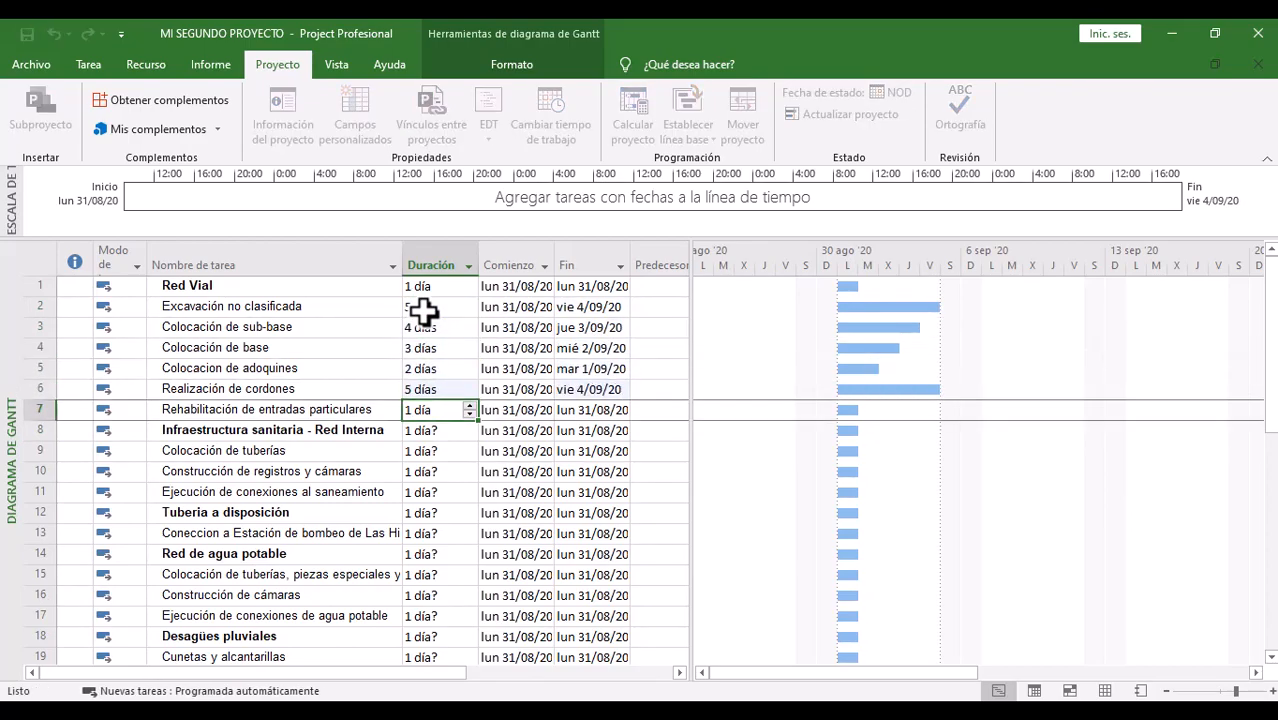
text(6)
key(Return)
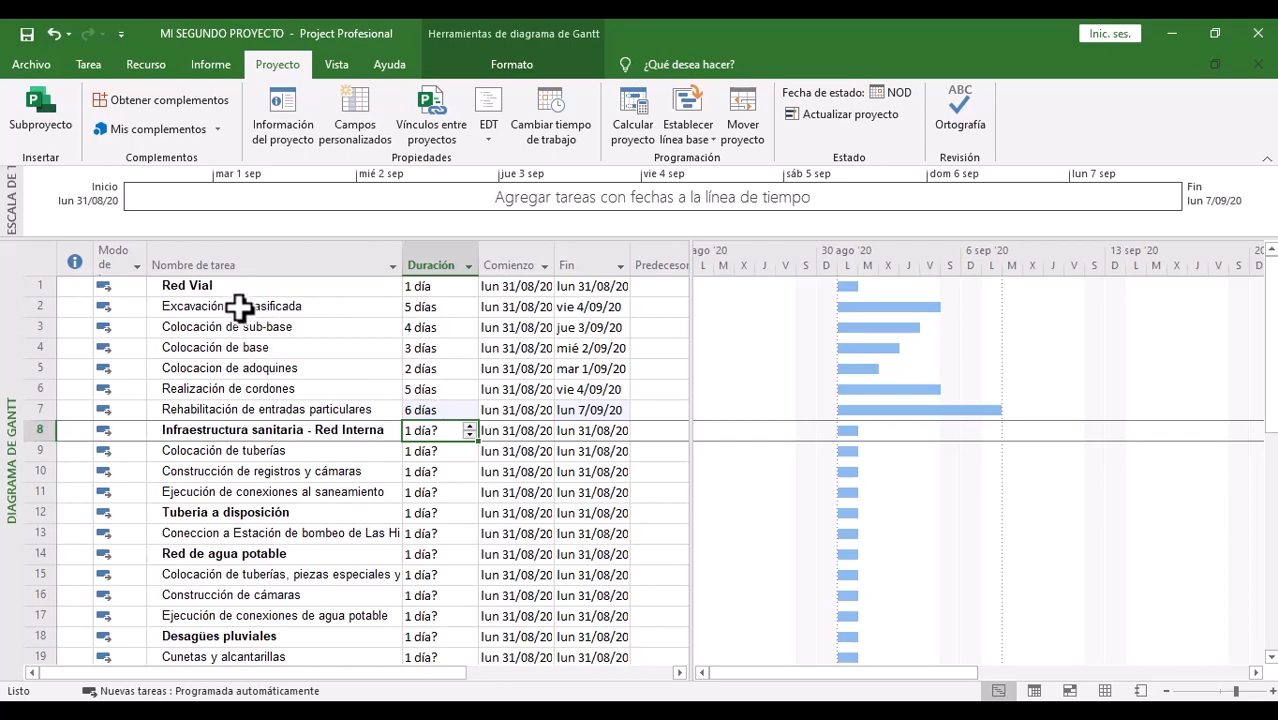
Step: Indent the tasks from Excavación no clasificada to Rehabilitación de entradas particulares as subtasks of Red Vial and check their durations
drag(240, 308, 222, 410)
click(88, 66)
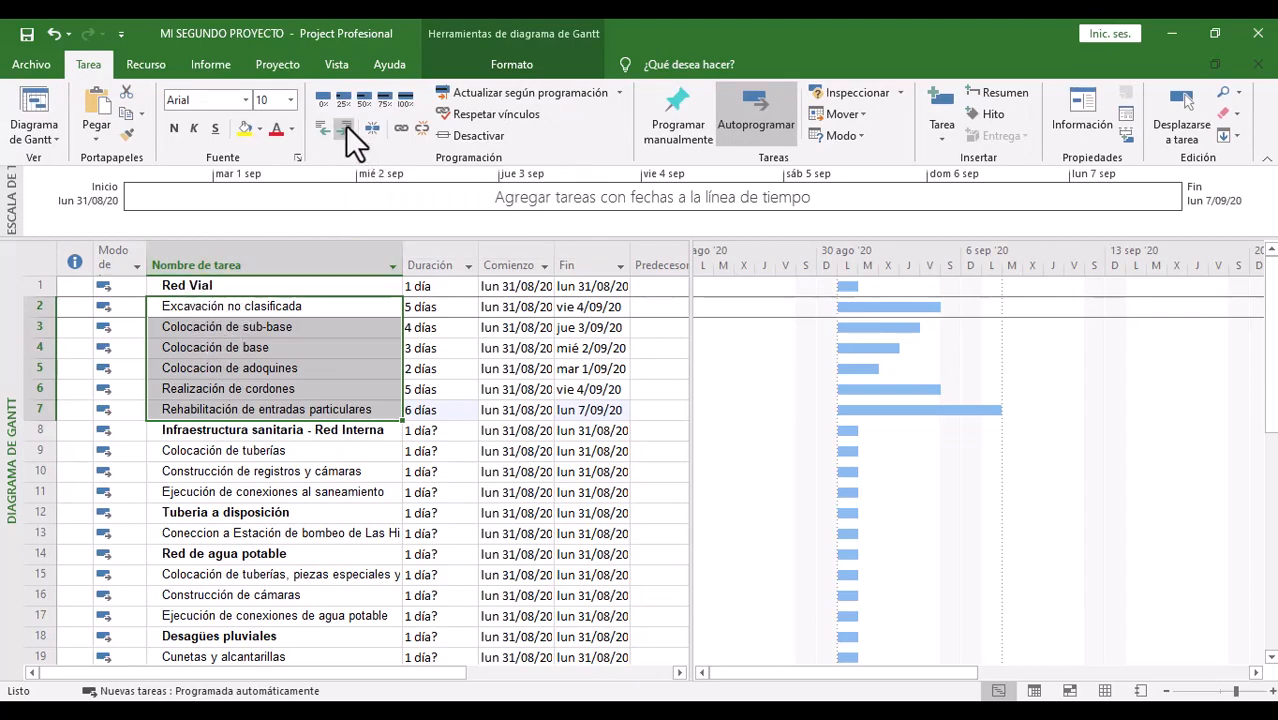
click(340, 127)
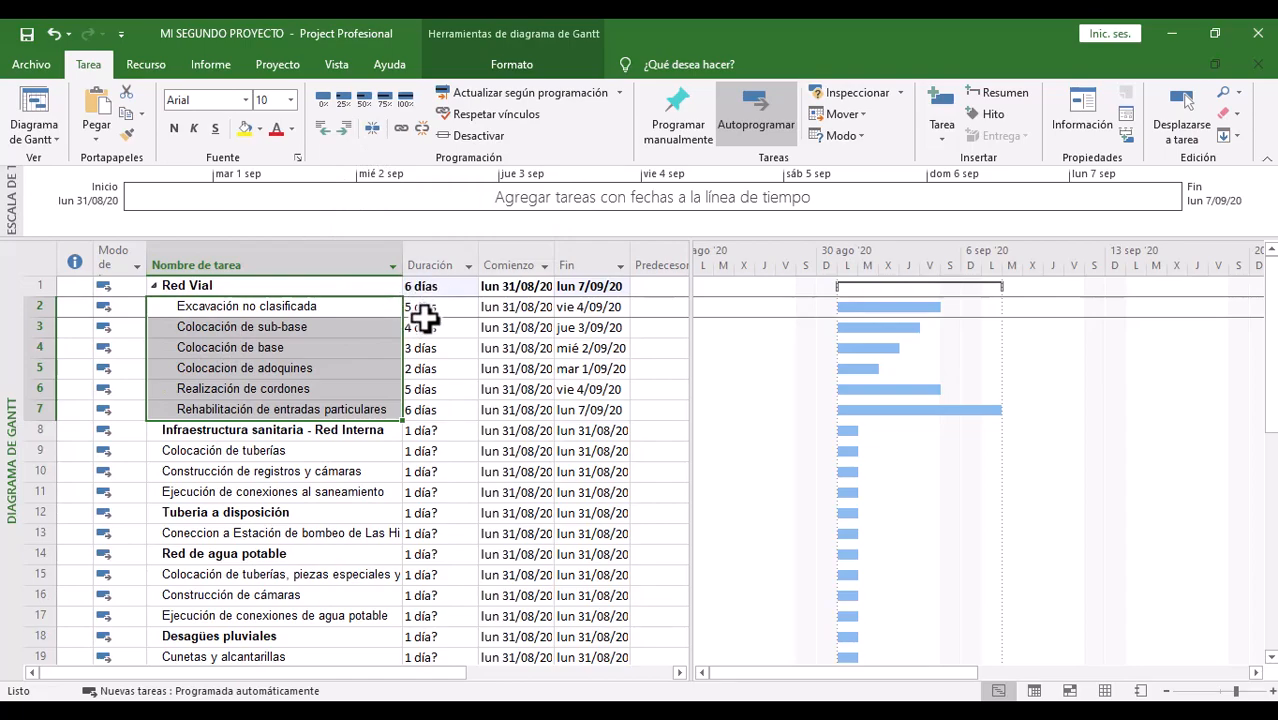
drag(426, 311, 428, 408)
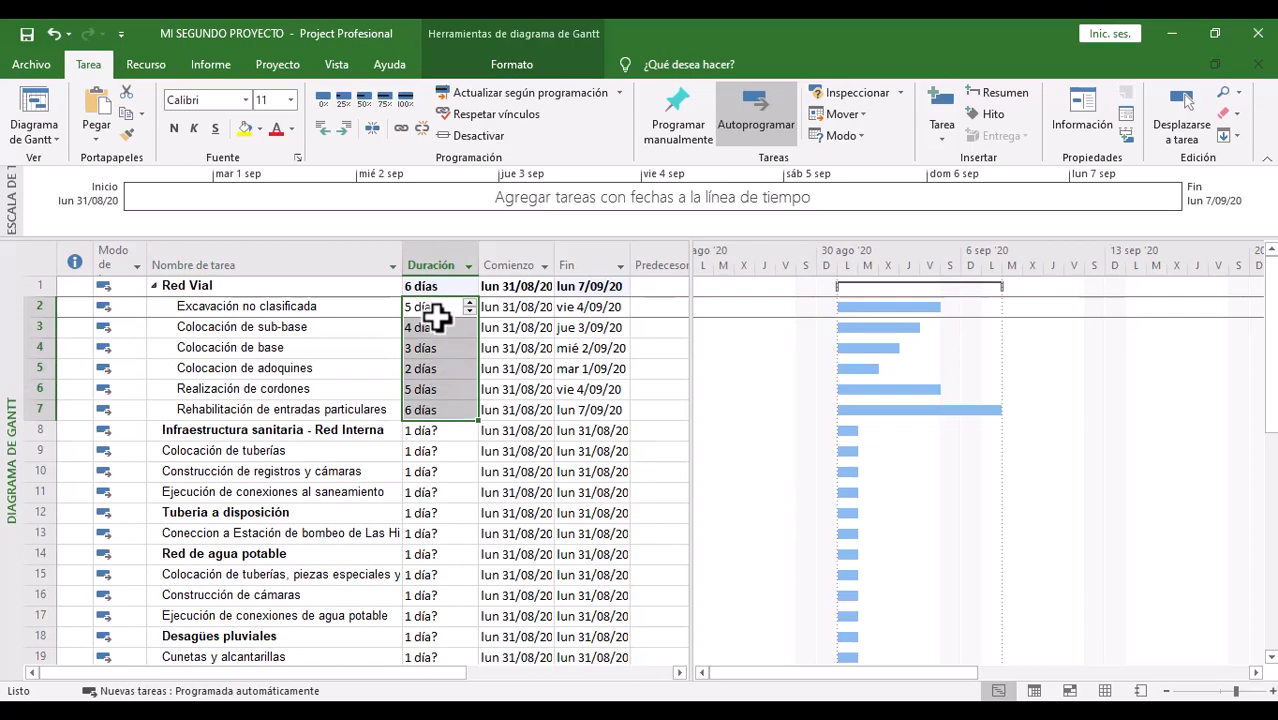
click(428, 410)
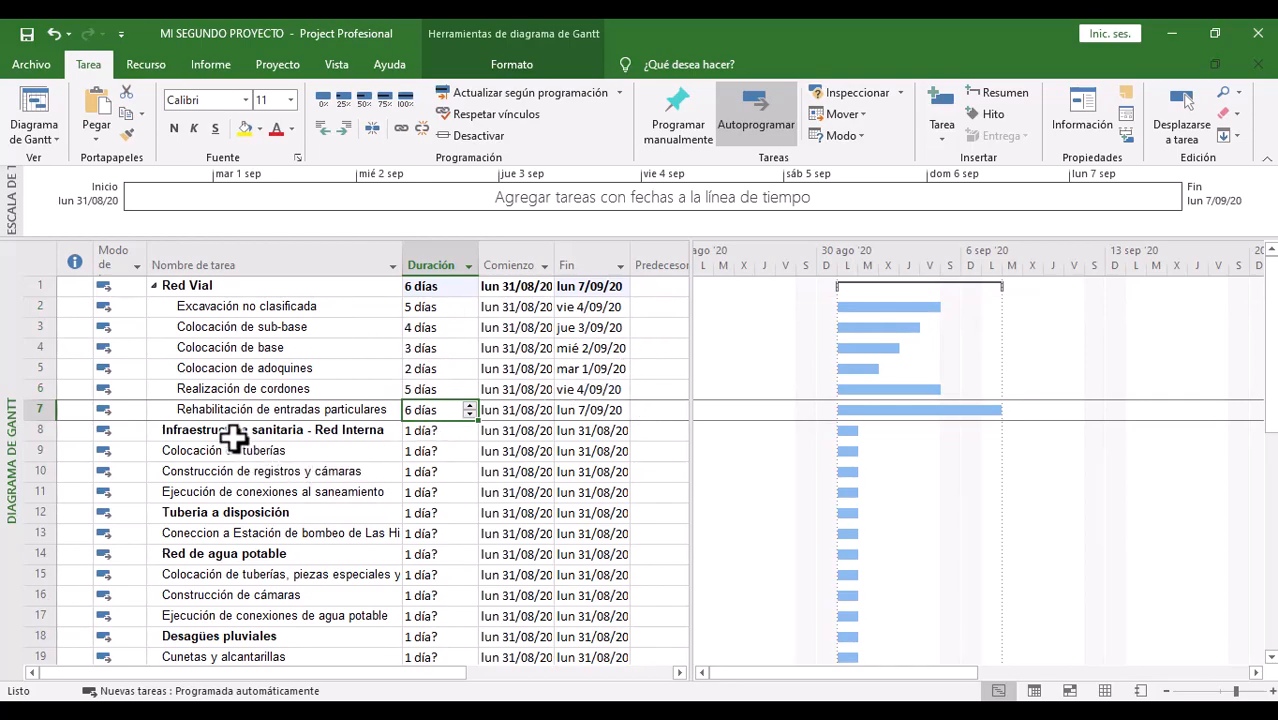
Step: Indent tasks 9 to 11 under Infraestructura sanitaria - Red Interna and task 13 under Tuberia a disposición
drag(221, 451, 222, 491)
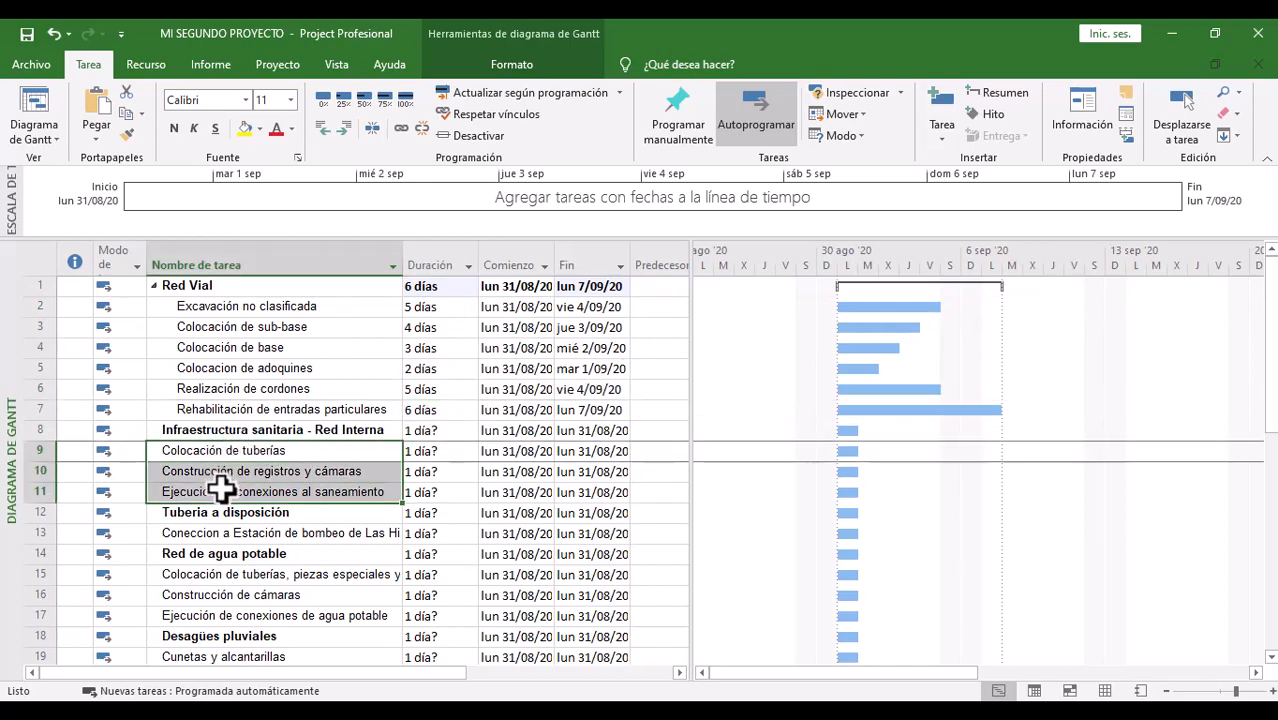
click(340, 127)
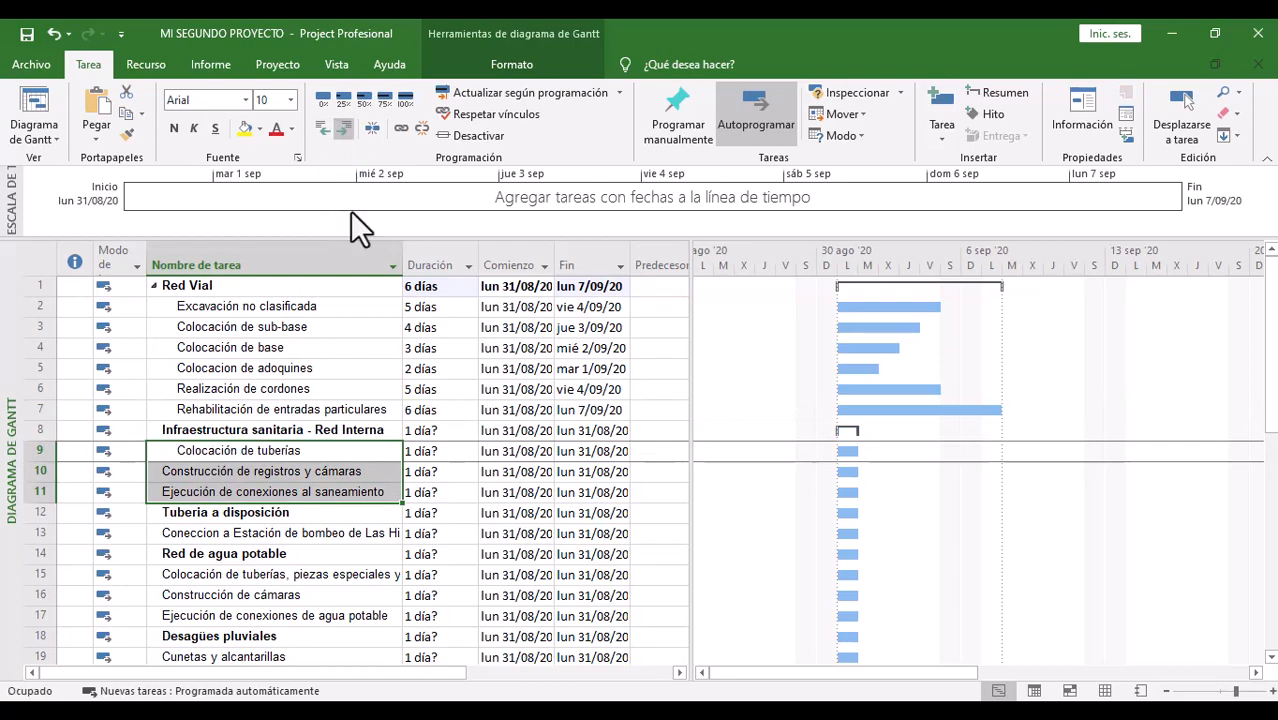
scroll(275, 518, down, 1)
click(255, 472)
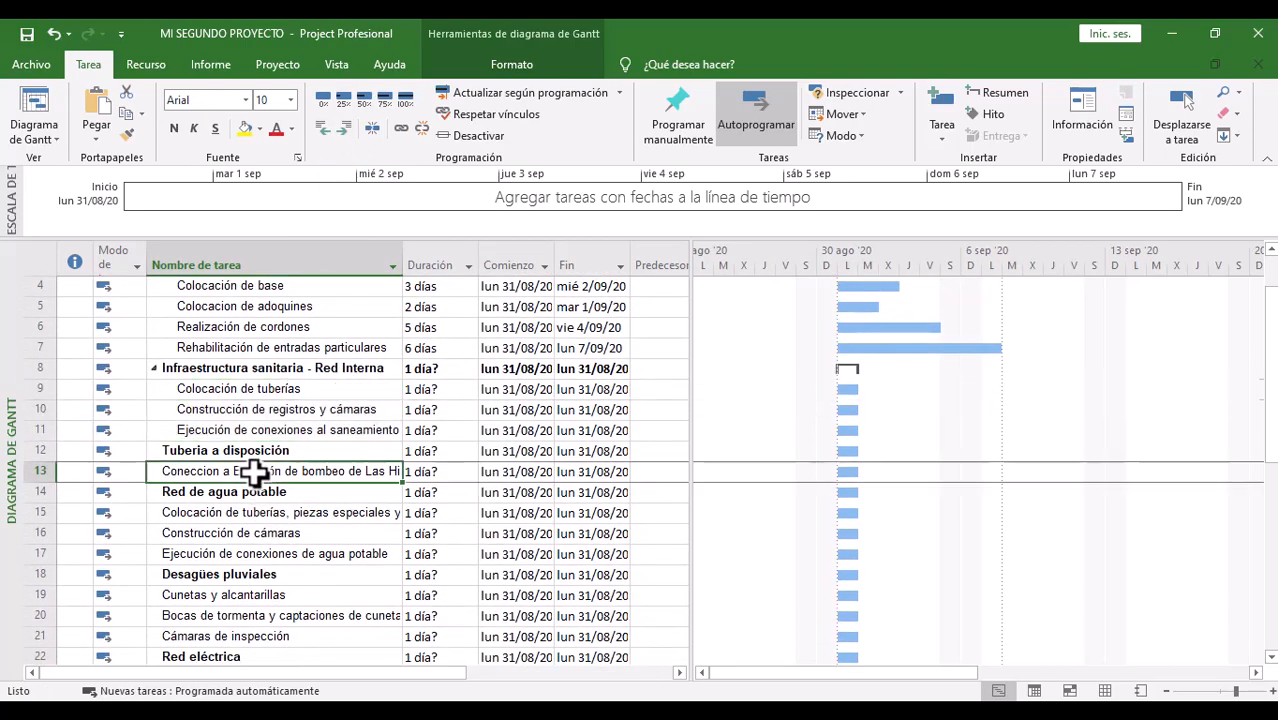
click(343, 127)
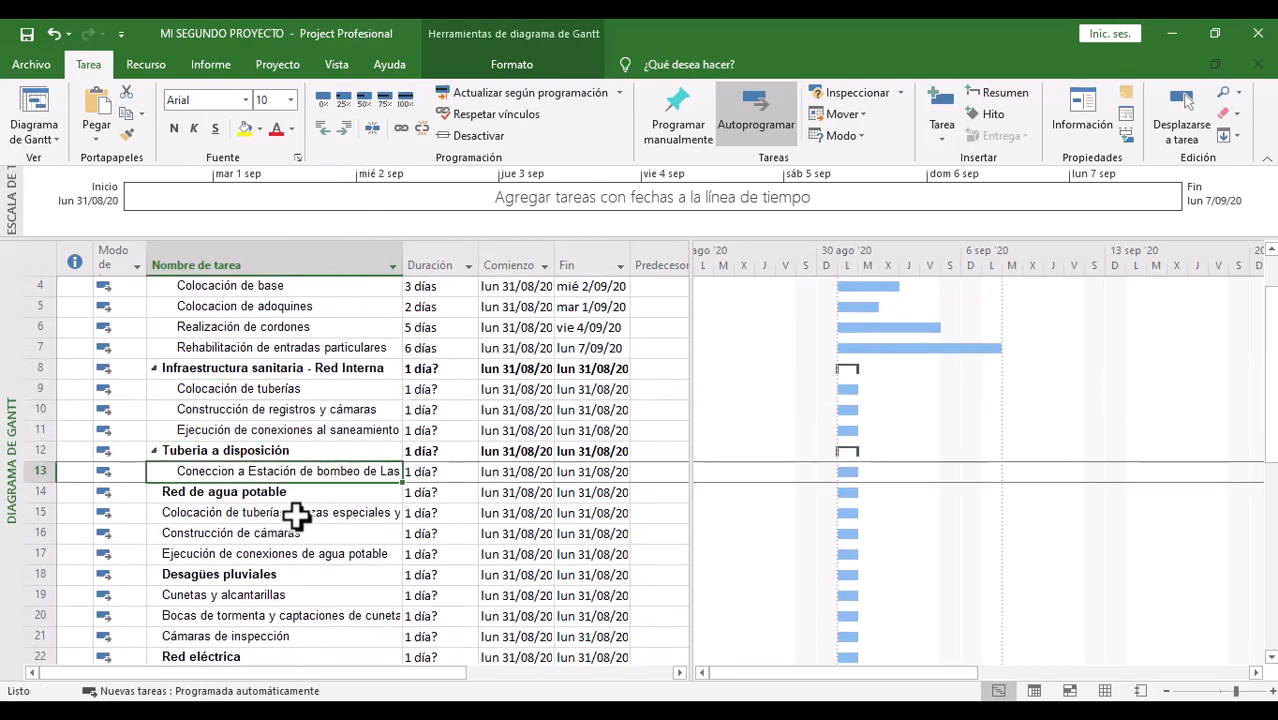
Step: Indent tasks 15 to 17 as subtasks of Red de agua potable
drag(272, 513, 270, 550)
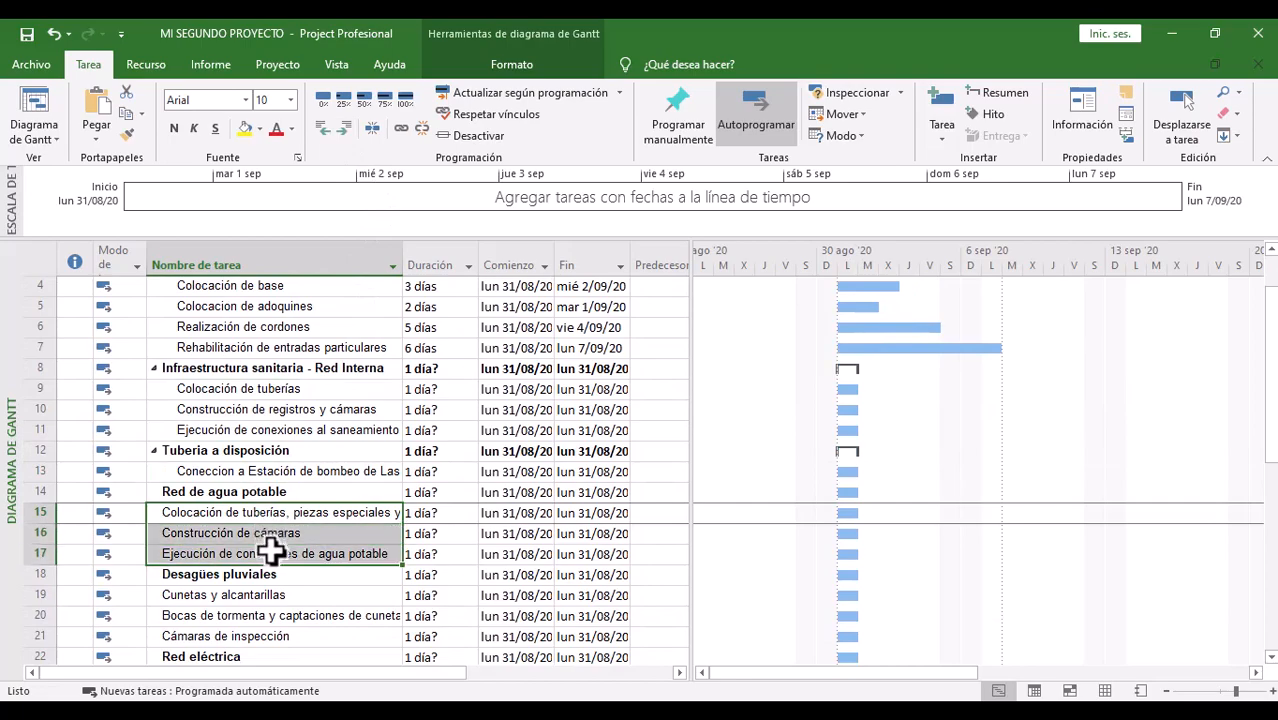
click(338, 134)
scroll(320, 485, down, 2)
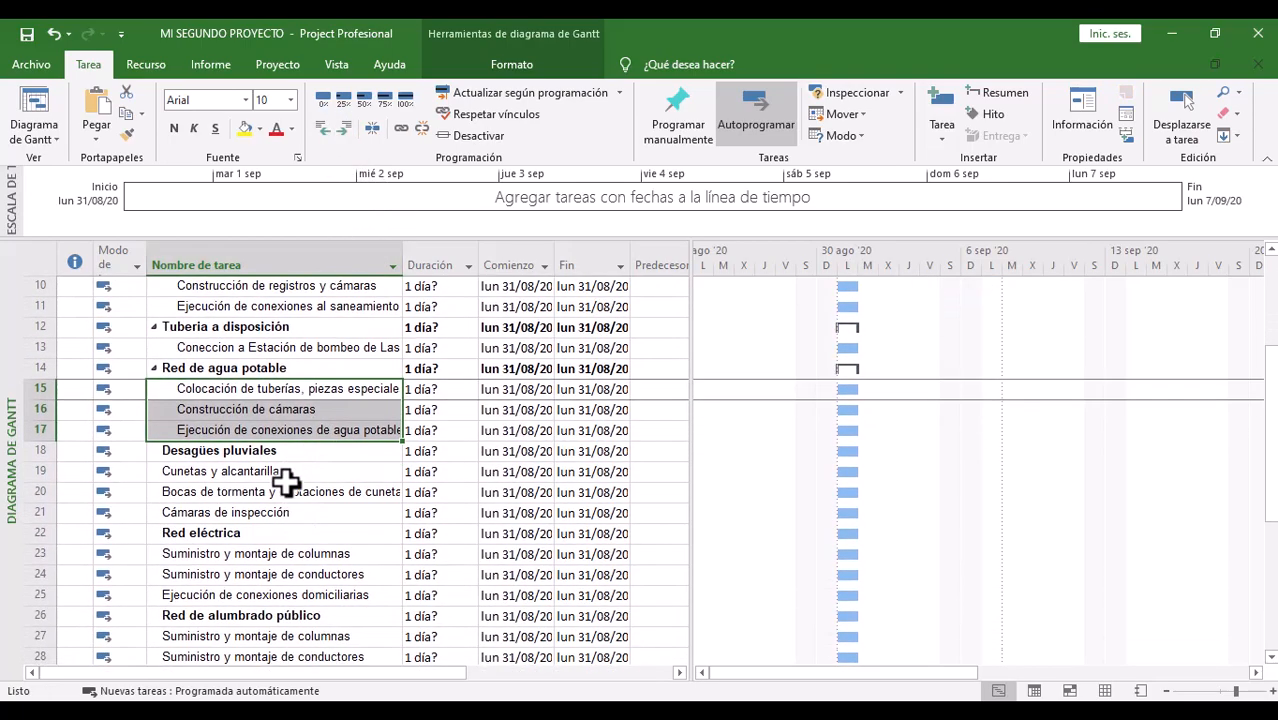
Step: Indent tasks 19 to 21 under Desagües pluviales, outdent them once to show the reverse operation, and indent them again
drag(286, 478, 285, 510)
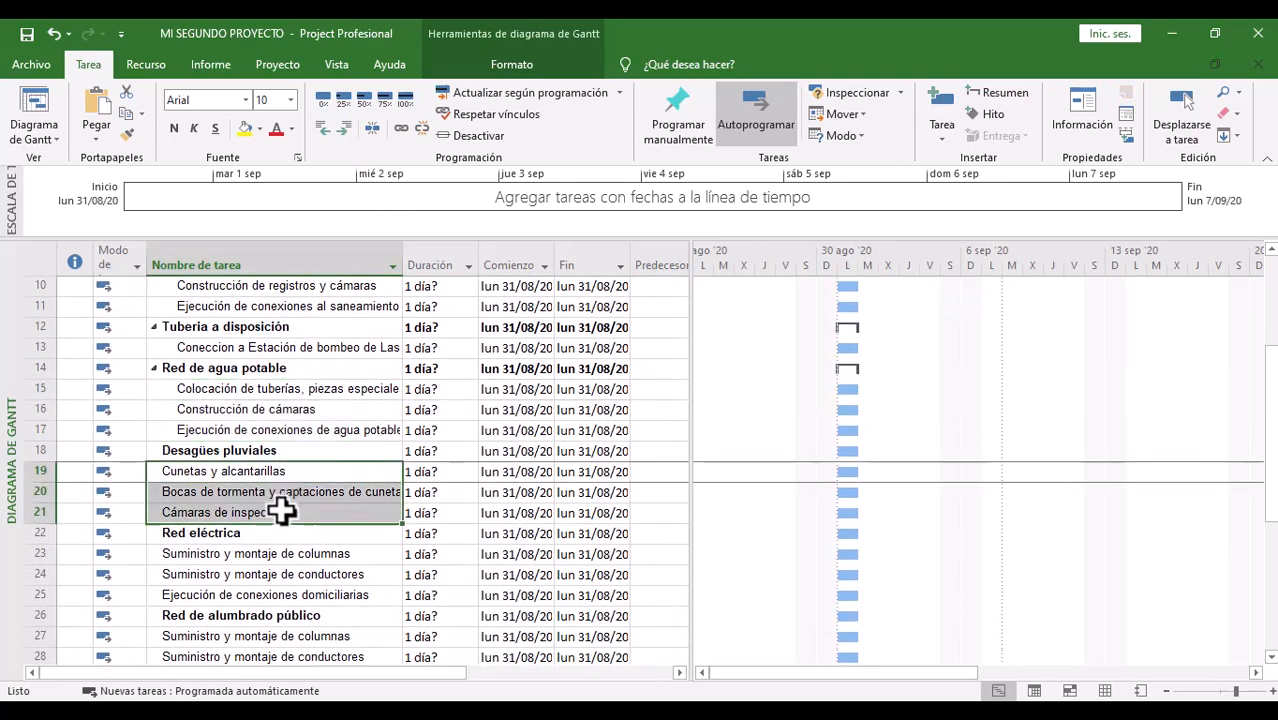
click(340, 132)
scroll(259, 489, down, 2)
scroll(300, 420, up, 1)
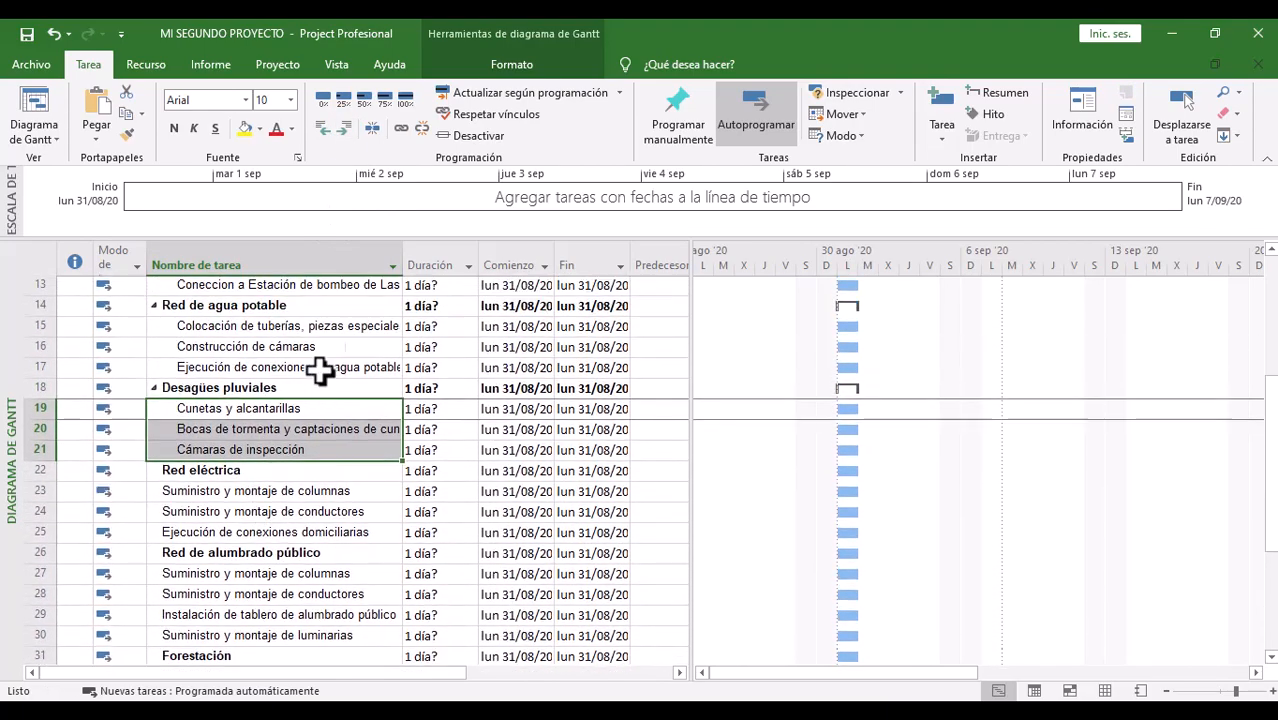
click(318, 128)
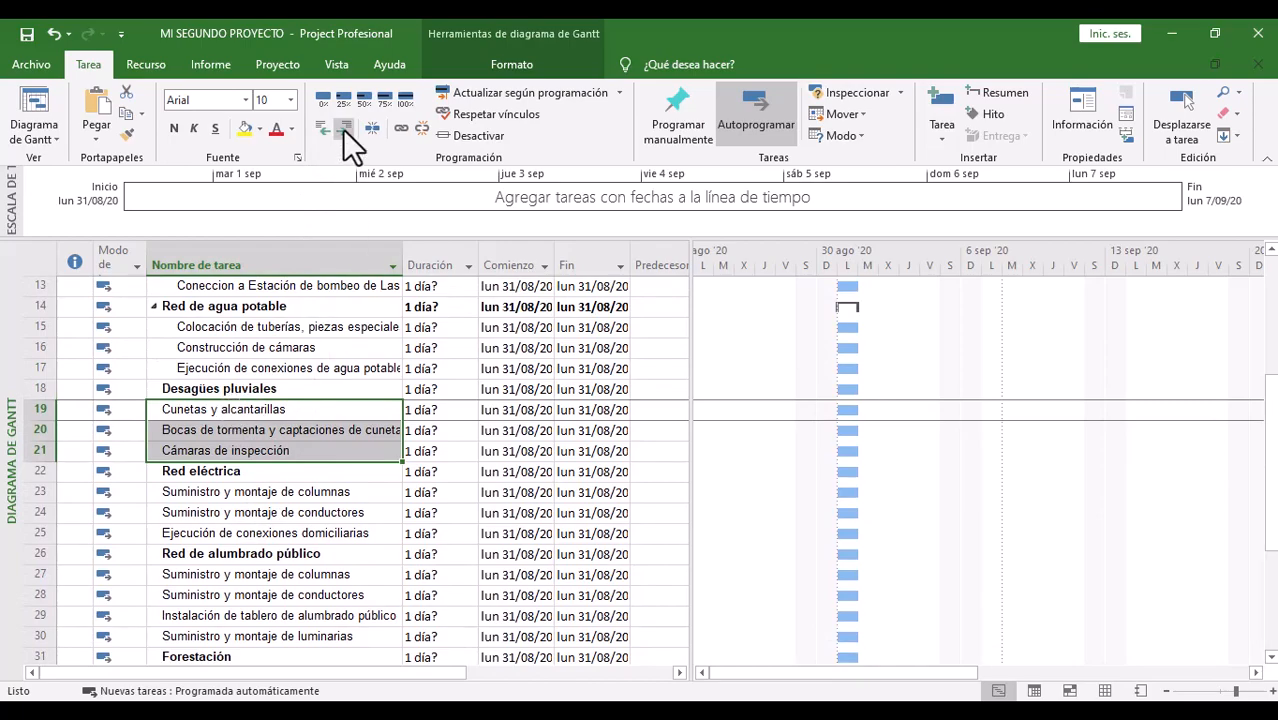
click(343, 128)
Step: Indent tasks 23 to 25, from Suministro y montaje de columnas to Ejecución de conexiones domiciliarias, as subtasks of Red eléctrica
scroll(268, 490, down, 1)
click(258, 432)
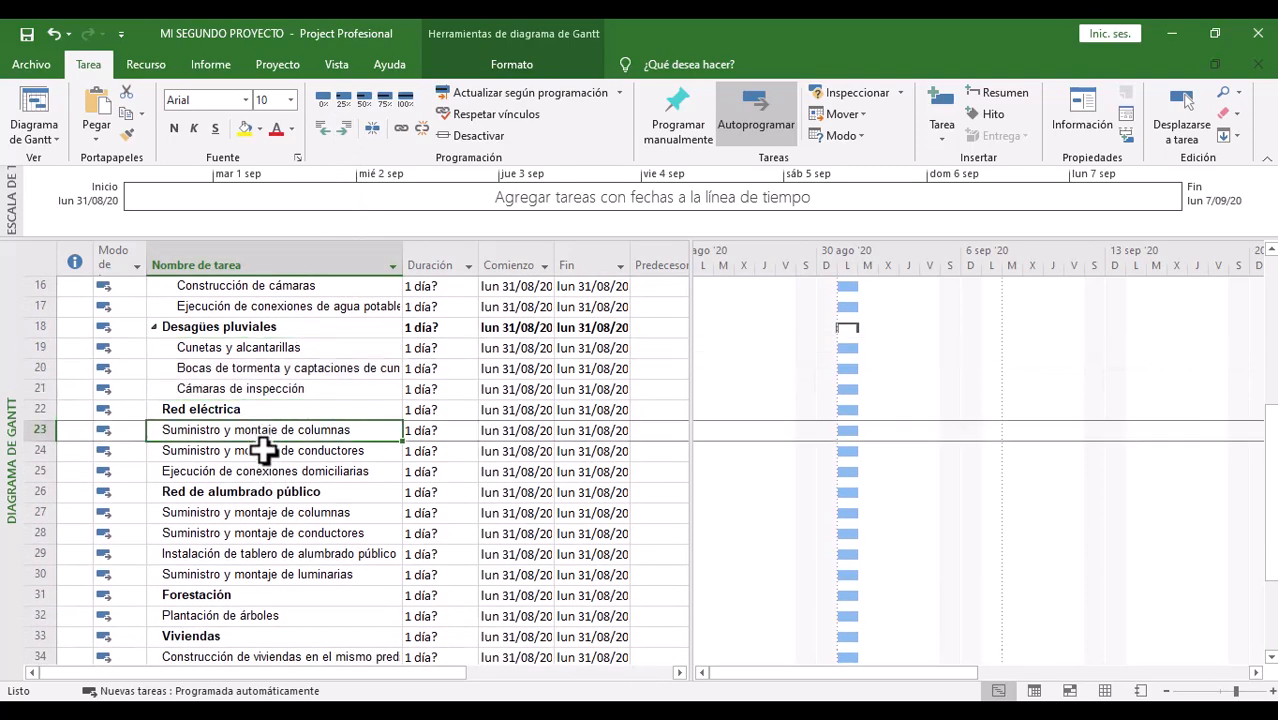
drag(263, 451, 264, 474)
click(343, 128)
Step: Indent tasks 27 to 30 as subtasks of Red de alumbrado público
scroll(317, 516, down, 2)
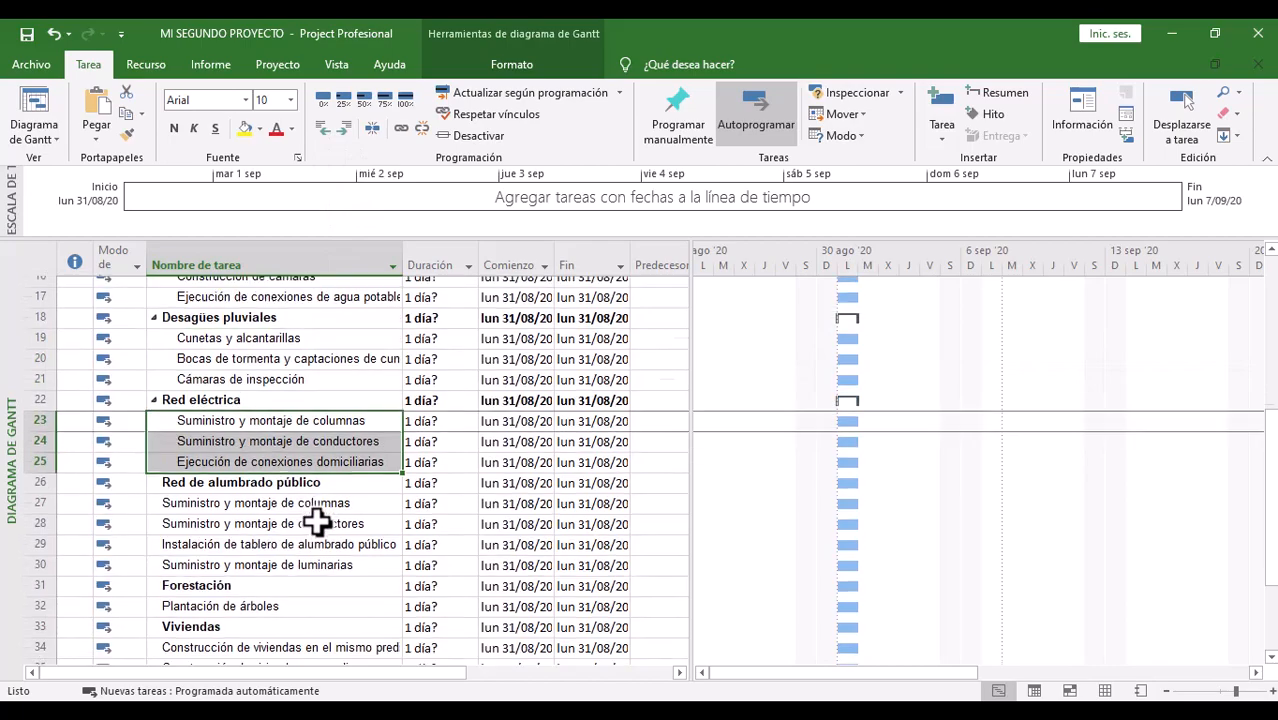
click(235, 390)
drag(235, 393, 248, 451)
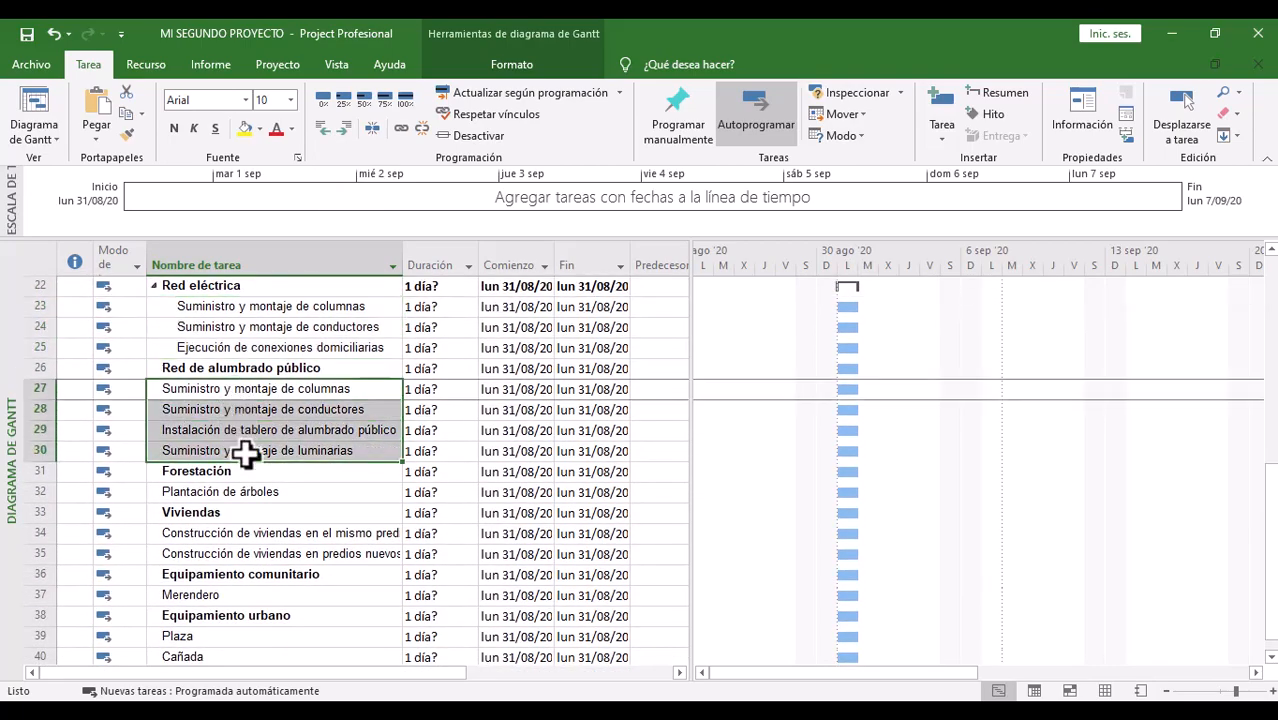
click(343, 128)
Step: Indent Plantación de árboles under Forestación and the two Construcción de viviendas tasks, 34 and 35, under Viviendas
scroll(260, 400, down, 1)
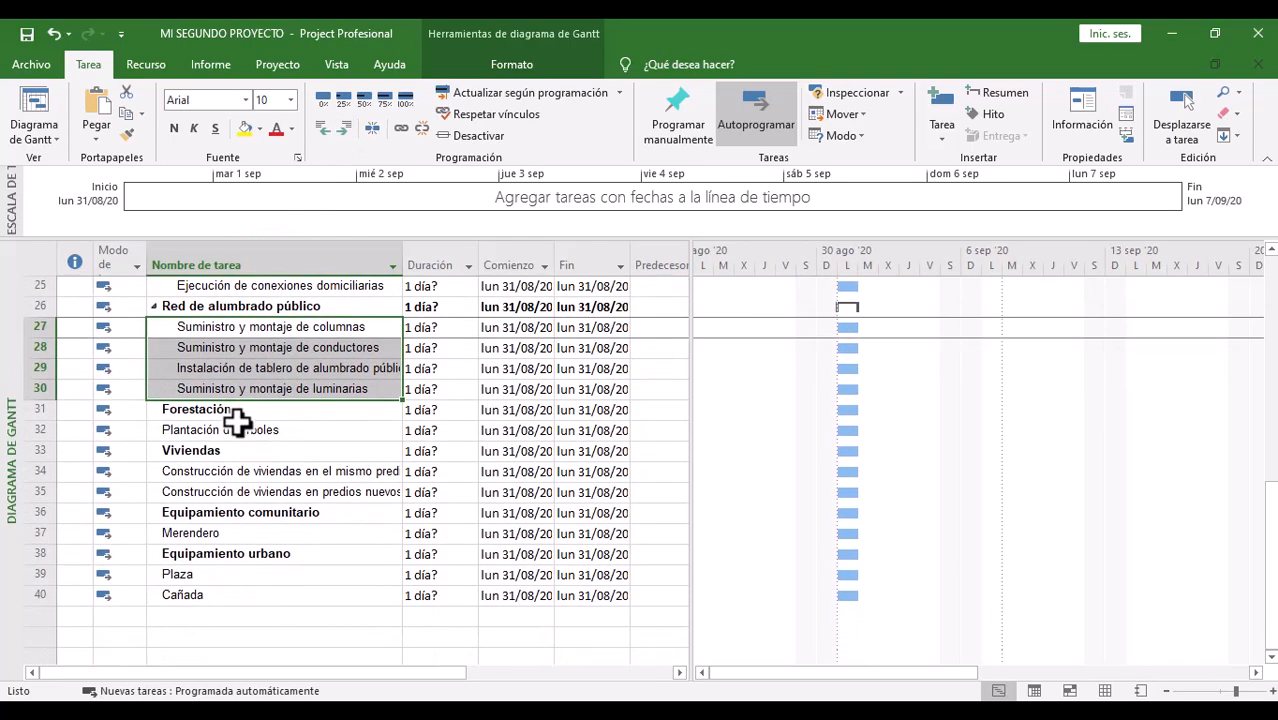
click(240, 430)
click(339, 128)
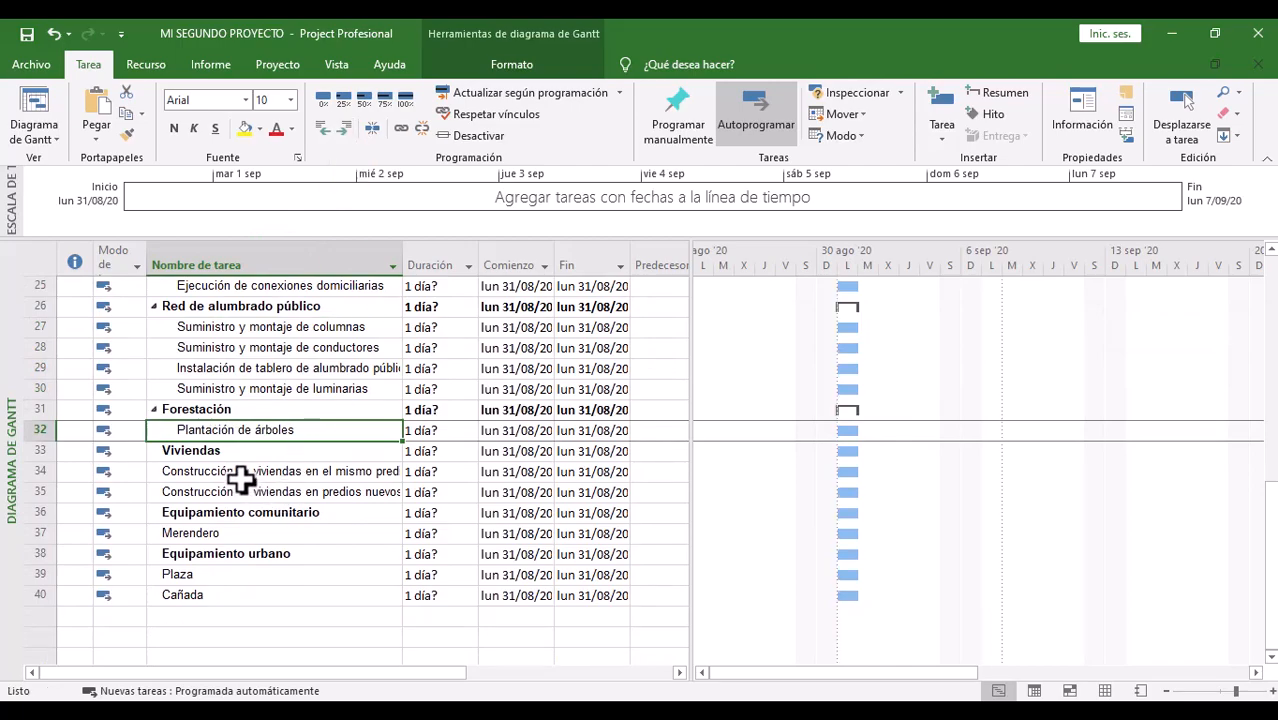
drag(241, 471, 238, 490)
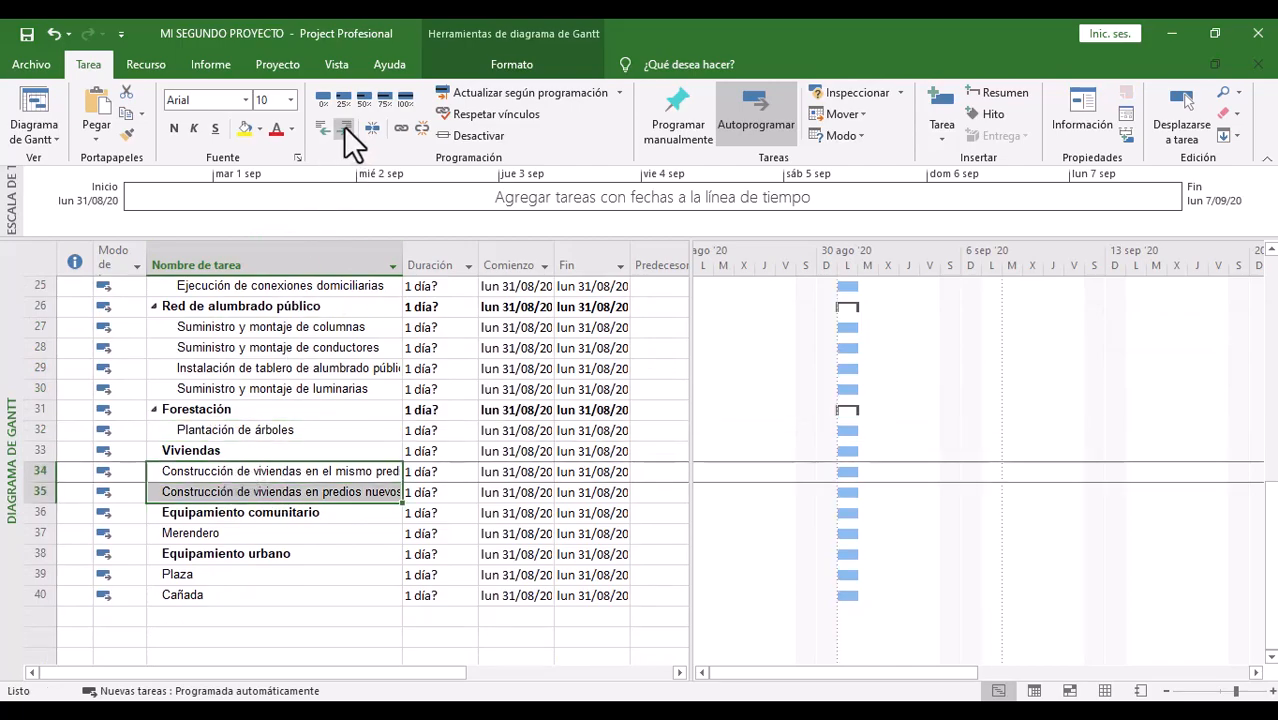
click(343, 128)
Step: Indent Merendero under Equipamiento comunitario, and Plaza and Cañada under Equipamiento urbano
click(205, 533)
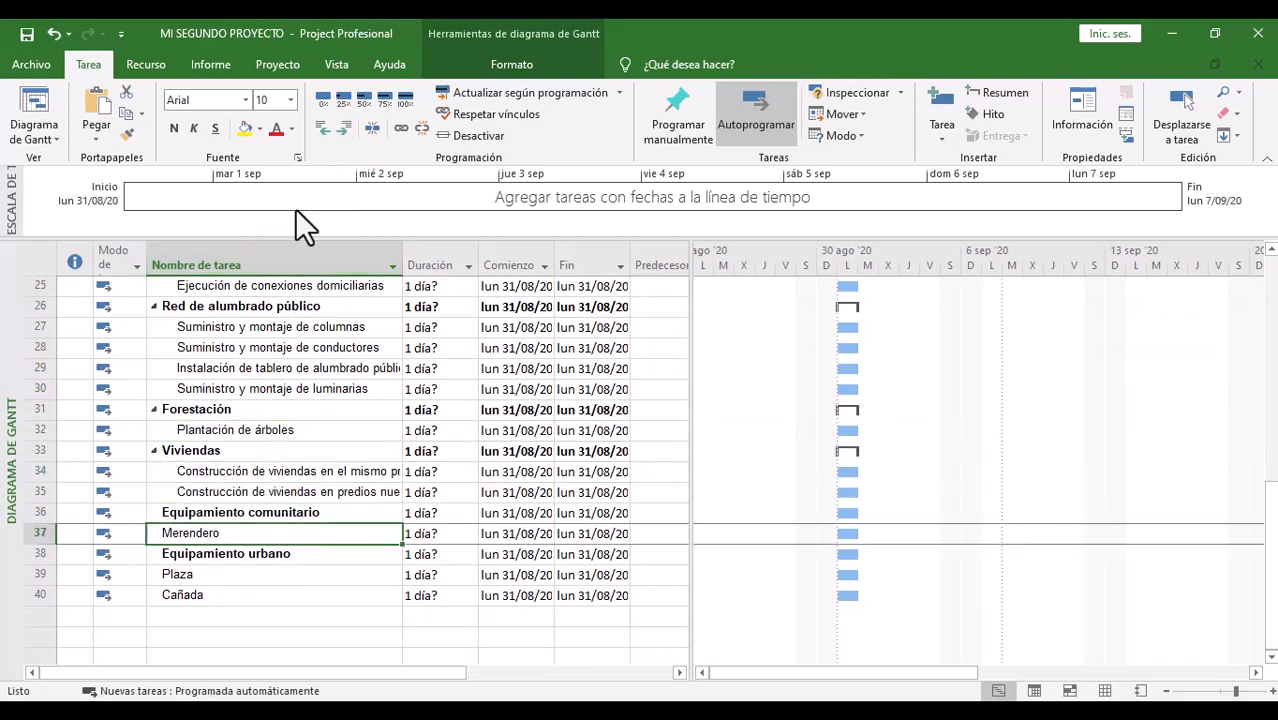
click(343, 128)
drag(190, 576, 192, 593)
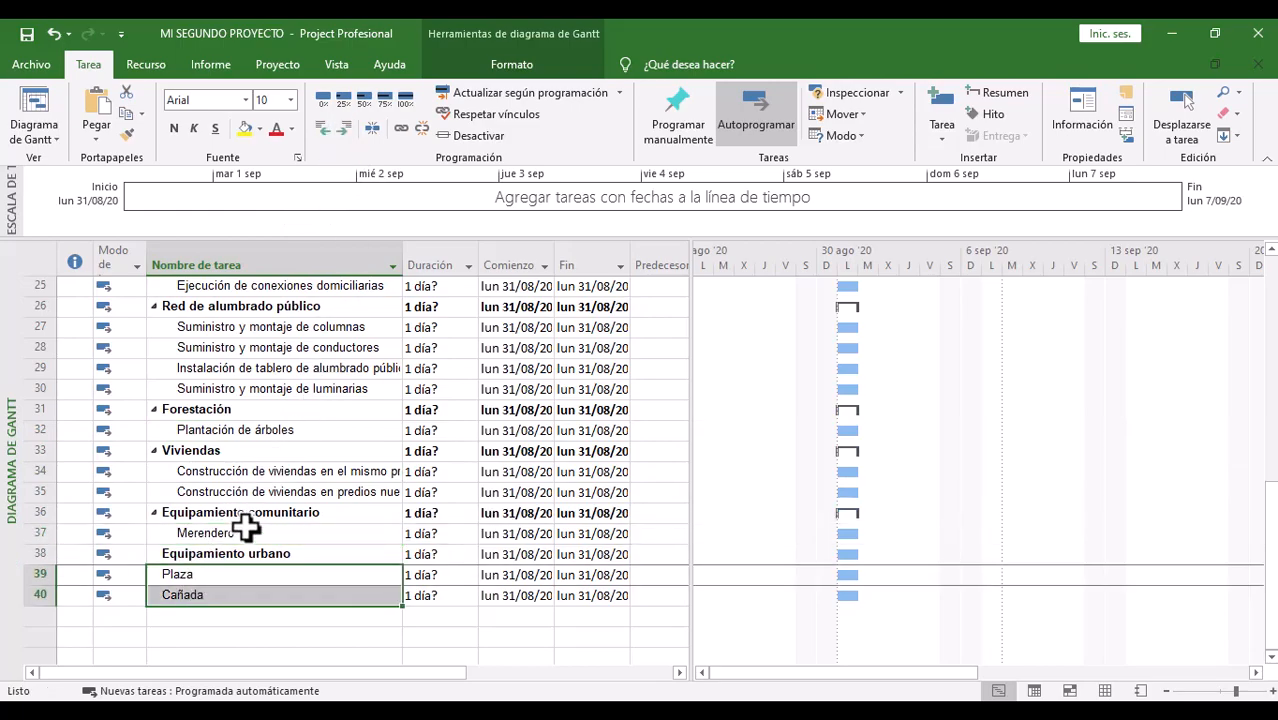
click(341, 127)
Step: Set the durations of tasks 9, 10 and 11 under Infraestructura sanitaria - Red Interna to 5, 6 and 9 days
scroll(253, 377, up, 6)
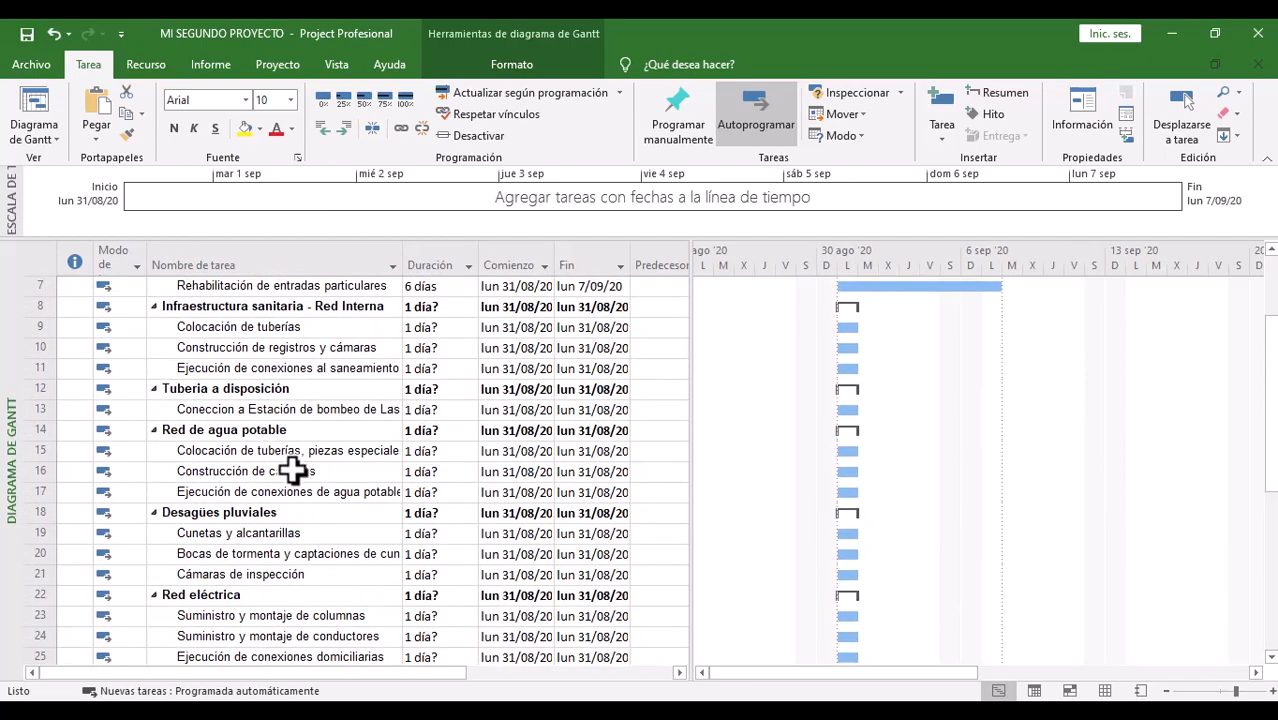
scroll(292, 470, up, 2)
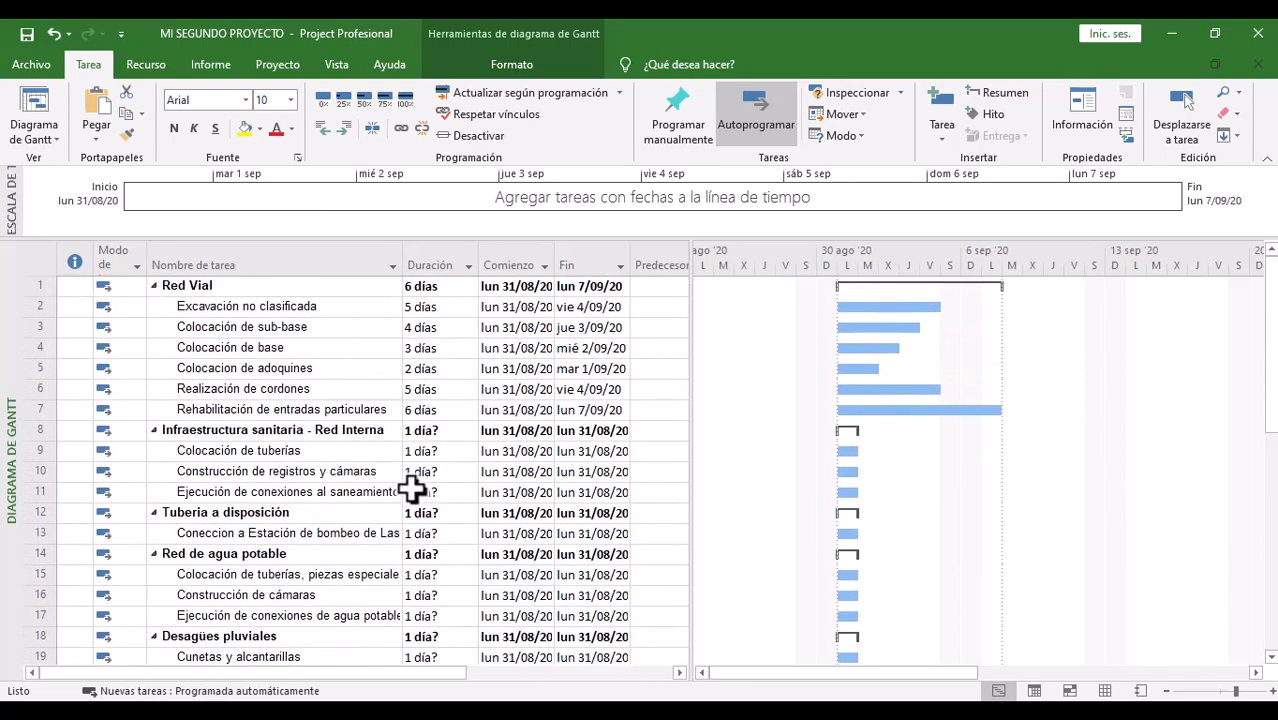
click(431, 455)
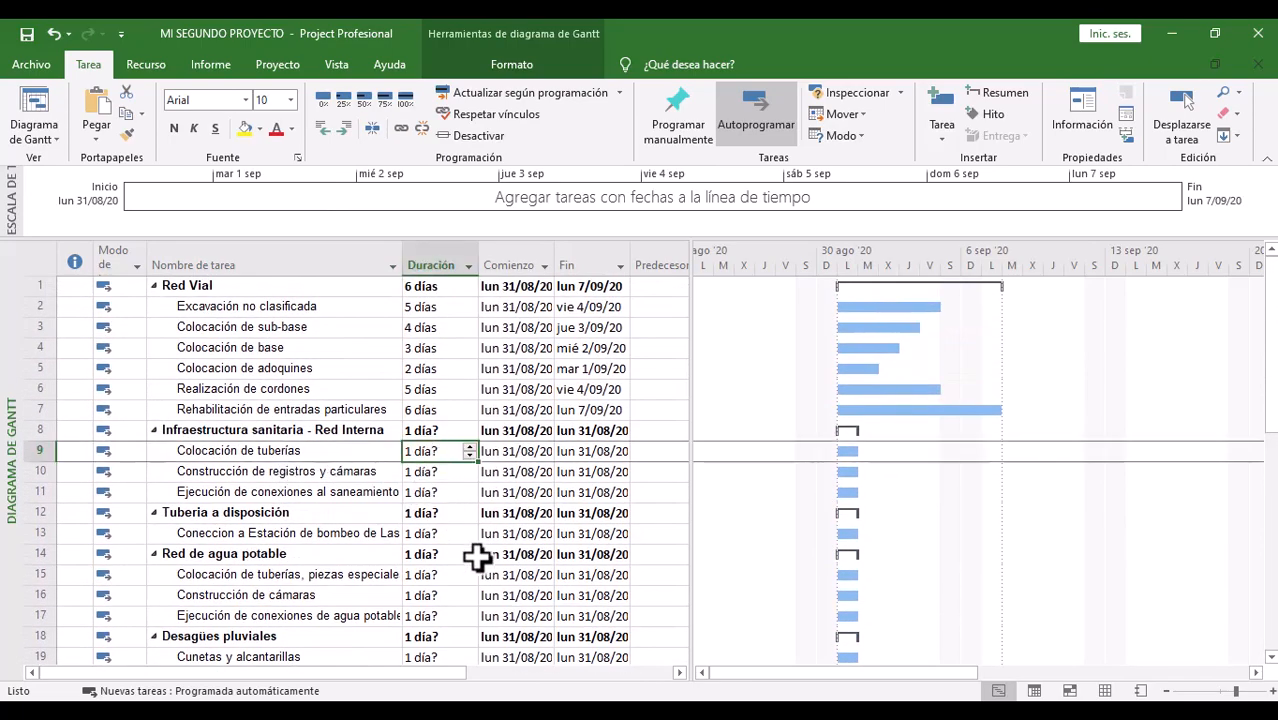
text(5)
key(Return)
text(6)
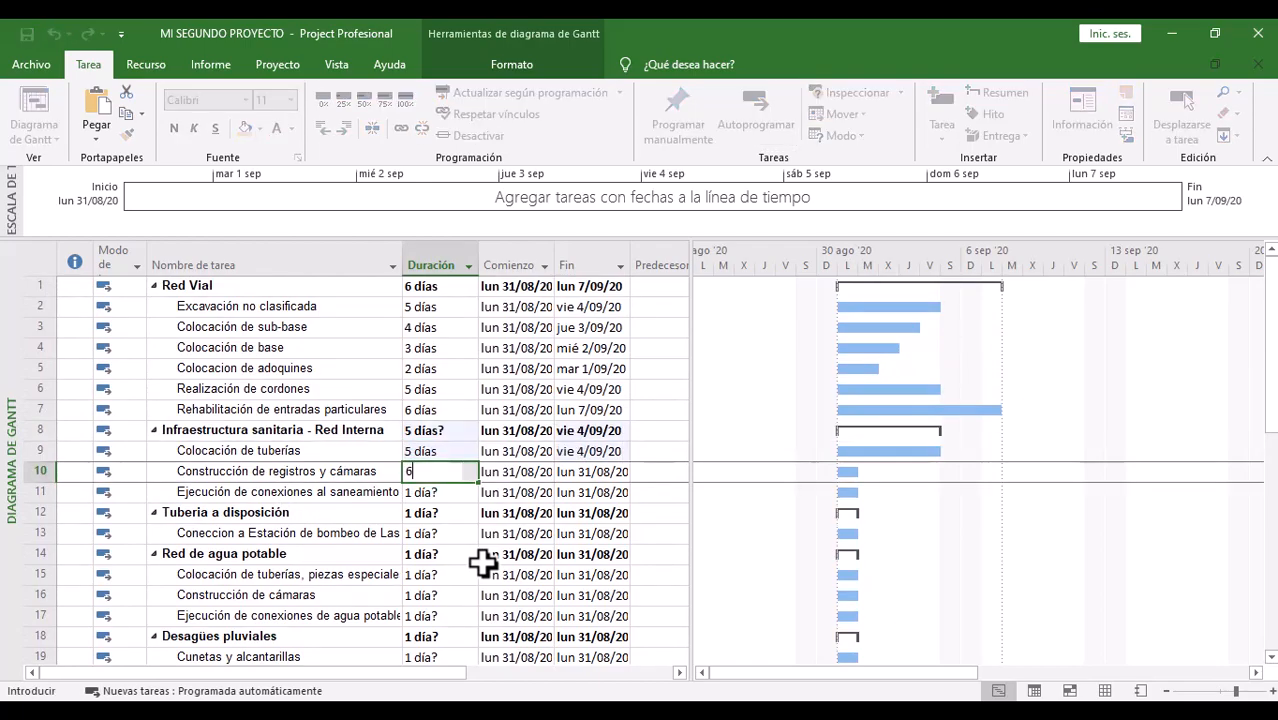
key(Return)
text(9)
key(Return)
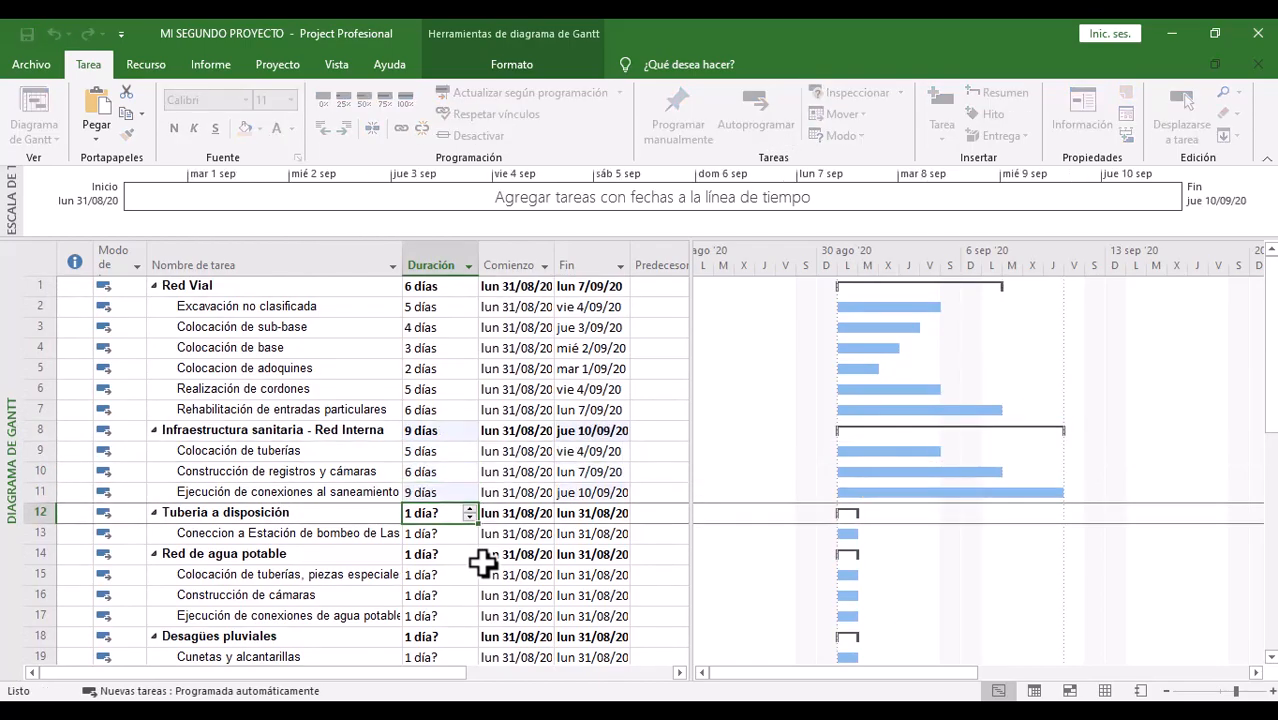
Step: Set the duration of task 13, the pumping station connection under Tuberia a disposición, to 5 days
click(435, 535)
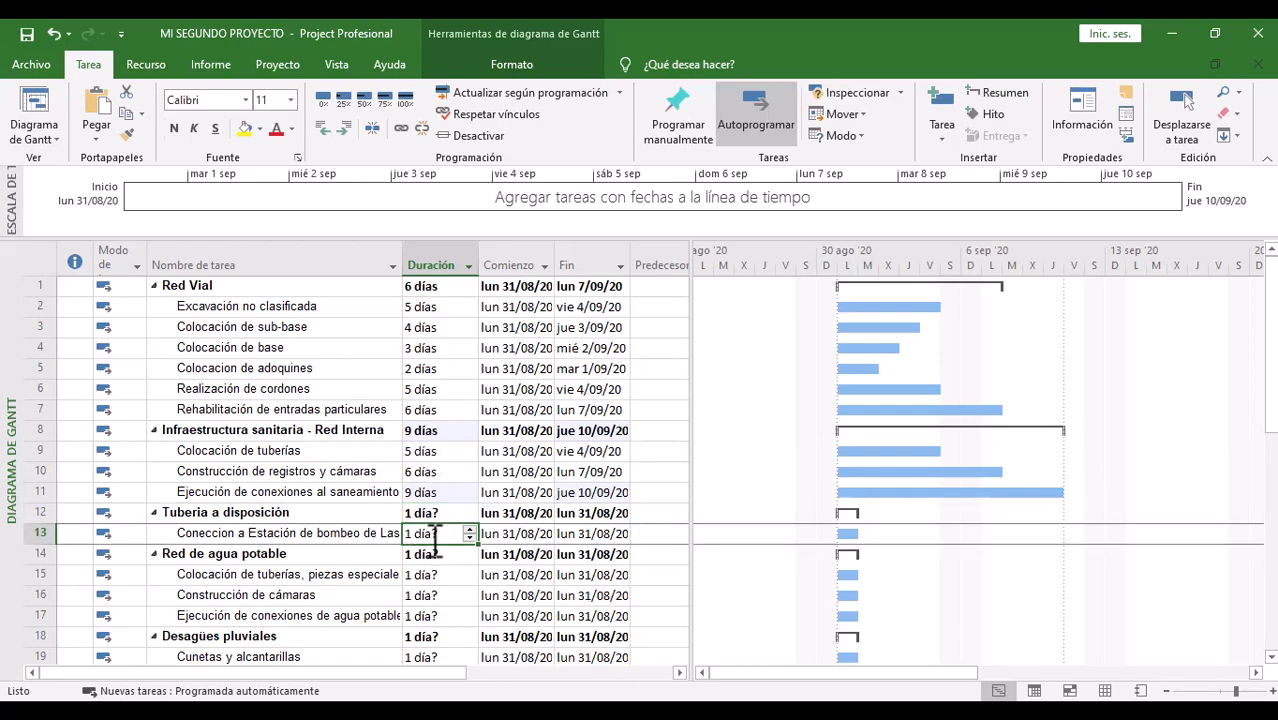
text(5)
key(Return)
Step: Under Red de agua potable, set task 15 to 6 days and task 16 to 9 days, and enter a duration for task 17
scroll(435, 545, down, 2)
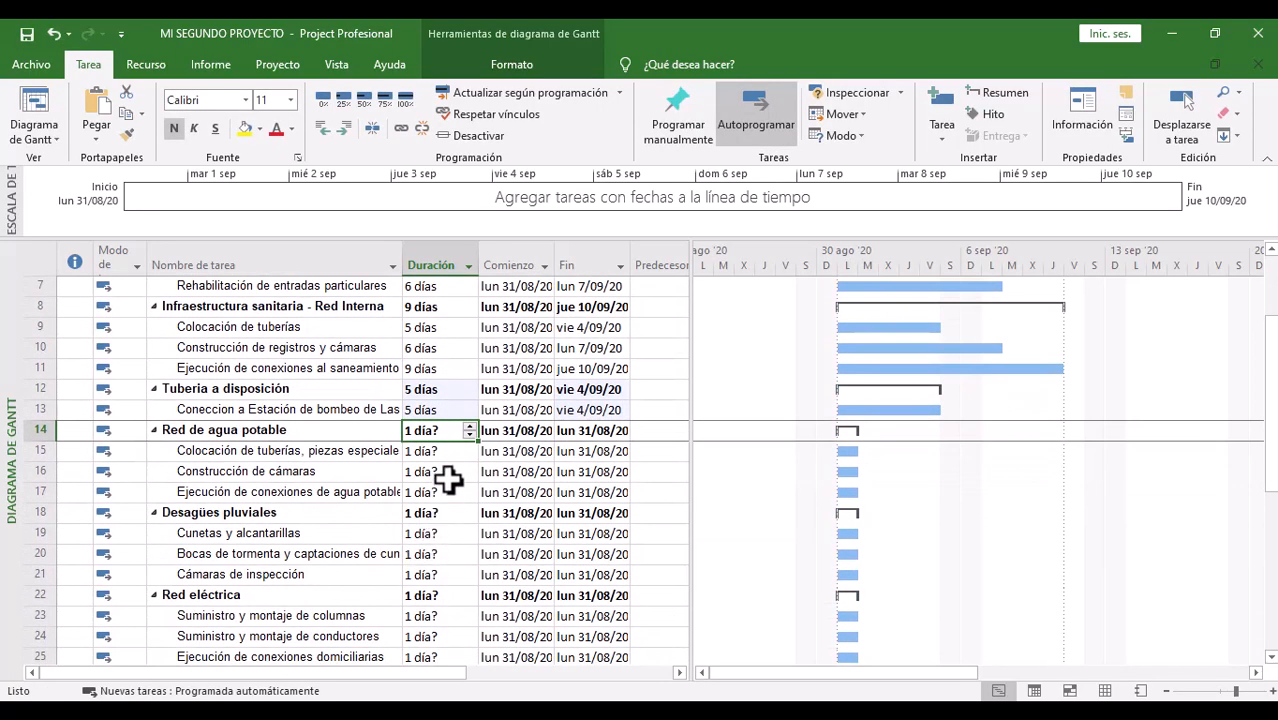
click(437, 468)
click(455, 450)
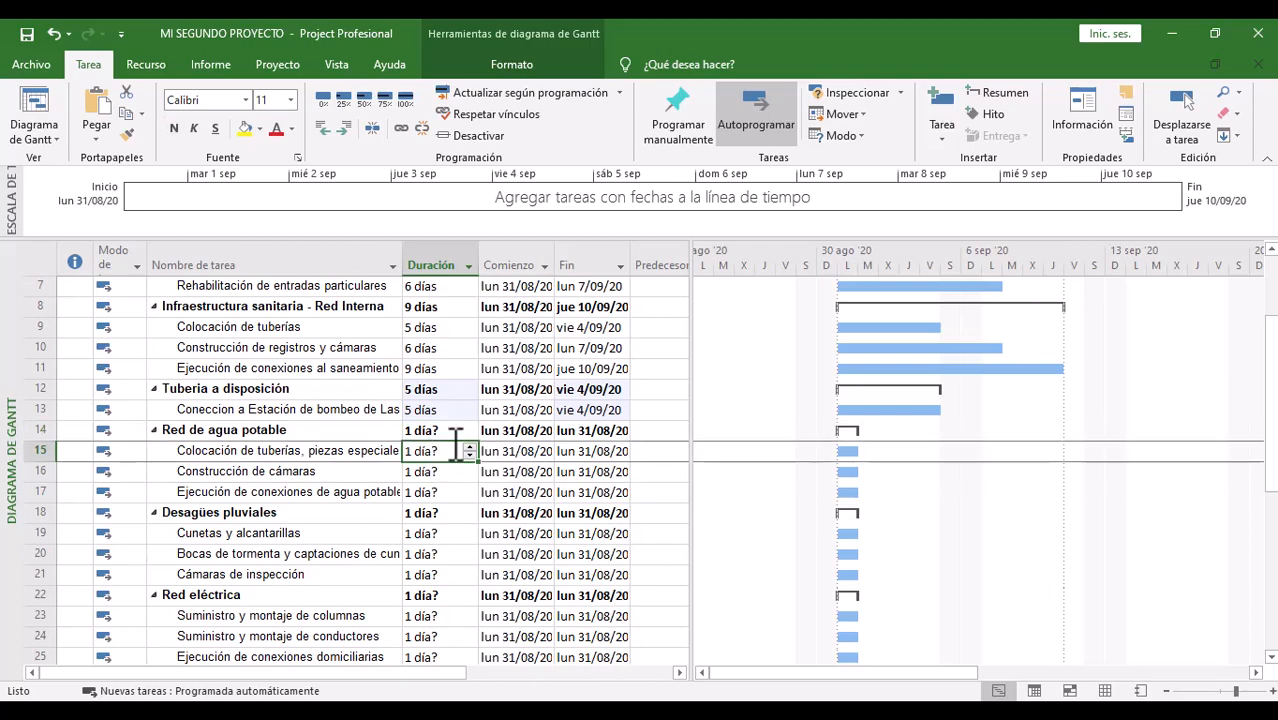
text(6)
key(Return)
text(9)
key(Return)
text(1)
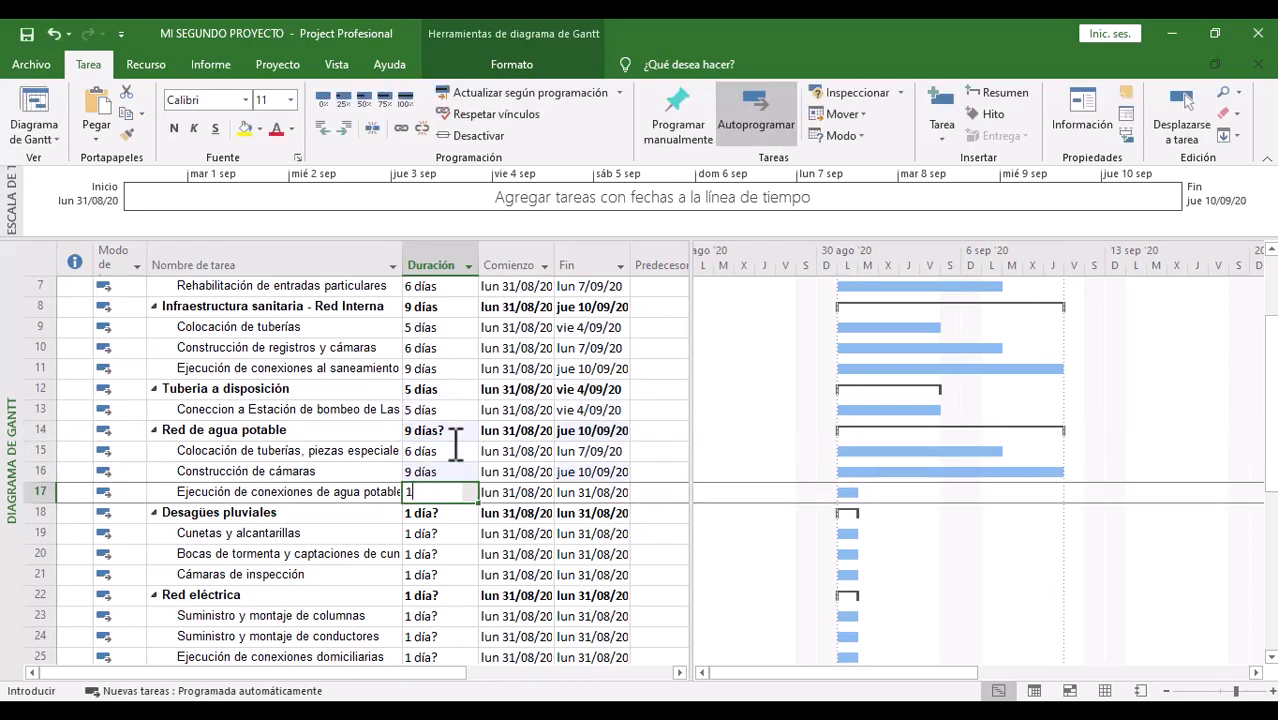
Step: Set the duration of the drinking-water connections task (task 17, Ejecución de conexiones de agua potable) to 15 days
text(5)
key(Return)
Step: Under Desagües pluviales, set the durations to 5 days for Cunetas y alcantarillas, 6 for Bocas de tormenta and 9 for Cámaras de inspección
scroll(450, 480, down, 1)
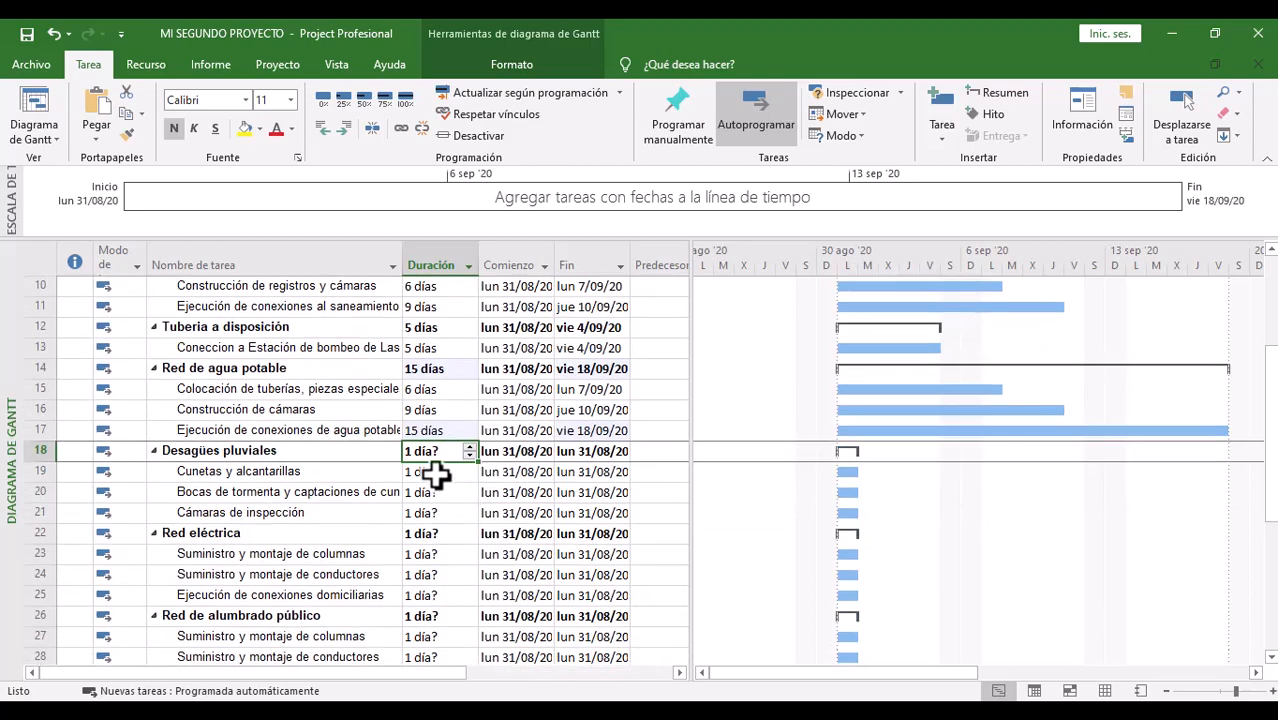
click(437, 476)
text(5)
key(Return)
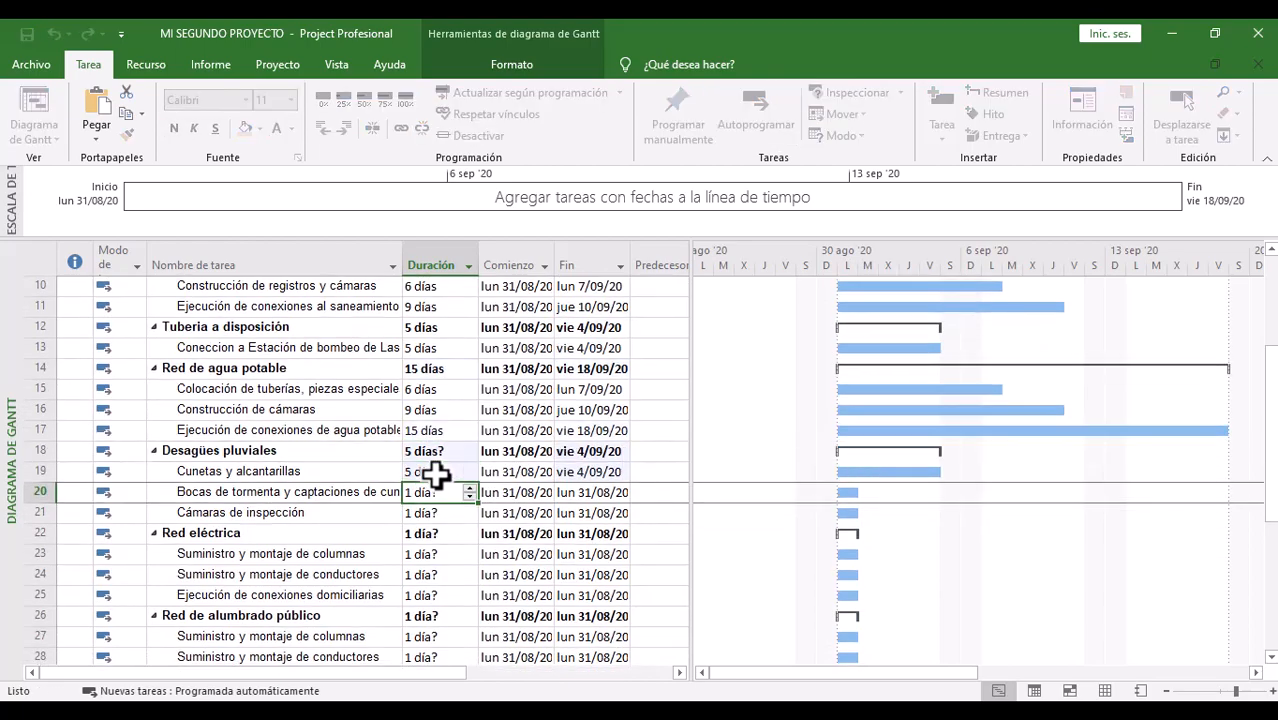
text(6)
key(Return)
text(9)
key(Return)
text(1)
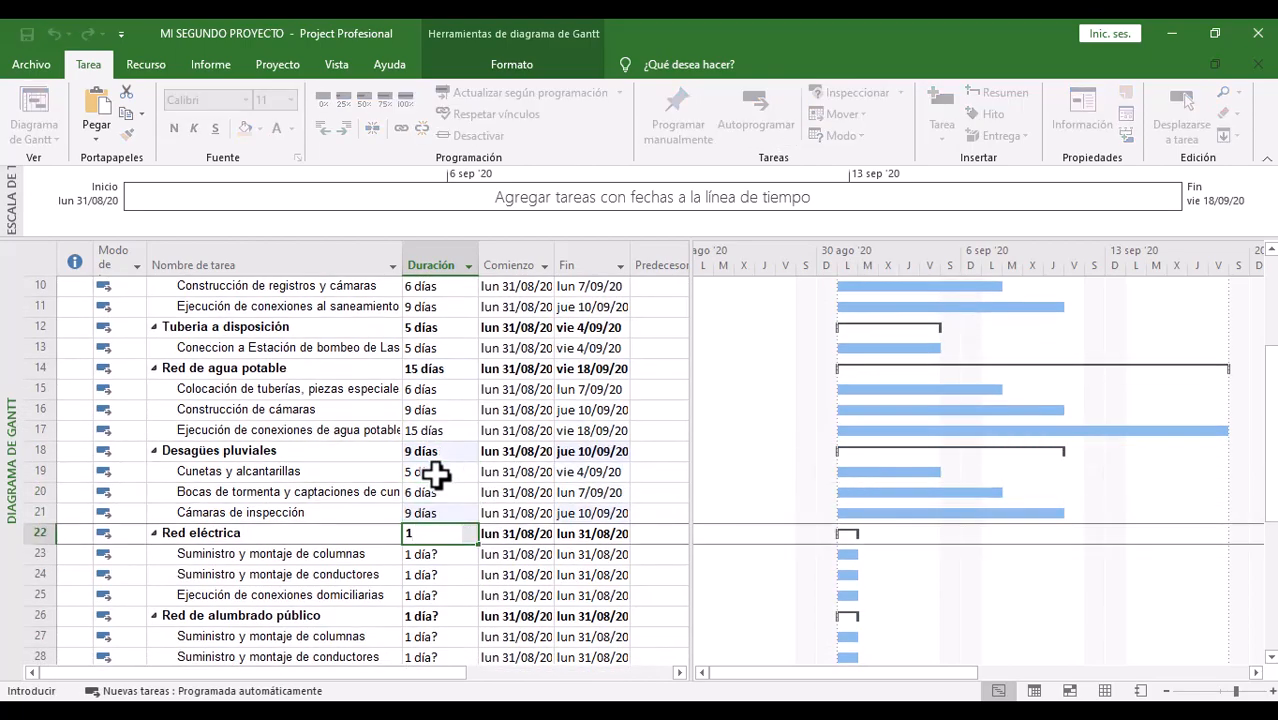
key(Escape)
Step: Under Red eléctrica, set the durations to 8 days for columnas, 9 for conductores and 12 for Ejecución de conexiones domiciliarias
scroll(430, 482, down, 1)
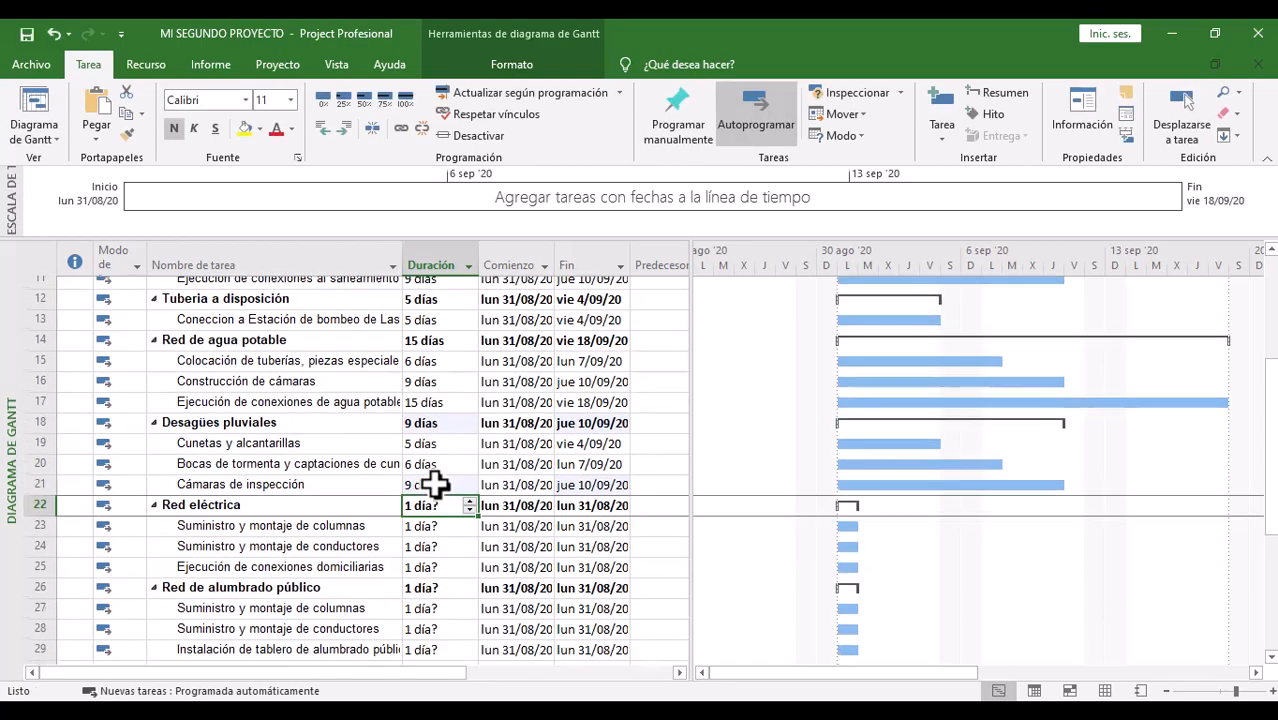
click(425, 492)
text(8)
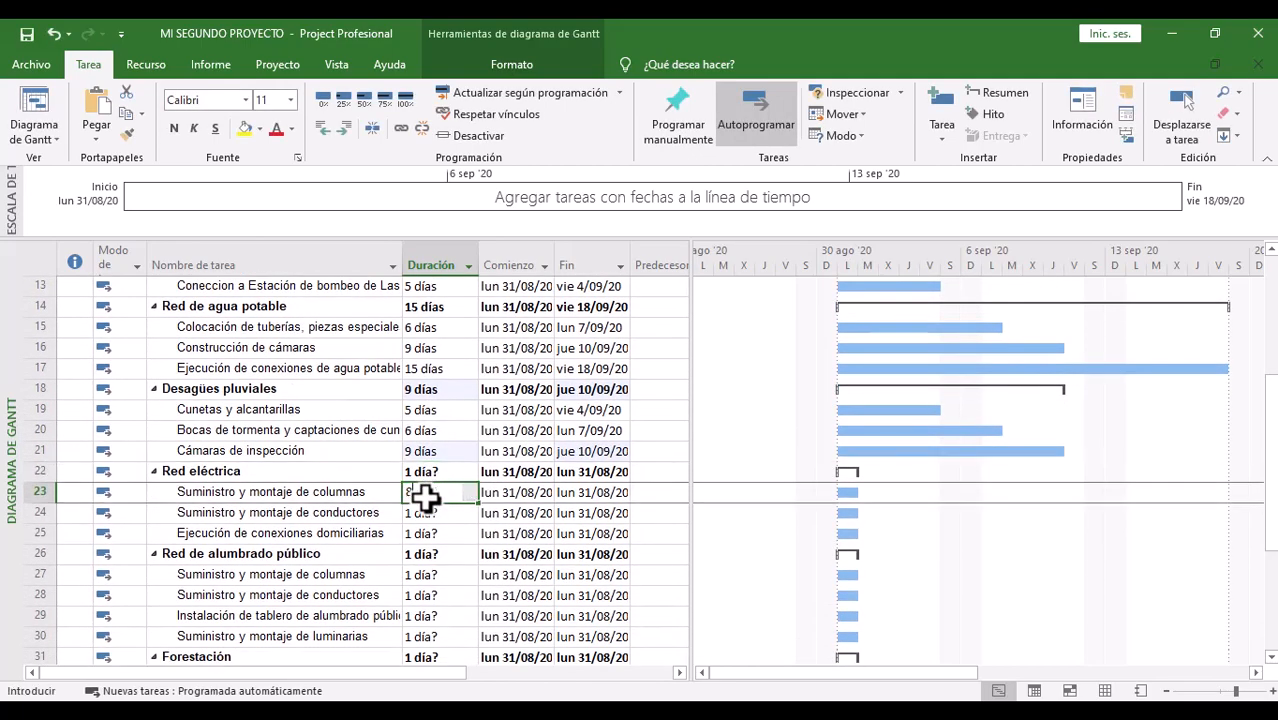
key(Return)
text(9)
key(Return)
text(12)
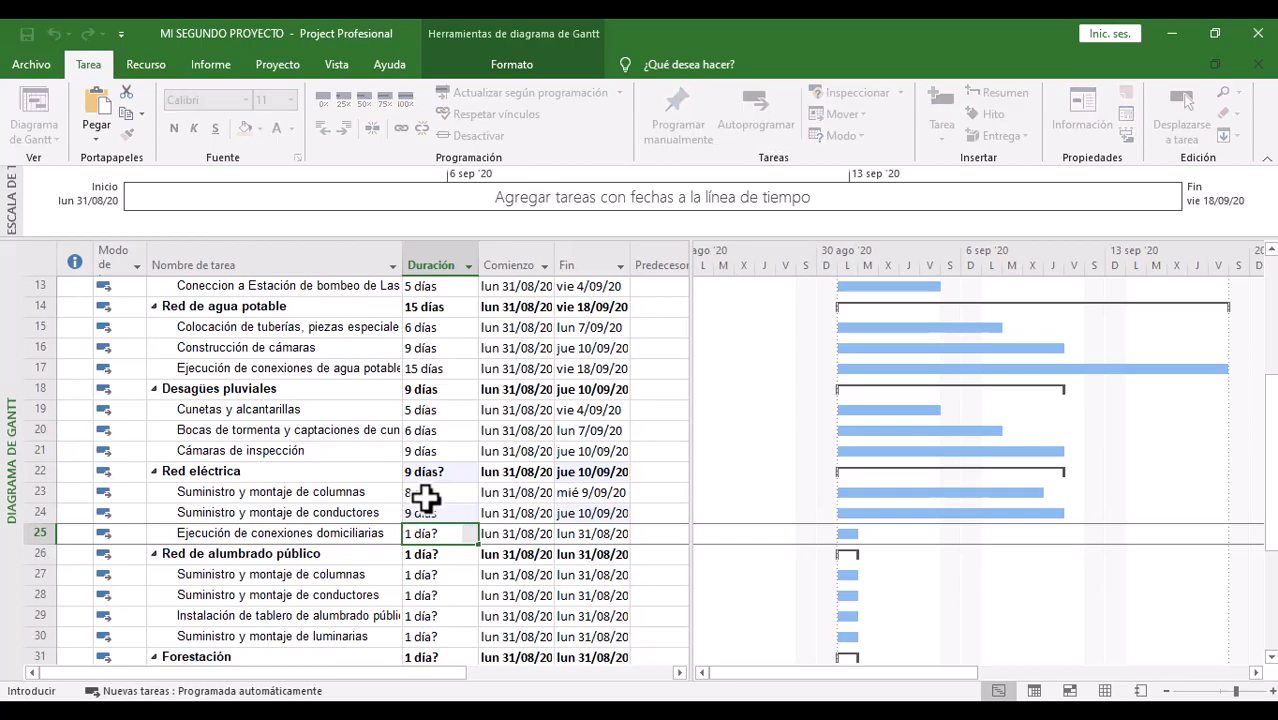
key(Return)
Step: Under Red de alumbrado público, set the durations to 4 days for columnas, 5 for conductores, 9 for the tablero and 3 for luminarias
scroll(430, 510, down, 1)
click(439, 512)
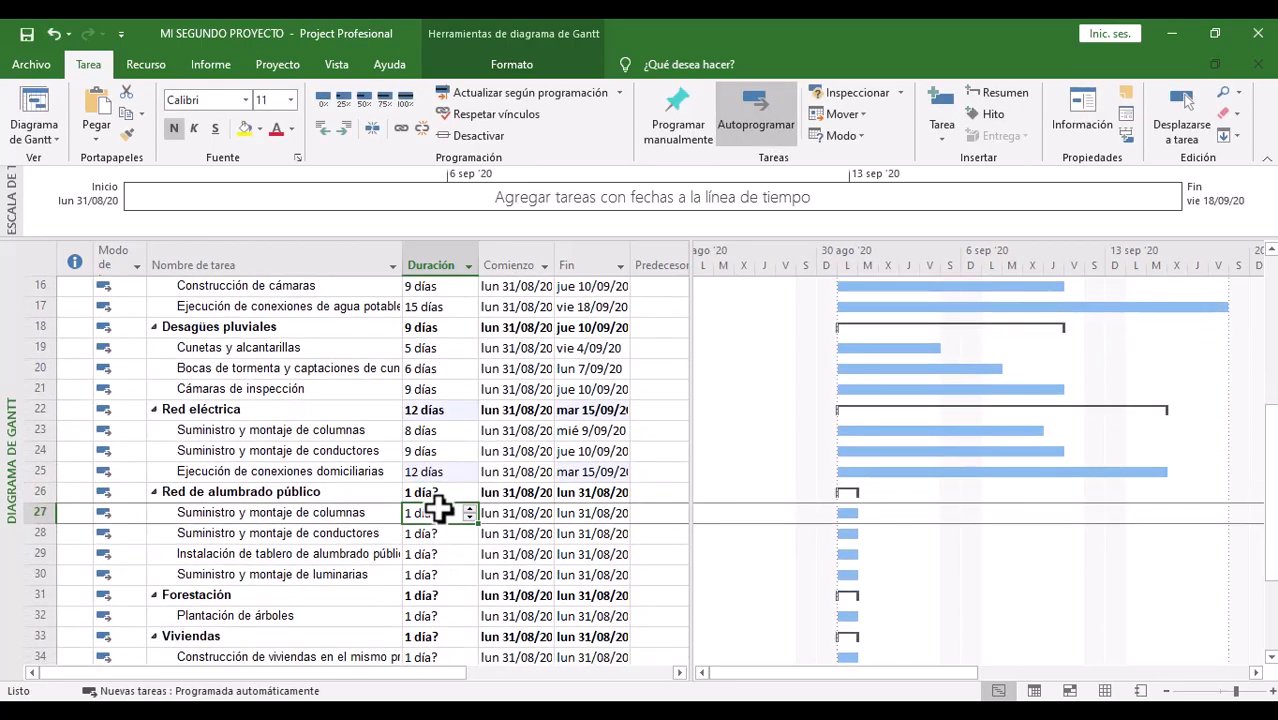
text(4)
key(Return)
text(5)
key(Return)
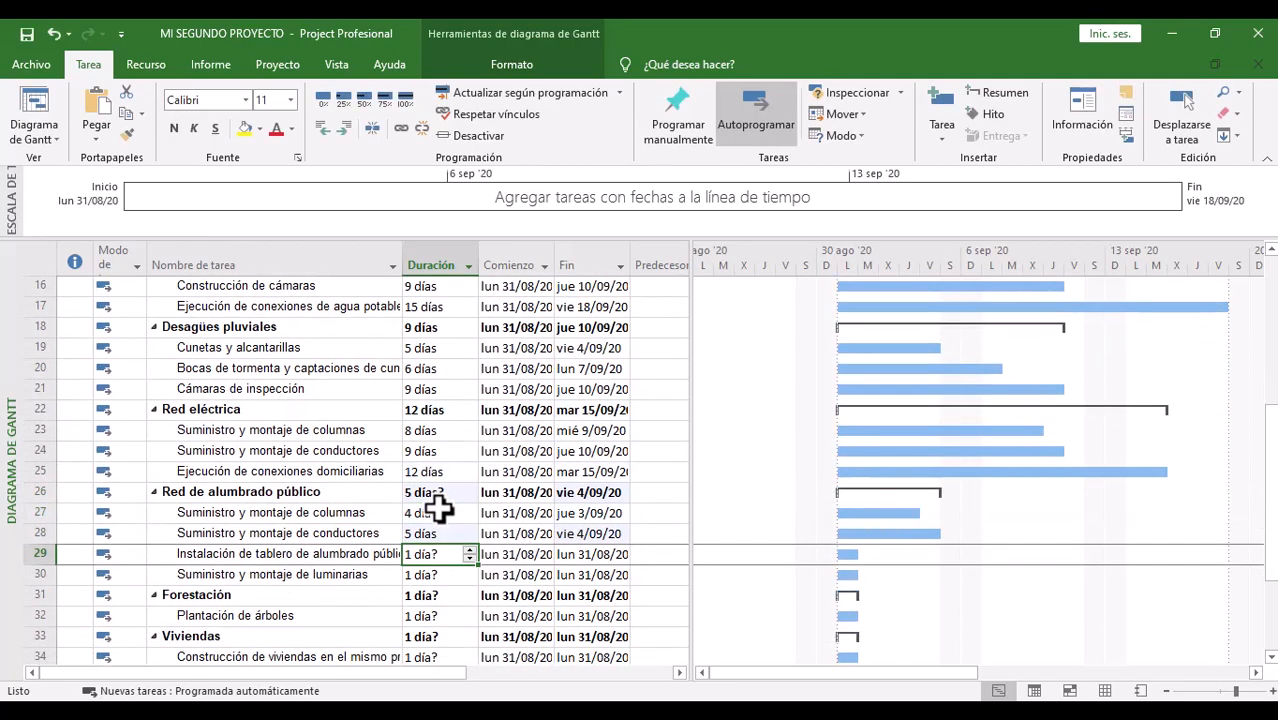
text(9)
key(Return)
text(3)
key(Return)
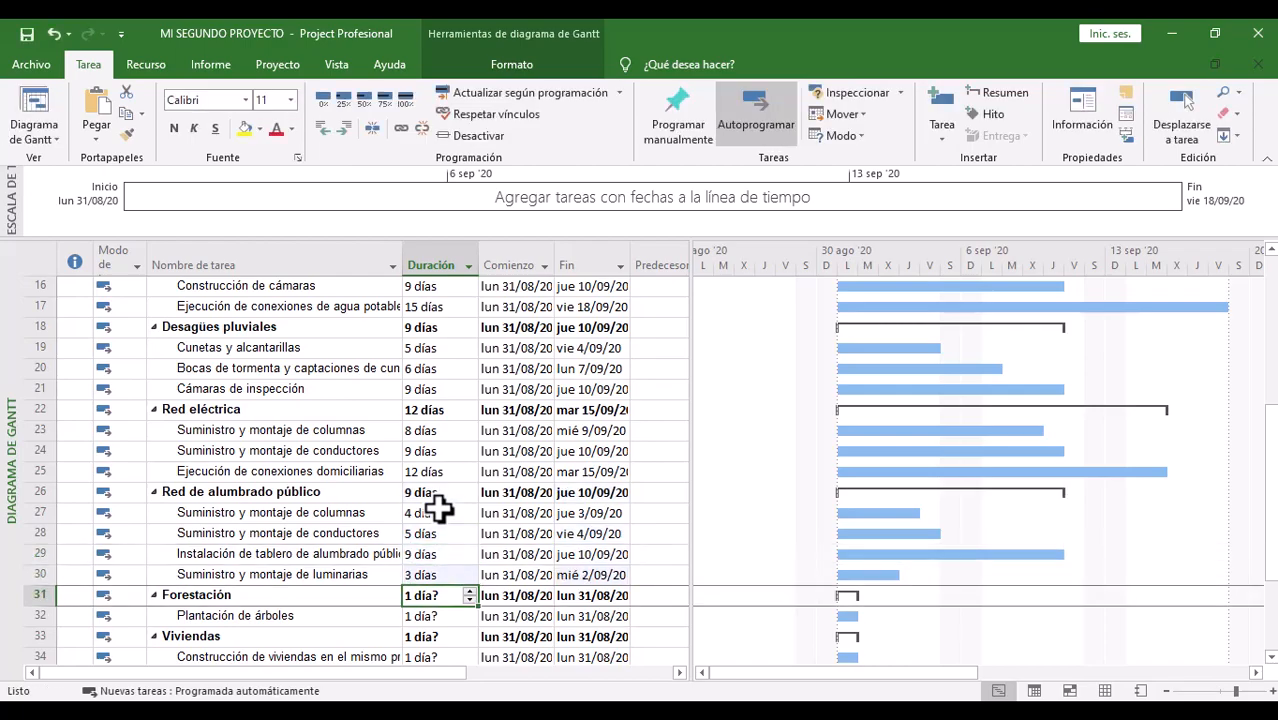
Step: Set the duration of Plantación de árboles under Forestación to 2 days
scroll(450, 508, down, 1)
click(445, 553)
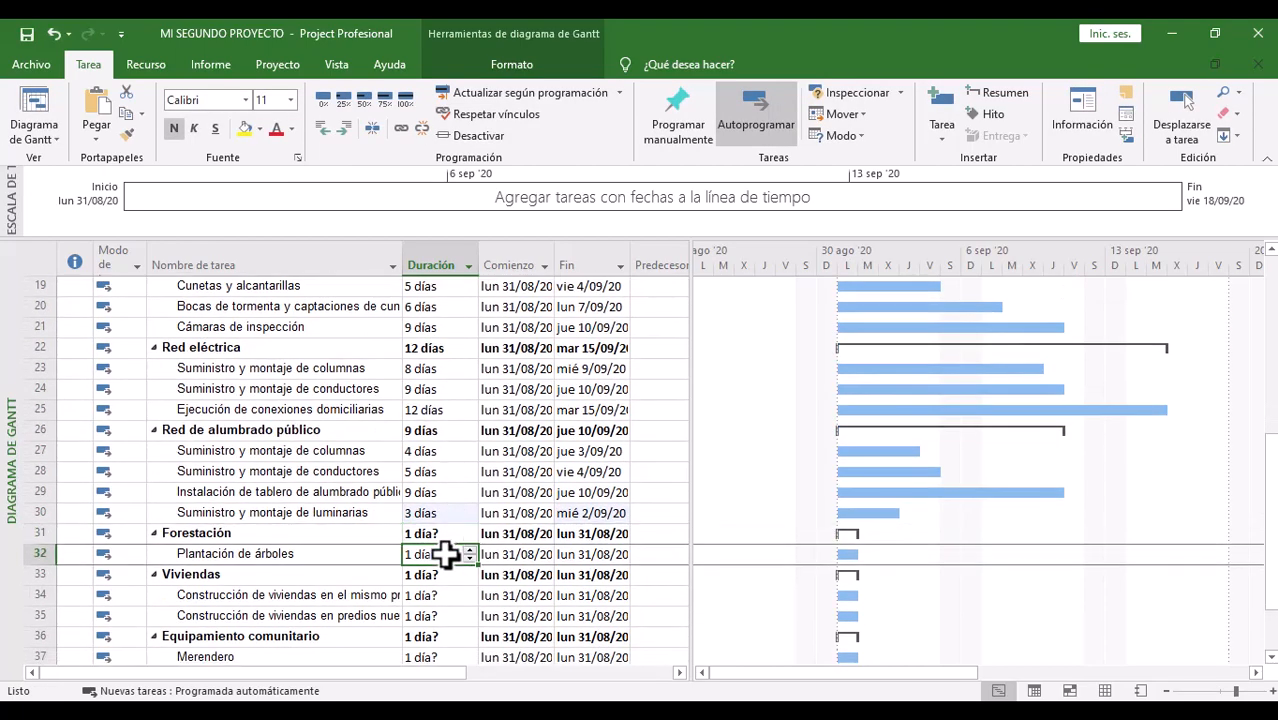
text(2)
key(Return)
Step: Under Viviendas, set the housing construction durations to 5 days for the same-property task and 6 days for the new-property task
scroll(445, 553, down, 1)
click(430, 535)
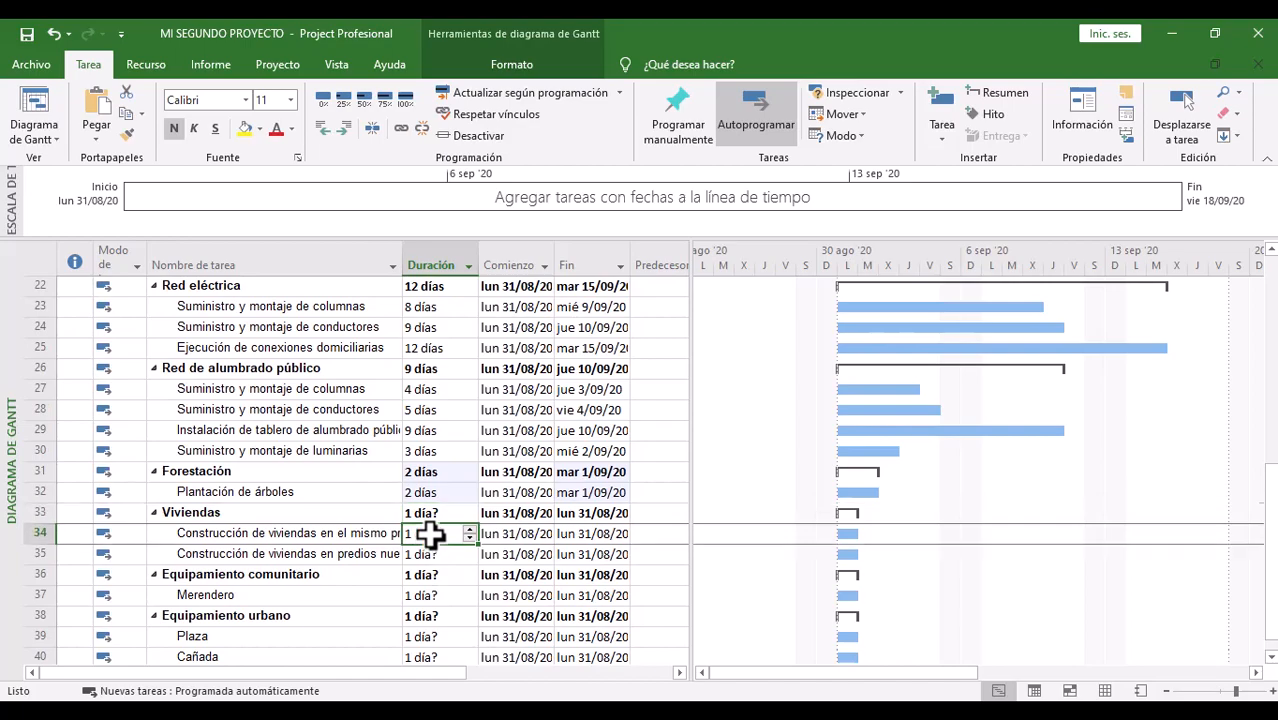
text(5)
key(Return)
text(6)
key(Return)
text(9)
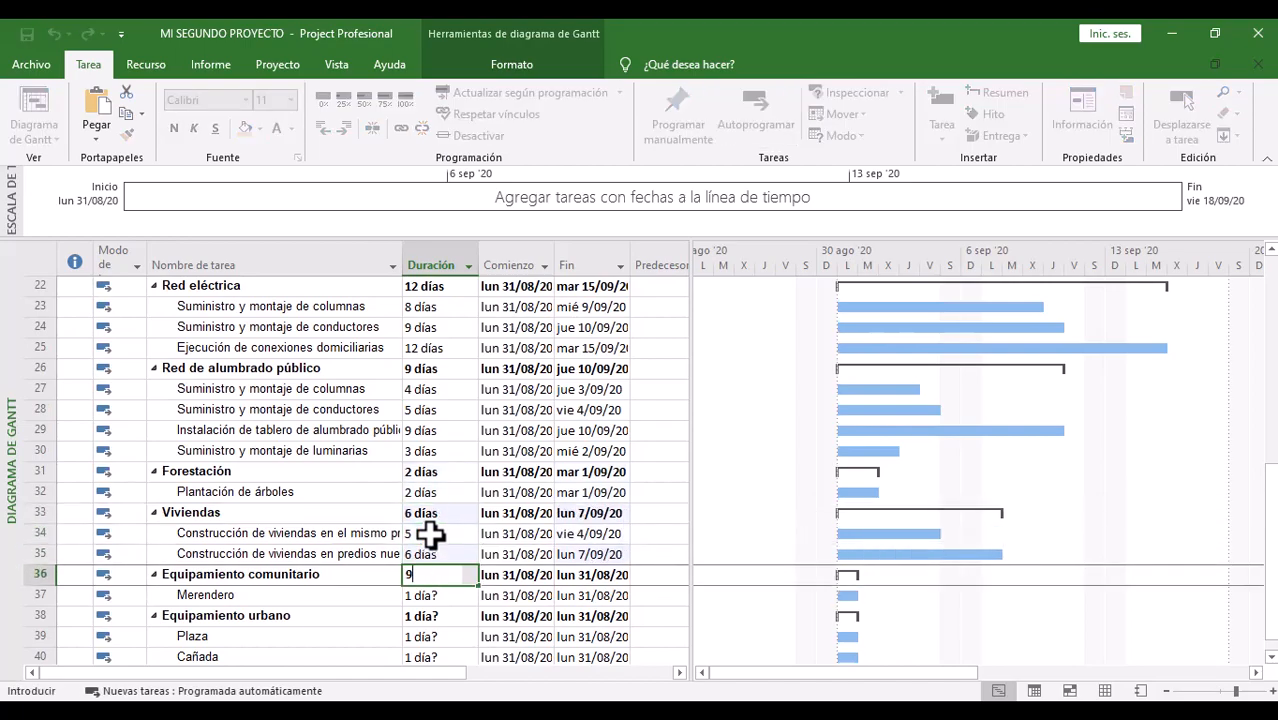
key(Return)
scroll(440, 537, down, 1)
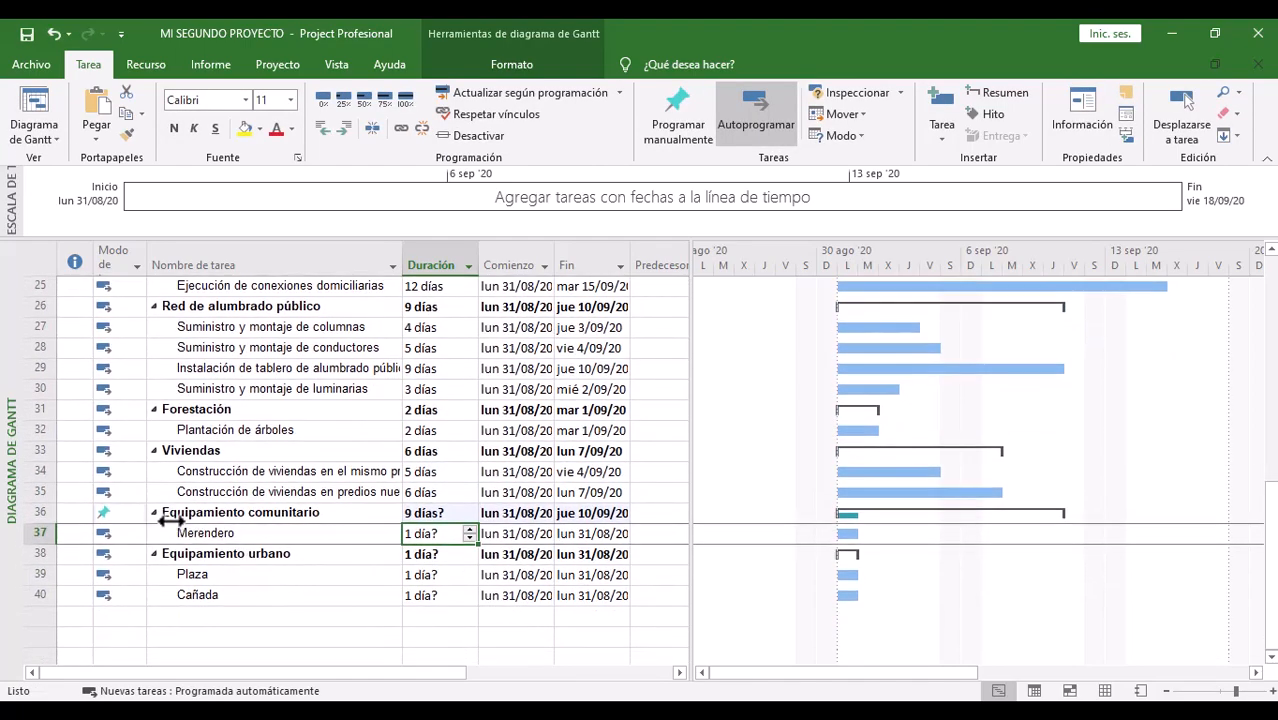
click(37, 513)
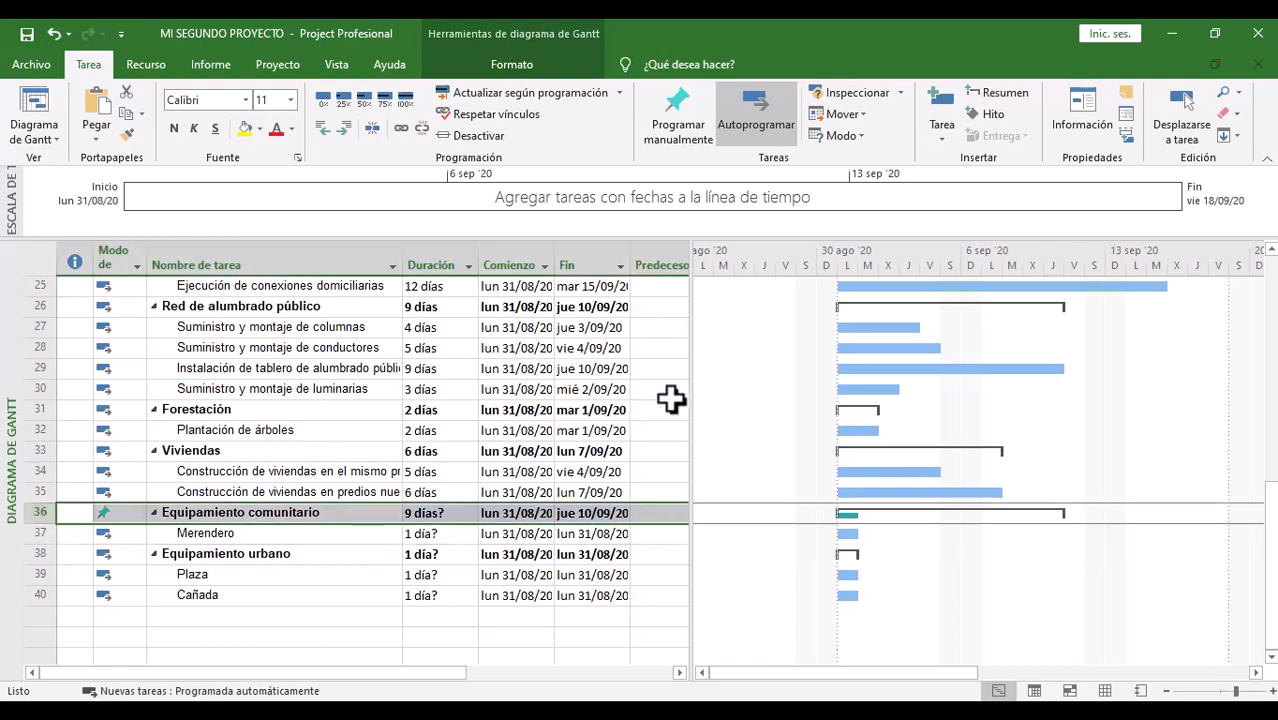
click(757, 118)
Step: Set the duration of Merendero under Equipamiento comunitario to 8 days
click(456, 532)
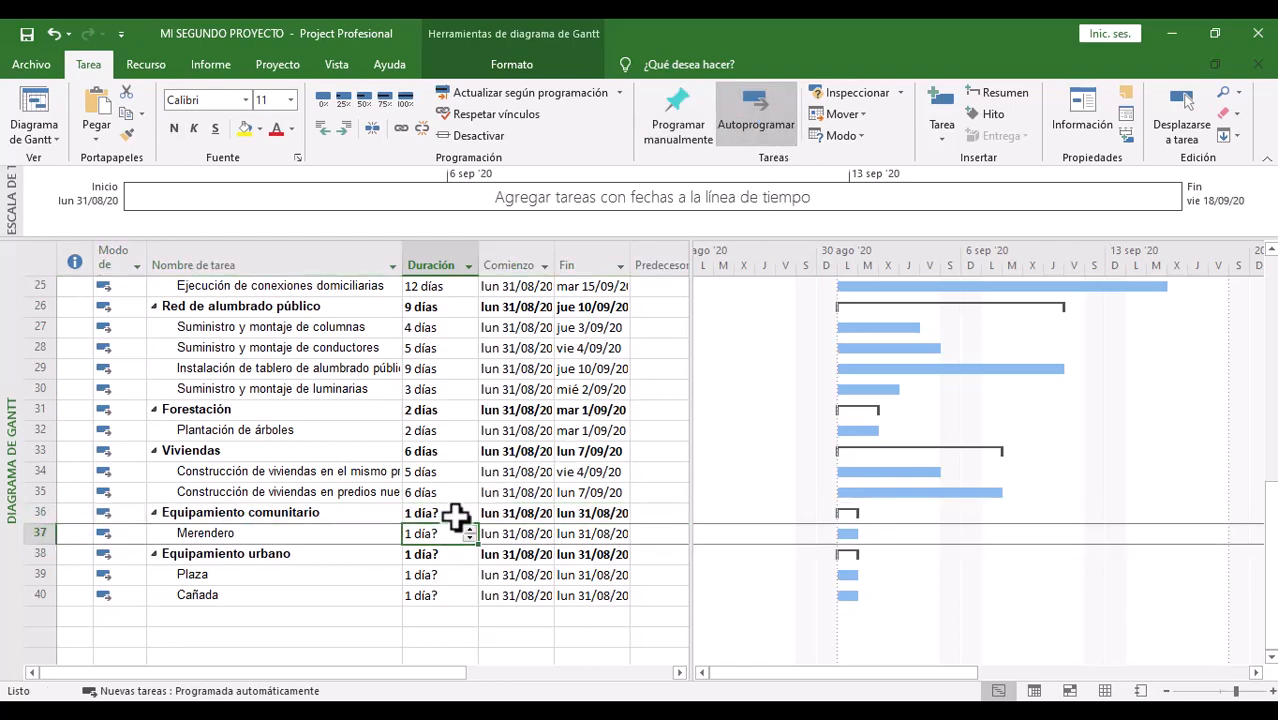
text(8)
key(Return)
Step: Under Equipamiento urbano, set the durations to 4 days for Plaza and 9 days for Cañada
click(435, 575)
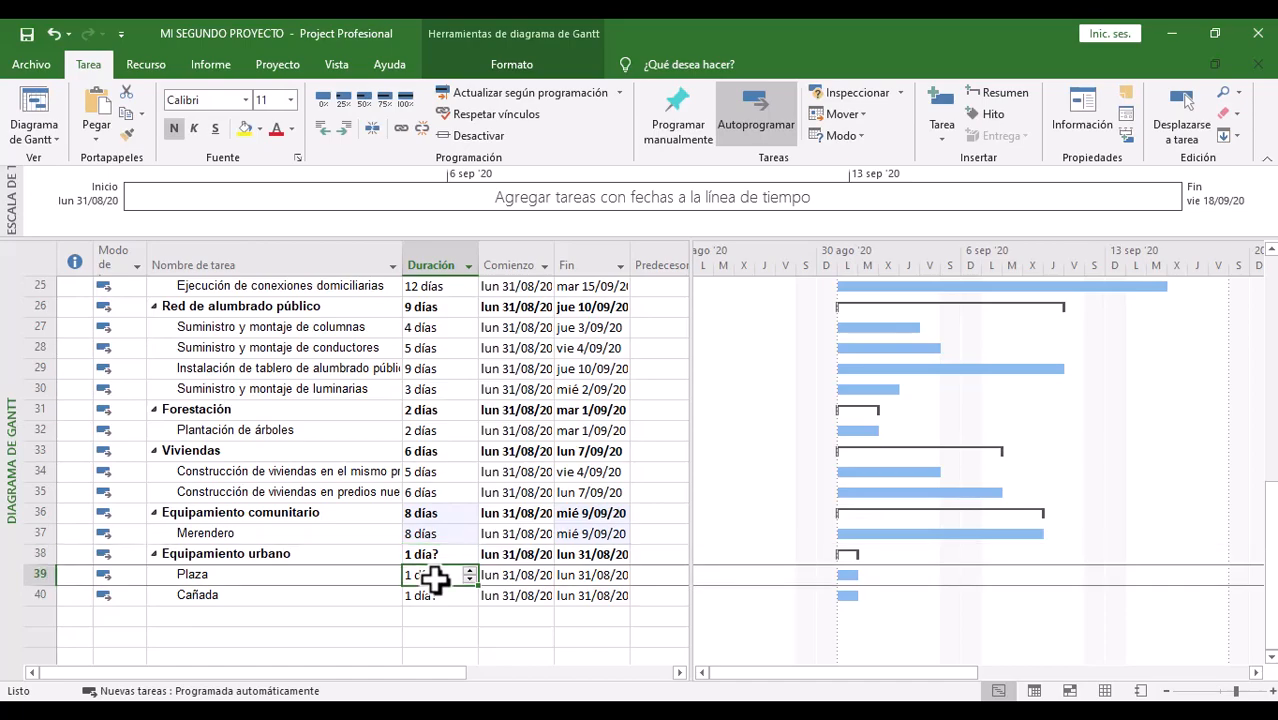
text(4)
key(Return)
text(9)
key(Return)
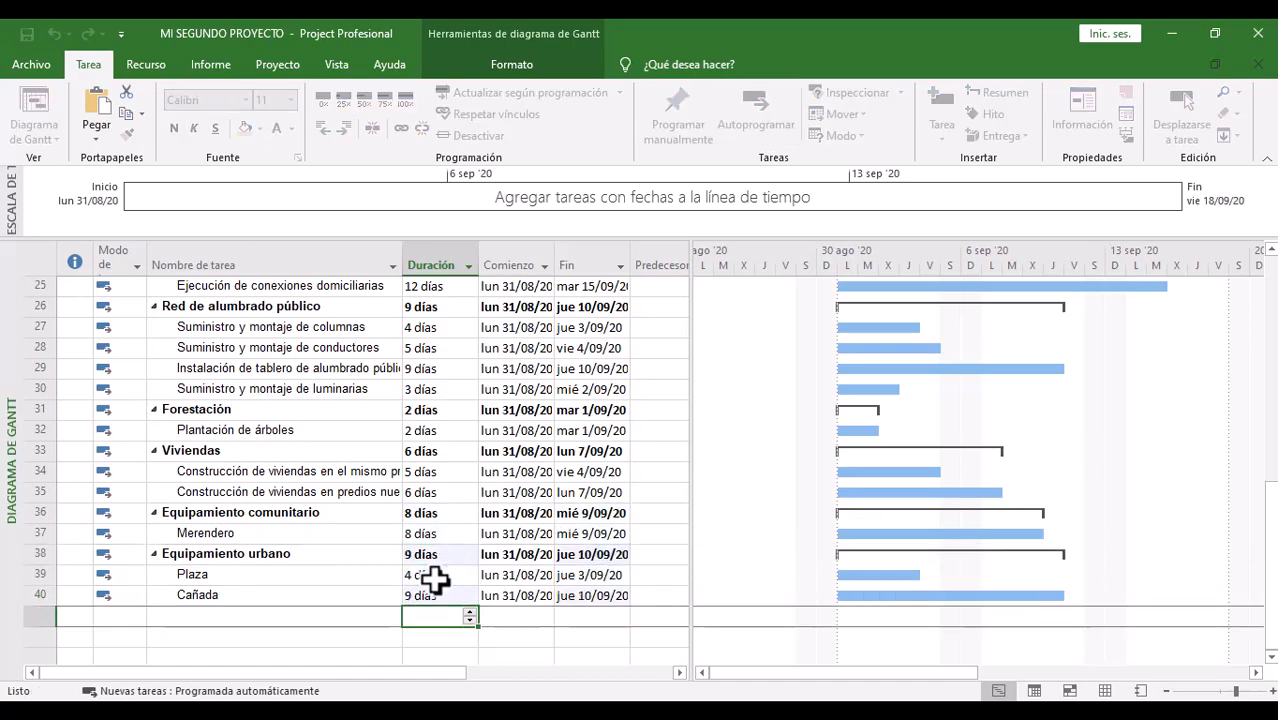
Step: Review the project statistics from the project information, including overall start, finish and duration, and close them
scroll(456, 532, up, 8)
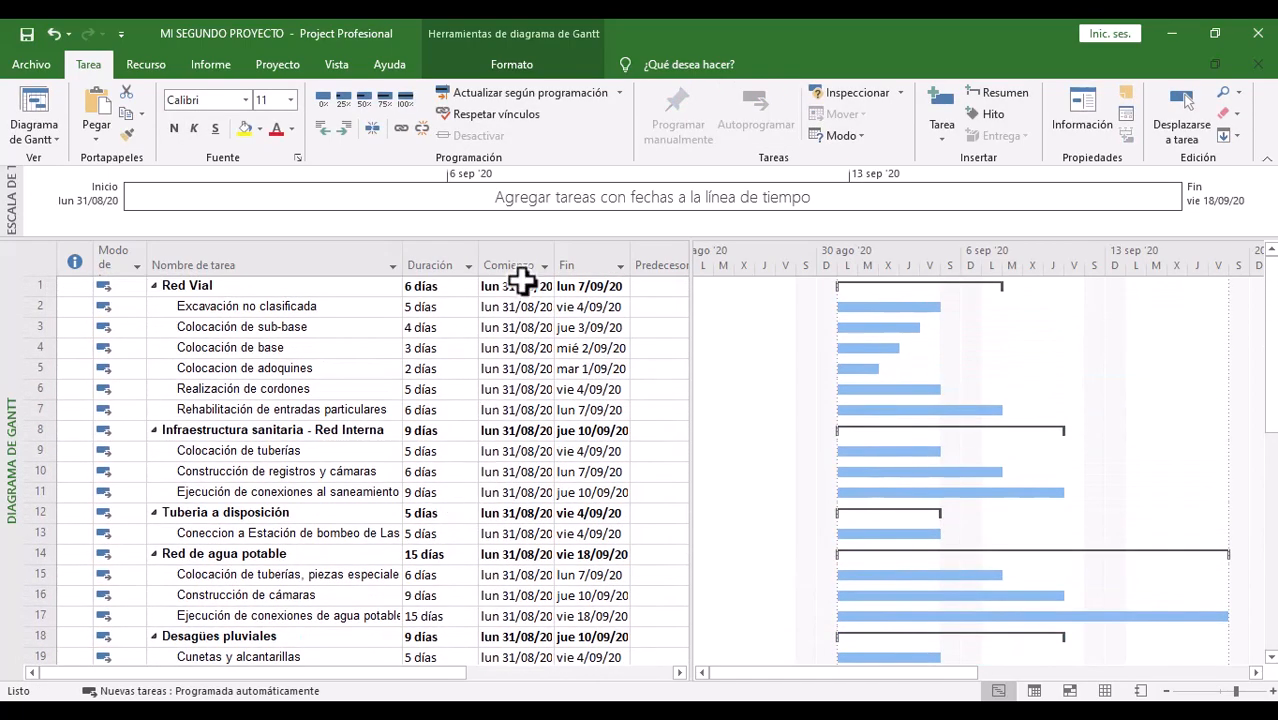
click(263, 65)
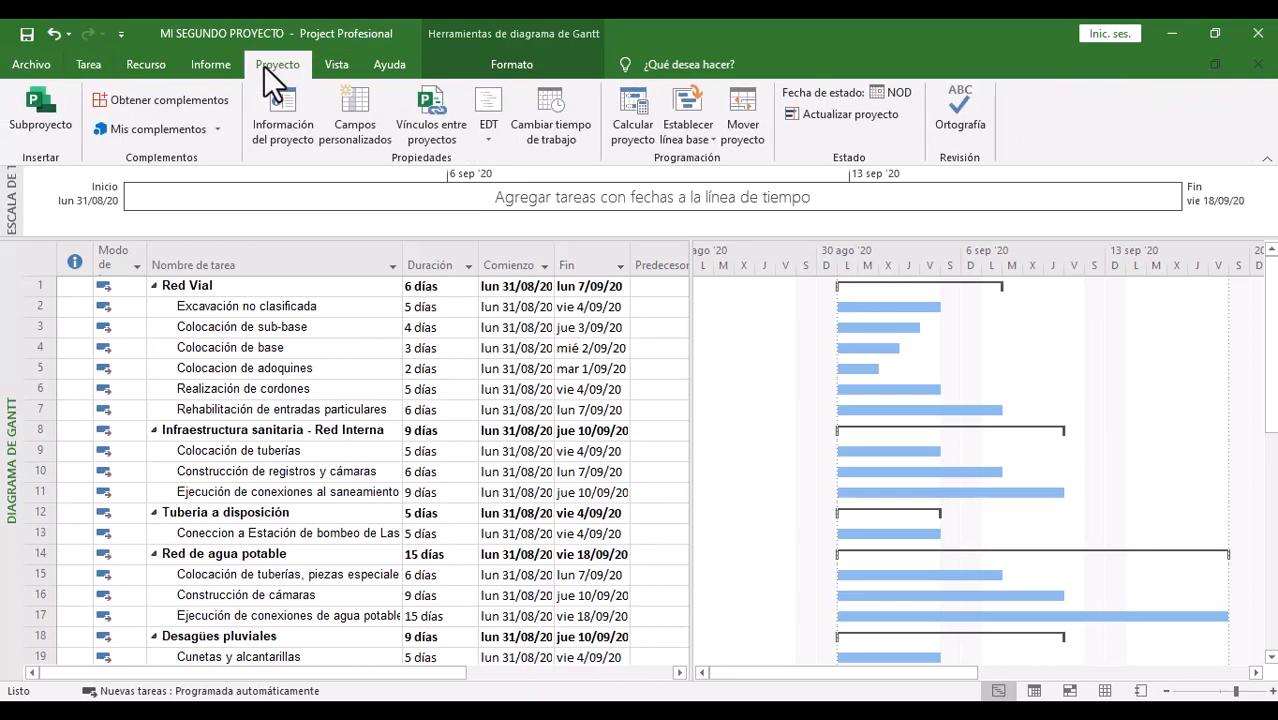
click(274, 120)
click(452, 516)
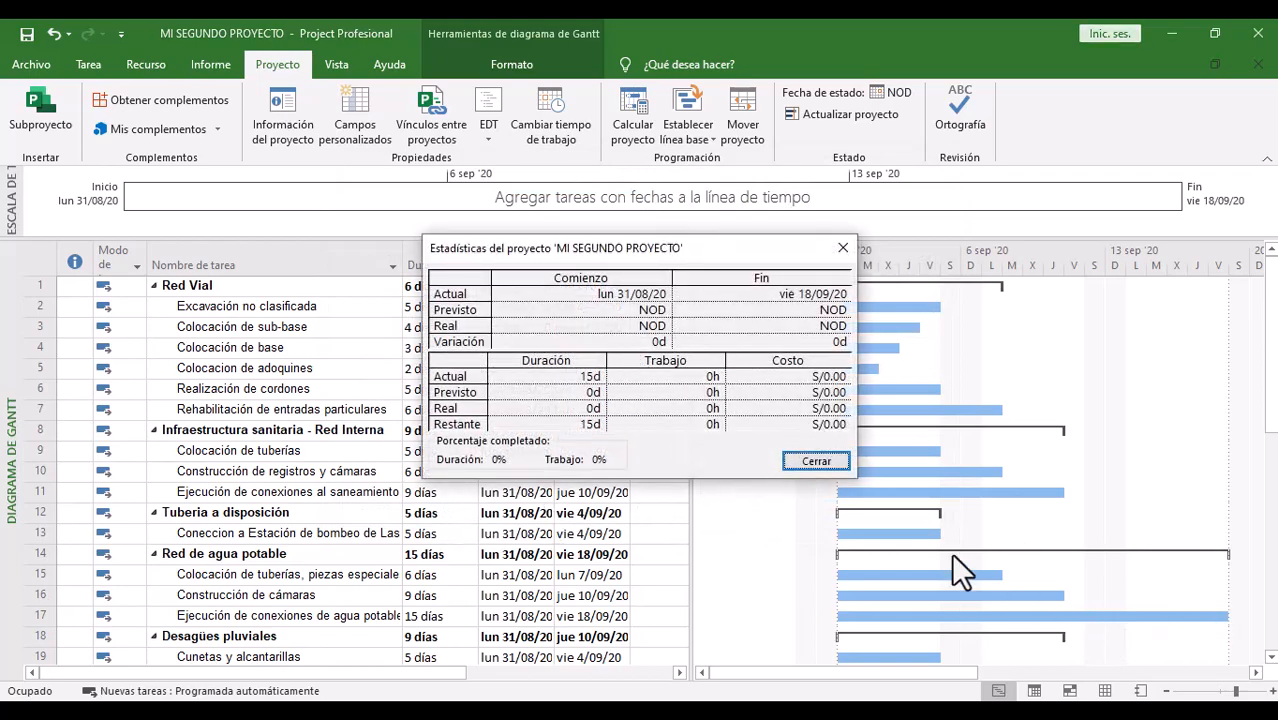
click(840, 250)
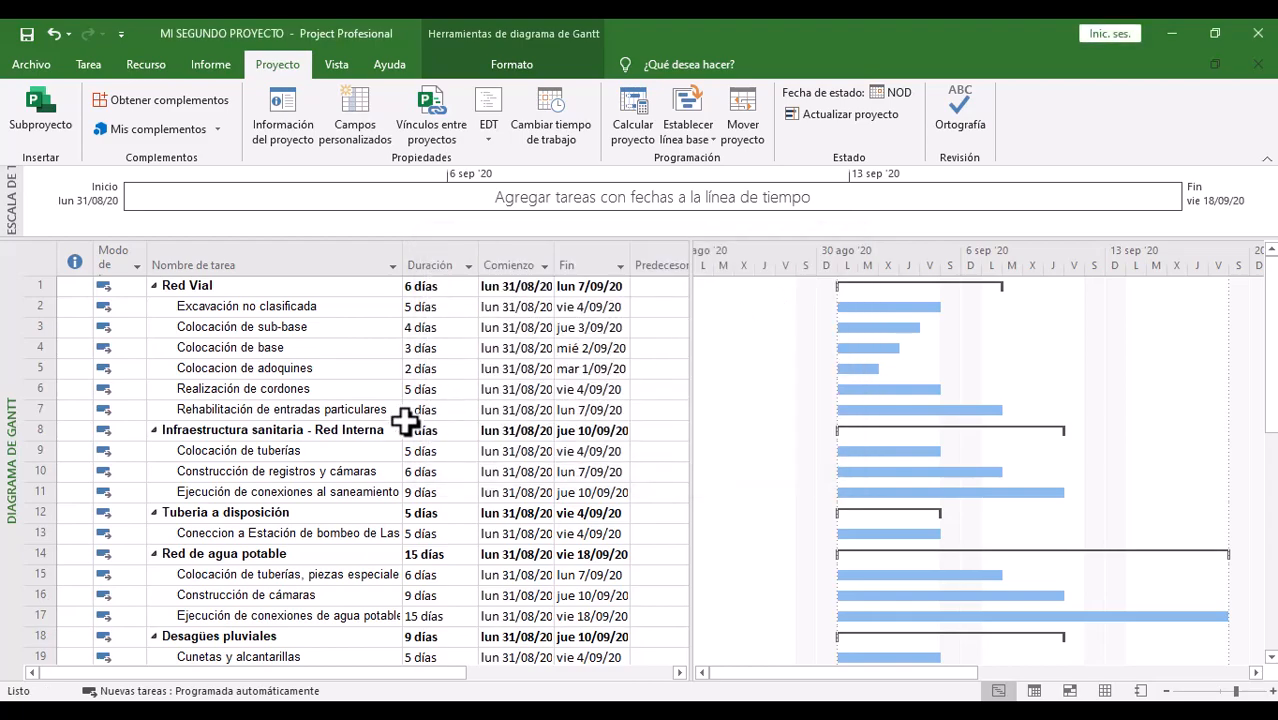
Step: Switch to the SegundaClase presentation in PowerPoint to check the session's topic list, and return to the project schedule
mouse_move(781, 711)
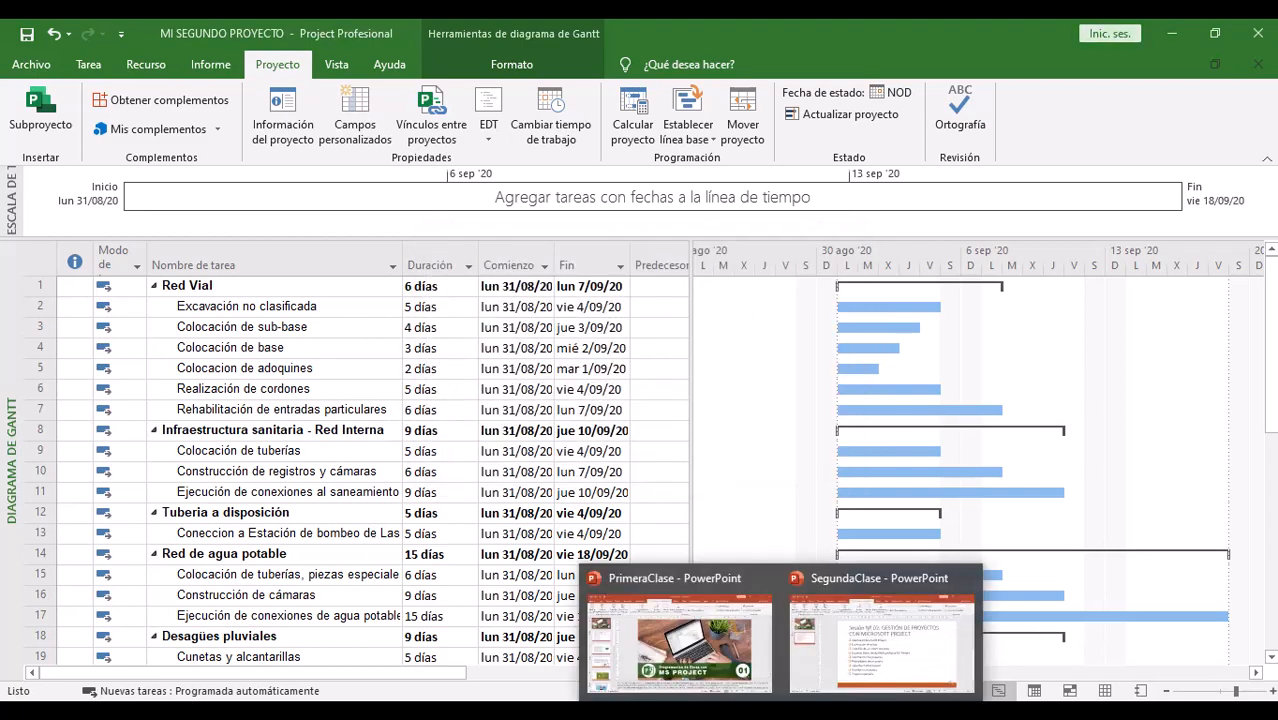
click(810, 688)
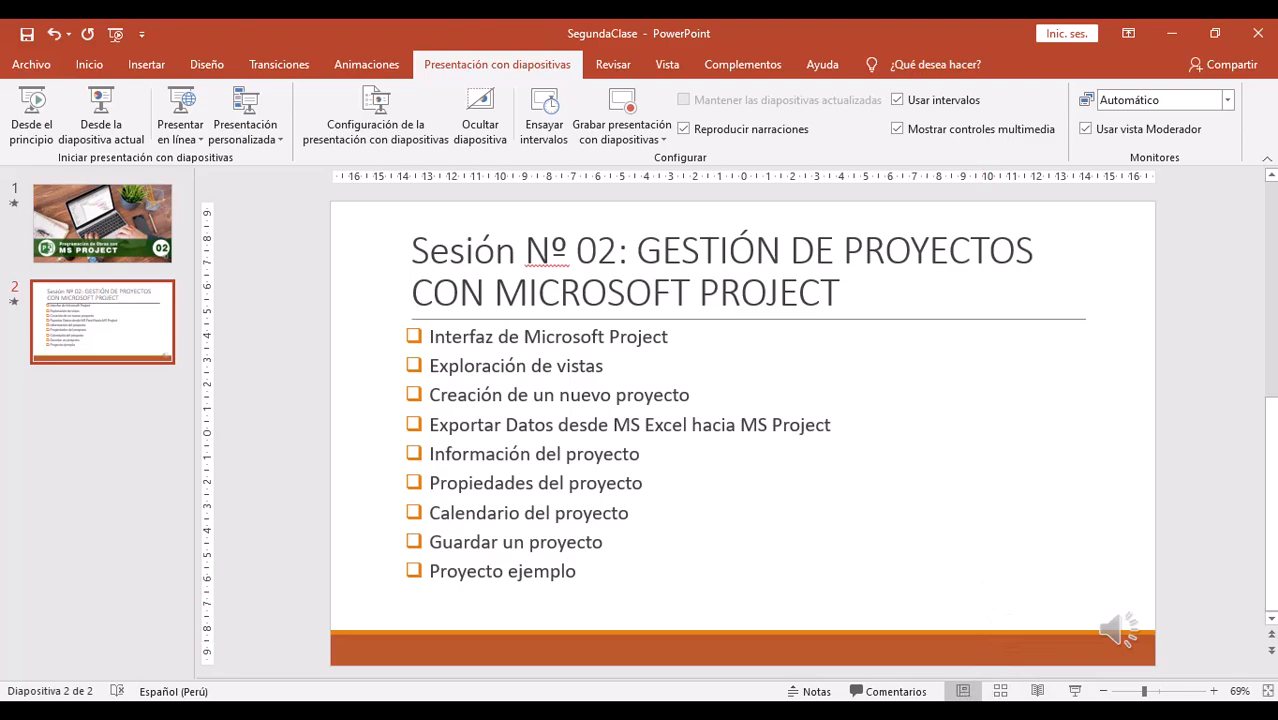
key(alt+Tab)
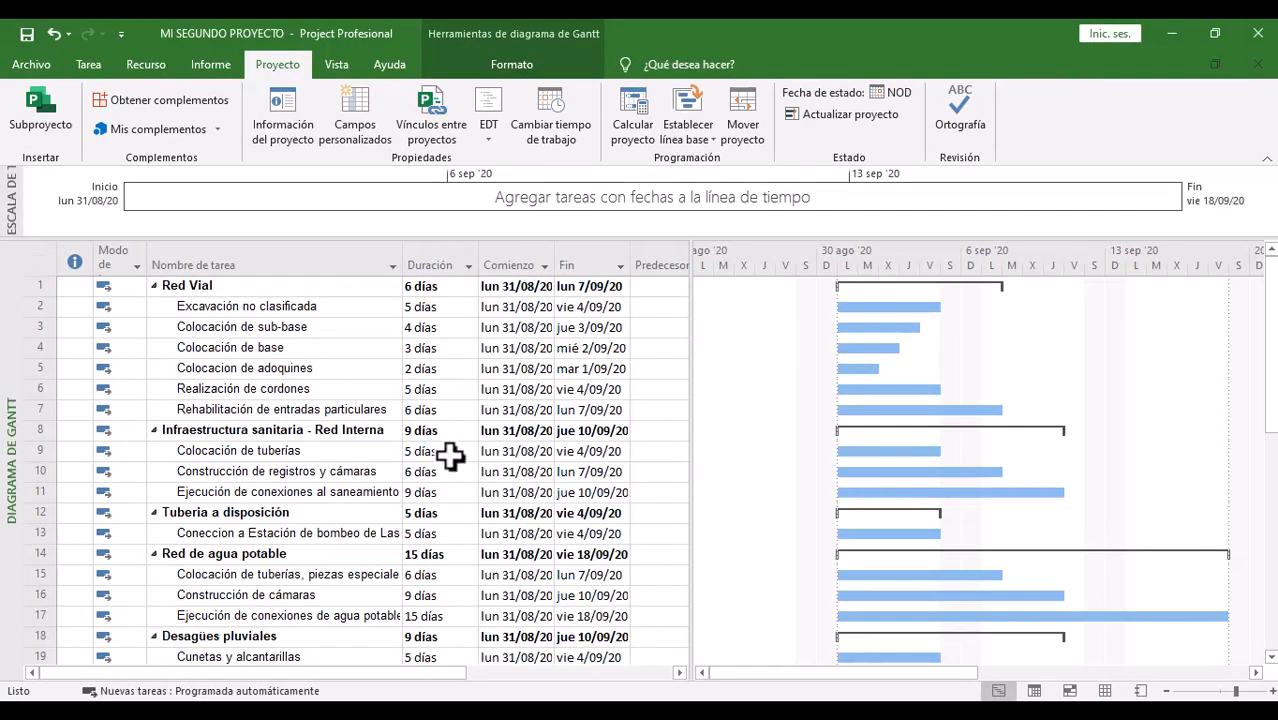
click(285, 342)
click(285, 309)
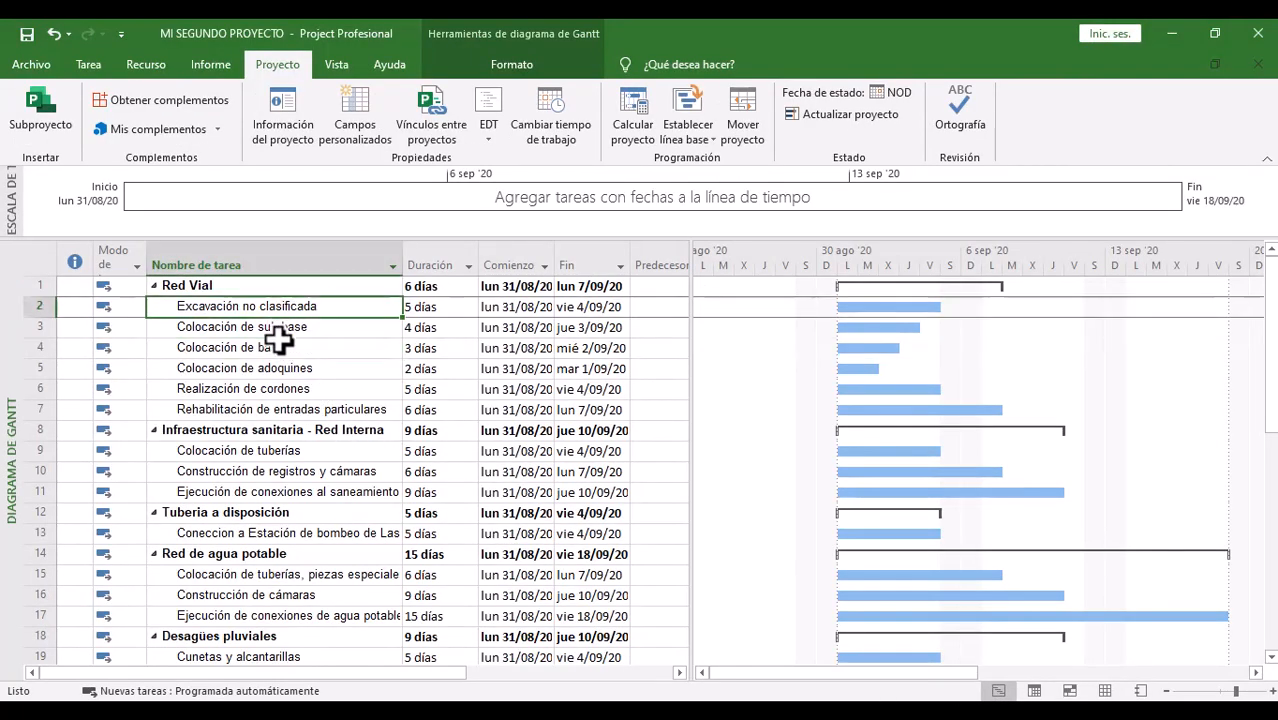
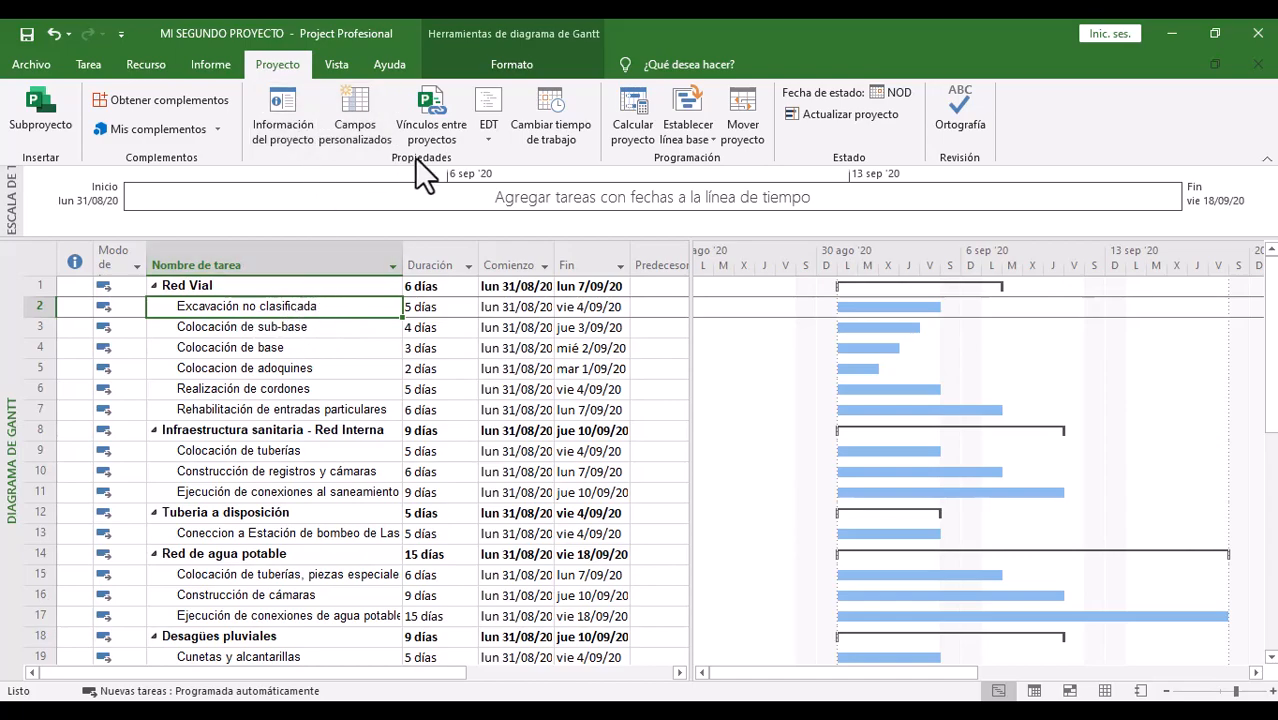
Step: In the options of the project's working calendar, start the week on Lunes and set the default start time to 07:00
click(539, 106)
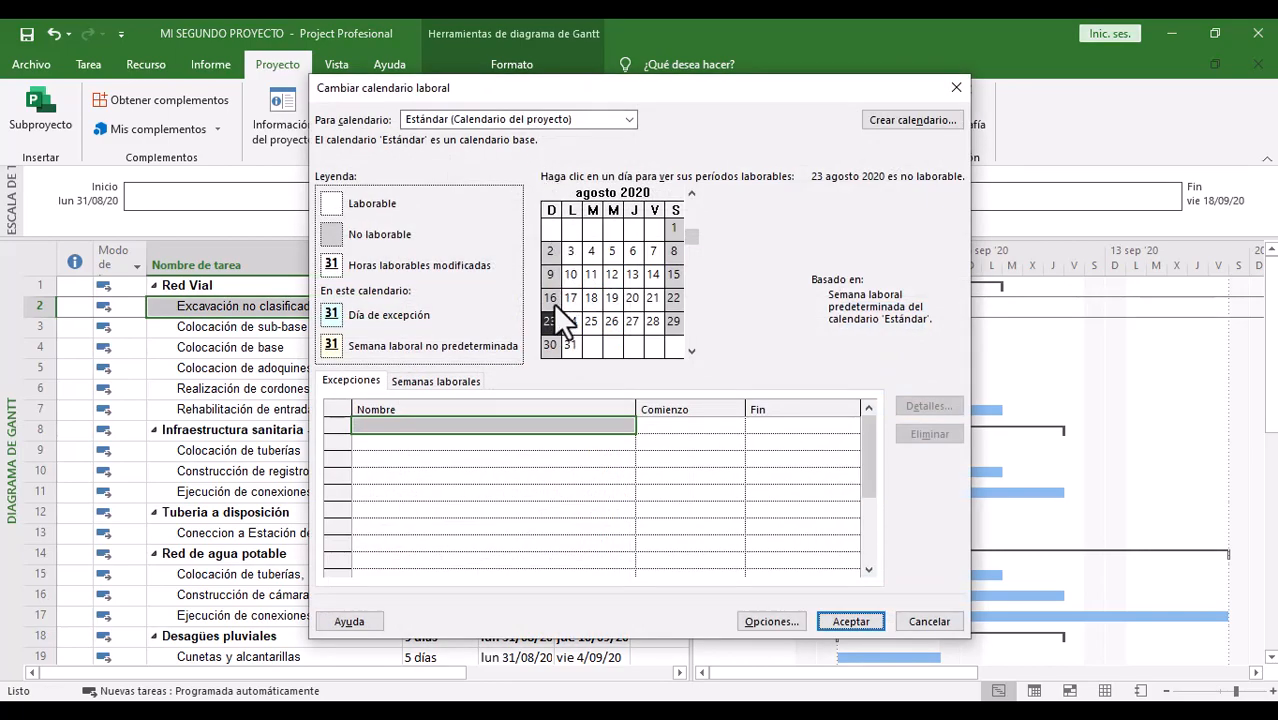
click(765, 622)
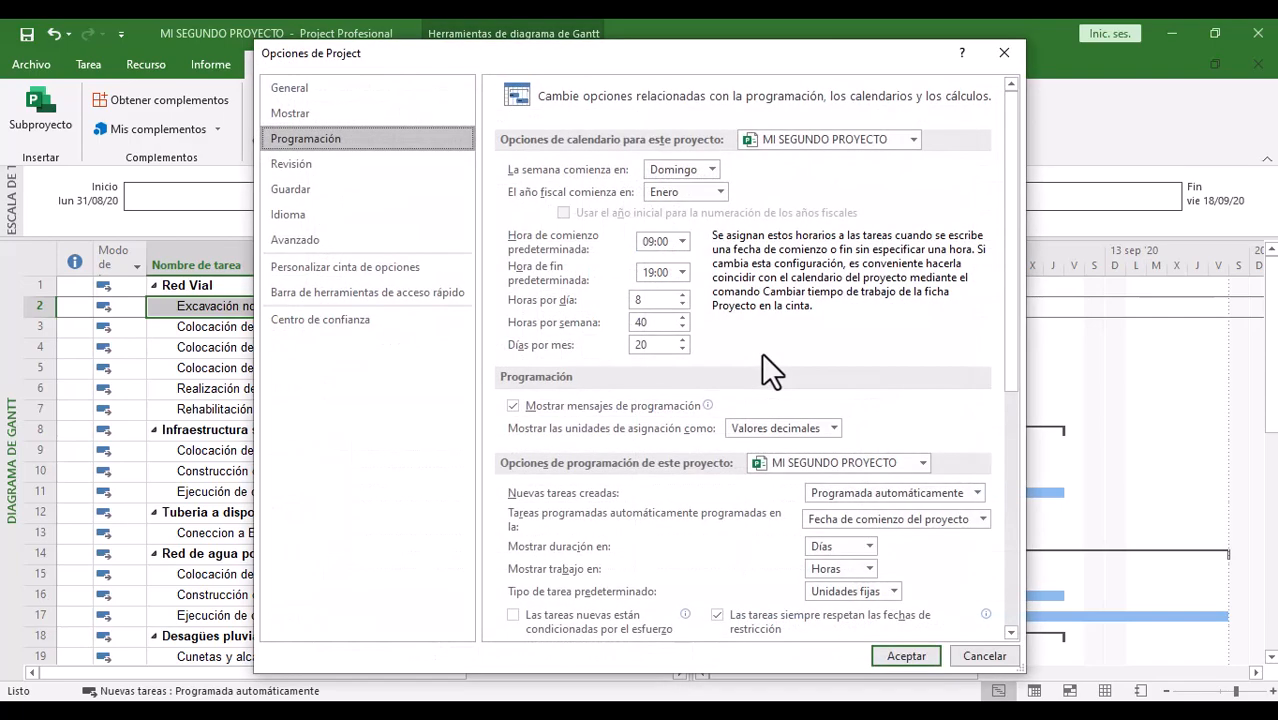
click(711, 169)
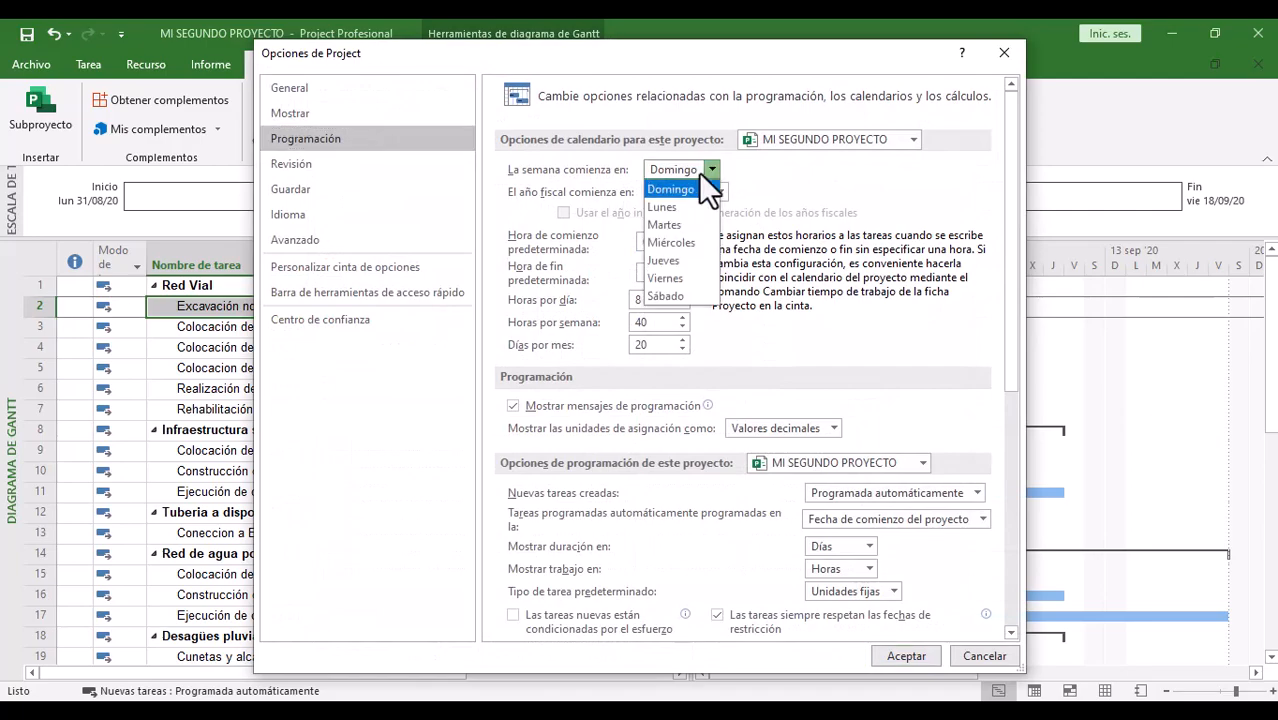
click(684, 206)
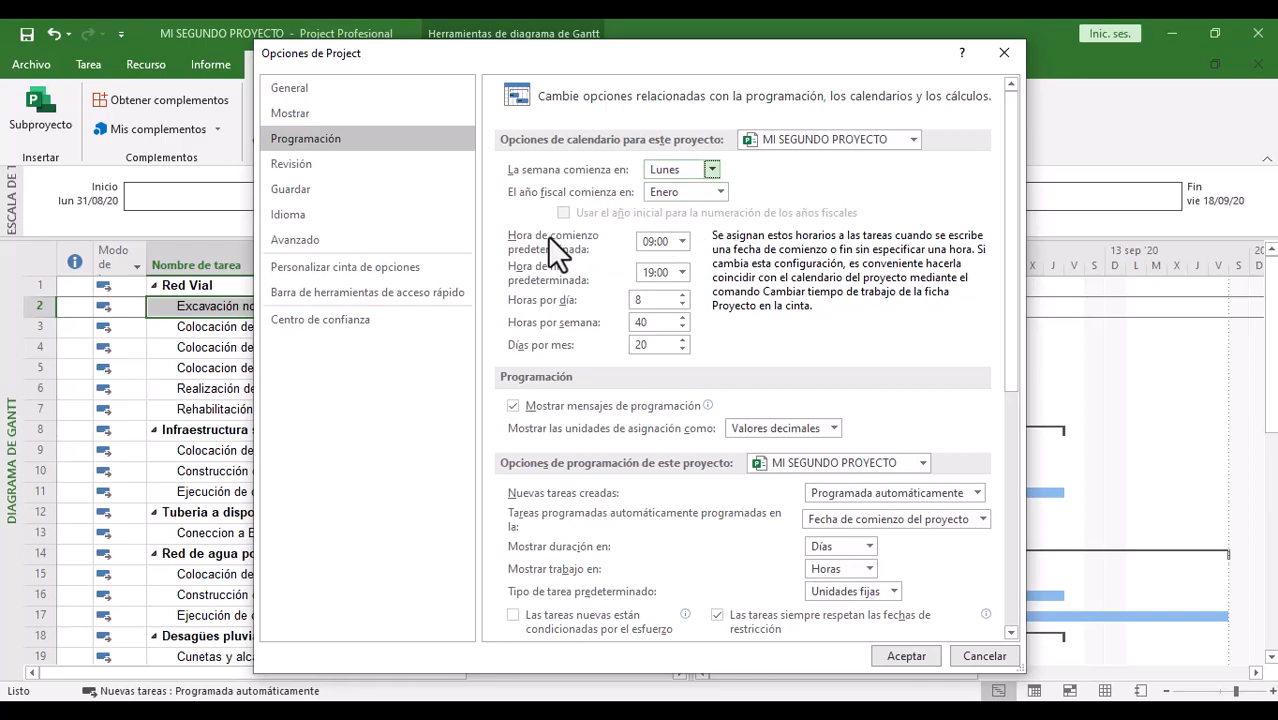
click(680, 241)
click(663, 509)
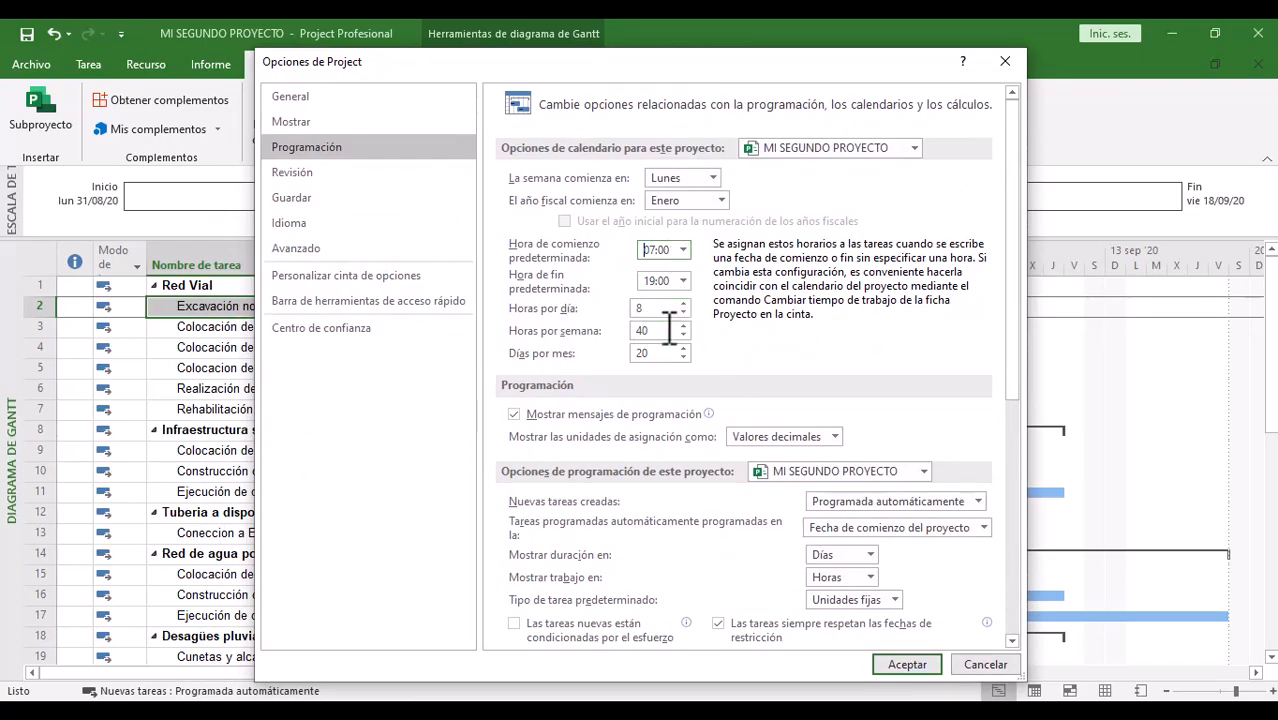
Step: Set the calendar options to 48 hours per week and 30 days per month
drag(666, 331, 627, 330)
text(48)
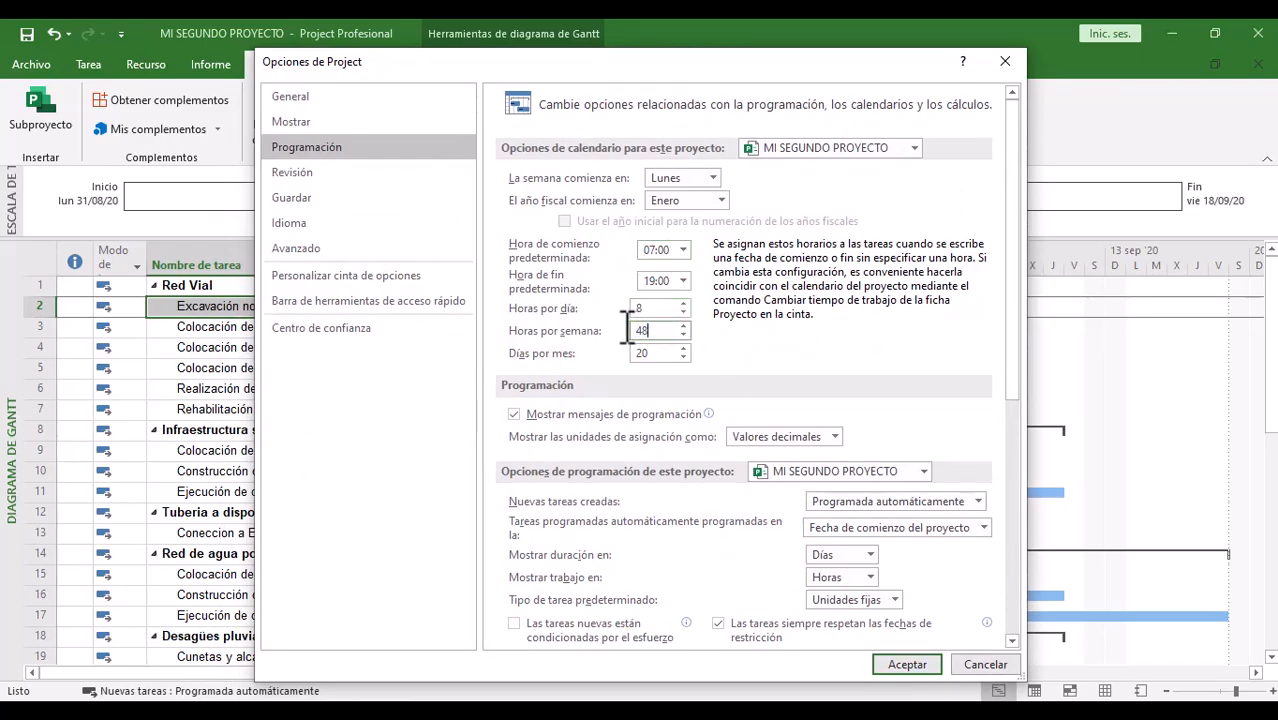
text(30)
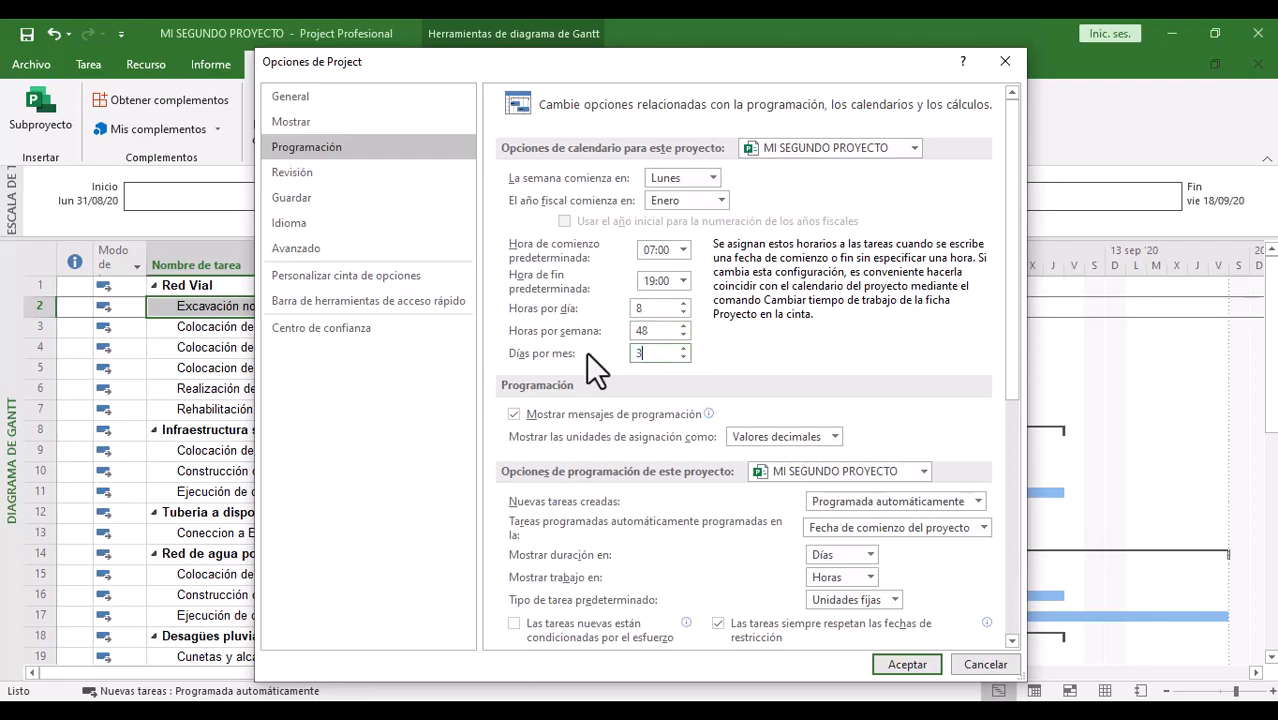
click(666, 331)
double_click(662, 354)
double_click(645, 307)
double_click(640, 331)
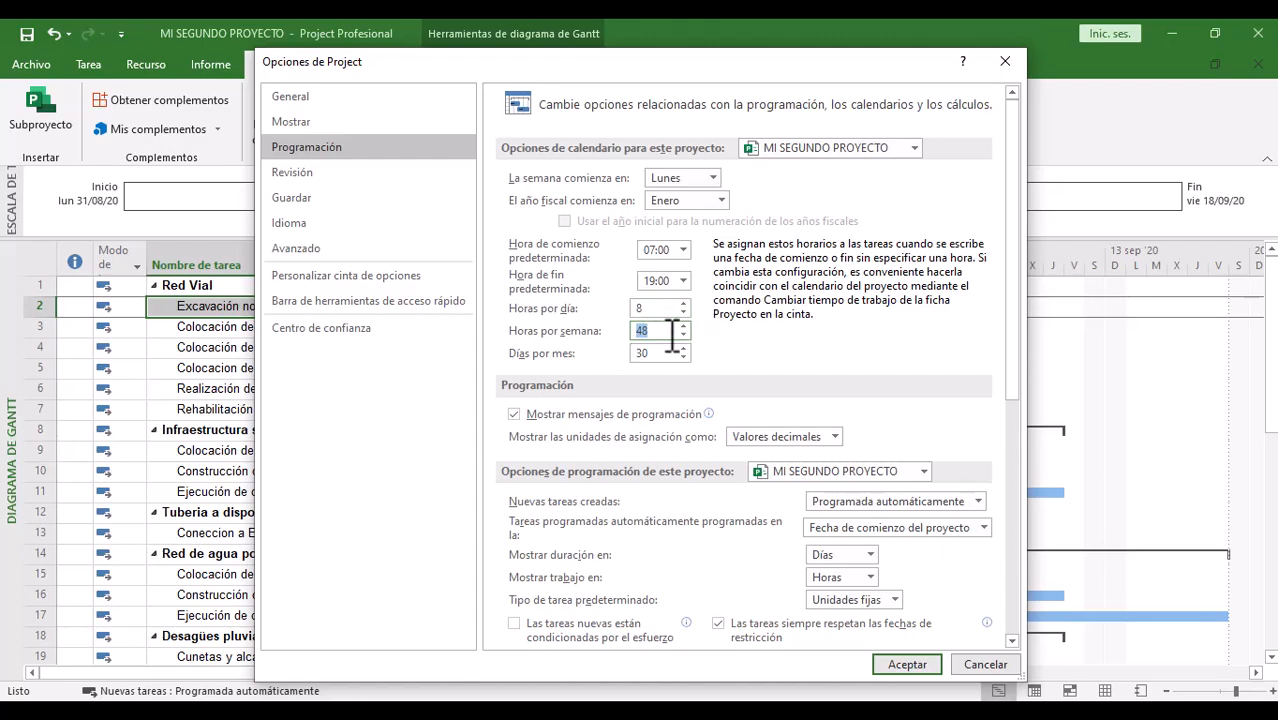
Step: Try showing assignment units as Porcentaje, and switch them back to Valores decimales
click(833, 437)
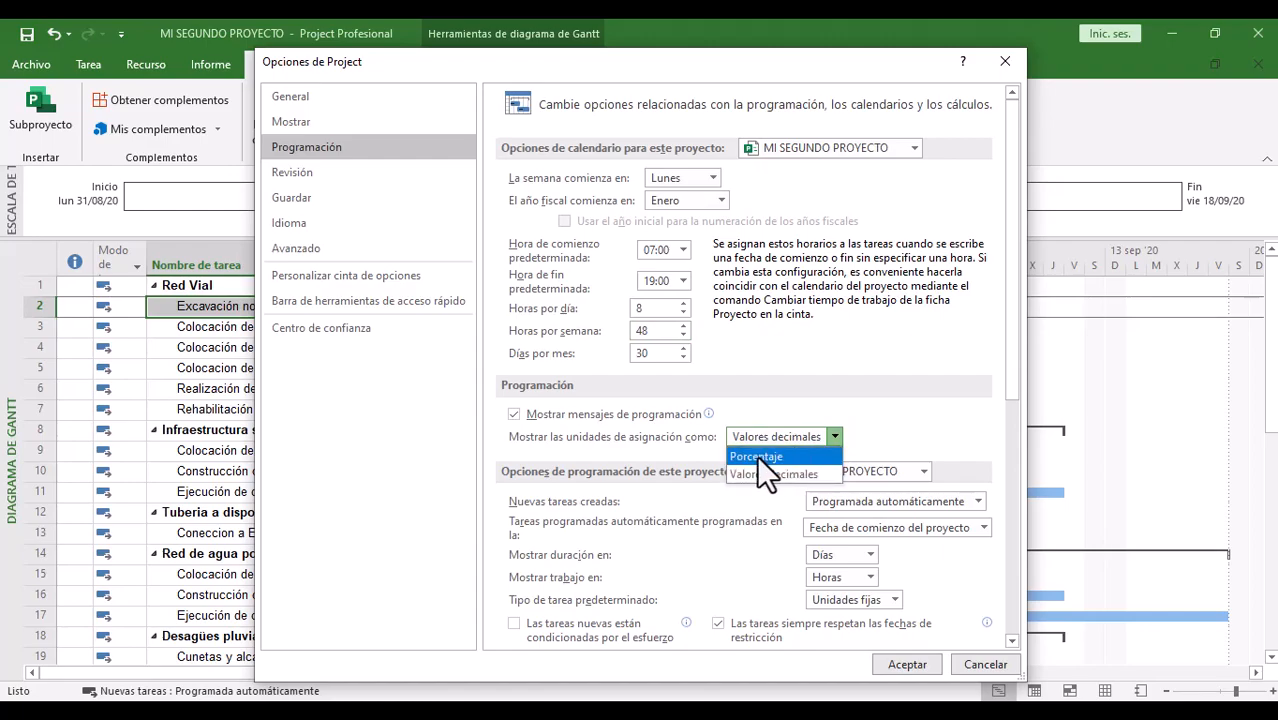
click(756, 455)
click(833, 437)
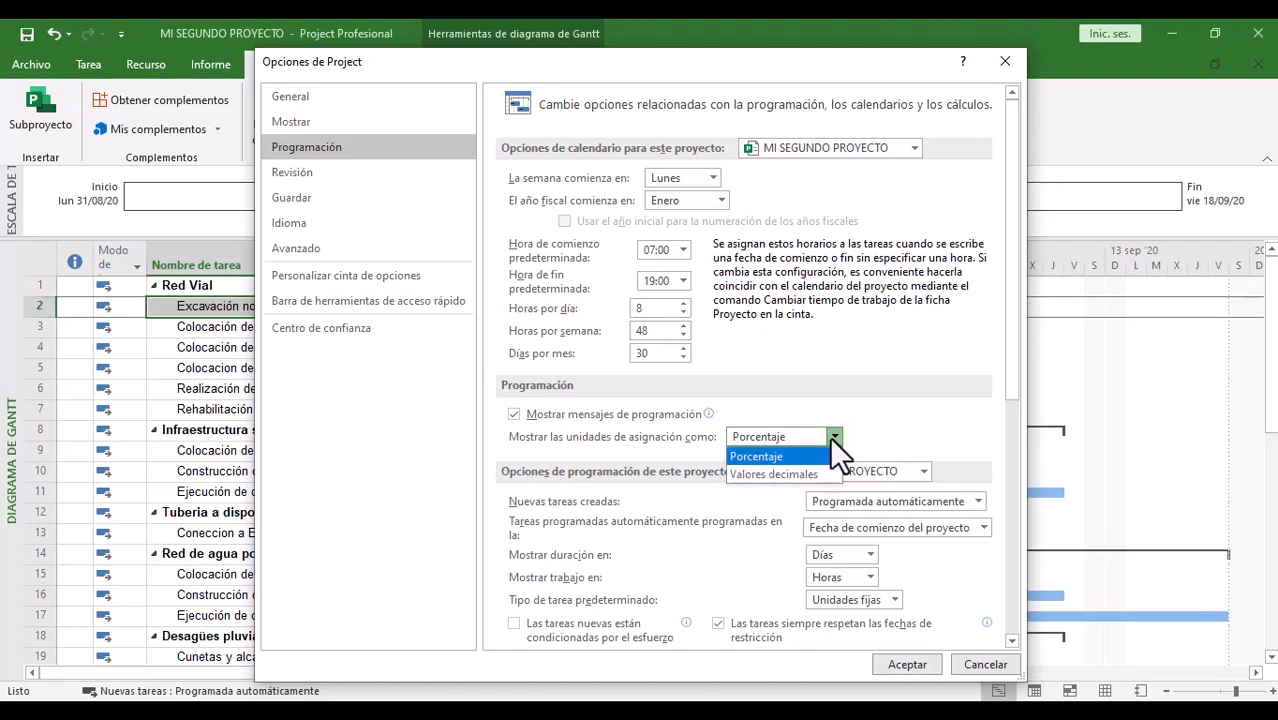
click(766, 471)
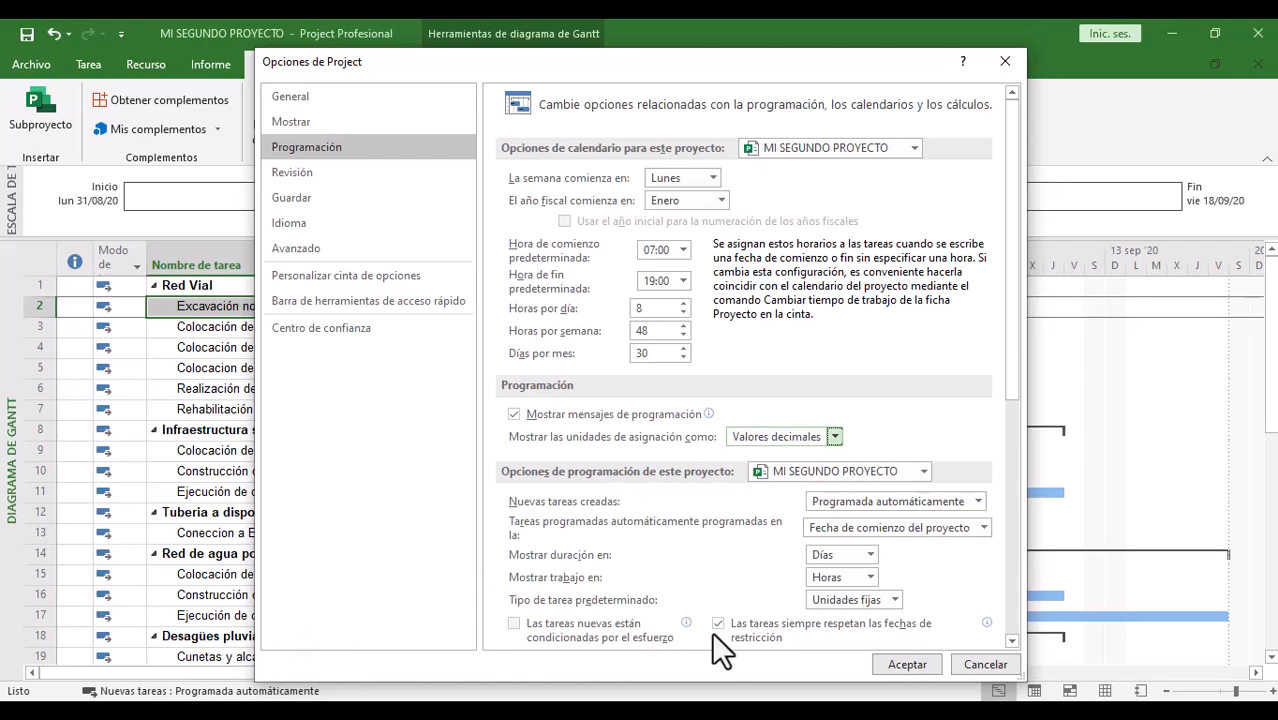
Step: Set the default task type to Duración fija and accept the project options
click(893, 599)
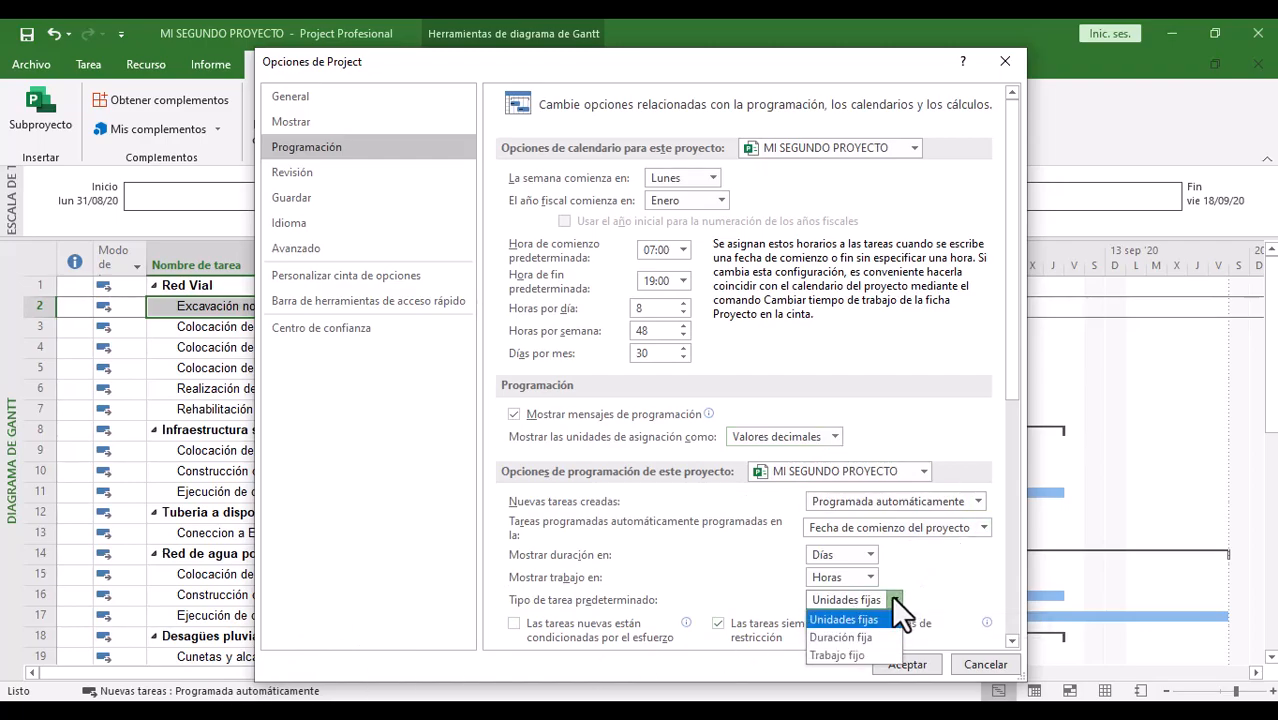
click(851, 631)
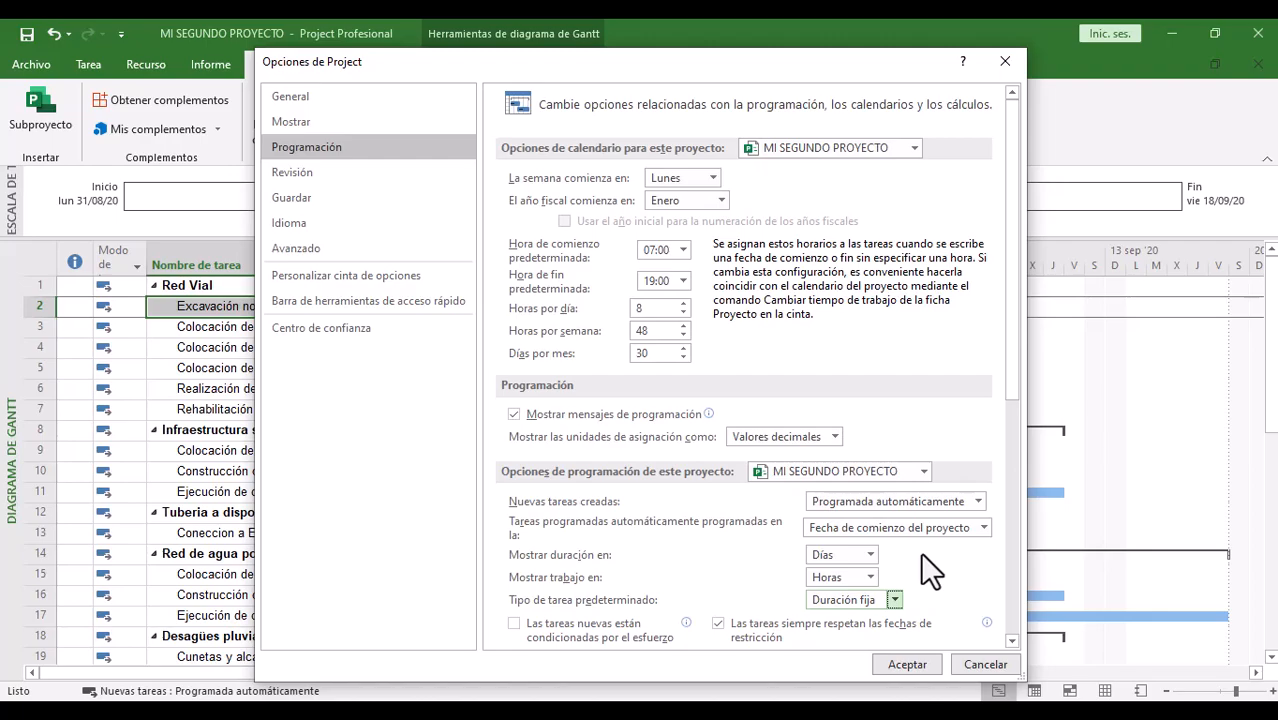
click(893, 599)
click(893, 599)
click(918, 667)
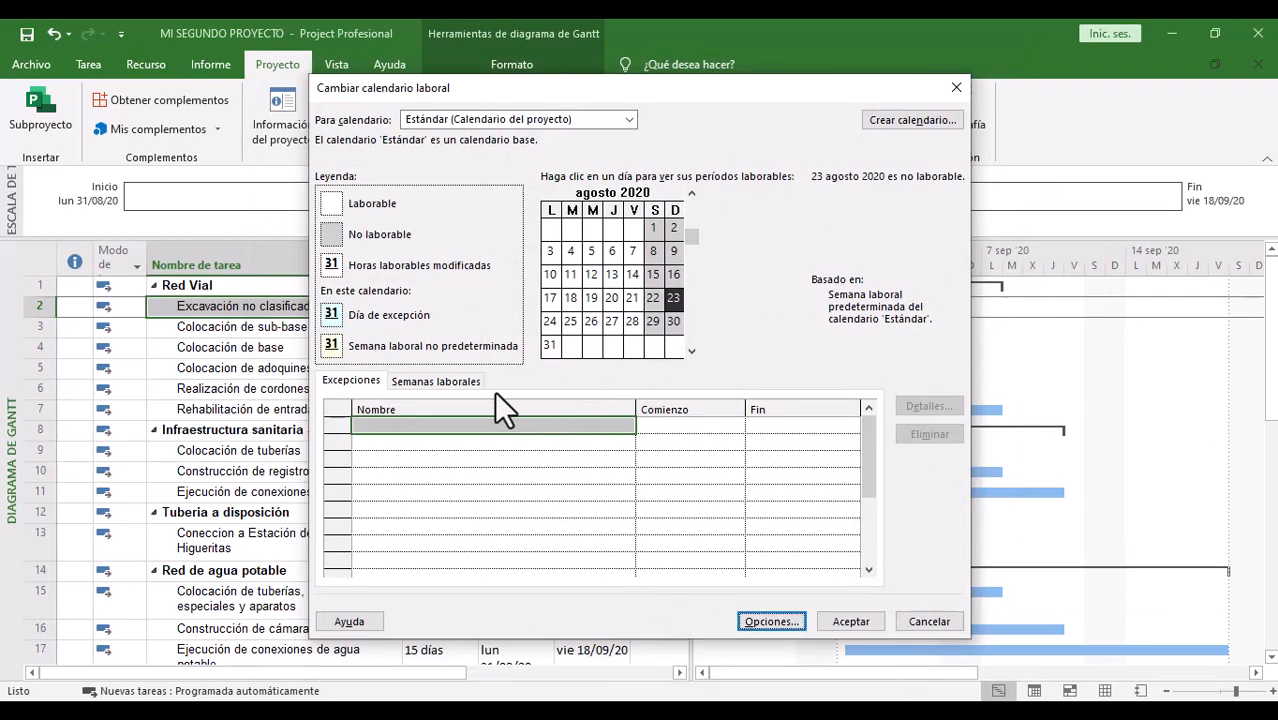
Step: In the details of the default work week, select Lunes through Sábado and assign them specific working periods
click(418, 384)
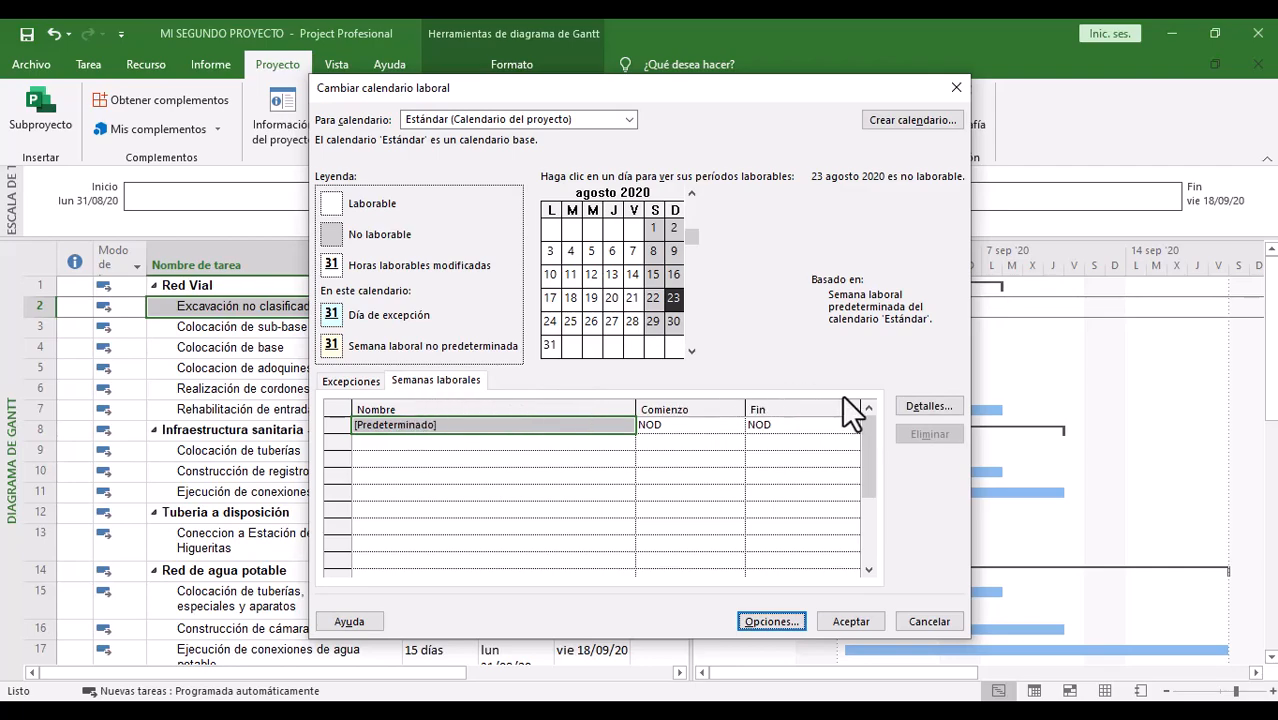
click(903, 407)
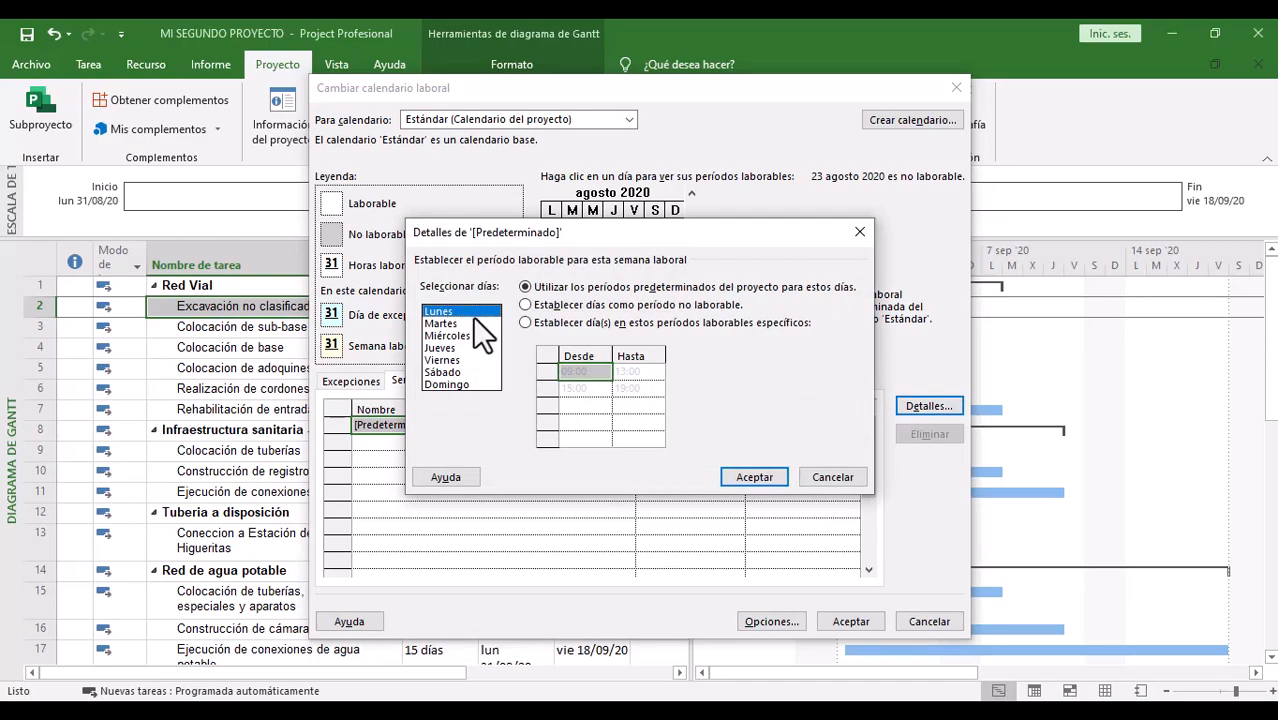
drag(472, 316, 455, 367)
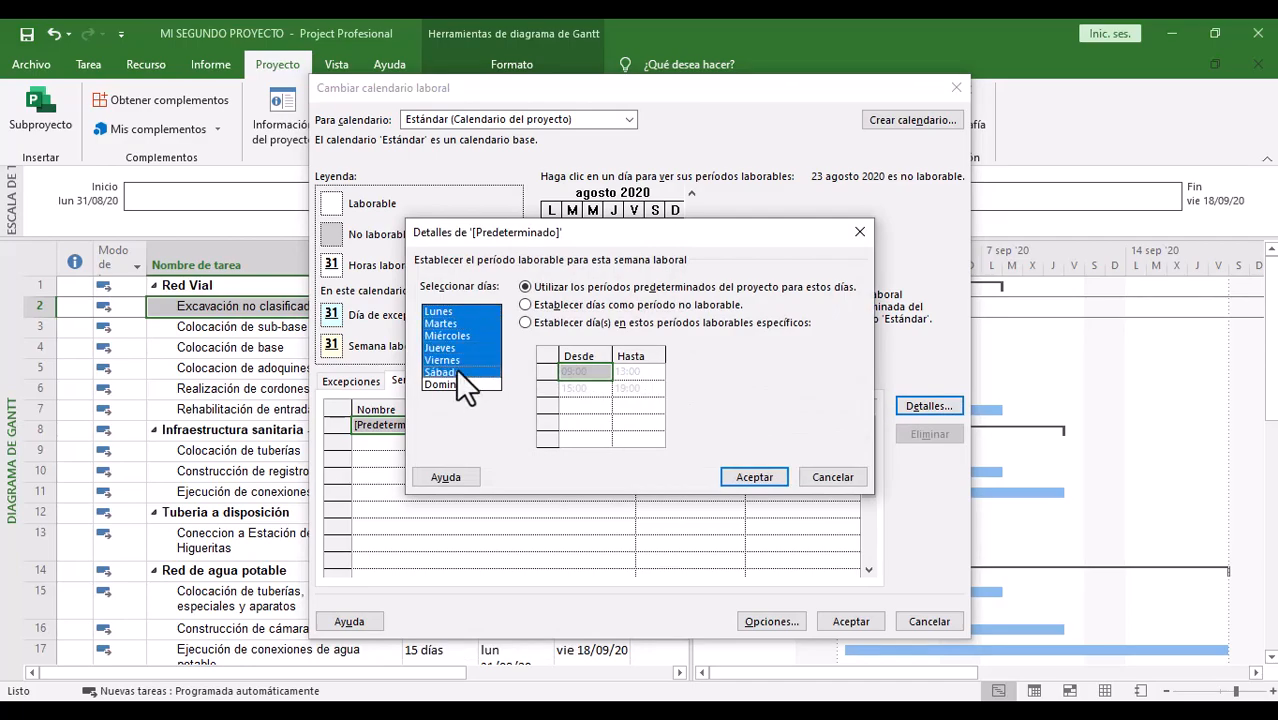
click(536, 322)
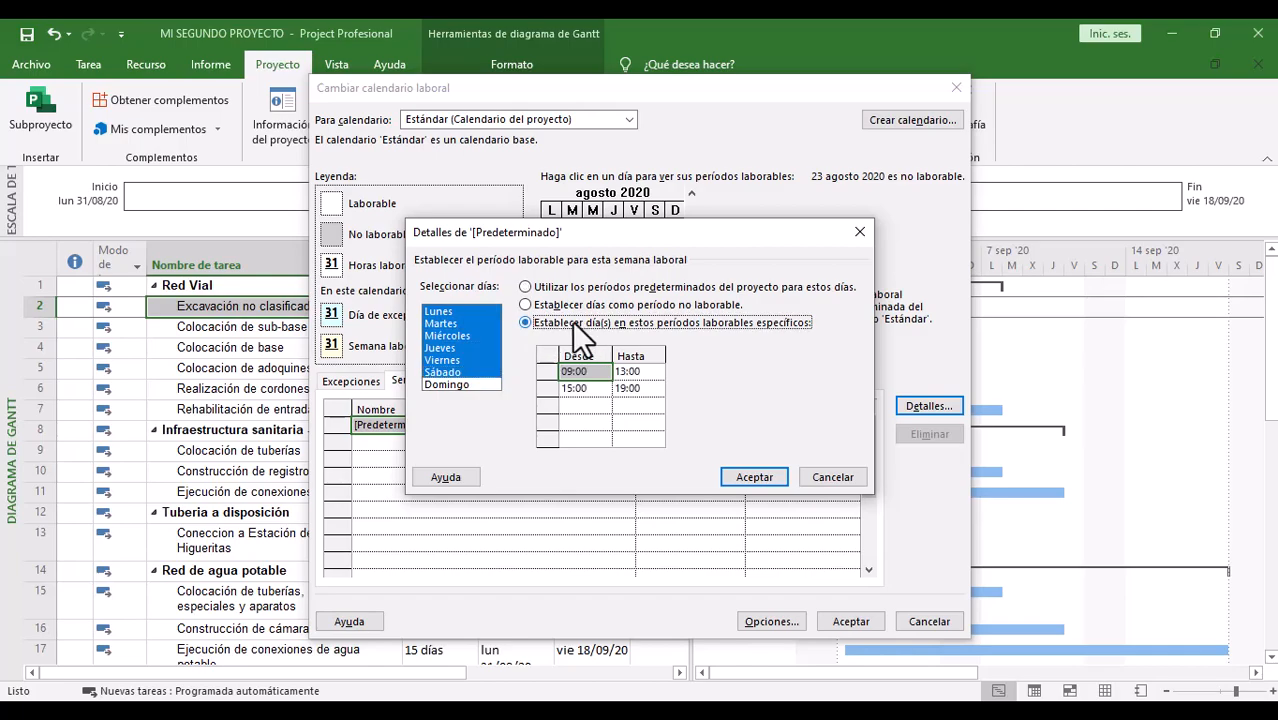
Step: Set the selected days' working periods to 08:00–12:00 and 14:00–18:00, and apply the calendar change to the project
click(585, 370)
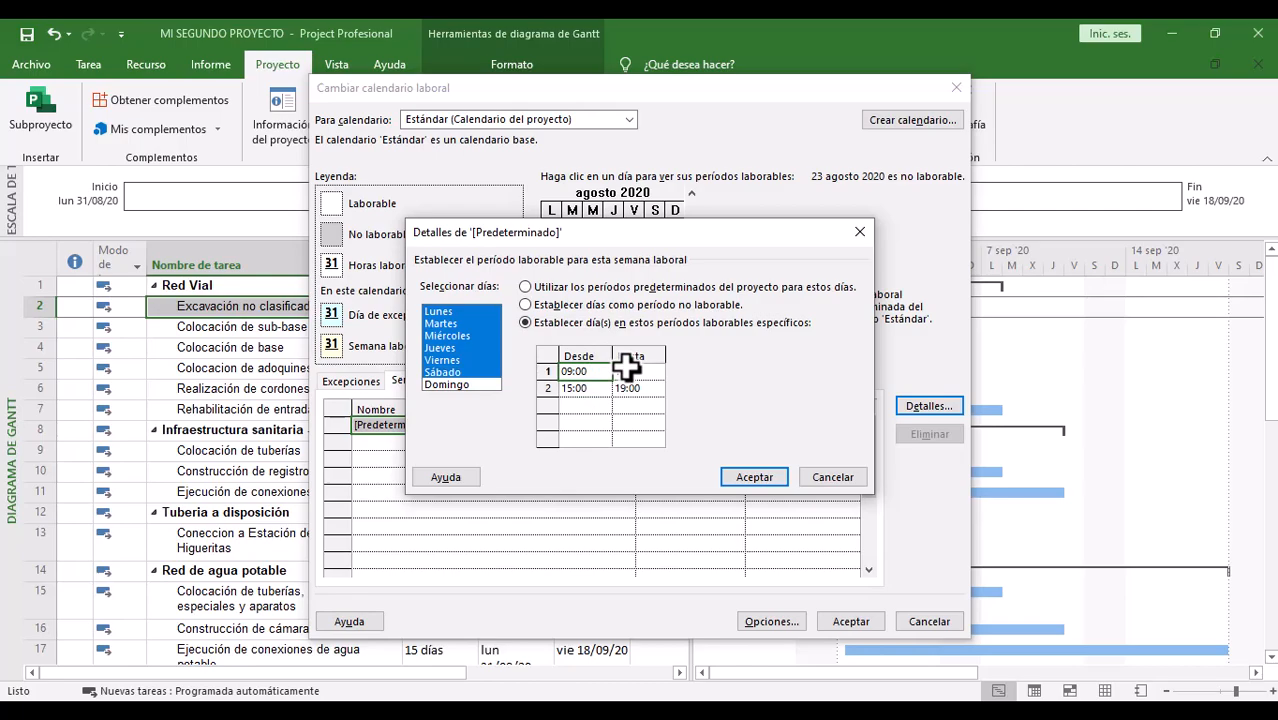
text(08:00)
key(Return)
key(Up)
text(12:00)
key(Return)
click(597, 390)
text(14:00)
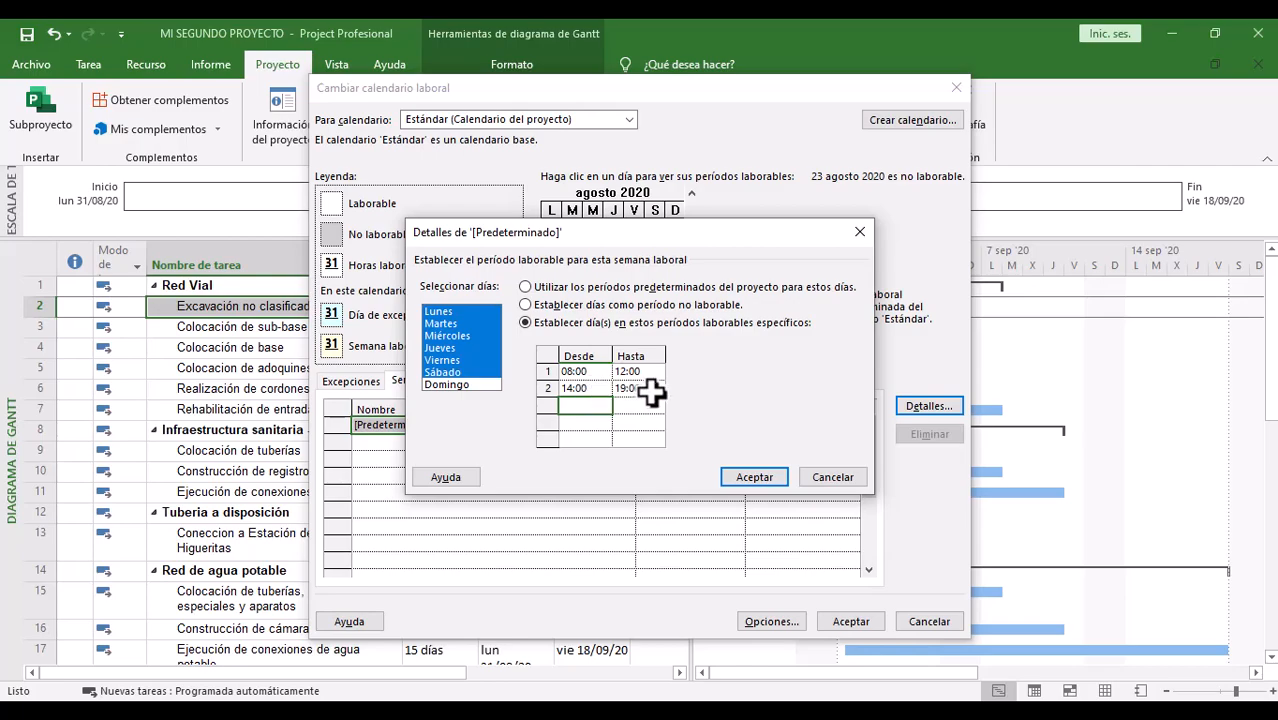
click(648, 390)
text(18:00)
key(Return)
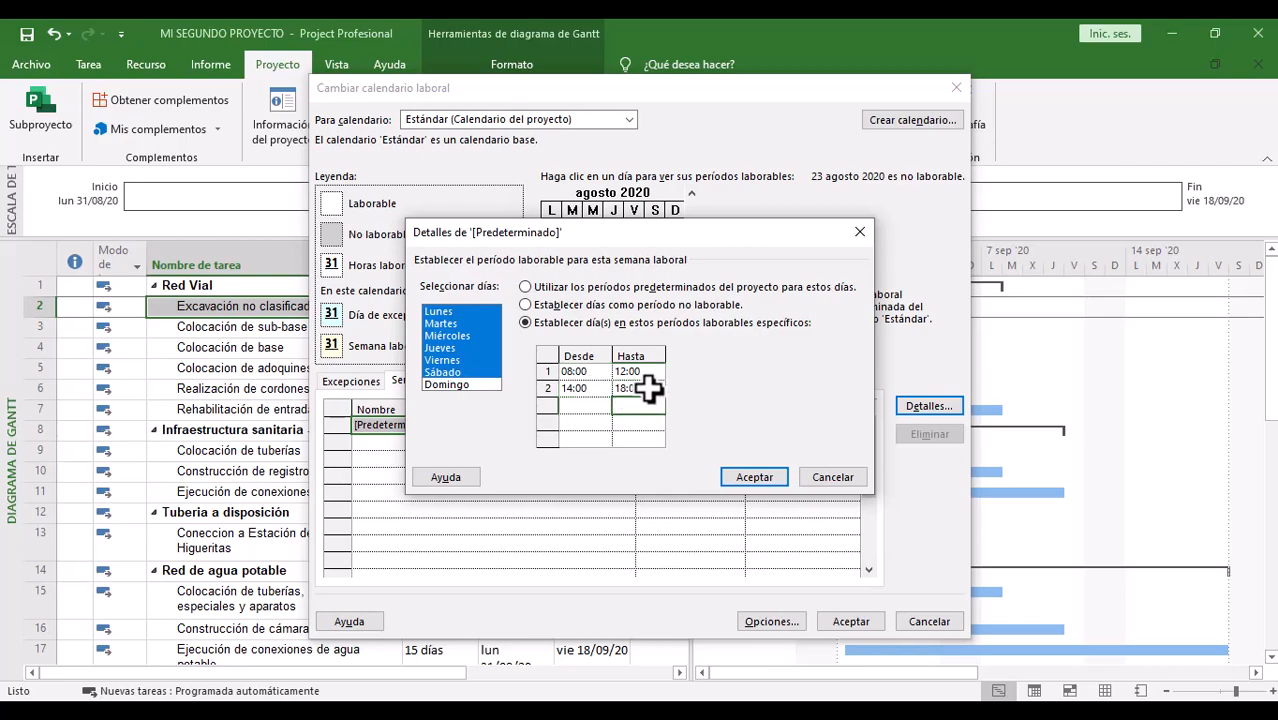
click(765, 476)
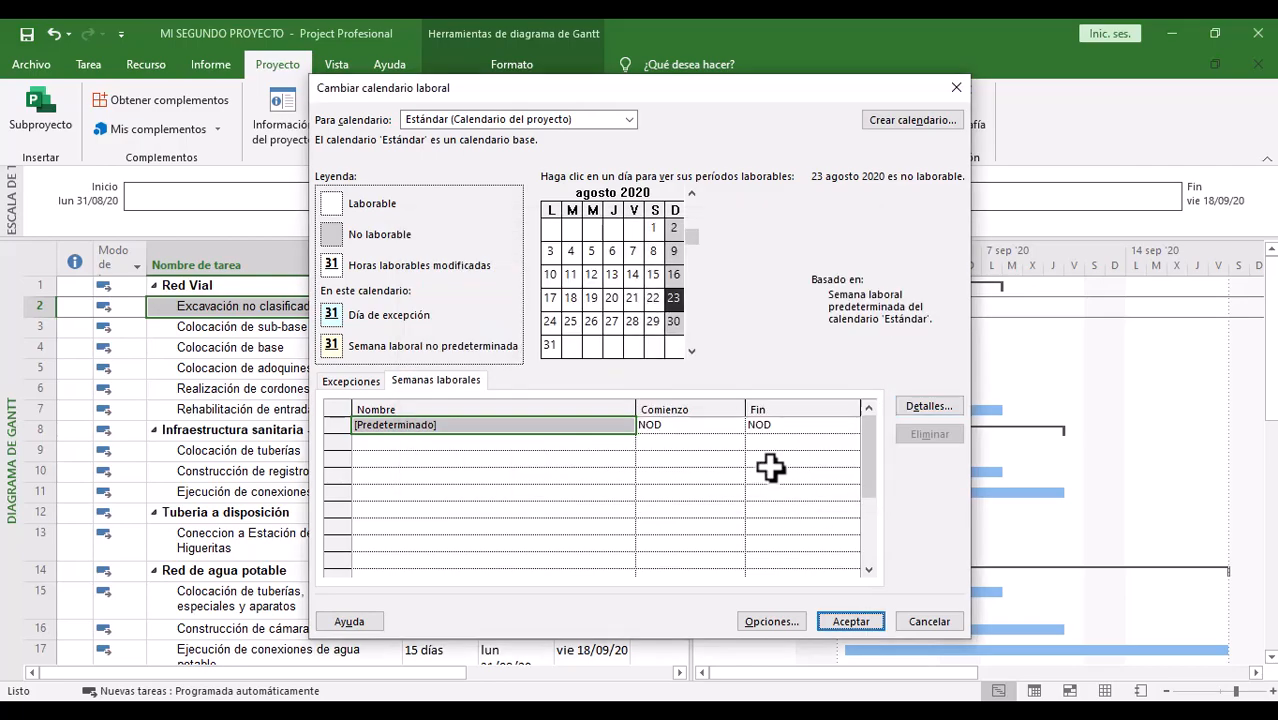
click(848, 621)
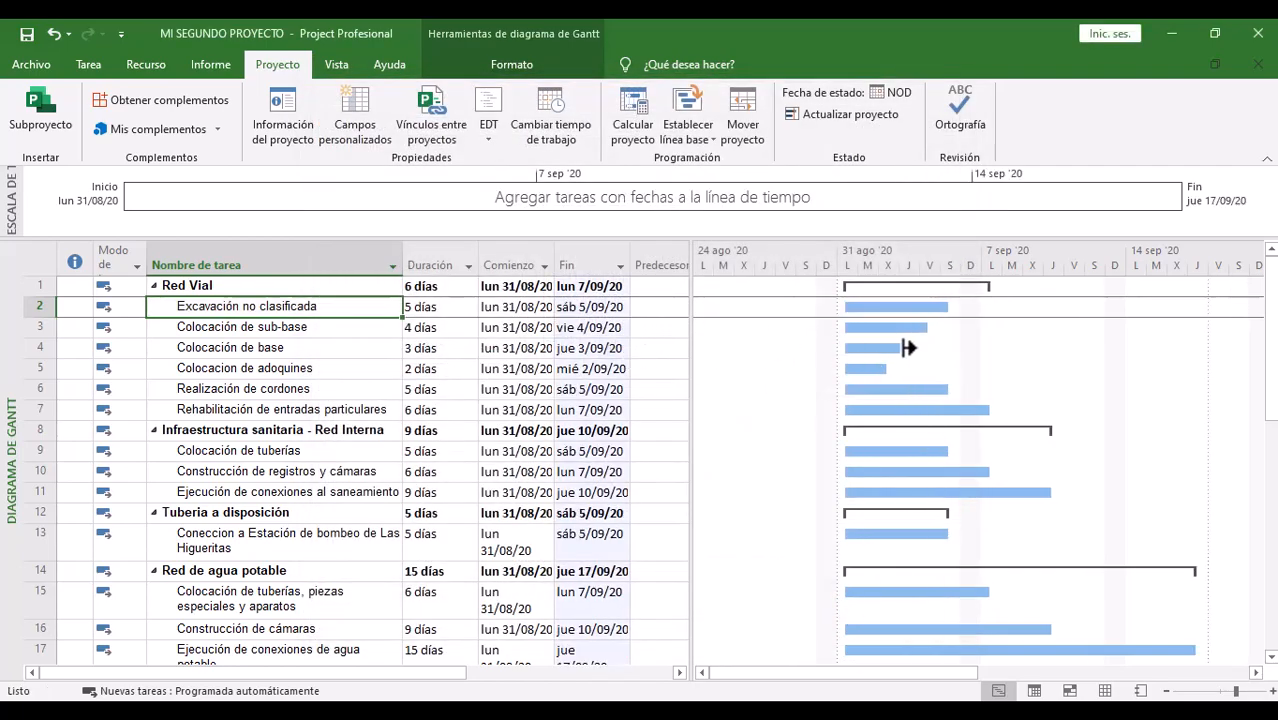
Step: Examine the start dates and the Red Vial tasks in the schedule under the changed working calendar
click(520, 326)
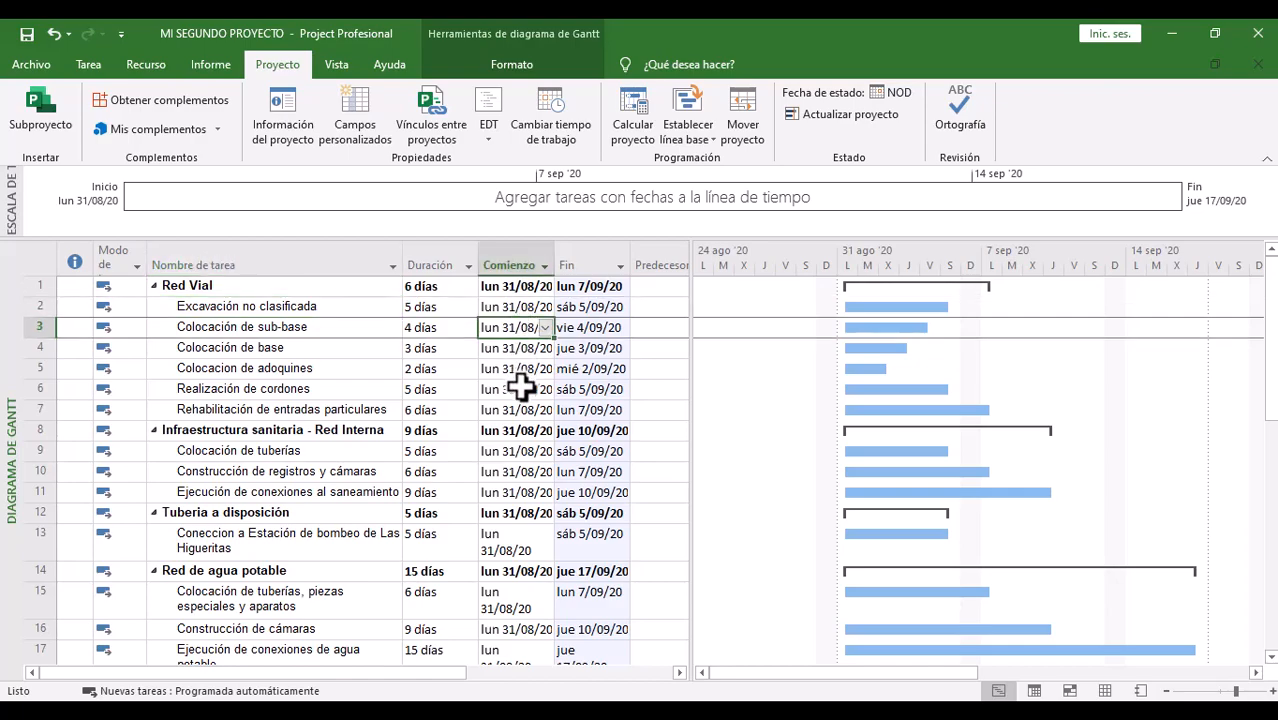
click(520, 388)
click(342, 310)
click(328, 366)
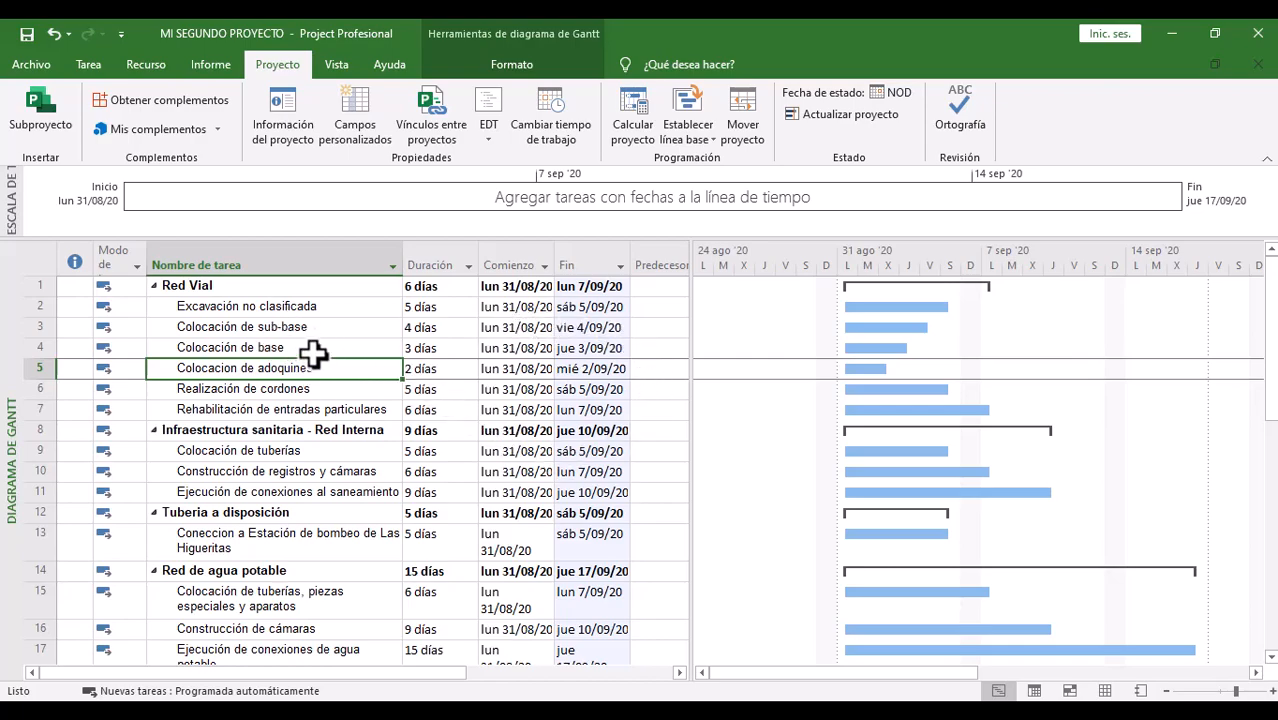
click(316, 310)
click(317, 348)
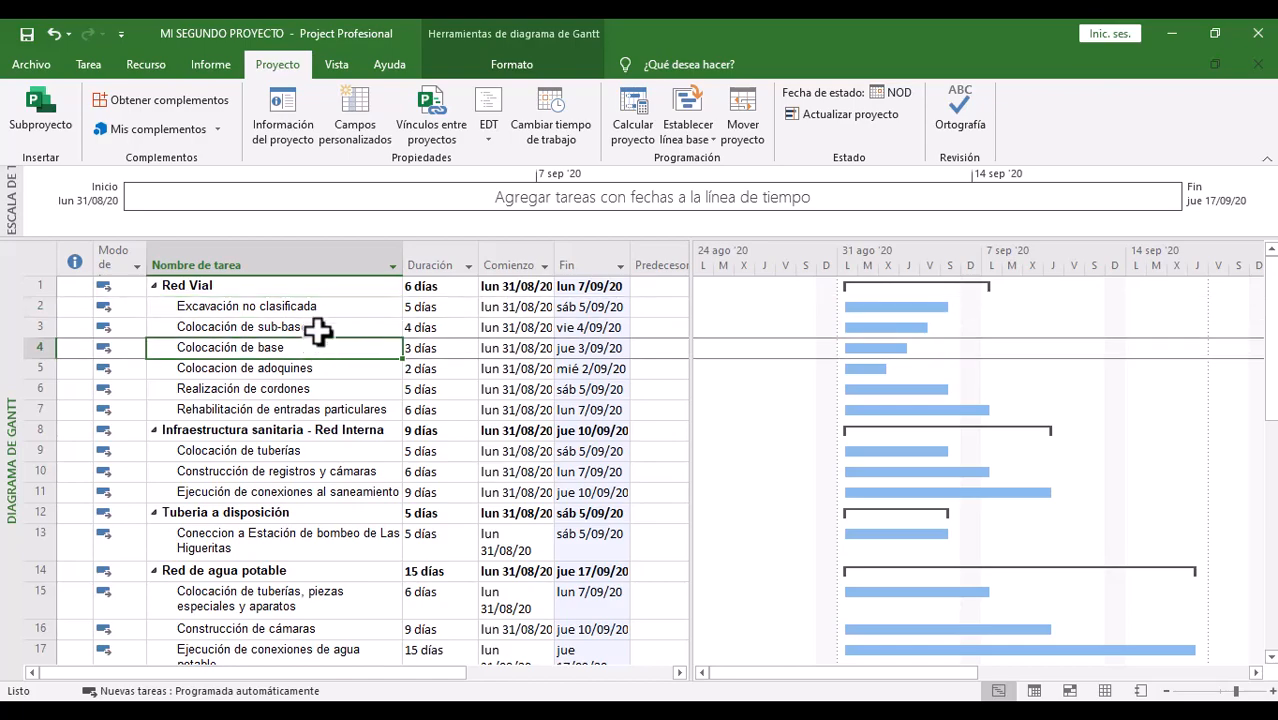
click(318, 310)
drag(315, 354, 309, 306)
click(314, 392)
click(309, 306)
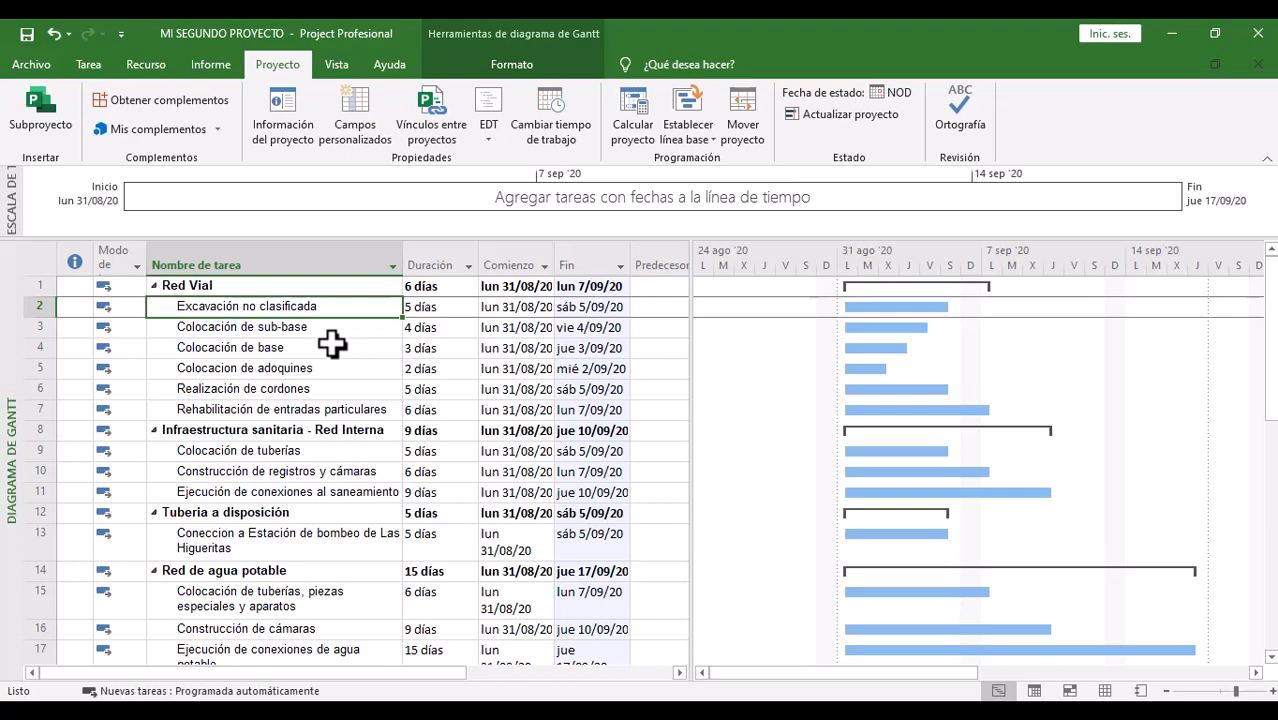
Step: Reopen the default work week's details to check the working periods for Lunes through Sábado, and close the working calendar
click(560, 117)
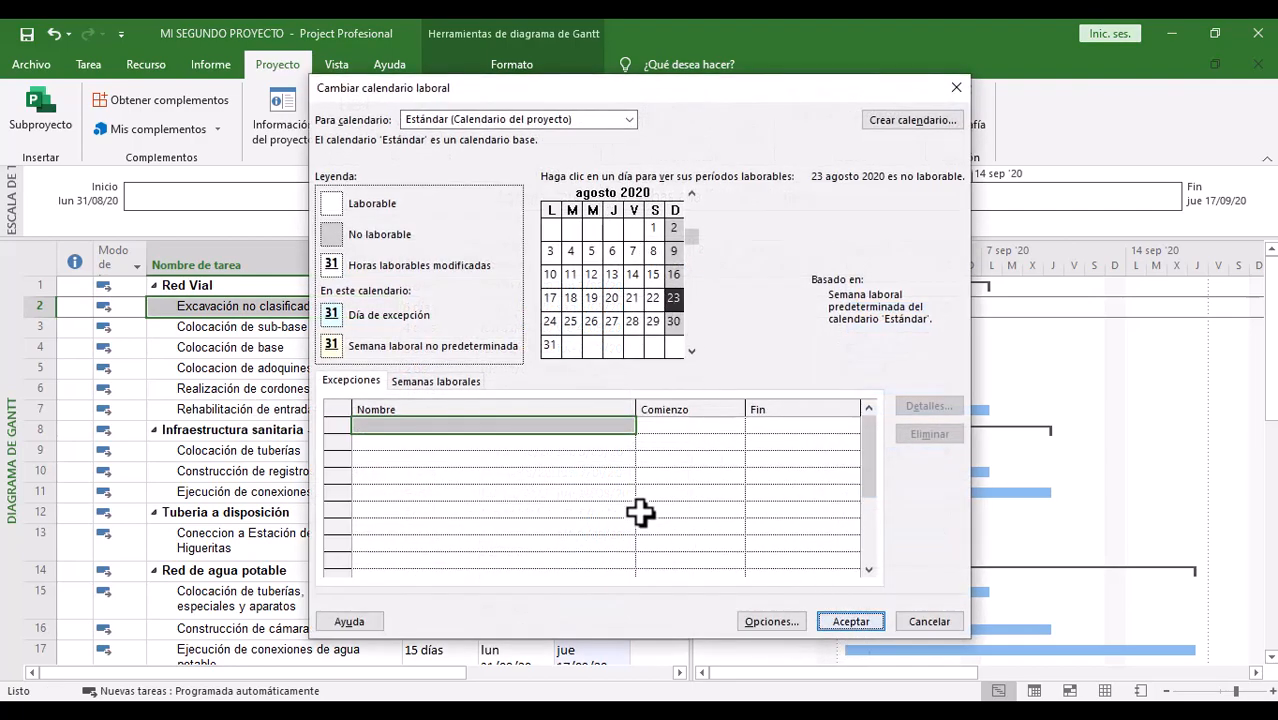
click(441, 379)
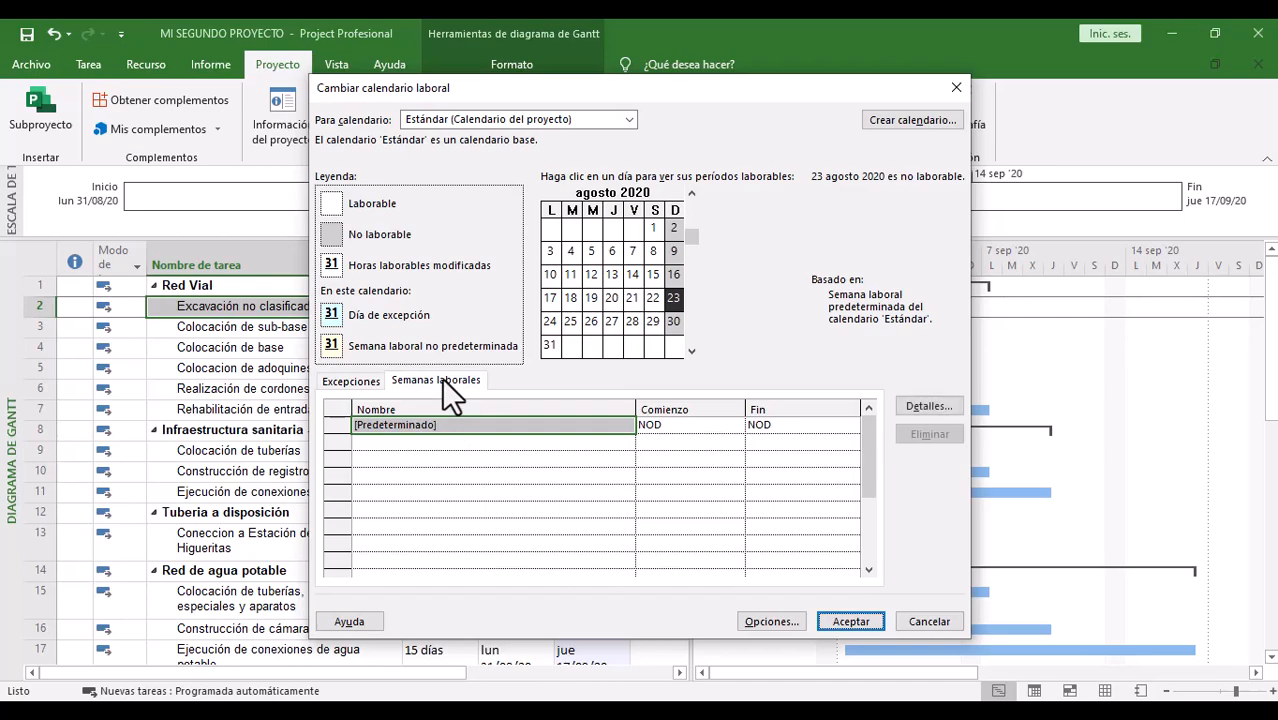
click(464, 425)
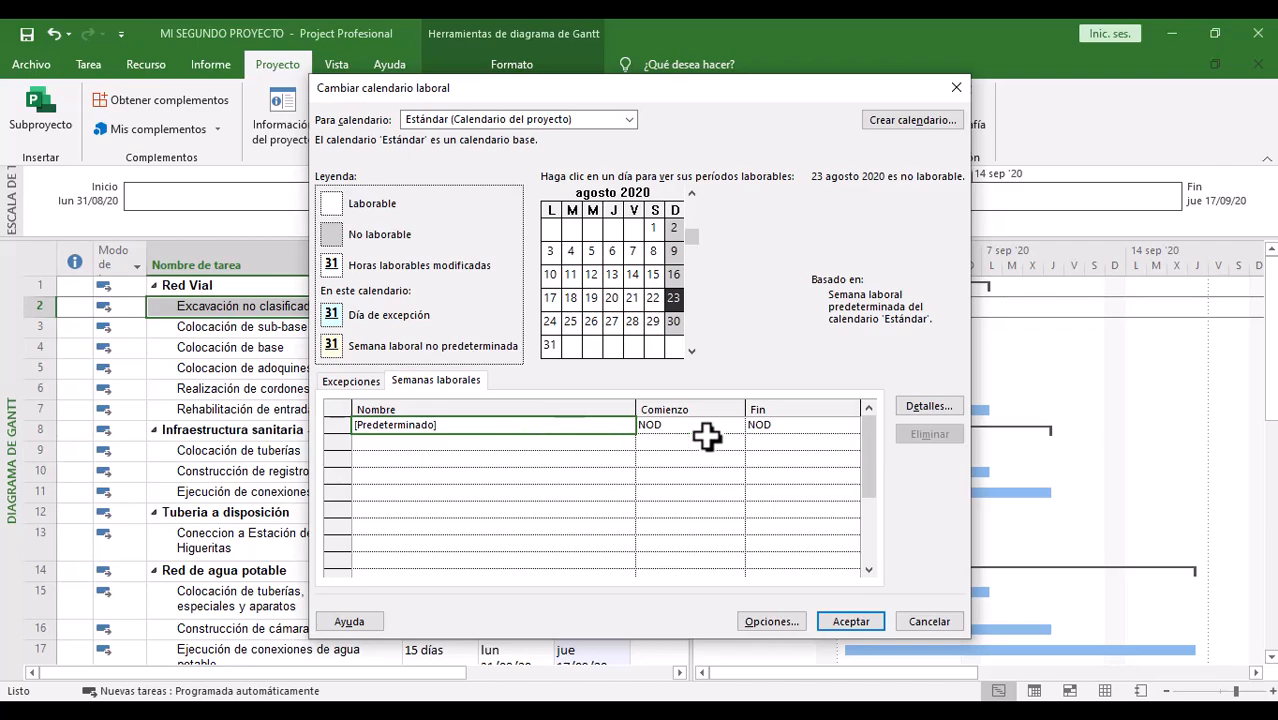
click(912, 405)
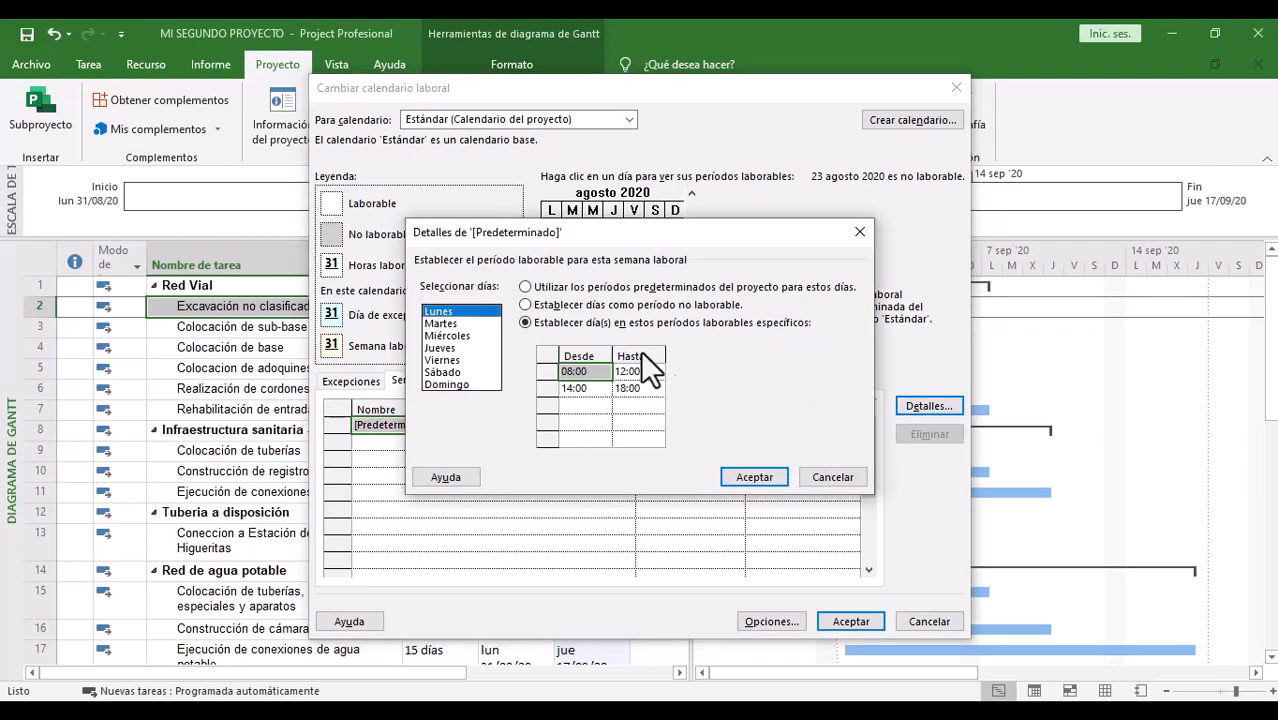
drag(466, 311, 453, 371)
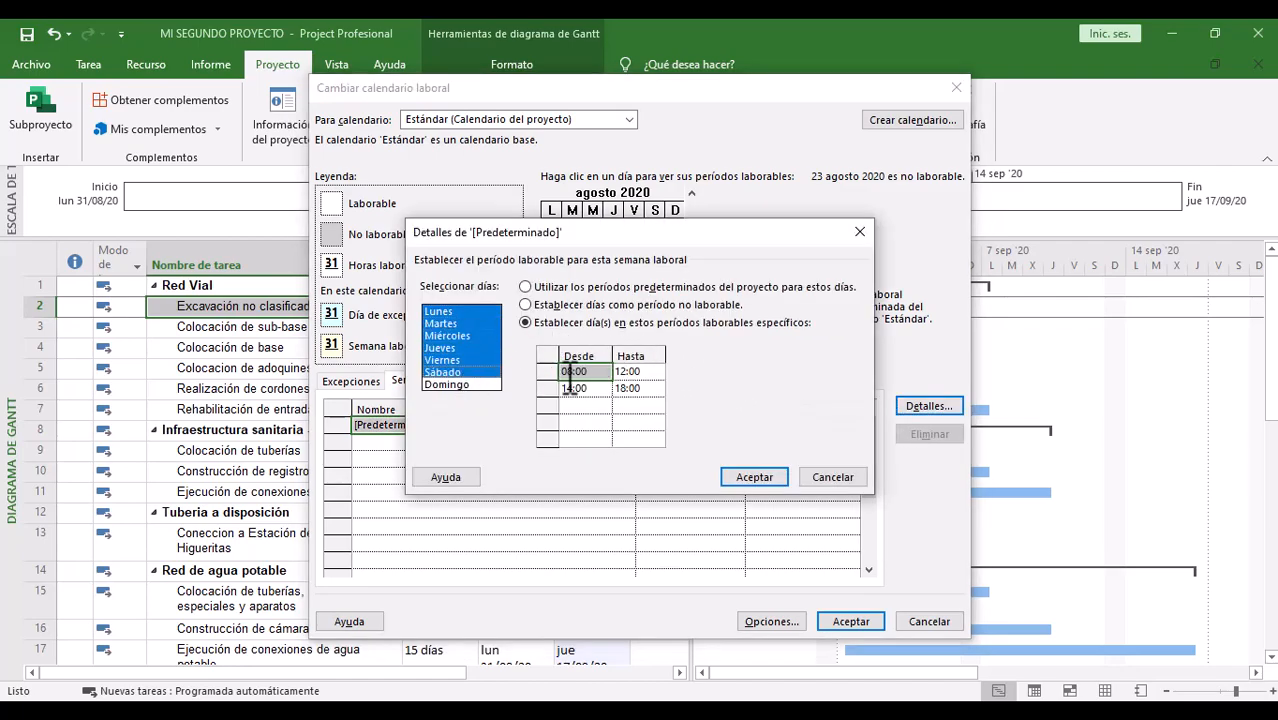
click(562, 323)
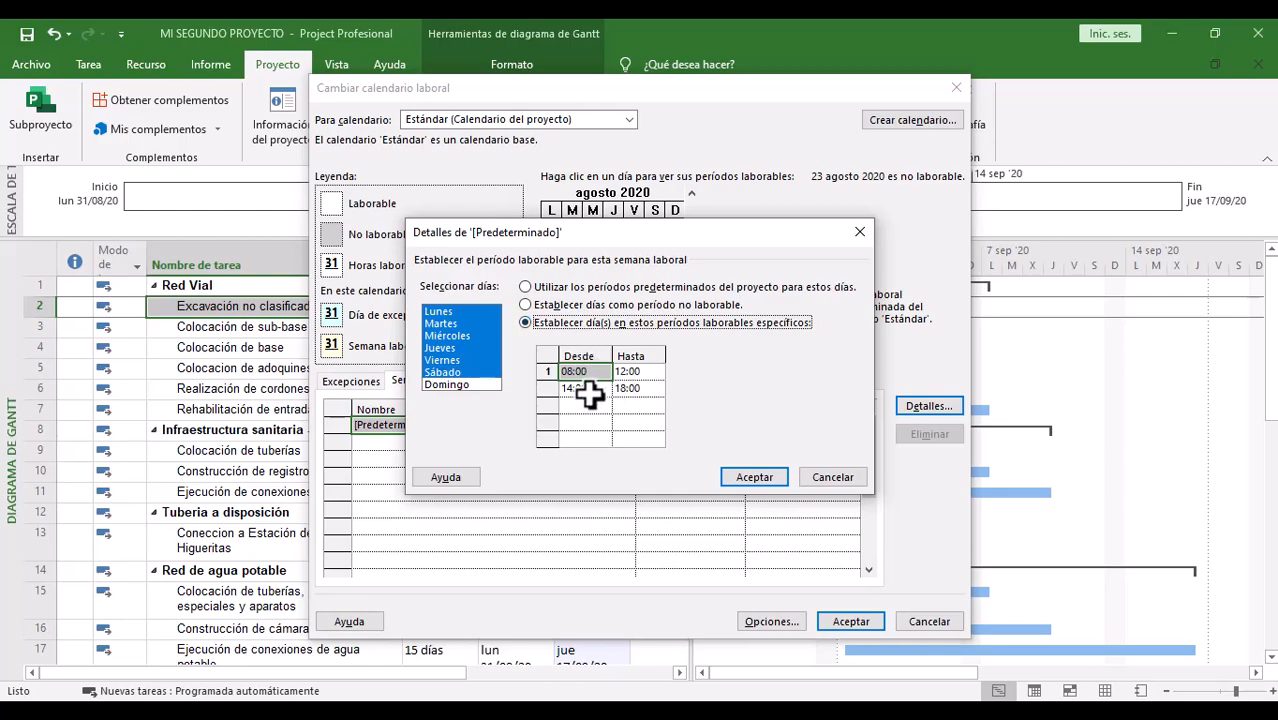
click(754, 477)
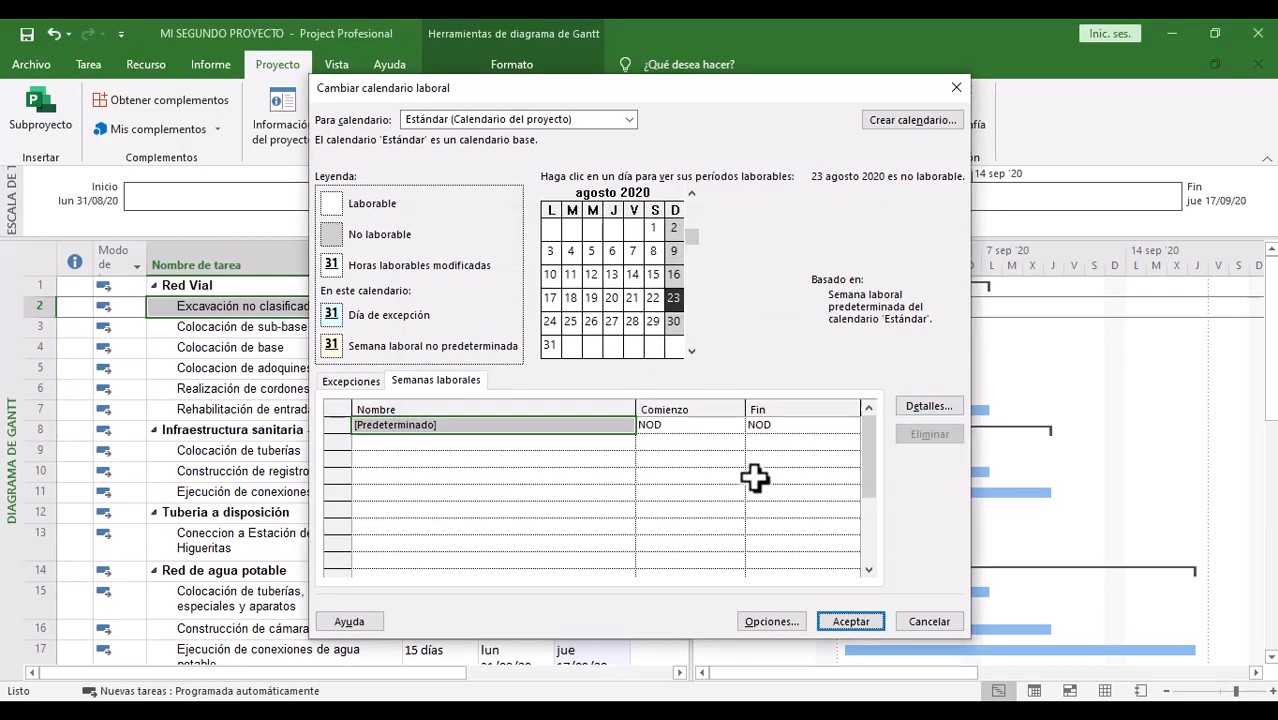
click(848, 620)
Step: Switch to the SegundaClase presentation in PowerPoint to review the session topics slide, and return to the project schedule
click(330, 350)
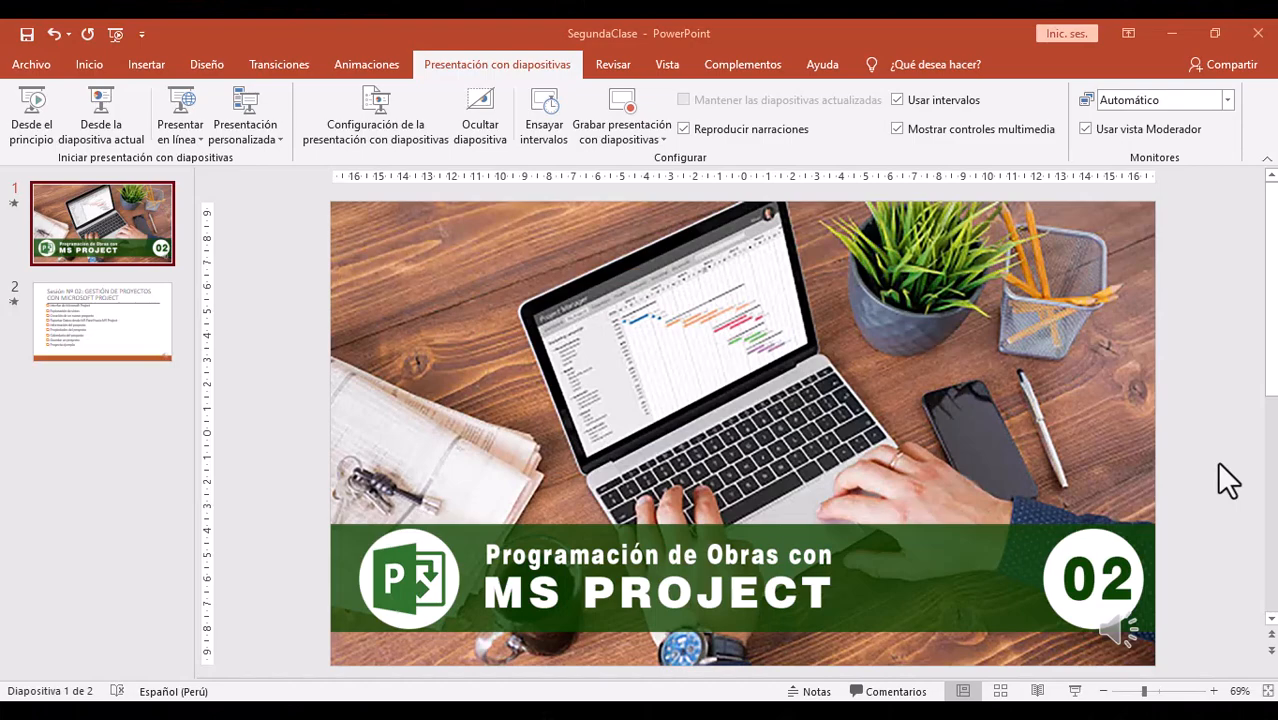
click(94, 313)
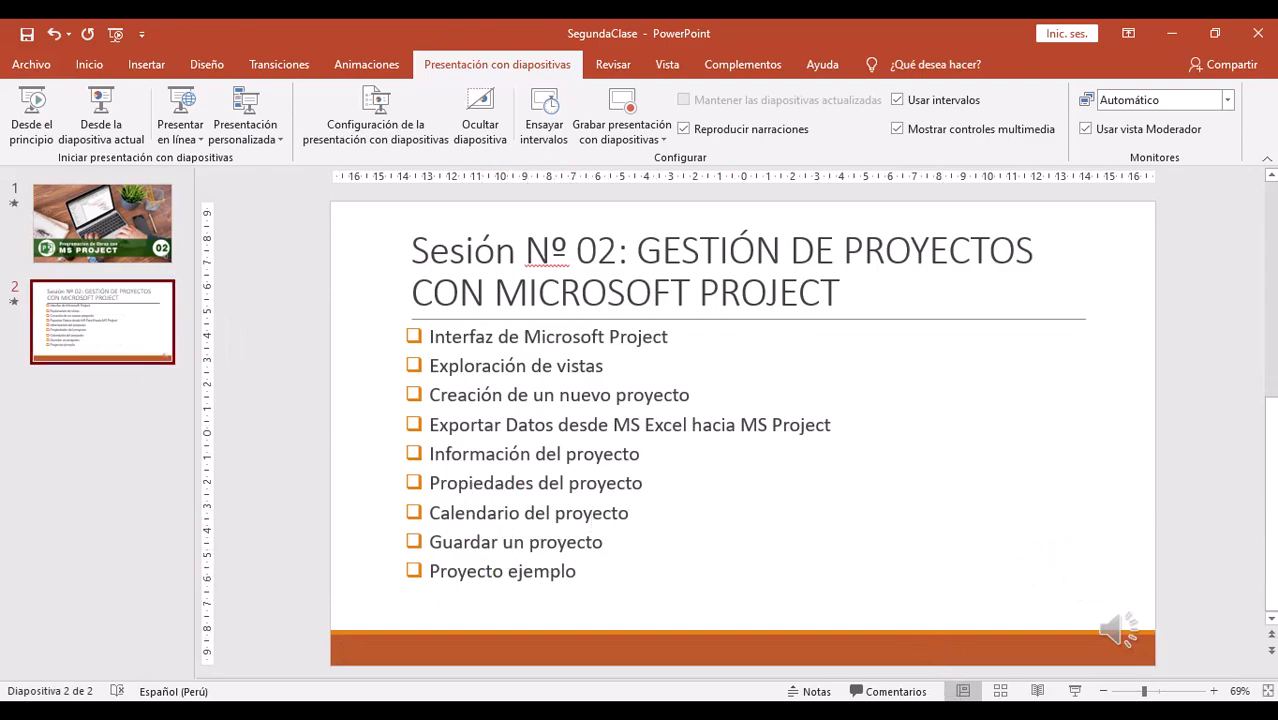
click(887, 684)
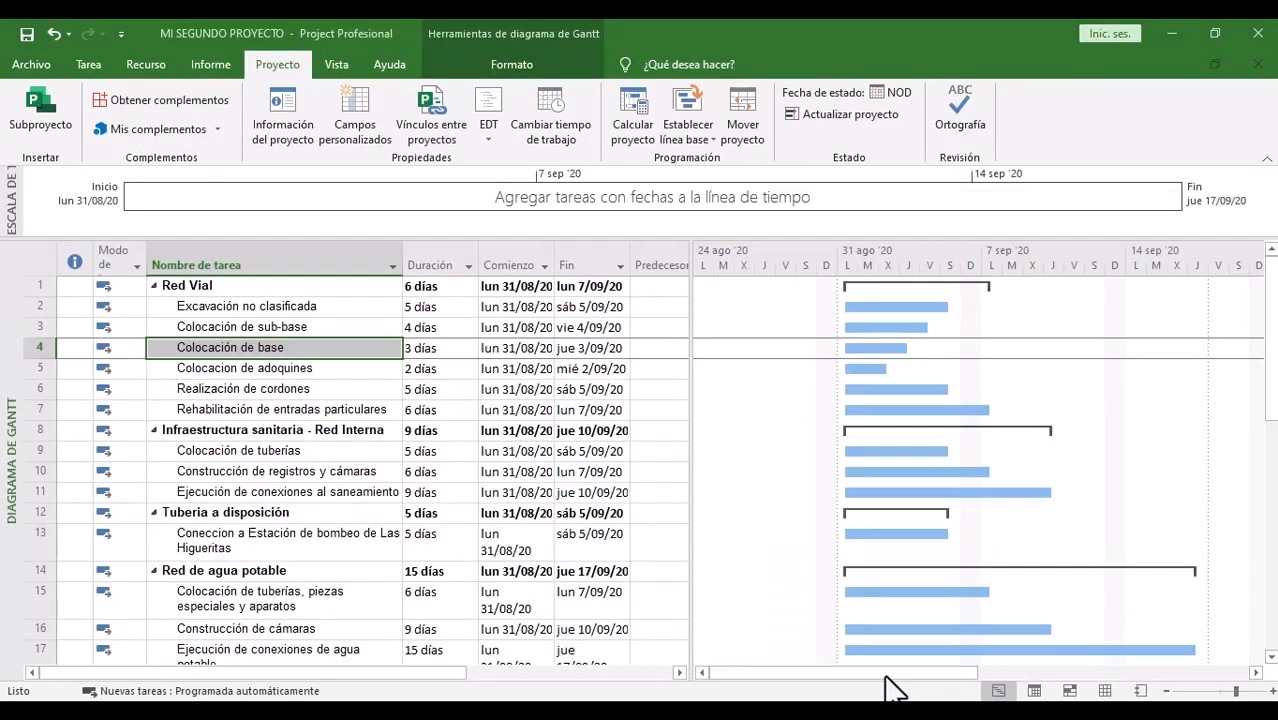
click(279, 327)
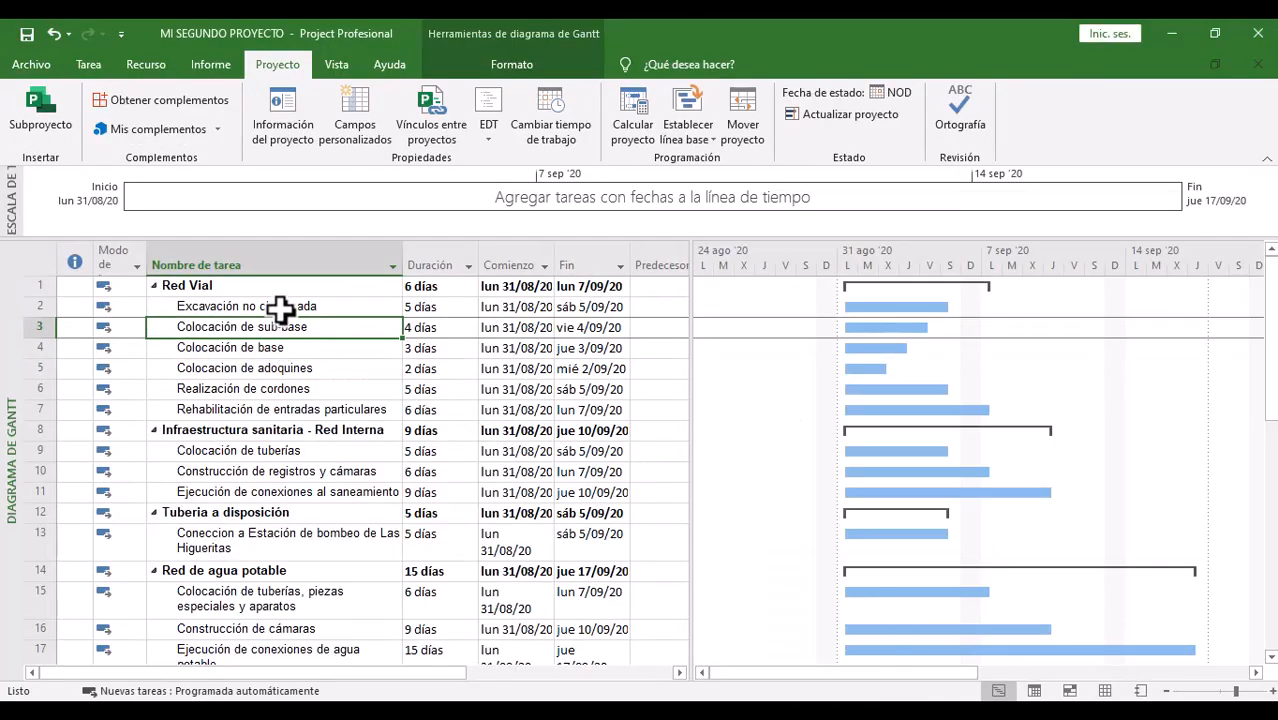
click(280, 307)
click(268, 348)
click(265, 389)
click(262, 410)
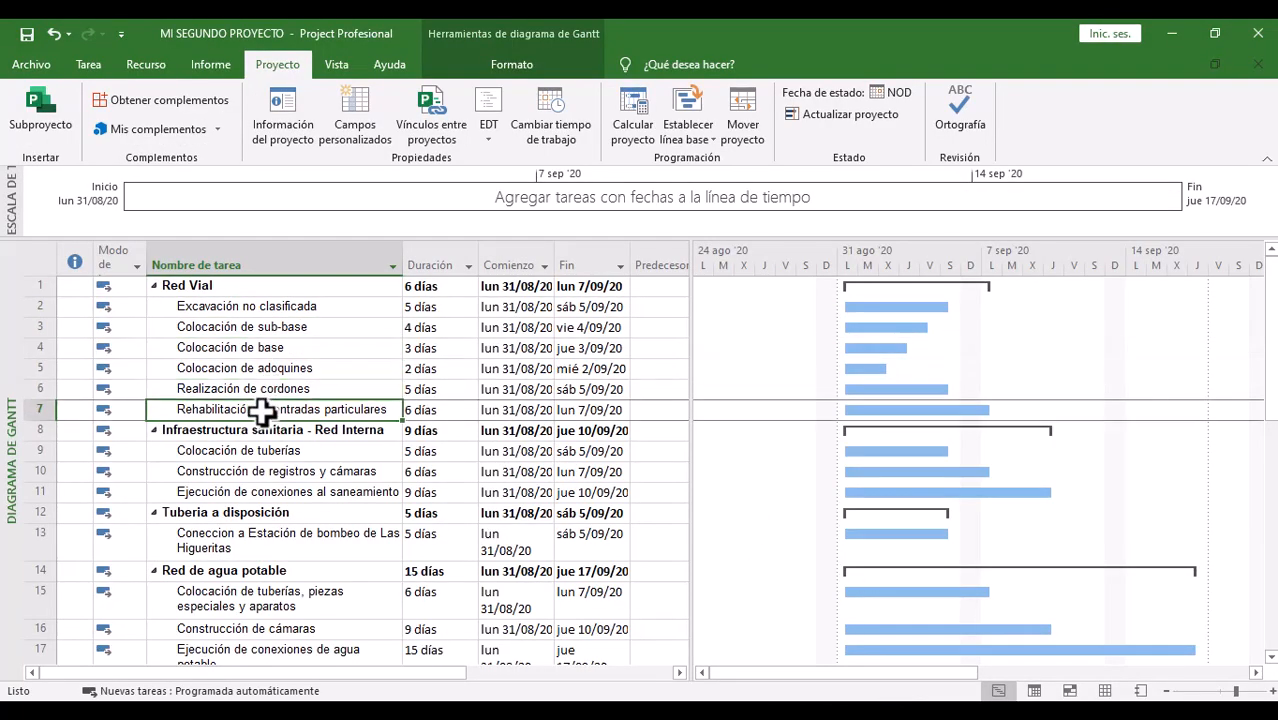
click(258, 389)
click(256, 368)
click(256, 348)
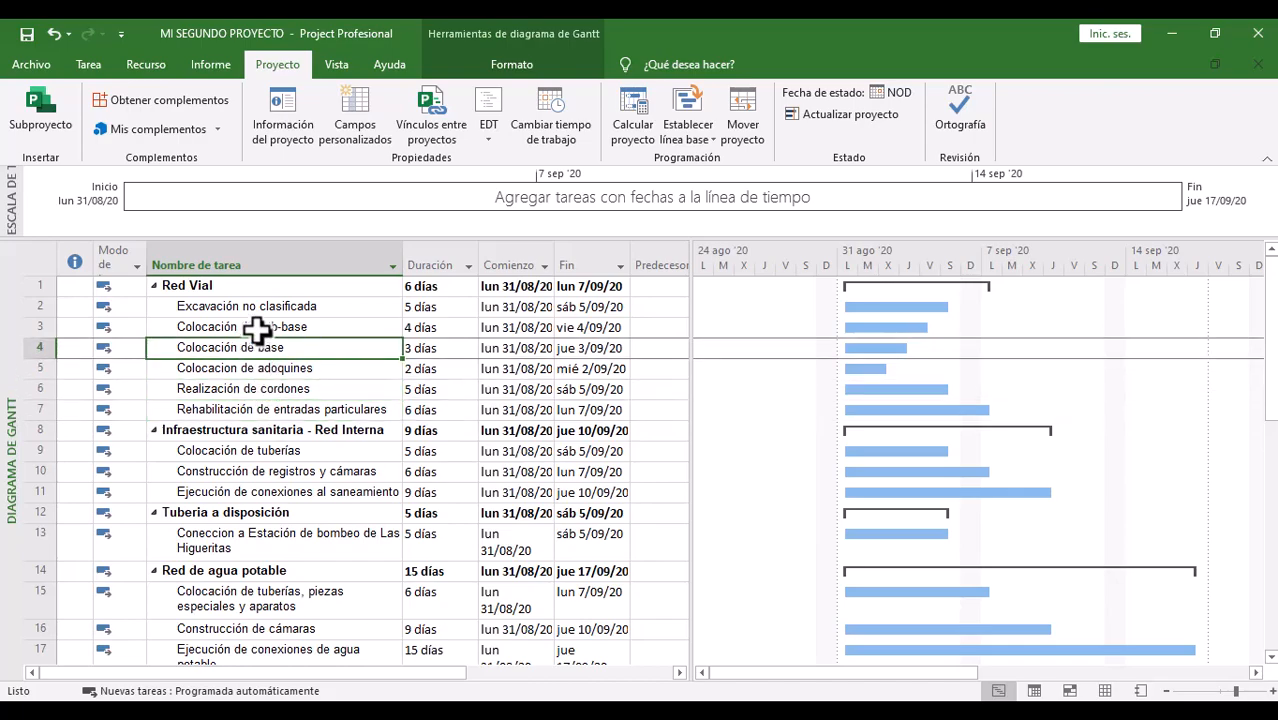
click(258, 327)
click(262, 307)
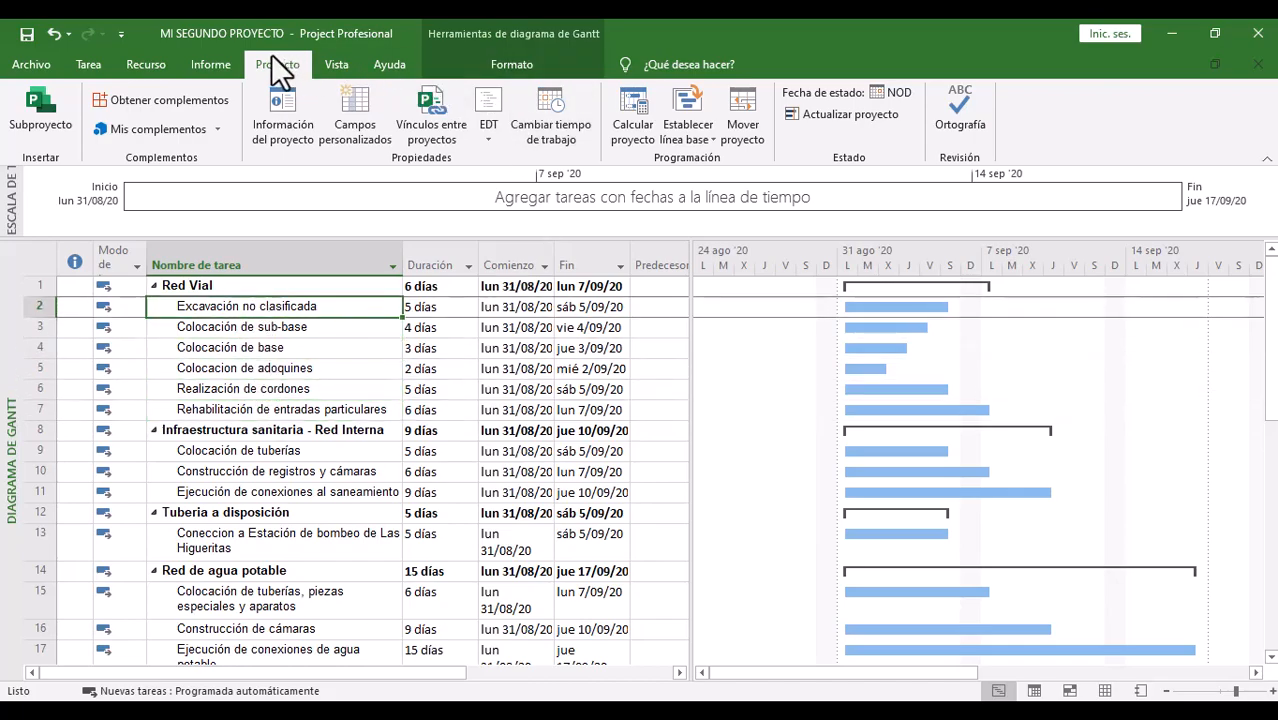
Step: Add a work week named CALENDARIO MODIFICADO NOVIEMBRE to the Estándar project calendar
click(529, 105)
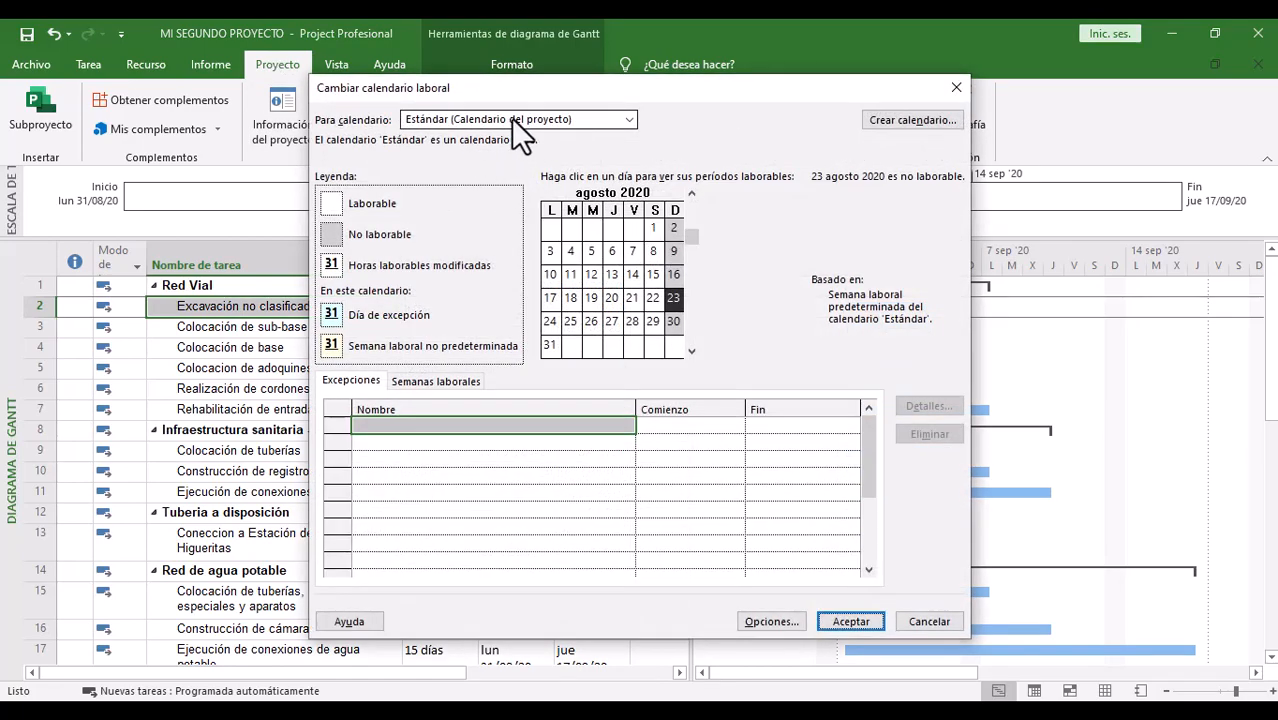
click(450, 381)
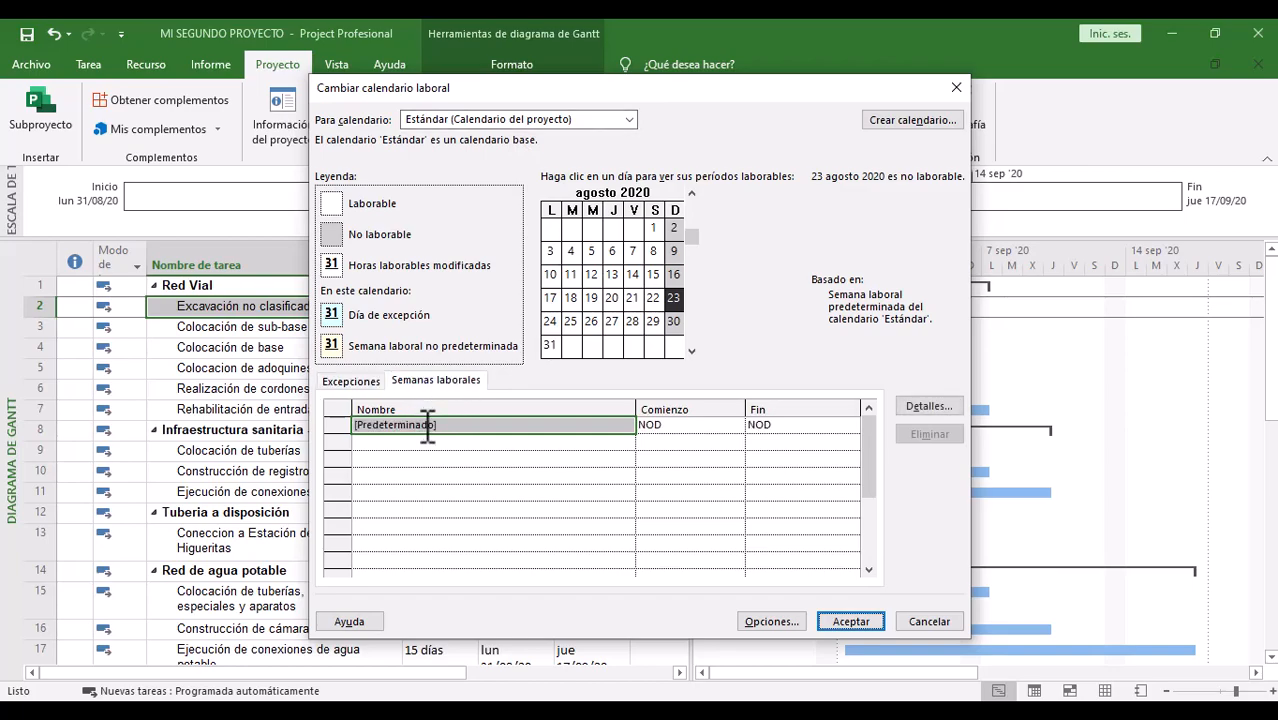
click(432, 442)
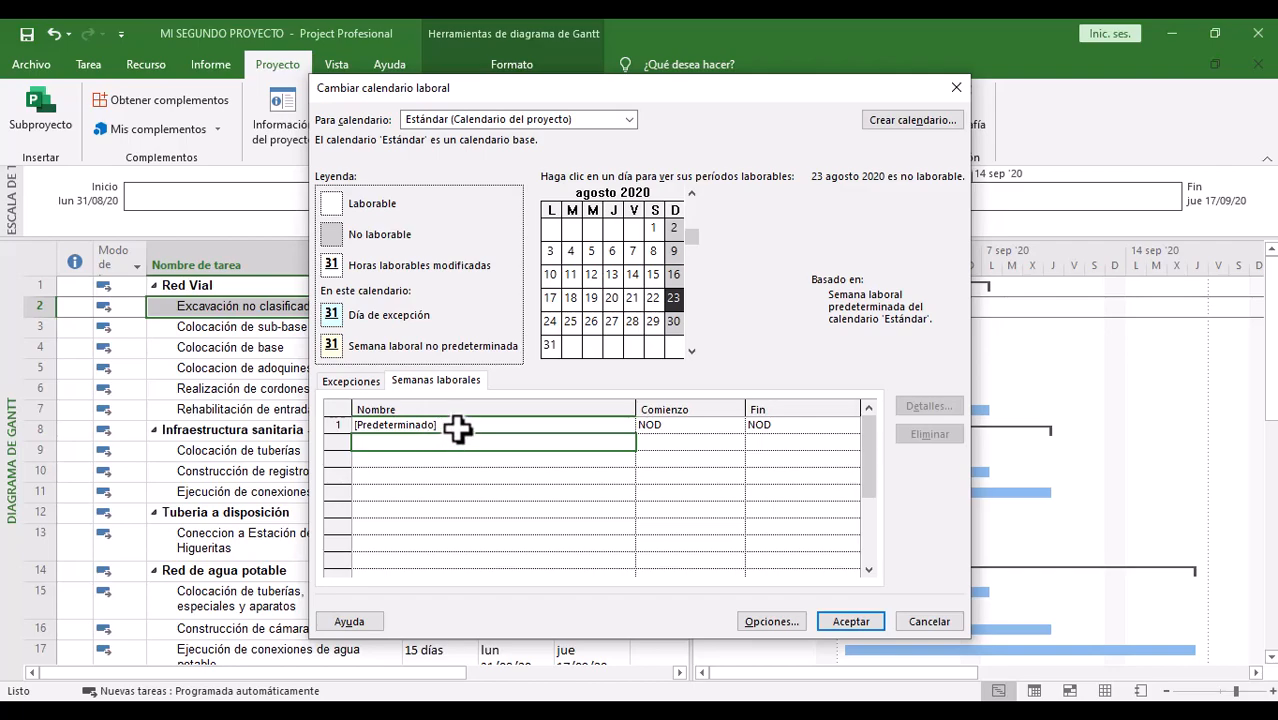
click(457, 427)
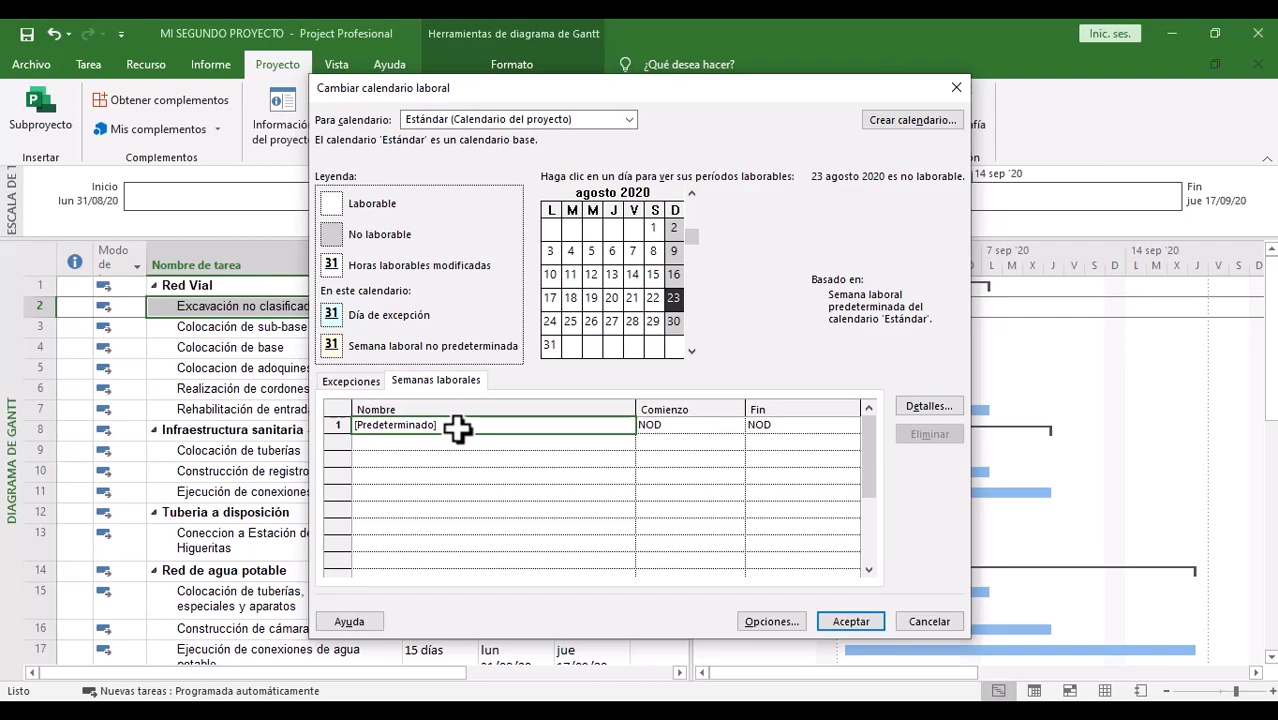
click(456, 444)
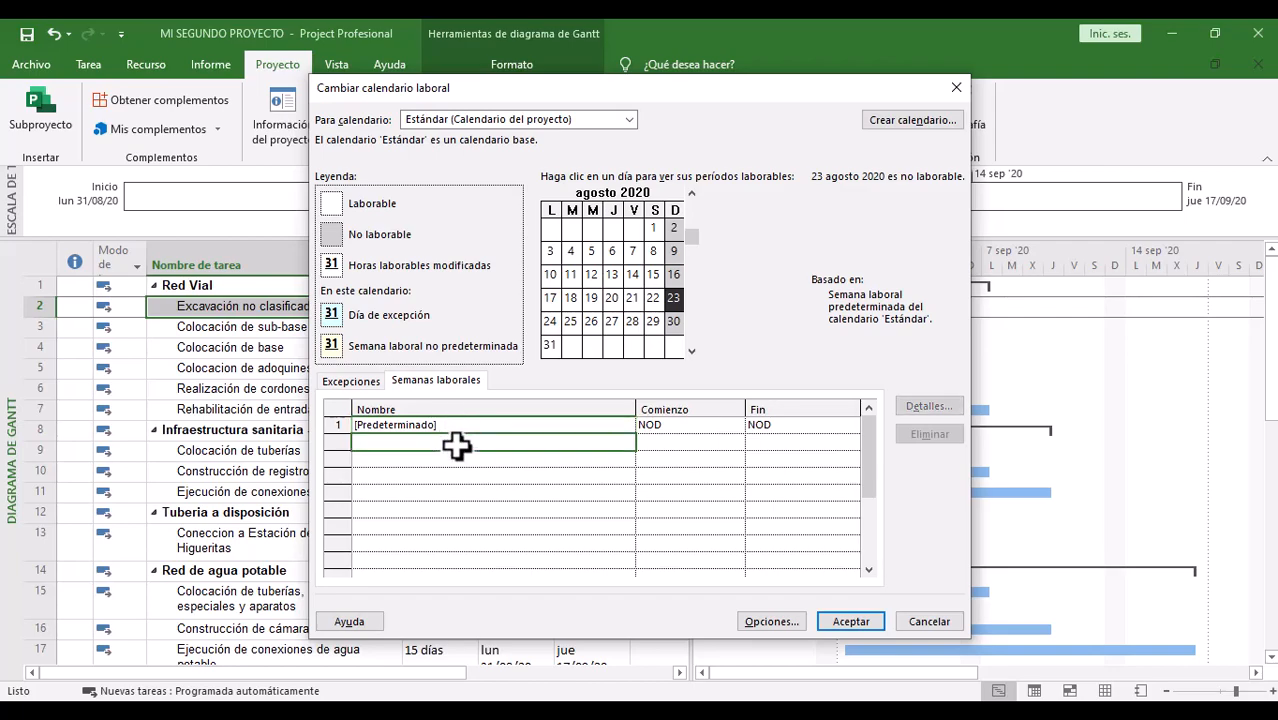
text(CALENDARIO ESC)
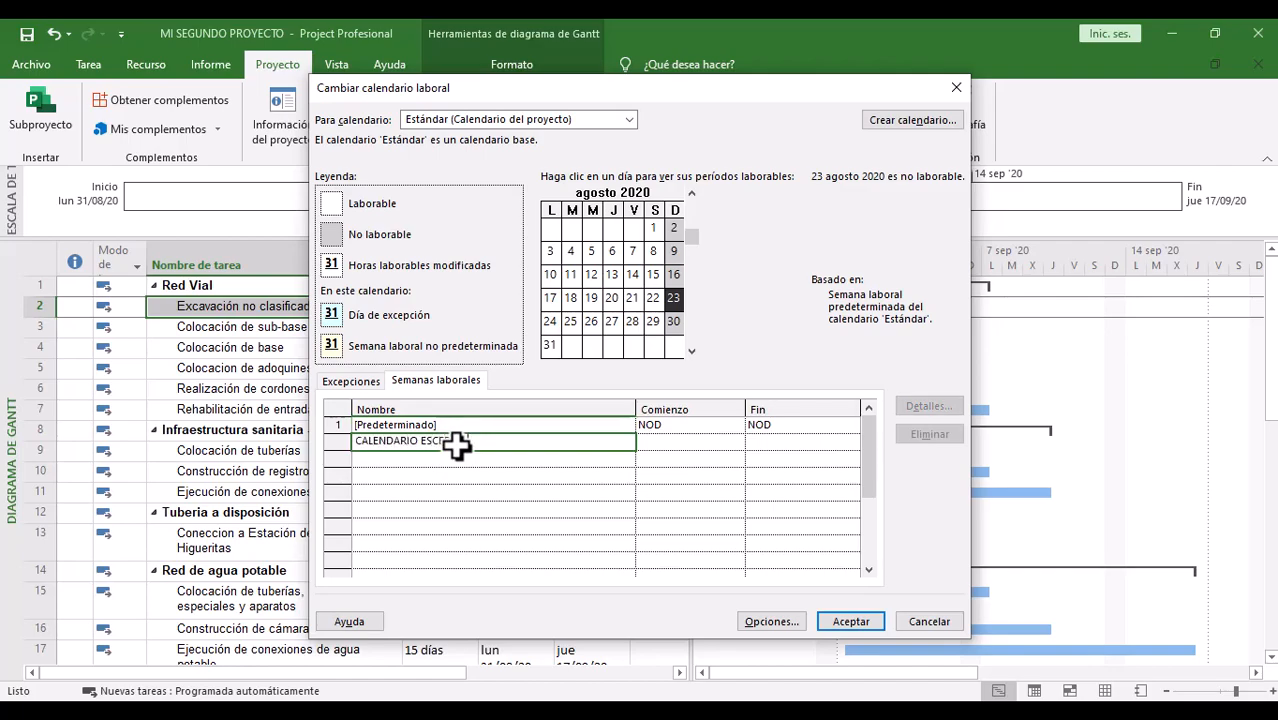
text(ECIAL)
key(BackSpace)
key(BackSpace)
key(BackSpace)
key(BackSpace)
key(BackSpace)
key(BackSpace)
key(BackSpace)
key(BackSpace)
key(BackSpace)
text(MODIFICADO NOVEMB)
key(BackSpace)
key(BackSpace)
key(BackSpace)
text(IEMBRE)
Step: Set the CALENDARIO MODIFICADO NOVIEMBRE work week to start on 1/11/2020 and finish on 30/11/2020
click(685, 443)
click(736, 442)
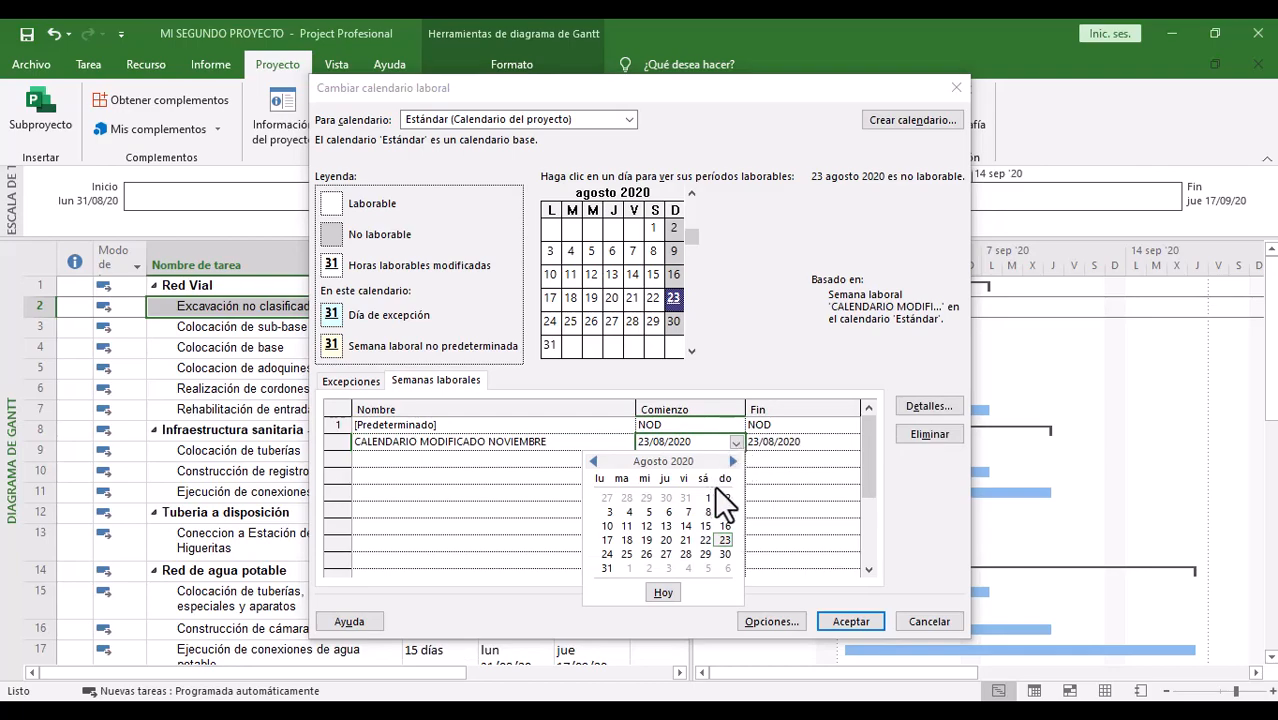
click(732, 462)
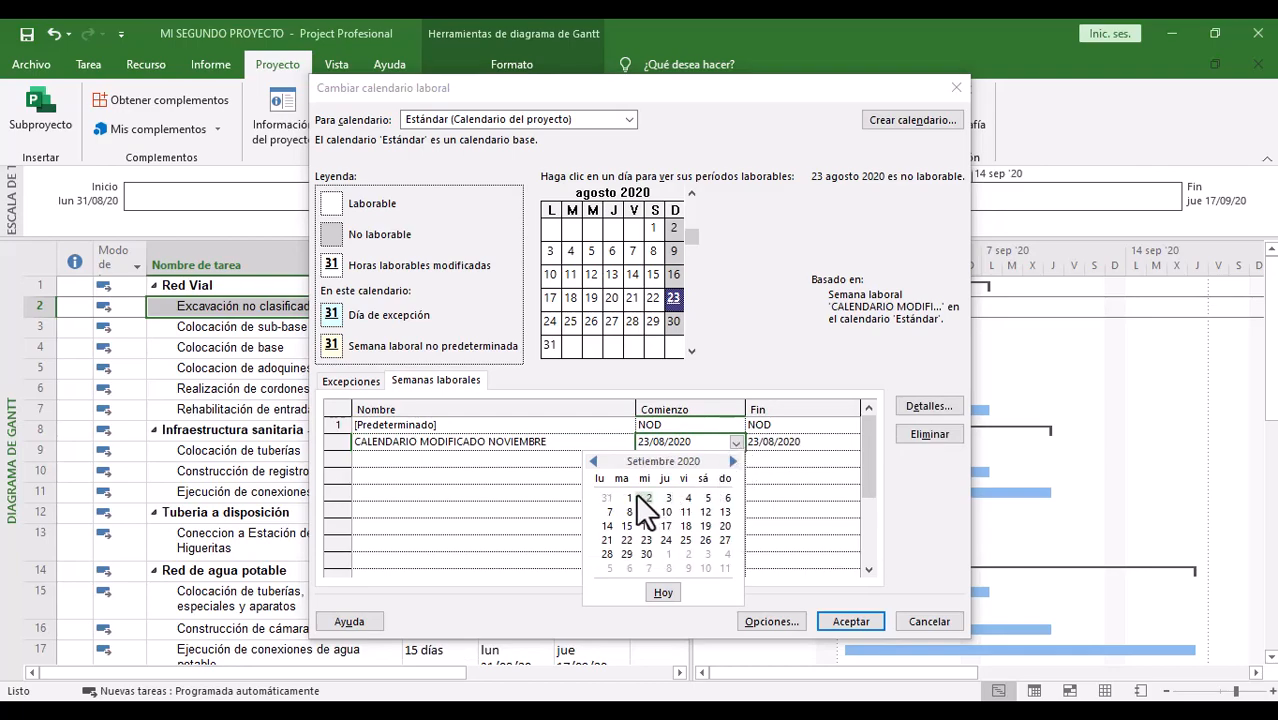
click(732, 462)
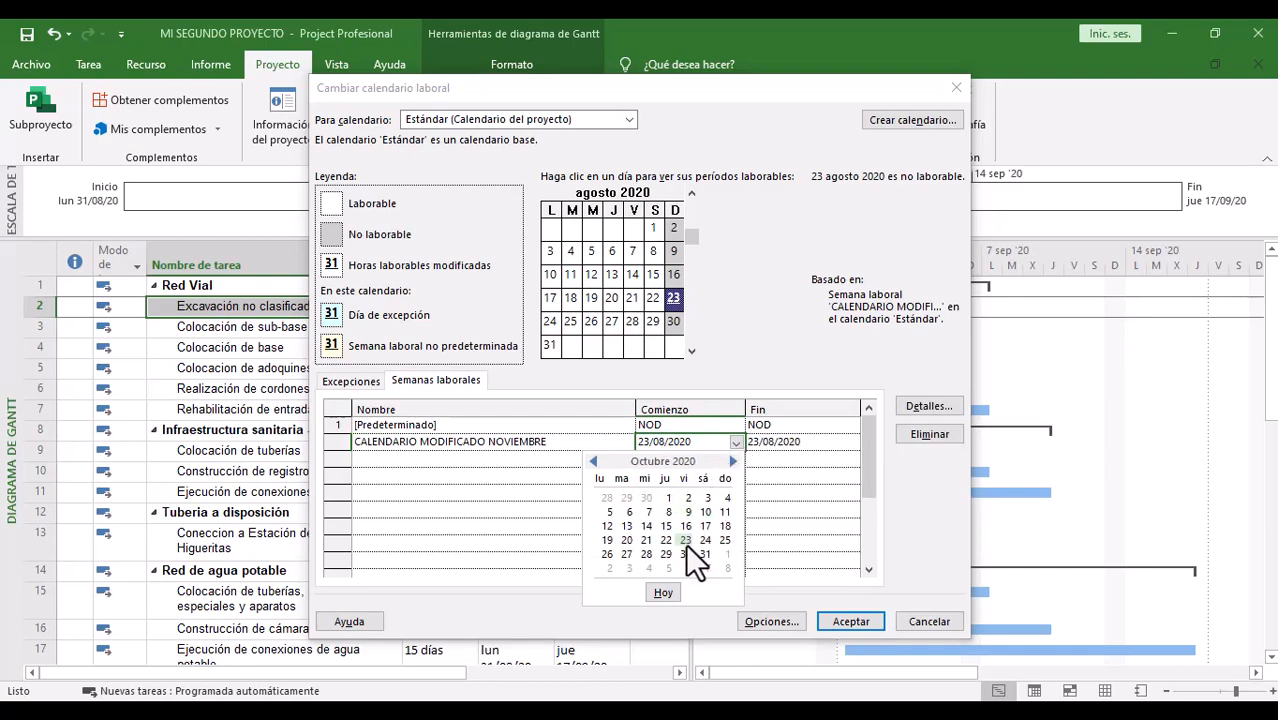
click(724, 553)
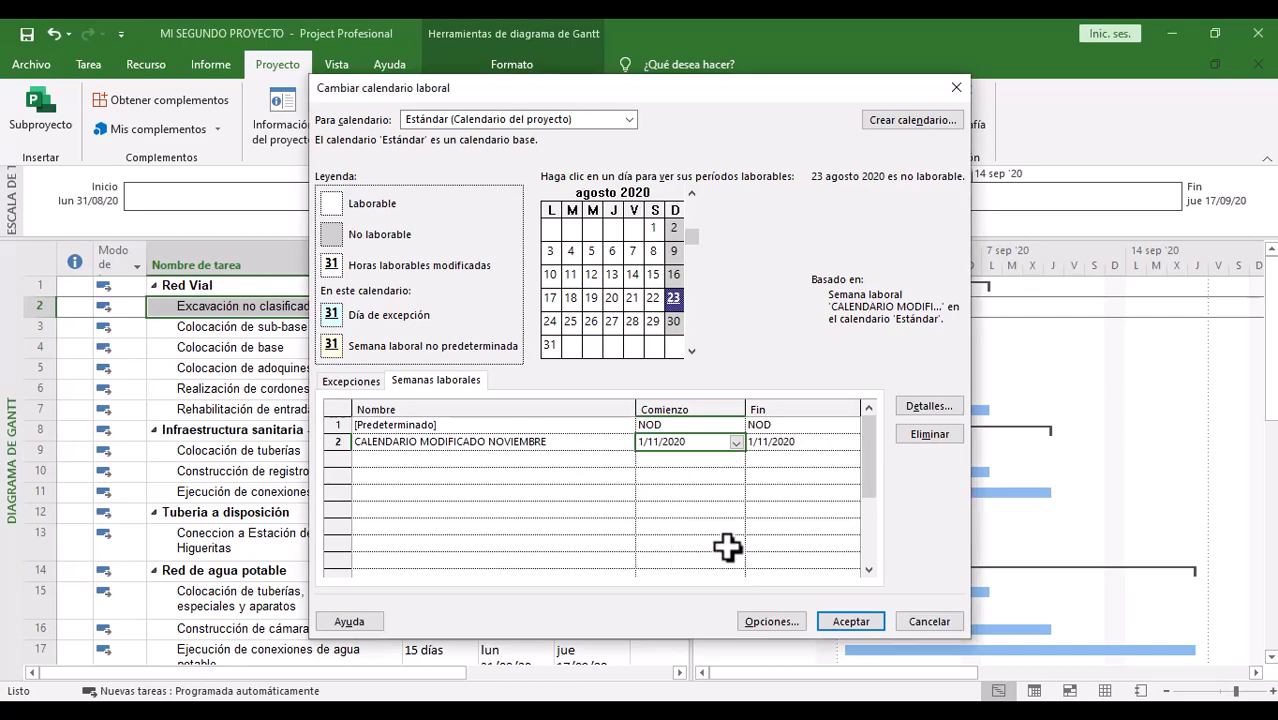
click(785, 449)
click(849, 443)
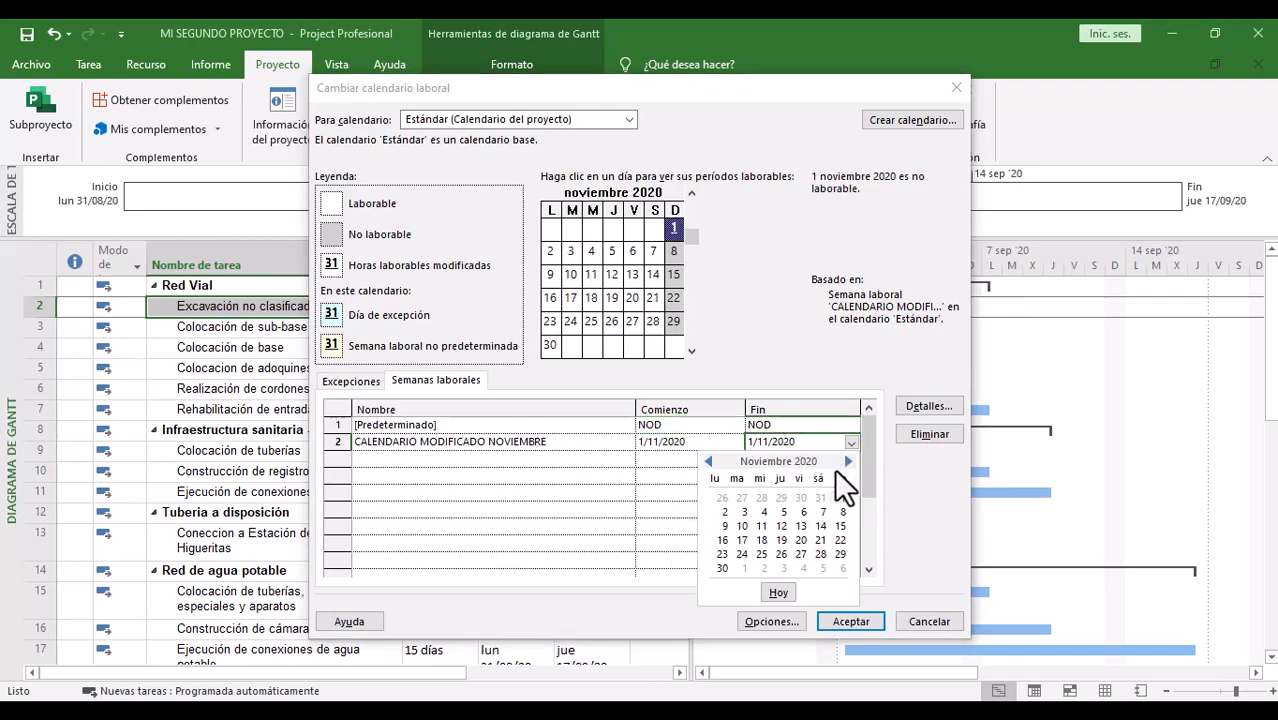
click(722, 567)
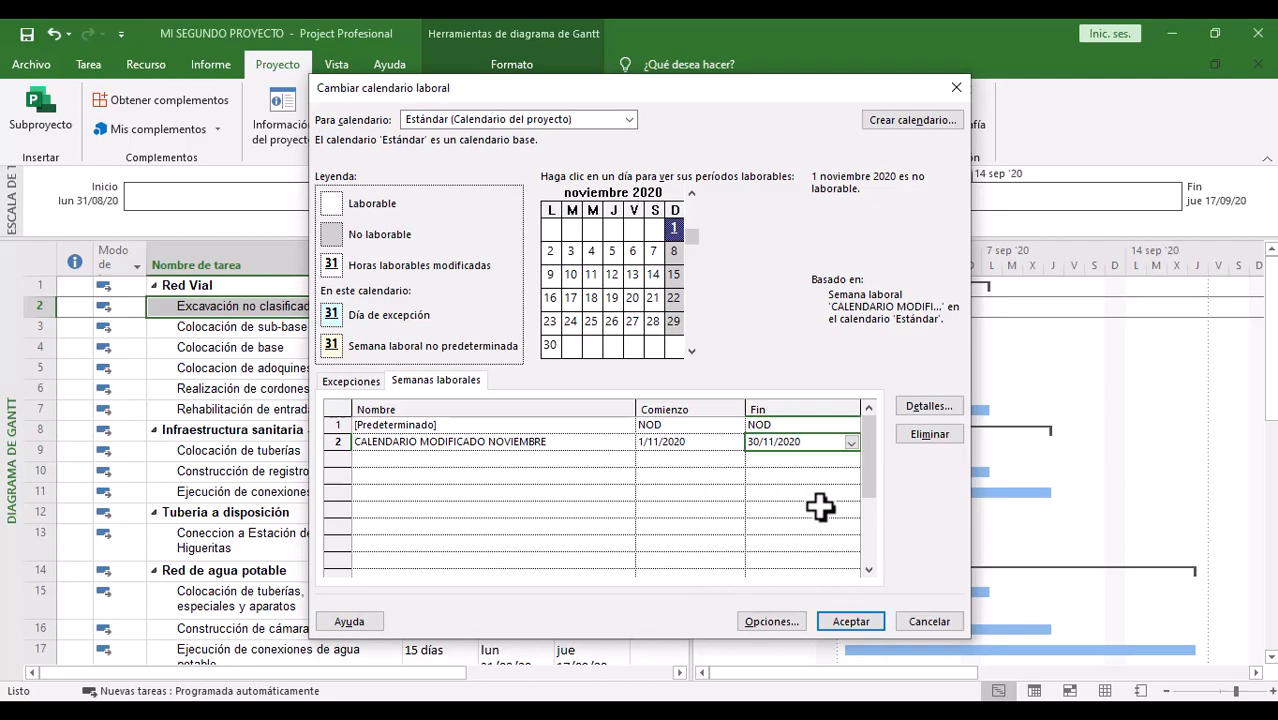
click(702, 450)
click(785, 442)
click(685, 440)
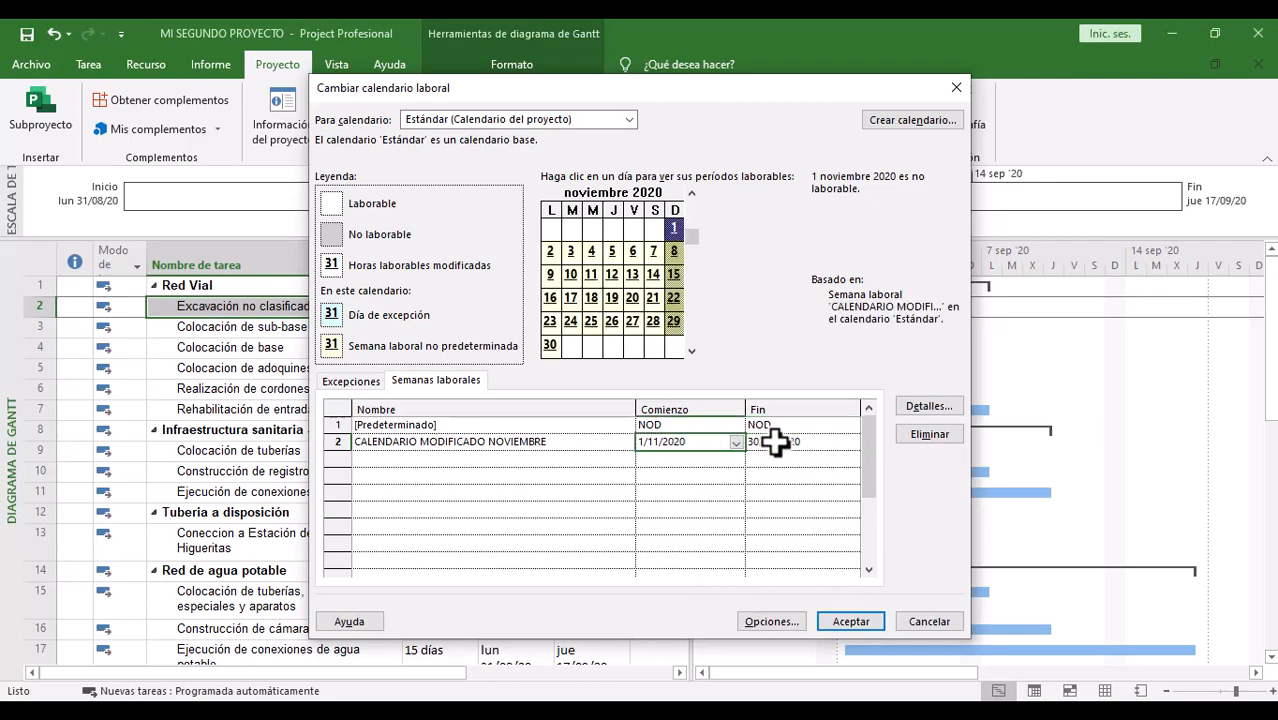
click(776, 442)
Step: In the November work week's details, set Lunes through Domingo to use specific working periods
click(914, 405)
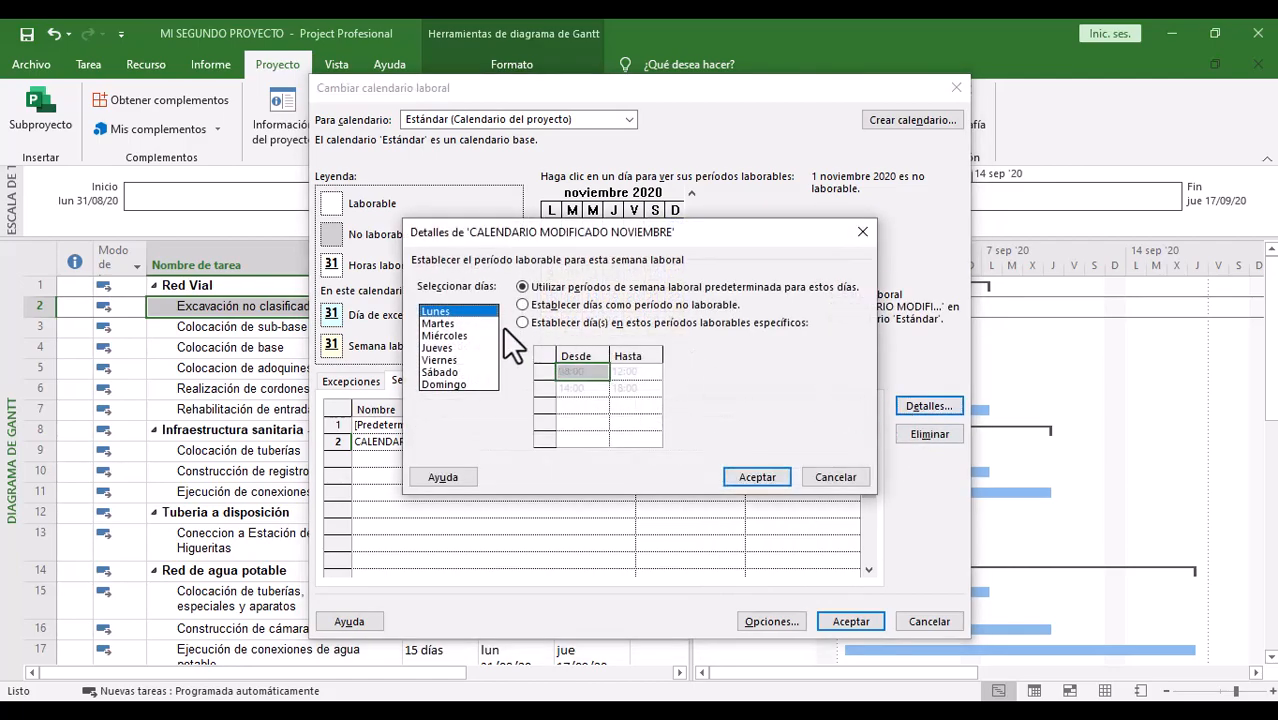
drag(466, 318, 465, 328)
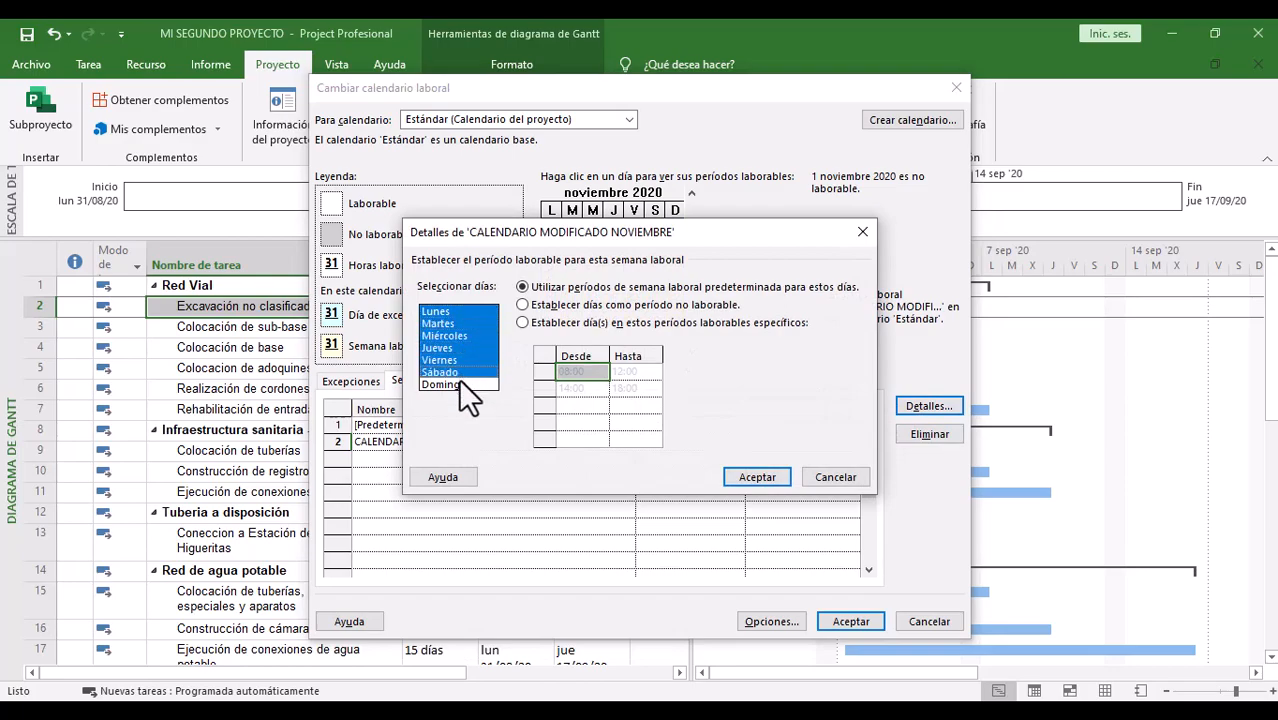
drag(460, 382, 463, 388)
click(534, 322)
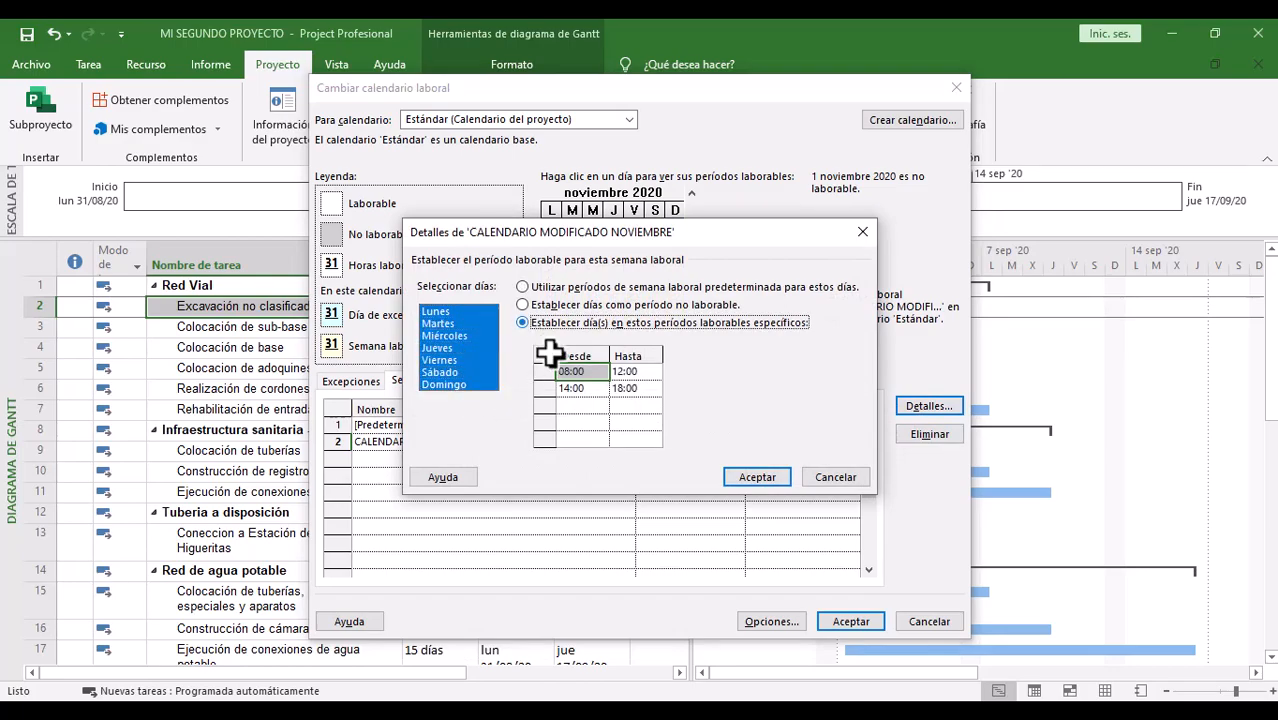
Step: Set the selected days' working periods to 07:00–11:00 and 13:00–17:00, and accept the November work week's details
click(587, 371)
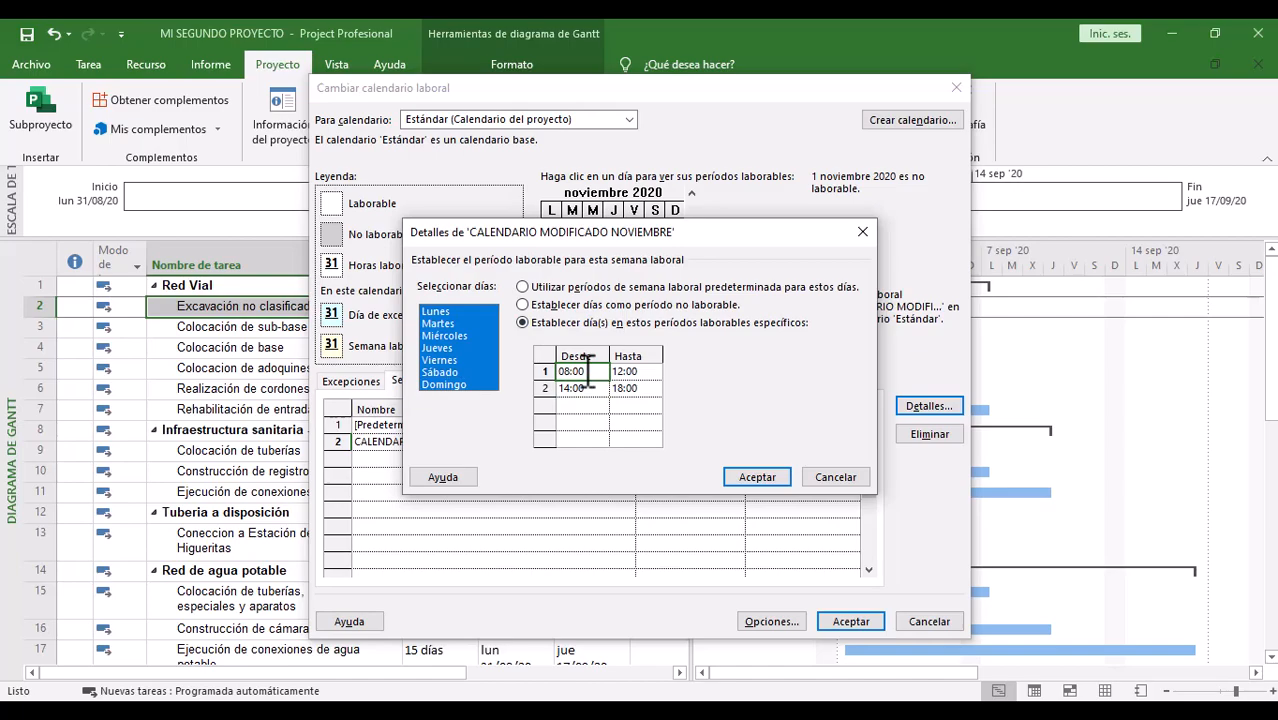
text(07:00)
key(Return)
click(622, 372)
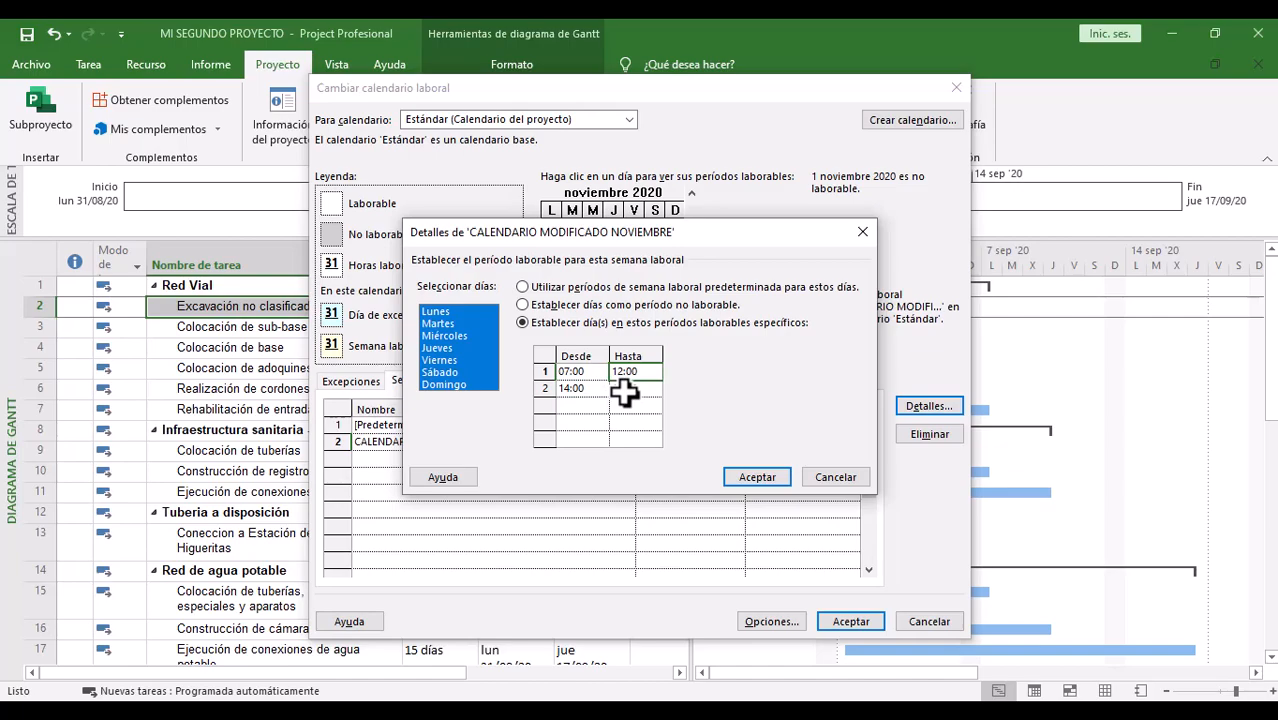
text(11:00)
key(Return)
text(18:00)
click(600, 391)
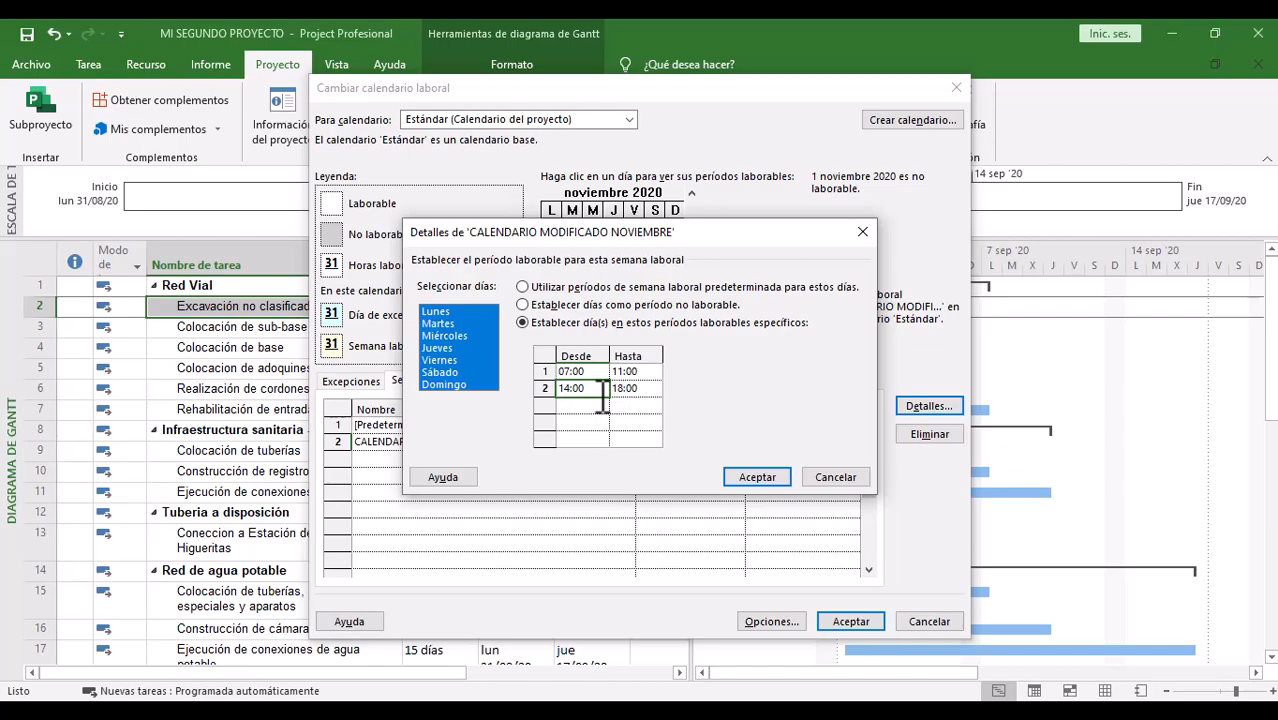
text(13:00)
click(625, 392)
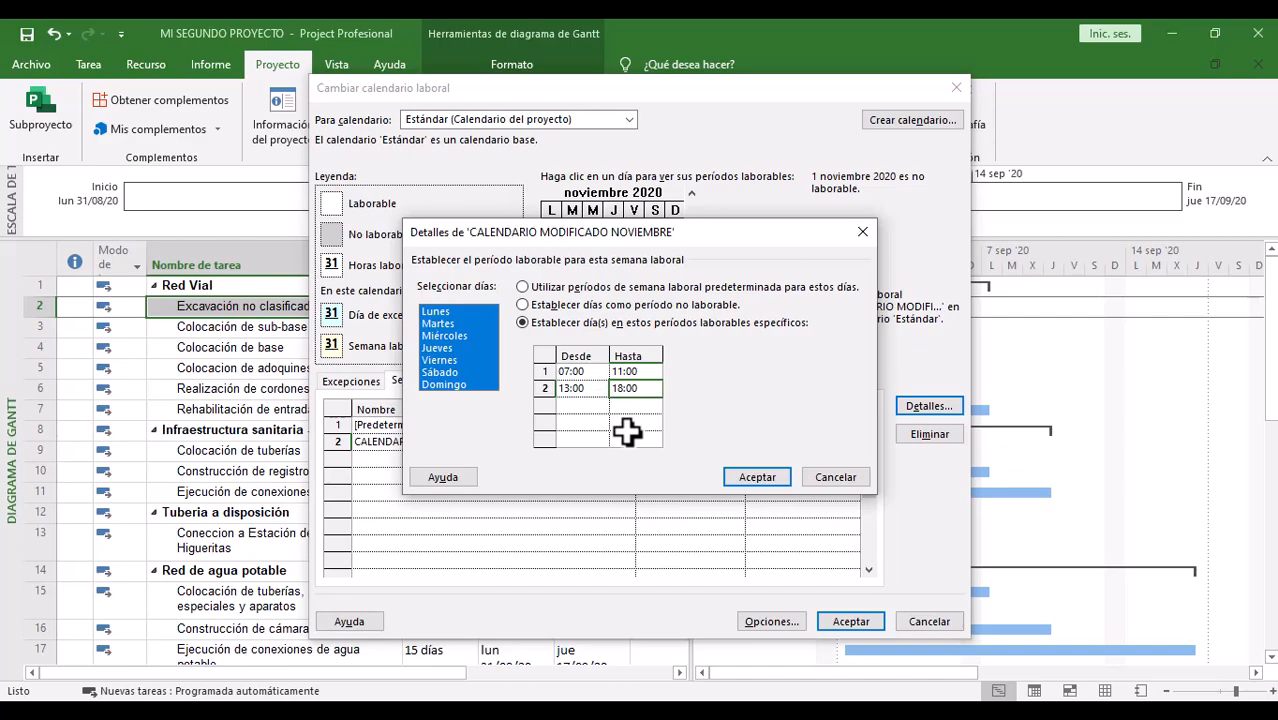
text(17:00)
key(Return)
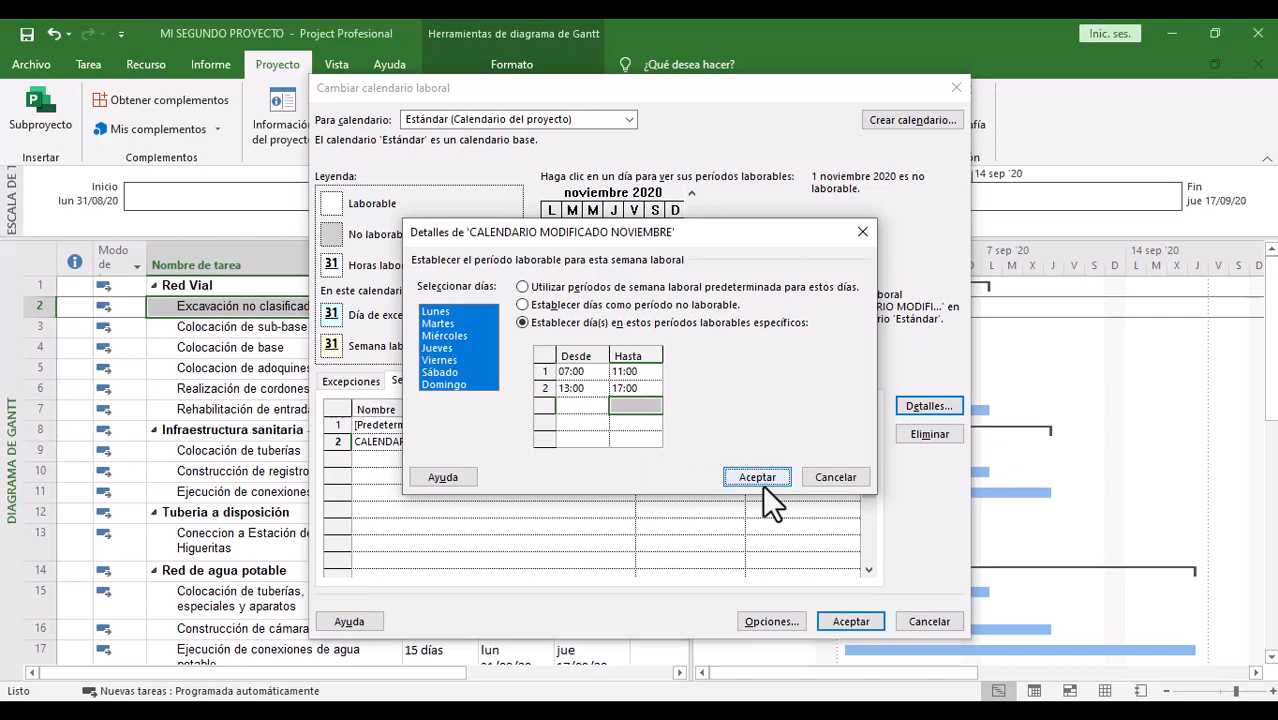
click(760, 480)
Step: Check the working periods of several November 2020 days and compare them with 10 December in the calendar preview
click(552, 252)
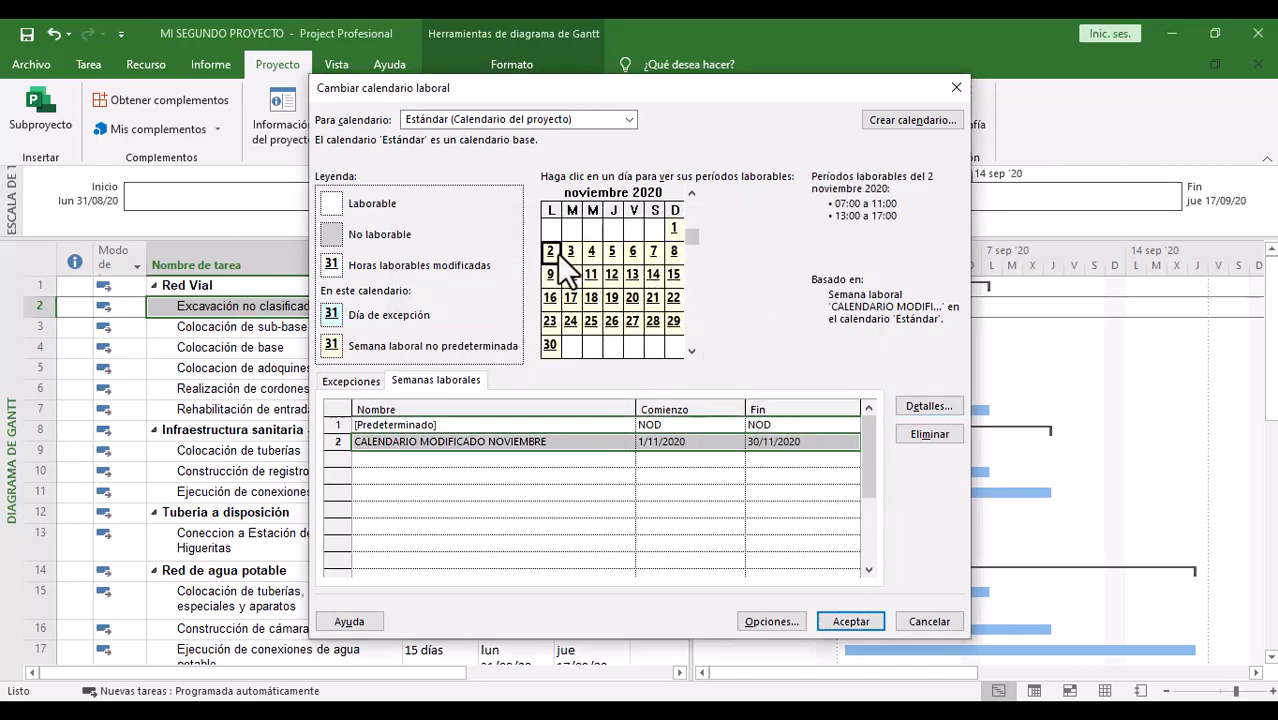
click(590, 253)
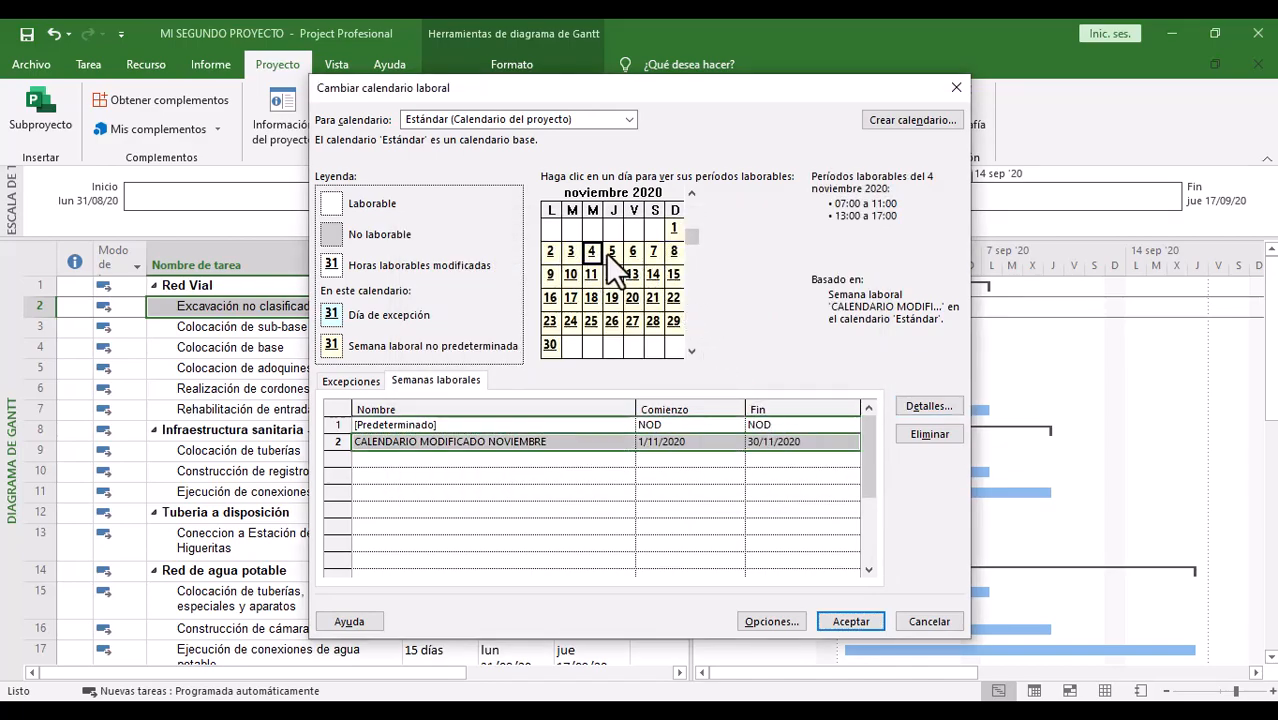
click(612, 253)
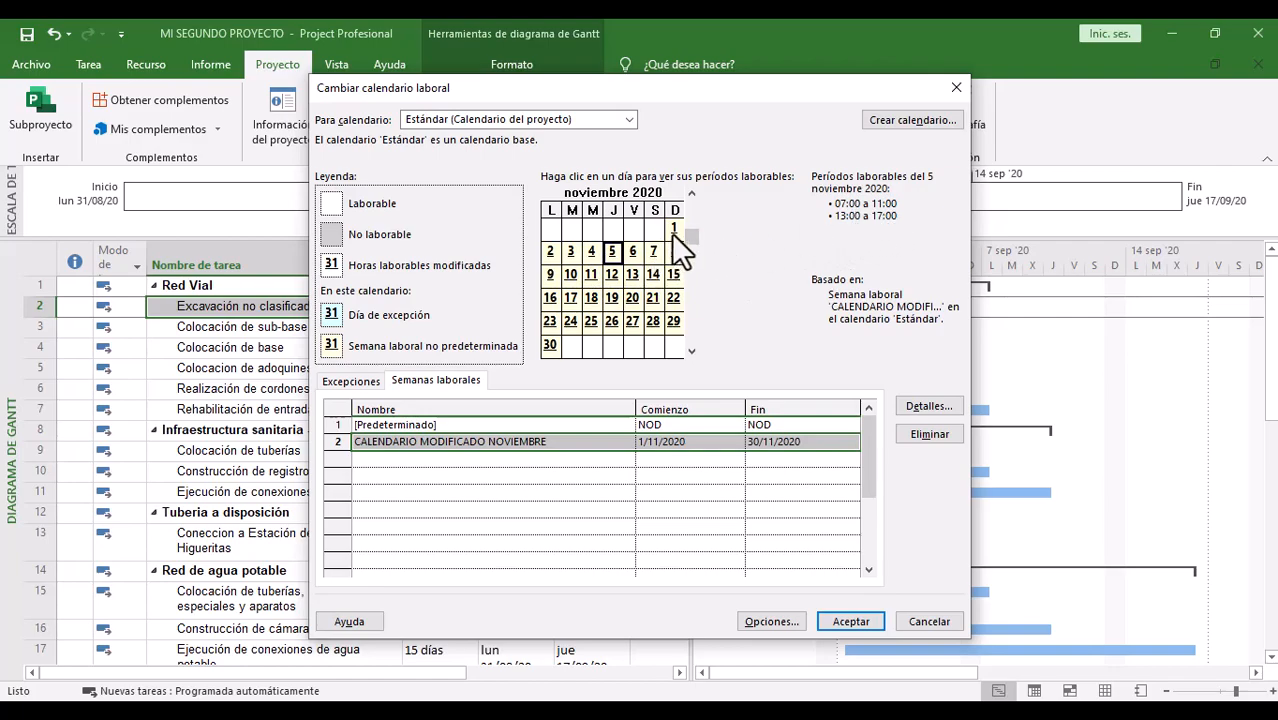
click(691, 351)
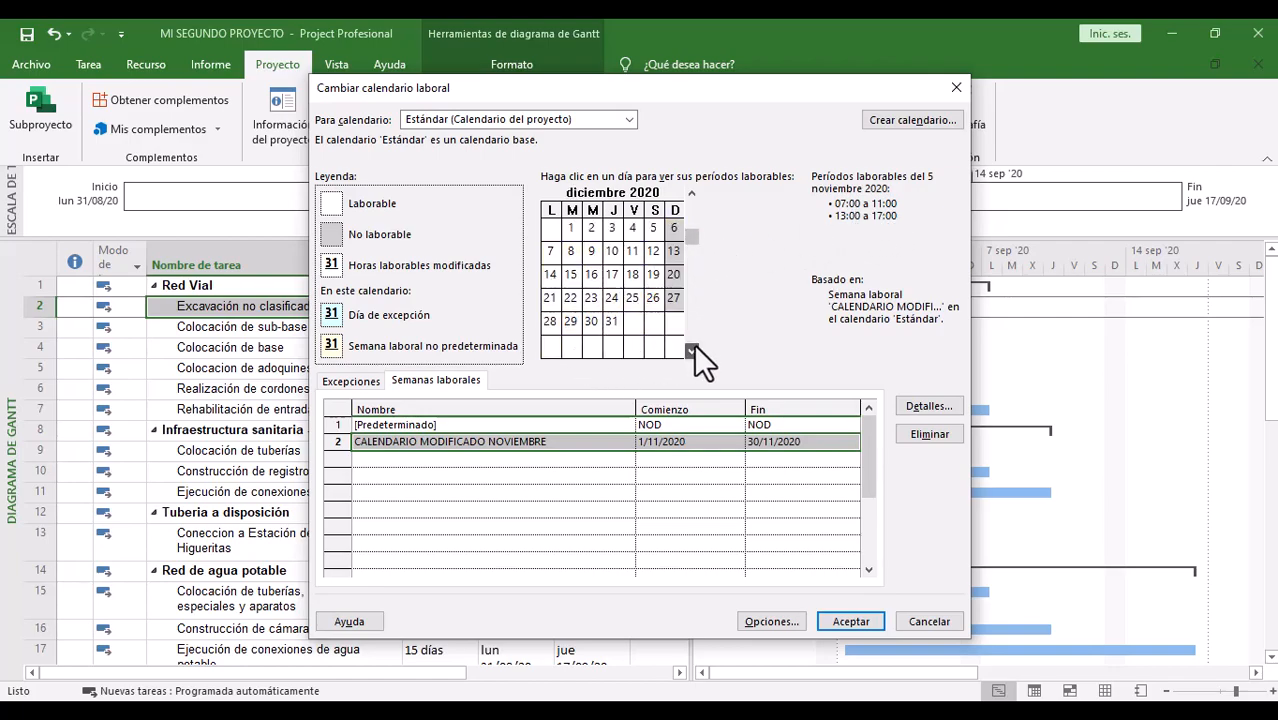
click(612, 251)
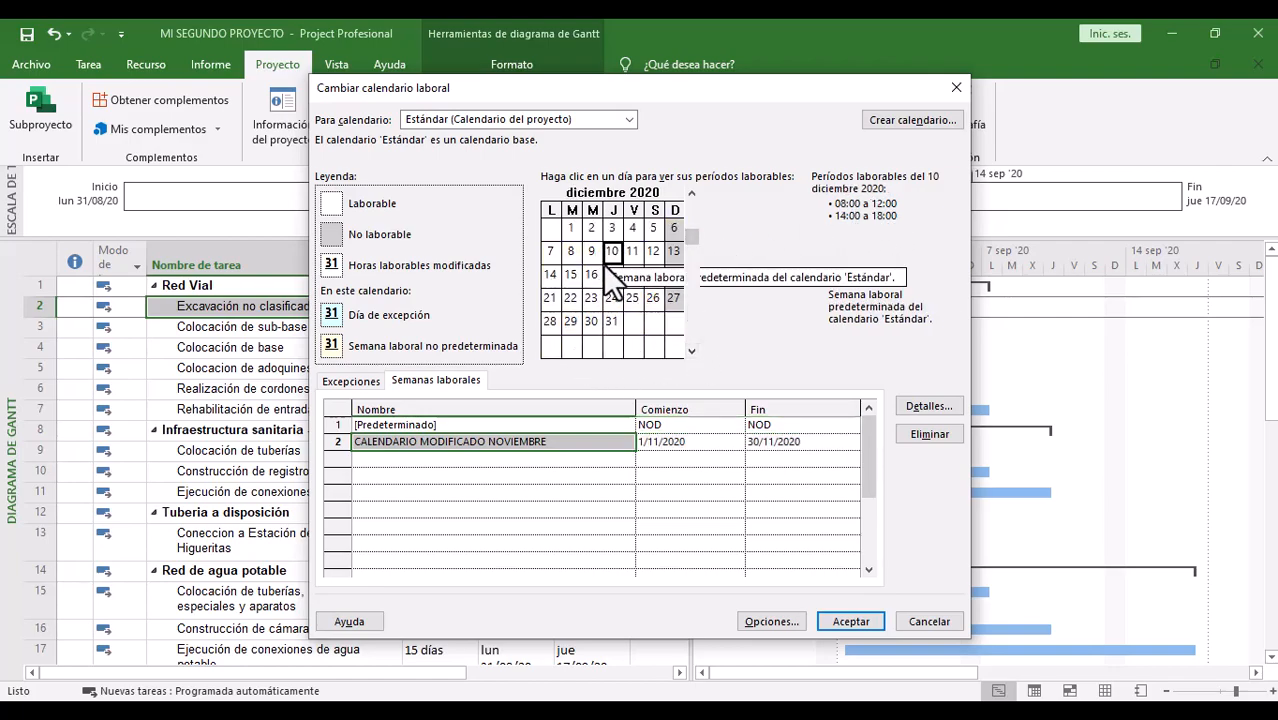
click(691, 192)
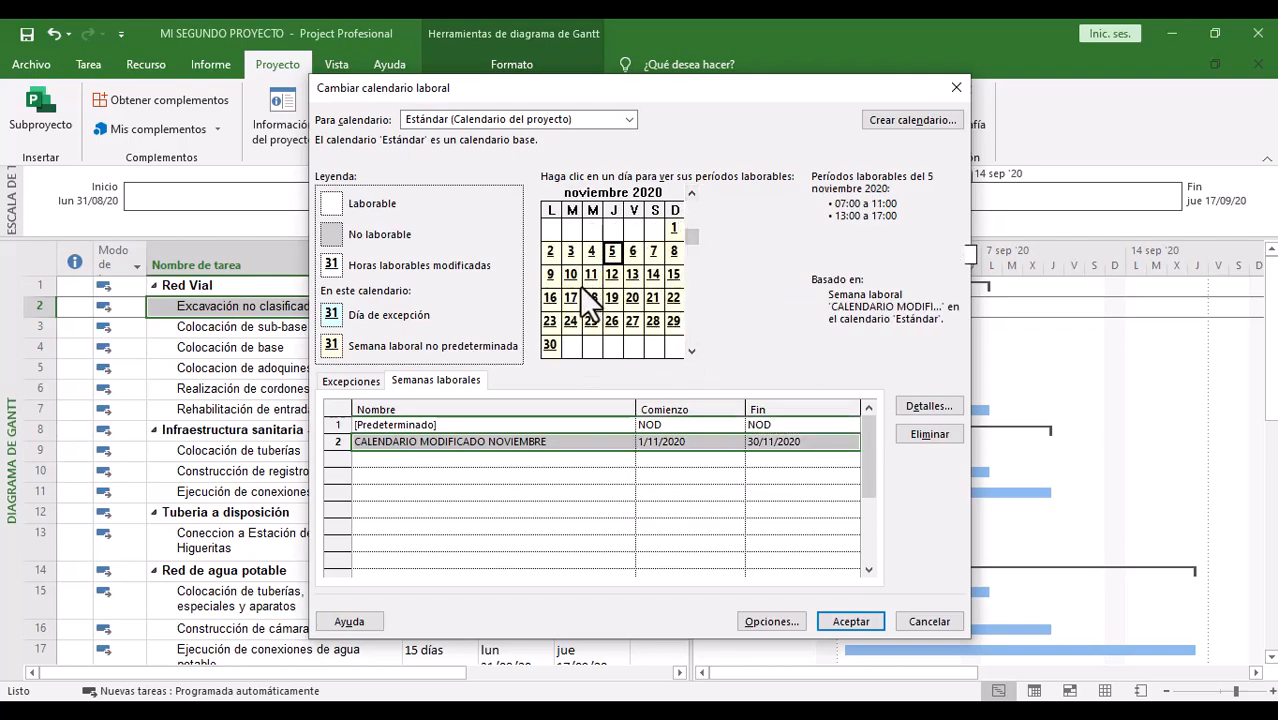
click(551, 251)
click(591, 254)
click(652, 252)
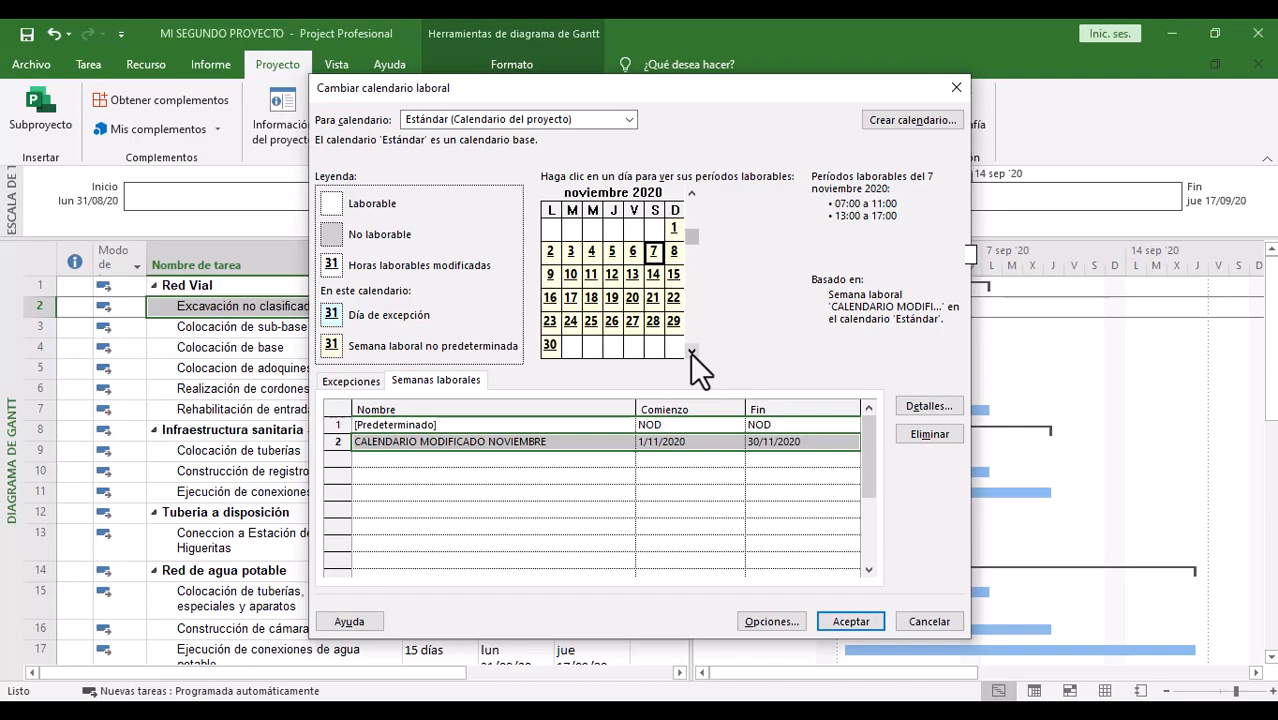
Step: Add a calendar exception named NAVIDAD for 25/12/2020
click(492, 459)
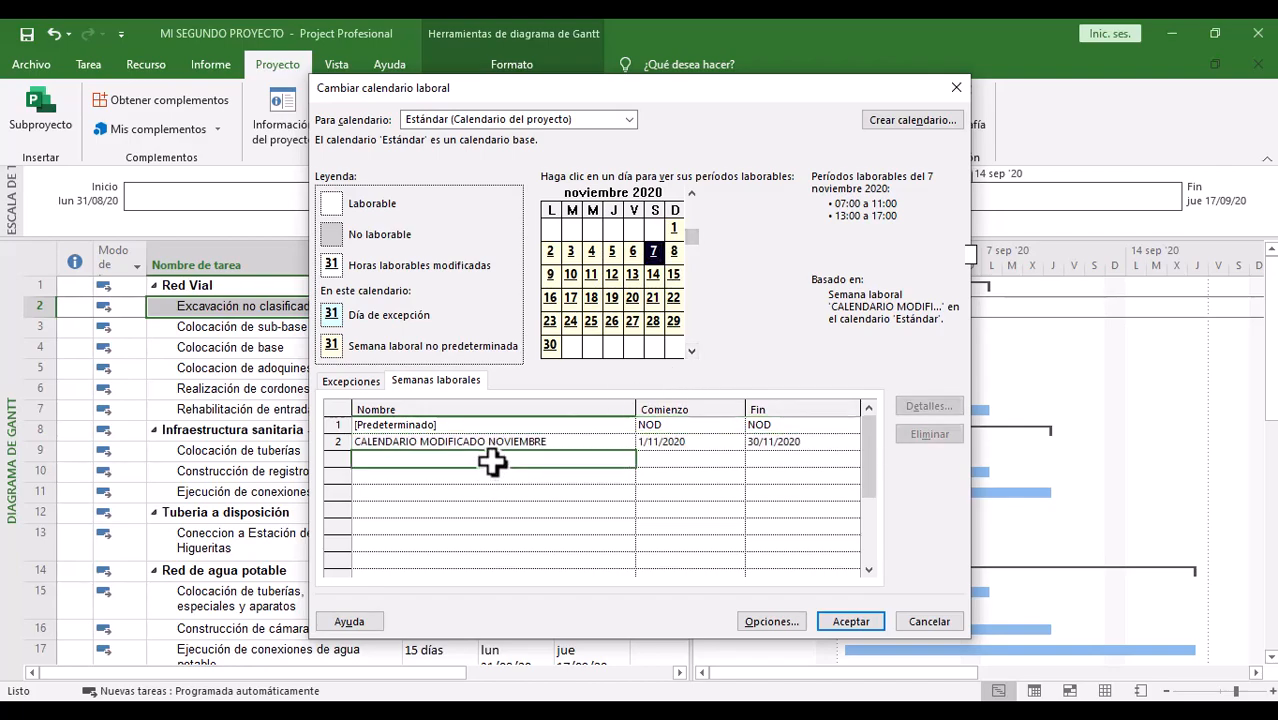
click(351, 381)
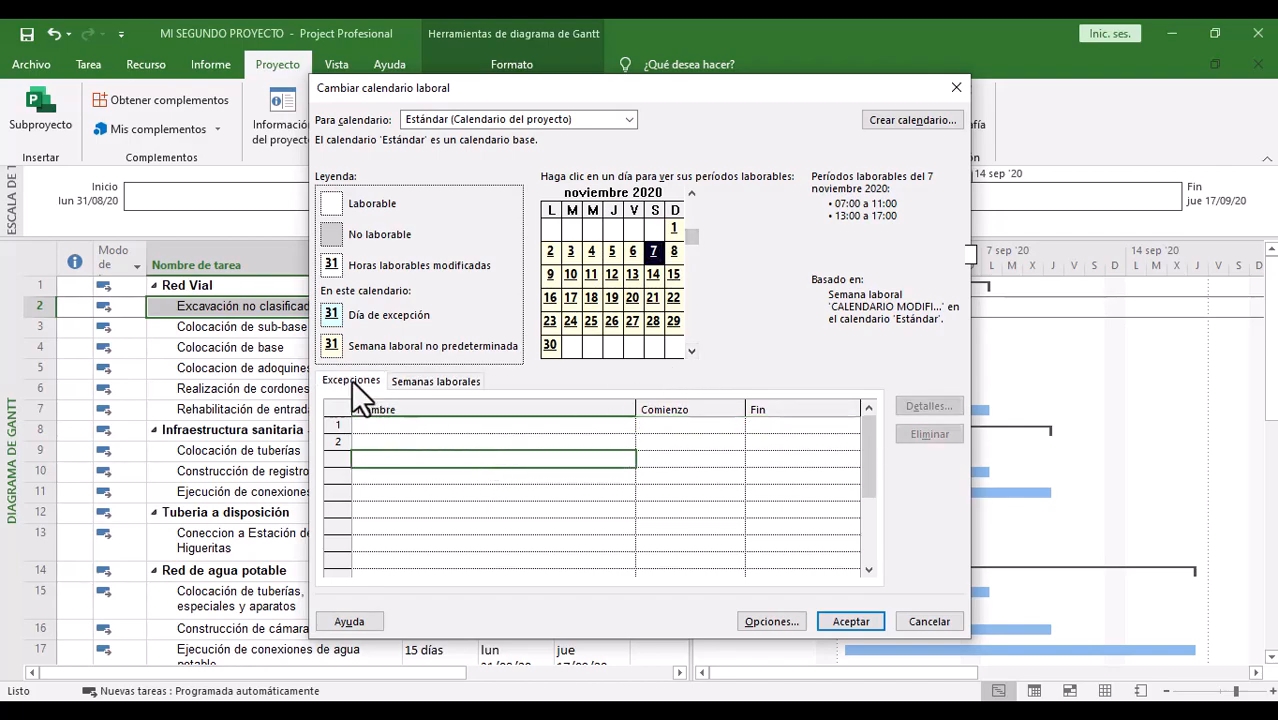
click(390, 426)
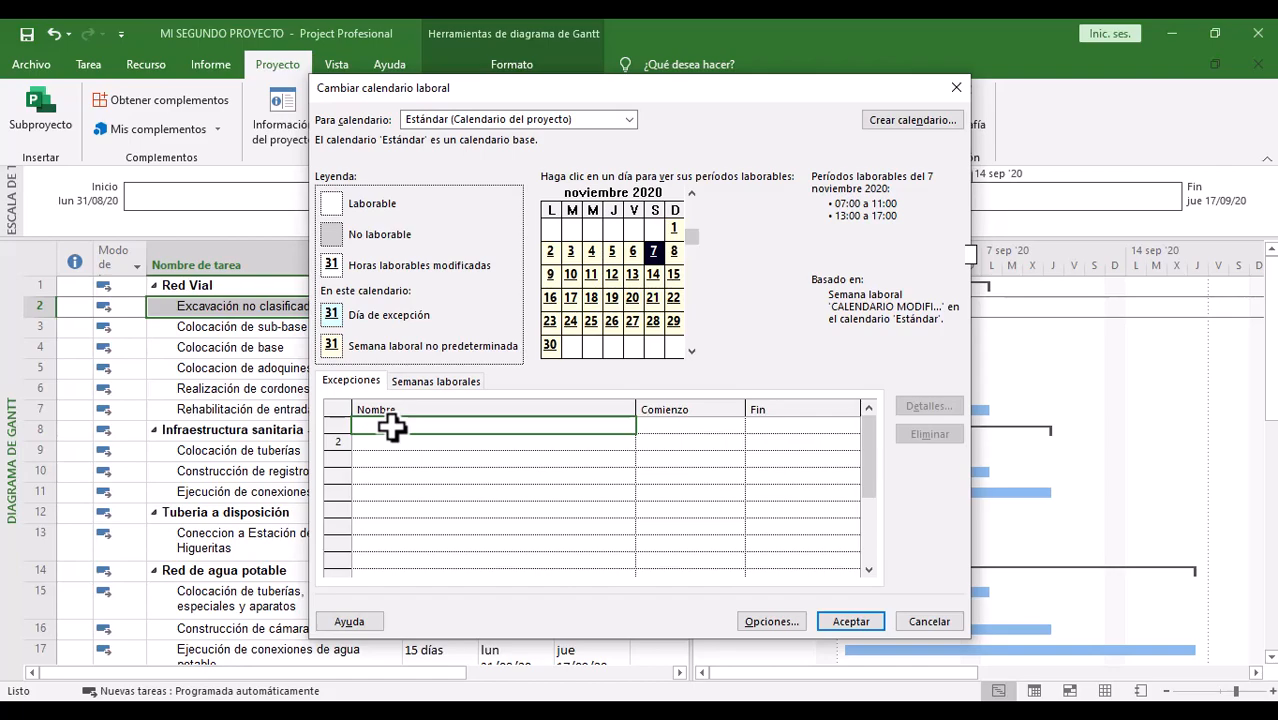
text(NAVIDAD)
click(659, 425)
click(735, 424)
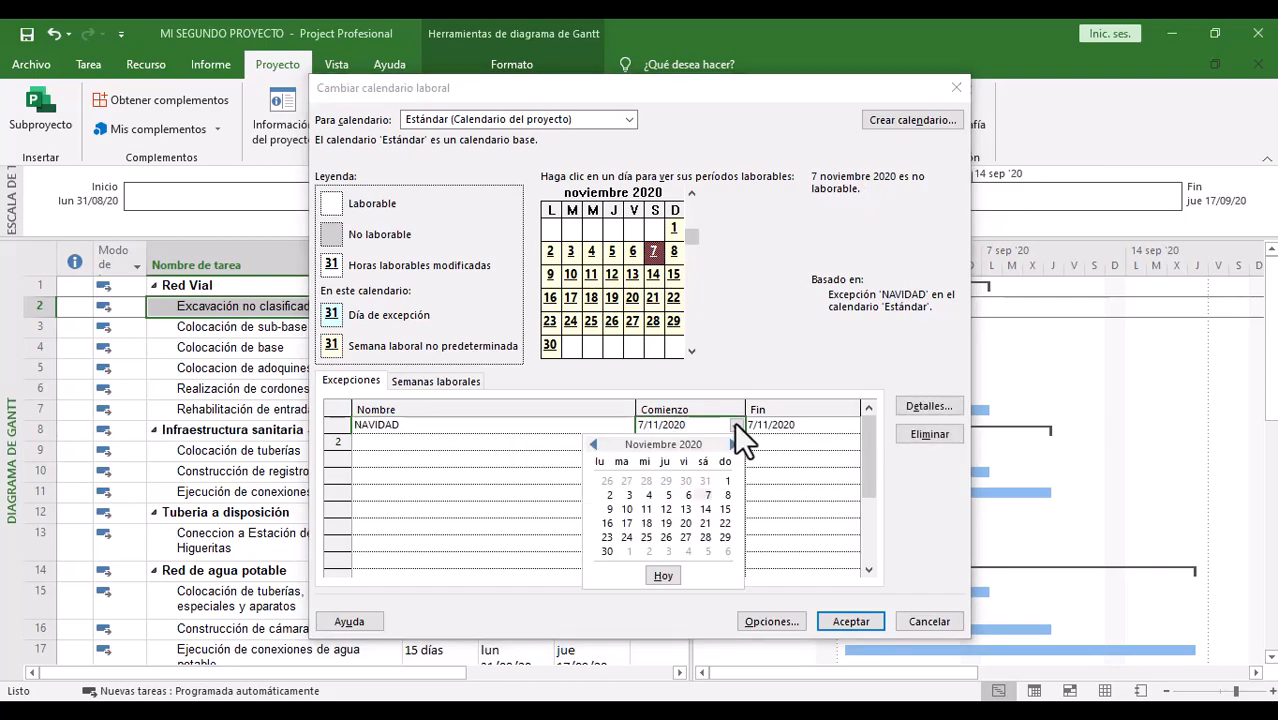
click(734, 443)
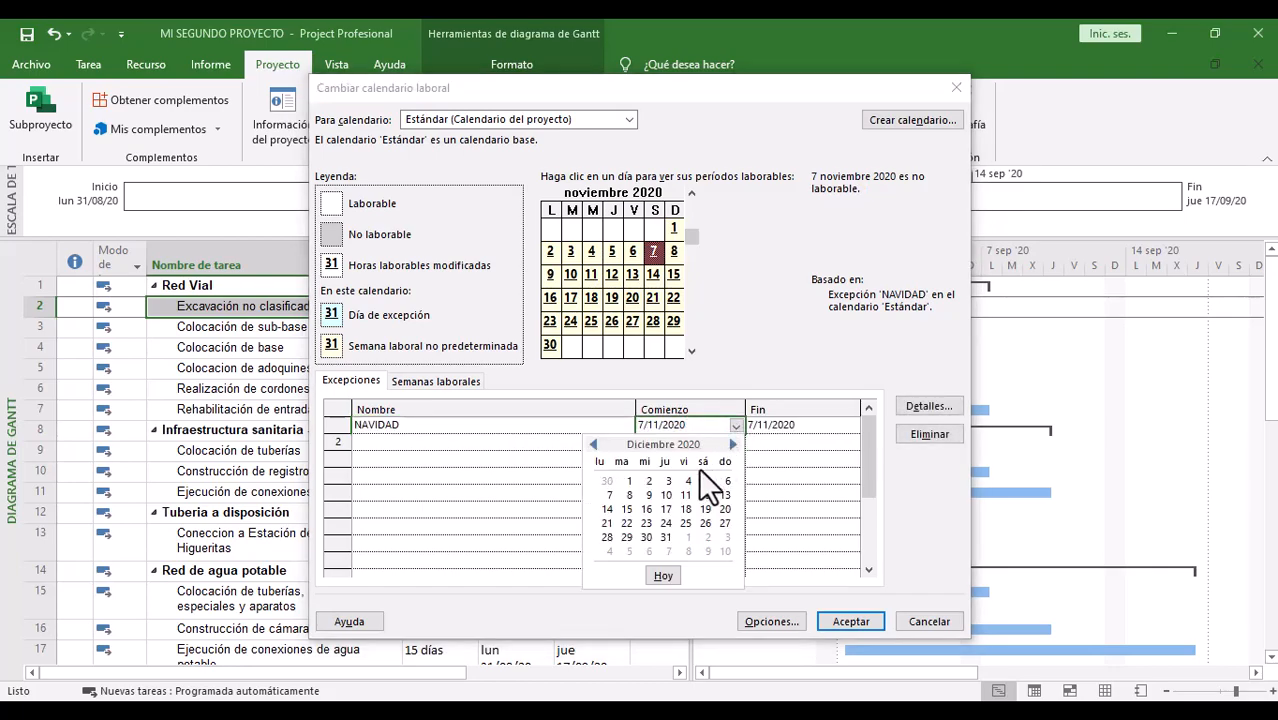
click(685, 523)
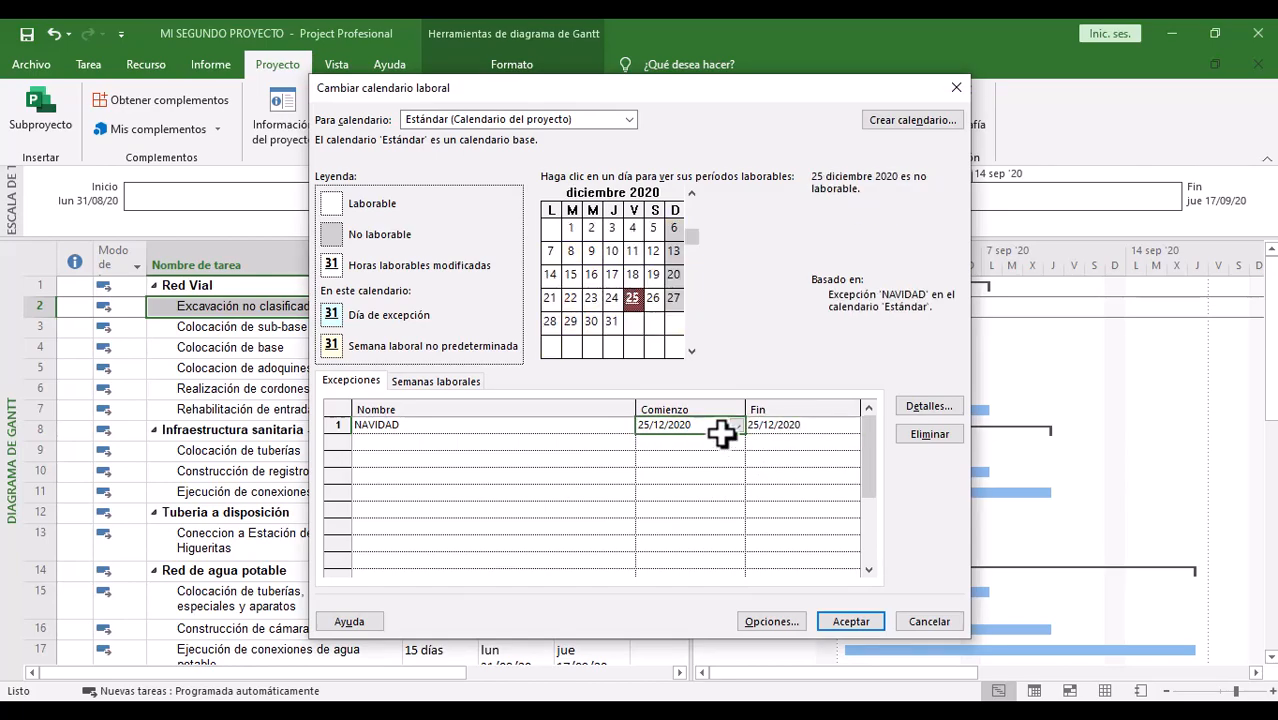
click(771, 428)
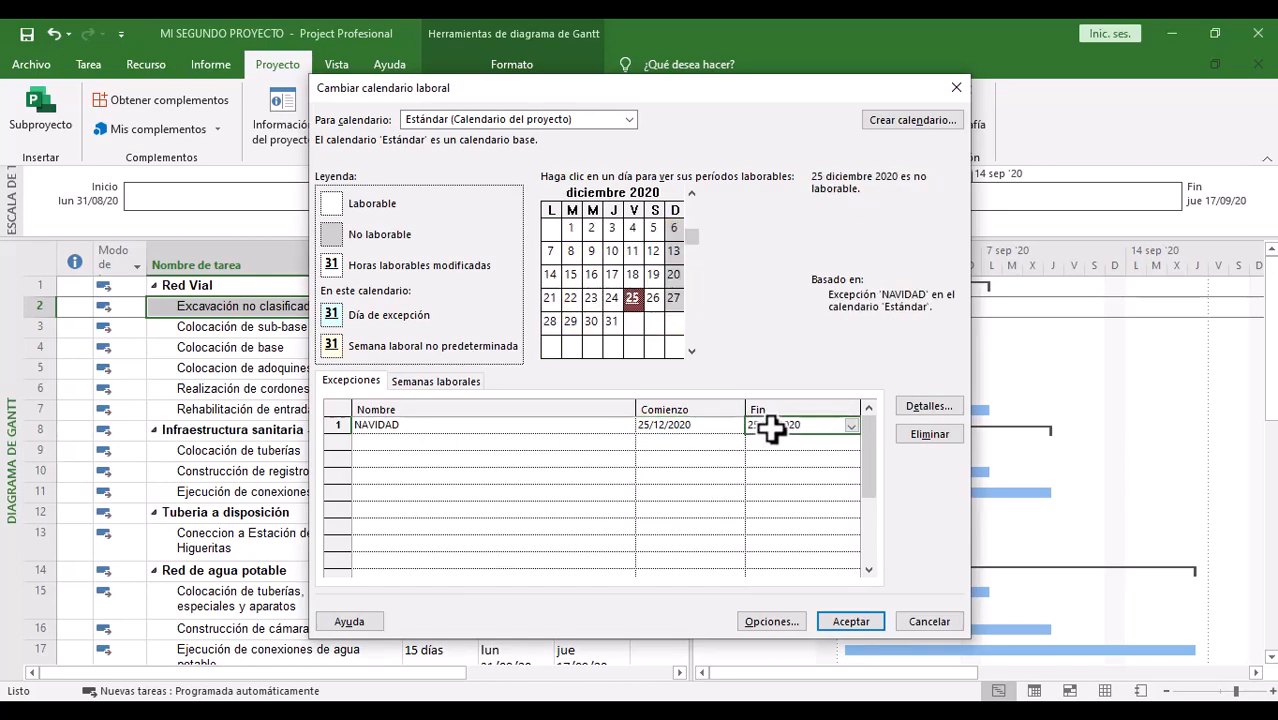
Step: Add a calendar exception named NOCHE BUENA that starts and finishes on 24/12/2020
click(593, 427)
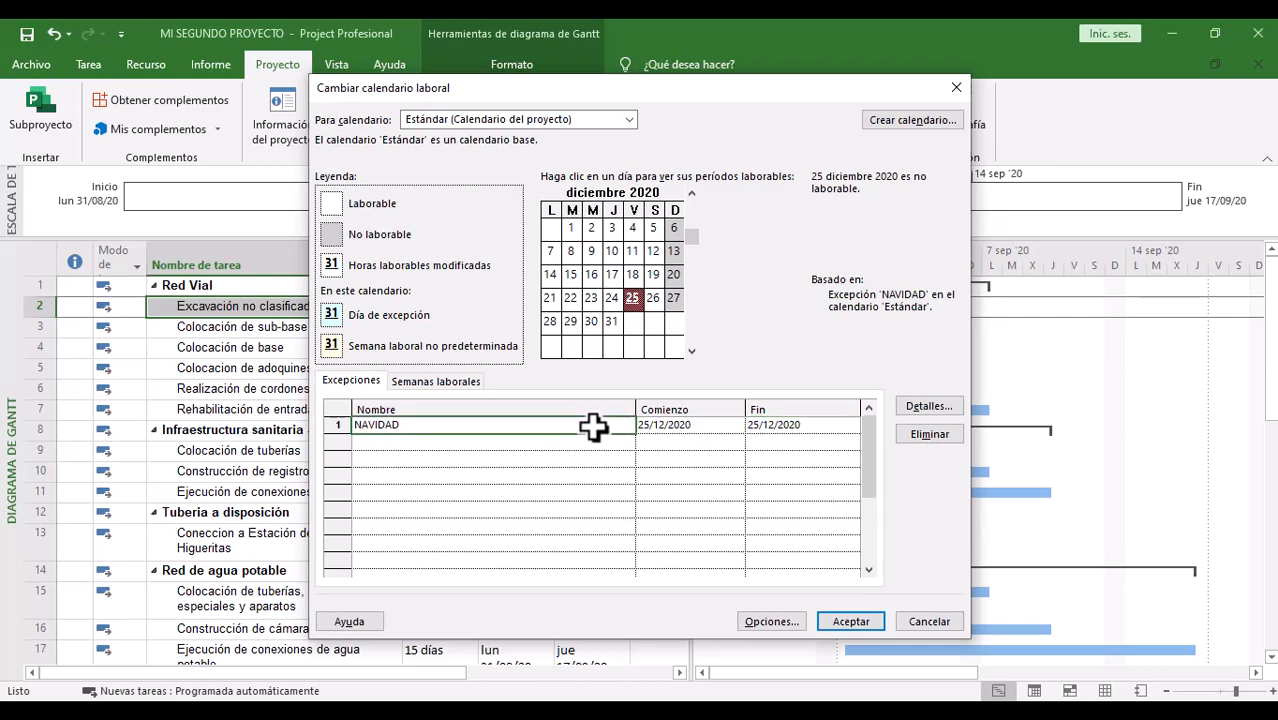
click(587, 446)
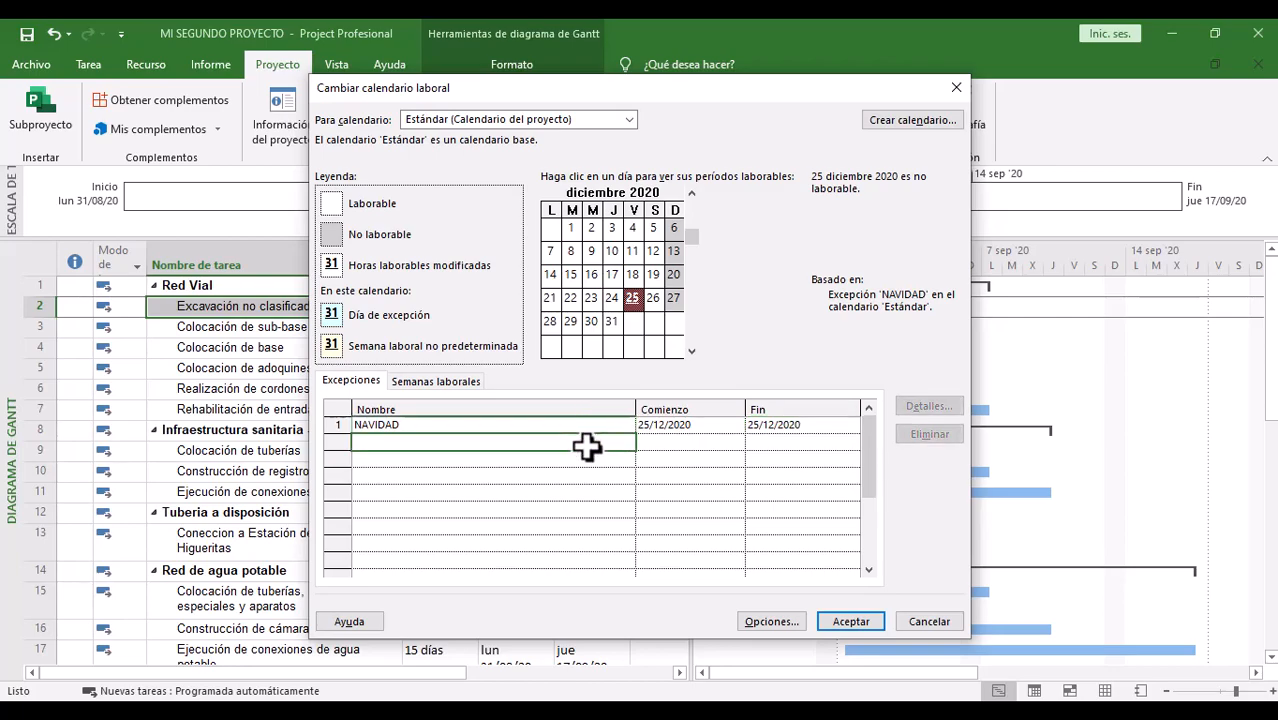
text(NOCHE BUENA)
key(Tab)
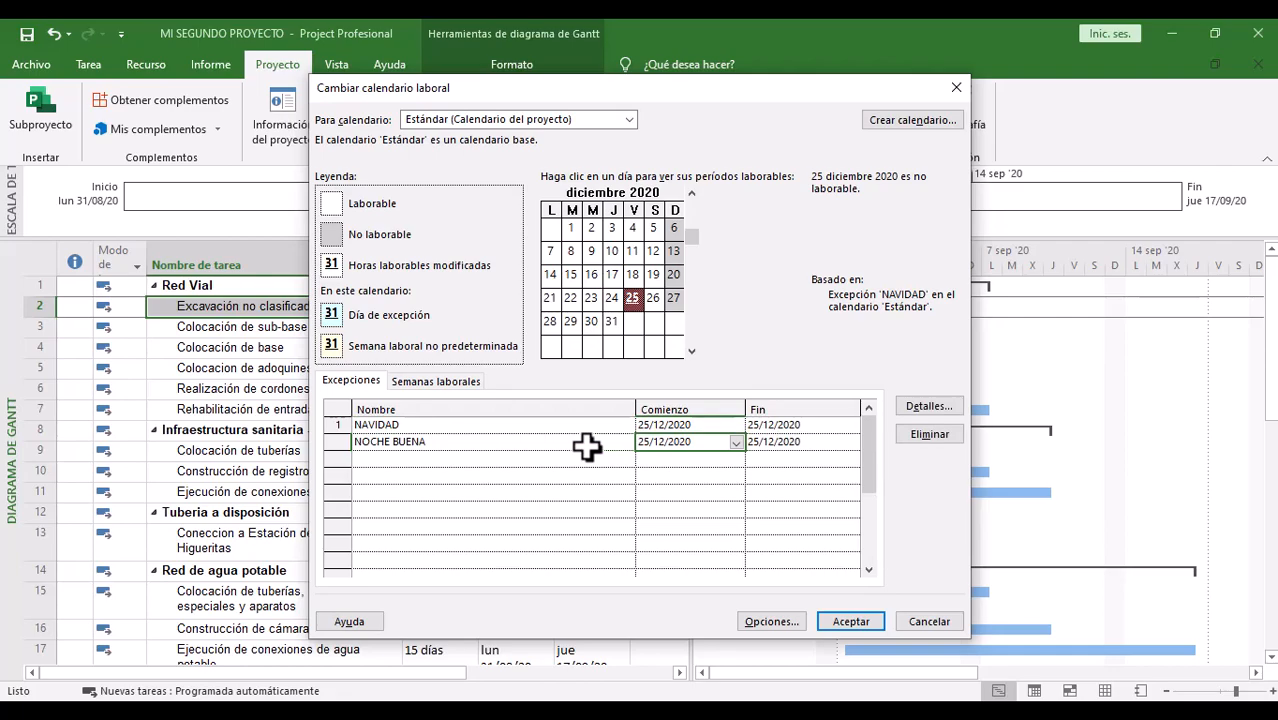
click(736, 443)
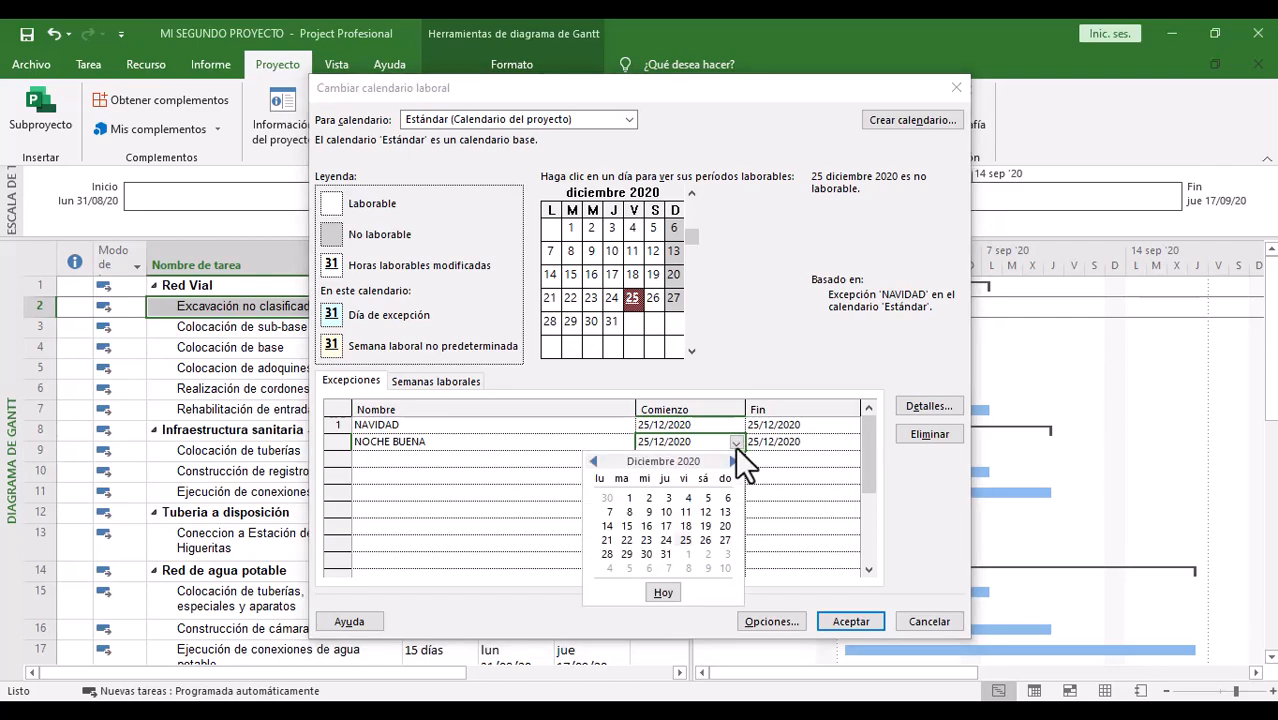
click(662, 540)
click(795, 441)
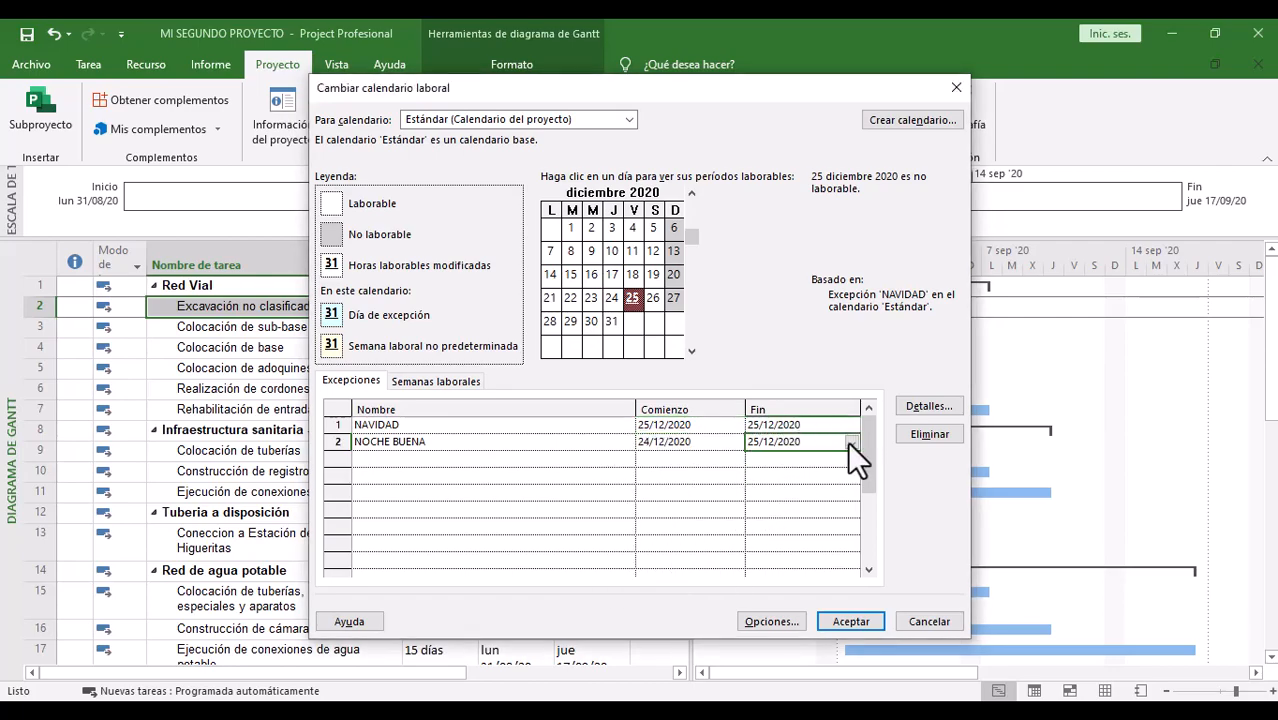
click(850, 442)
click(779, 540)
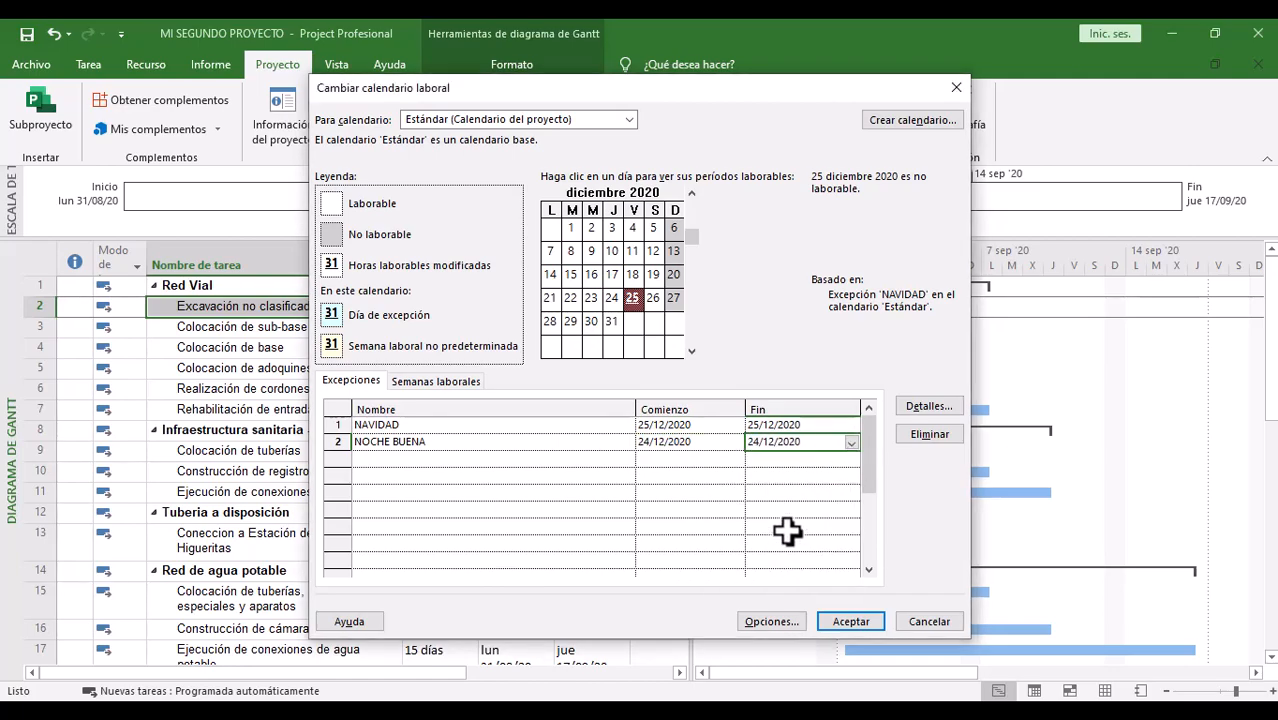
Step: In the NOCHE BUENA details, set a single working period of 08:00–12:00 by removing the afternoon period, and accept
click(705, 443)
click(929, 406)
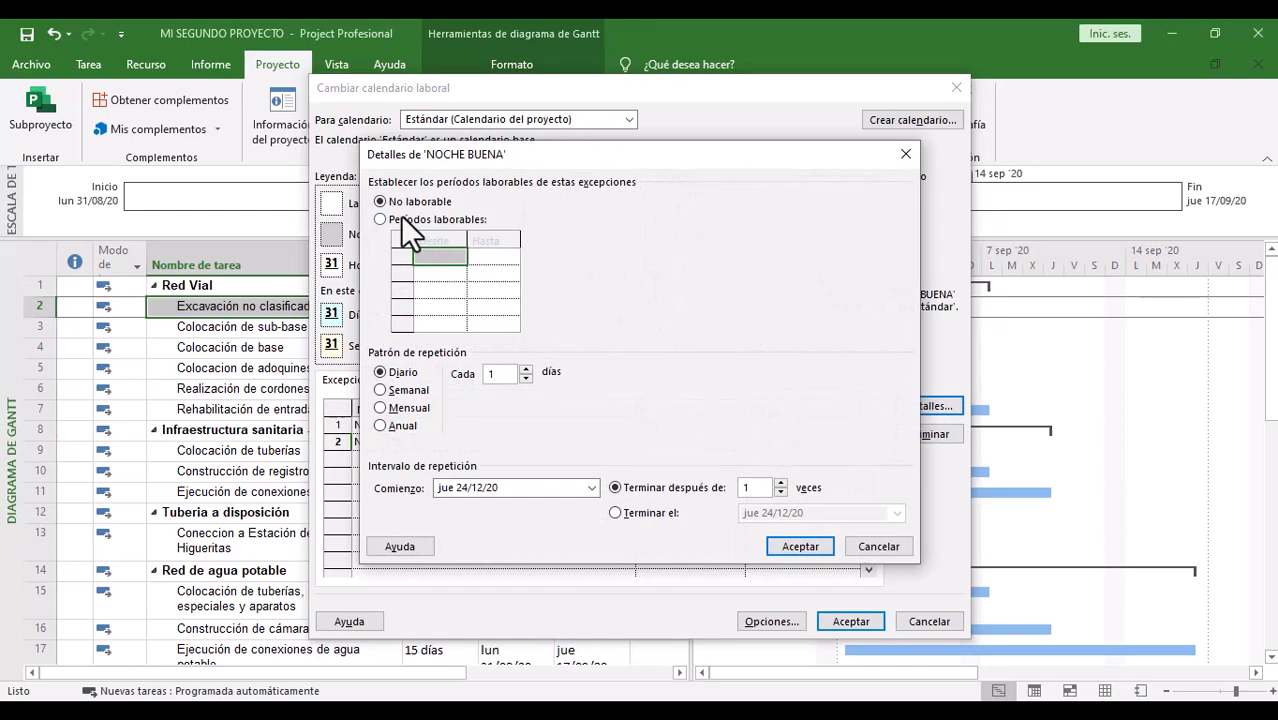
click(393, 218)
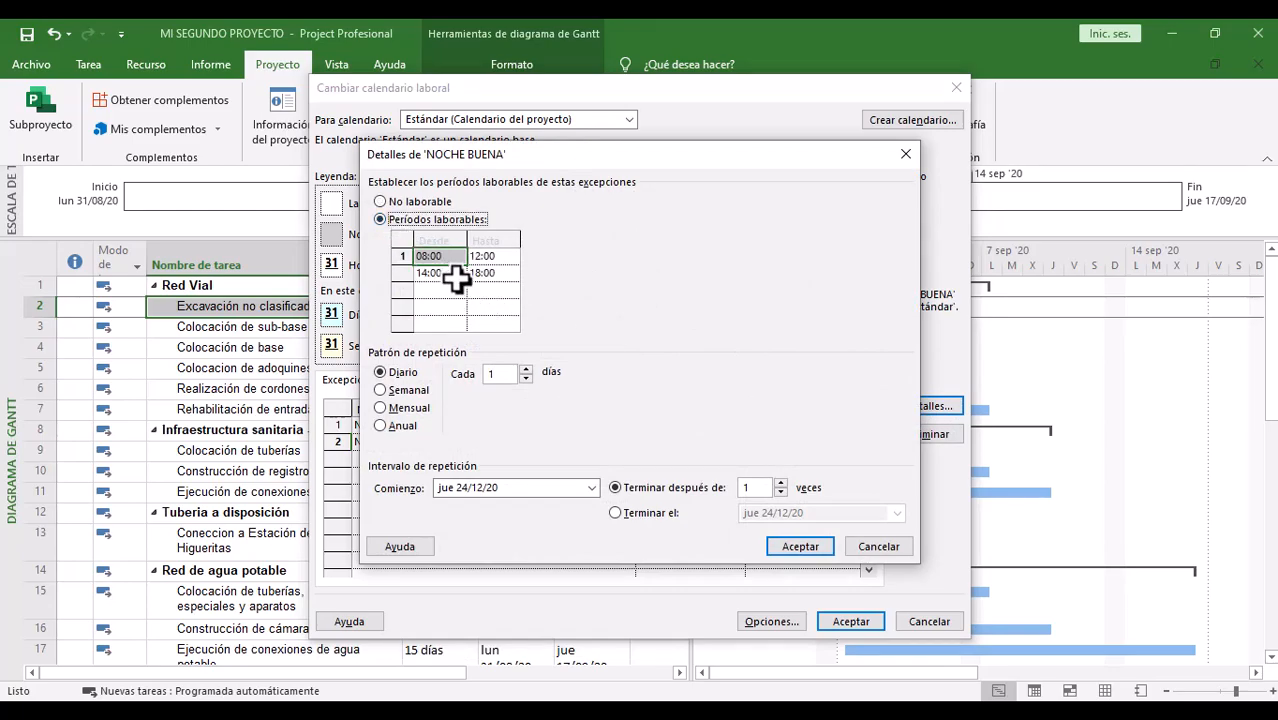
click(455, 276)
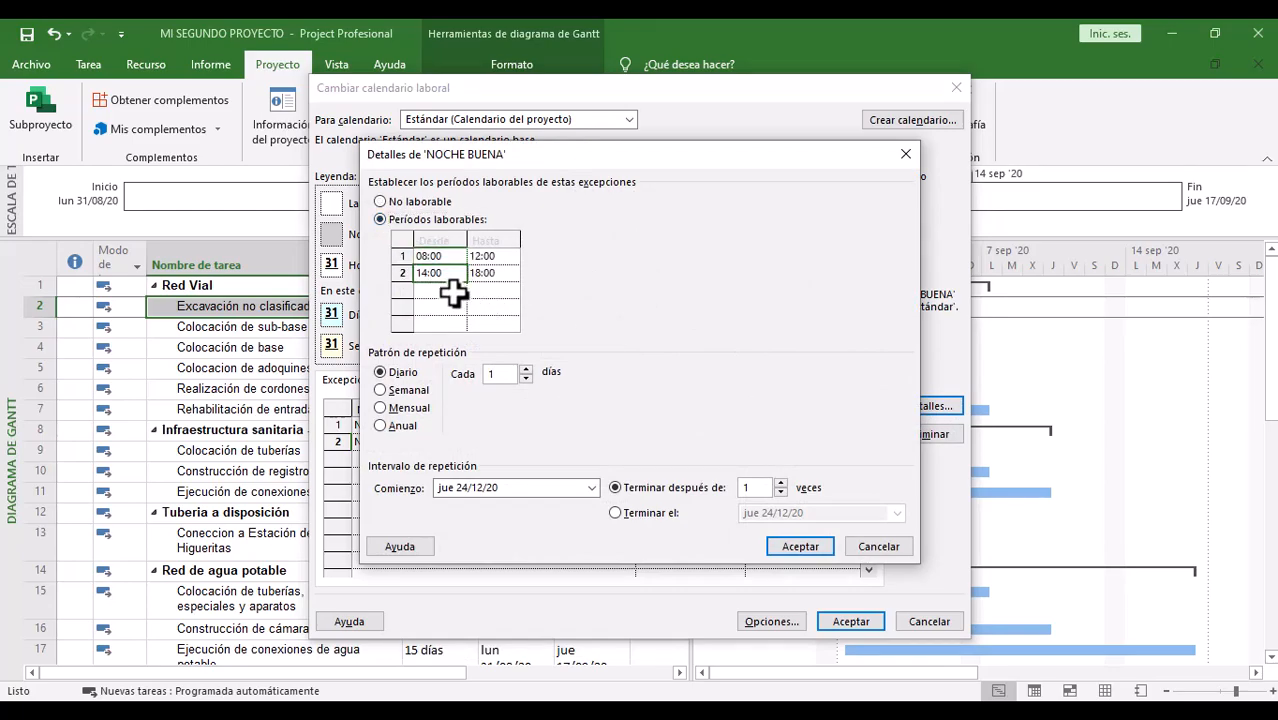
key(Delete)
drag(480, 154, 680, 170)
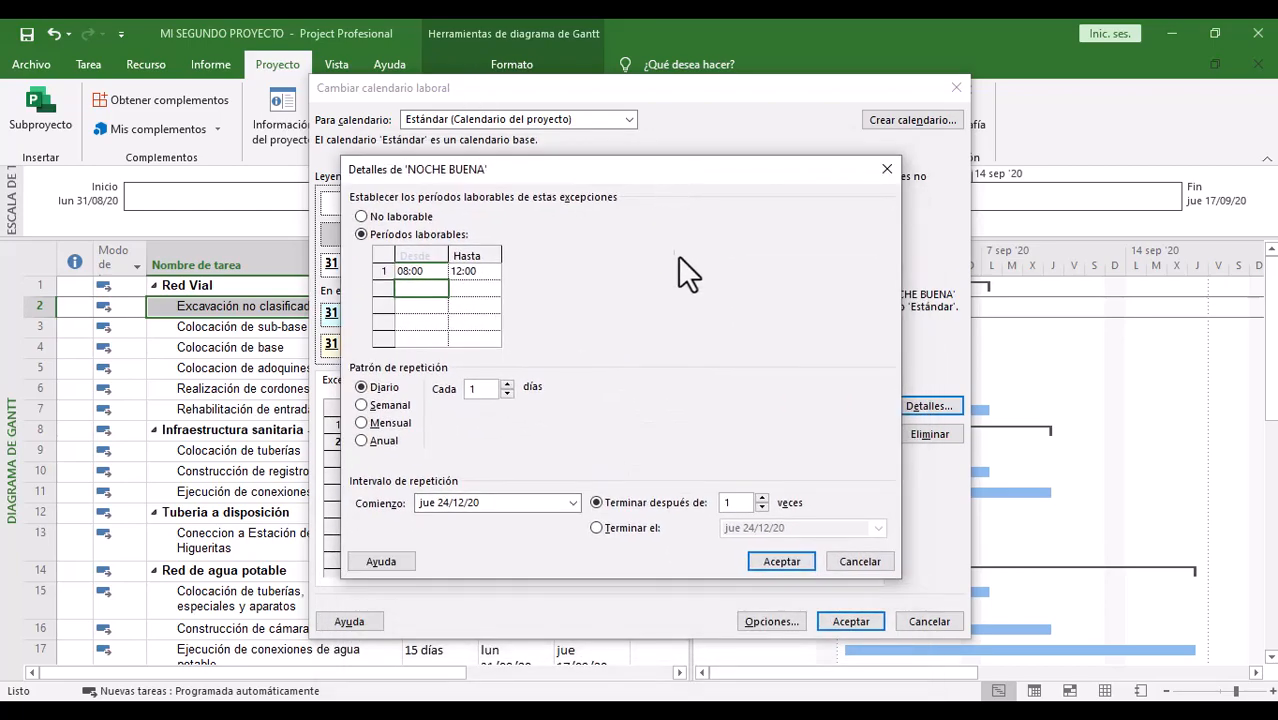
click(776, 561)
click(618, 446)
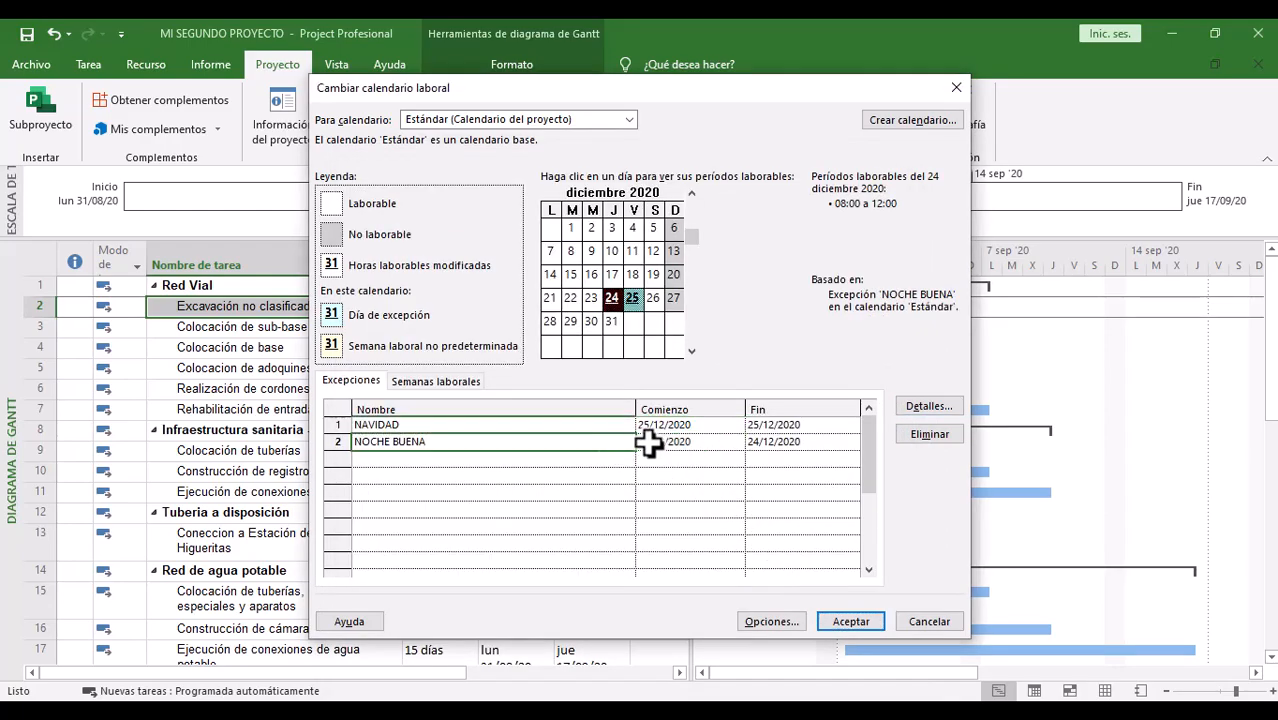
Step: Make the NOCHE BUENA exception repeat annually on 24 diciembre, ending after 3 occurrences
click(671, 441)
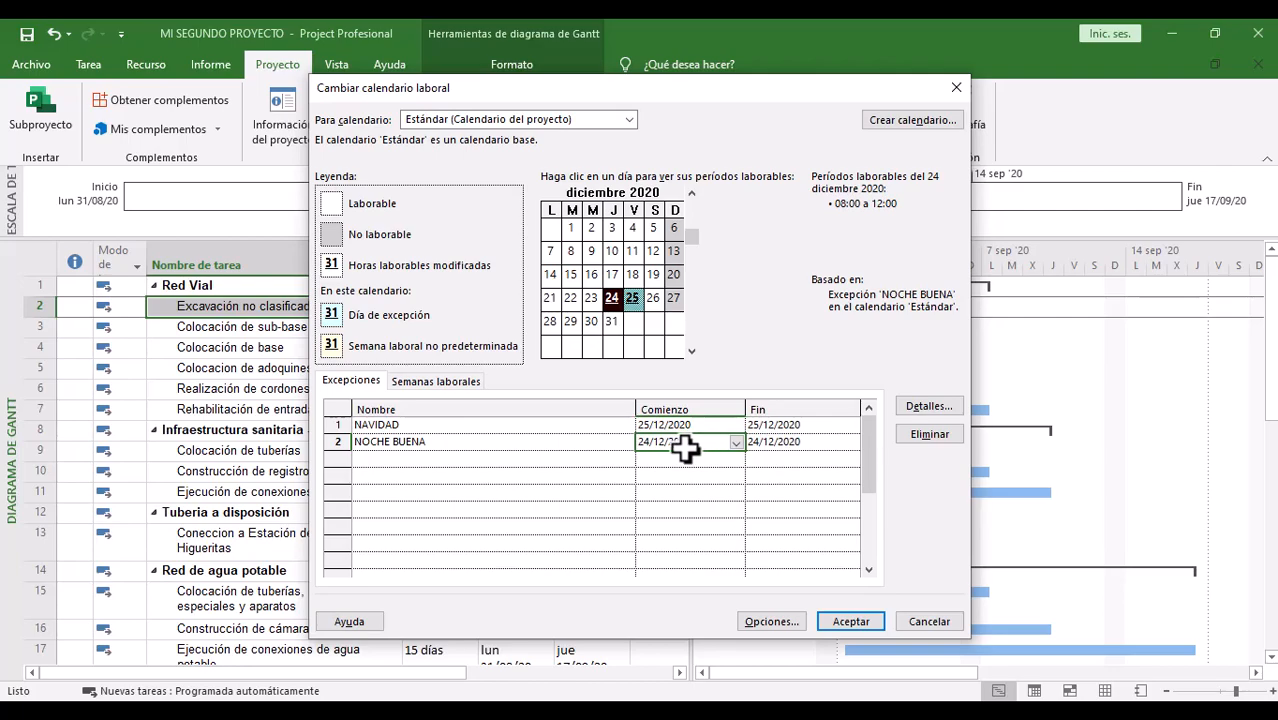
click(928, 406)
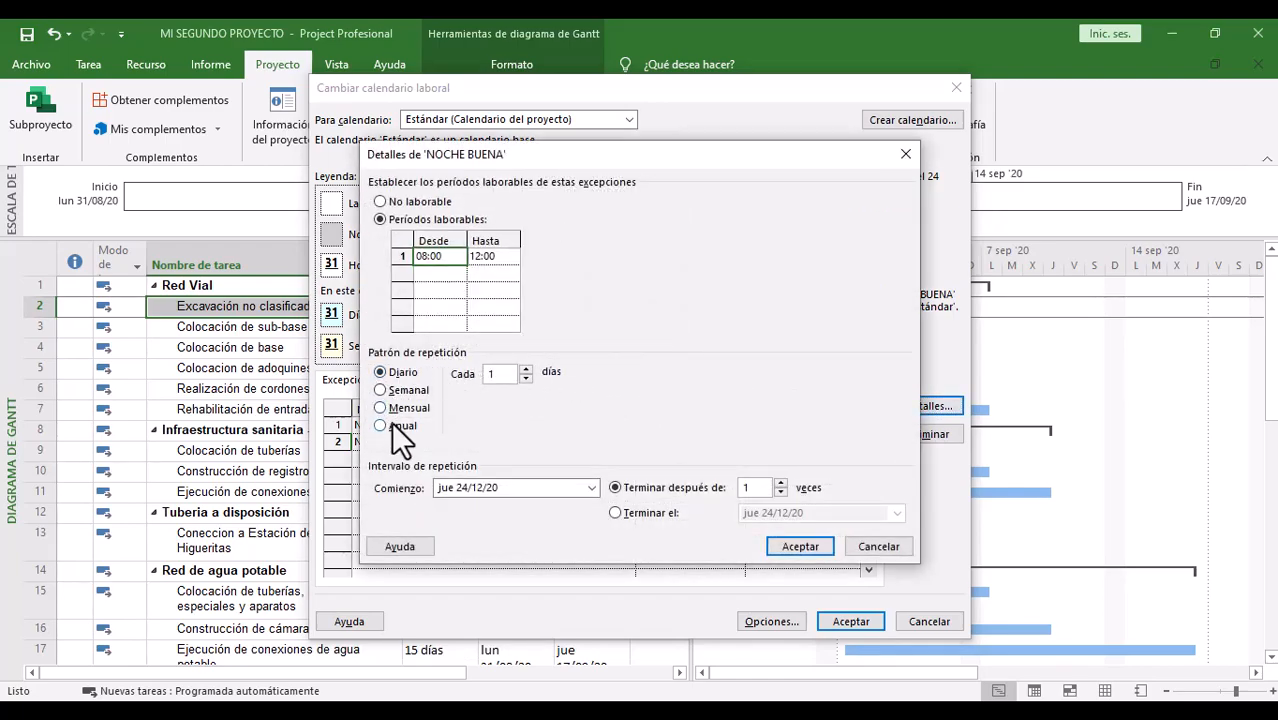
click(391, 424)
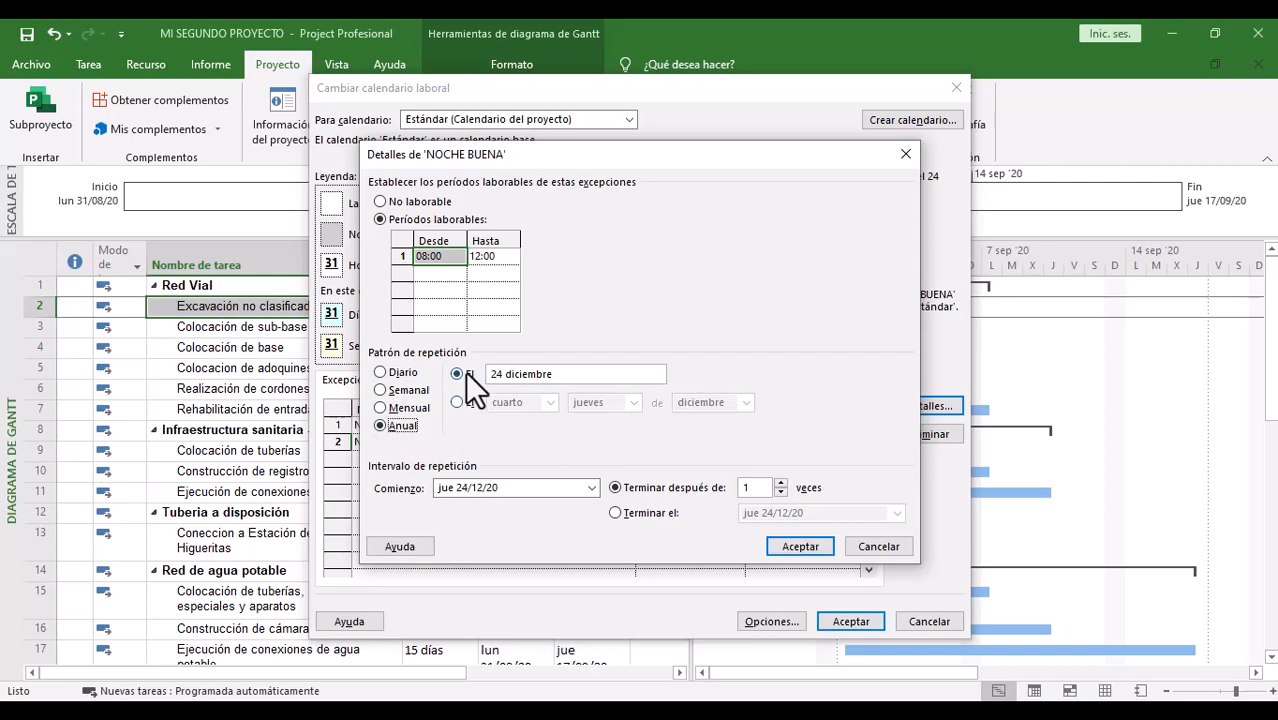
click(781, 483)
click(800, 546)
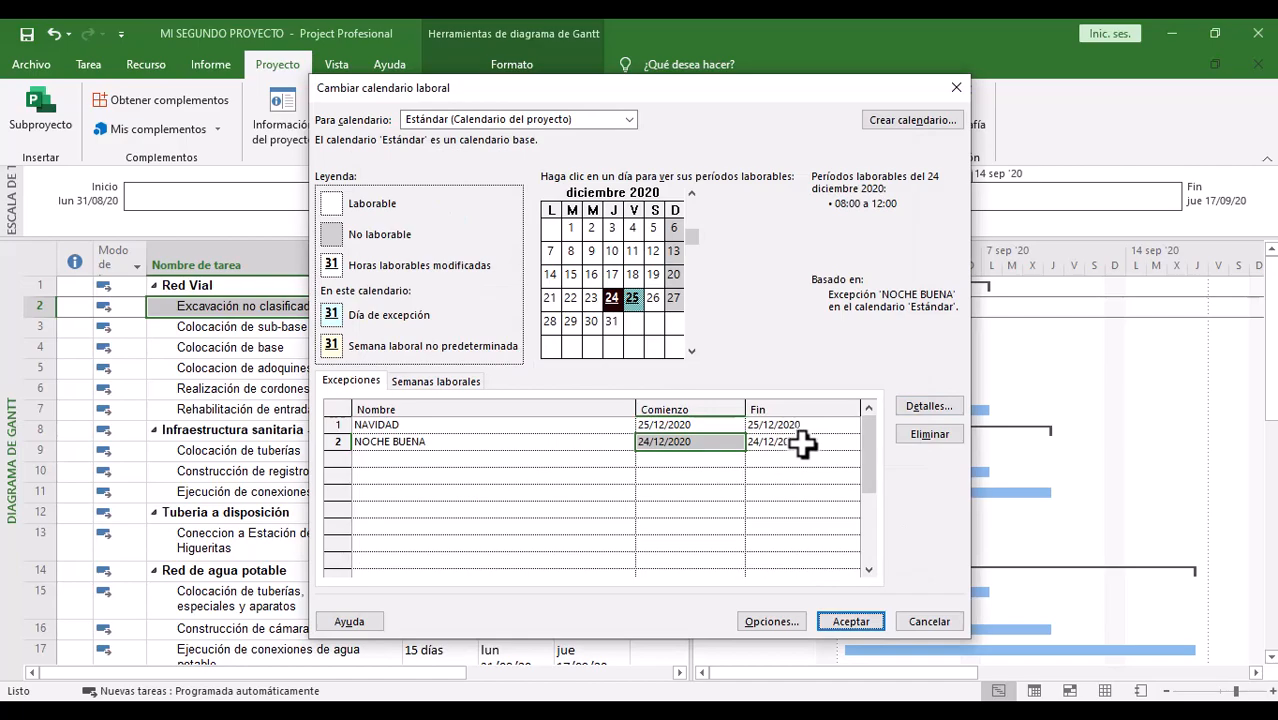
click(693, 442)
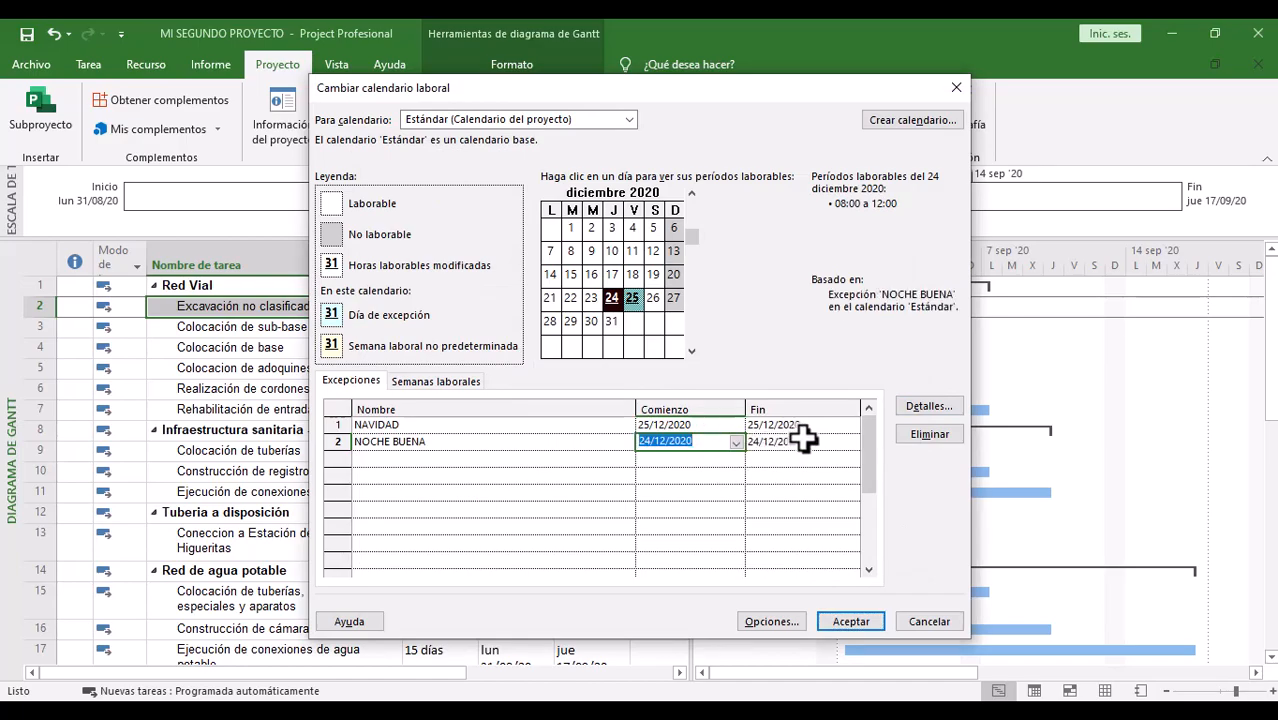
click(556, 440)
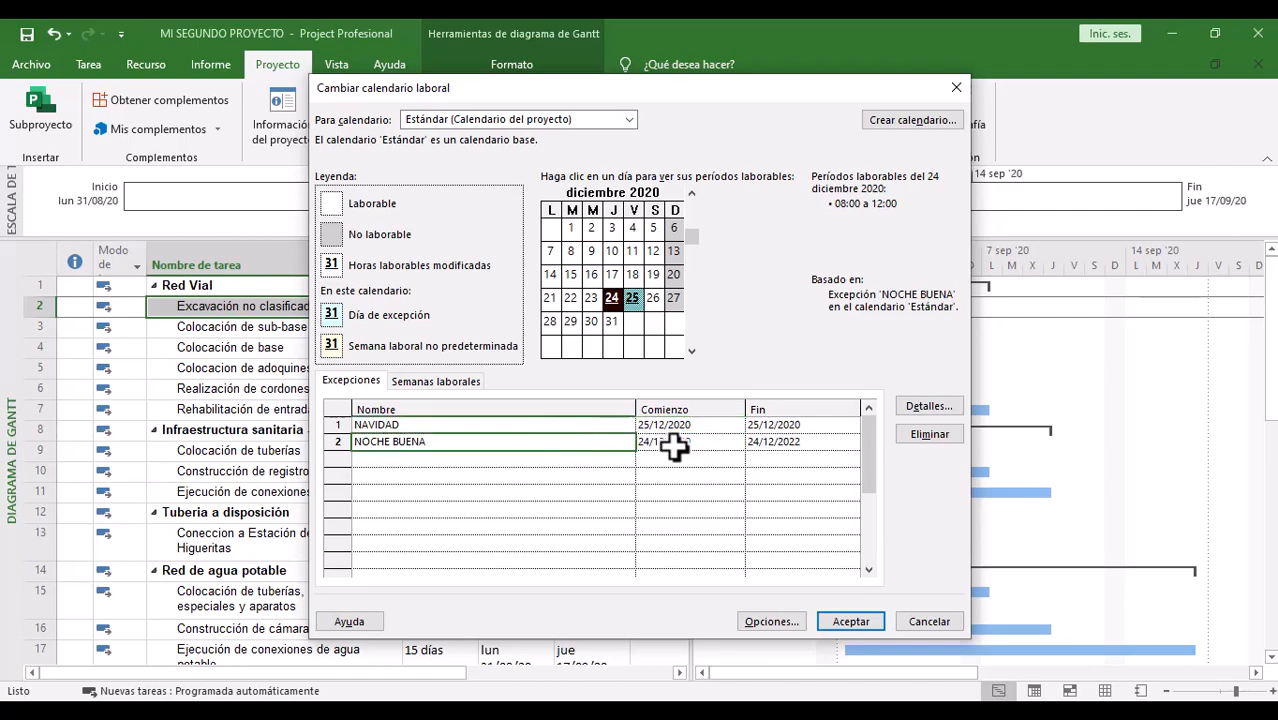
Step: Make the NAVIDAD exception repeat annually on 25 diciembre, ending after 3 occurrences, and recheck its details
click(590, 425)
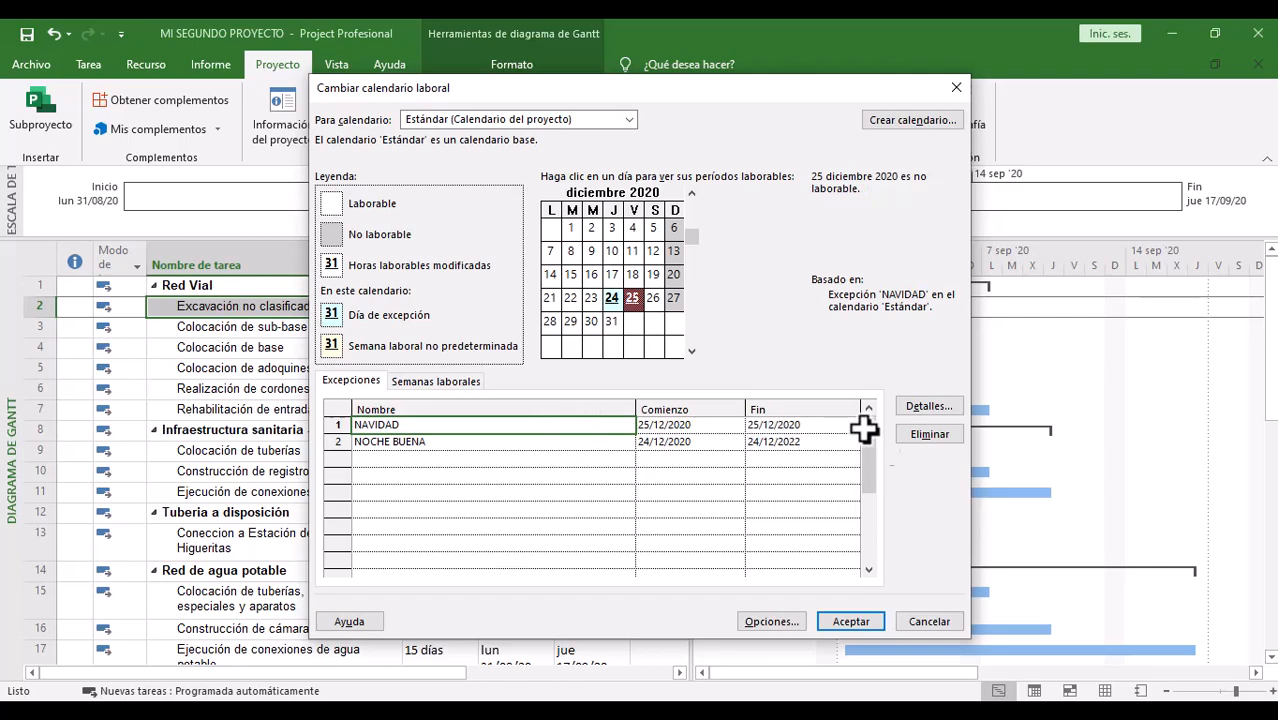
click(927, 405)
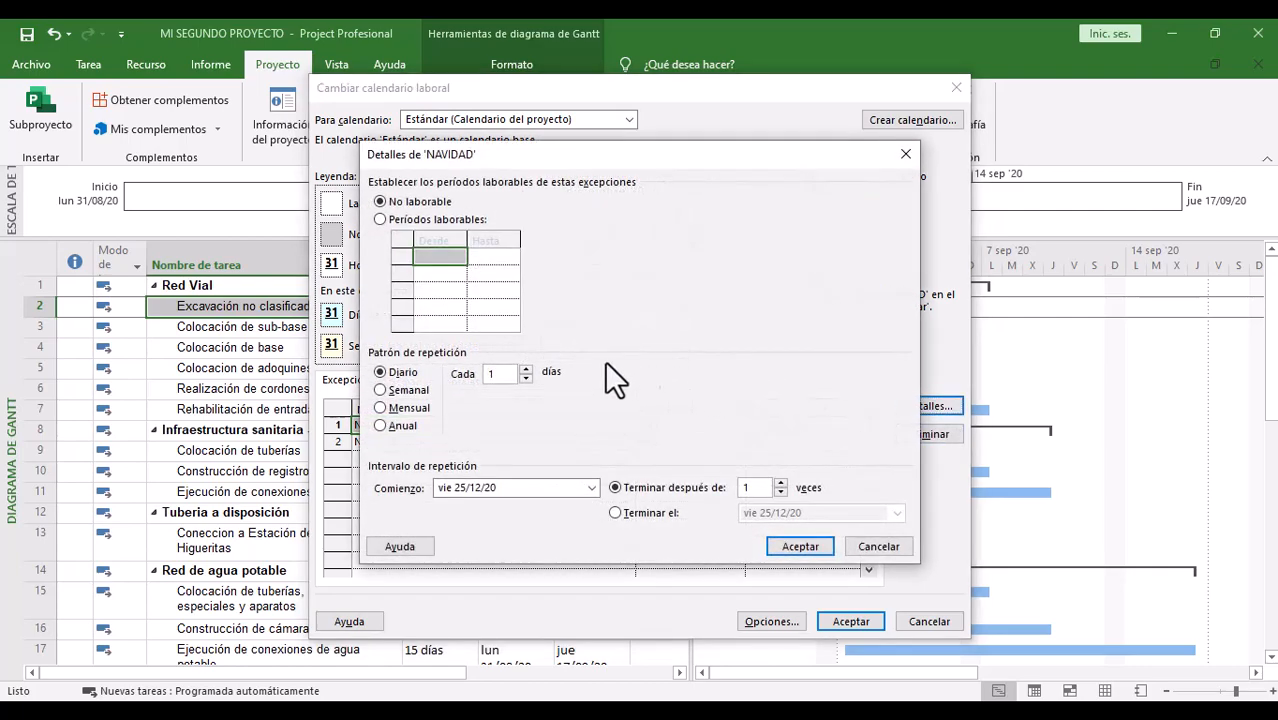
click(395, 425)
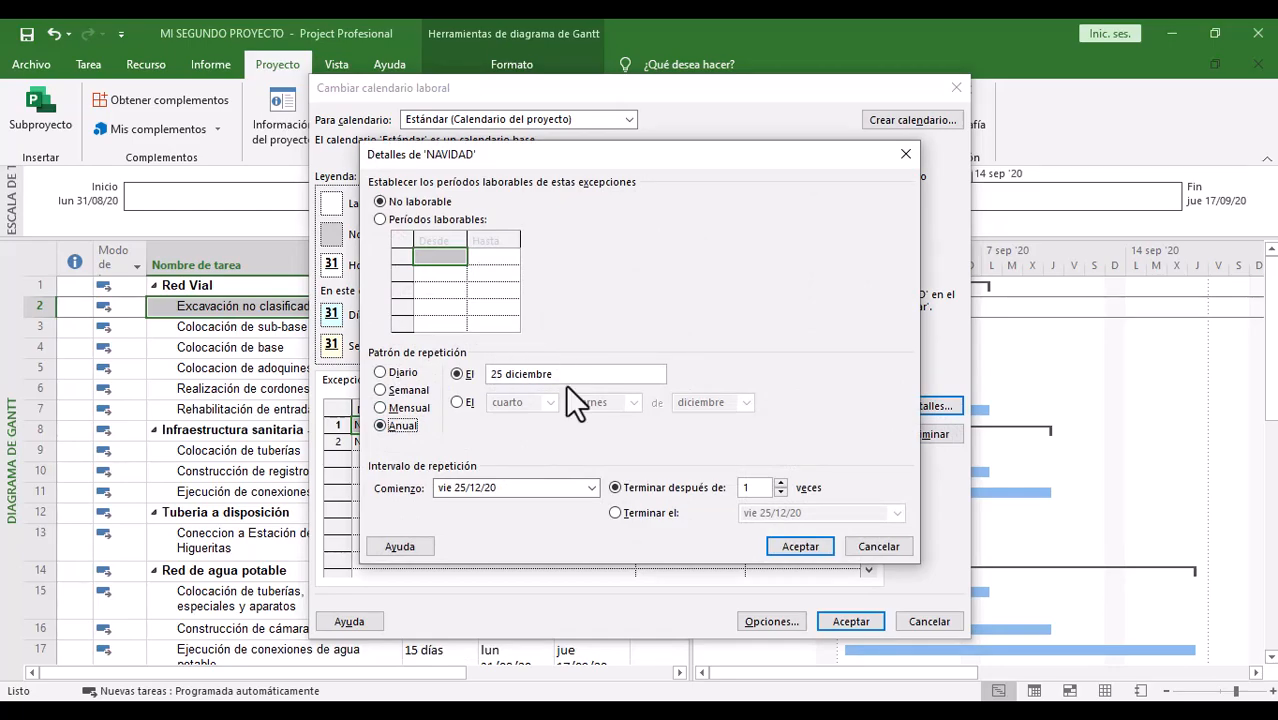
click(781, 481)
click(789, 541)
click(671, 429)
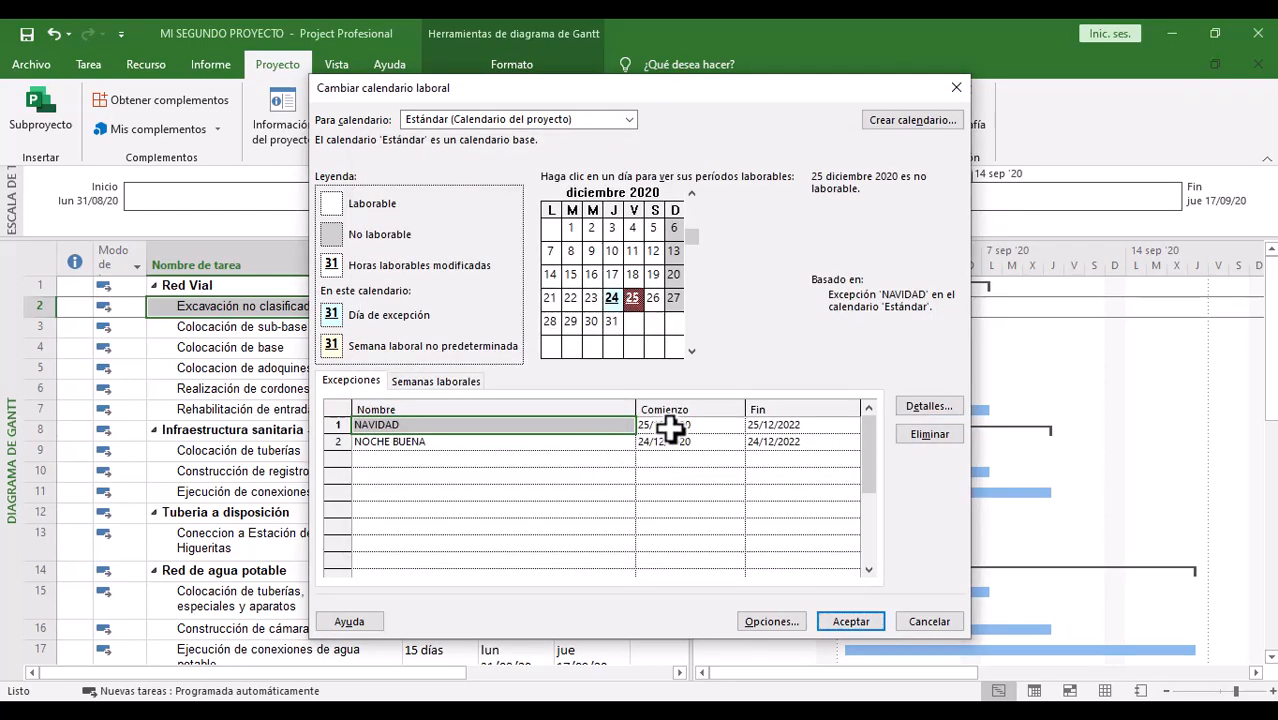
click(582, 429)
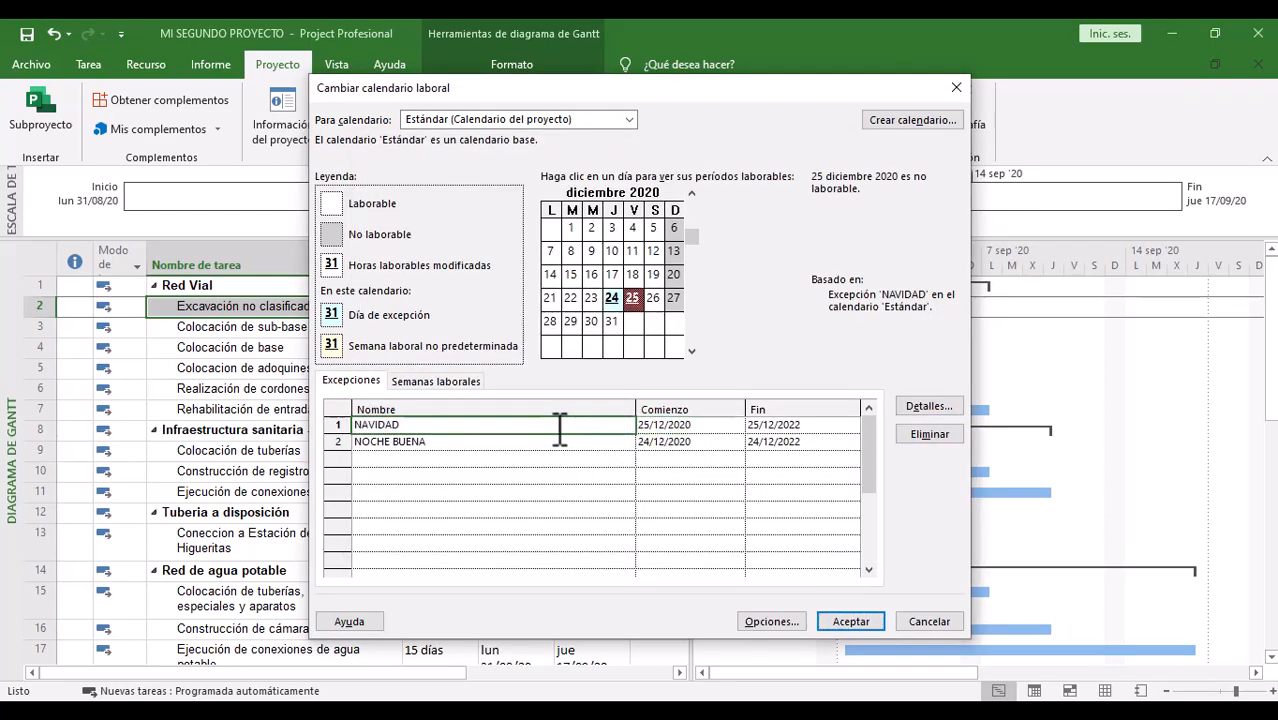
click(921, 404)
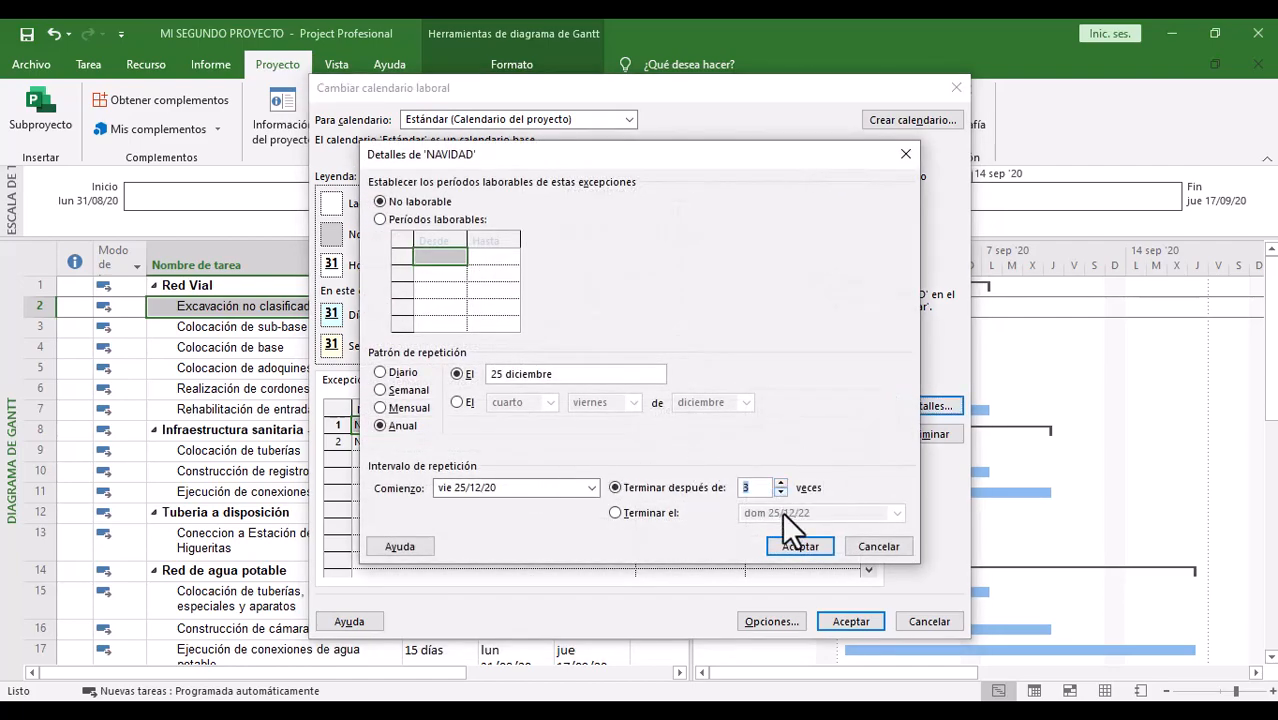
click(795, 545)
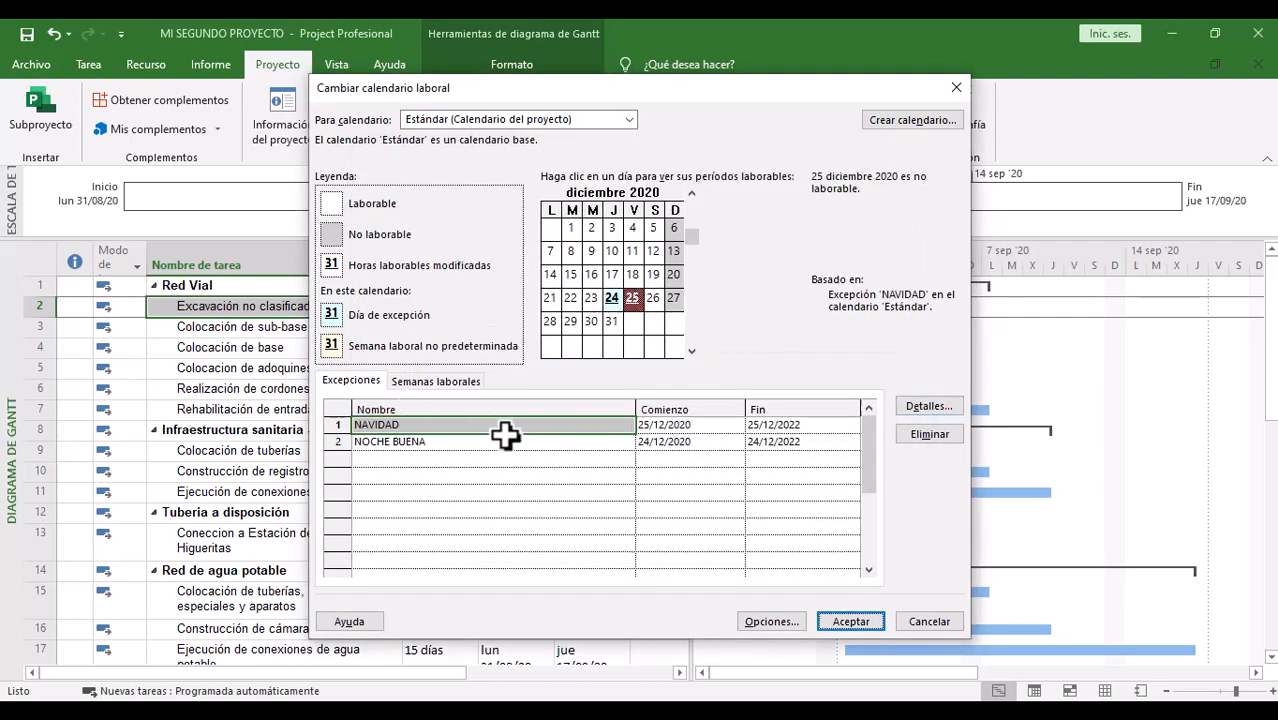
click(437, 458)
click(432, 492)
click(428, 529)
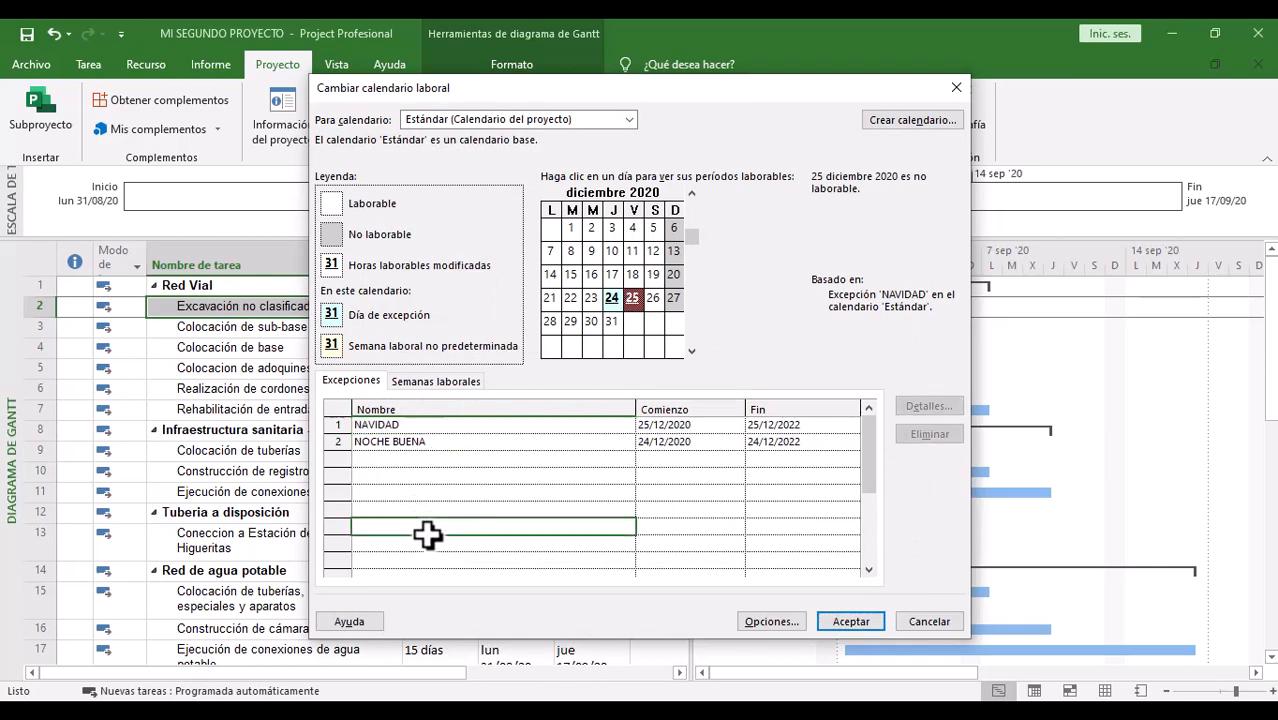
click(419, 480)
click(417, 463)
click(419, 490)
click(422, 526)
click(422, 492)
click(424, 459)
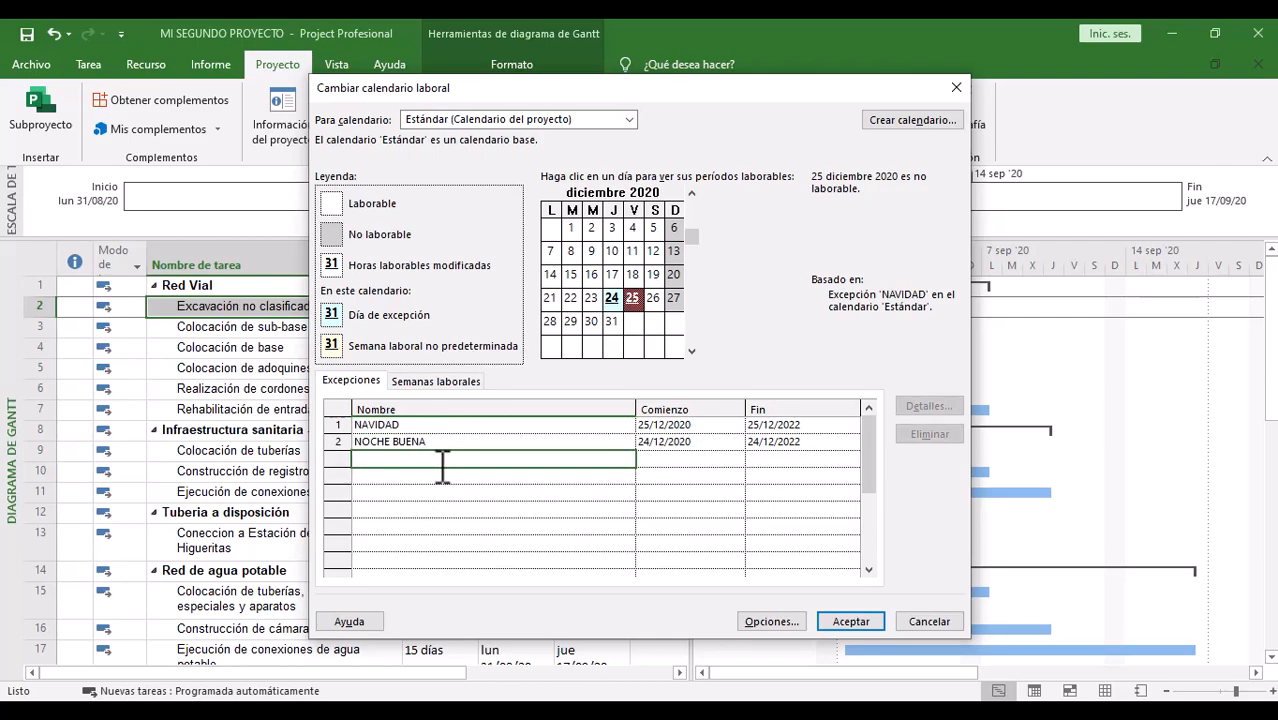
Step: Accept the working-time changes to the Estándar project calendar
click(851, 619)
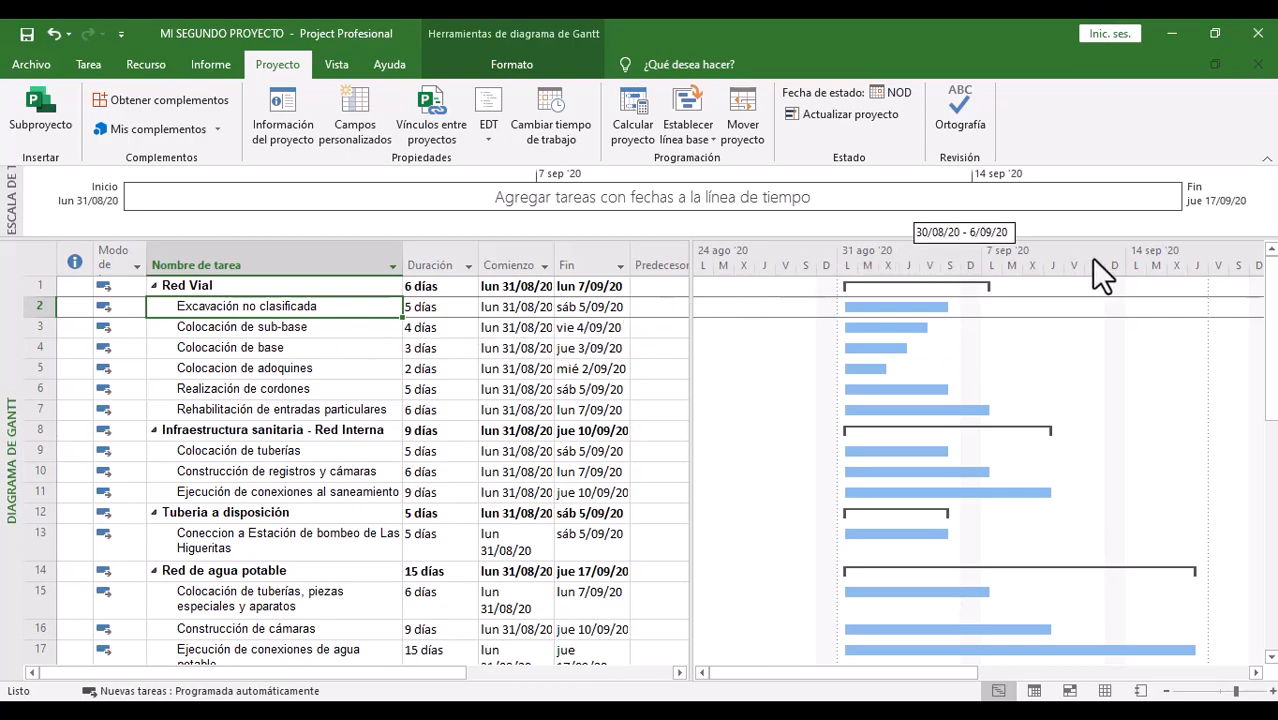
Step: Format the Gantt timescale's non-working time in dark red with a diagonal hatch pattern for the Estándar calendar
double_click(957, 254)
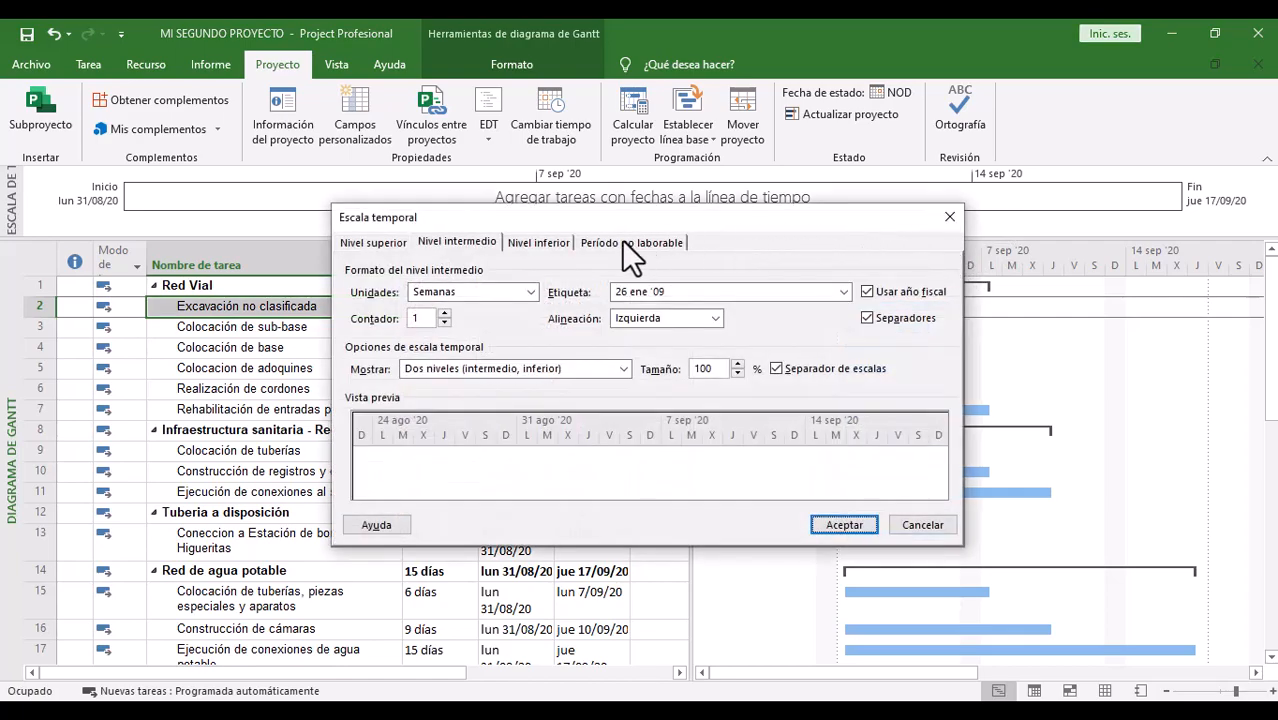
click(603, 244)
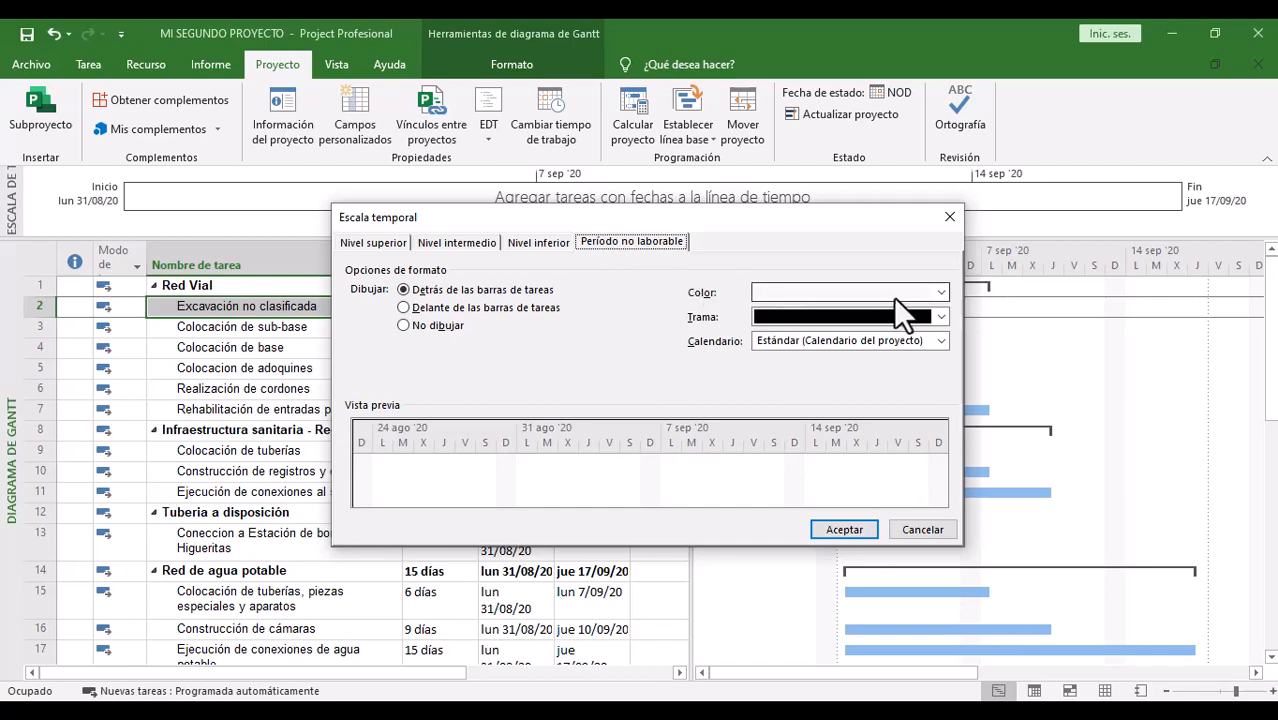
click(939, 291)
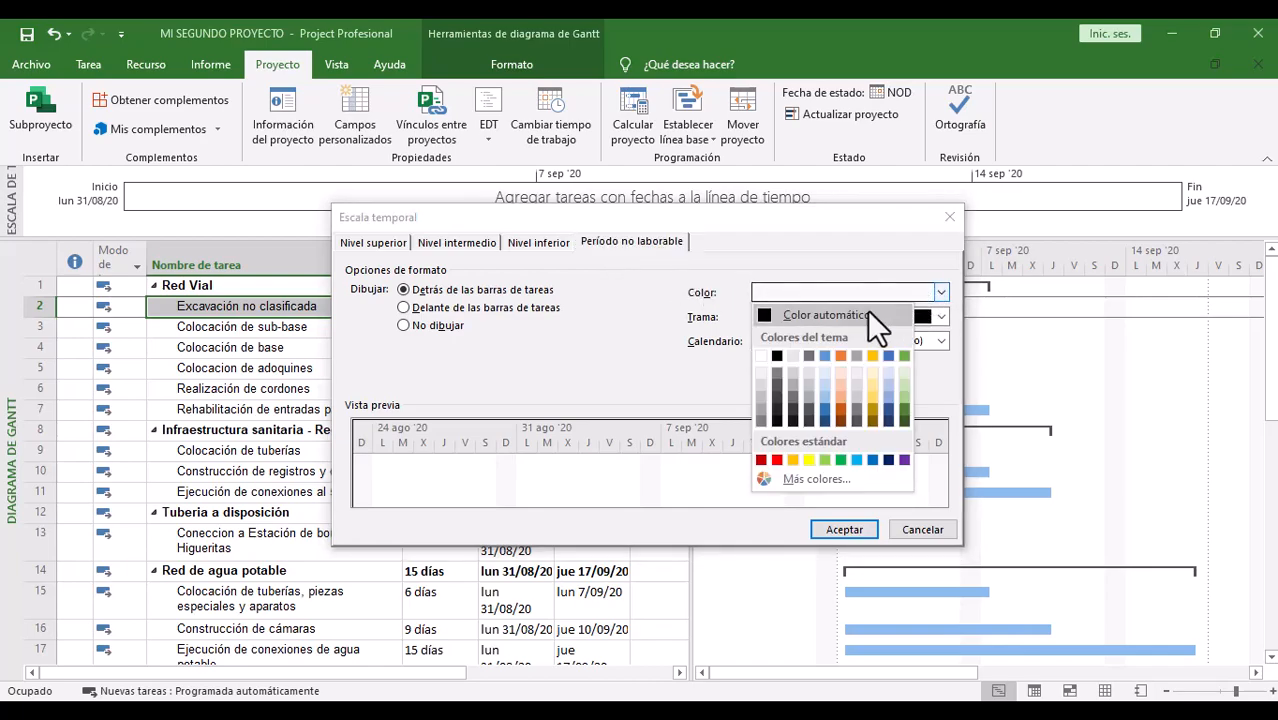
click(761, 459)
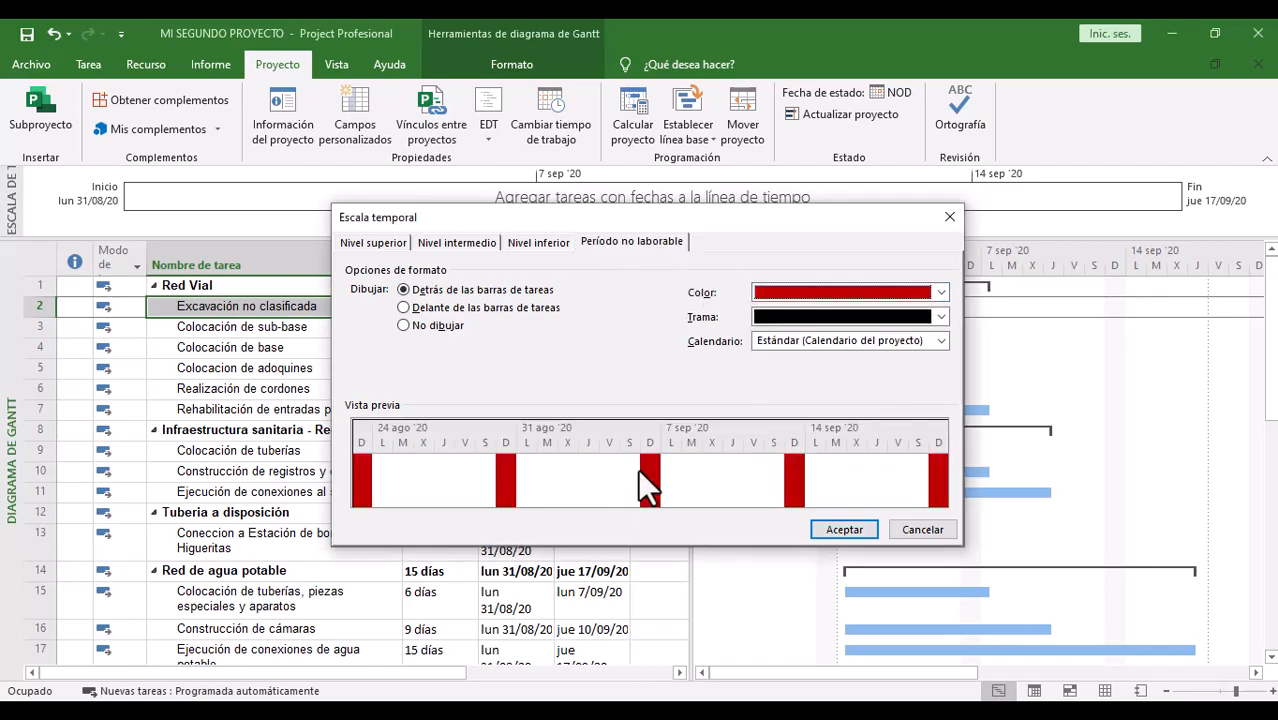
click(938, 316)
click(826, 408)
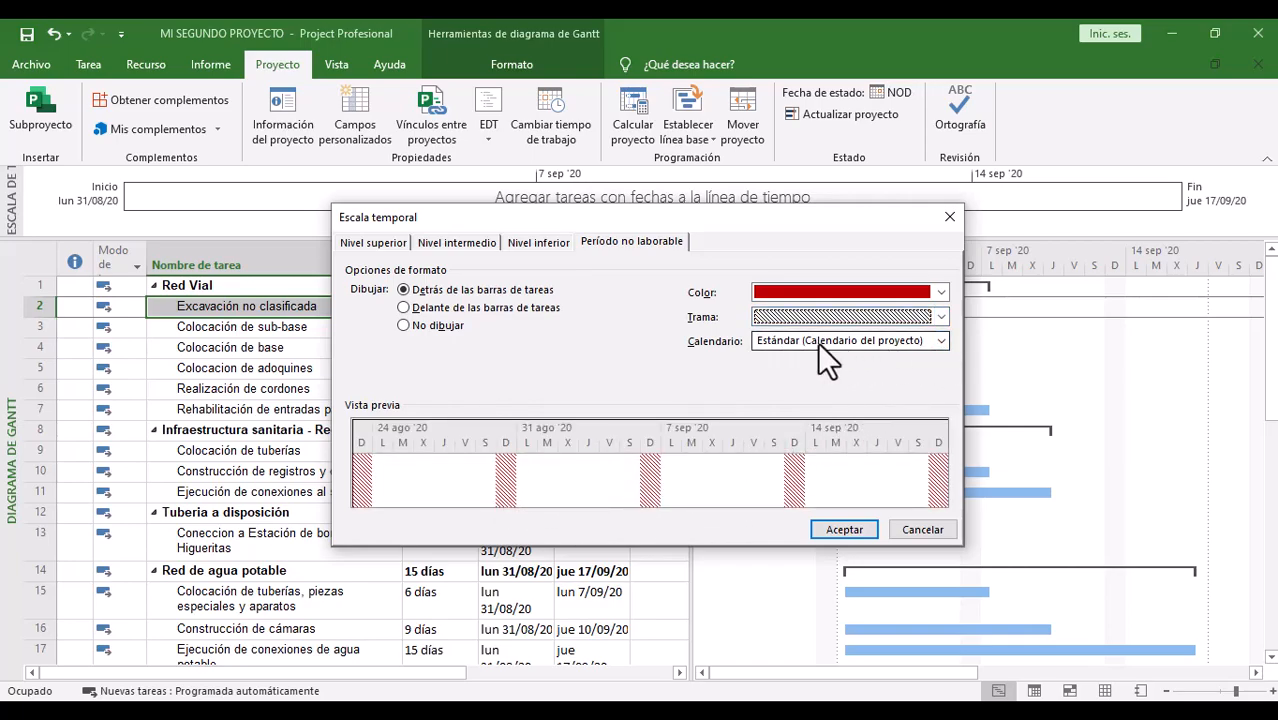
click(840, 530)
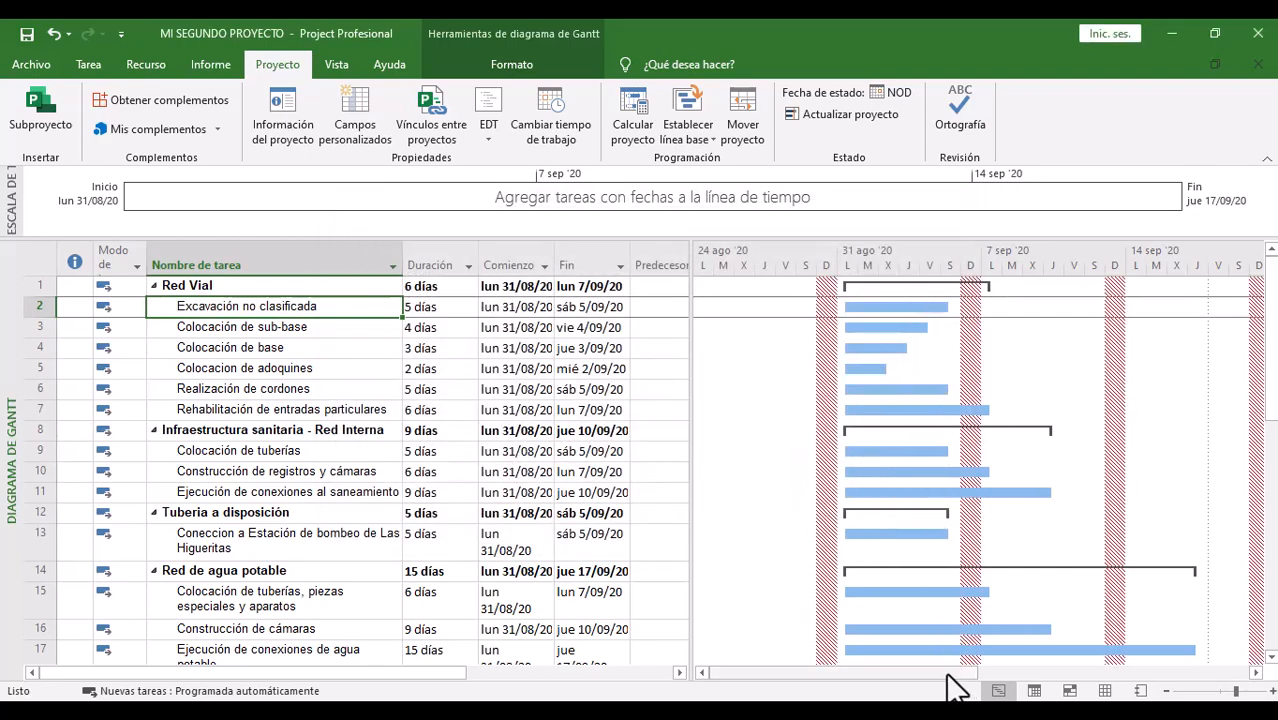
Step: Compare the Gantt chart's non-working shading around November 2020 with the CALENDARIO MODIFICADO NOVIEMBRE work week
drag(955, 676, 1243, 676)
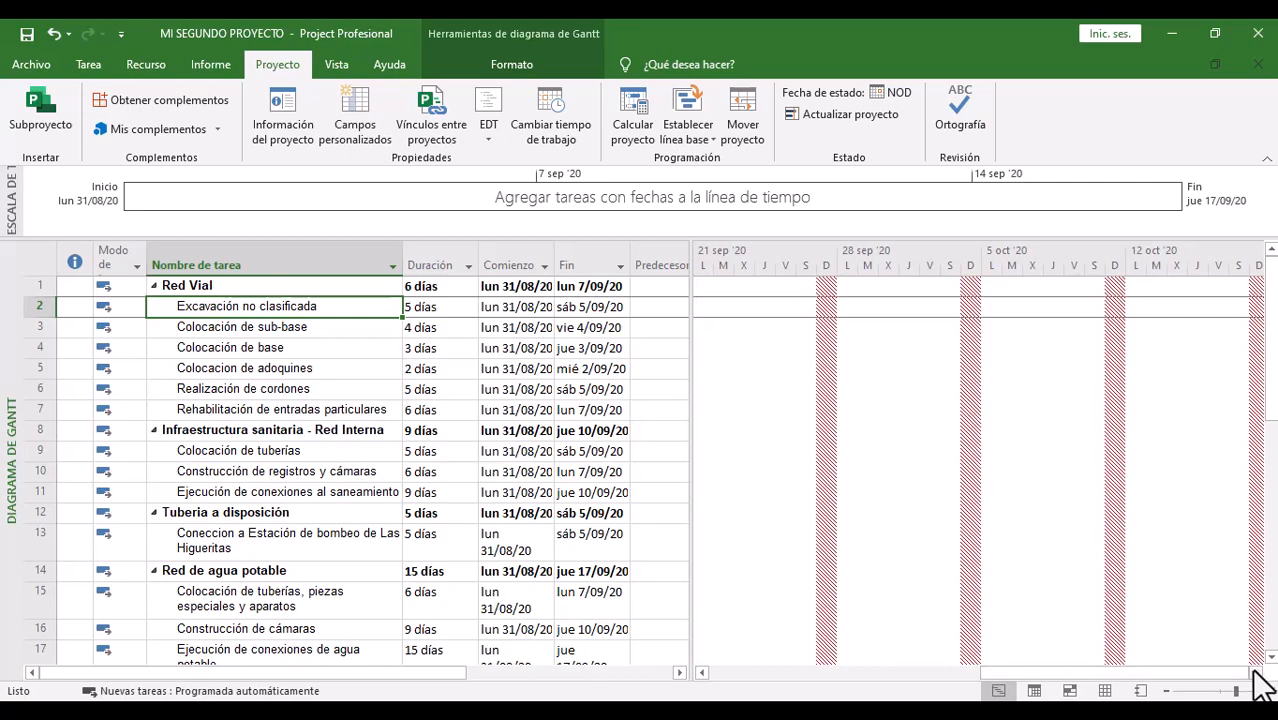
click(1256, 674)
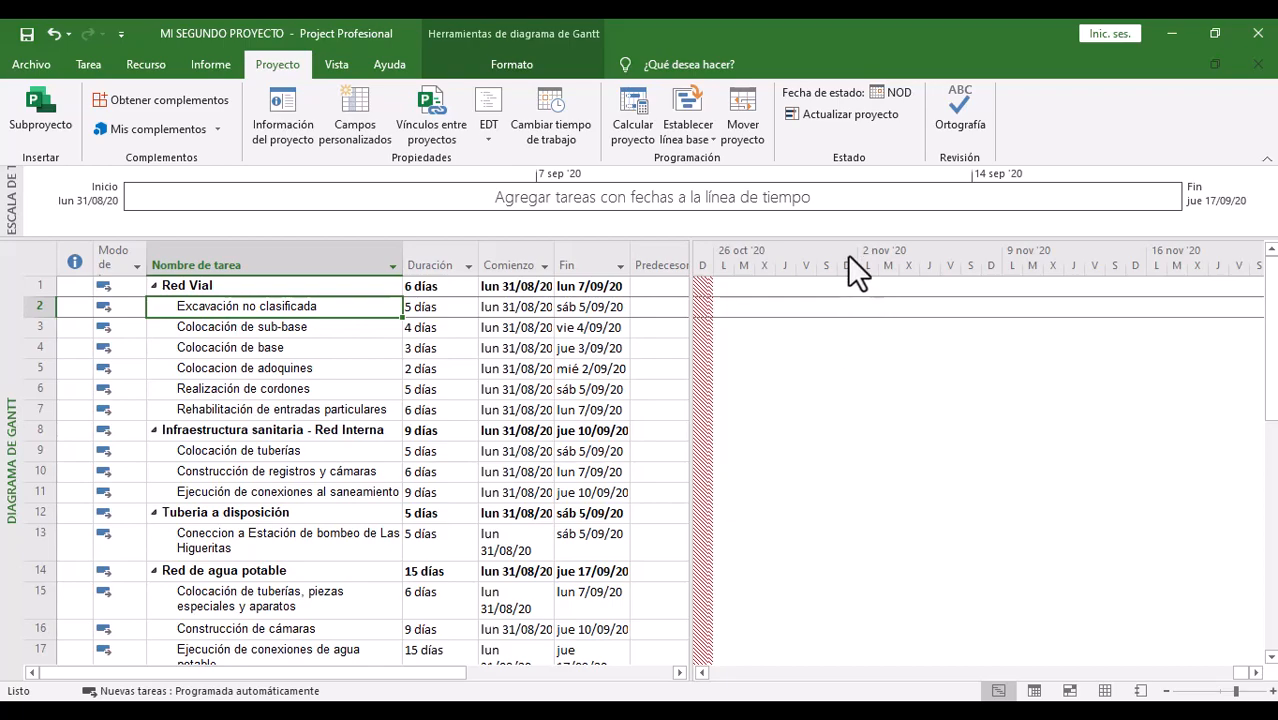
click(550, 112)
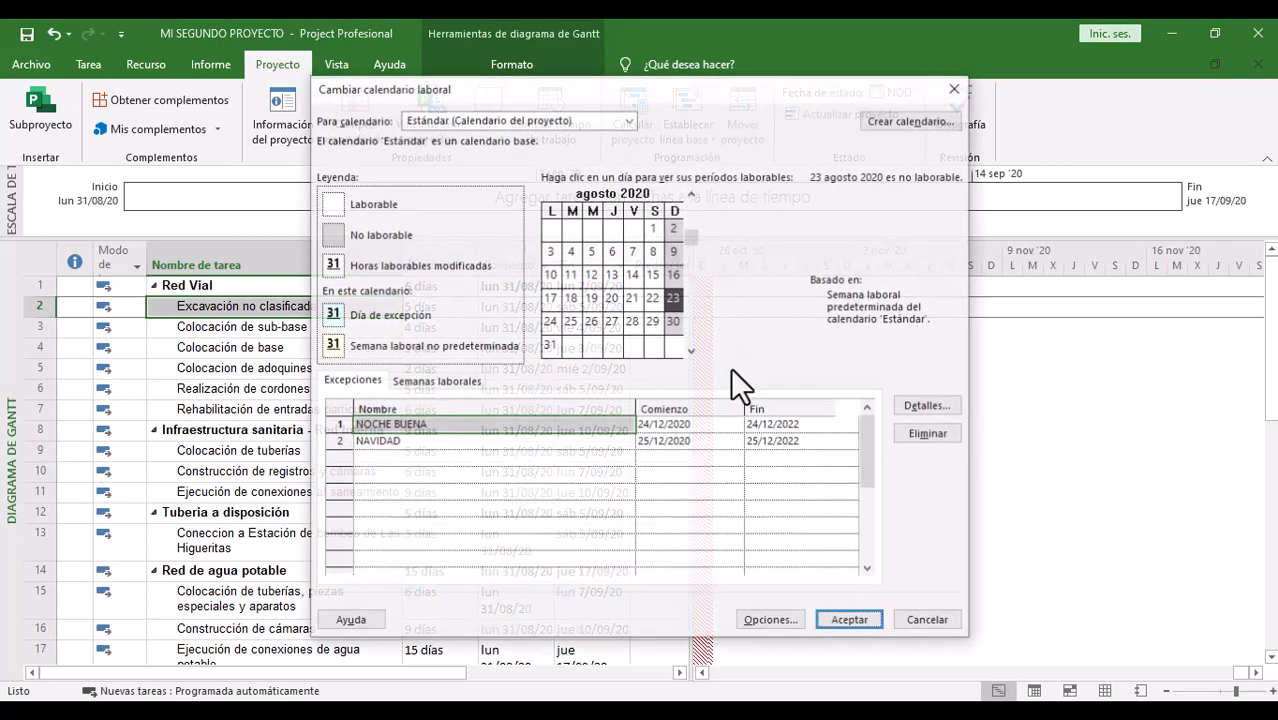
click(446, 378)
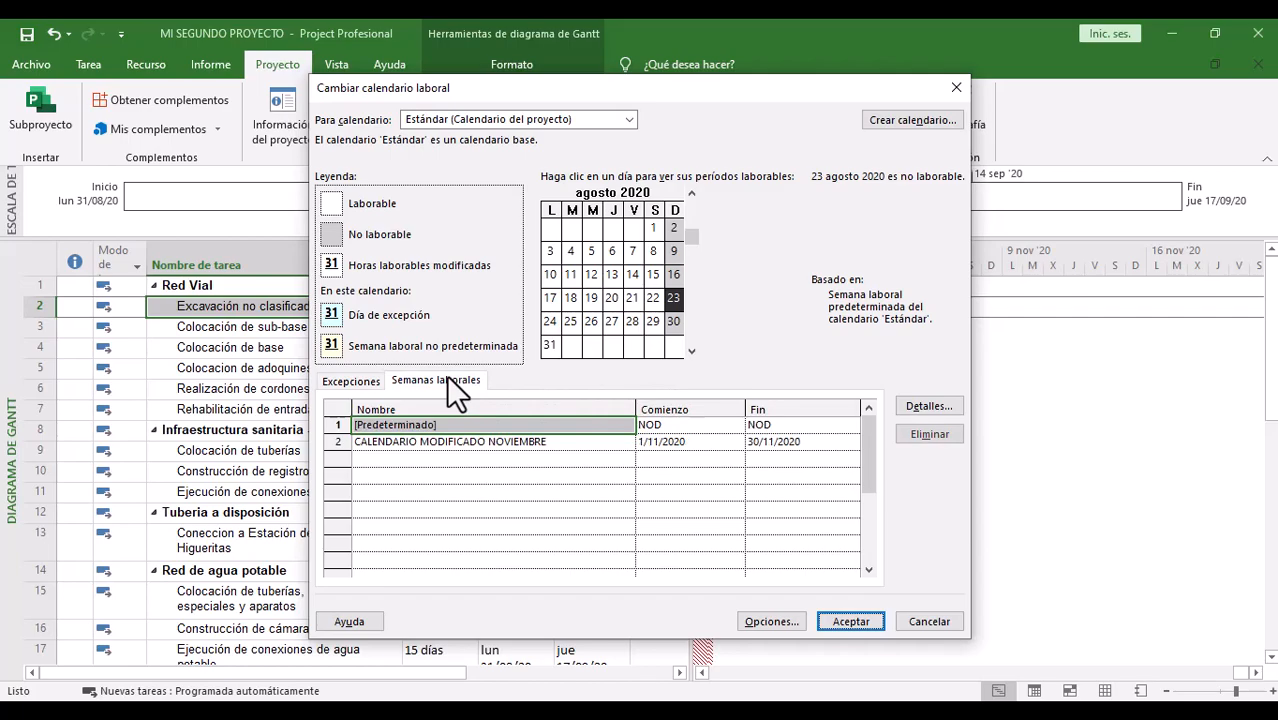
click(450, 444)
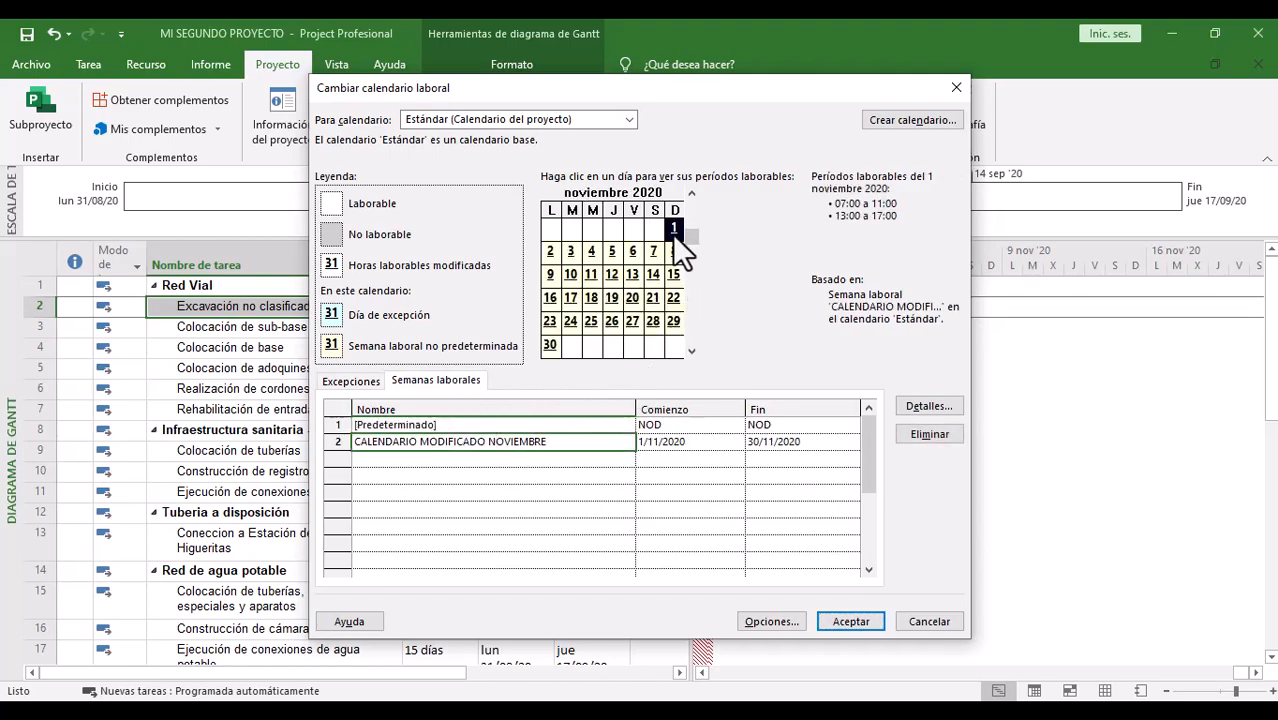
click(955, 89)
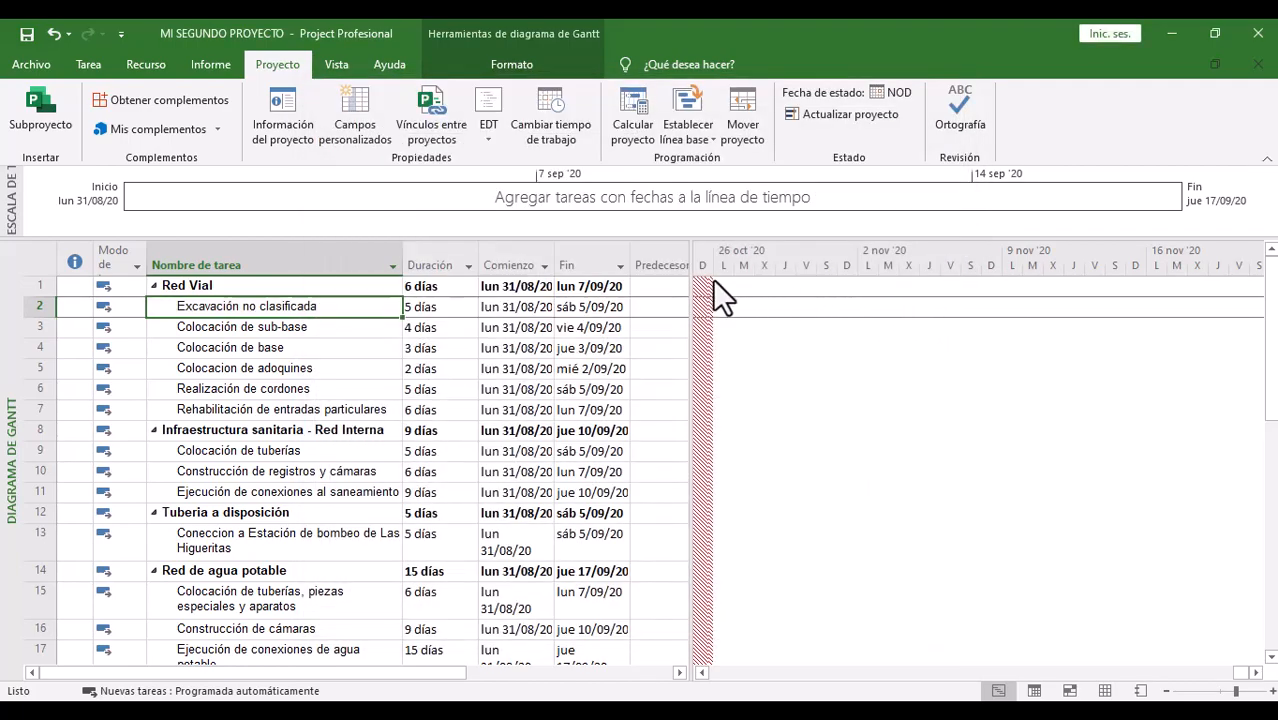
Step: Examine the December 2020 non-working days in the Gantt chart and review the timescale's non-working time settings
click(1256, 672)
drag(1256, 672, 1256, 673)
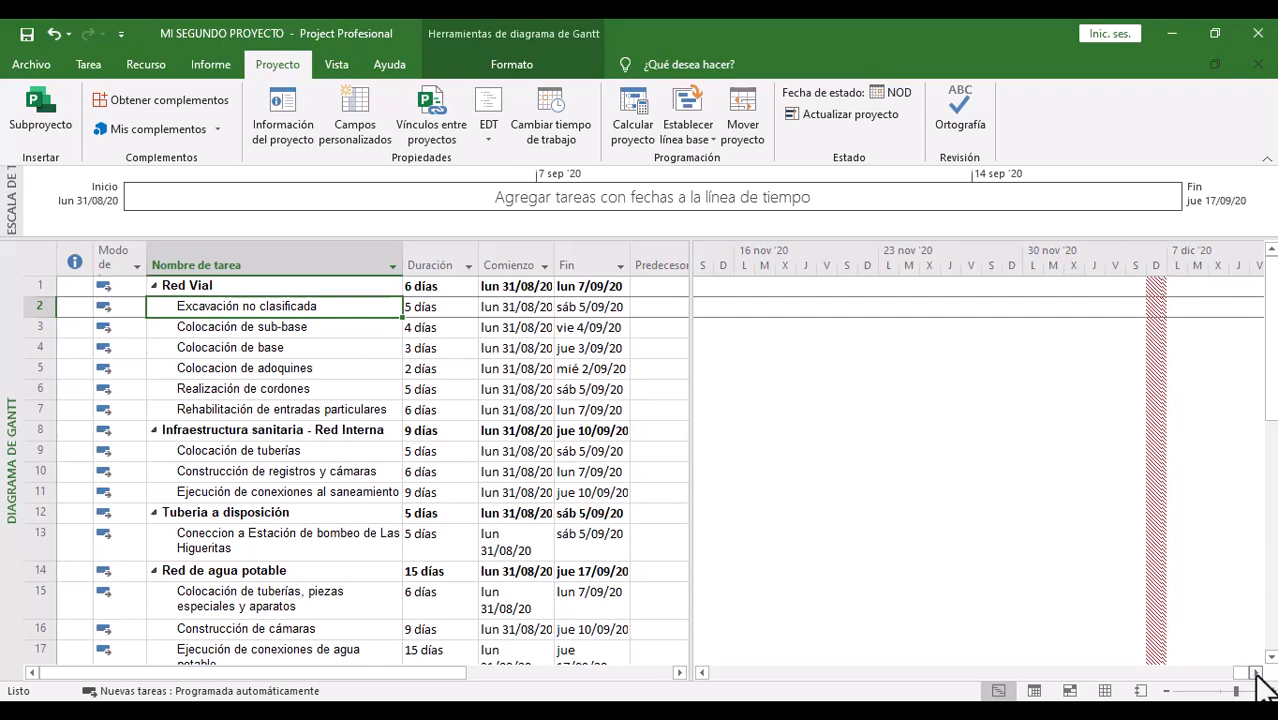
drag(1256, 673, 1256, 672)
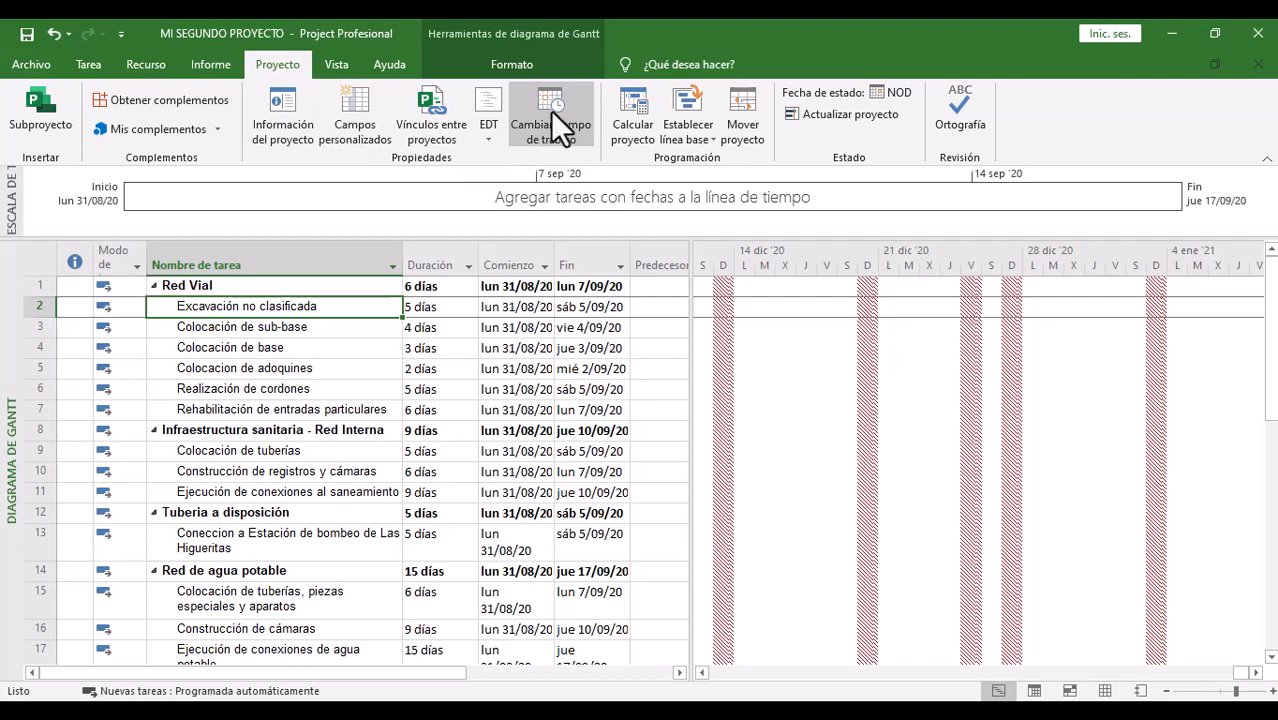
double_click(840, 250)
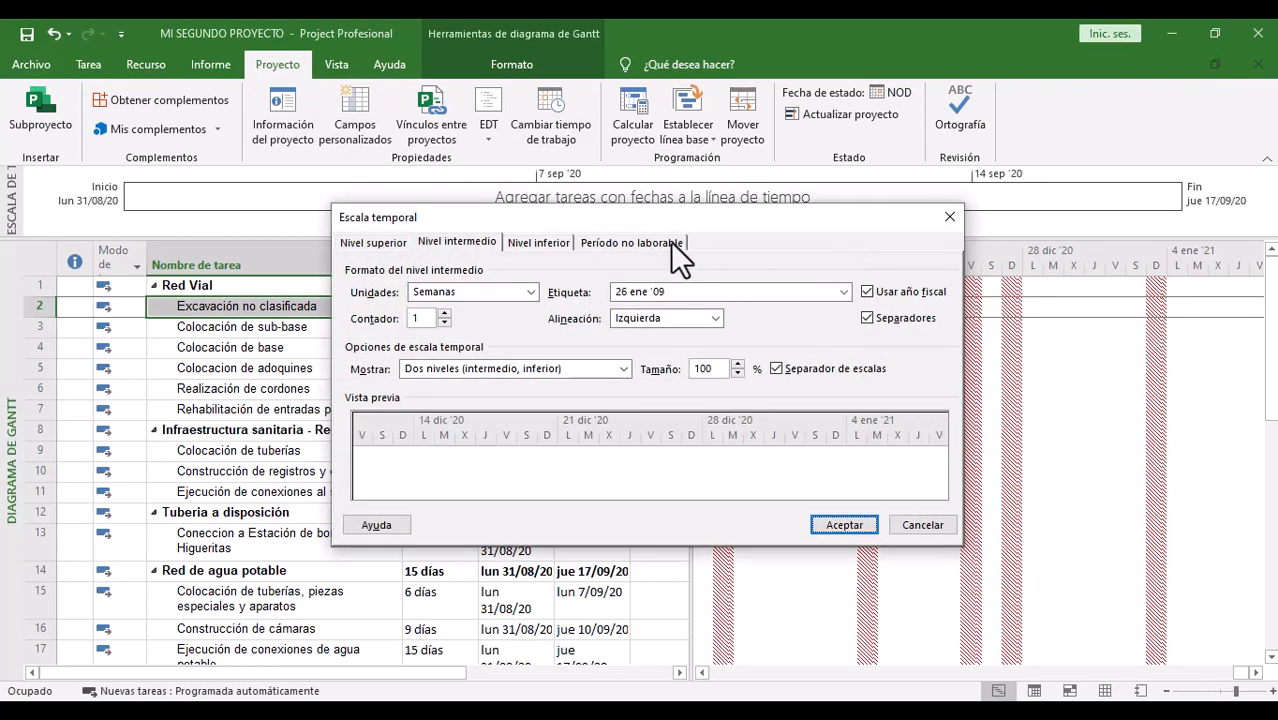
click(668, 241)
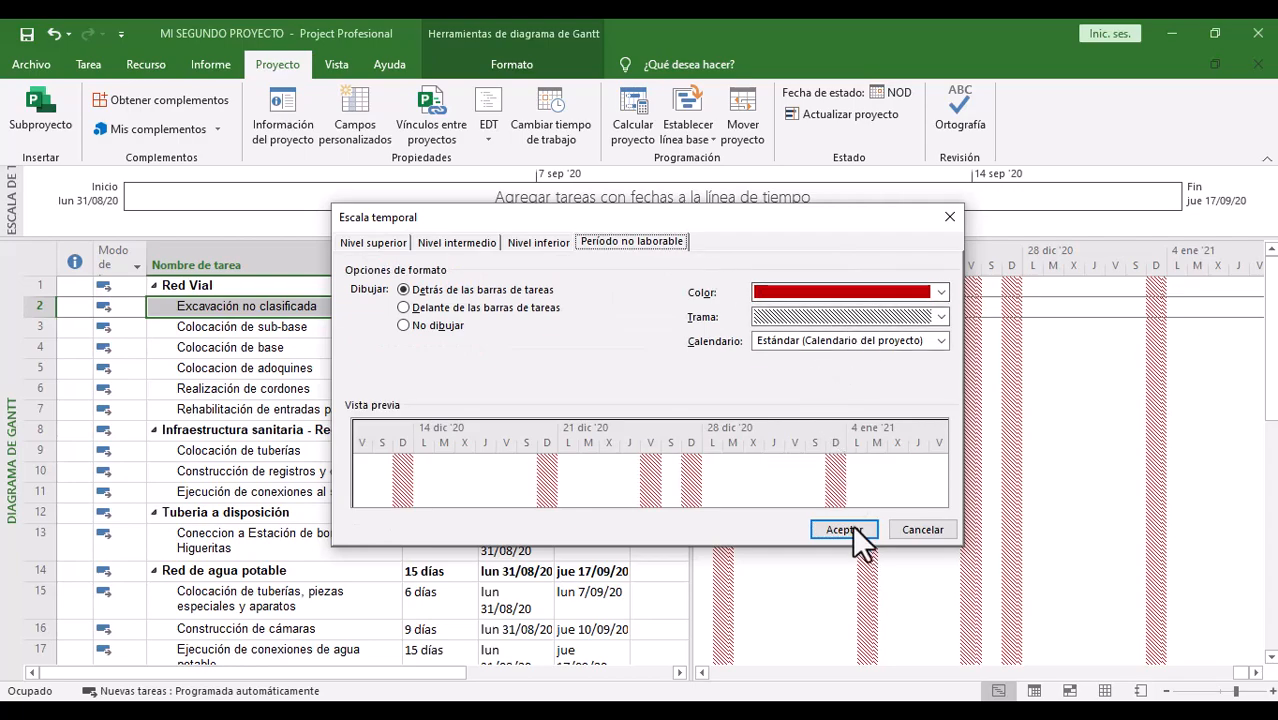
click(845, 529)
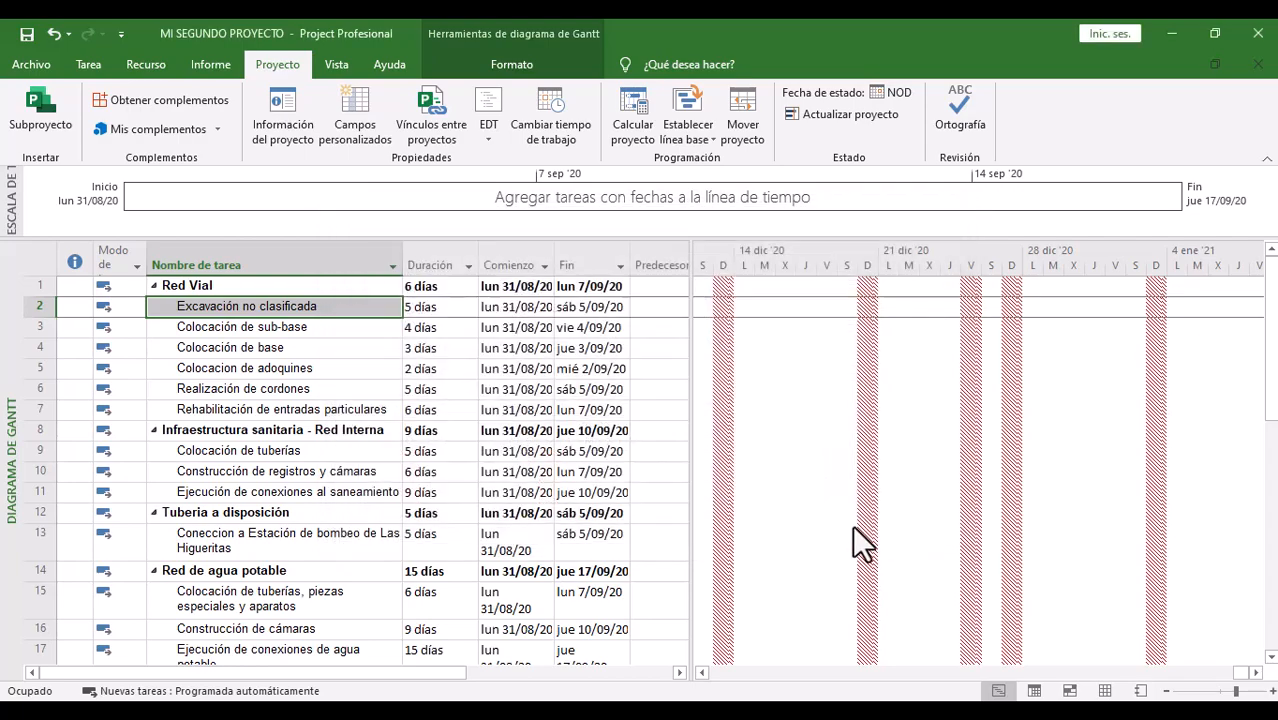
Step: Choose Estándar as the project calendar in the project information and accept it
click(275, 117)
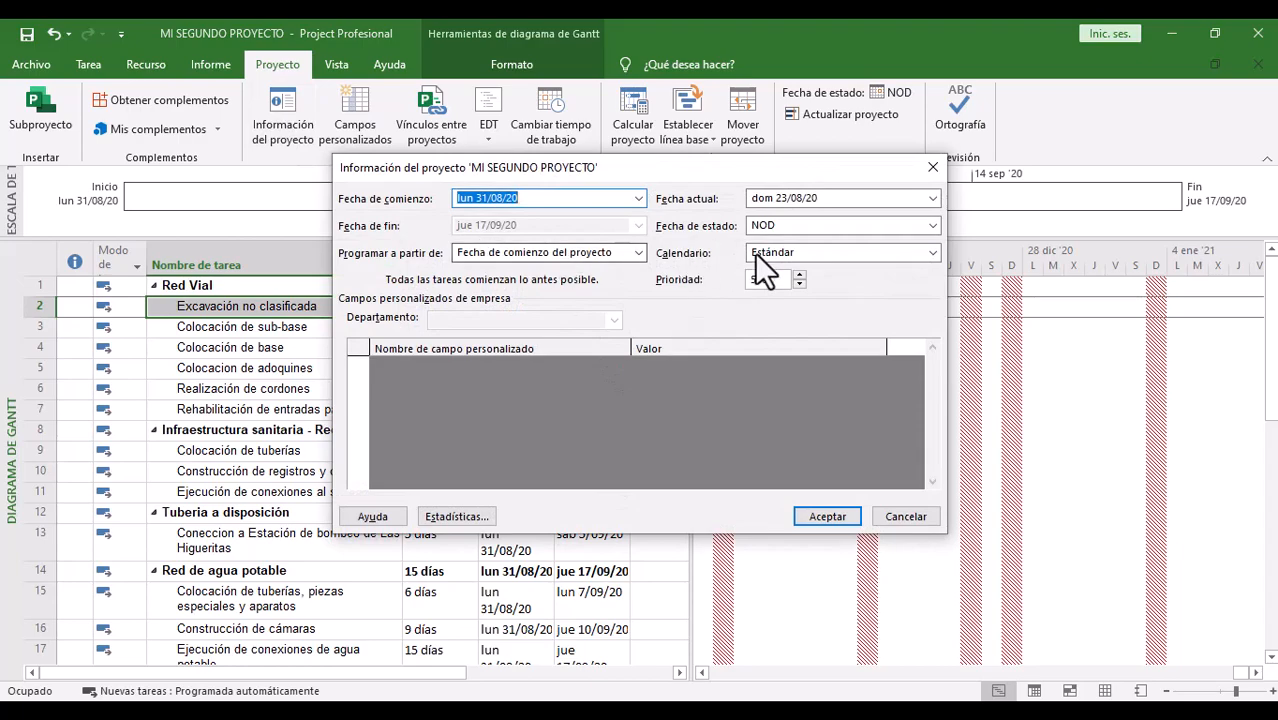
click(804, 255)
click(790, 284)
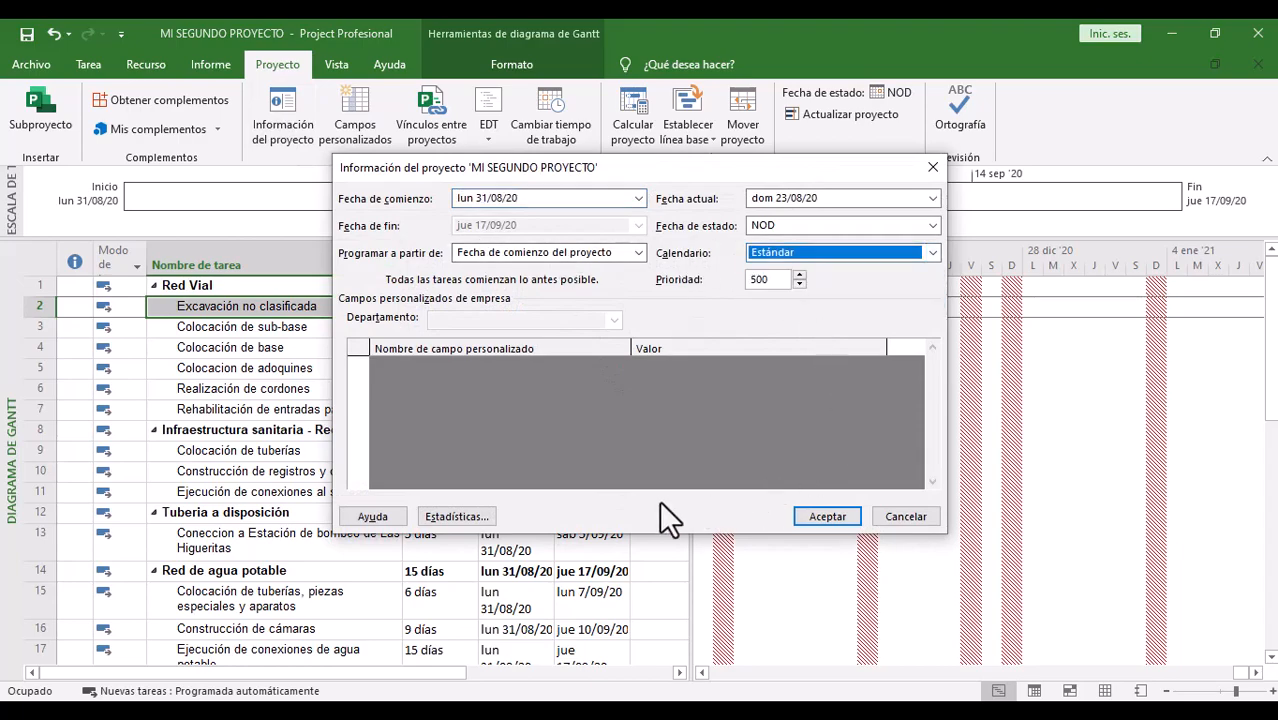
click(837, 514)
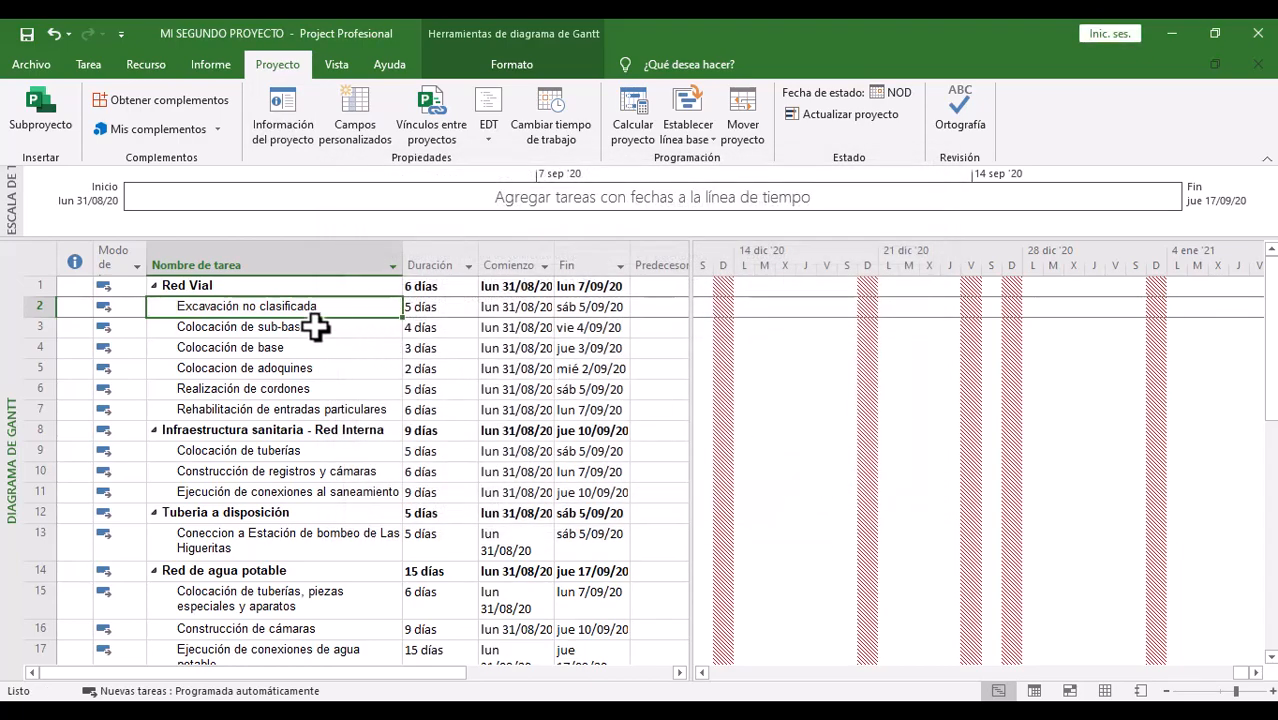
click(265, 347)
click(262, 388)
click(260, 409)
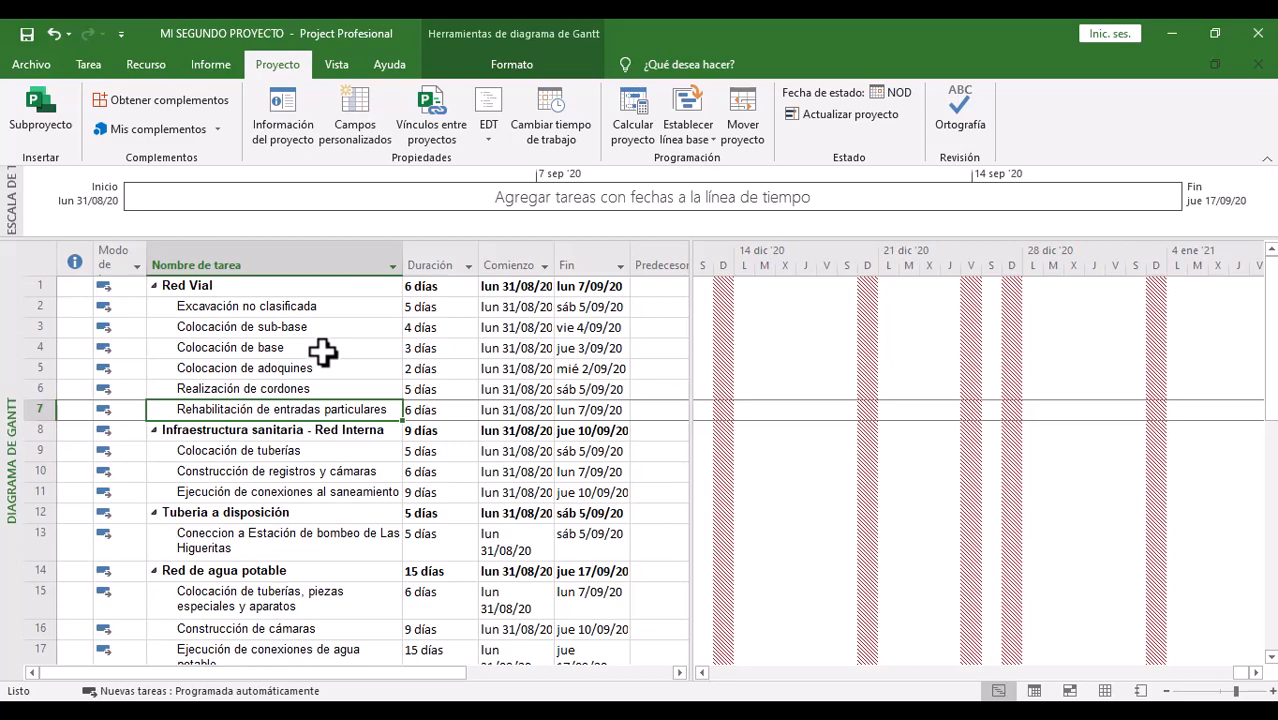
click(296, 454)
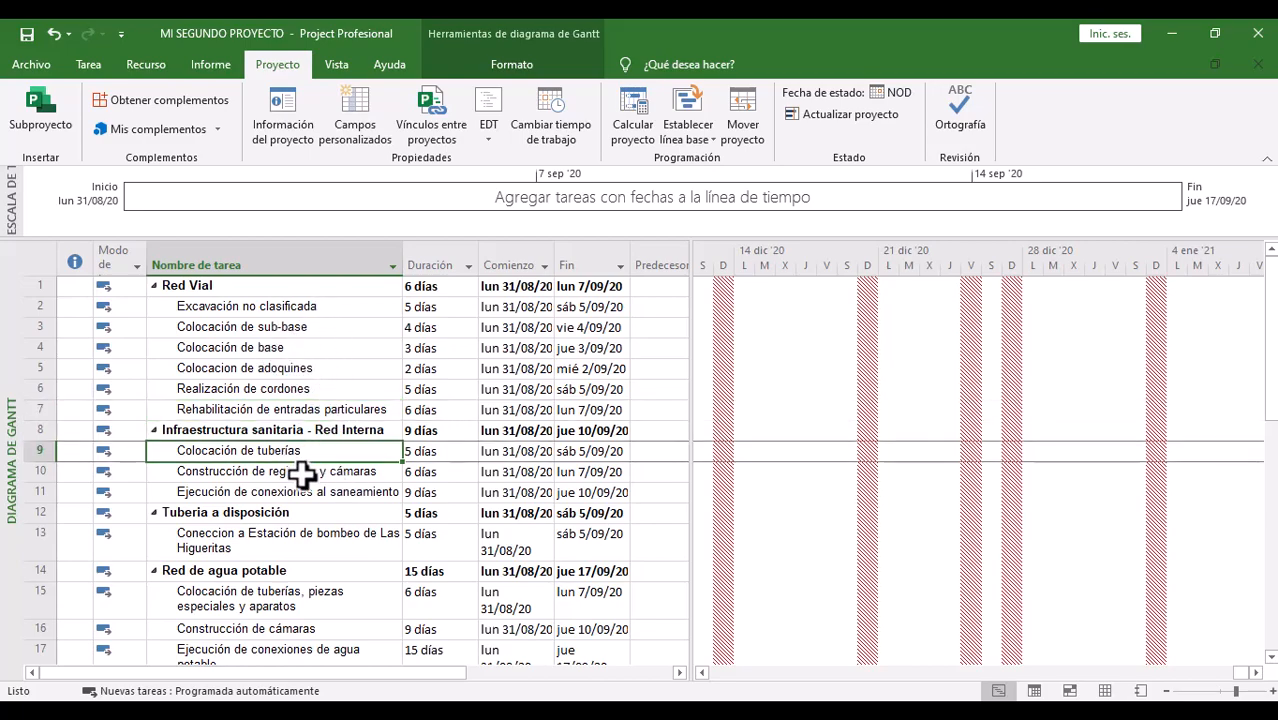
click(303, 474)
click(333, 540)
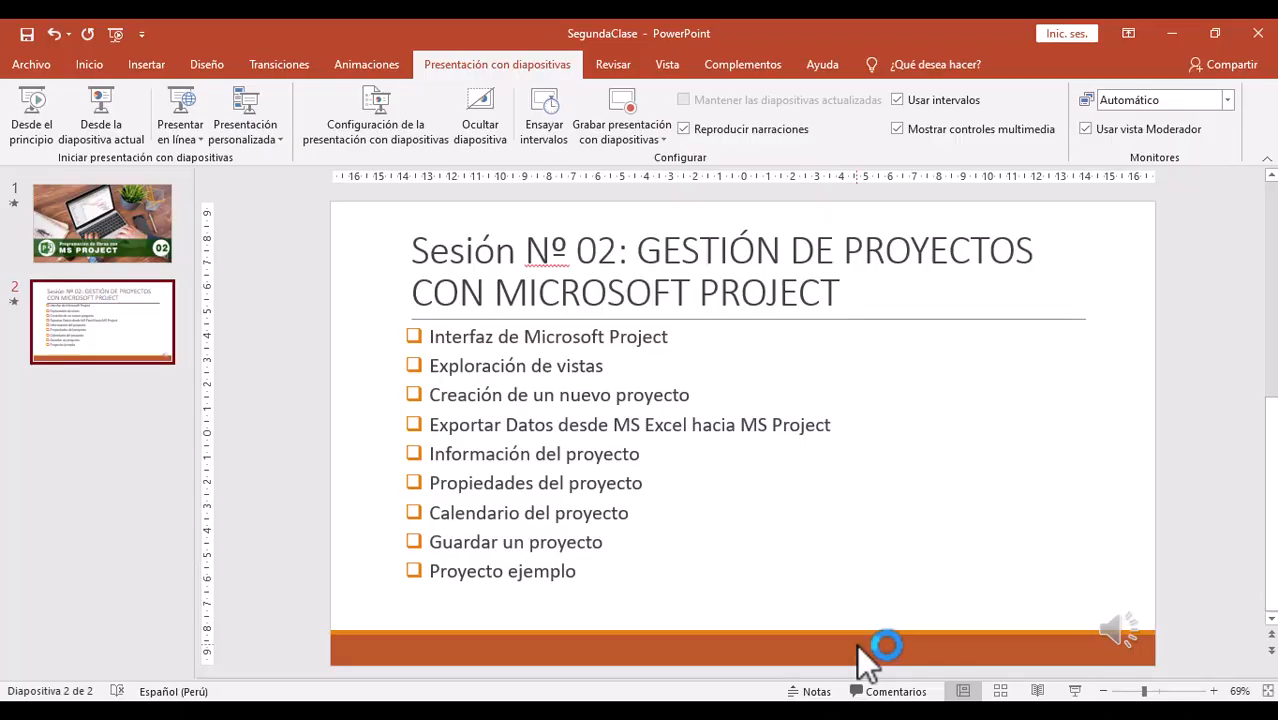
Step: Review the title slide and the session topics slide in the SegundaClase PowerPoint presentation, and return to Project
click(88, 235)
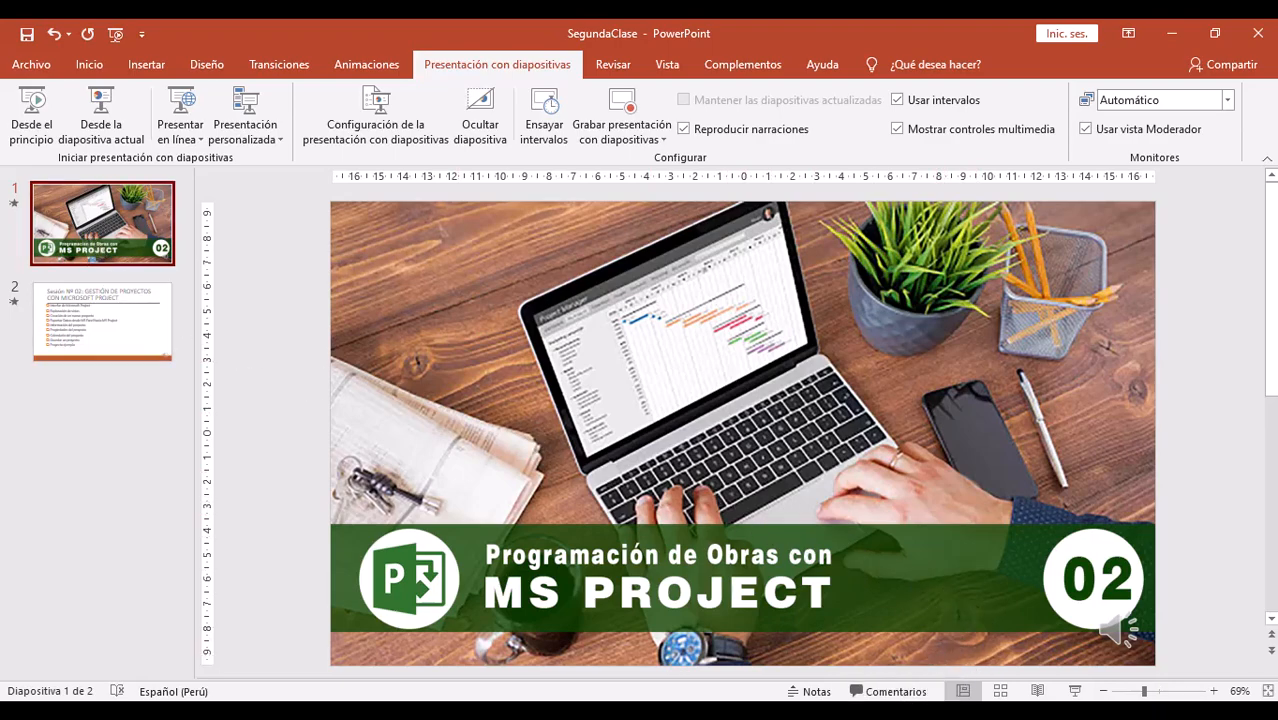
mouse_move(849, 712)
click(101, 316)
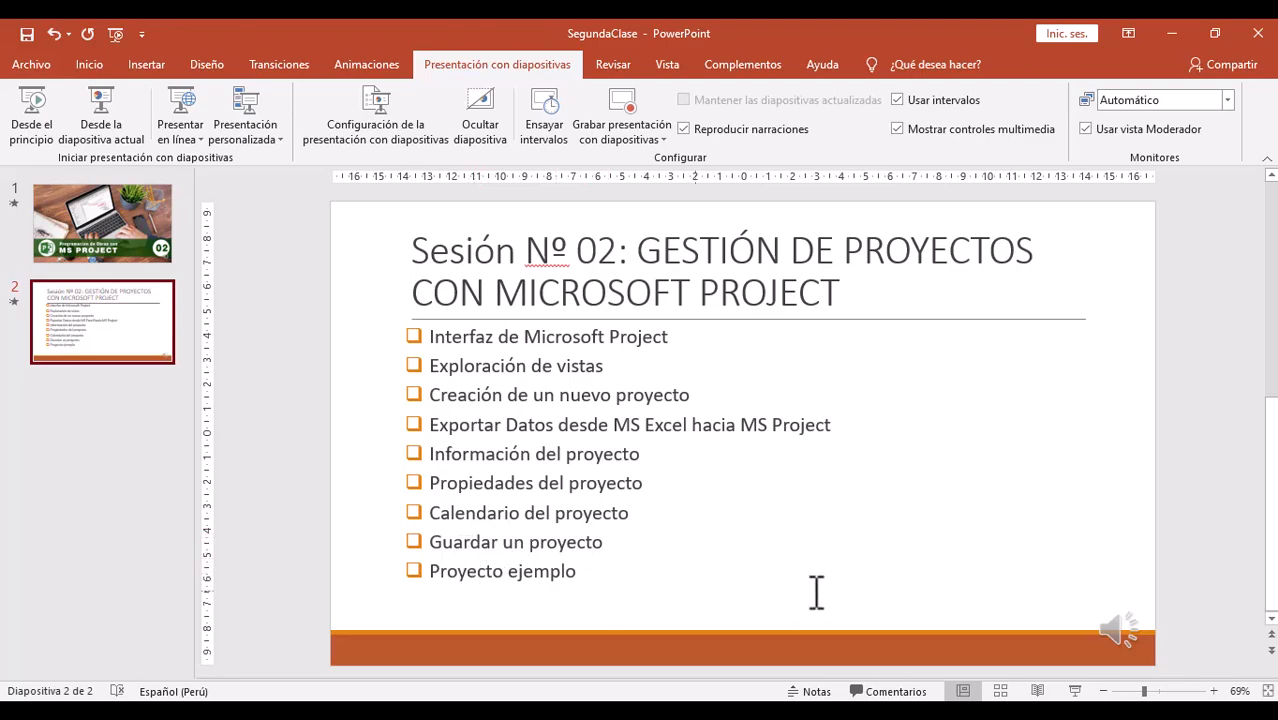
key(alt+Tab)
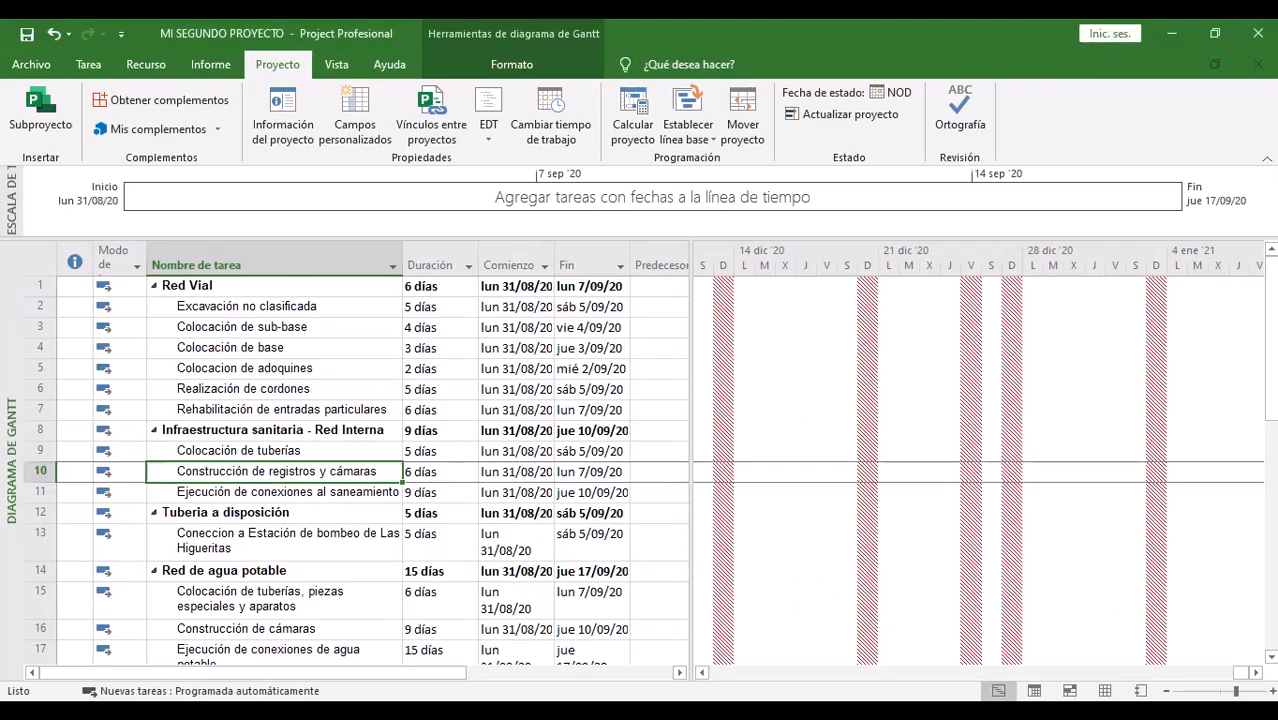
click(285, 350)
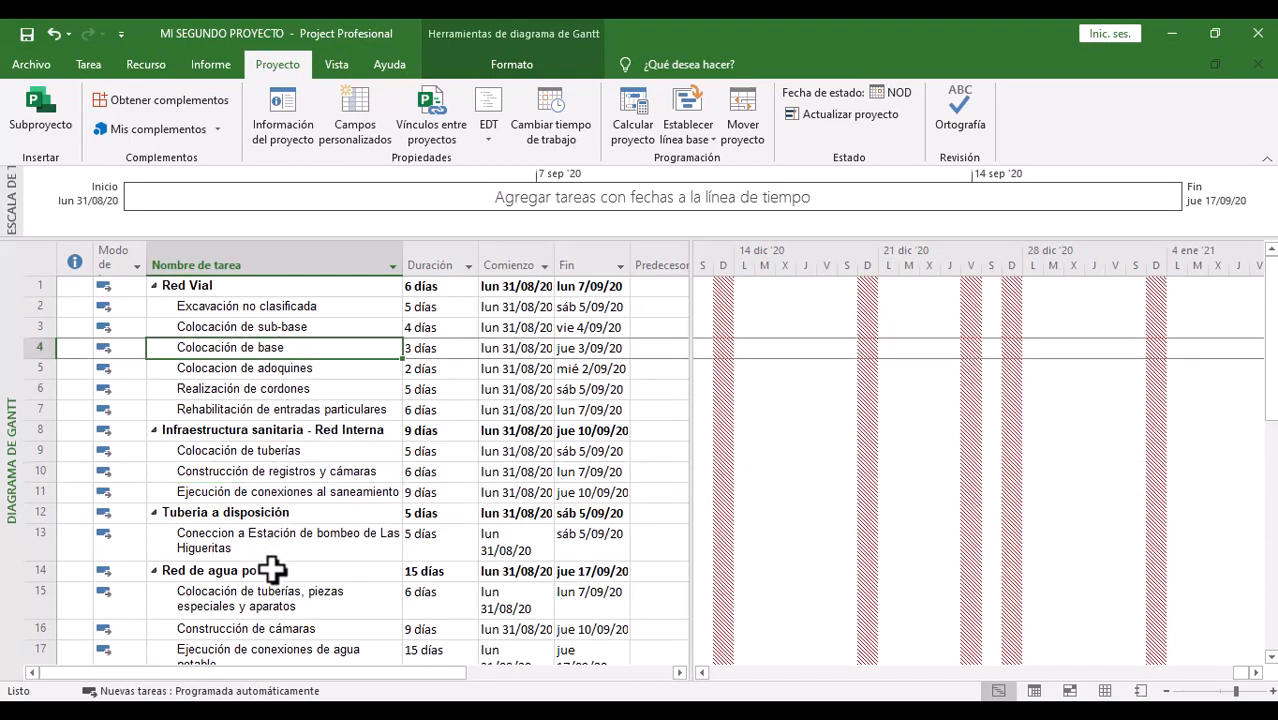
click(268, 590)
click(271, 368)
click(270, 490)
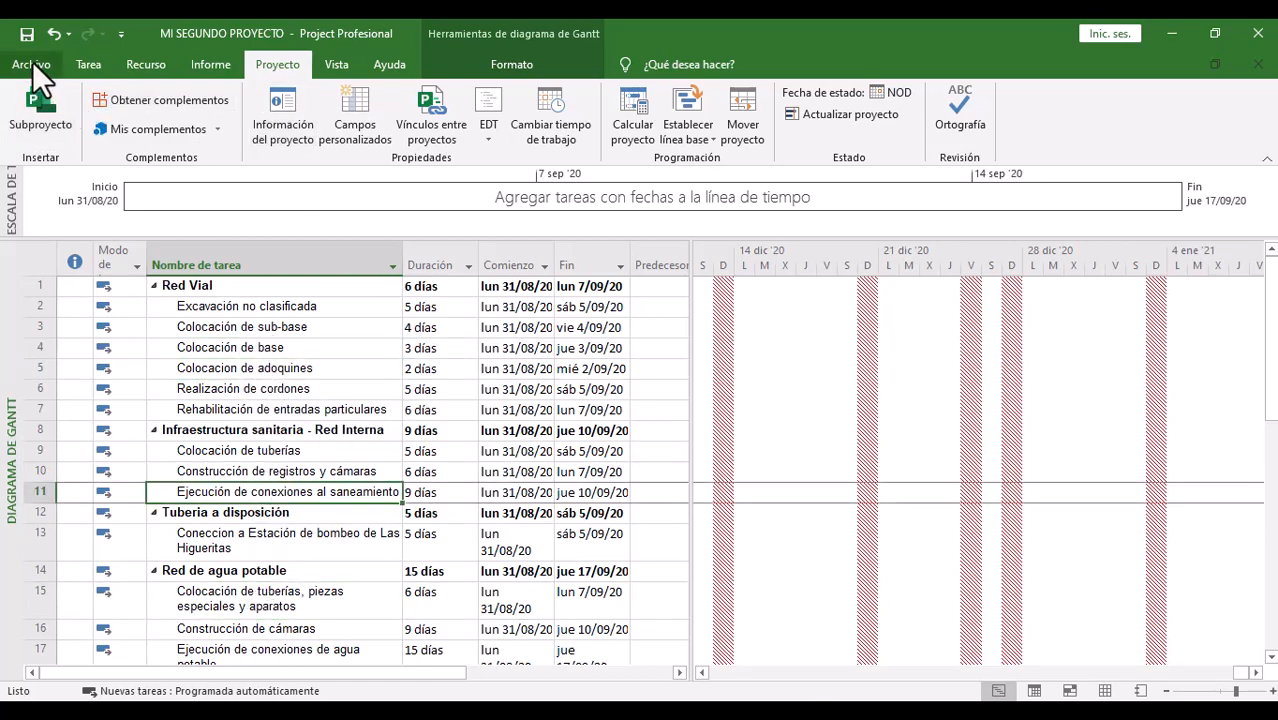
click(271, 377)
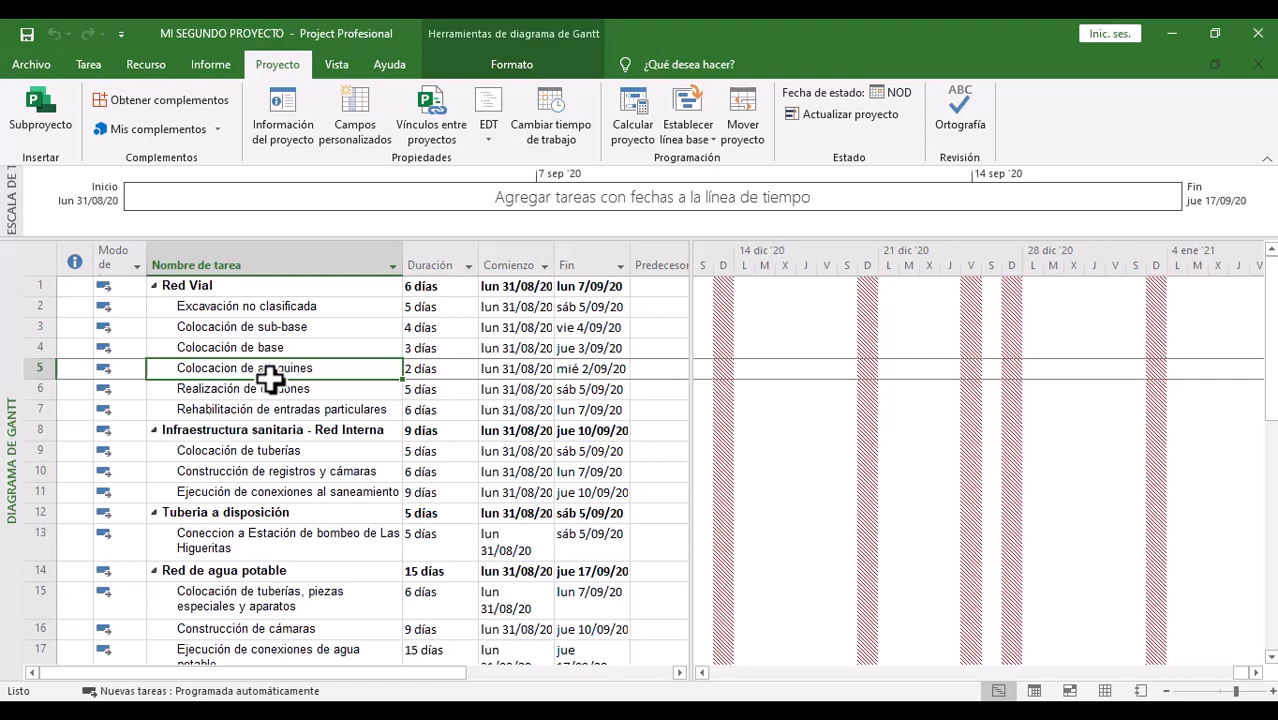
Step: Save a copy of the project in the Escritorio folder as AVANCE DEL PROYECTO DE MS PROJECT
click(37, 64)
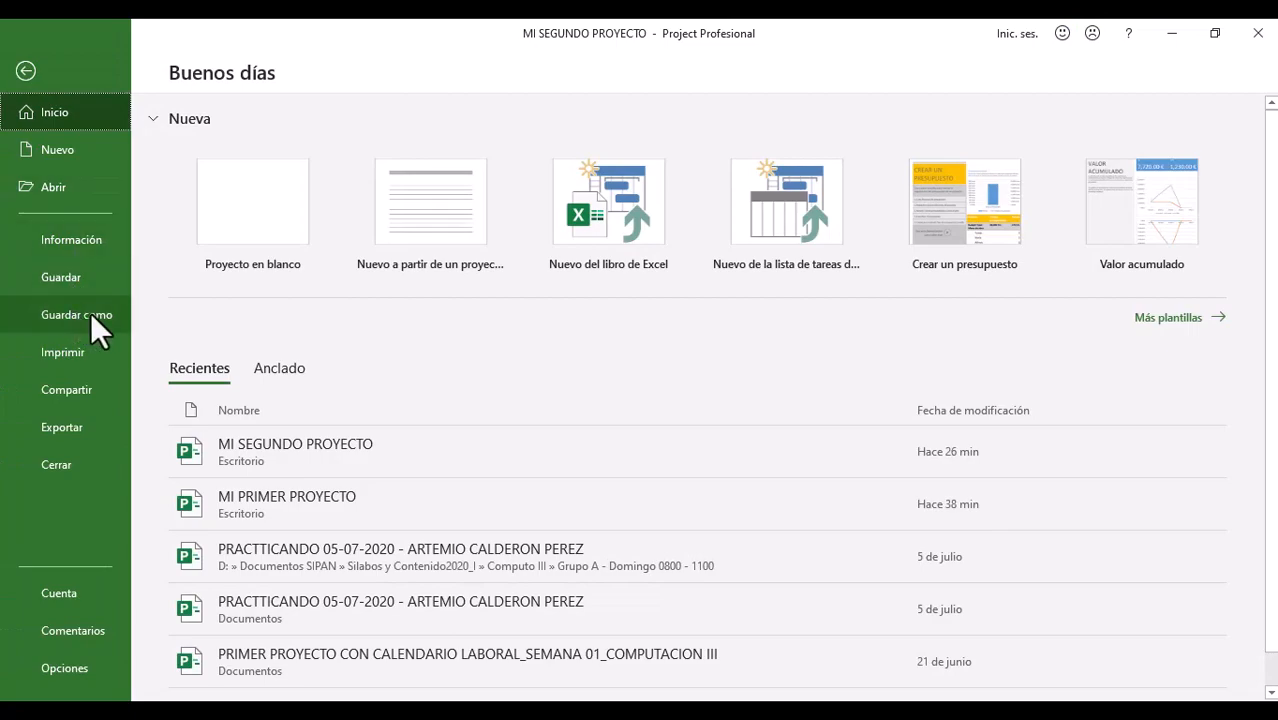
click(71, 314)
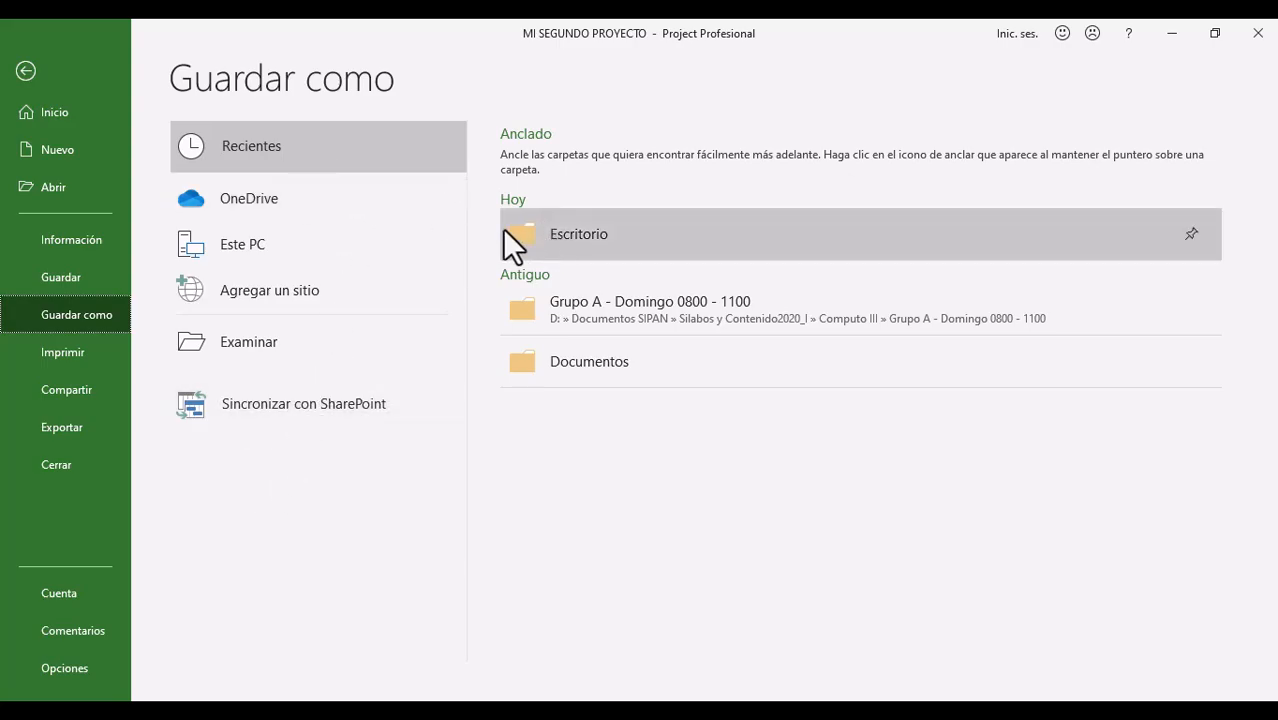
click(568, 231)
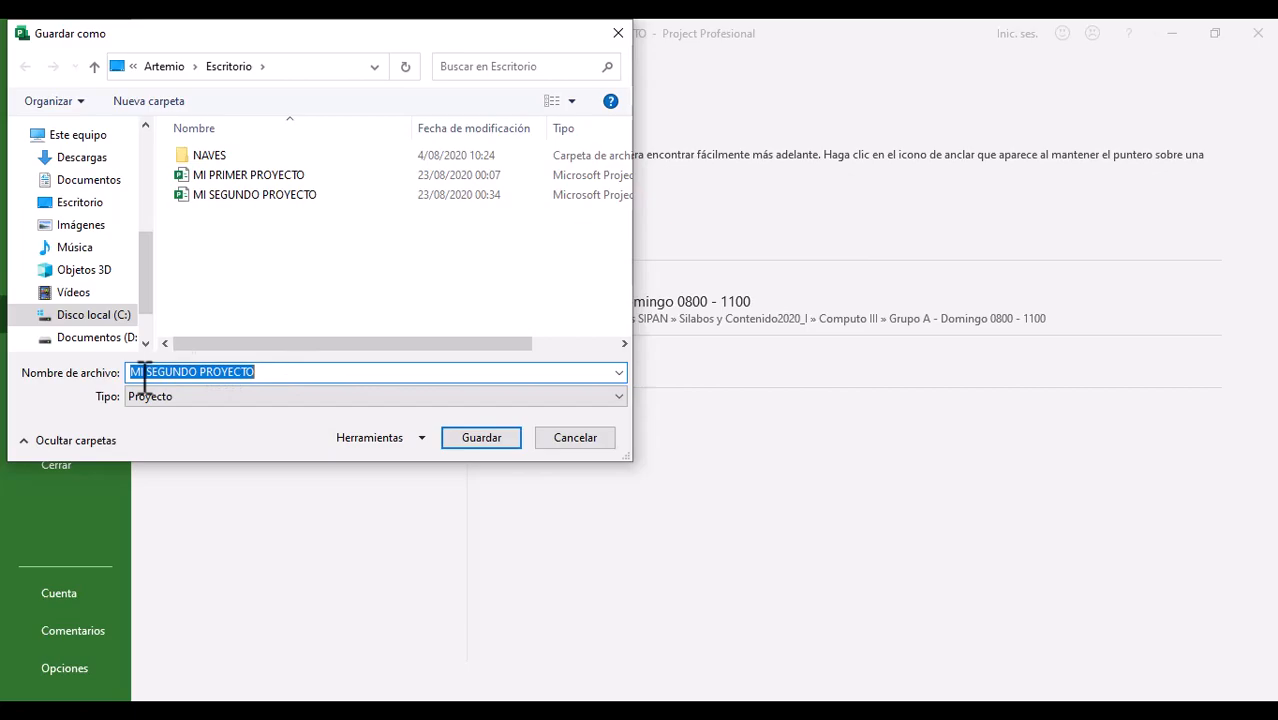
drag(148, 372, 310, 372)
key(BackSpace)
text(AVANCE)
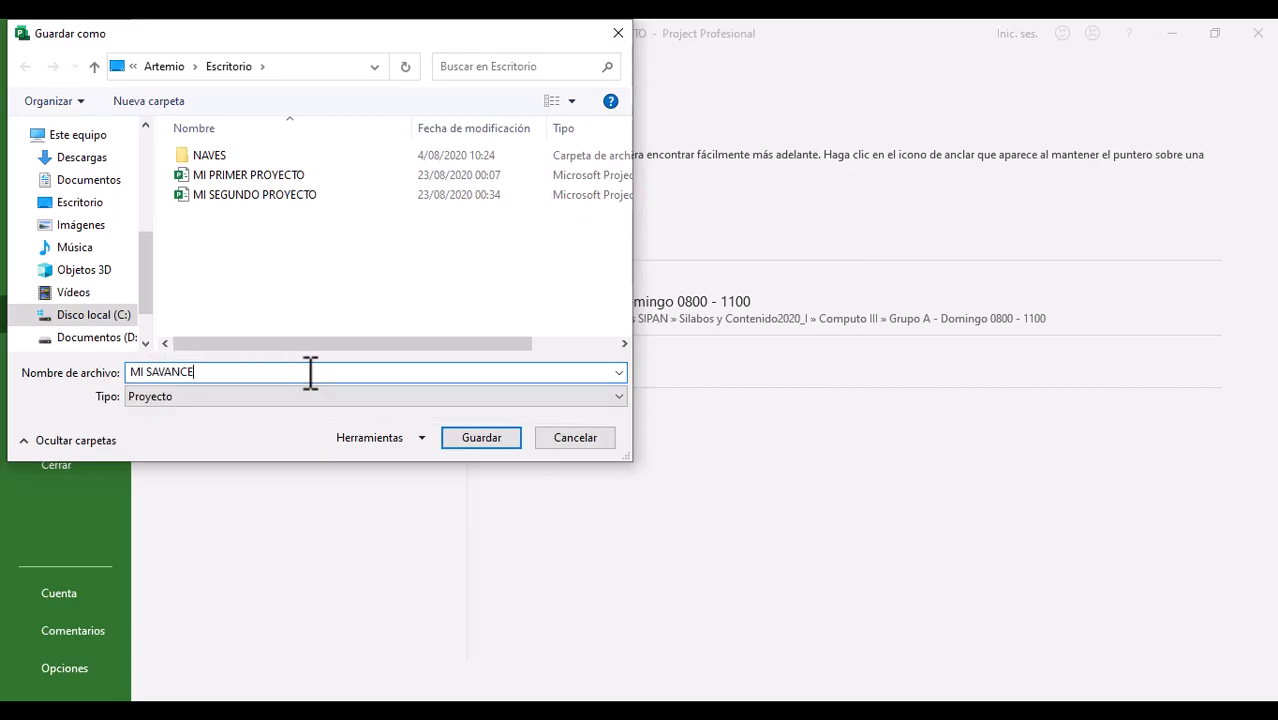
key(BackSpace)
key(BackSpace)
key(BackSpace)
key(BackSpace)
key(BackSpace)
key(BackSpace)
key(BackSpace)
key(BackSpace)
key(BackSpace)
text(AVANCE DEL PROYECTO DE MS PROJECT)
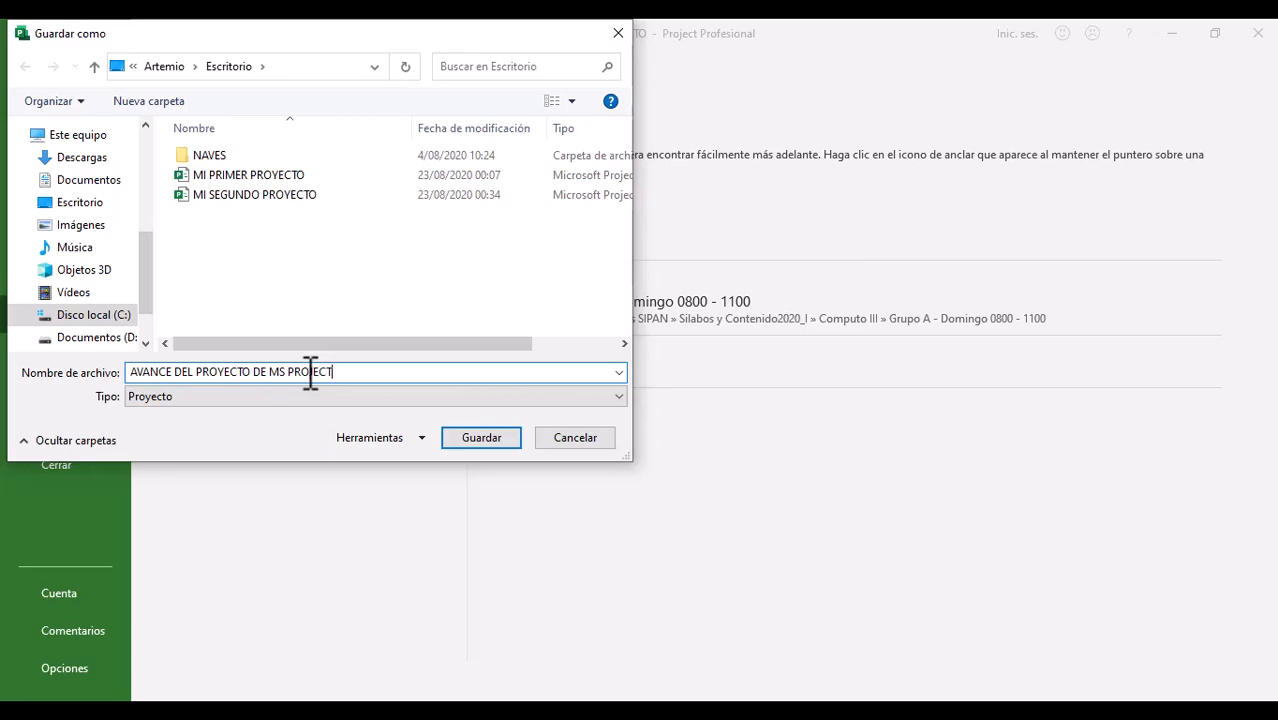
key(Return)
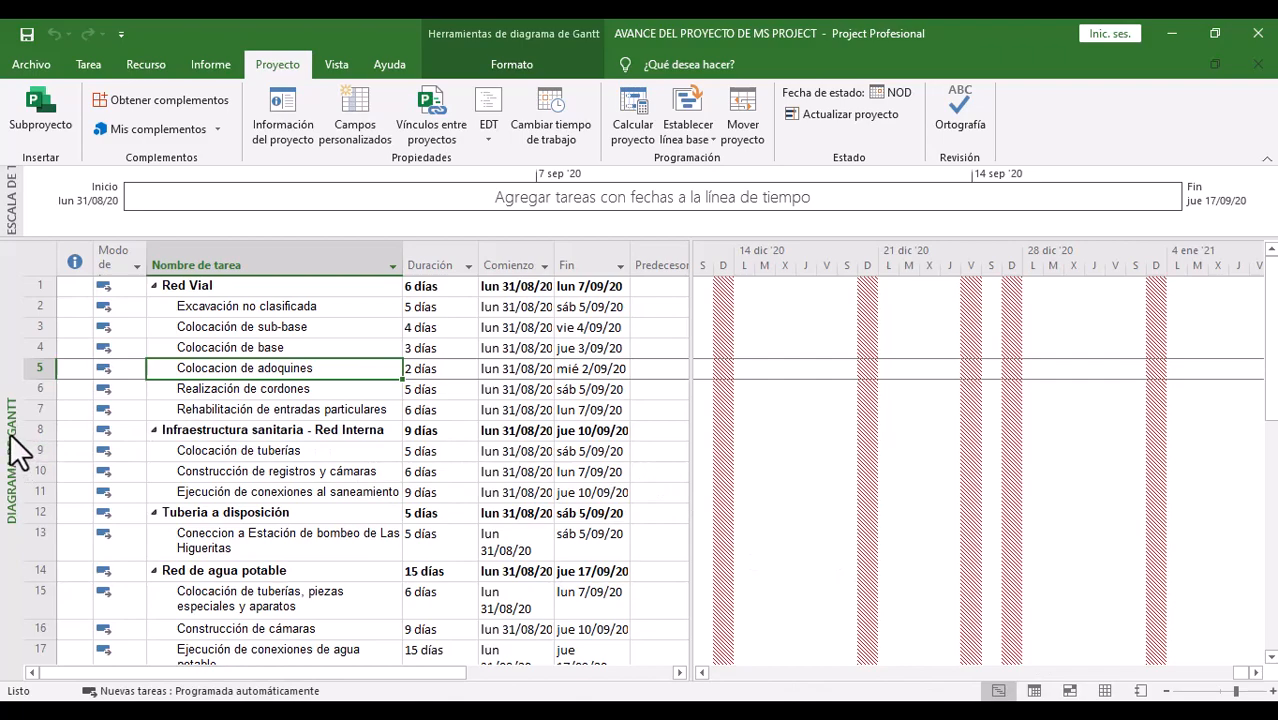
Step: Examine the task bars from 31 August 2020 onward in the Gantt chart at different zoom levels
drag(932, 676, 832, 672)
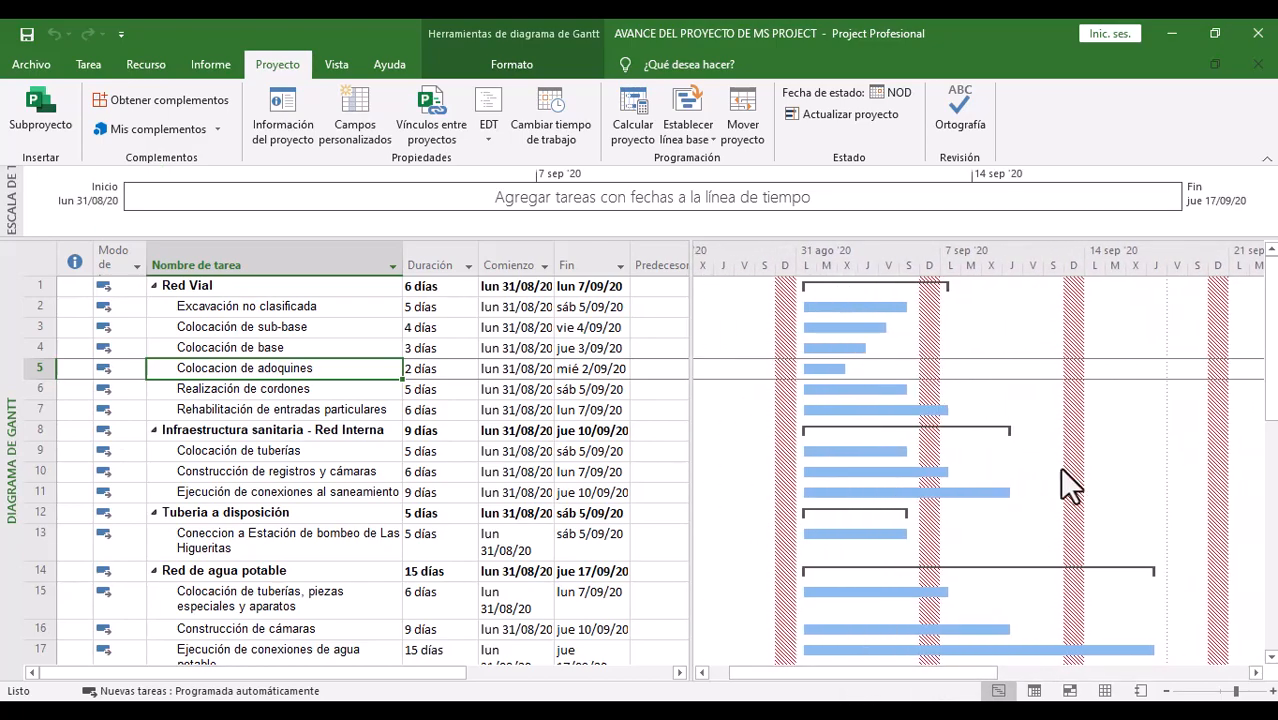
drag(1237, 692, 1220, 697)
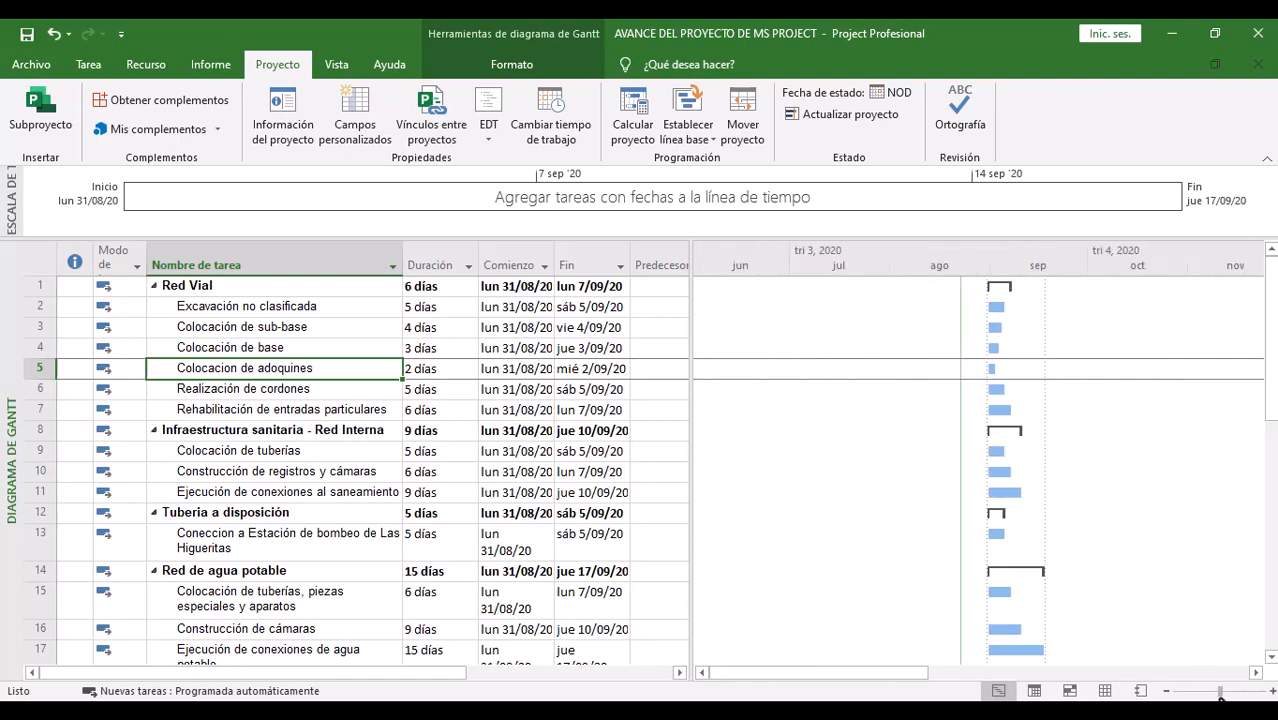
click(1272, 691)
click(1272, 691)
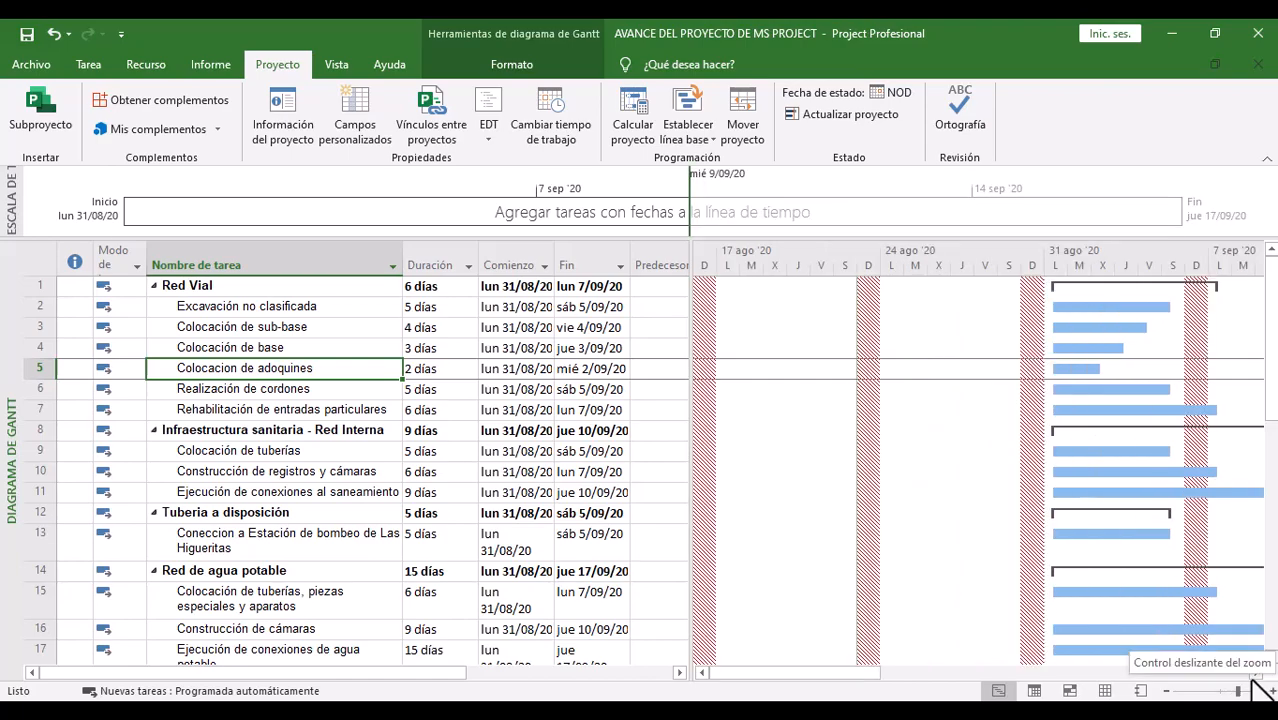
click(1254, 673)
click(1254, 673)
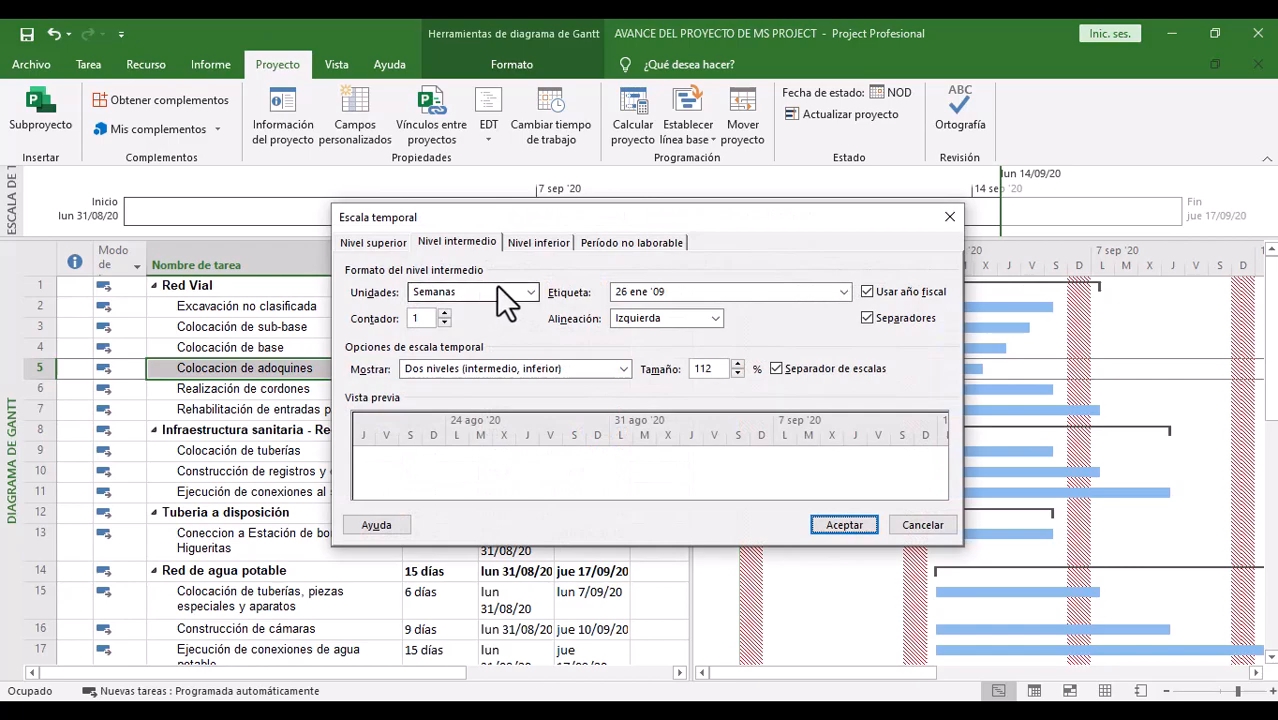
Step: Try to set the timescale's middle tier units to Meses and its bottom tier units to Semanas
click(393, 243)
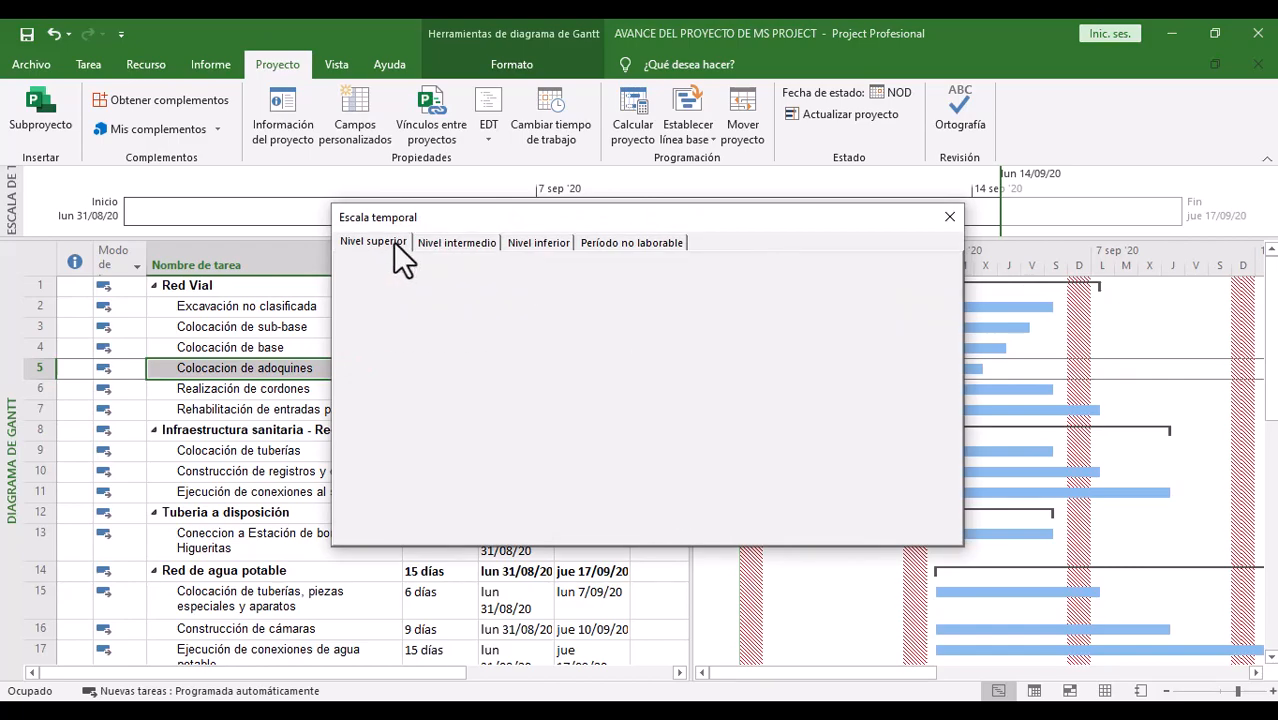
click(450, 241)
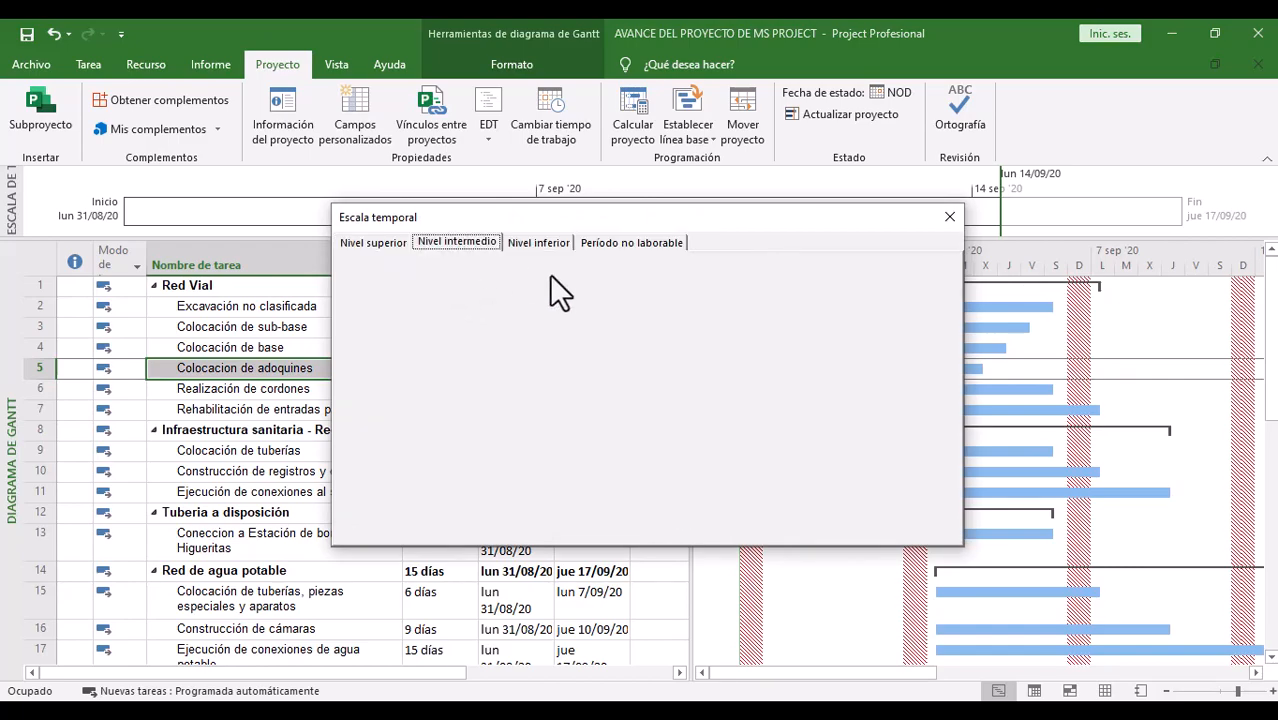
click(528, 292)
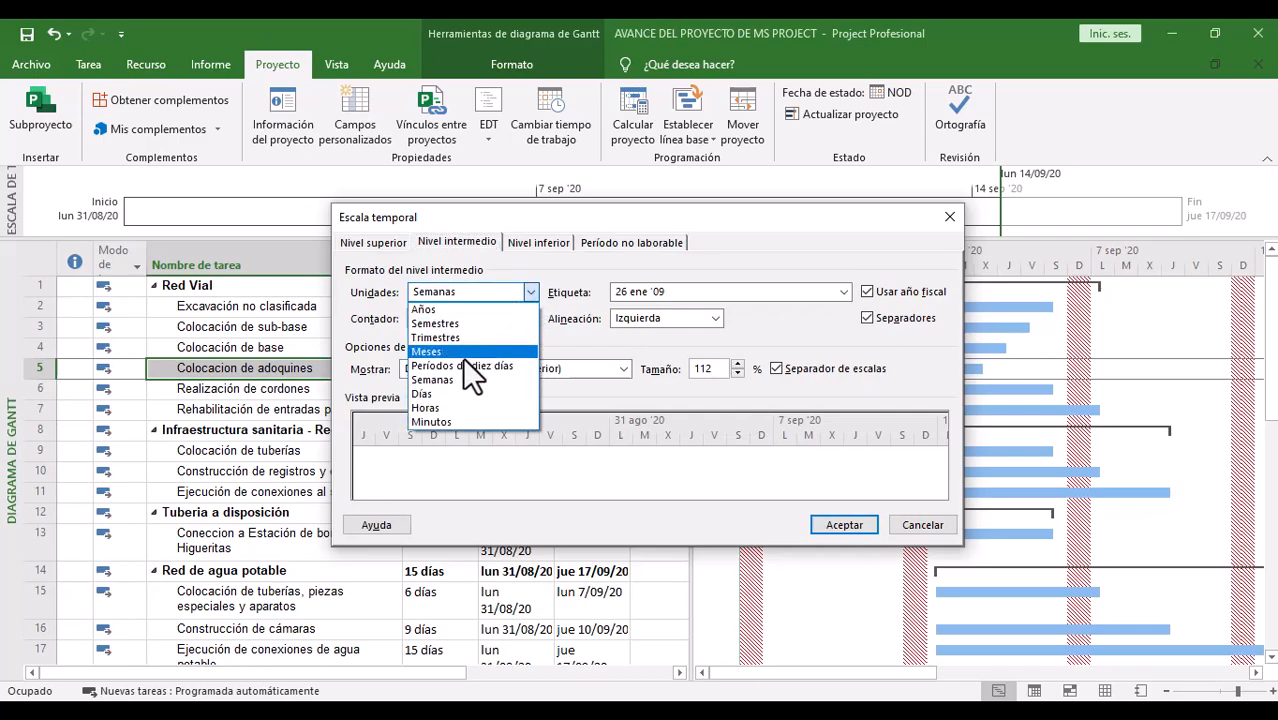
click(441, 352)
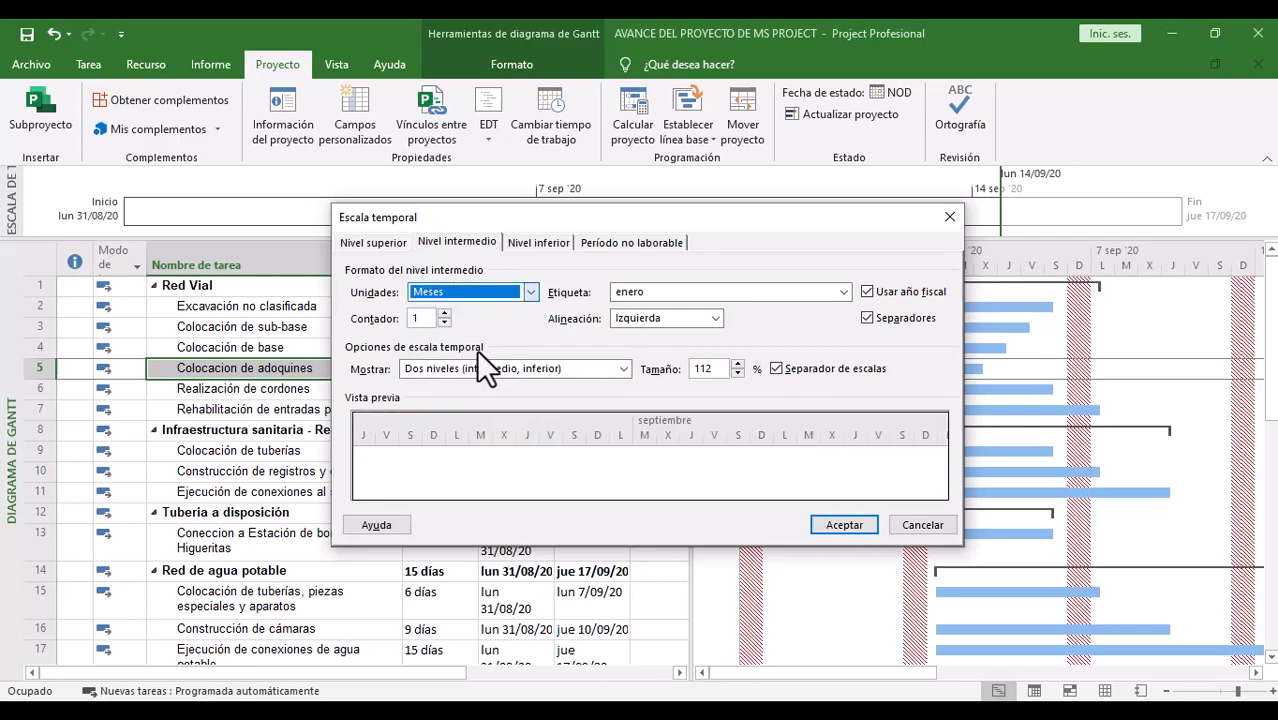
click(531, 241)
click(505, 292)
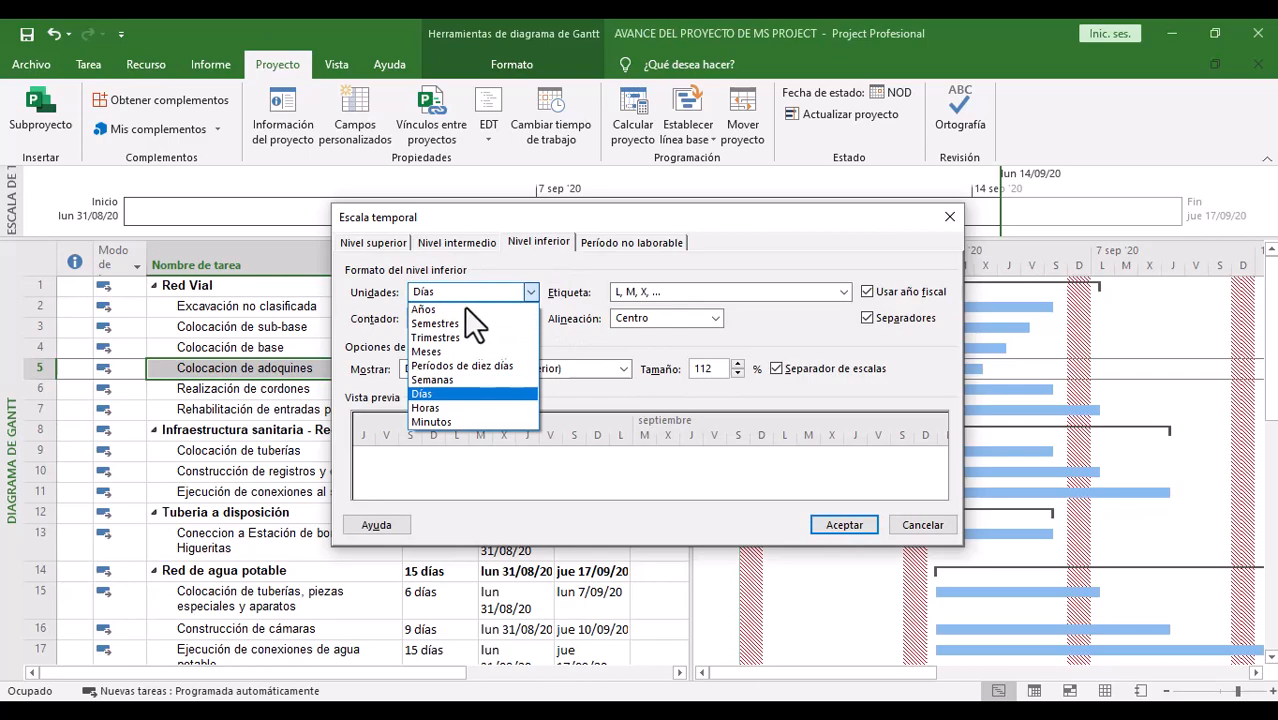
click(435, 379)
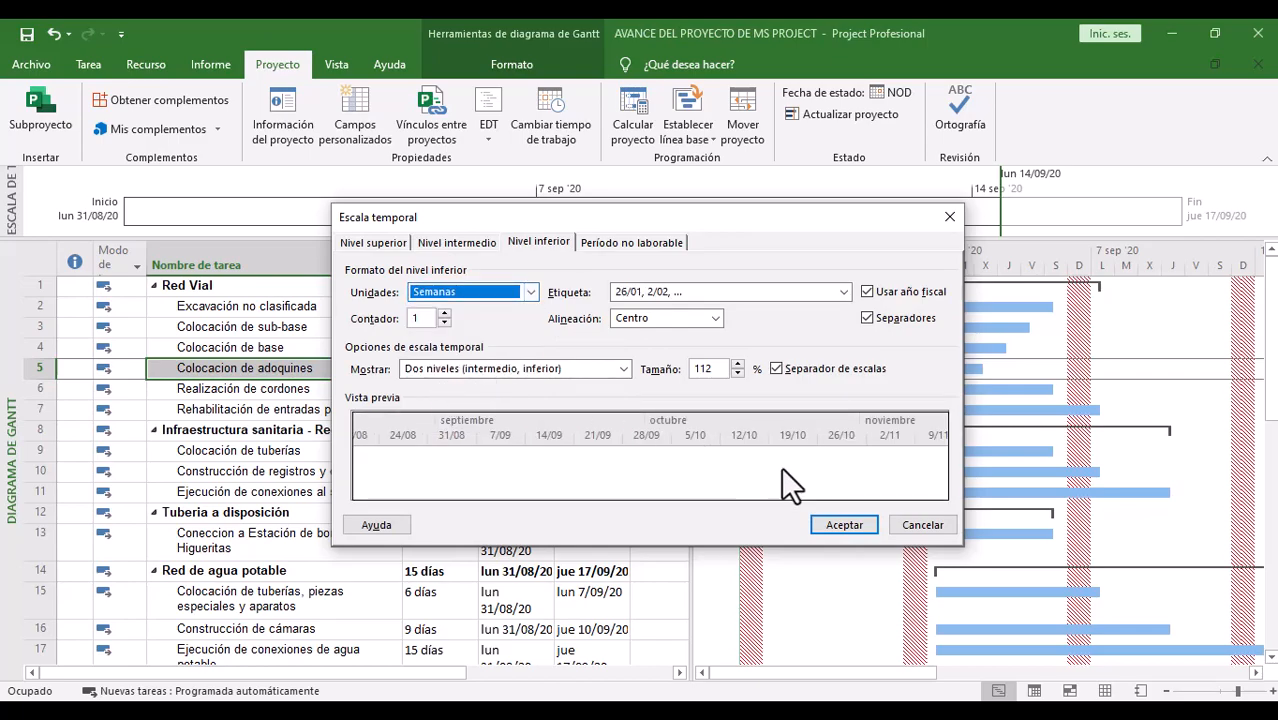
click(842, 522)
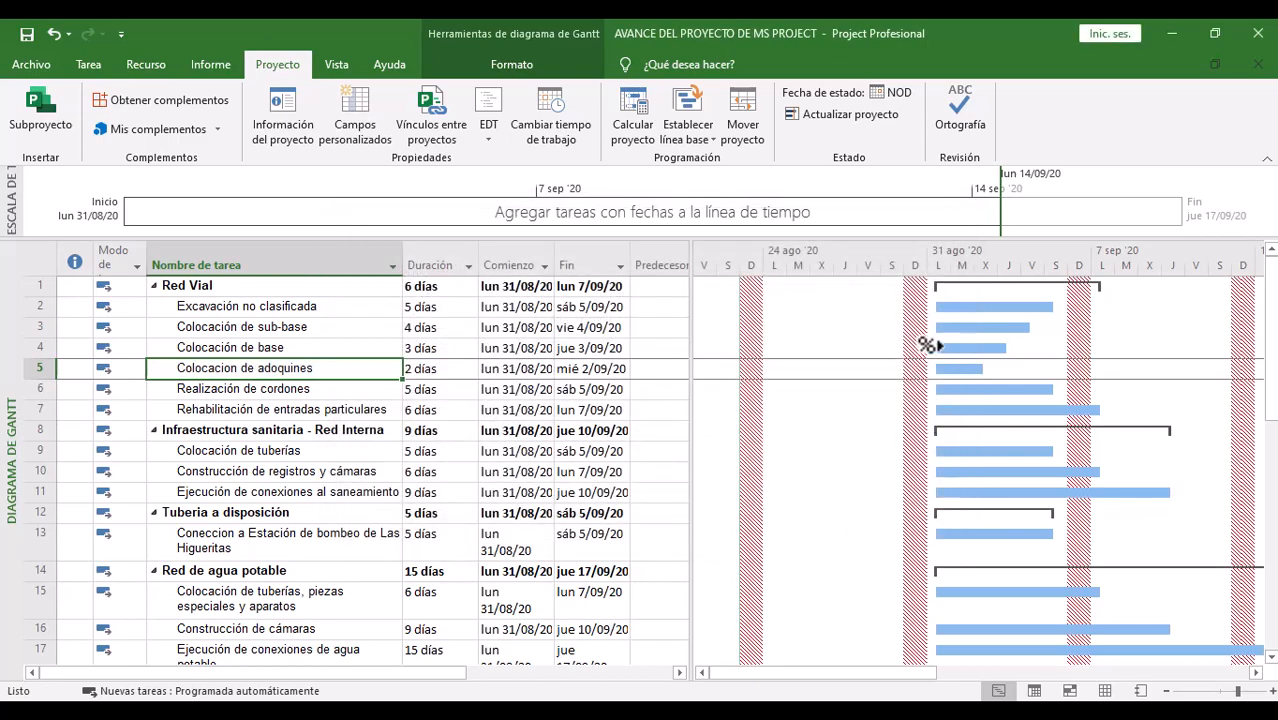
Step: Change the Gantt timescale so the middle tier uses Meses and the bottom tier uses Semanas, and apply it
double_click(977, 251)
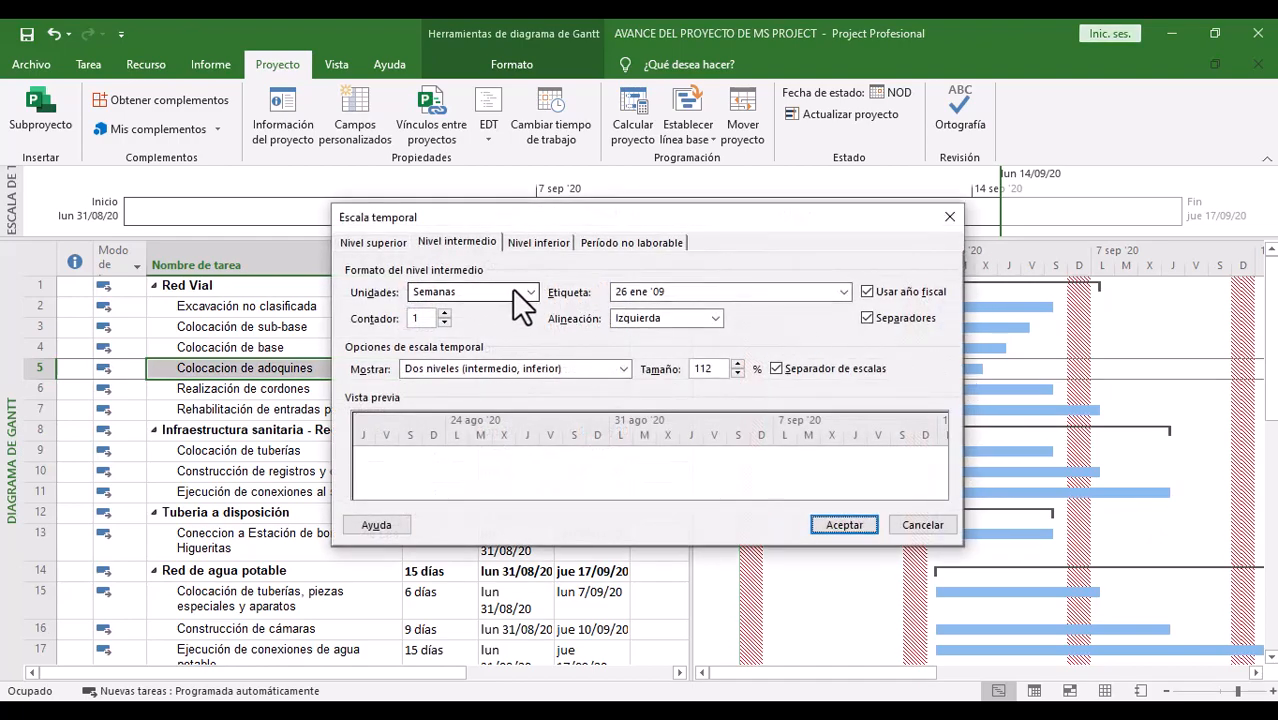
click(505, 292)
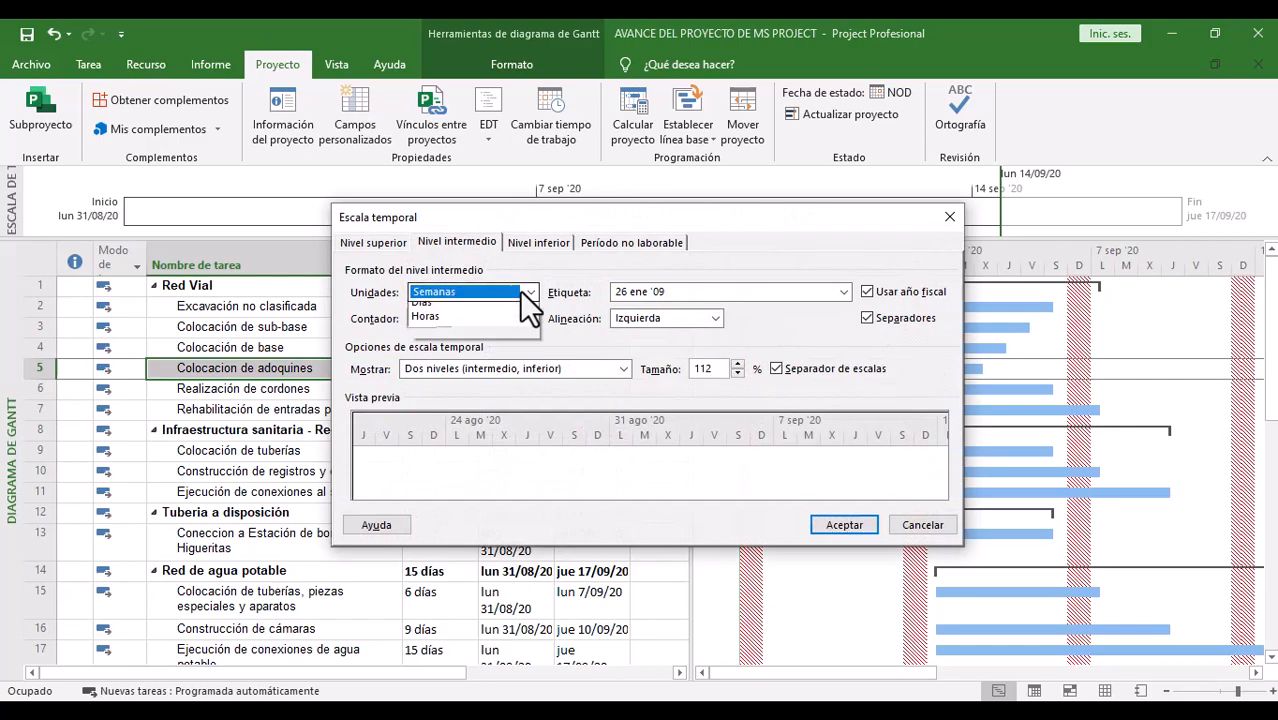
click(455, 350)
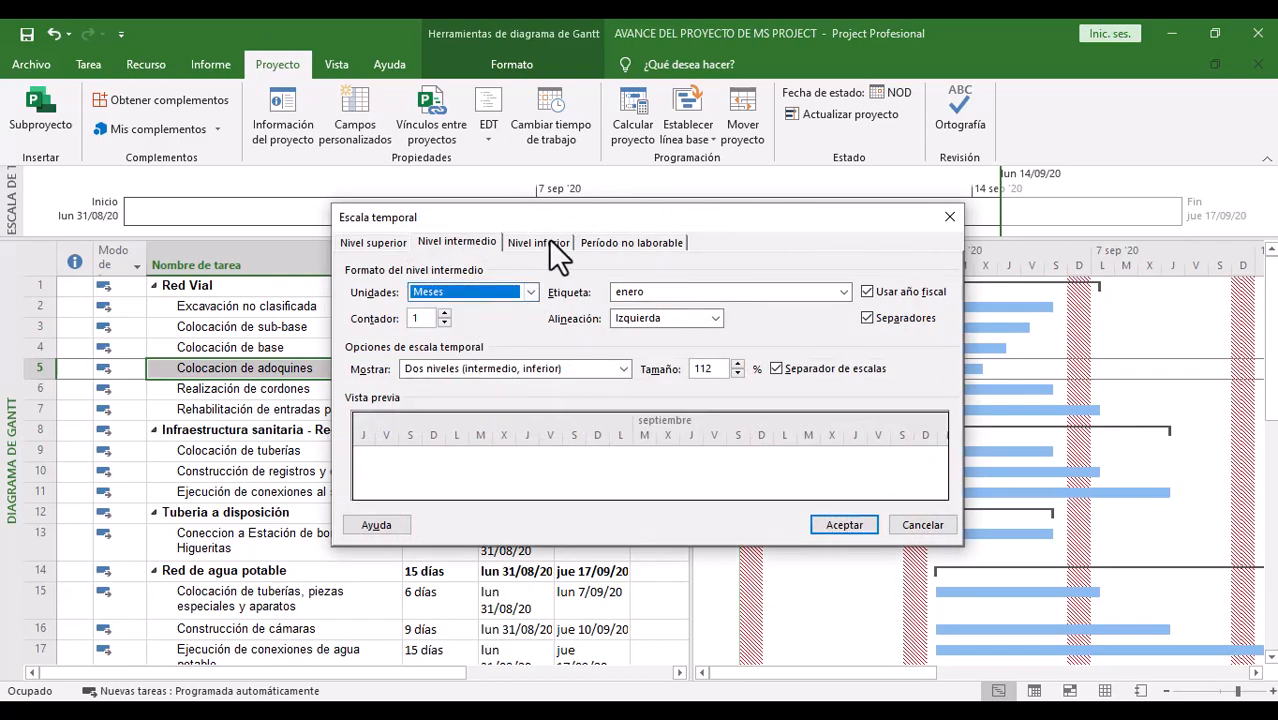
click(542, 242)
click(502, 291)
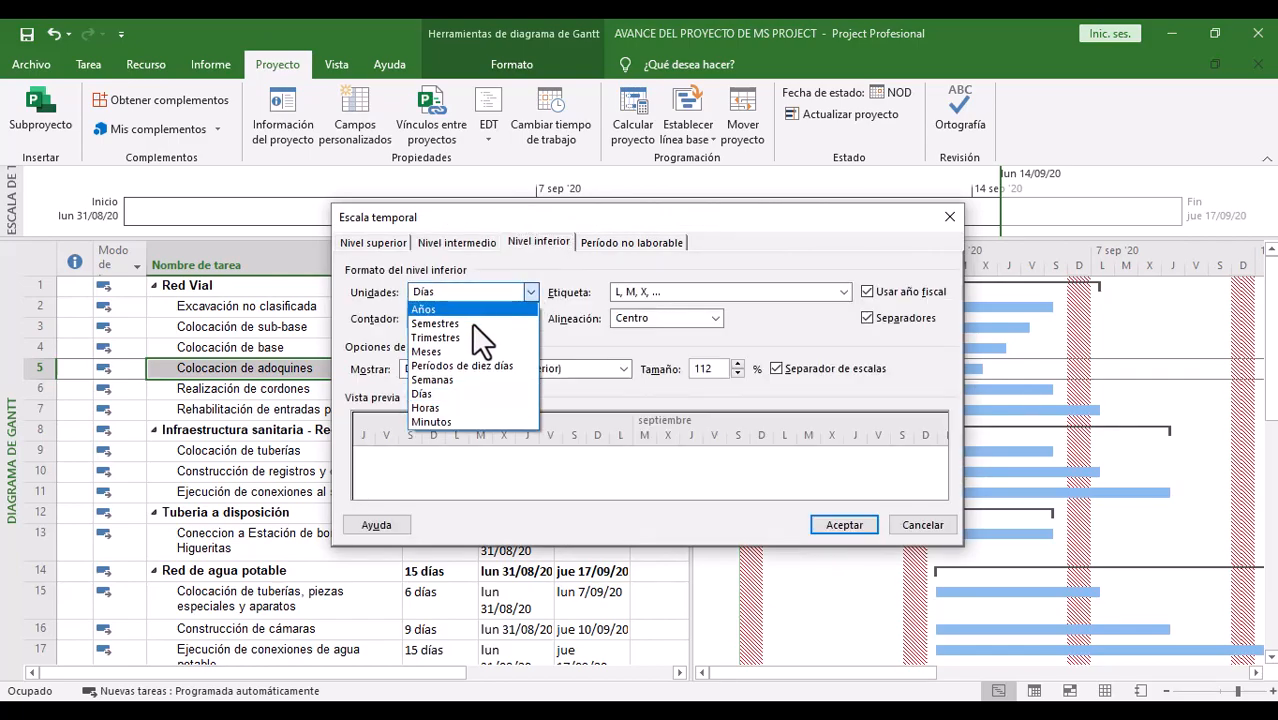
click(434, 381)
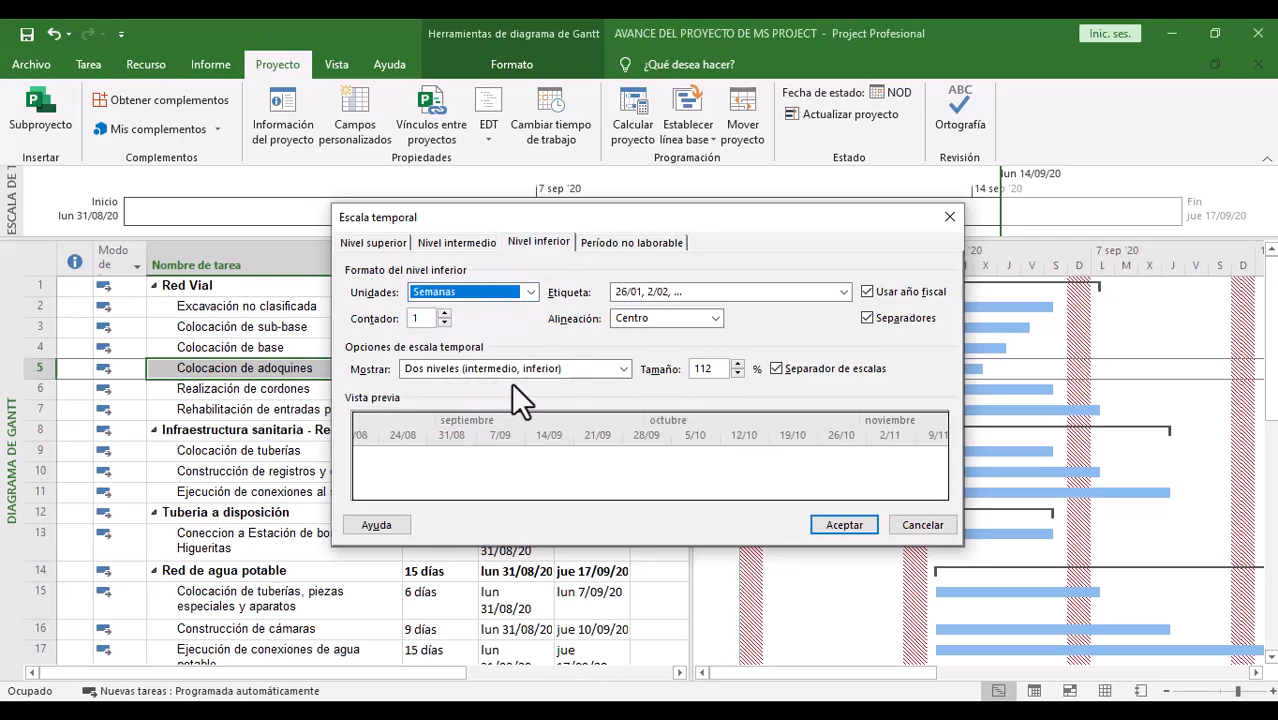
click(467, 243)
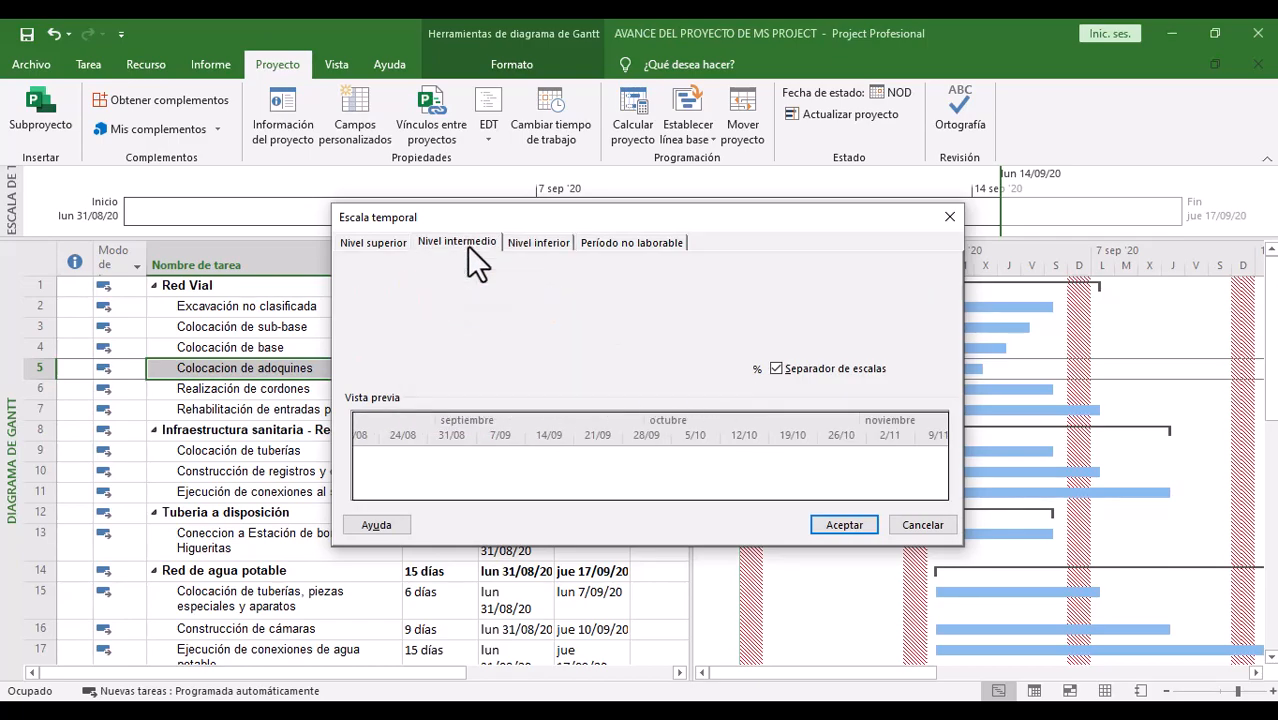
click(535, 245)
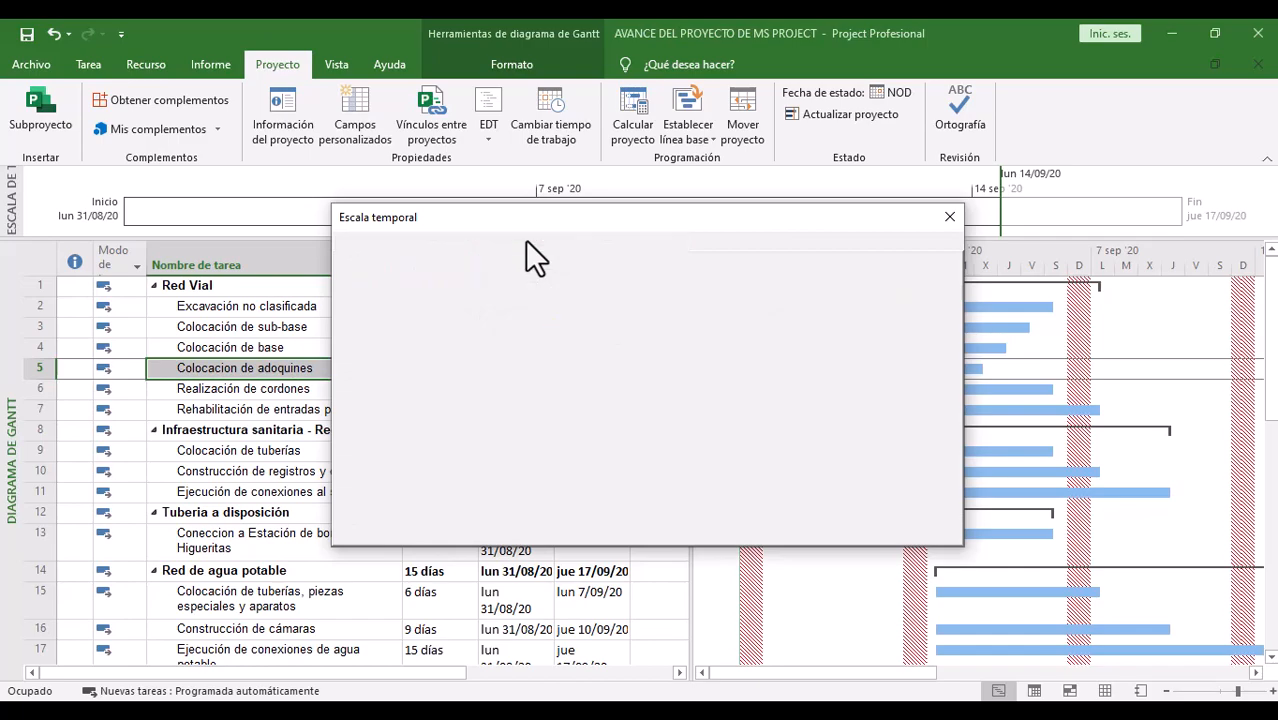
click(478, 243)
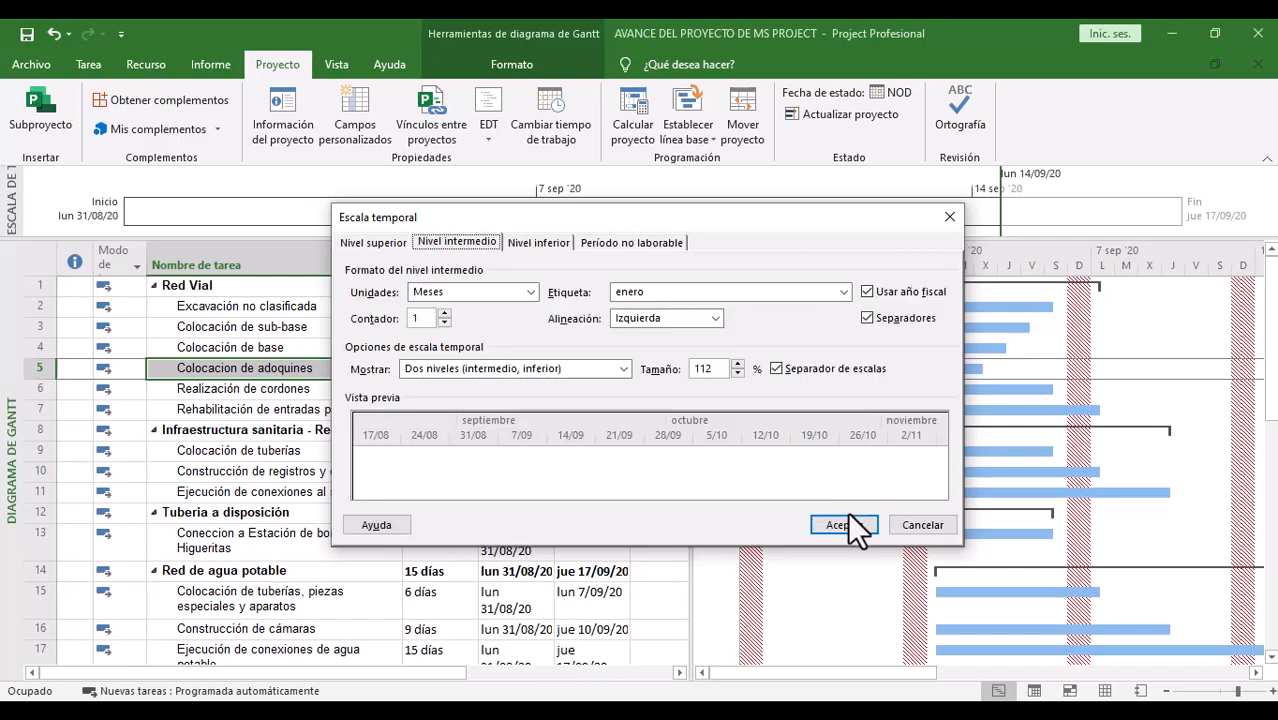
click(845, 524)
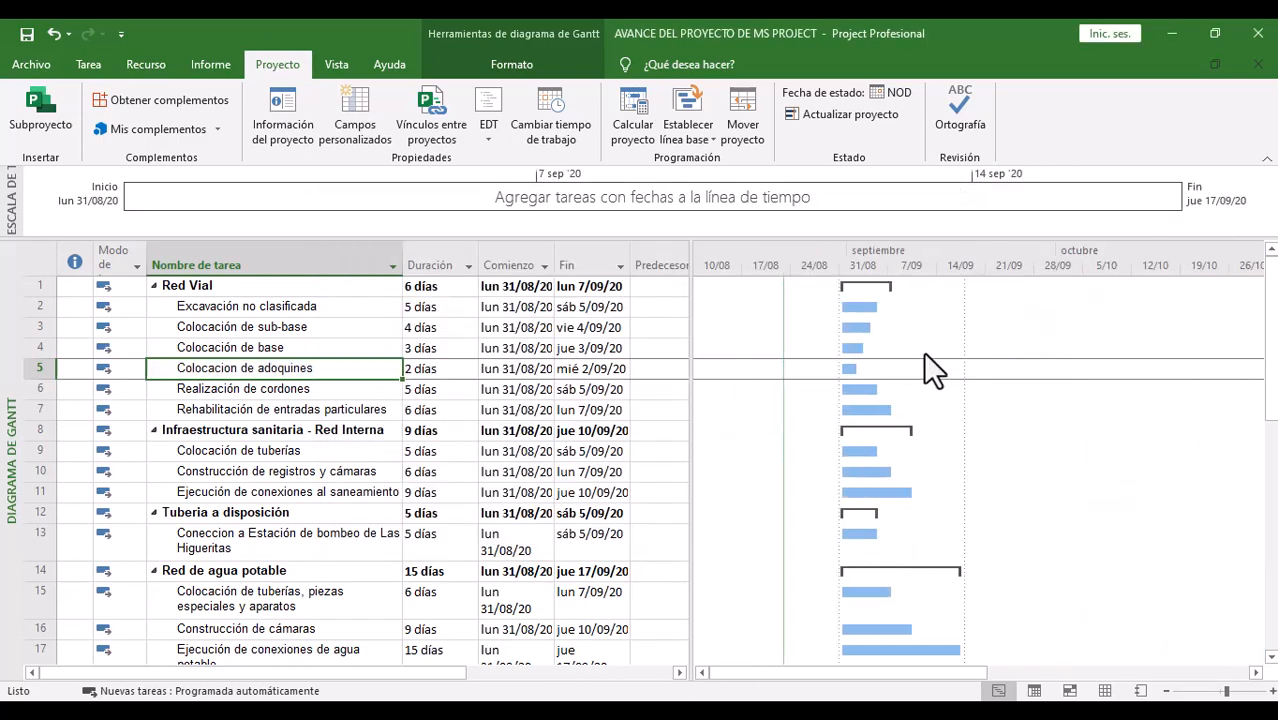
Step: Label the timescale's weekly bottom tier as semana 1, semana 2, ... (Desde el comienzo) and apply it
double_click(917, 256)
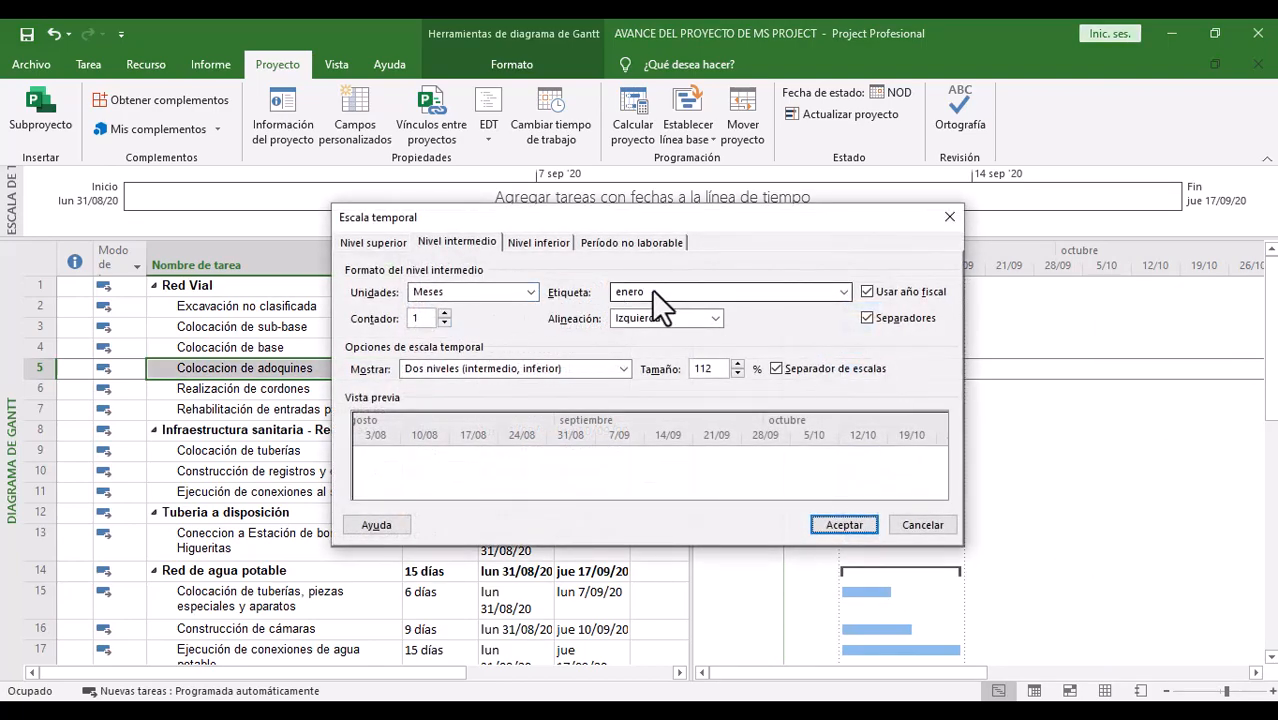
click(539, 242)
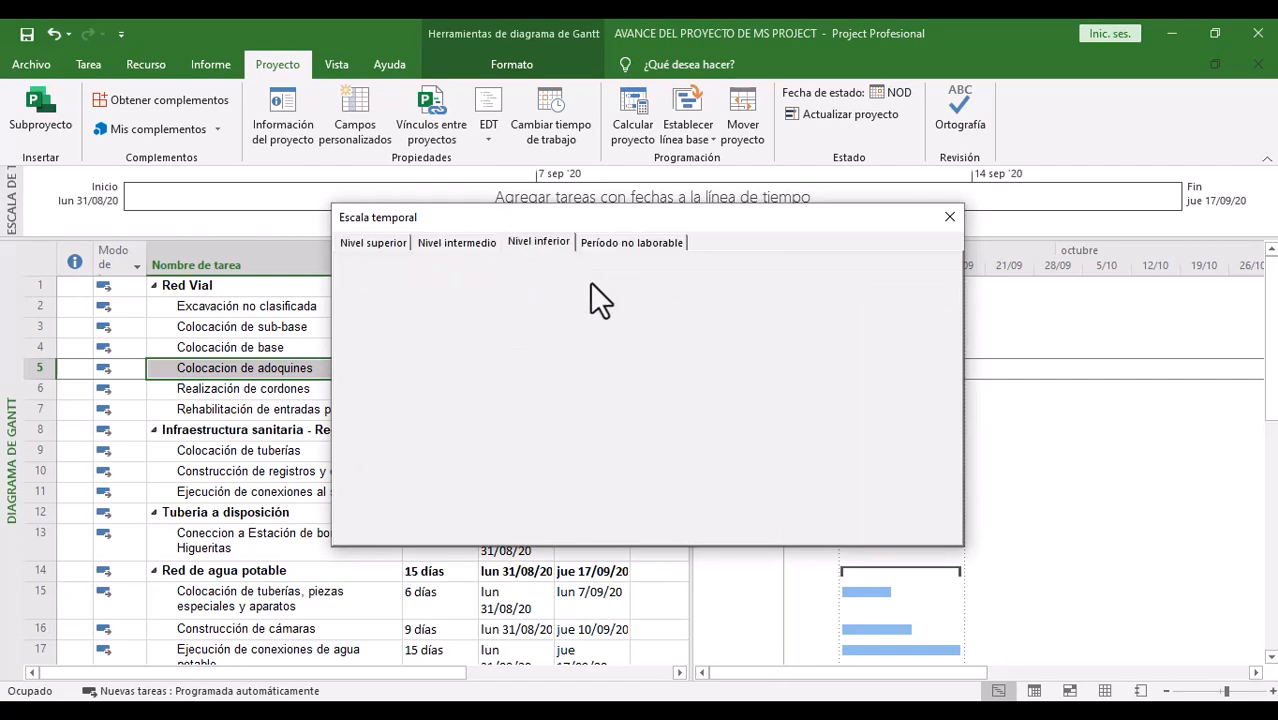
click(669, 294)
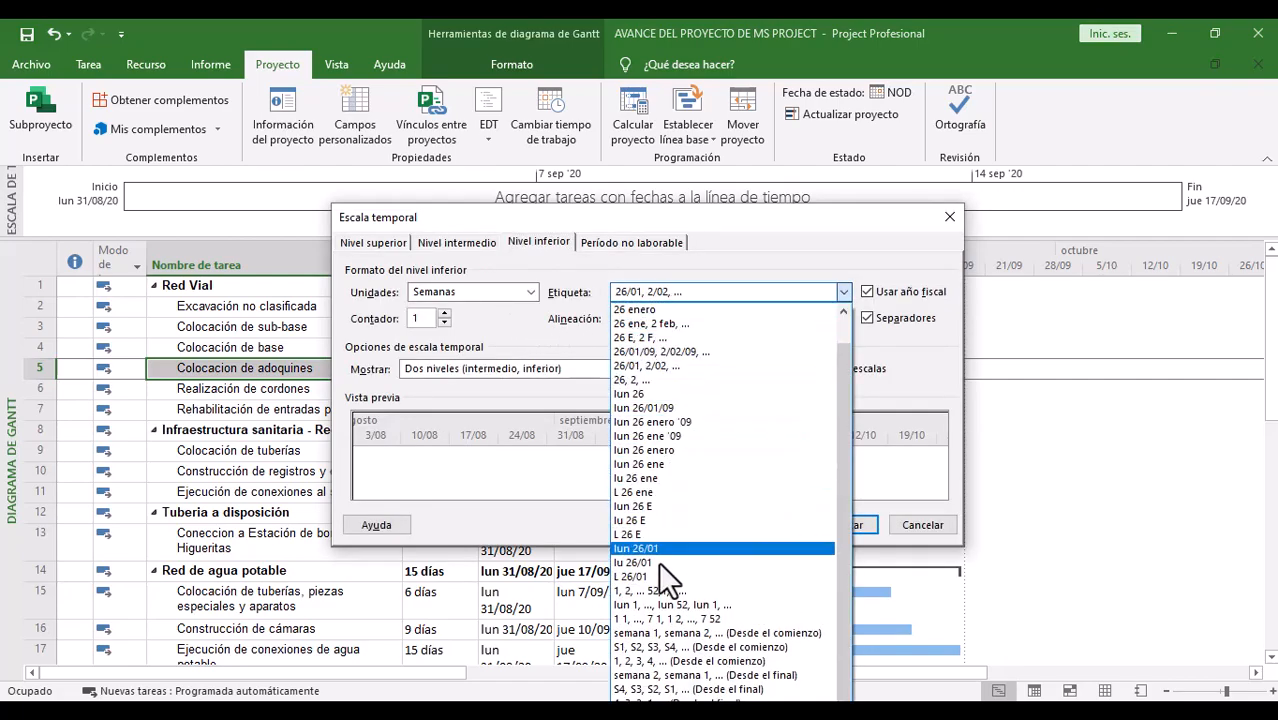
click(662, 629)
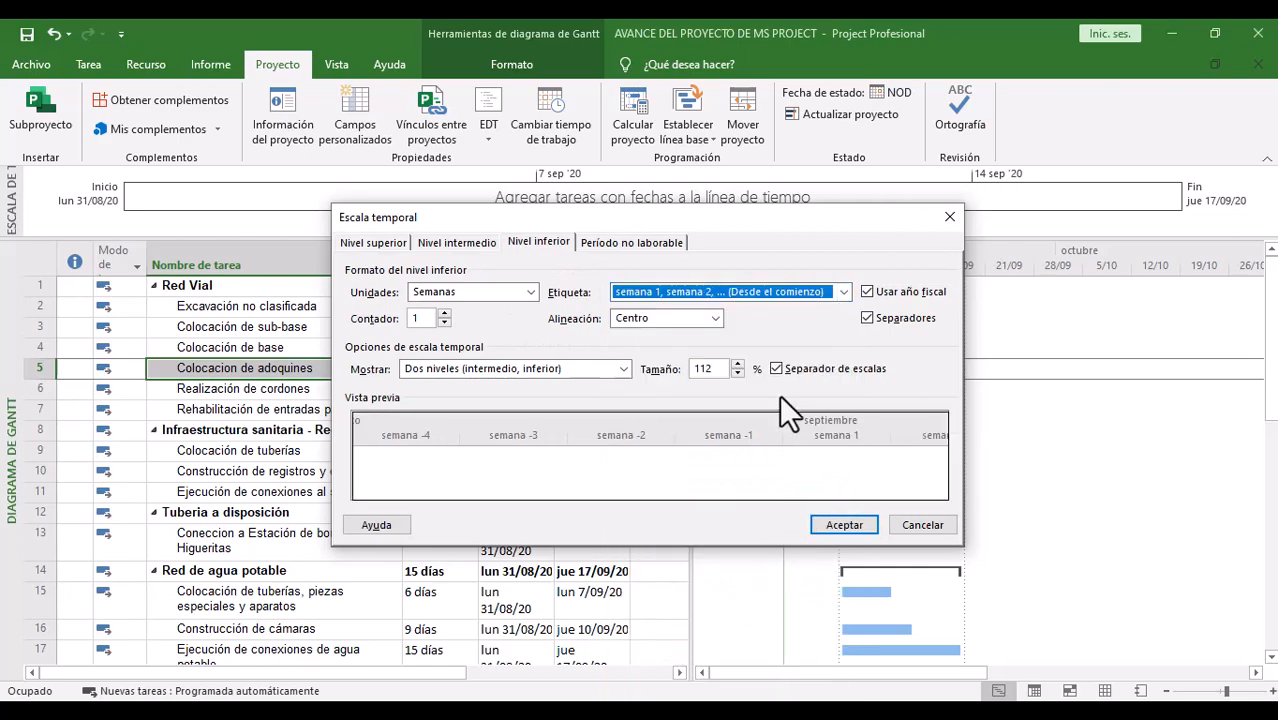
click(830, 524)
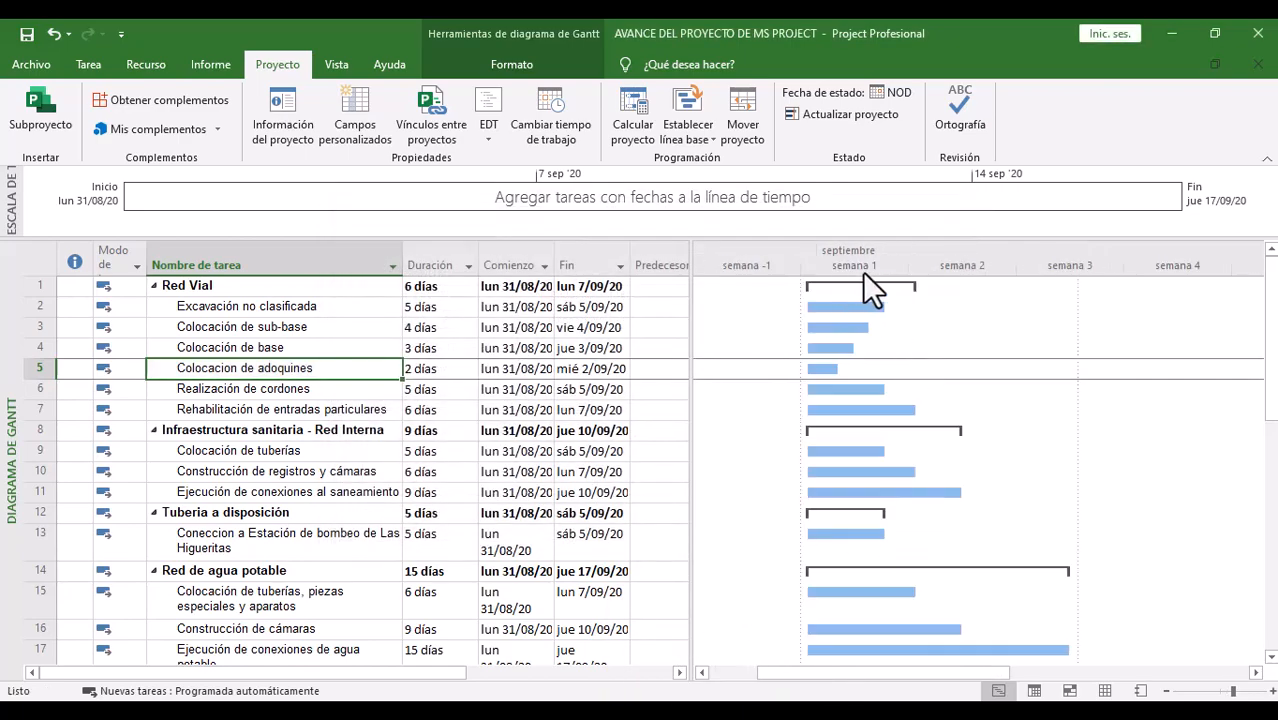
Step: Set the bottom tier's week label to S1, S2, S3, S4, ... (Desde el comienzo) and apply it to the timescale
double_click(897, 257)
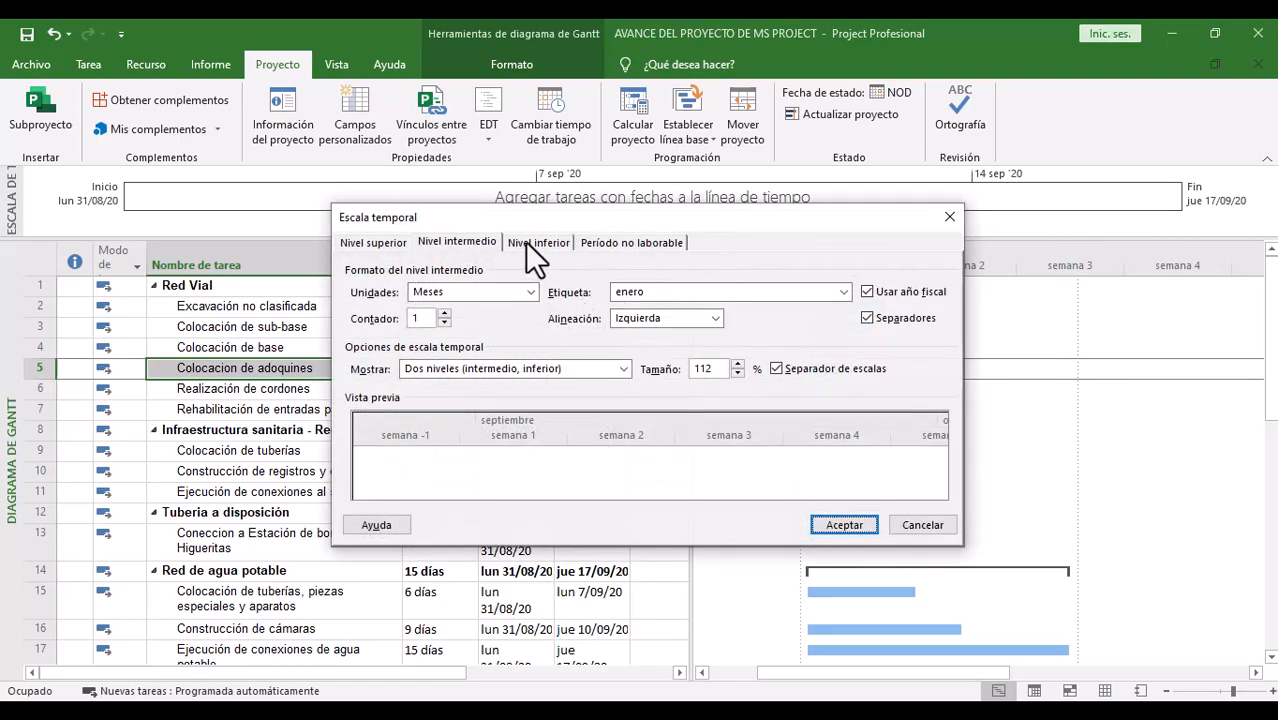
click(530, 243)
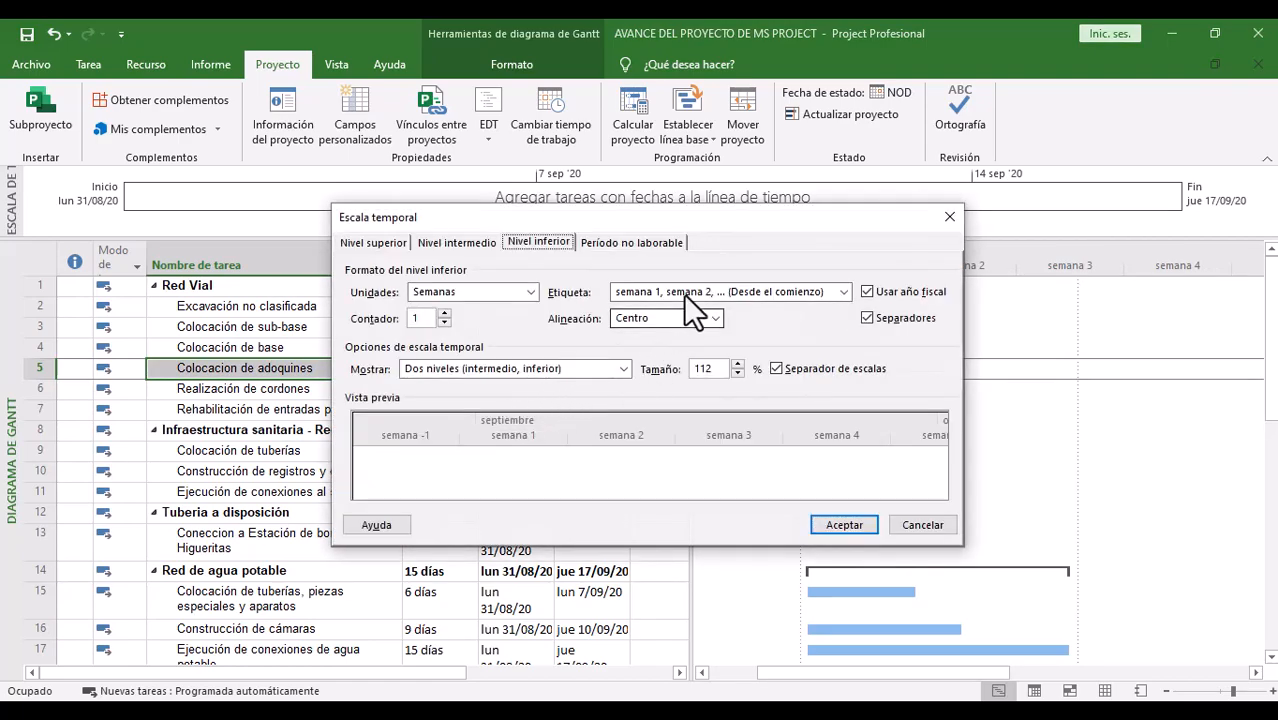
click(684, 293)
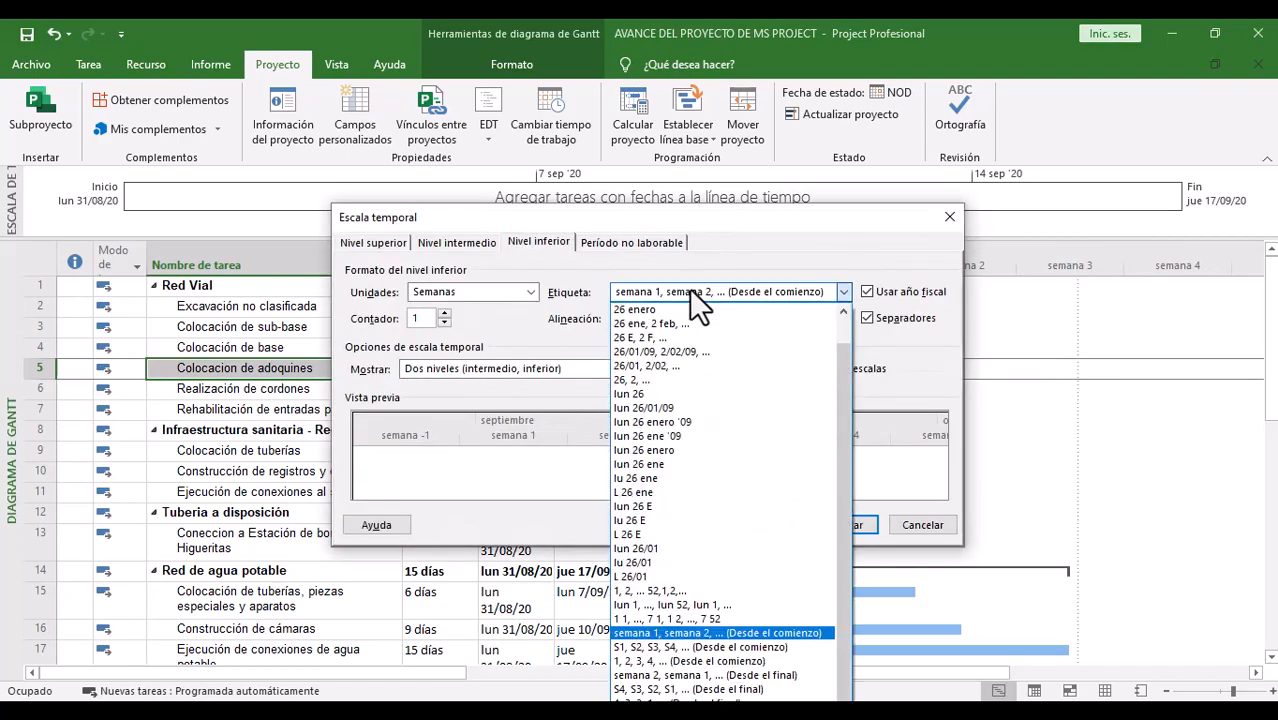
click(667, 647)
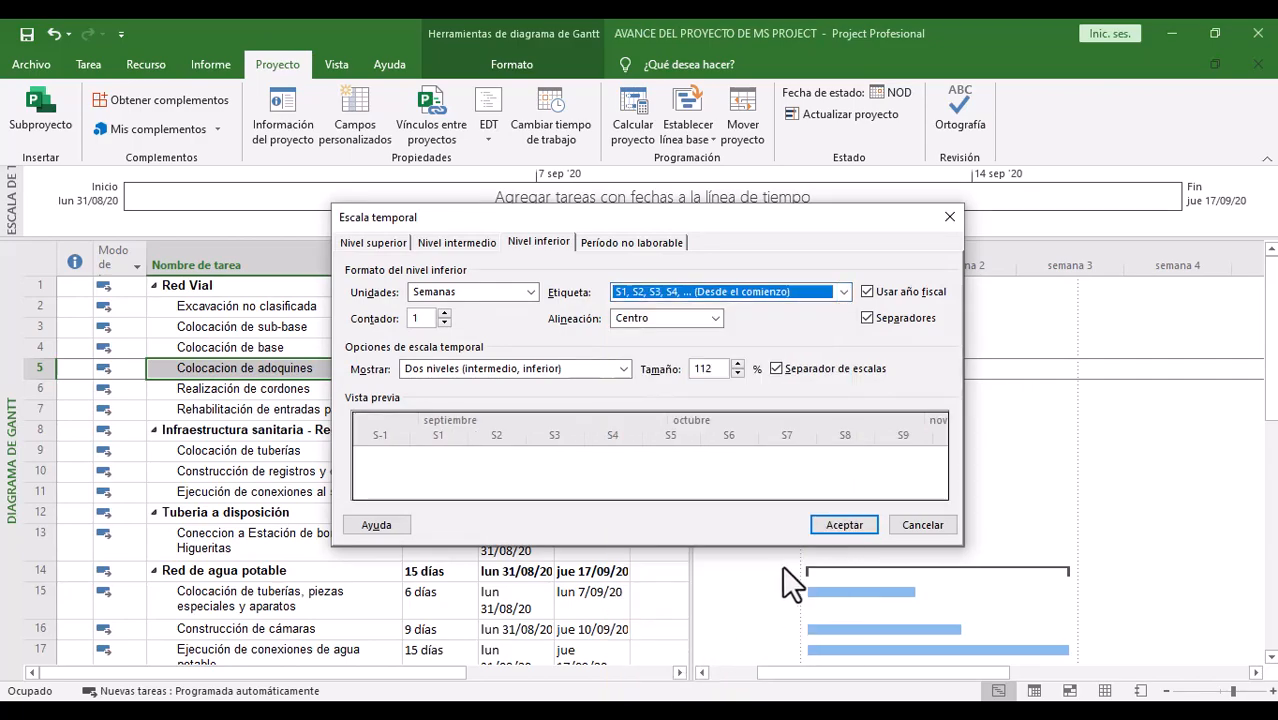
click(843, 525)
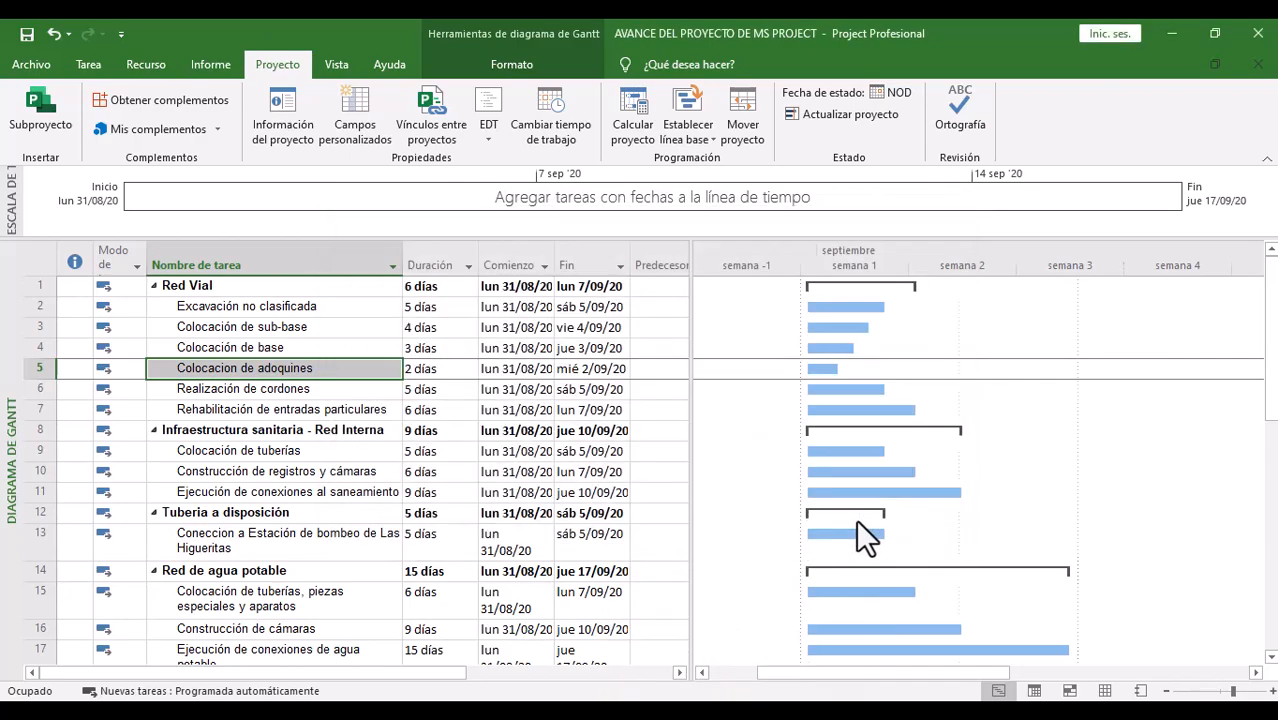
Step: Show the timescale with Tres niveles (superior, intermedio, inferior) and apply it
double_click(900, 252)
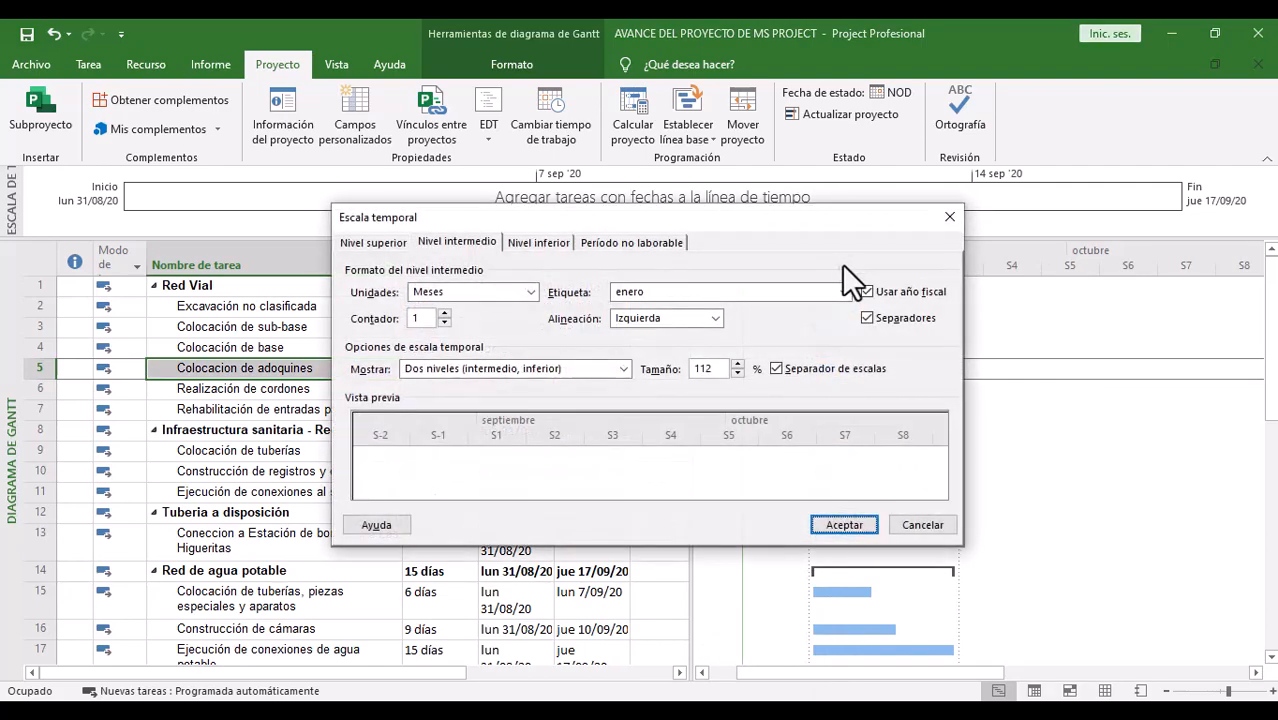
click(499, 369)
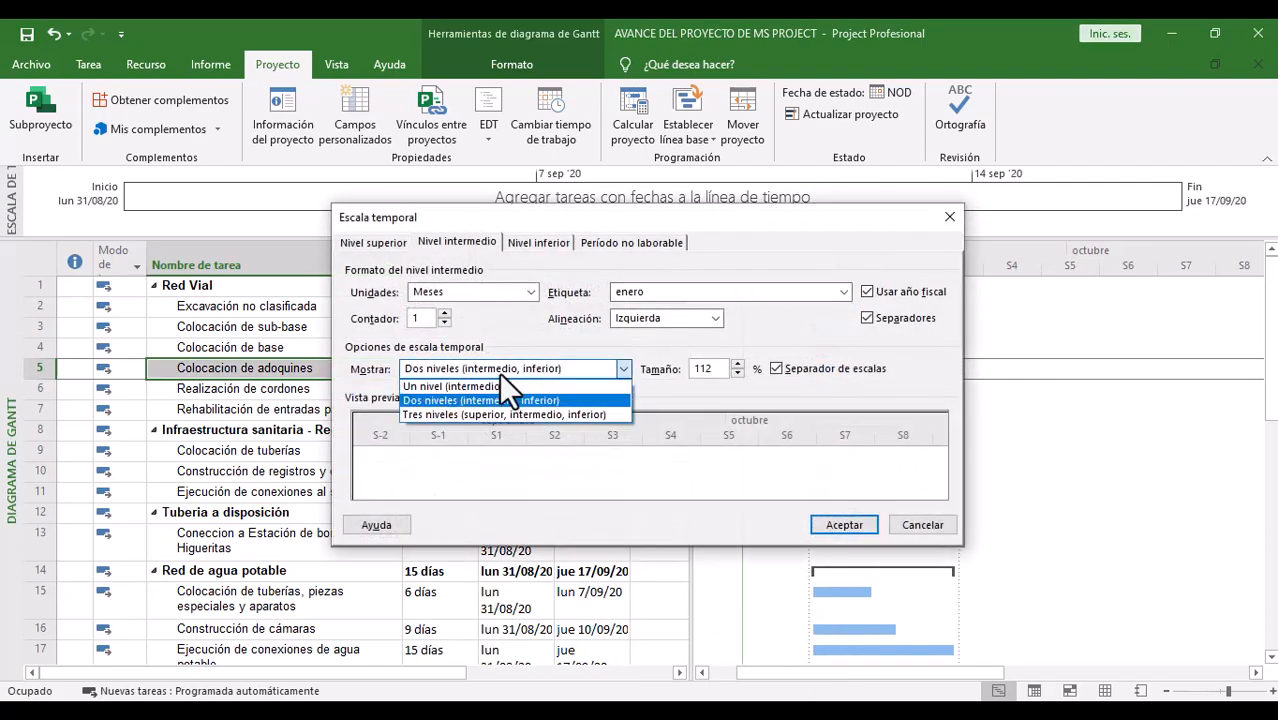
click(471, 414)
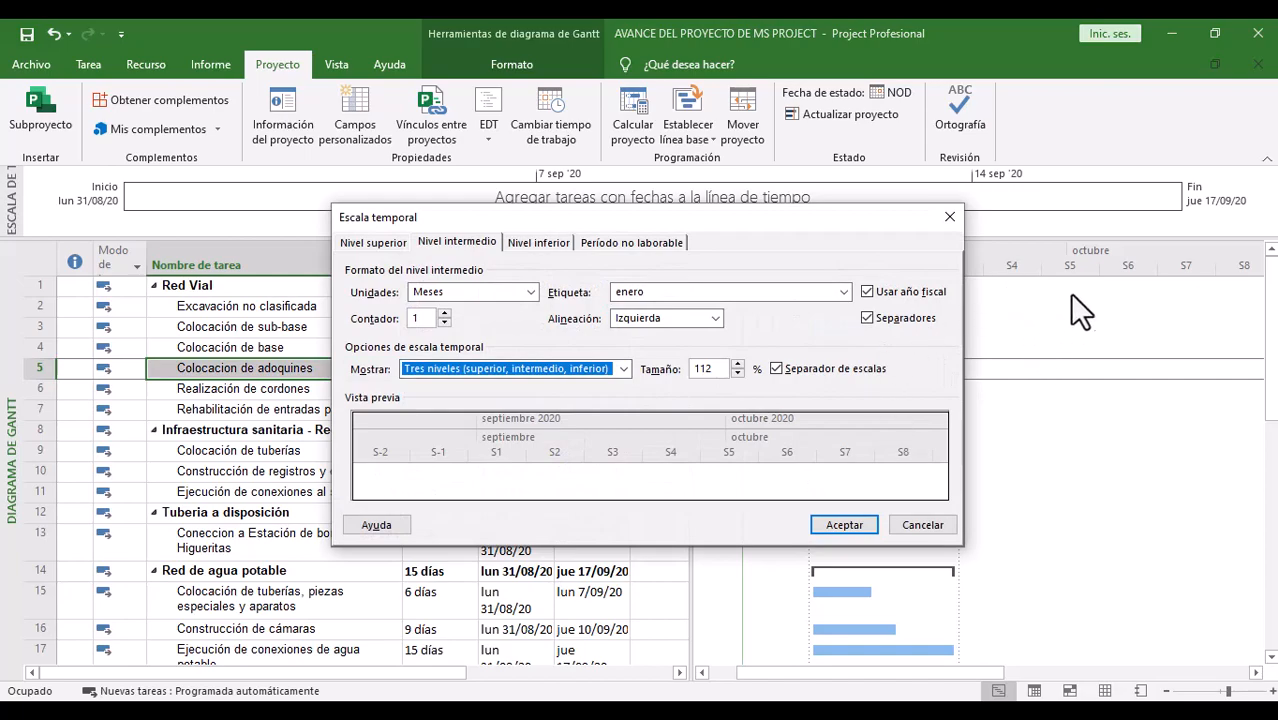
click(844, 525)
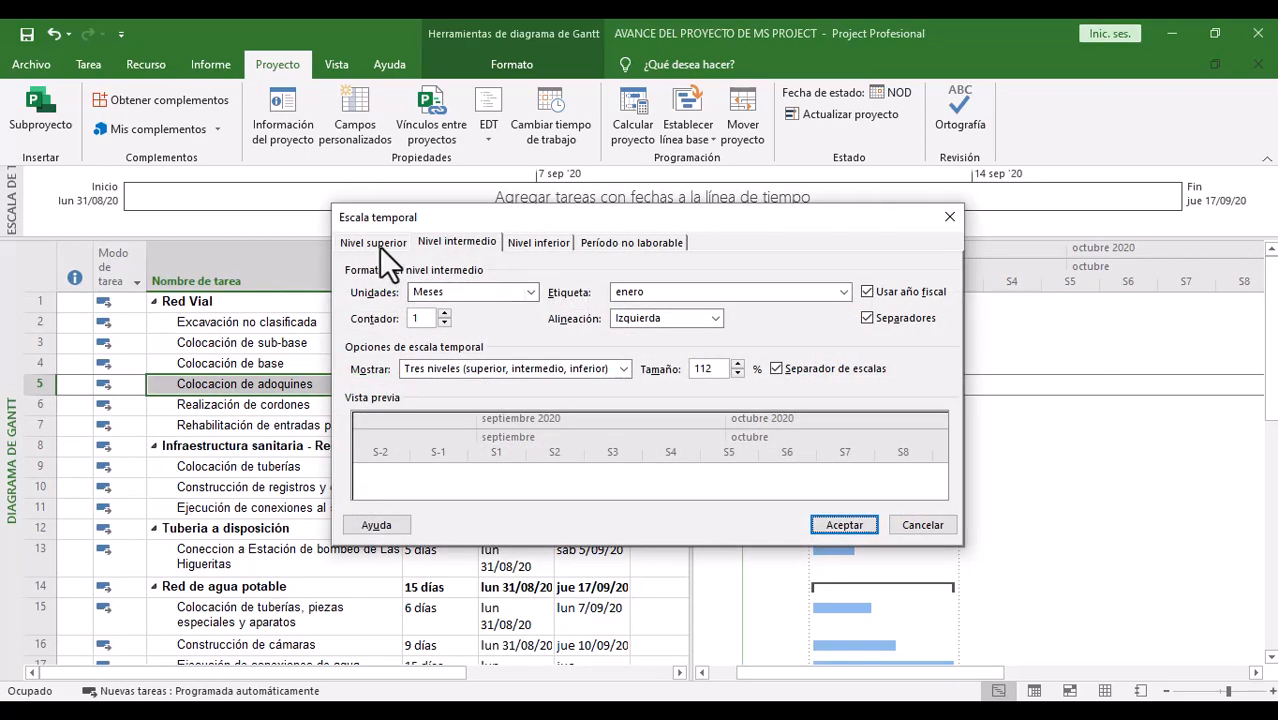
Step: Set the units of the timescale's top tier to Años and apply it
click(379, 246)
click(494, 289)
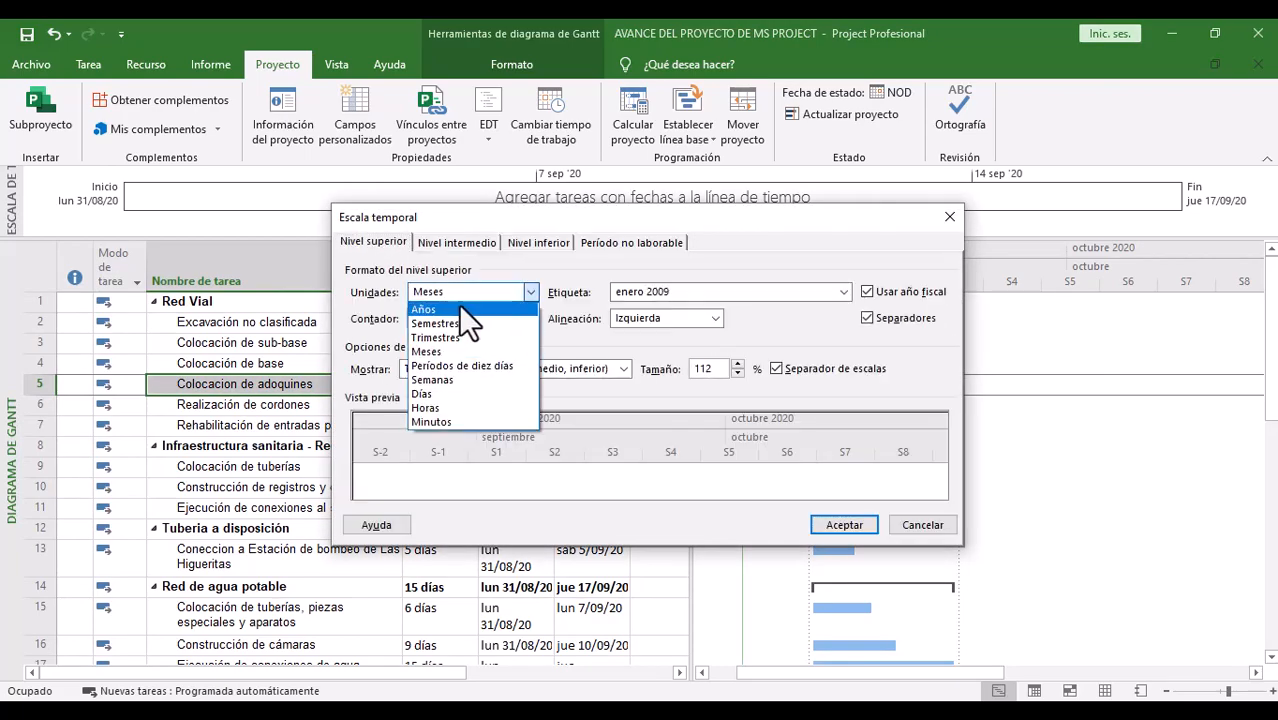
click(458, 307)
click(828, 527)
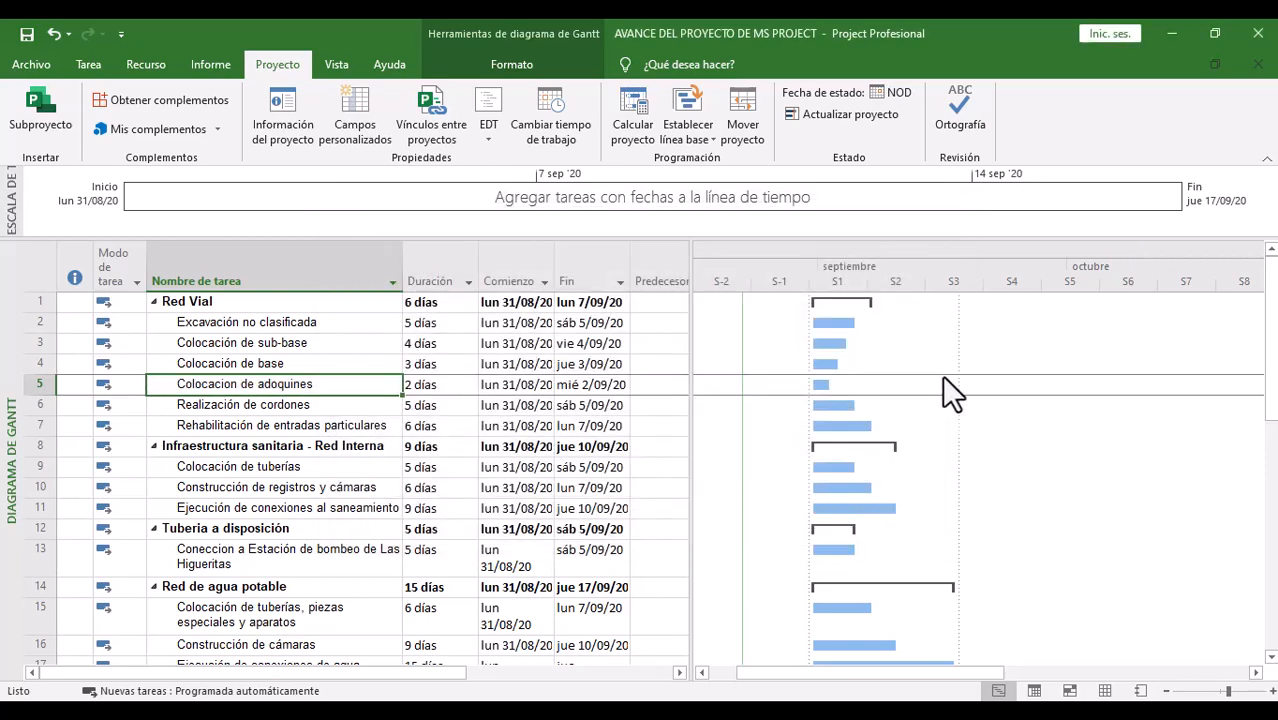
Step: Rescale the Gantt chart to months over seven-day intervals and limit its timescale to Dos niveles (intermedio, inferior)
click(1201, 690)
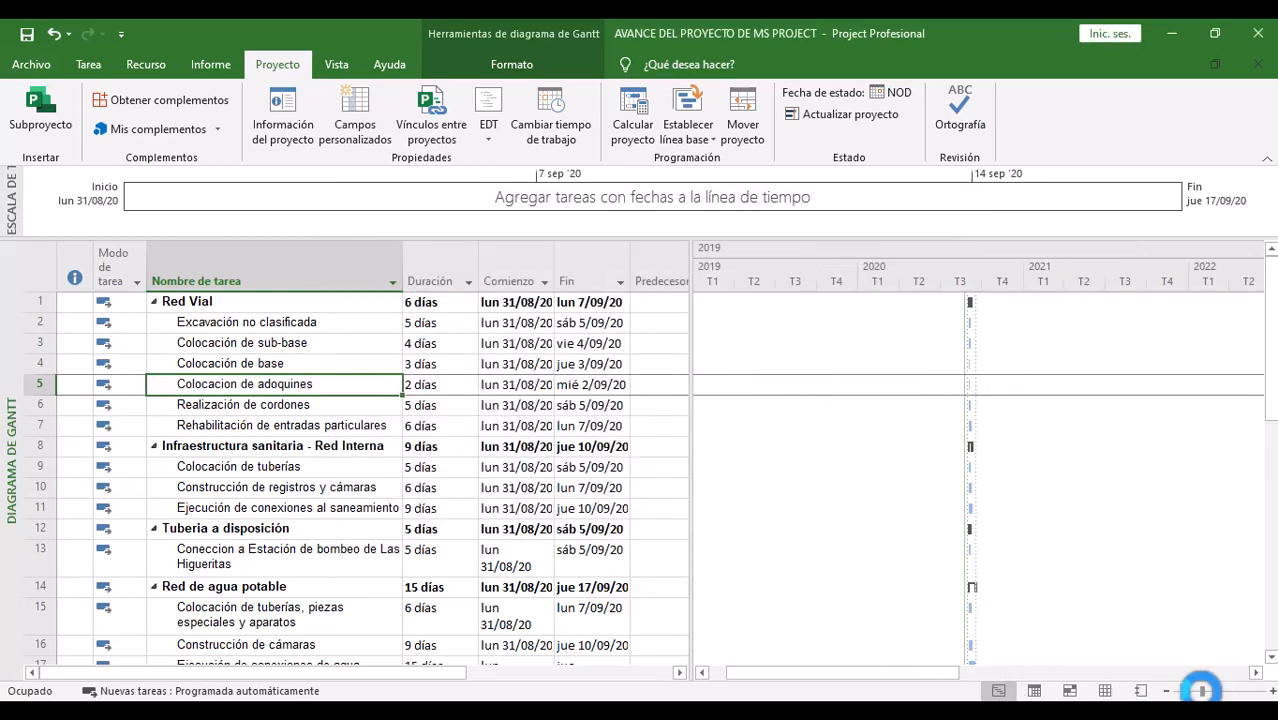
click(1212, 690)
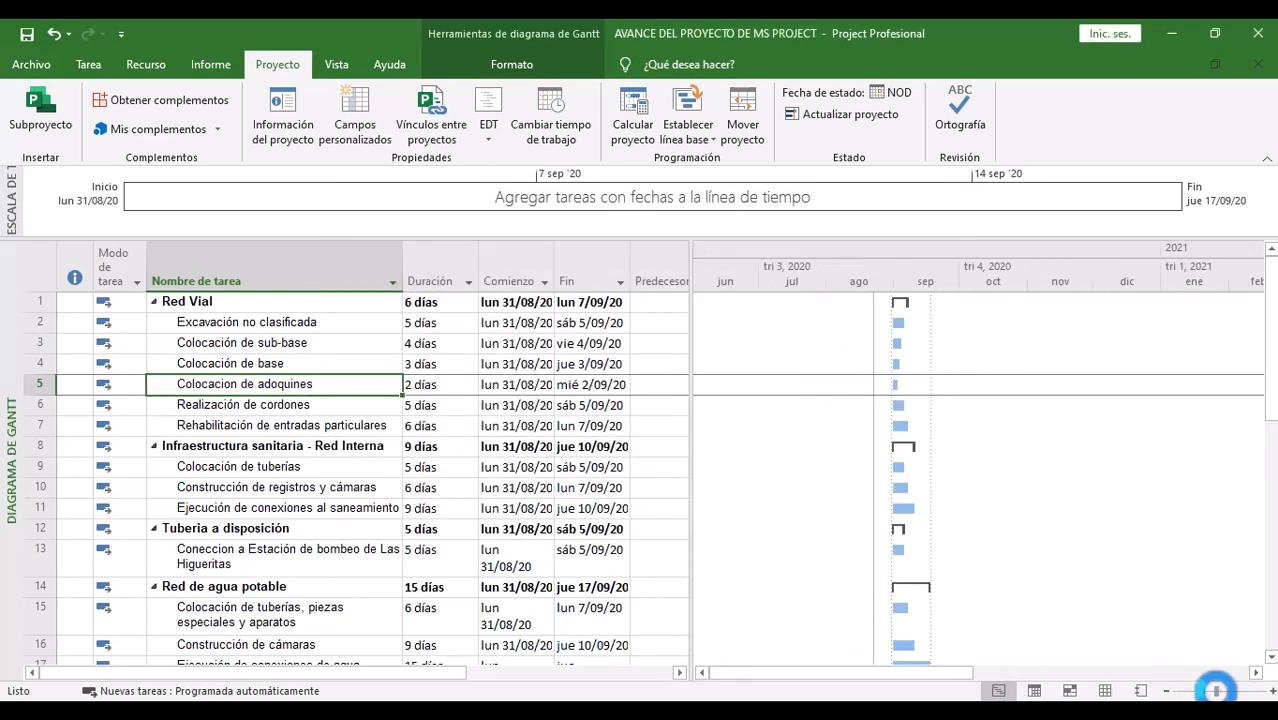
click(1222, 690)
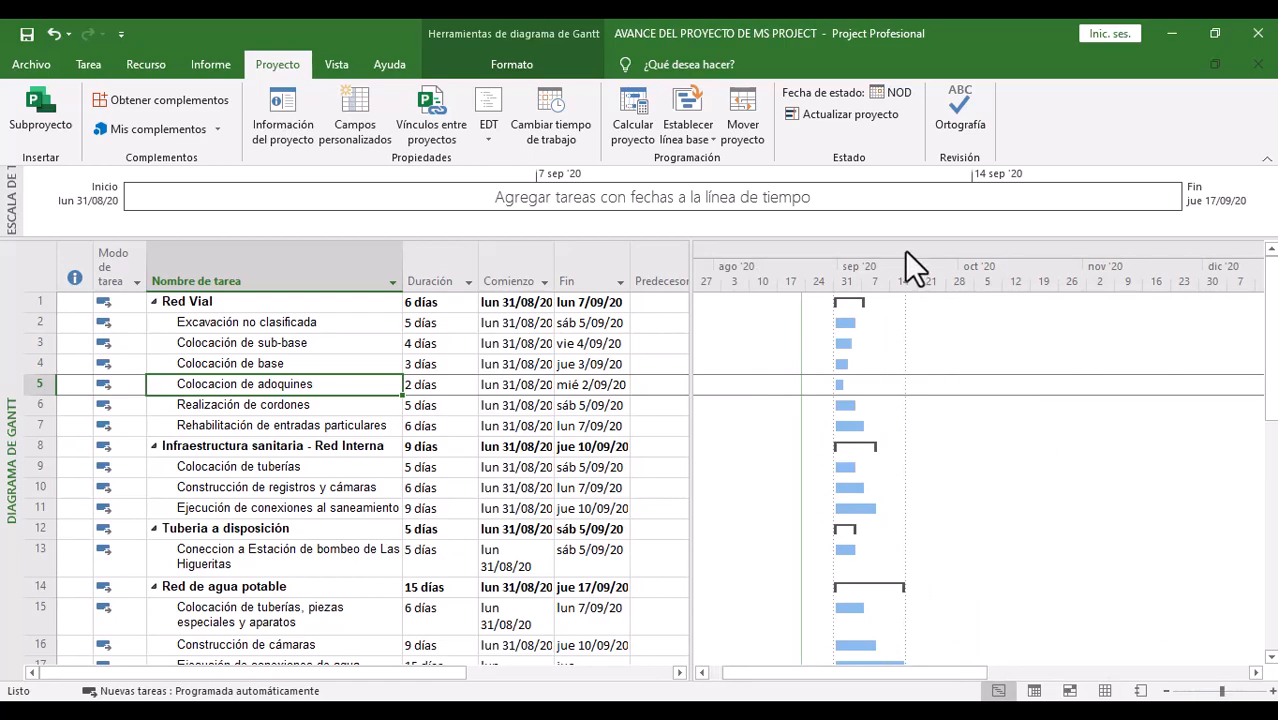
double_click(810, 271)
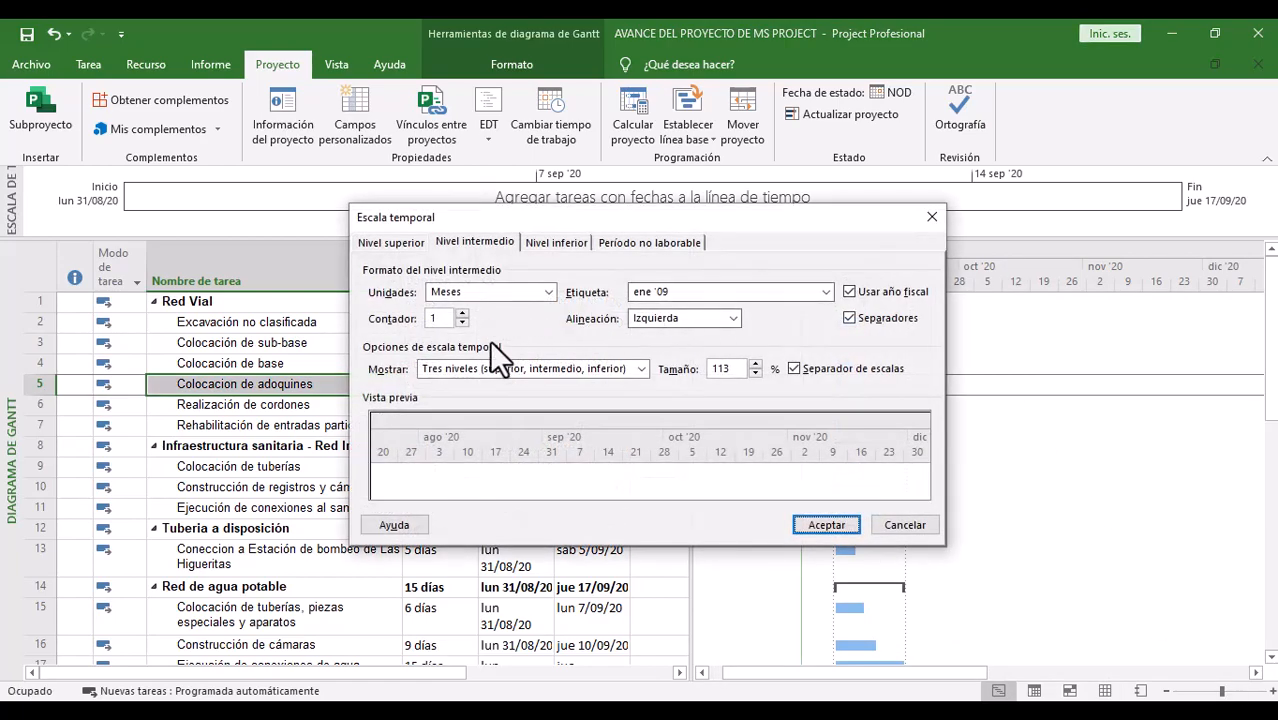
click(509, 368)
click(466, 398)
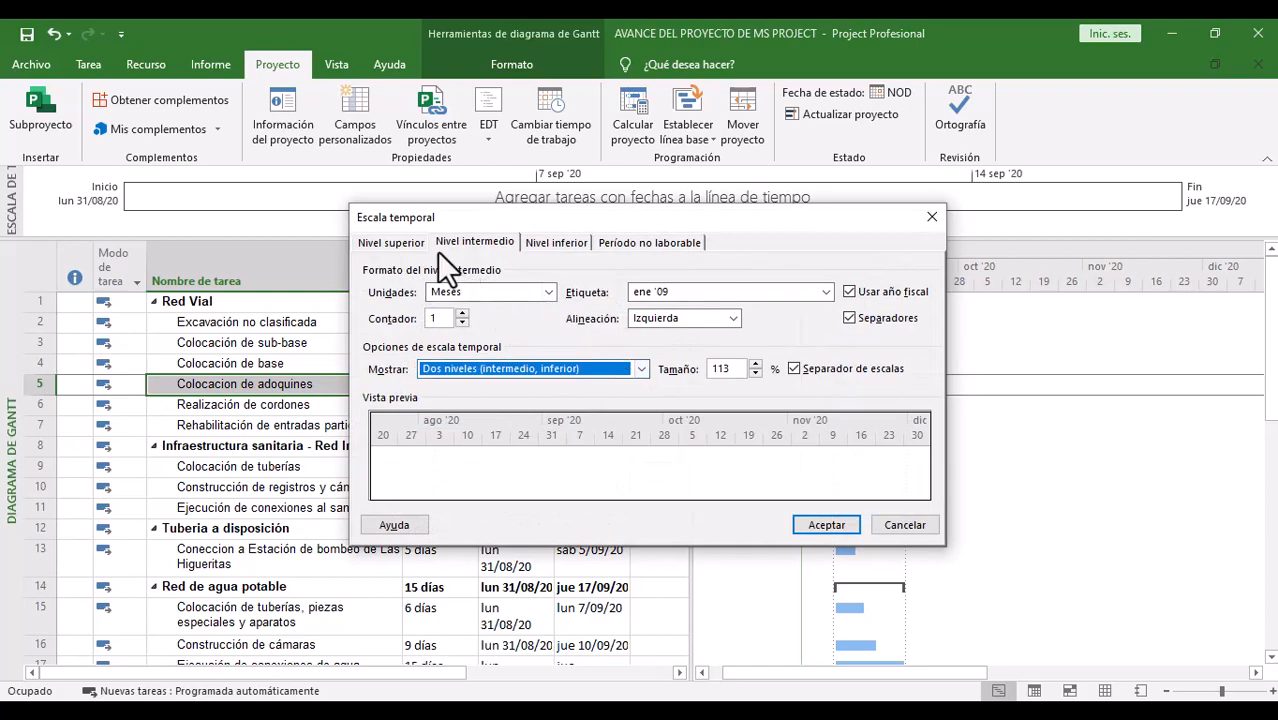
click(396, 240)
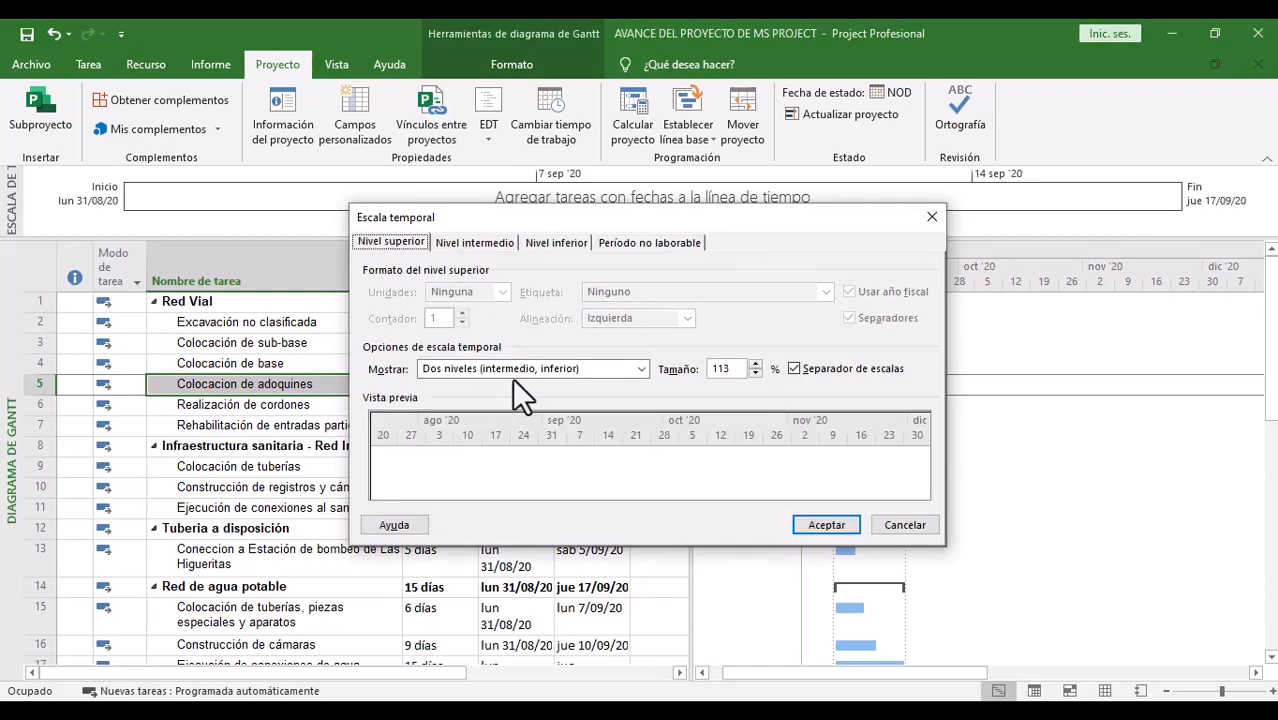
Step: Set the units of the timescale's middle tier to Semanas and apply it
click(477, 242)
click(486, 294)
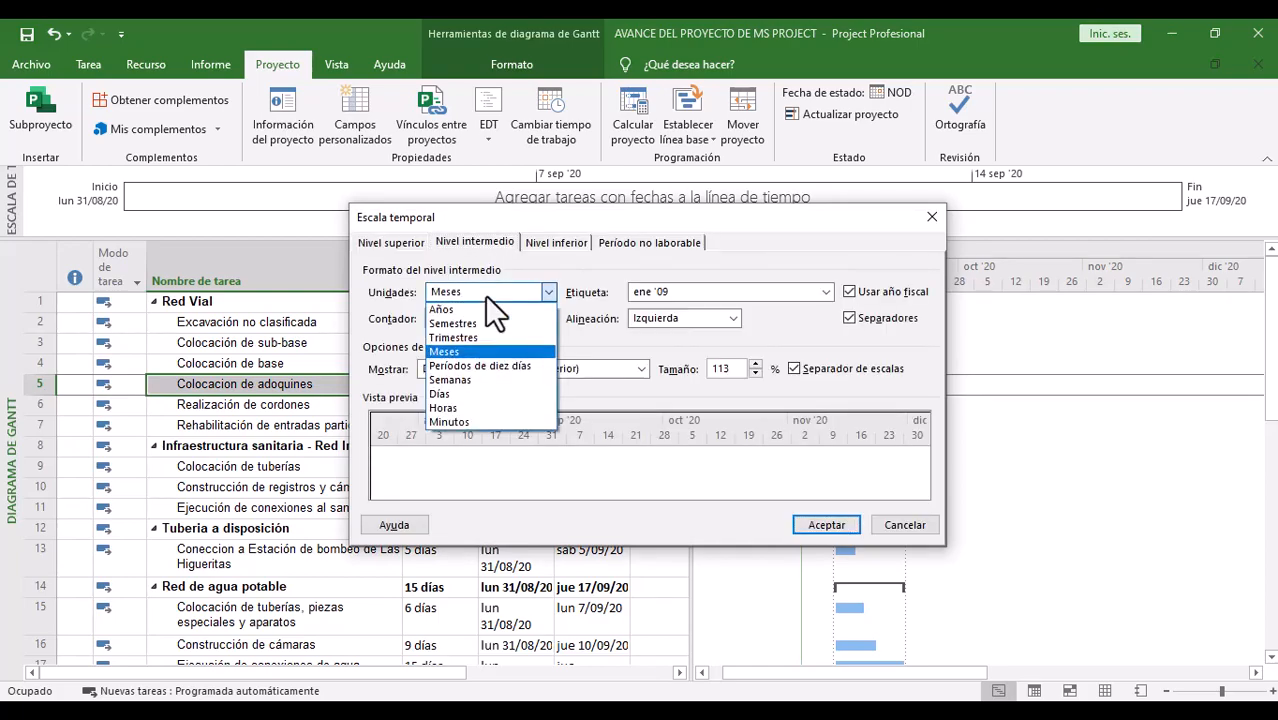
click(448, 380)
click(546, 243)
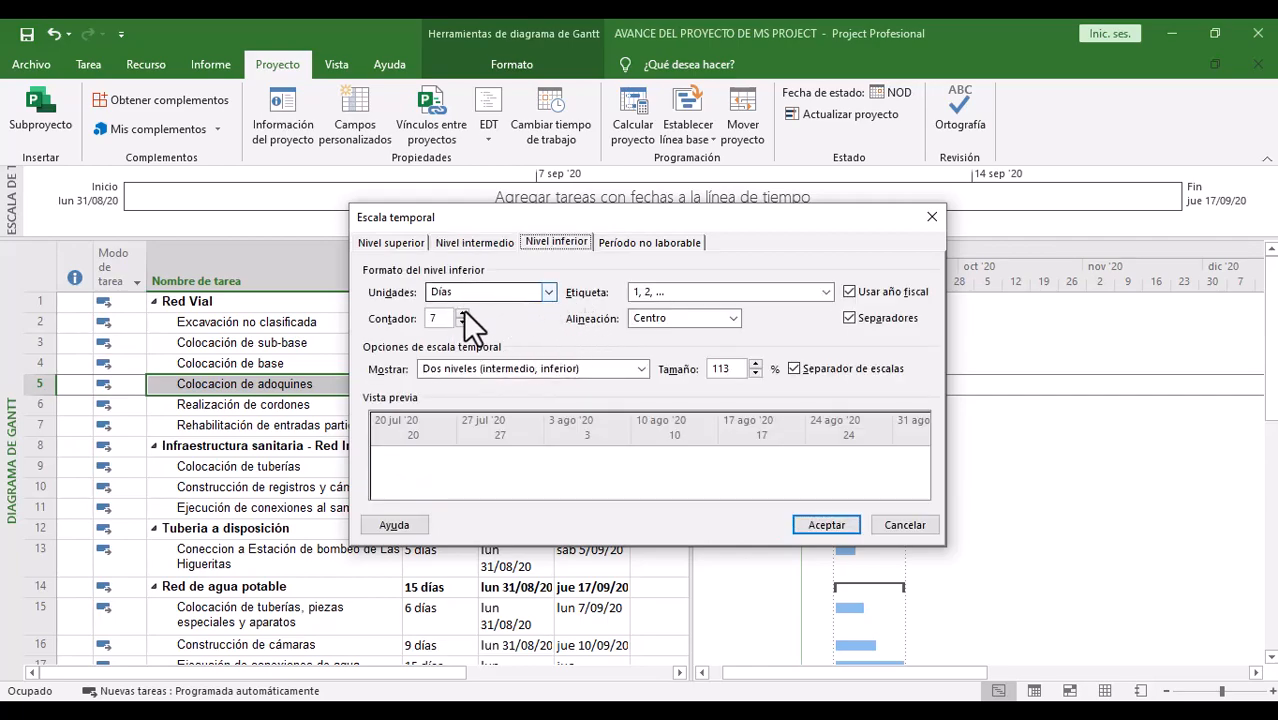
click(828, 522)
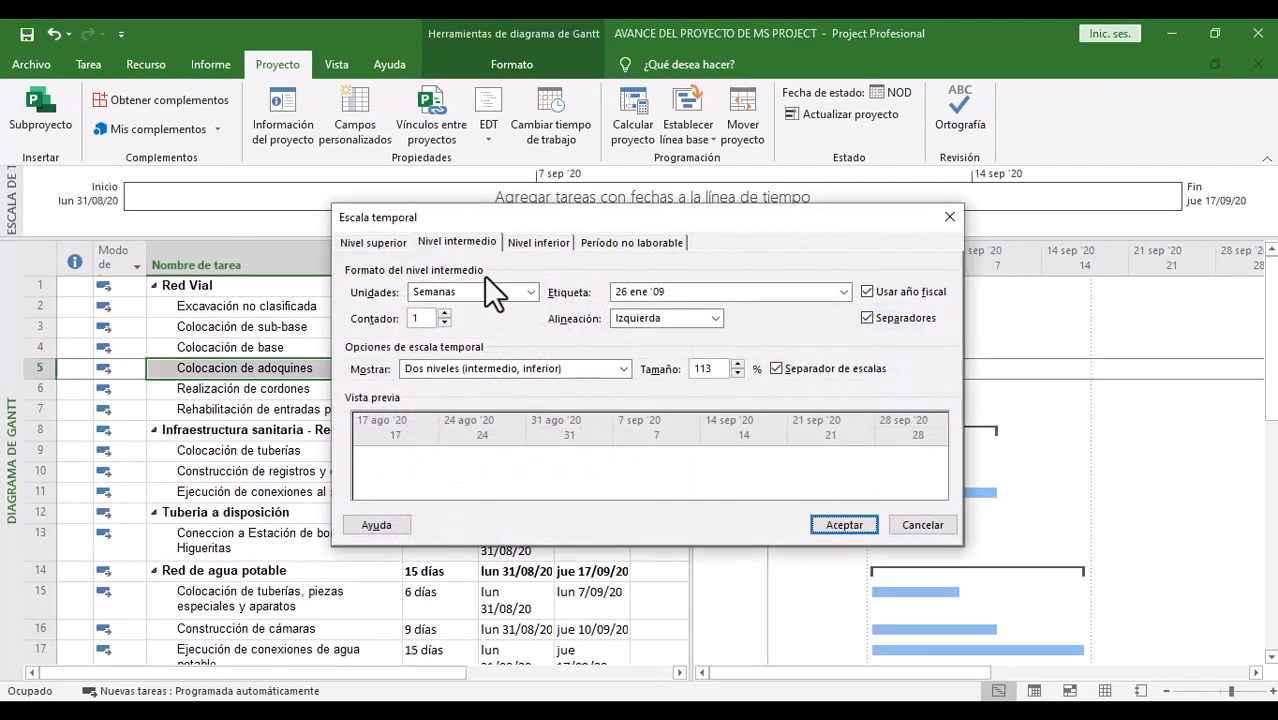
Step: Set the timescale's middle tier to Meses with the label enero and apply it
click(470, 292)
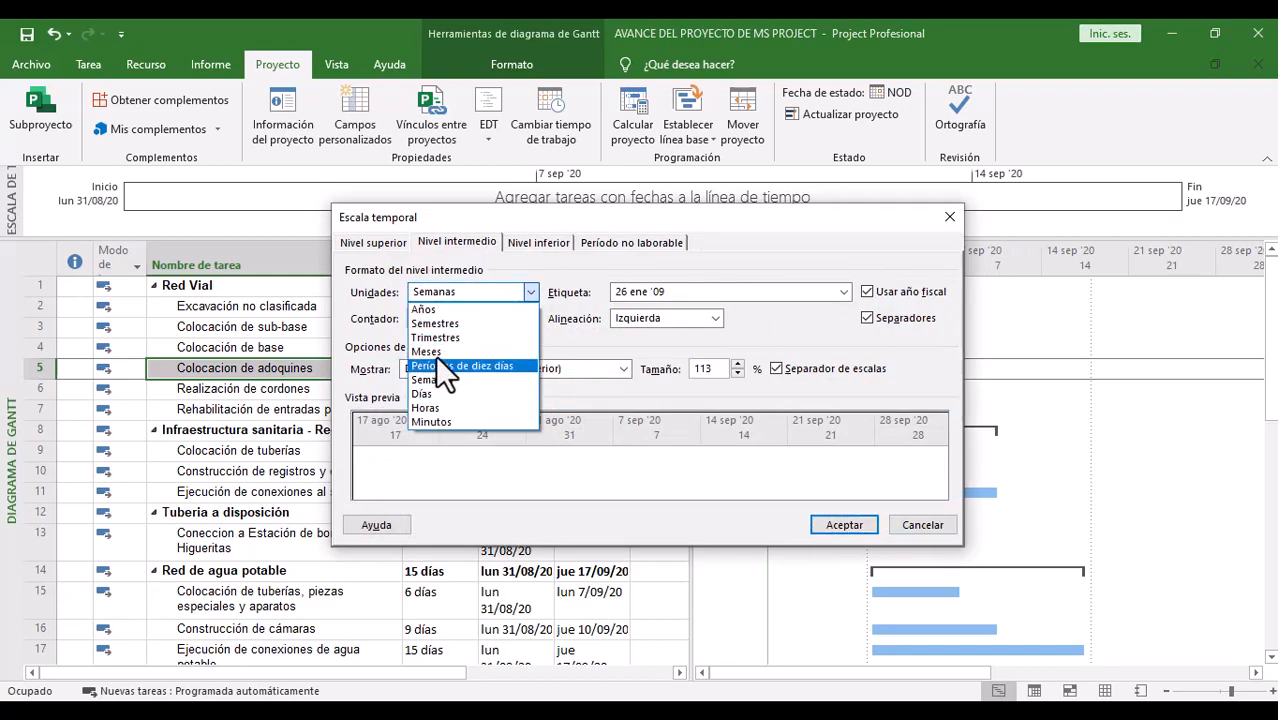
click(450, 362)
click(671, 291)
click(672, 291)
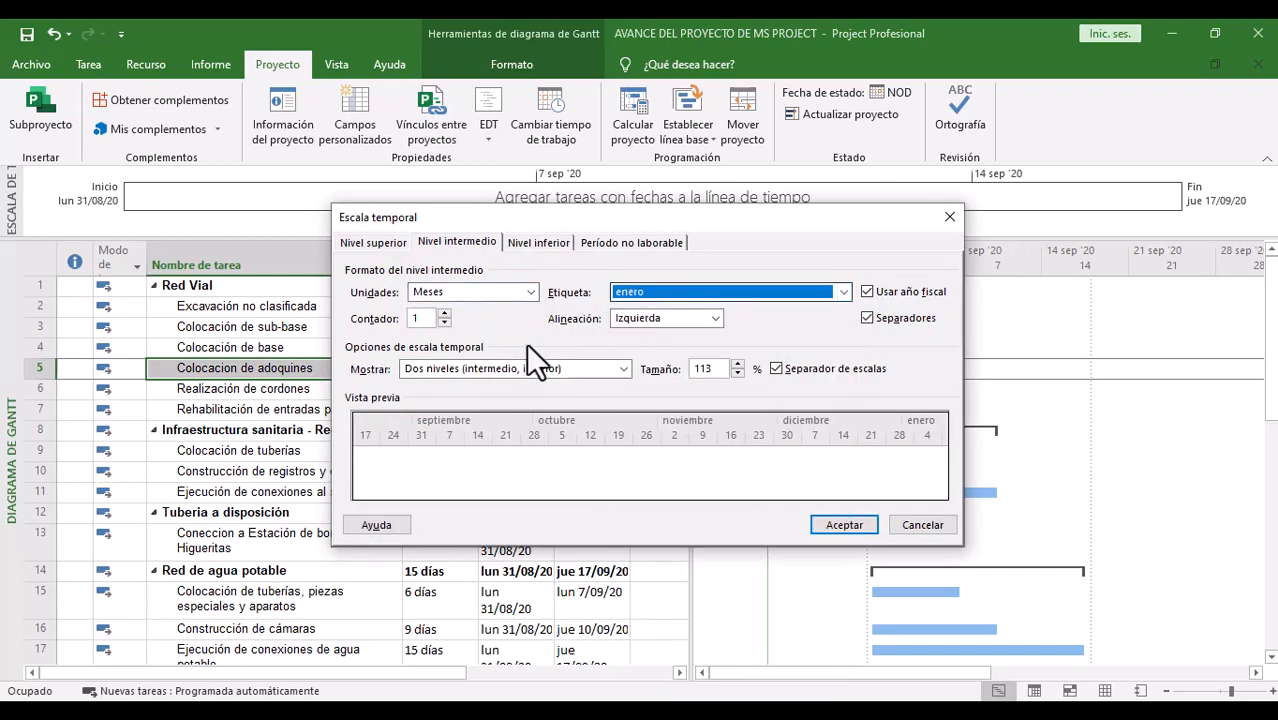
click(538, 242)
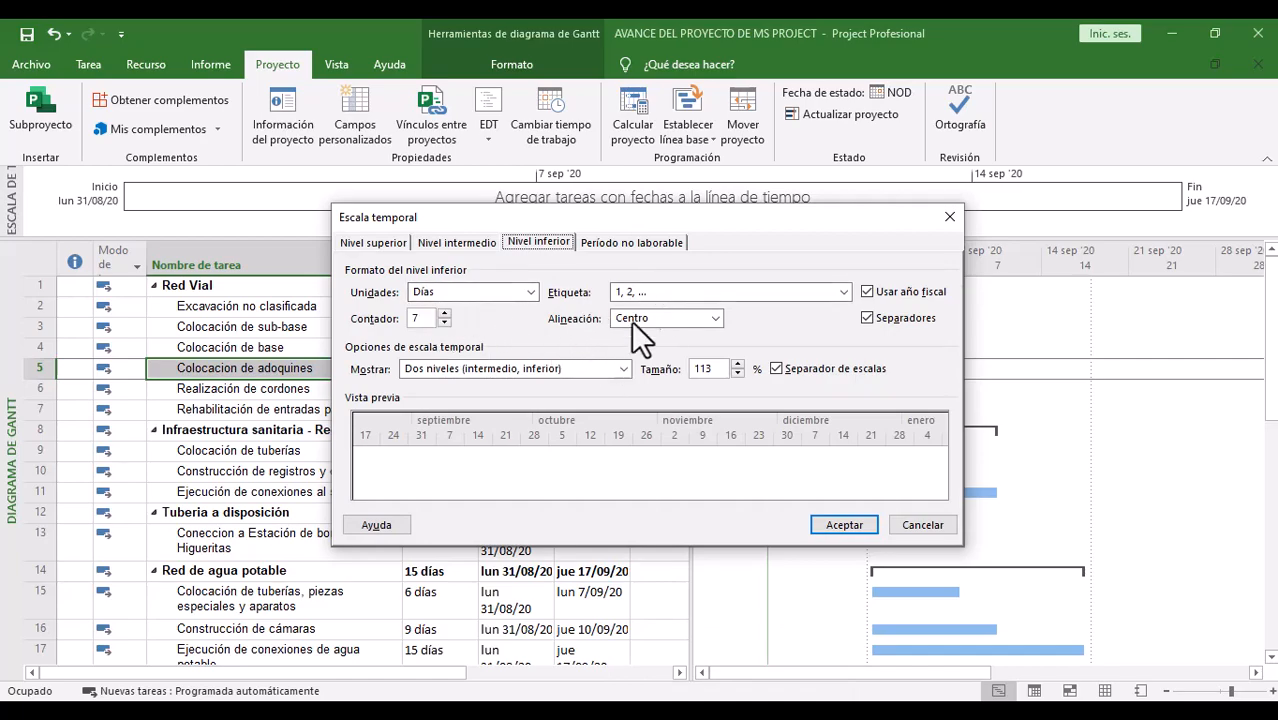
click(830, 524)
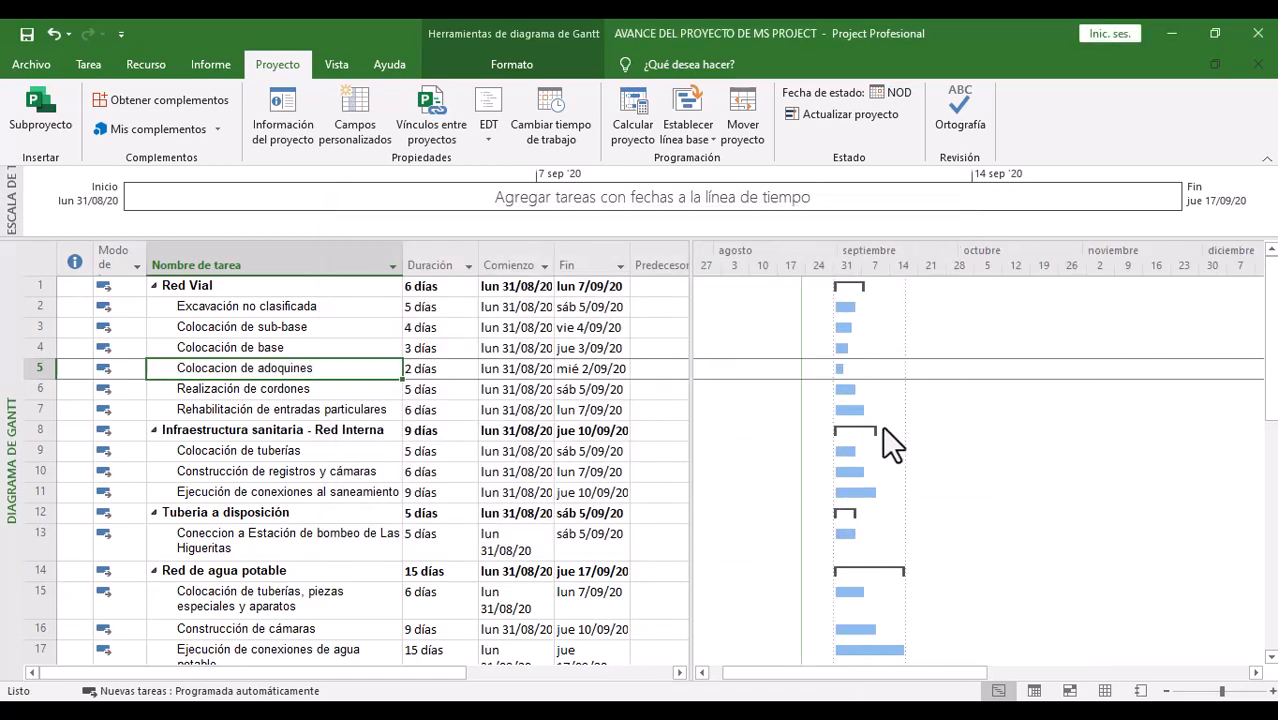
Step: Set the bottom tier's day count to 1 with the weekday label L, M, X, ... and apply it to the timescale
double_click(932, 250)
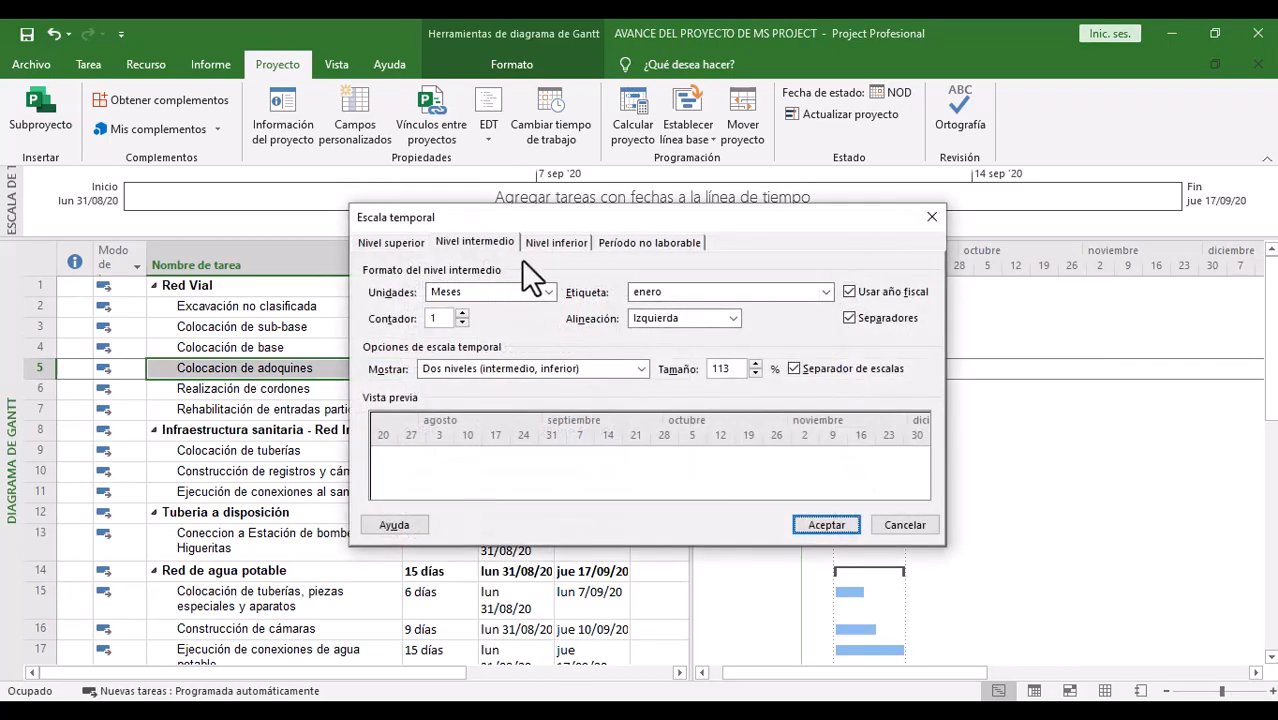
click(555, 243)
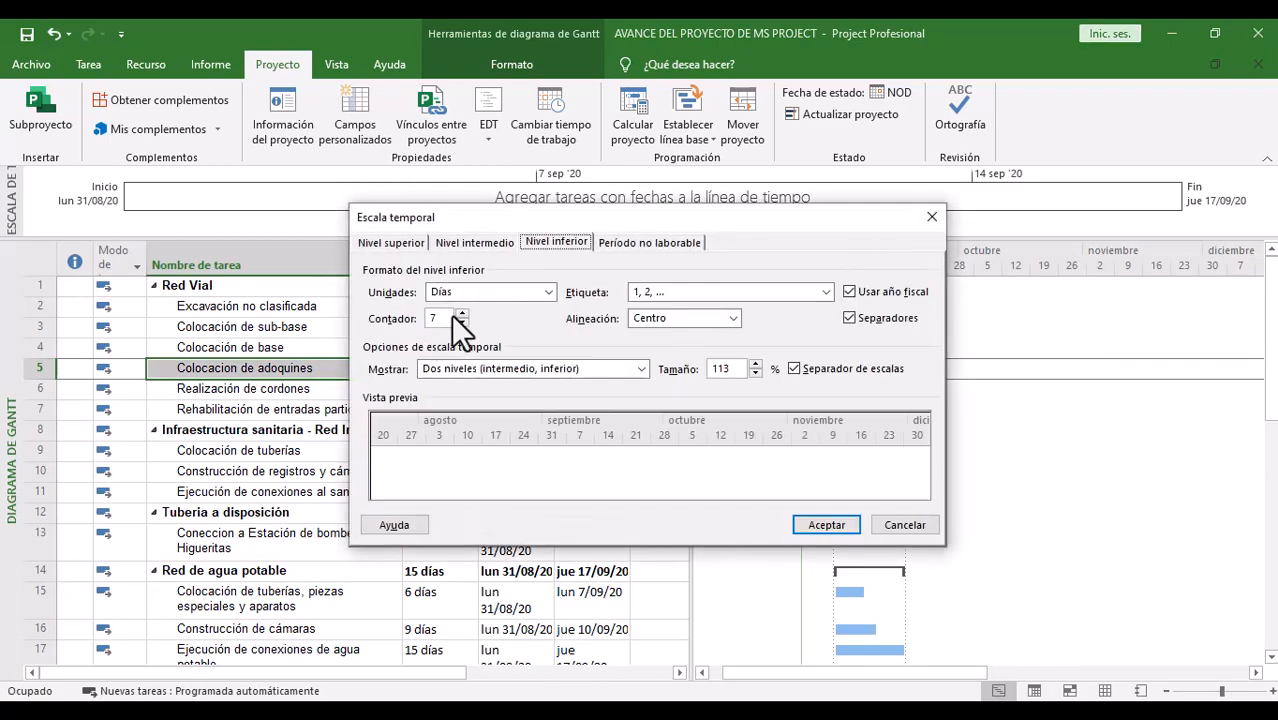
click(460, 321)
click(460, 321)
click(460, 321)
click(460, 321)
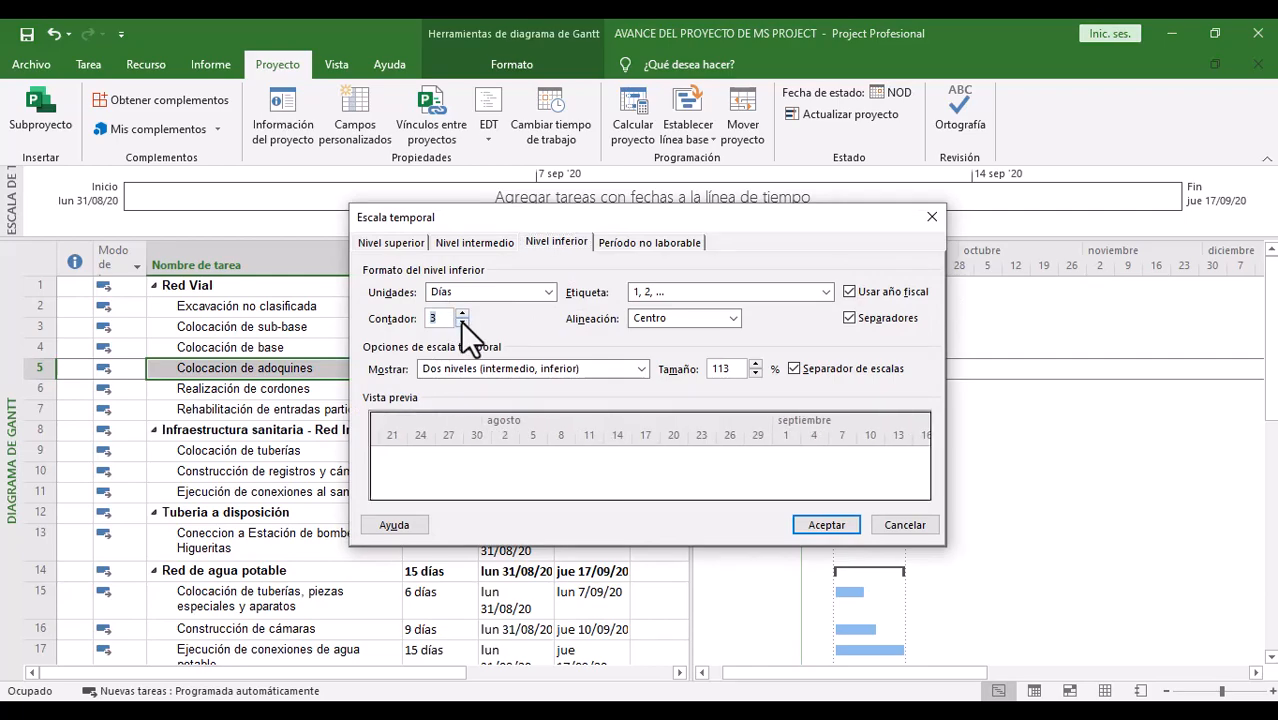
click(460, 321)
click(460, 321)
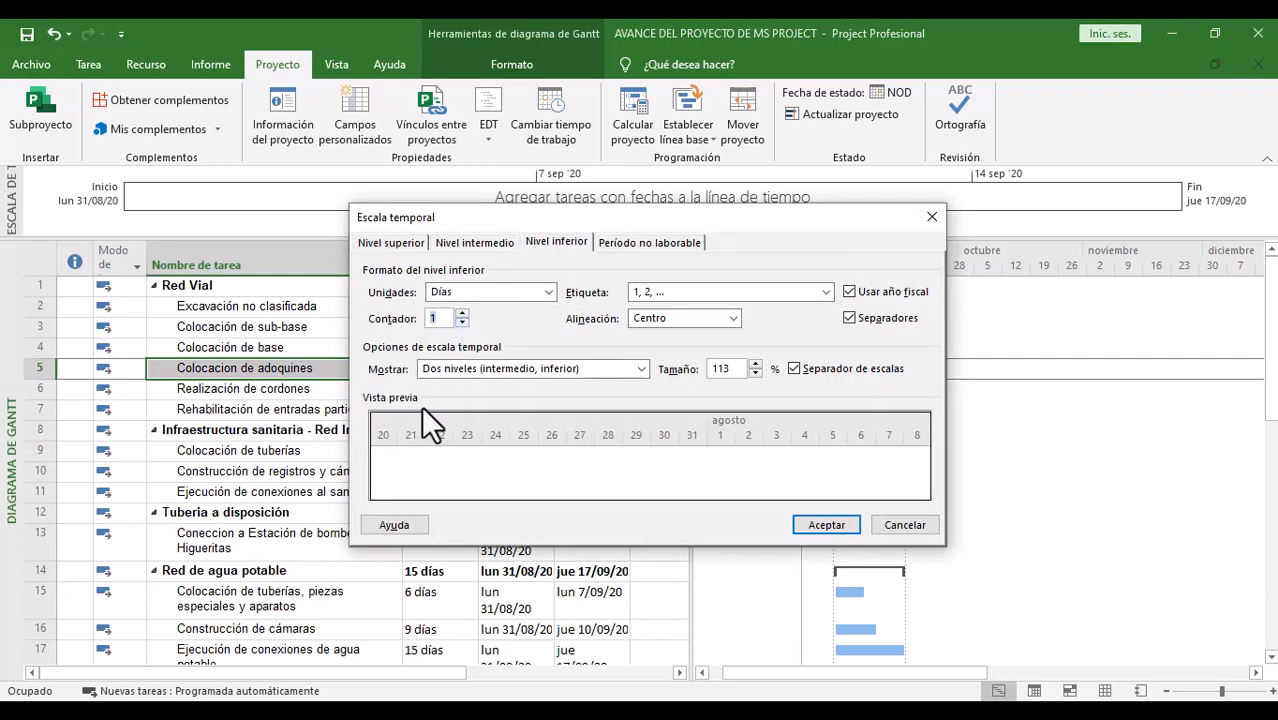
click(726, 290)
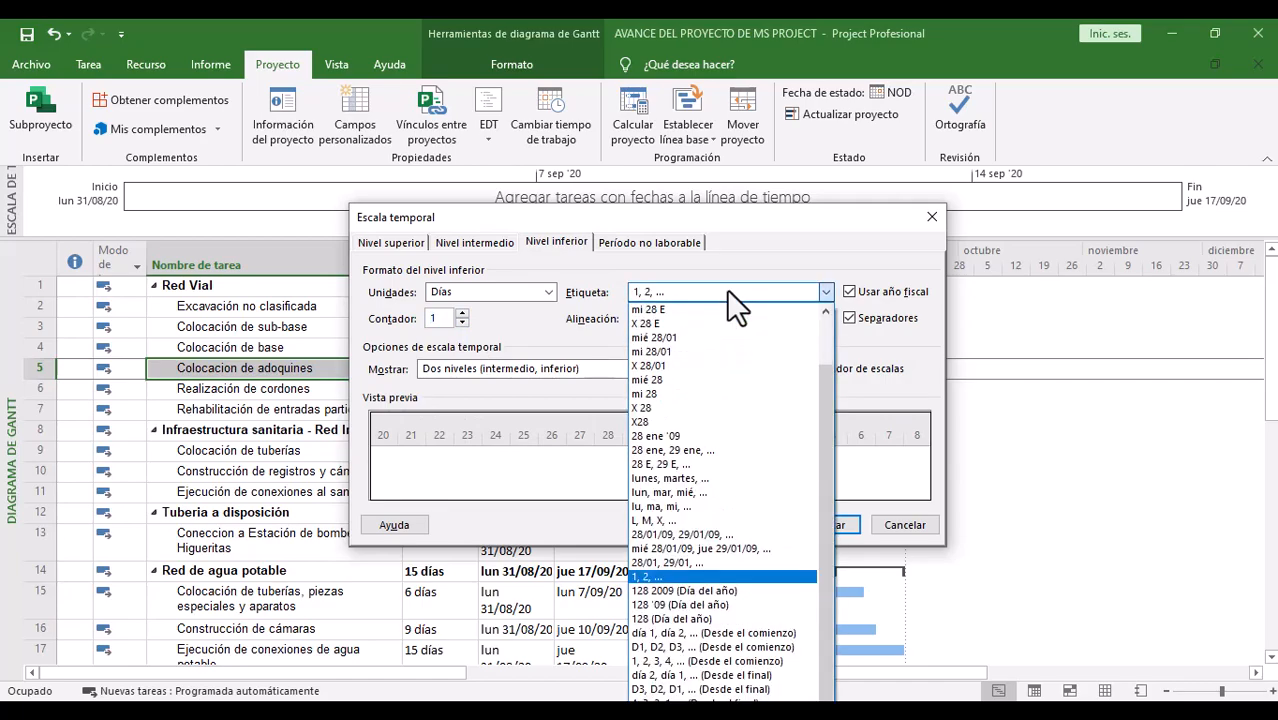
click(684, 520)
click(829, 524)
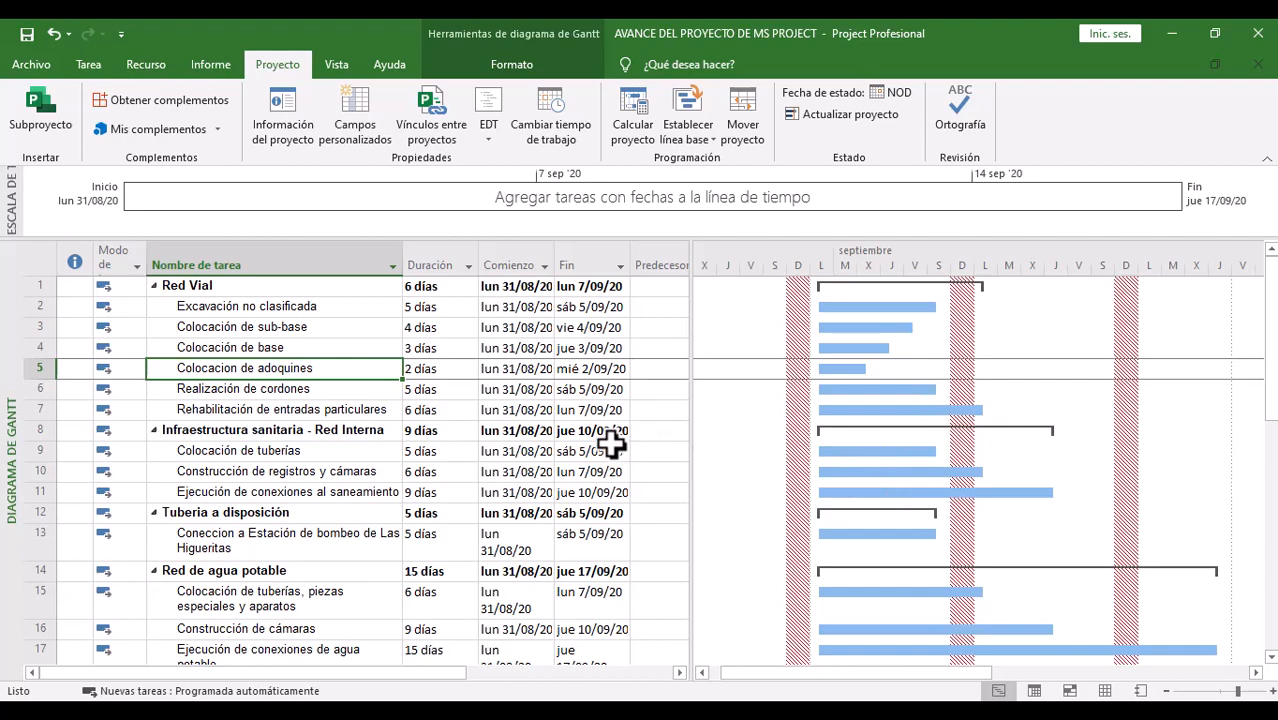
click(493, 368)
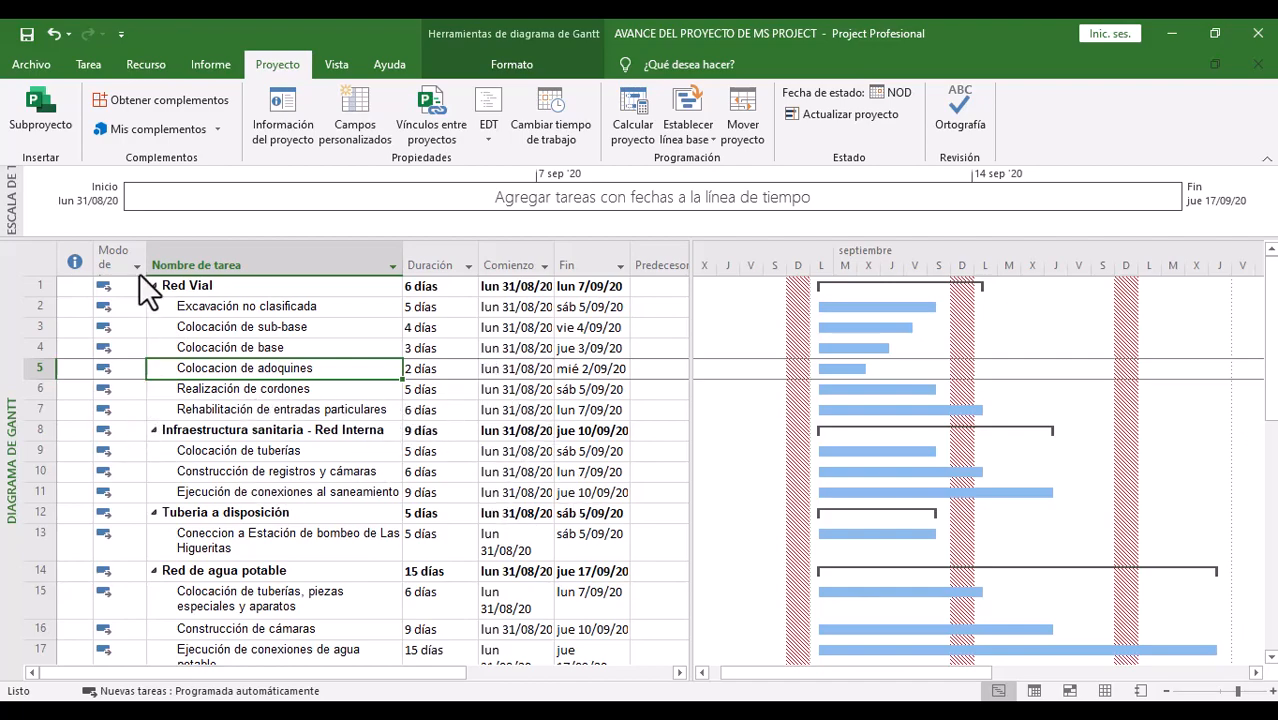
click(242, 327)
click(246, 389)
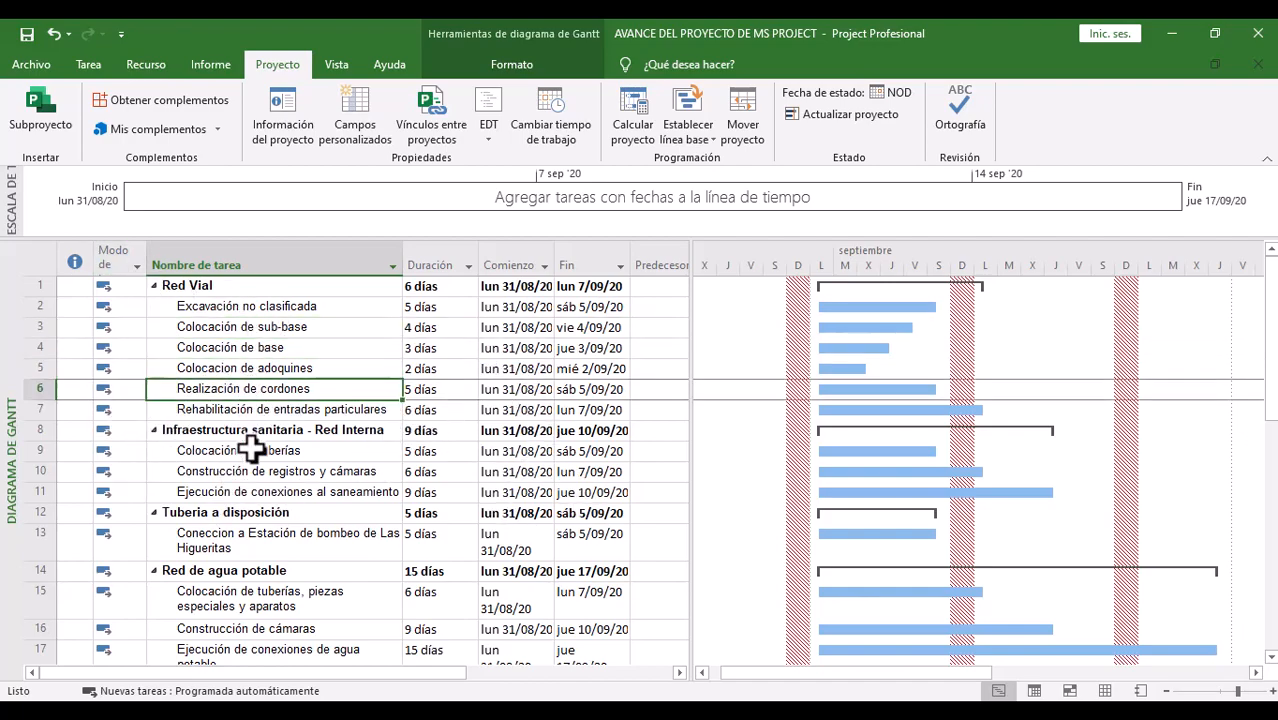
click(253, 512)
click(262, 430)
click(271, 373)
click(275, 306)
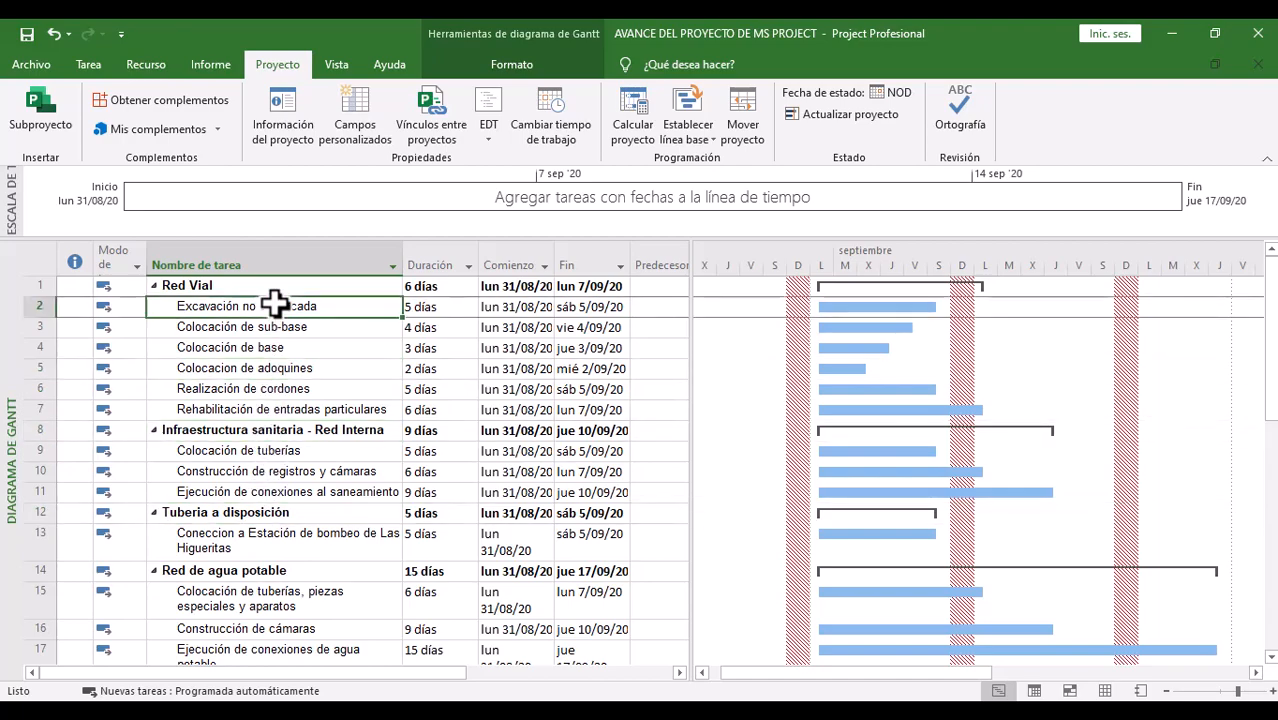